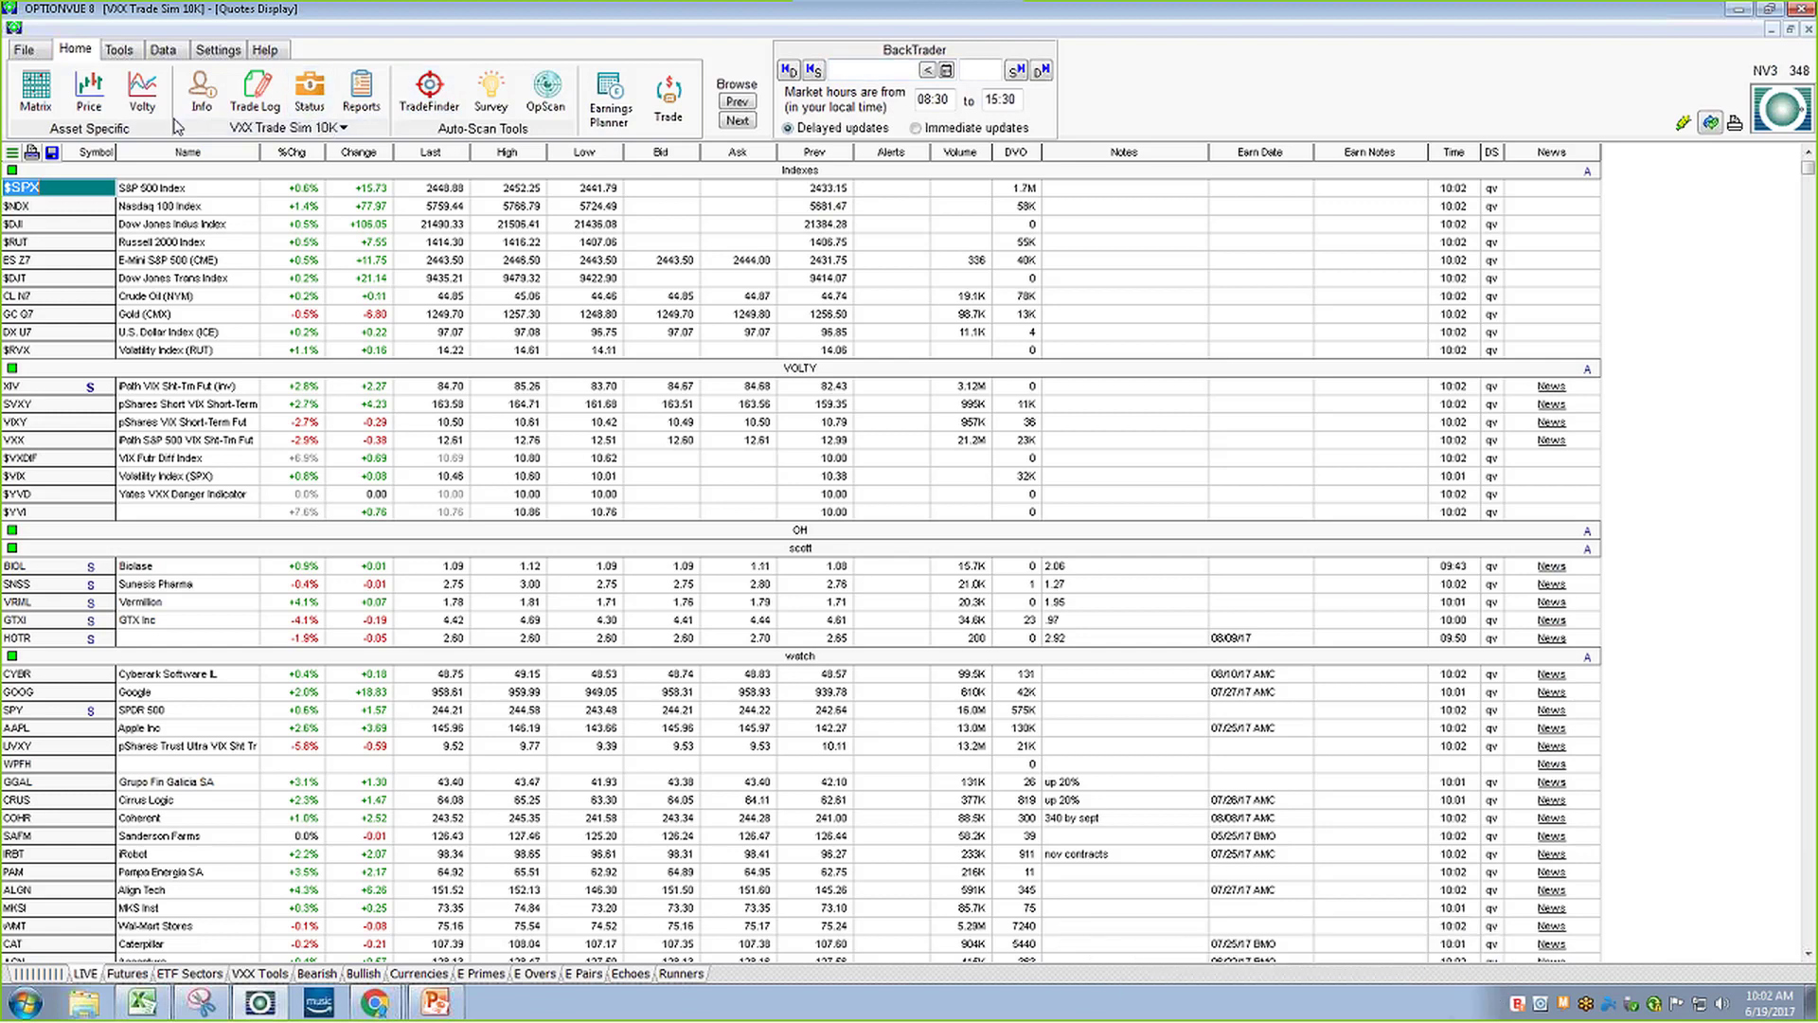
Make K the active trading account in place of VXX Trade Sim 10K
click(341, 130)
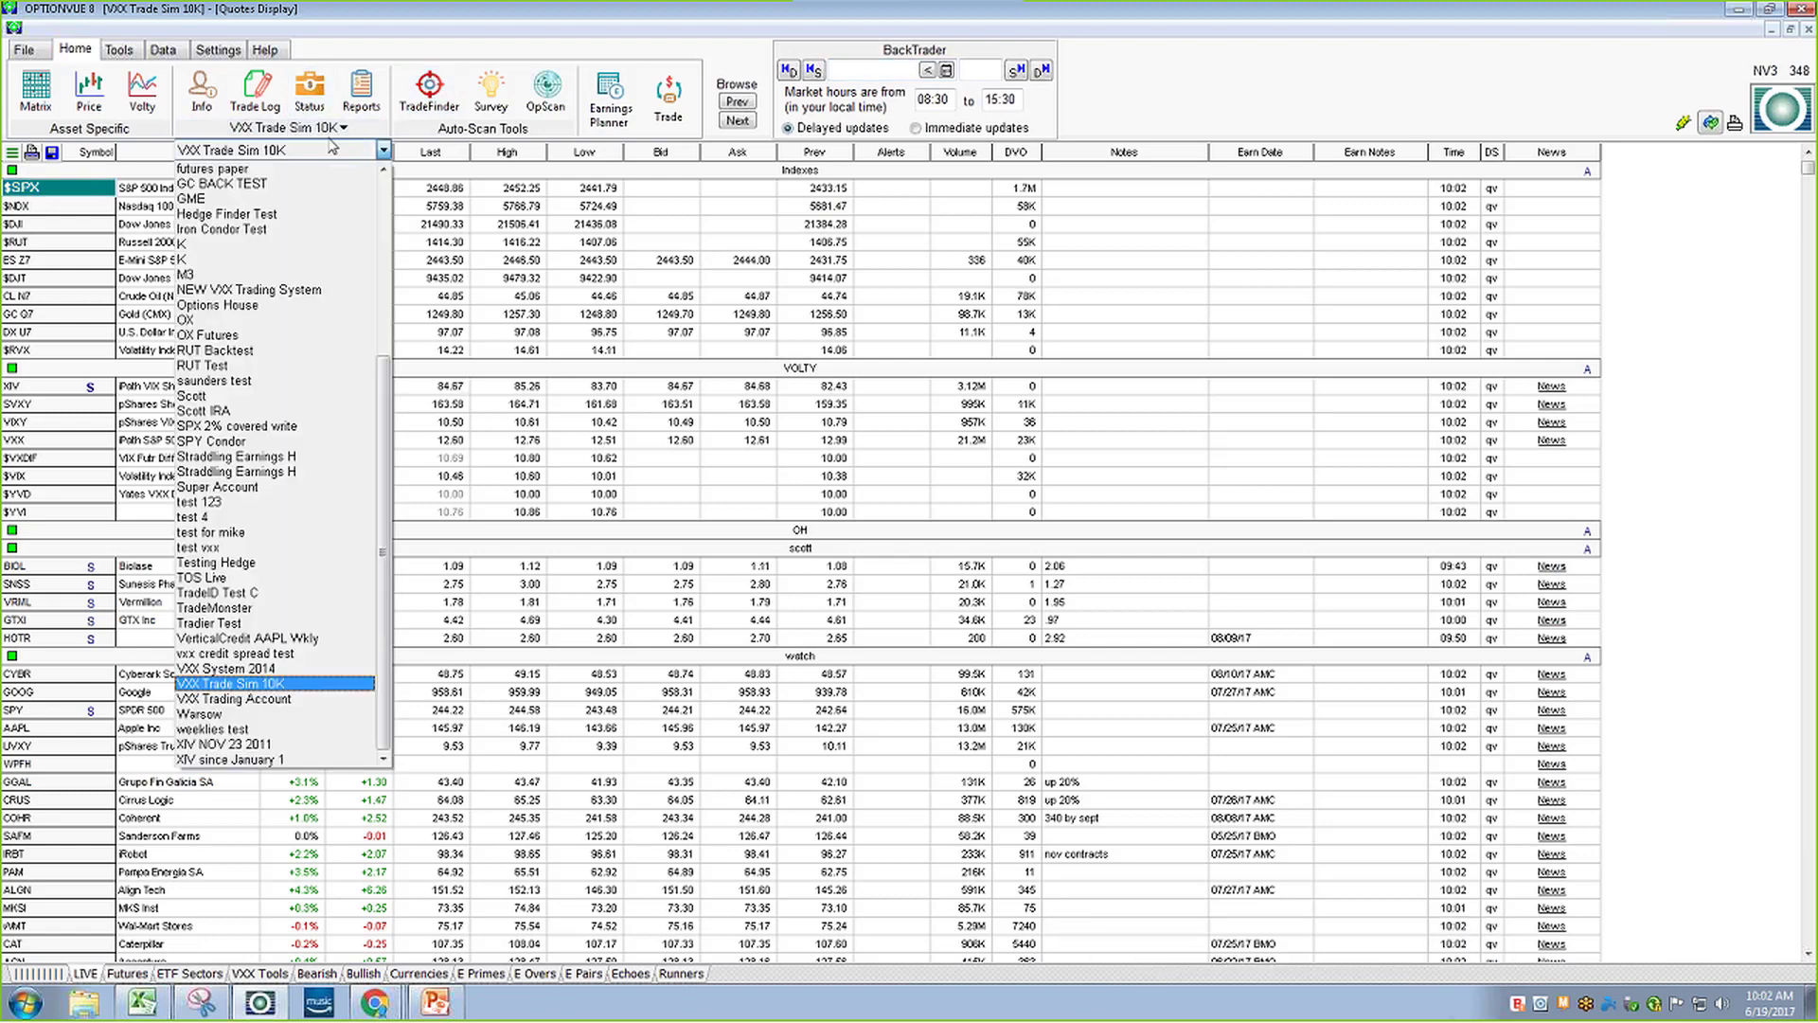
click(272, 245)
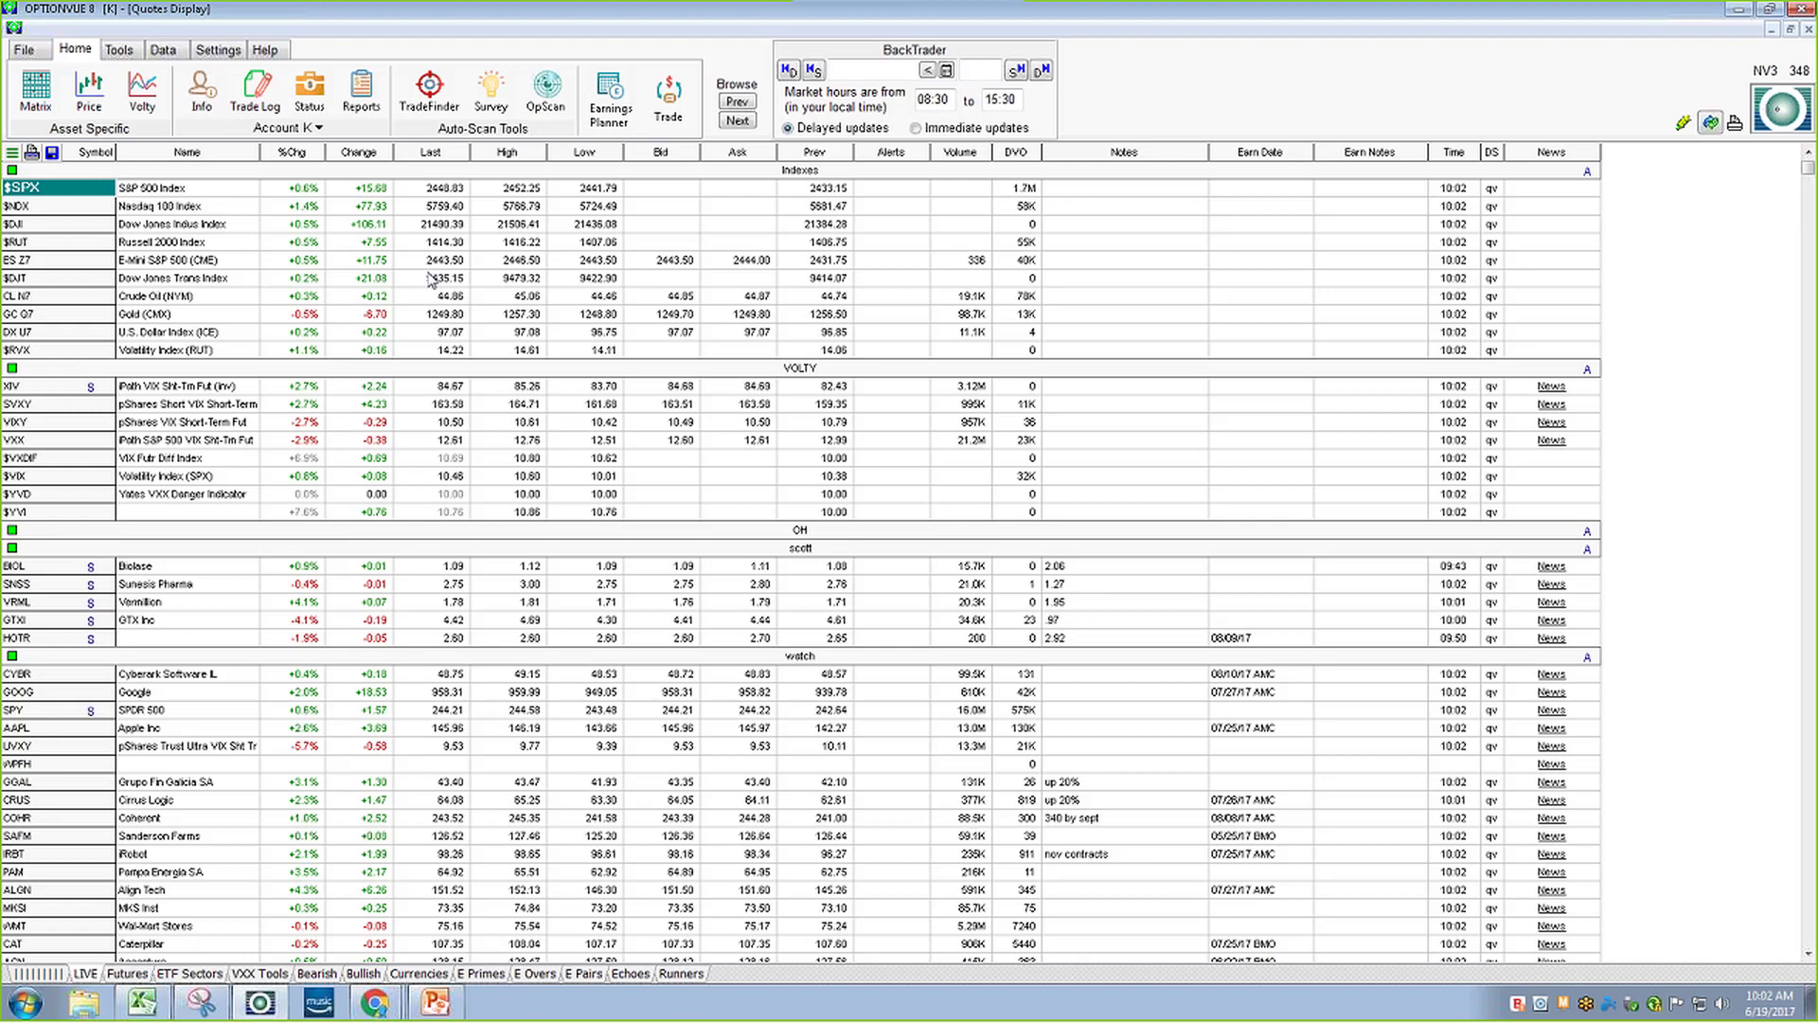
click(349, 132)
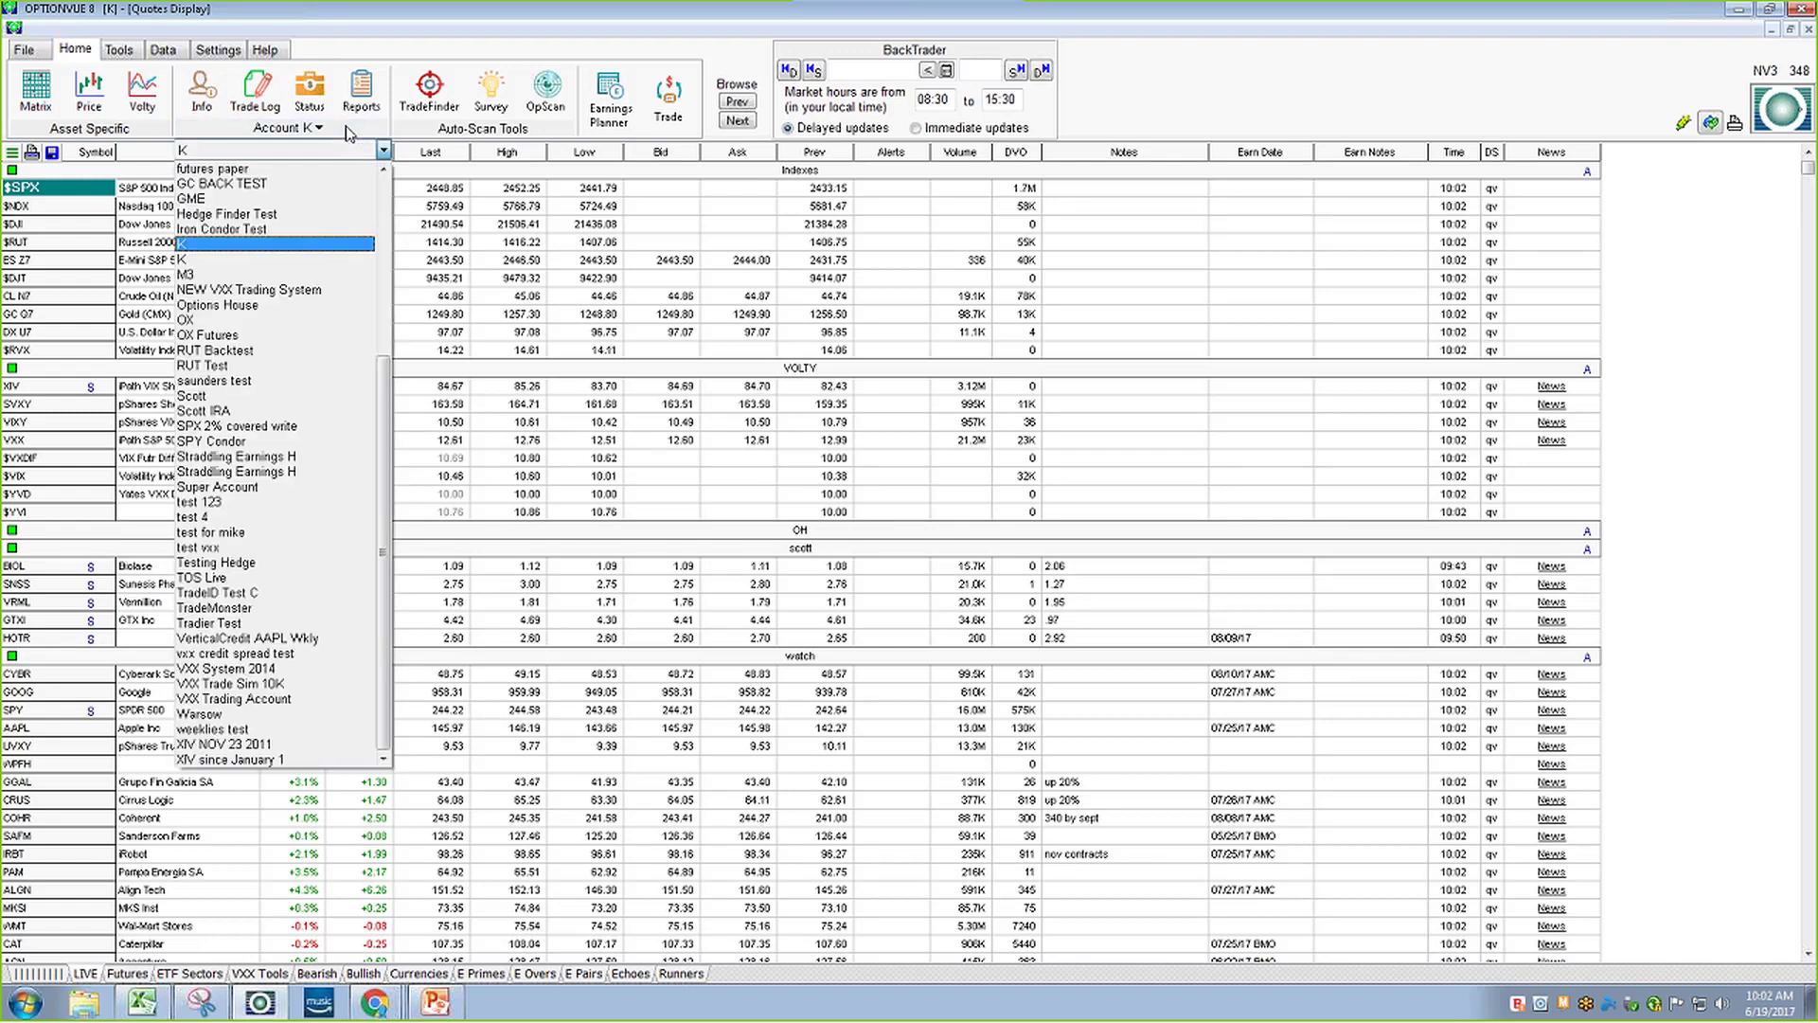
click(308, 152)
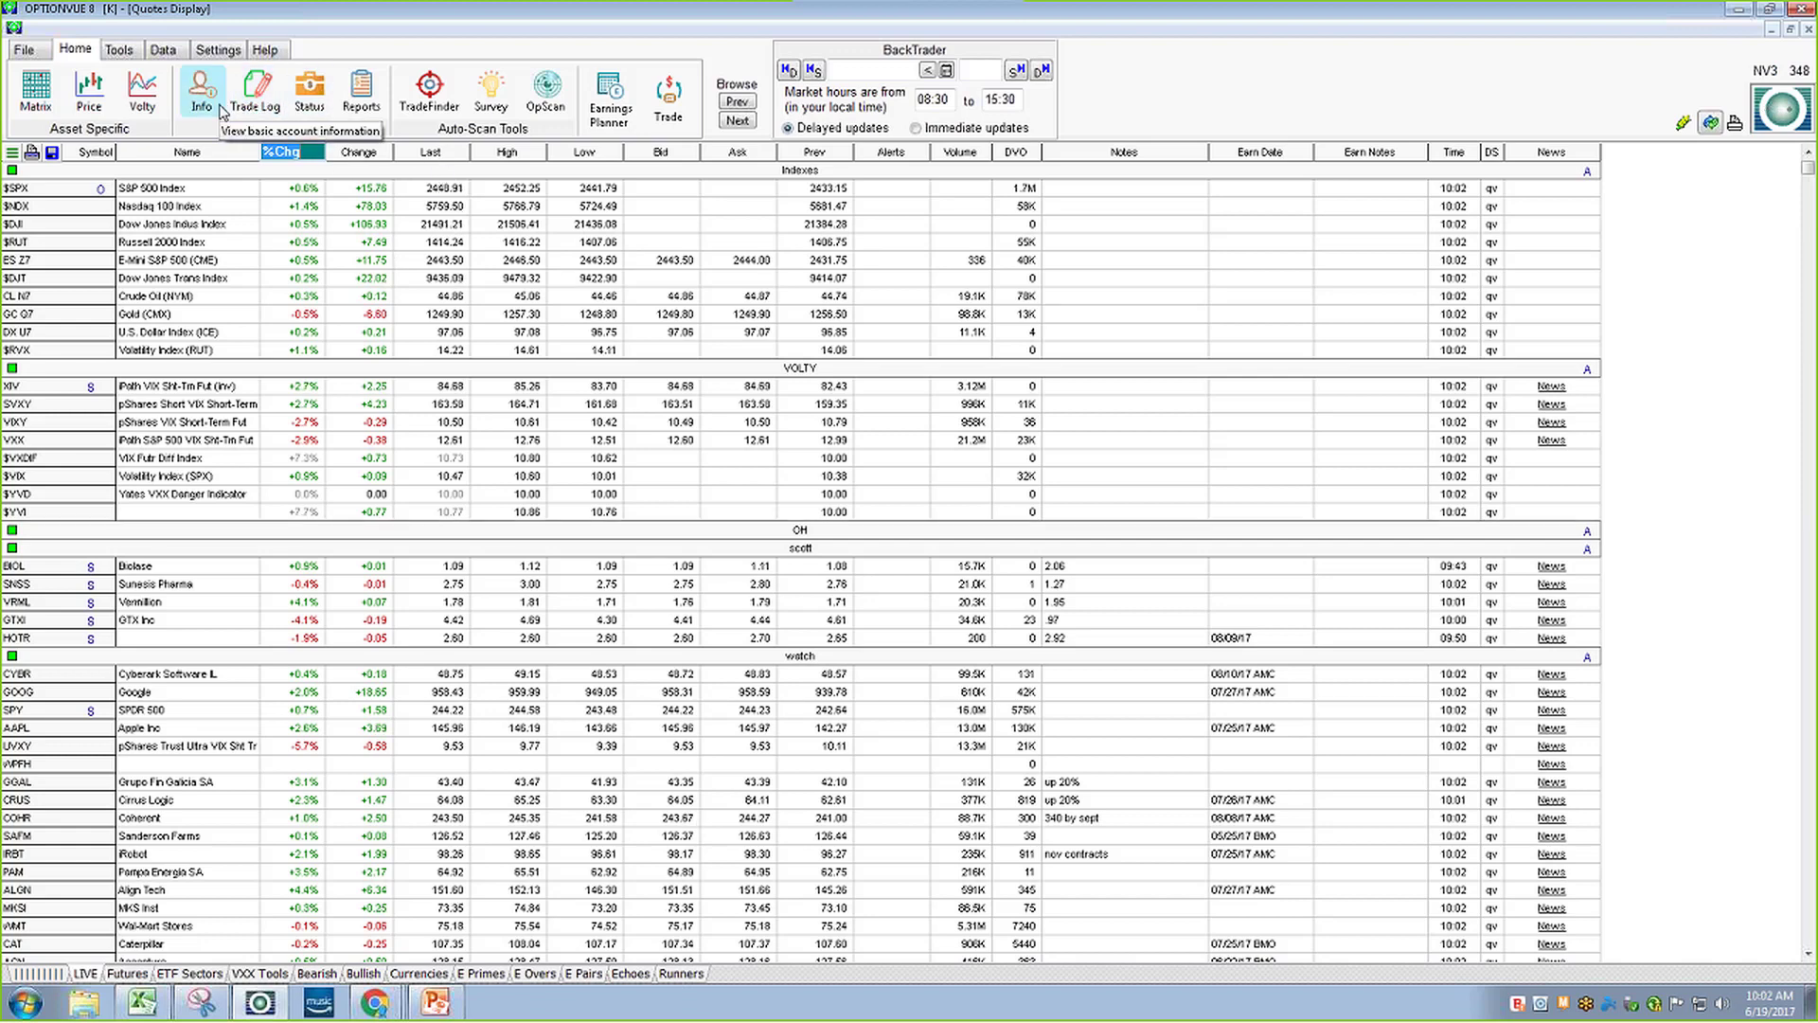
click(221, 111)
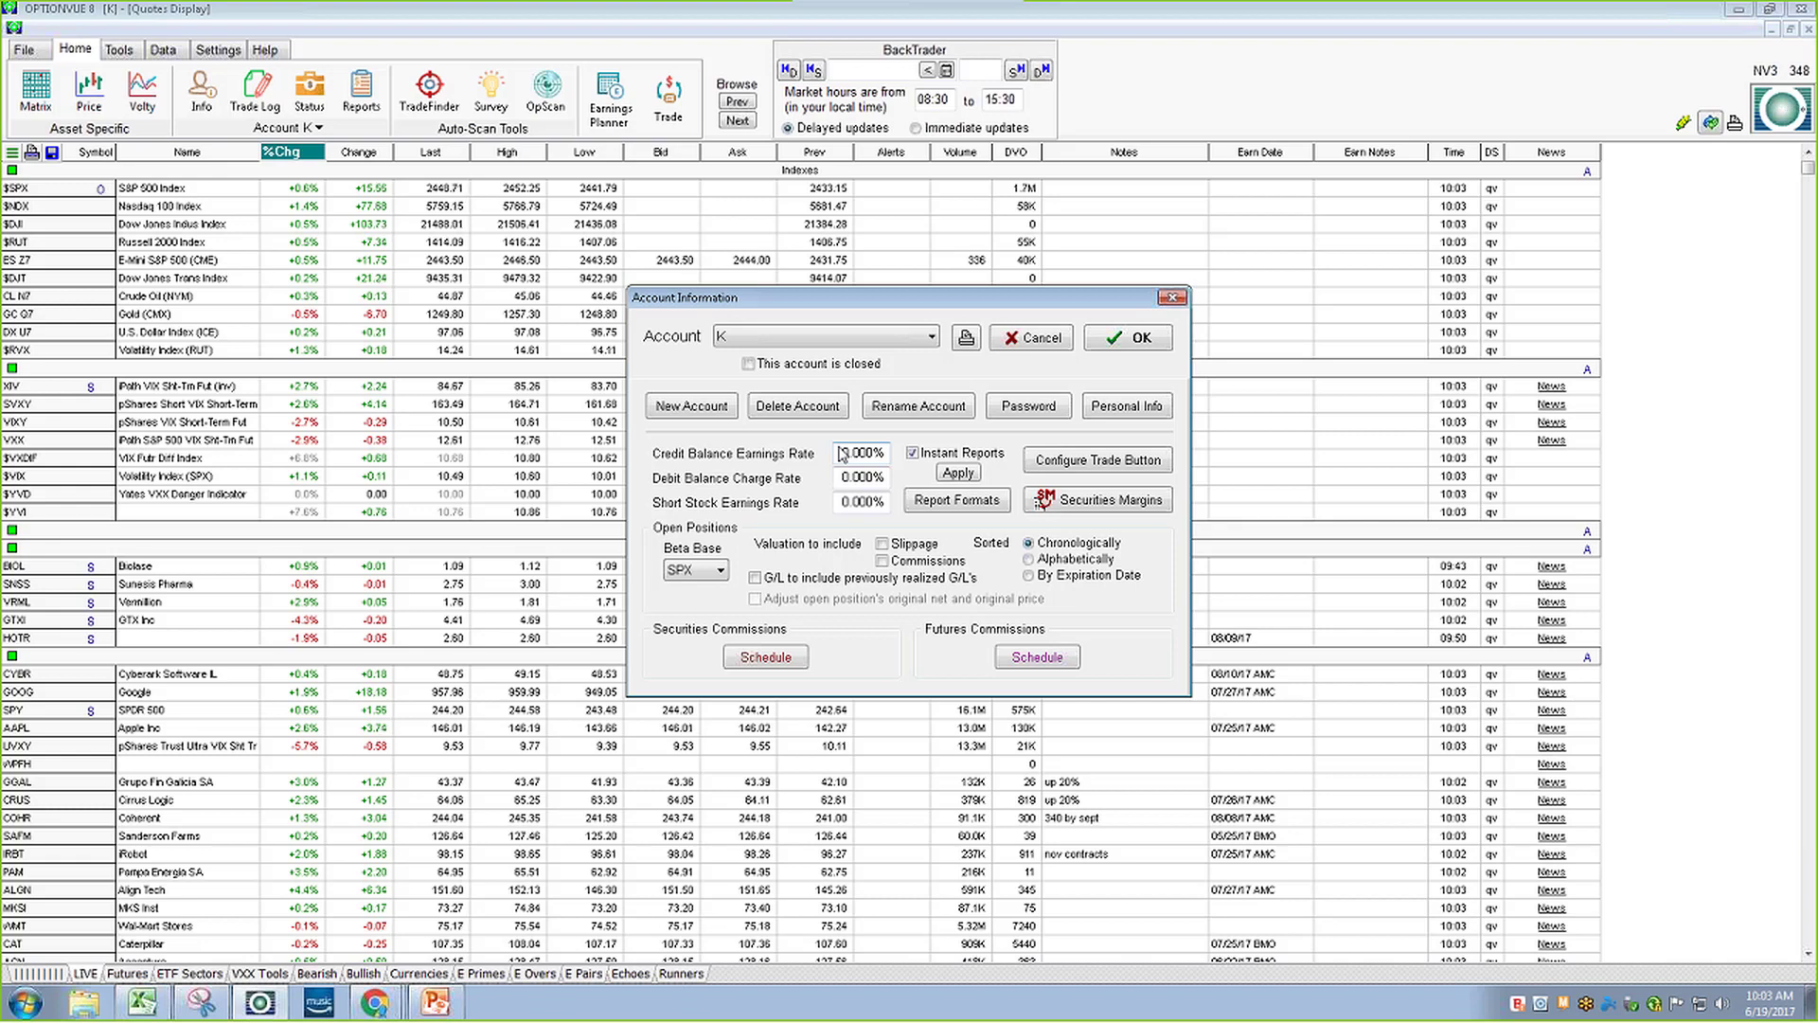
click(1131, 341)
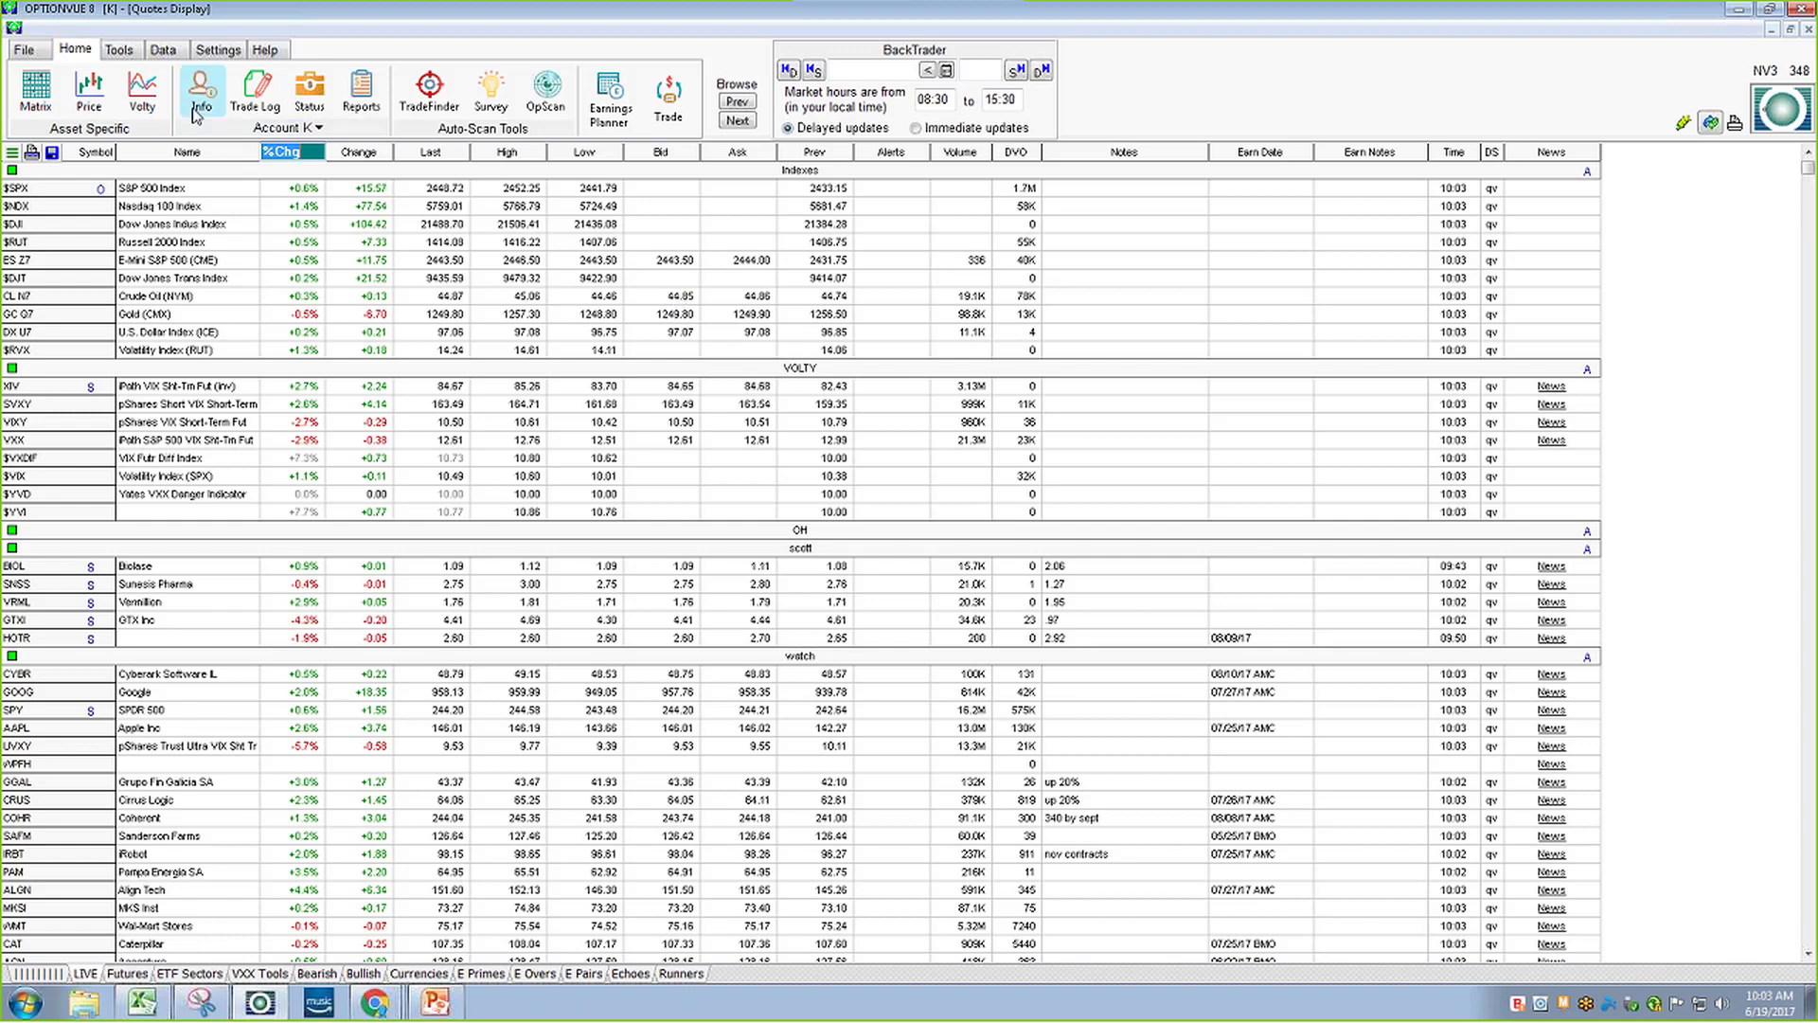
click(312, 100)
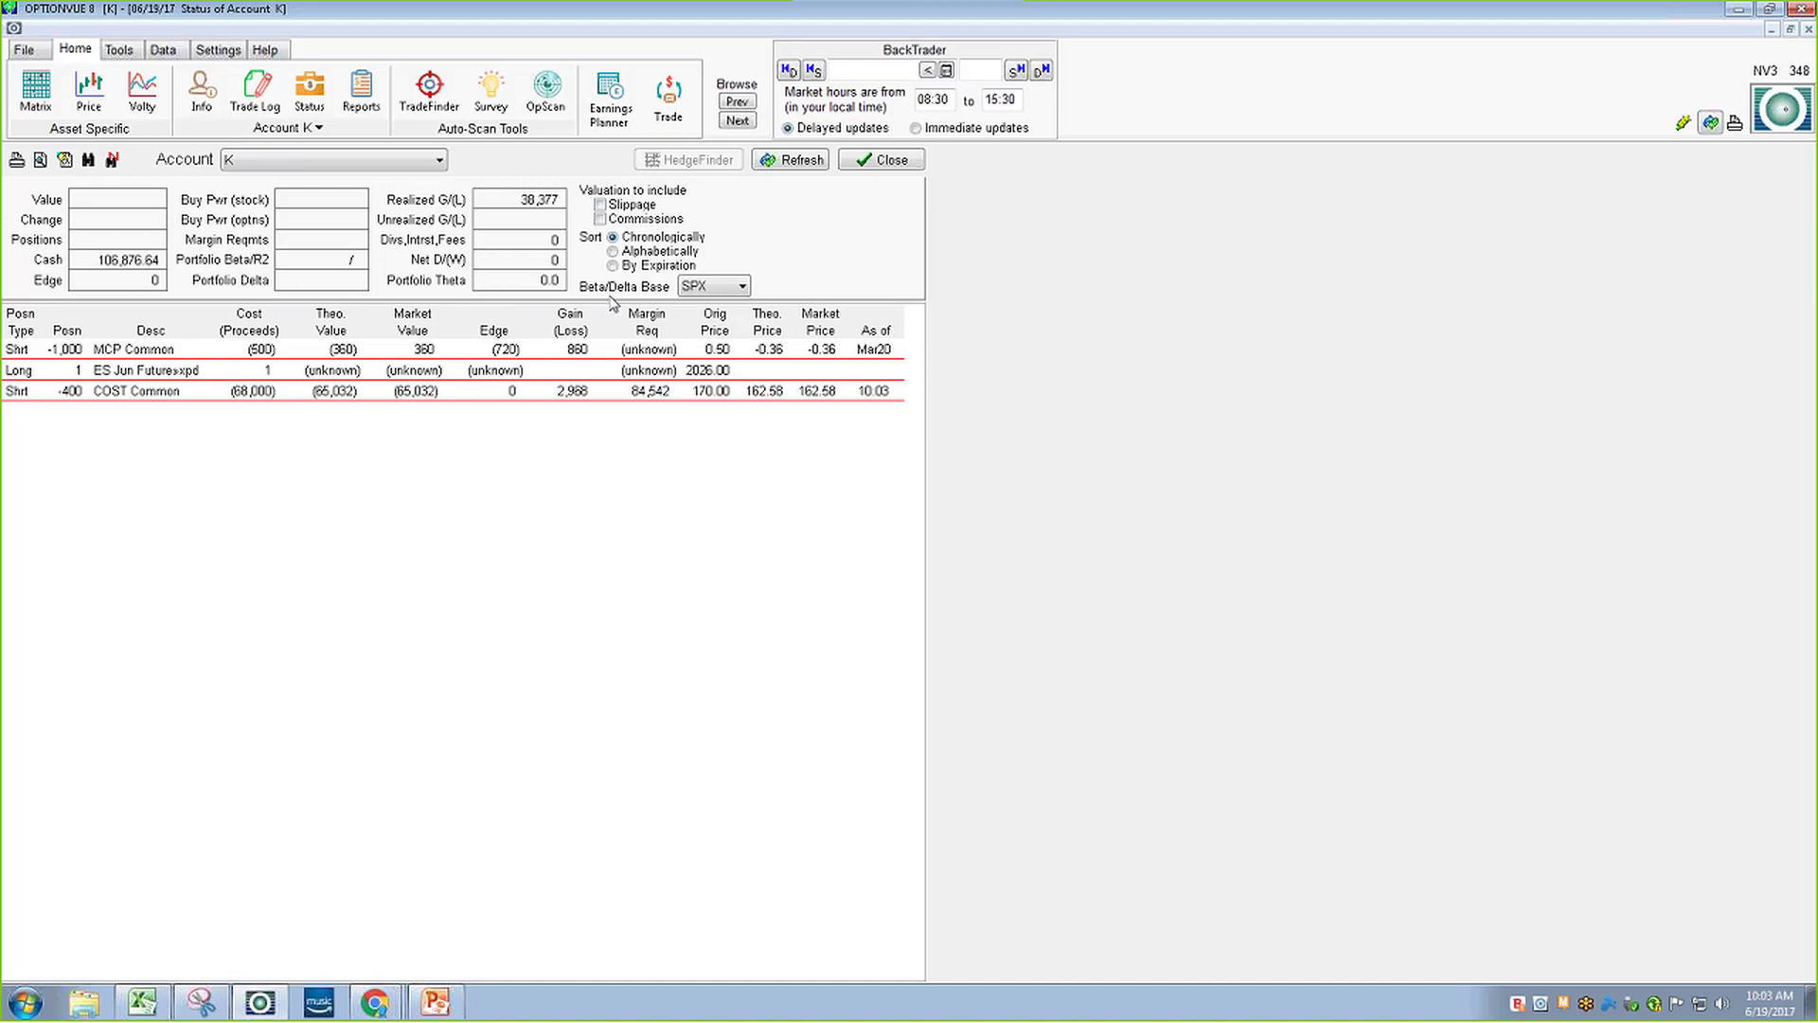
click(890, 160)
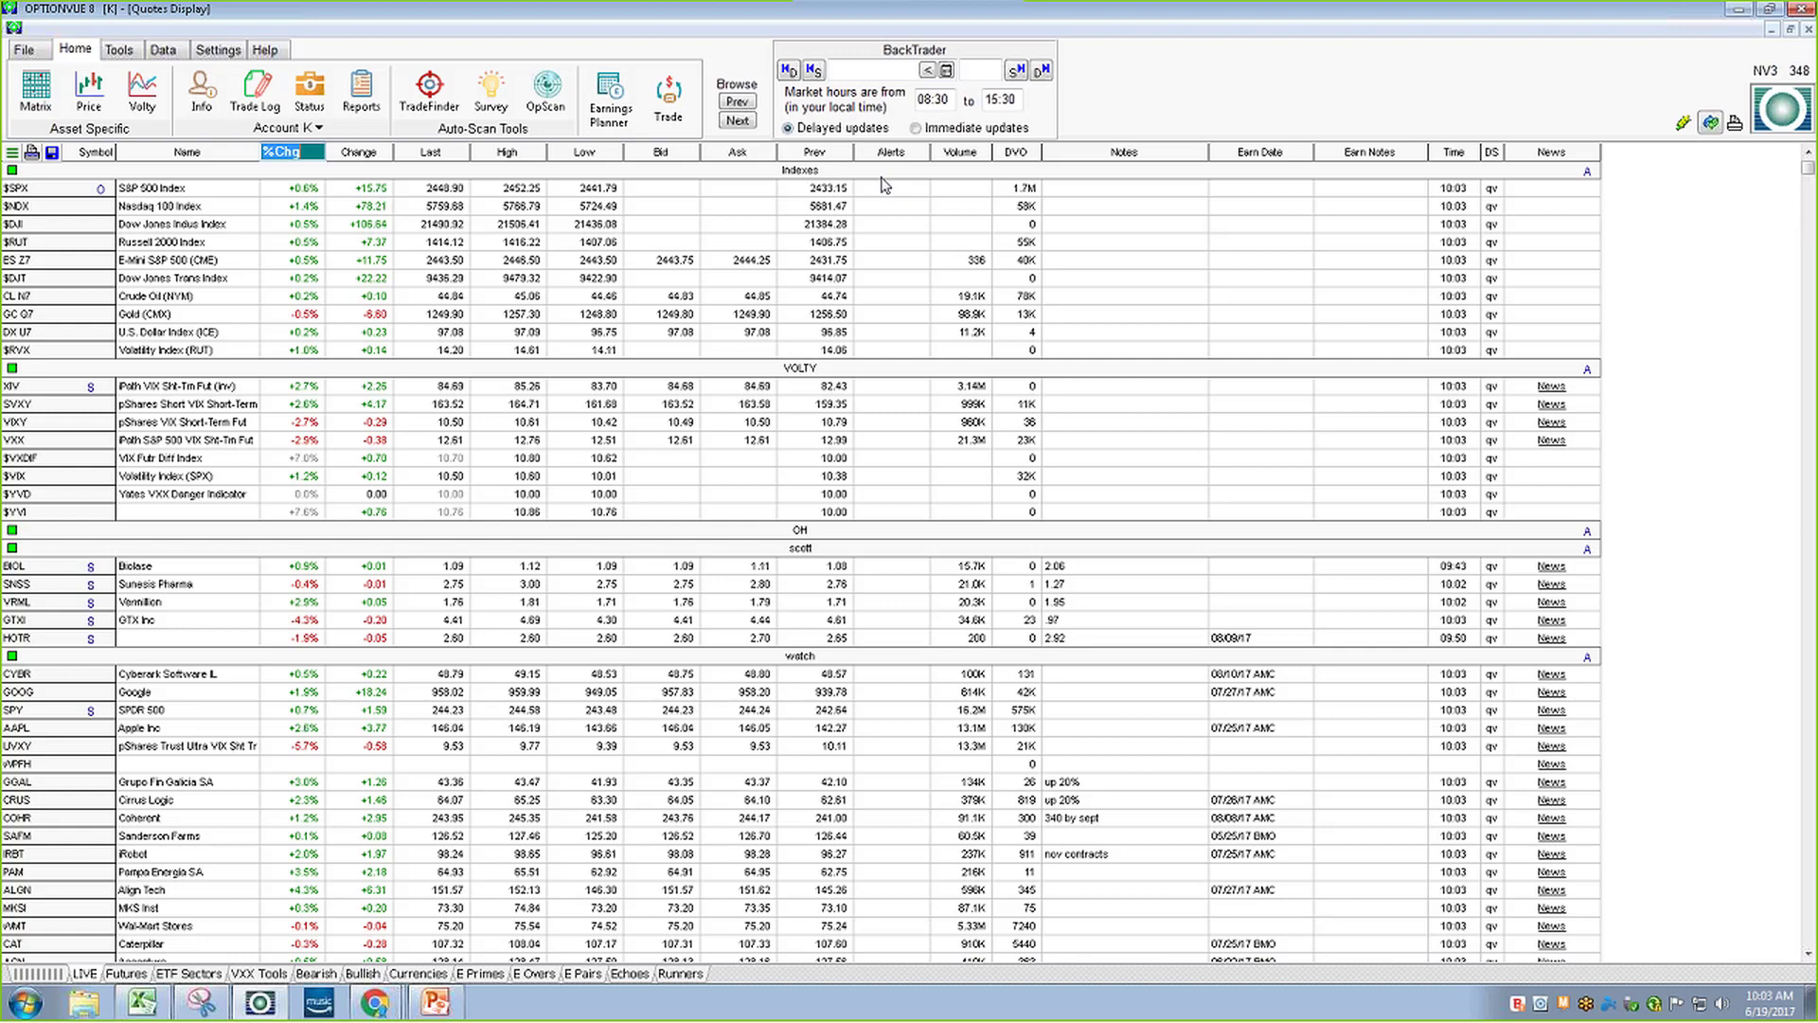
Enable 'G/L to include previously realized G/L's' under Open Positions in account K's information
click(214, 111)
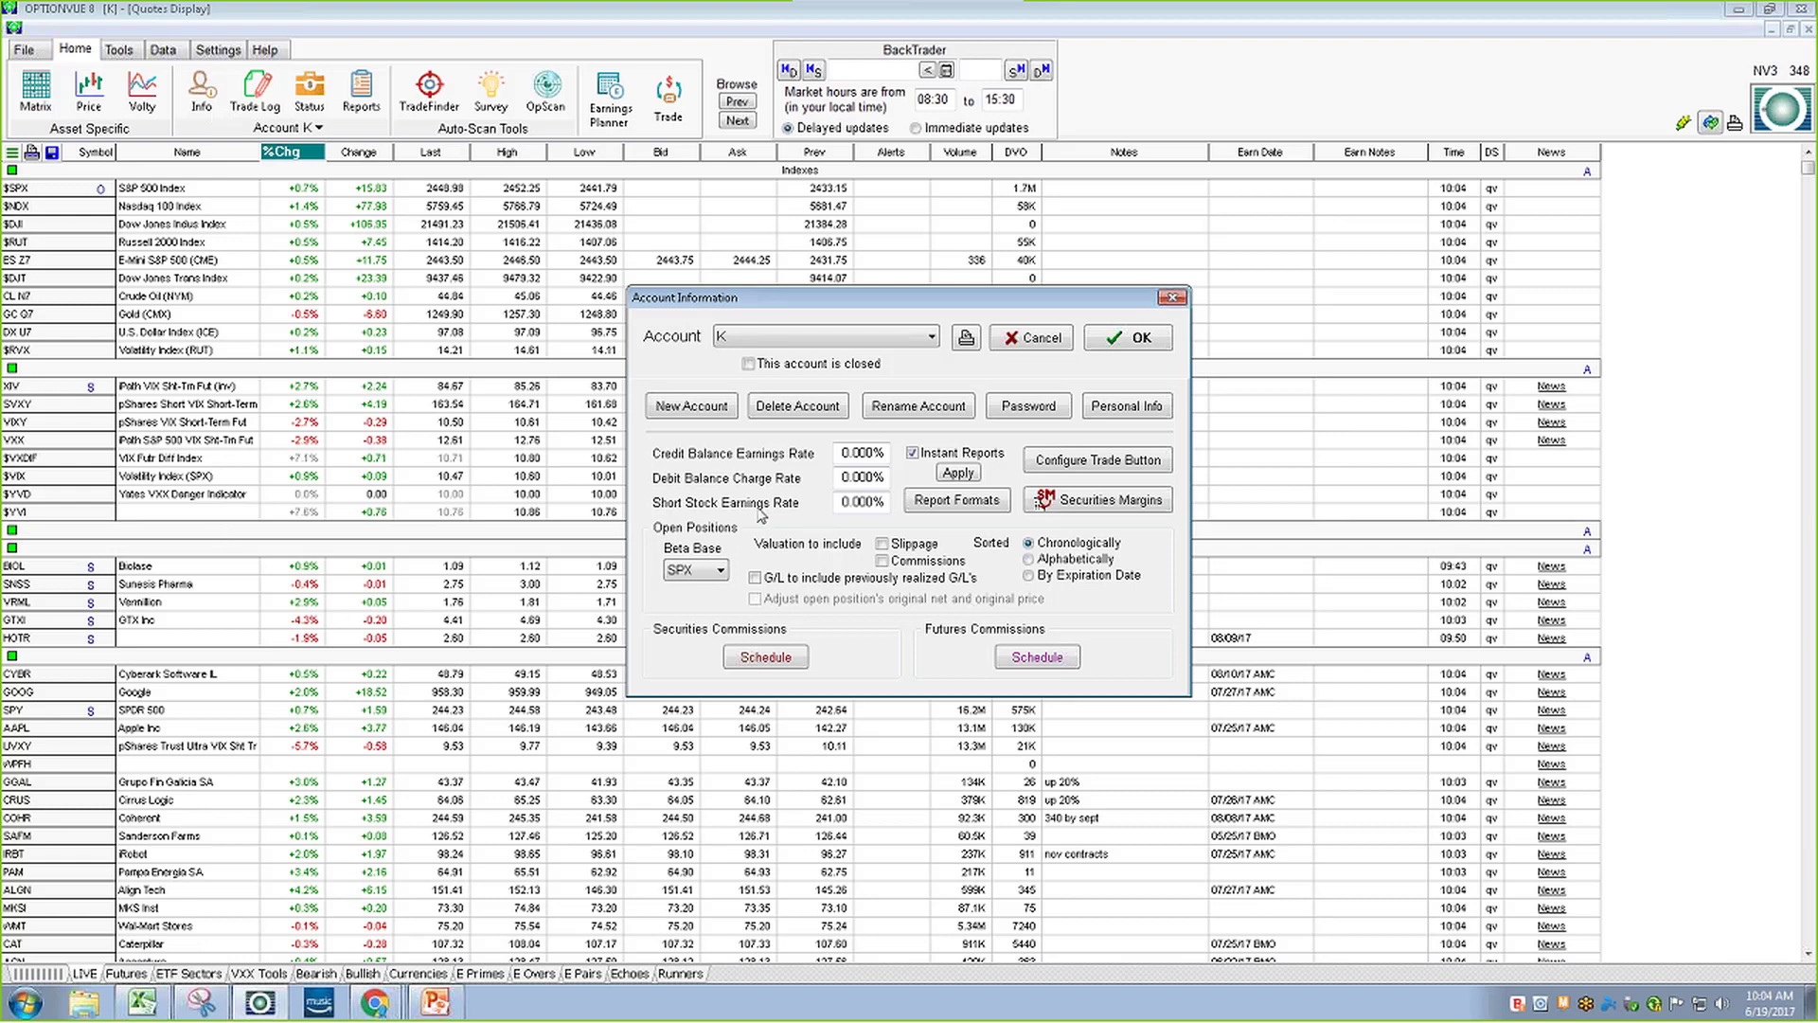
click(758, 579)
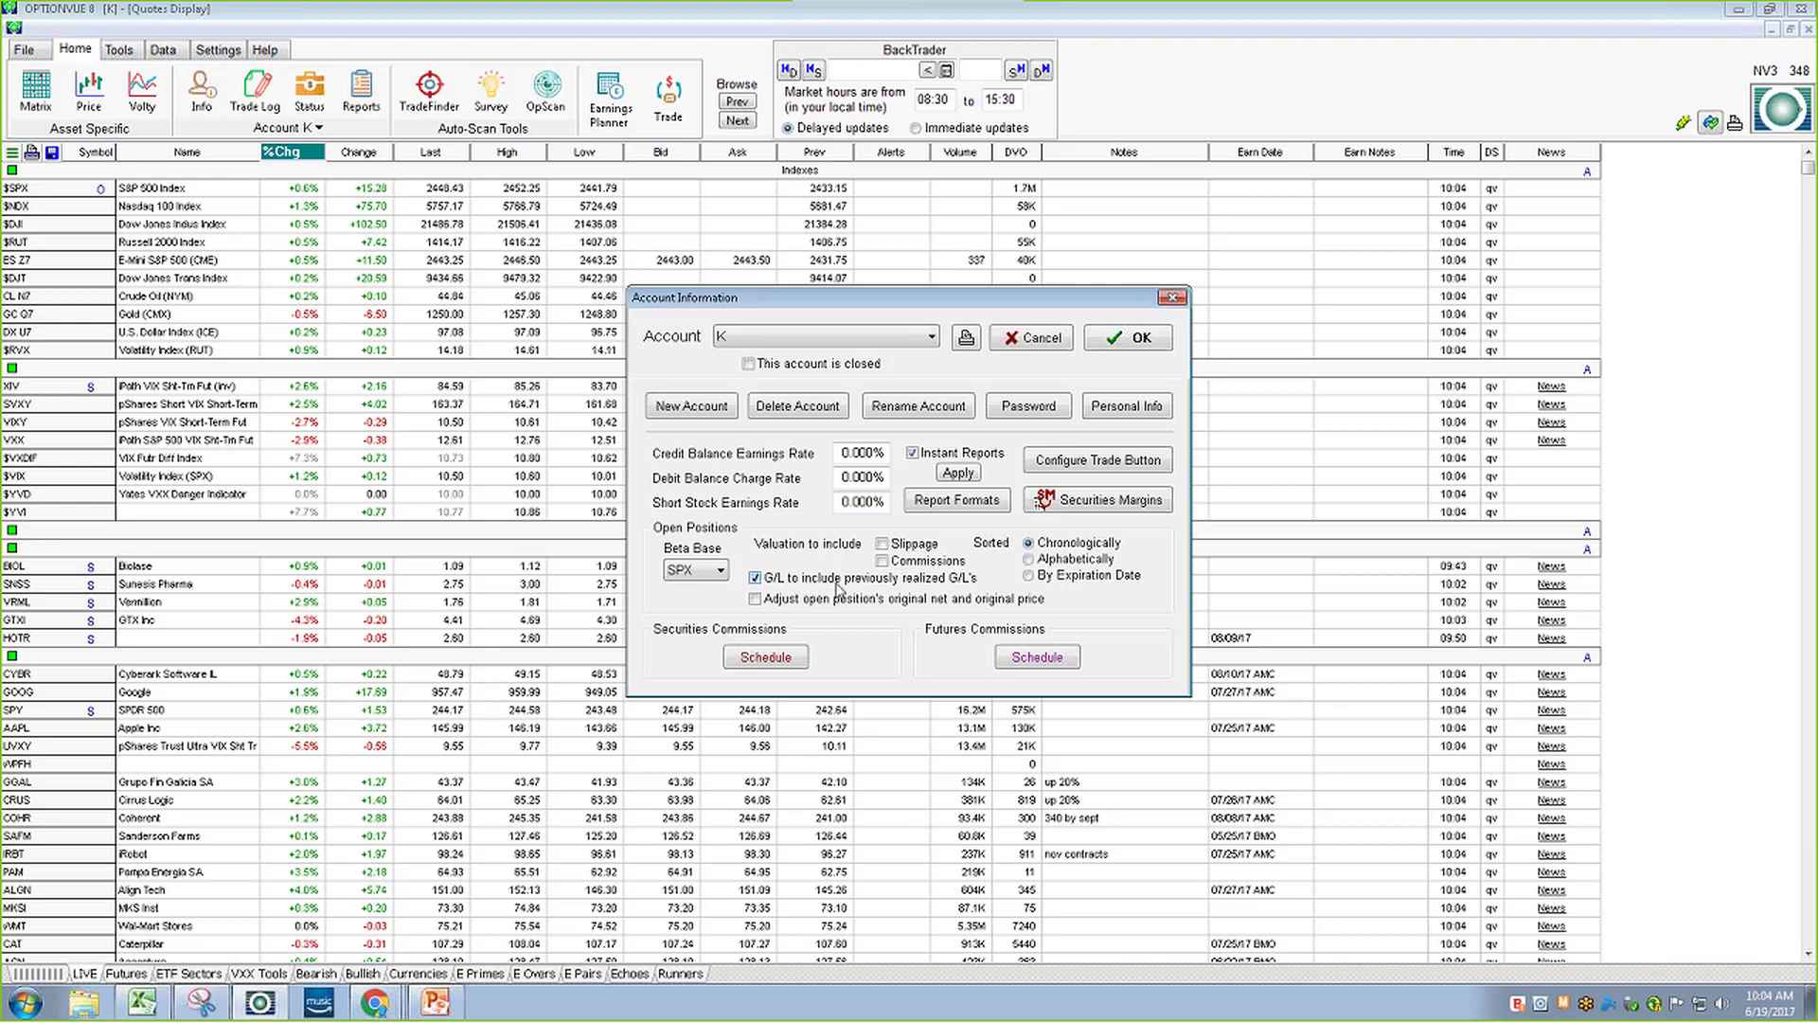
click(1141, 338)
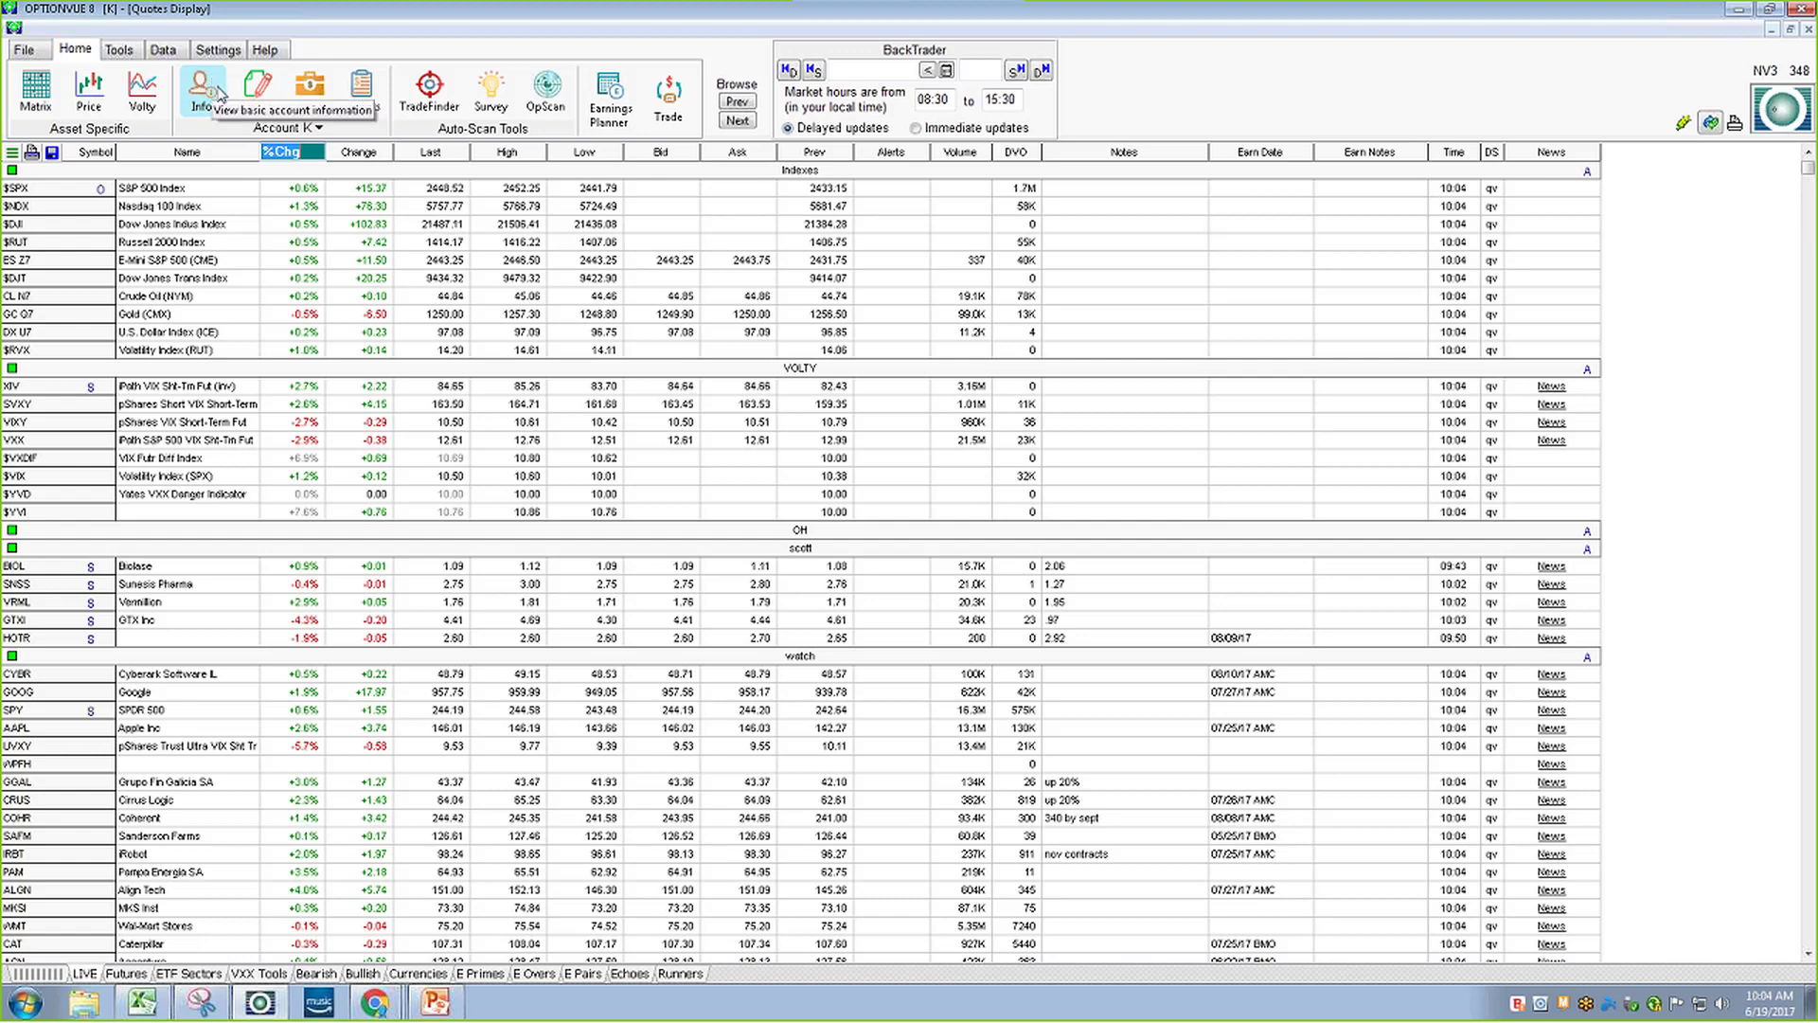
click(224, 52)
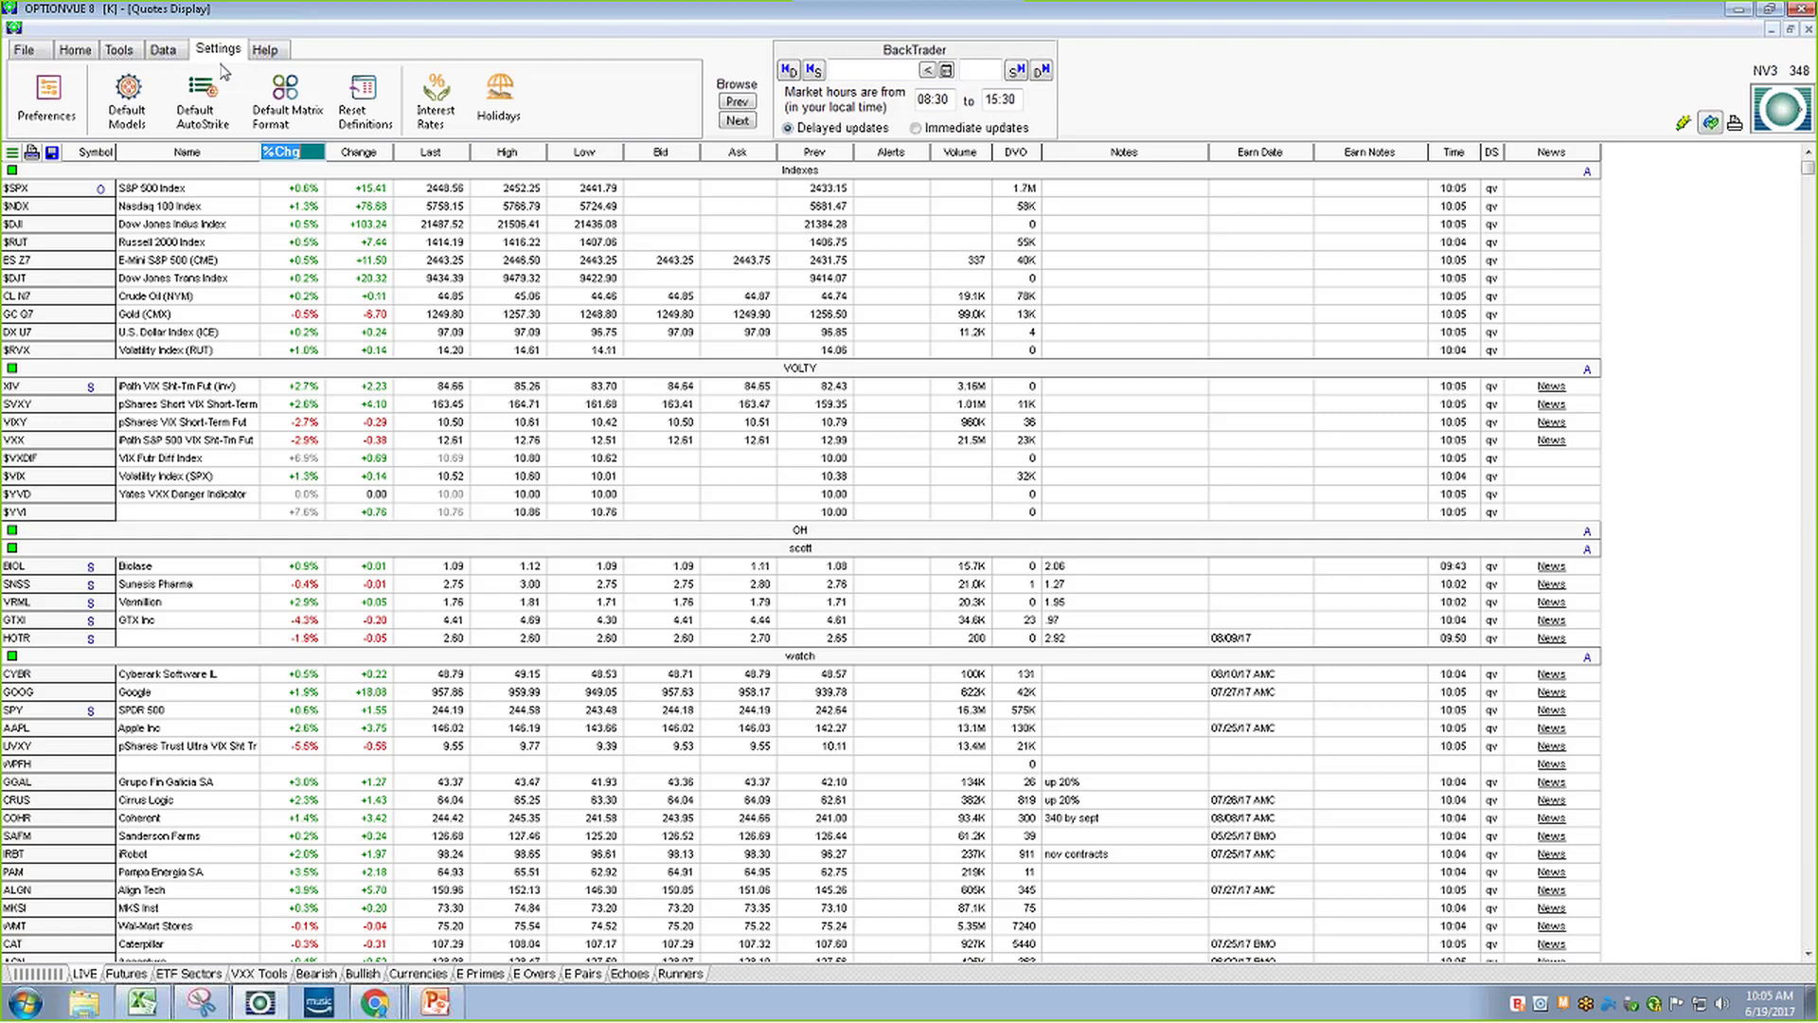
click(142, 109)
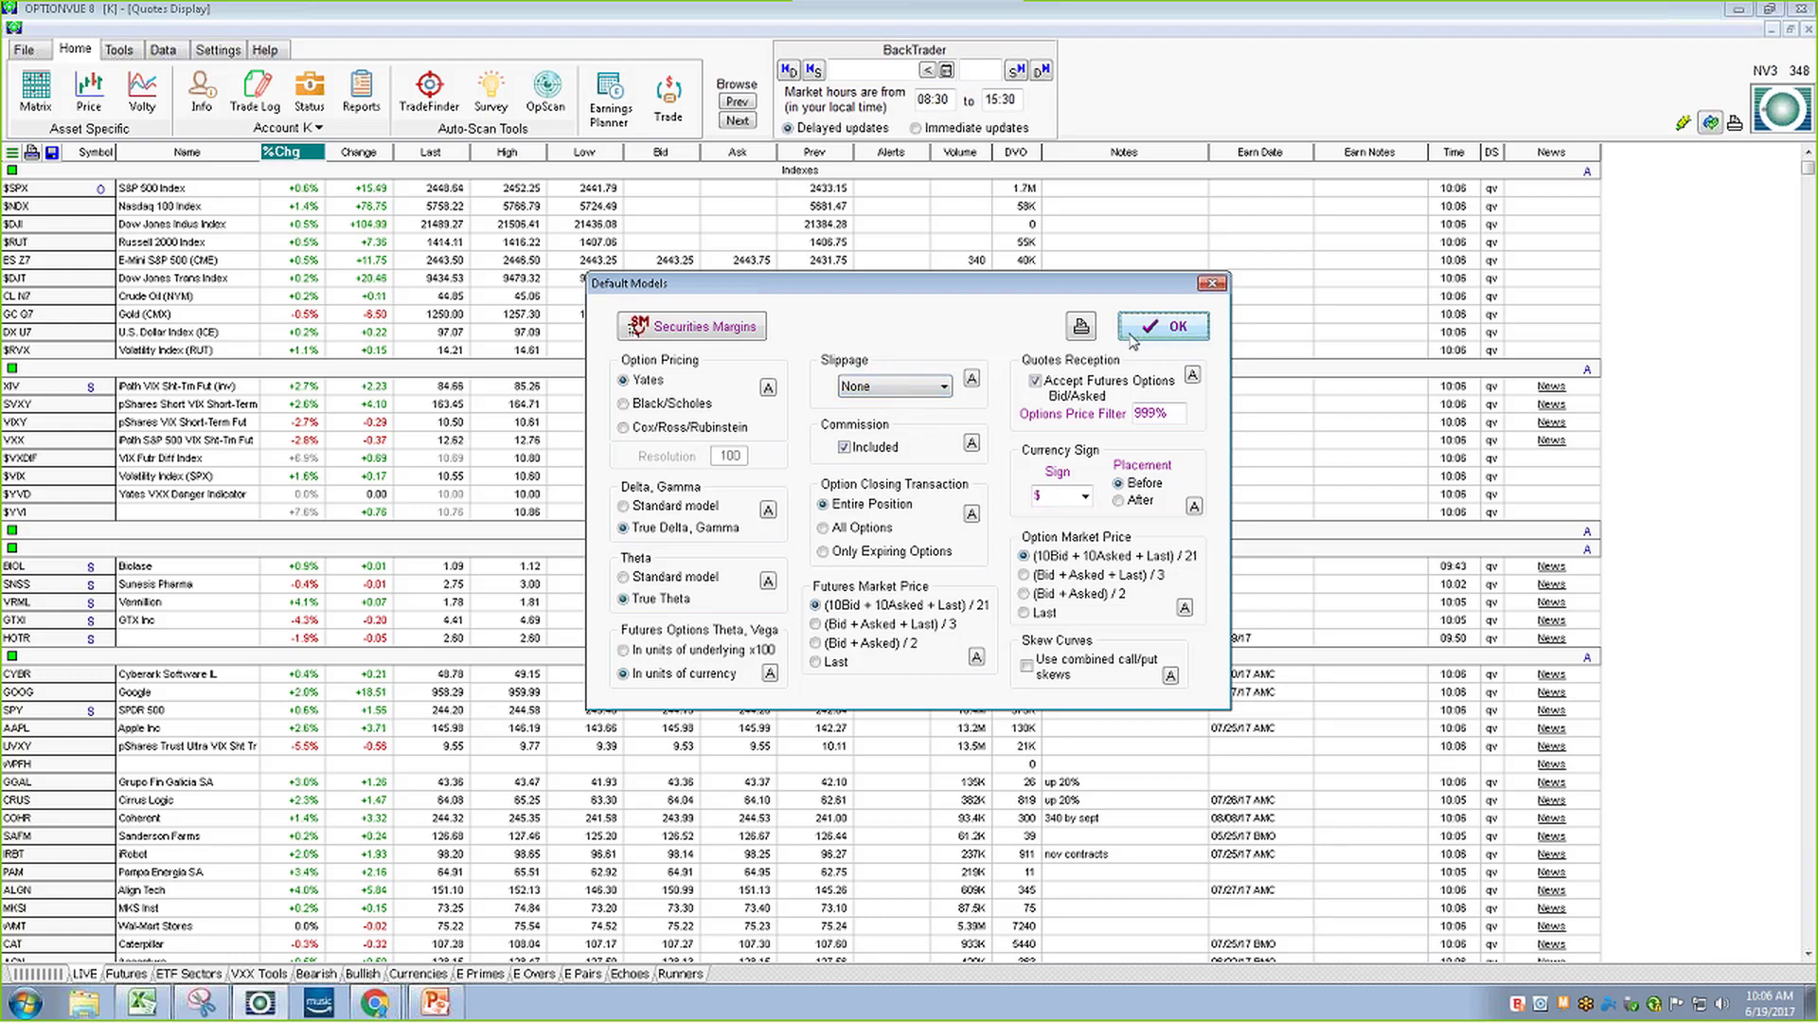
click(1165, 327)
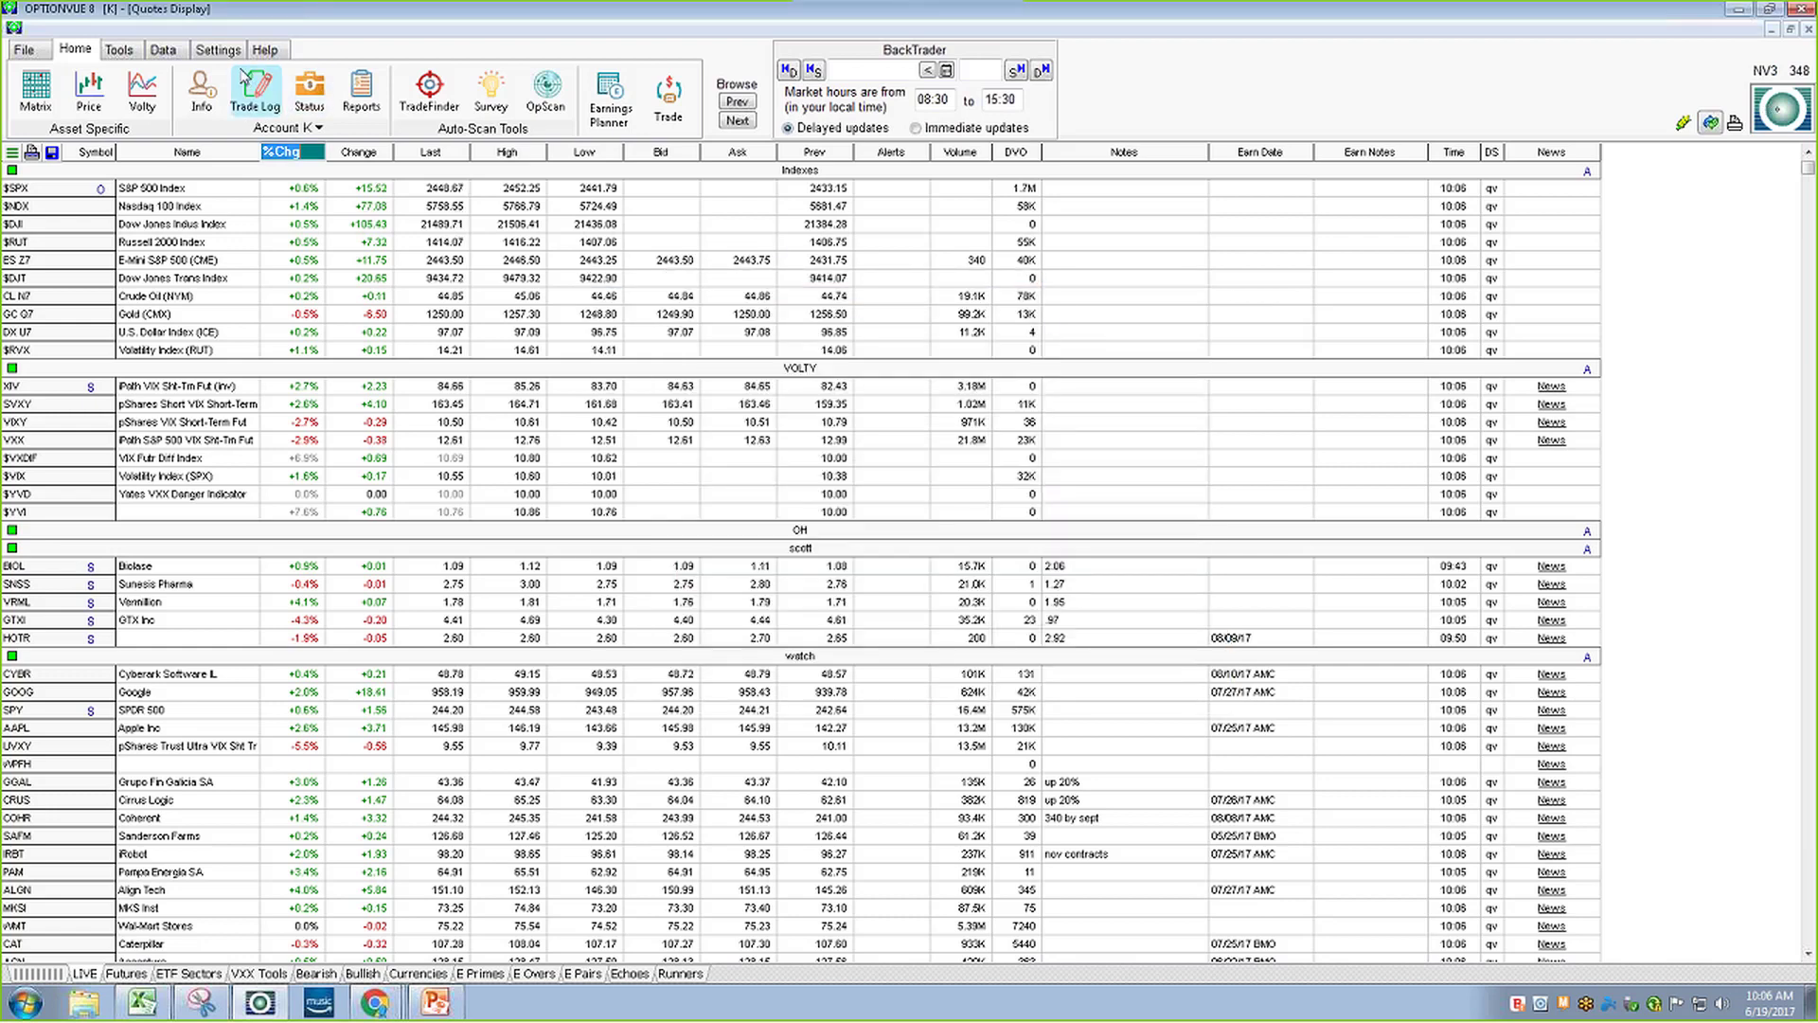
Review the Default AutoStrike settings (Small ITM, Large OTM, all strikes, 8 weekly expirations) and confirm them
click(220, 50)
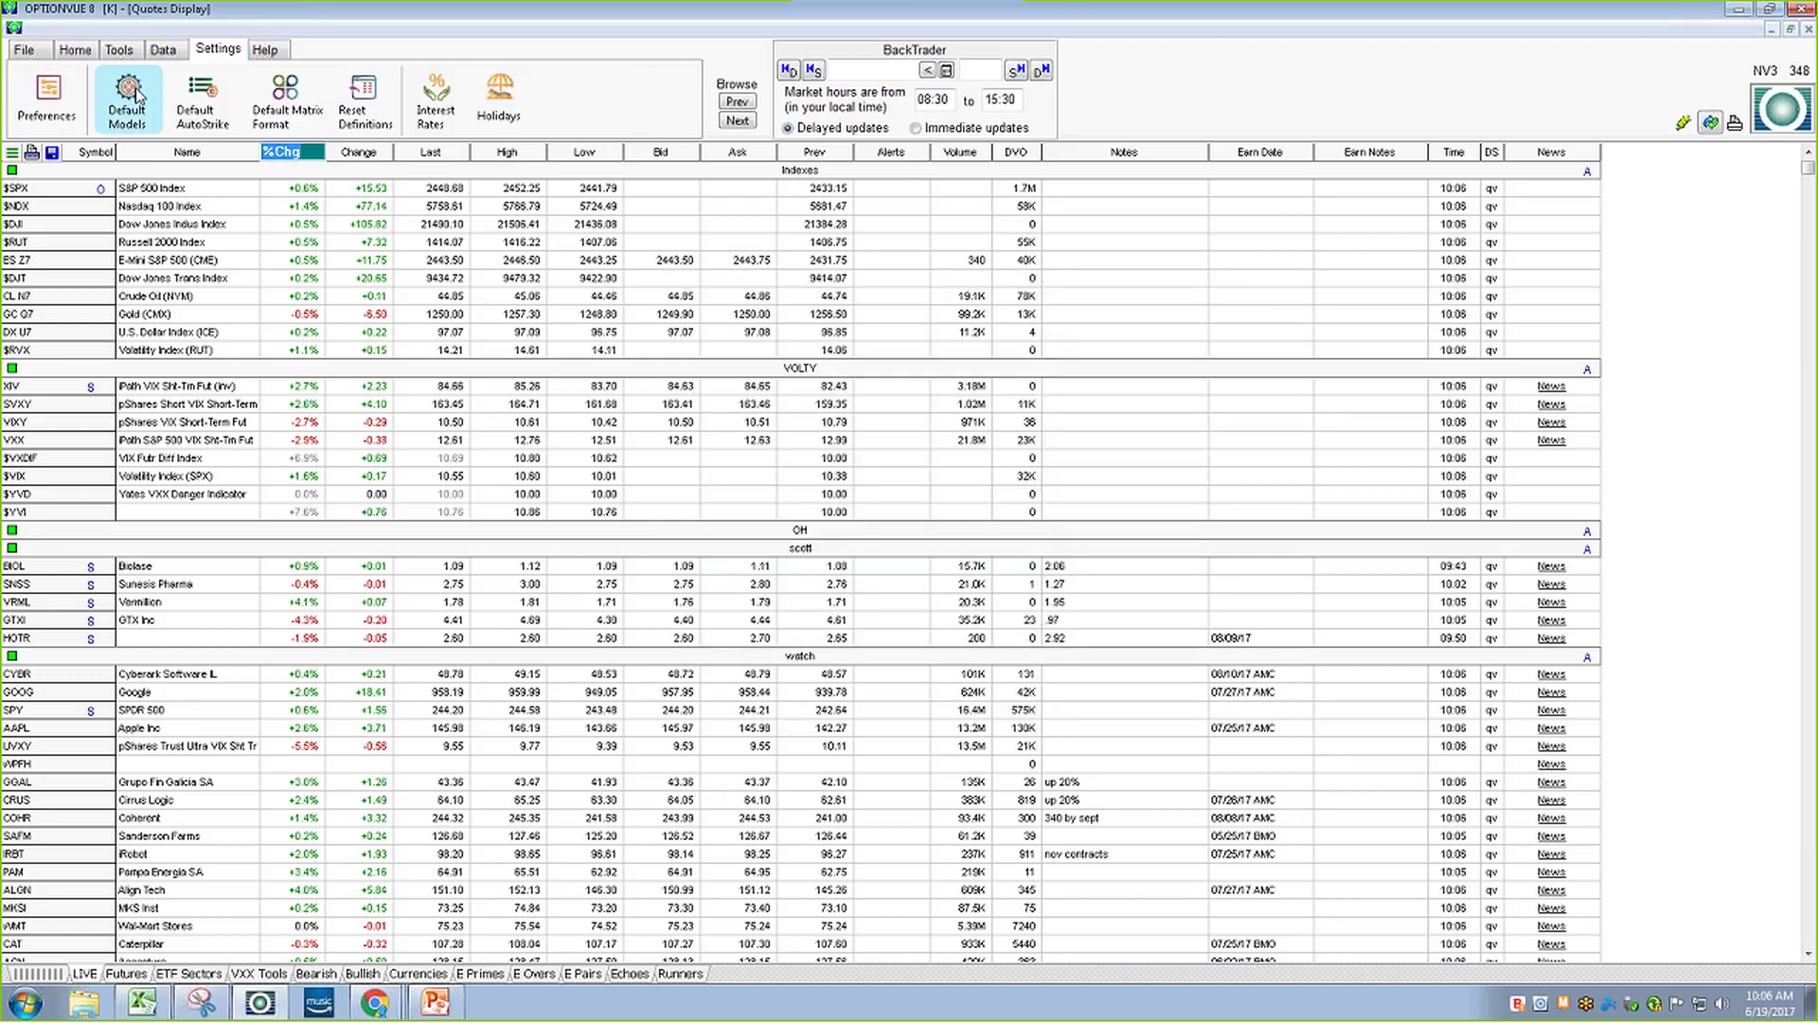
click(204, 109)
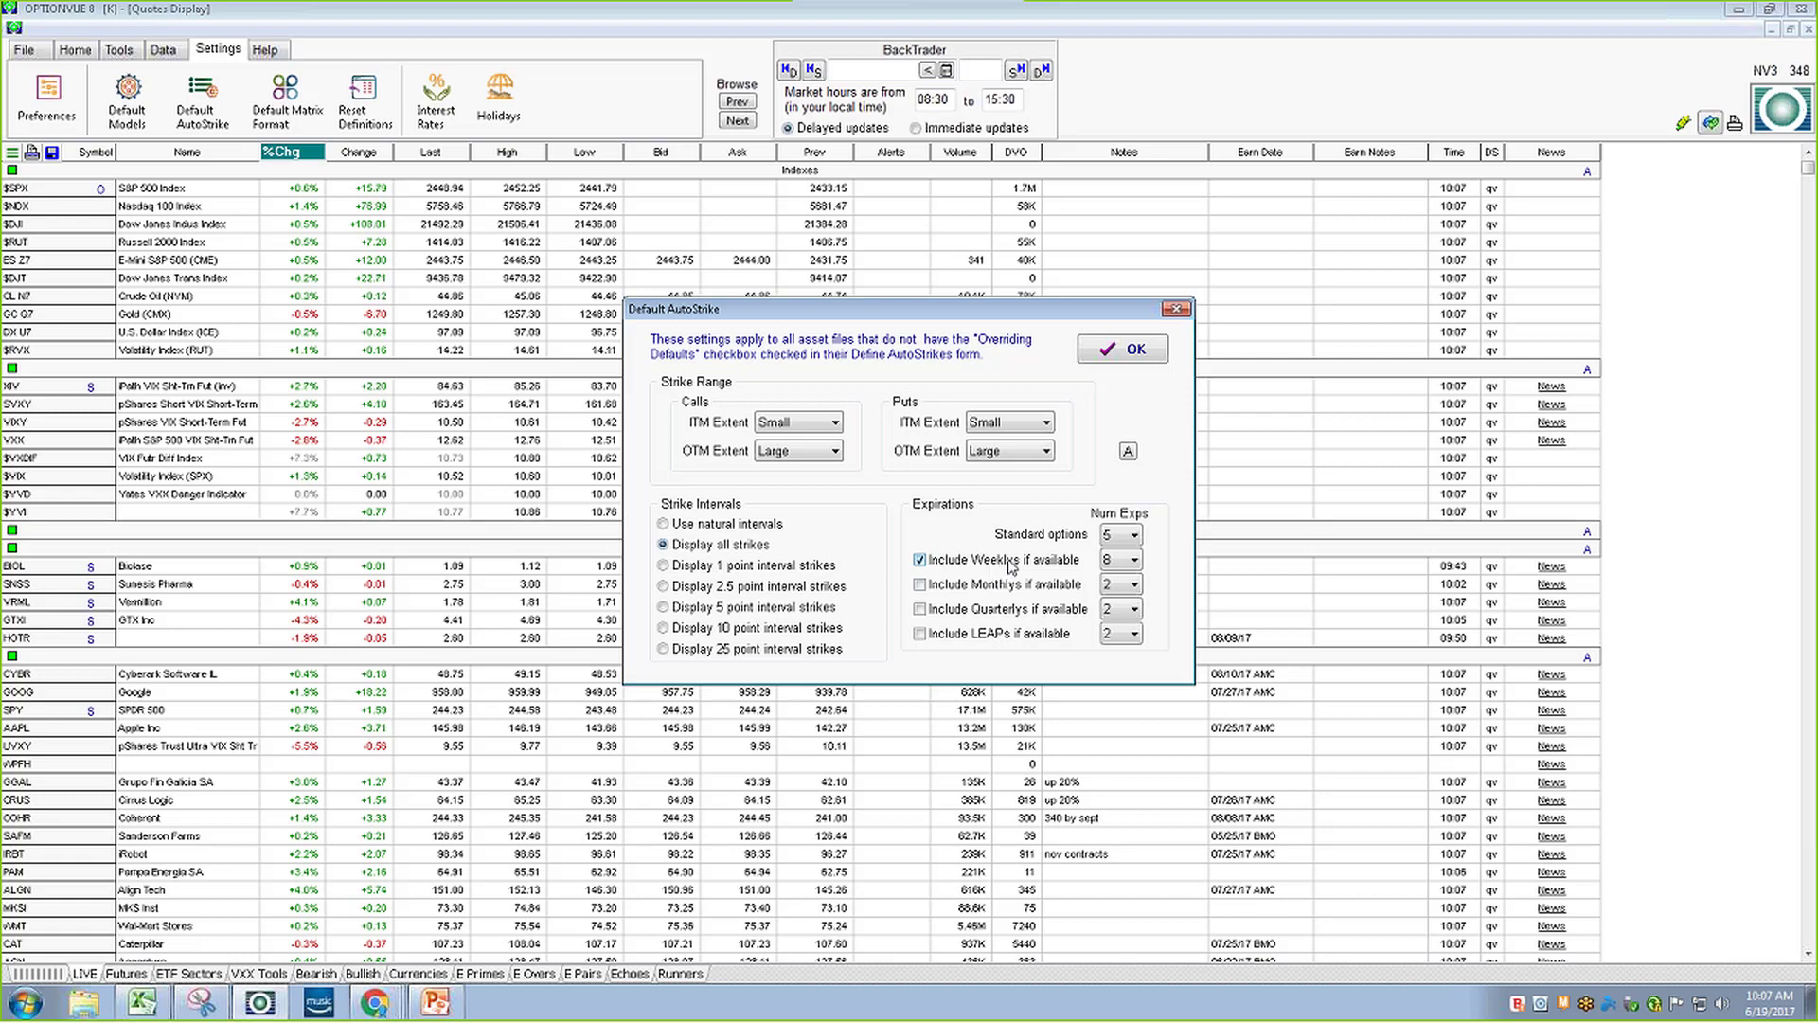
click(1126, 350)
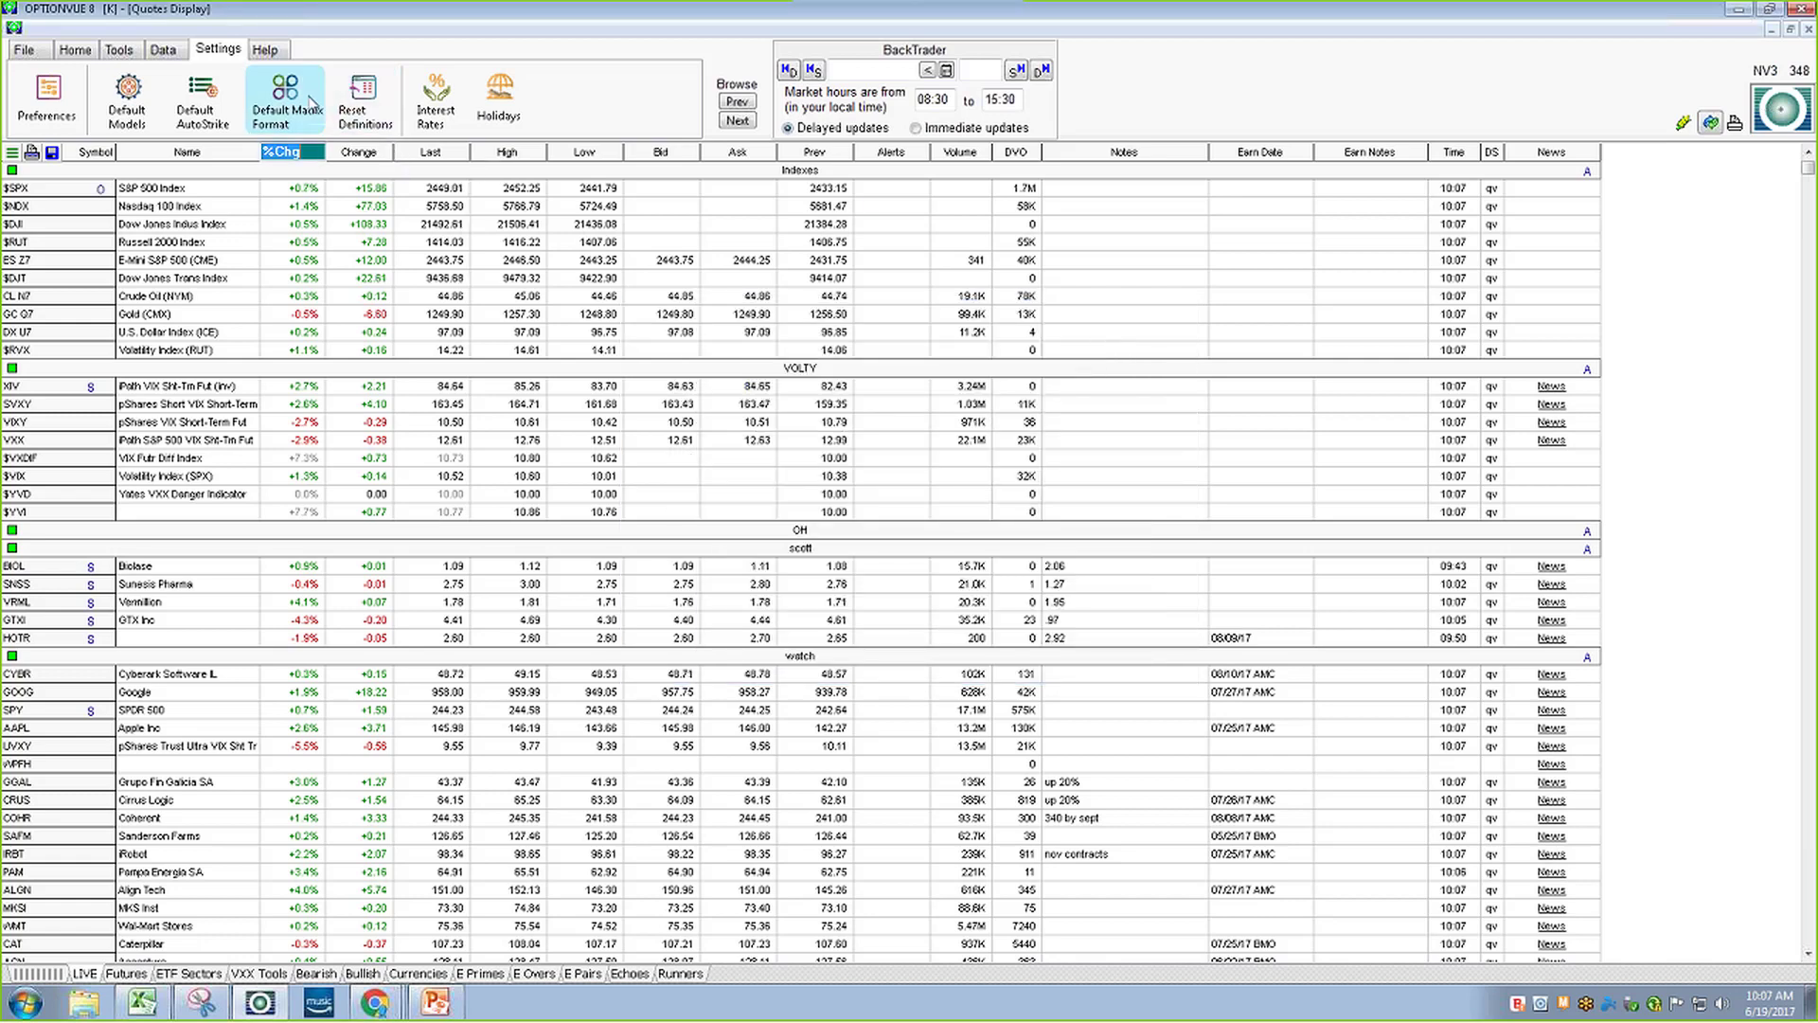
Show the Preferences Fonts page with the Crispy quotes font and 8 Point smallest size
click(45, 107)
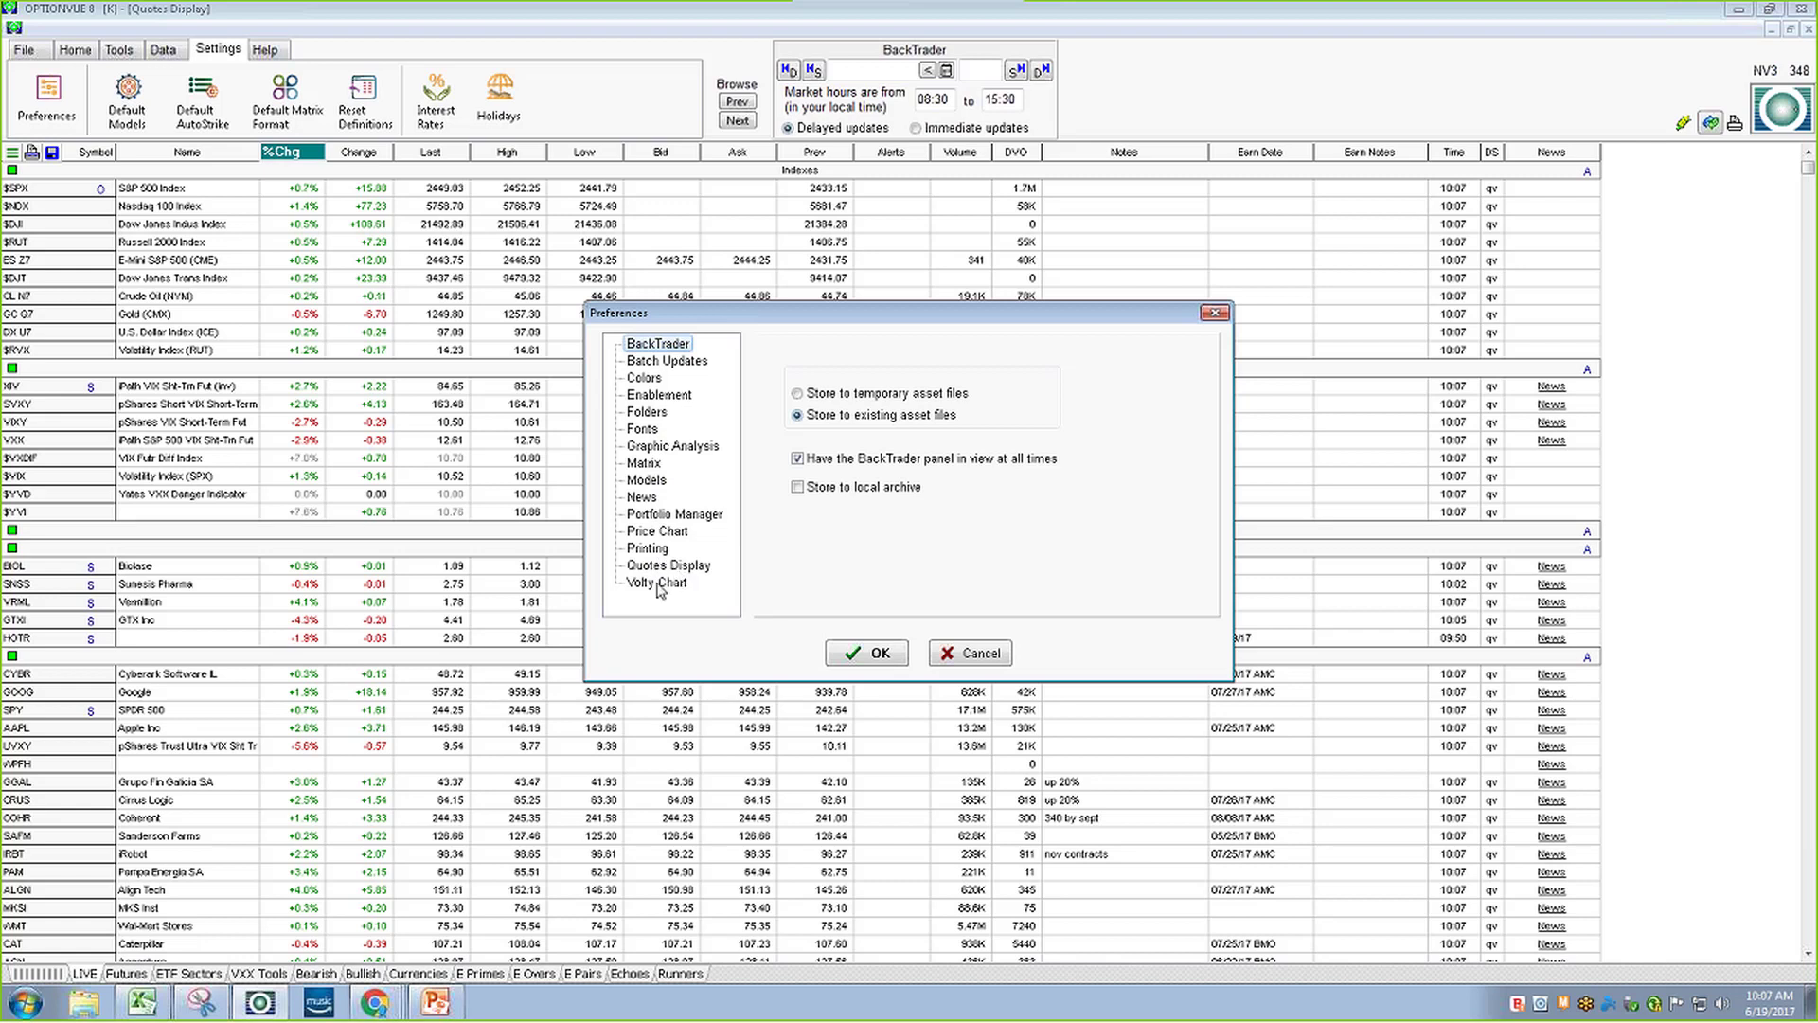
click(658, 583)
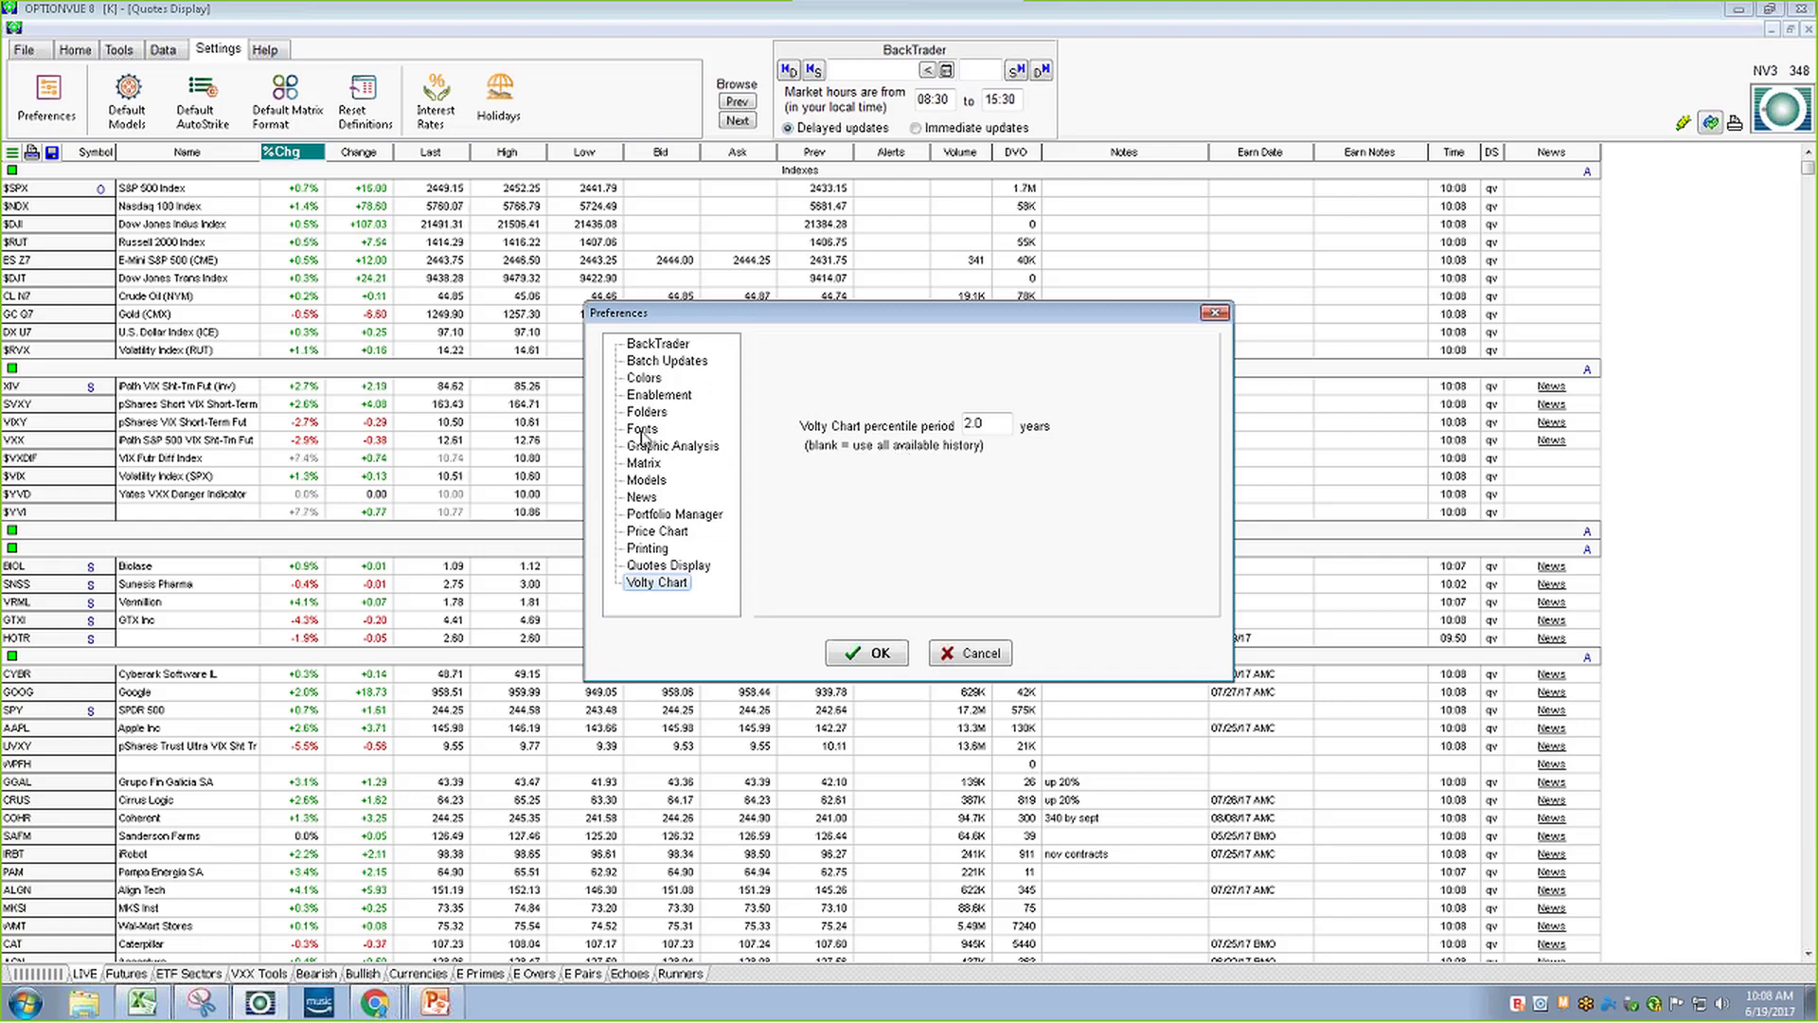
click(643, 432)
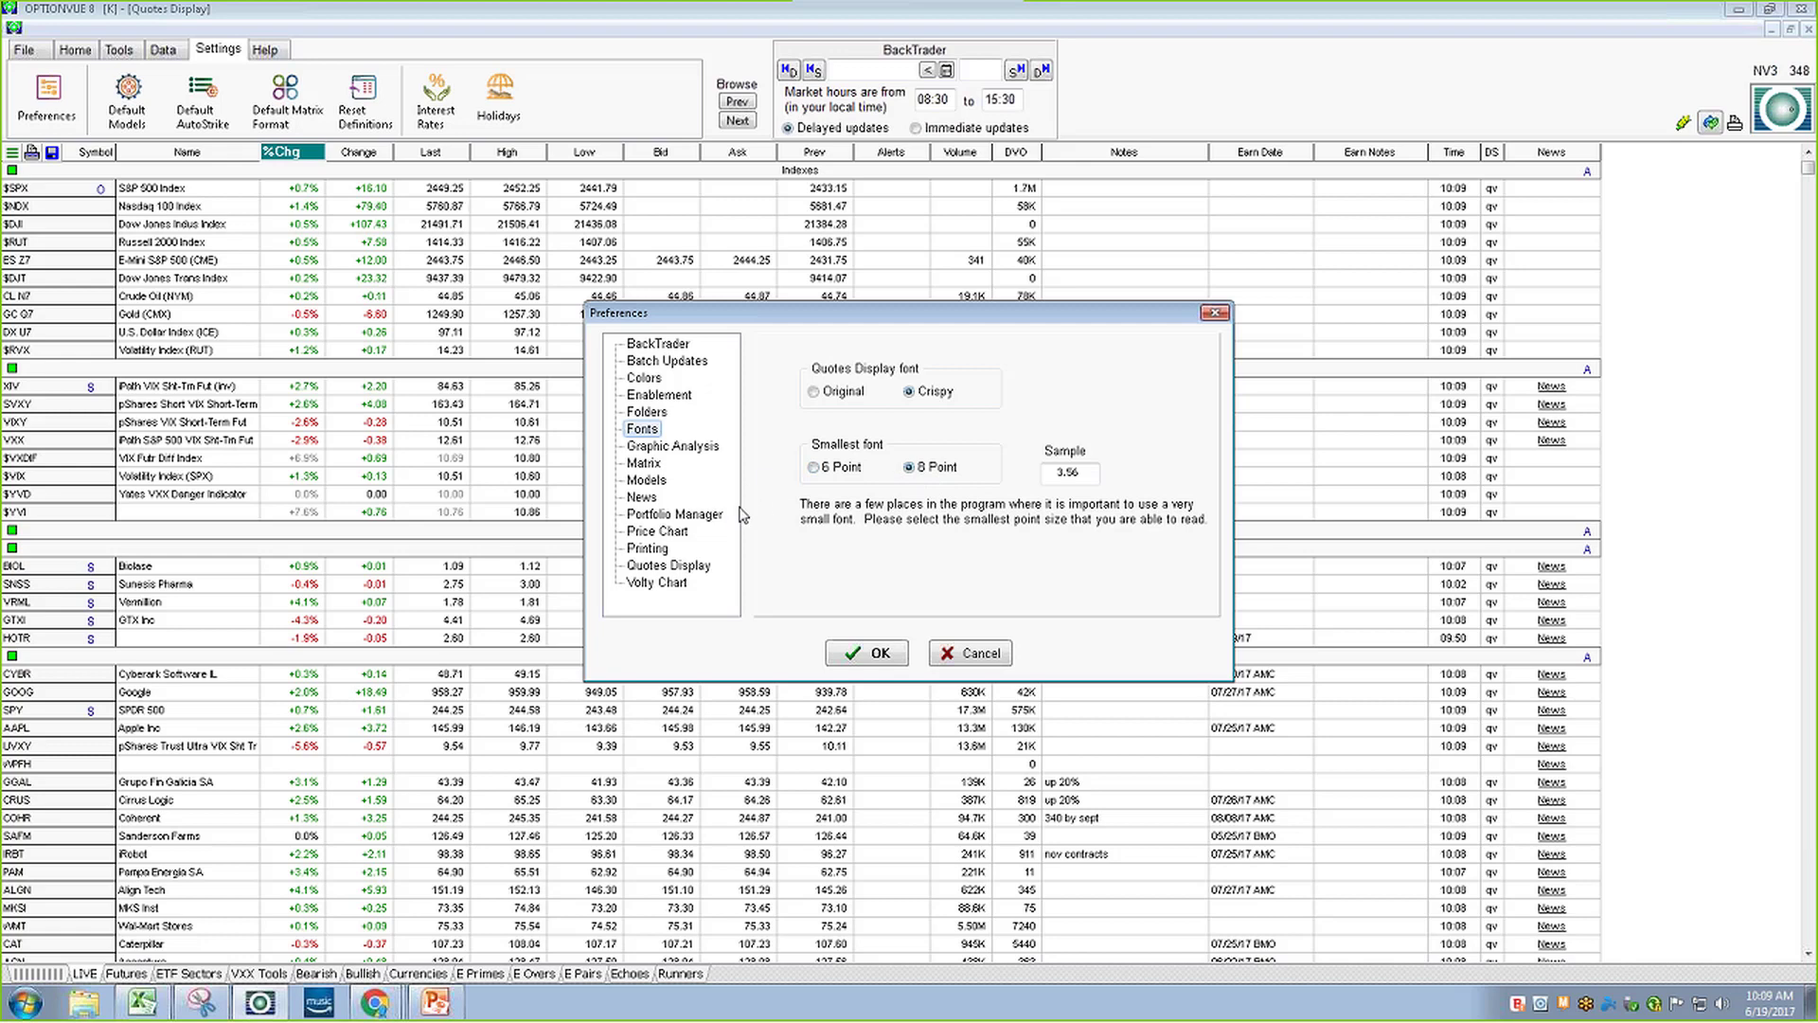
Display the Graphic Analysis preferences with its legend, auto-projection and auto-highlight options
click(678, 453)
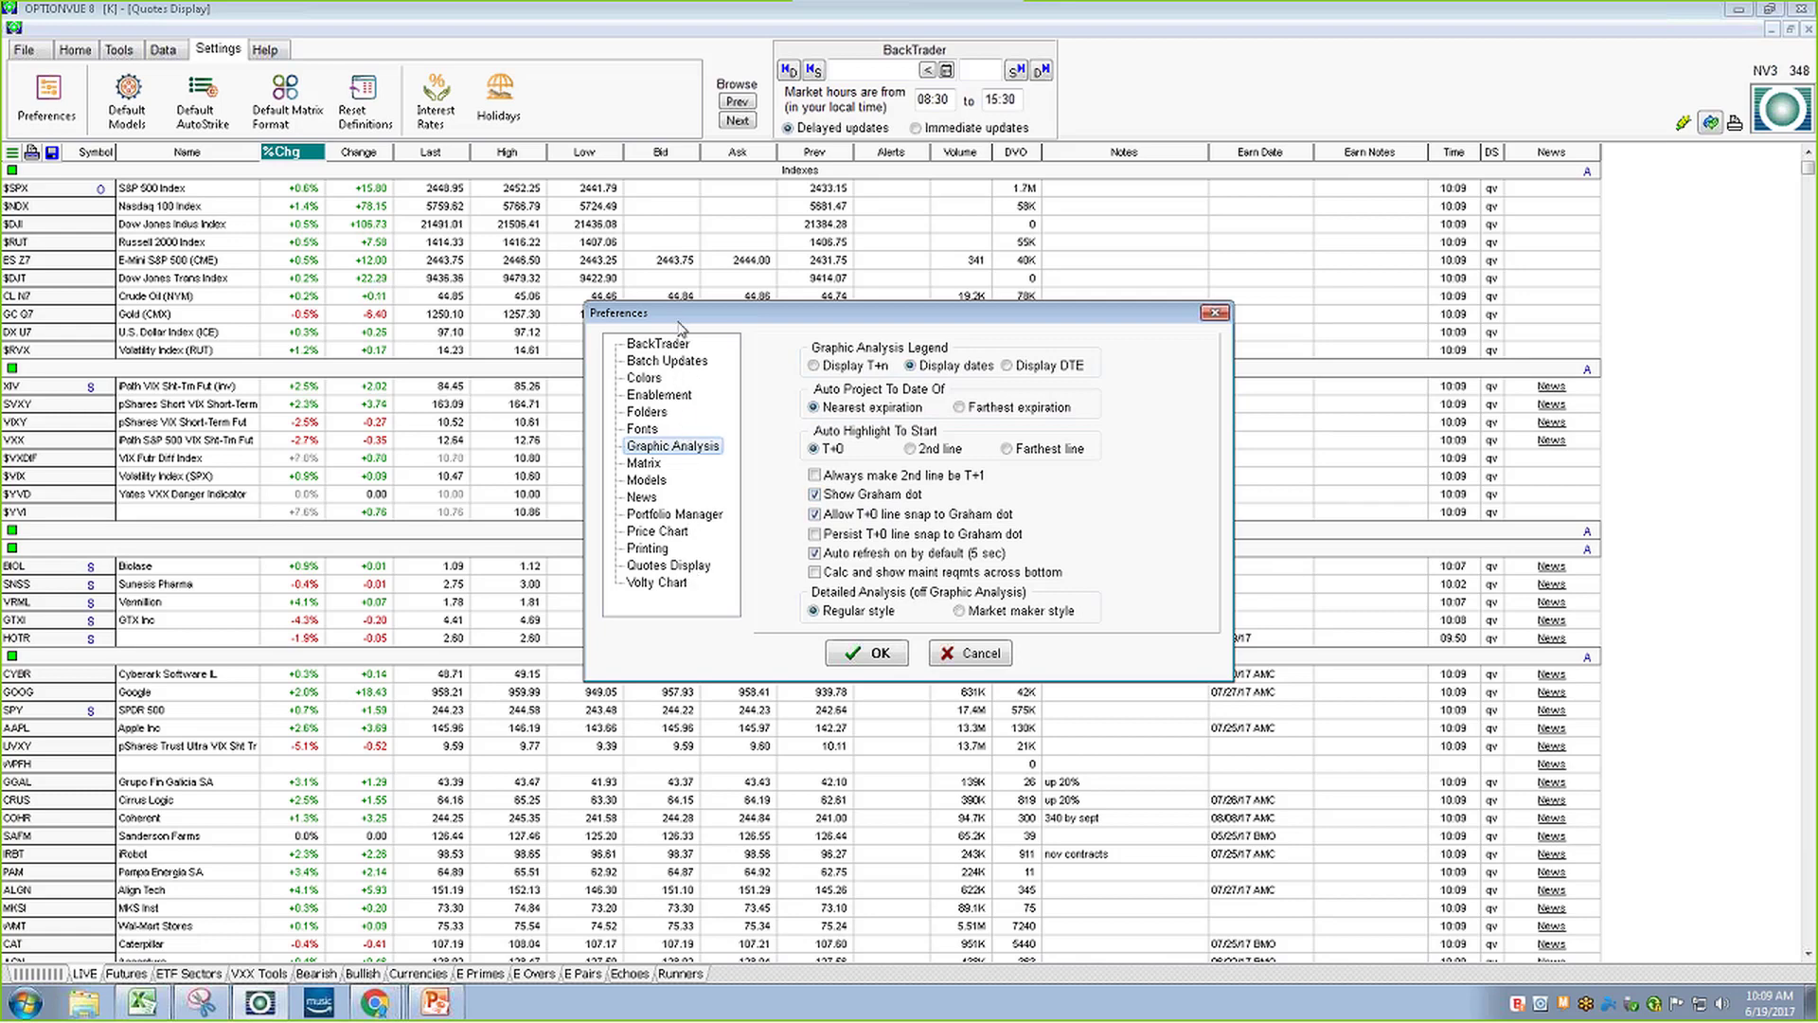
Cancel the Preferences without saving and select the CL N7 symbol in the quotes list
click(967, 657)
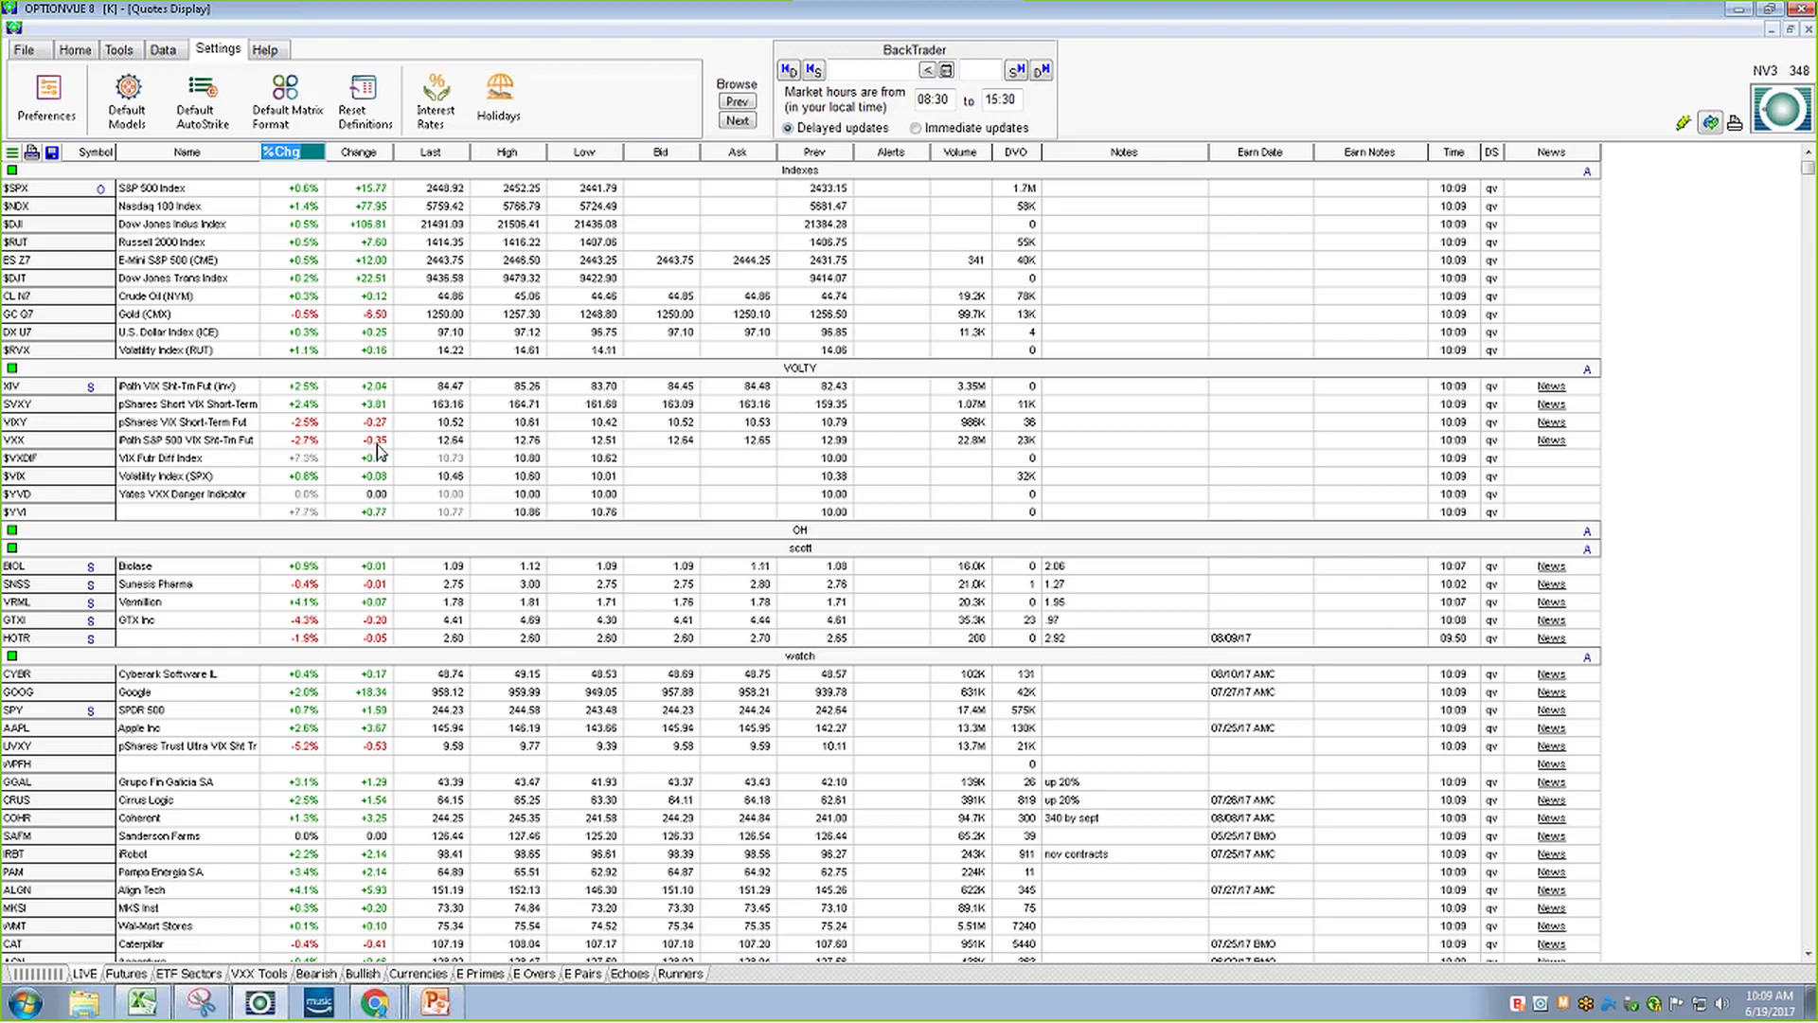
click(52, 296)
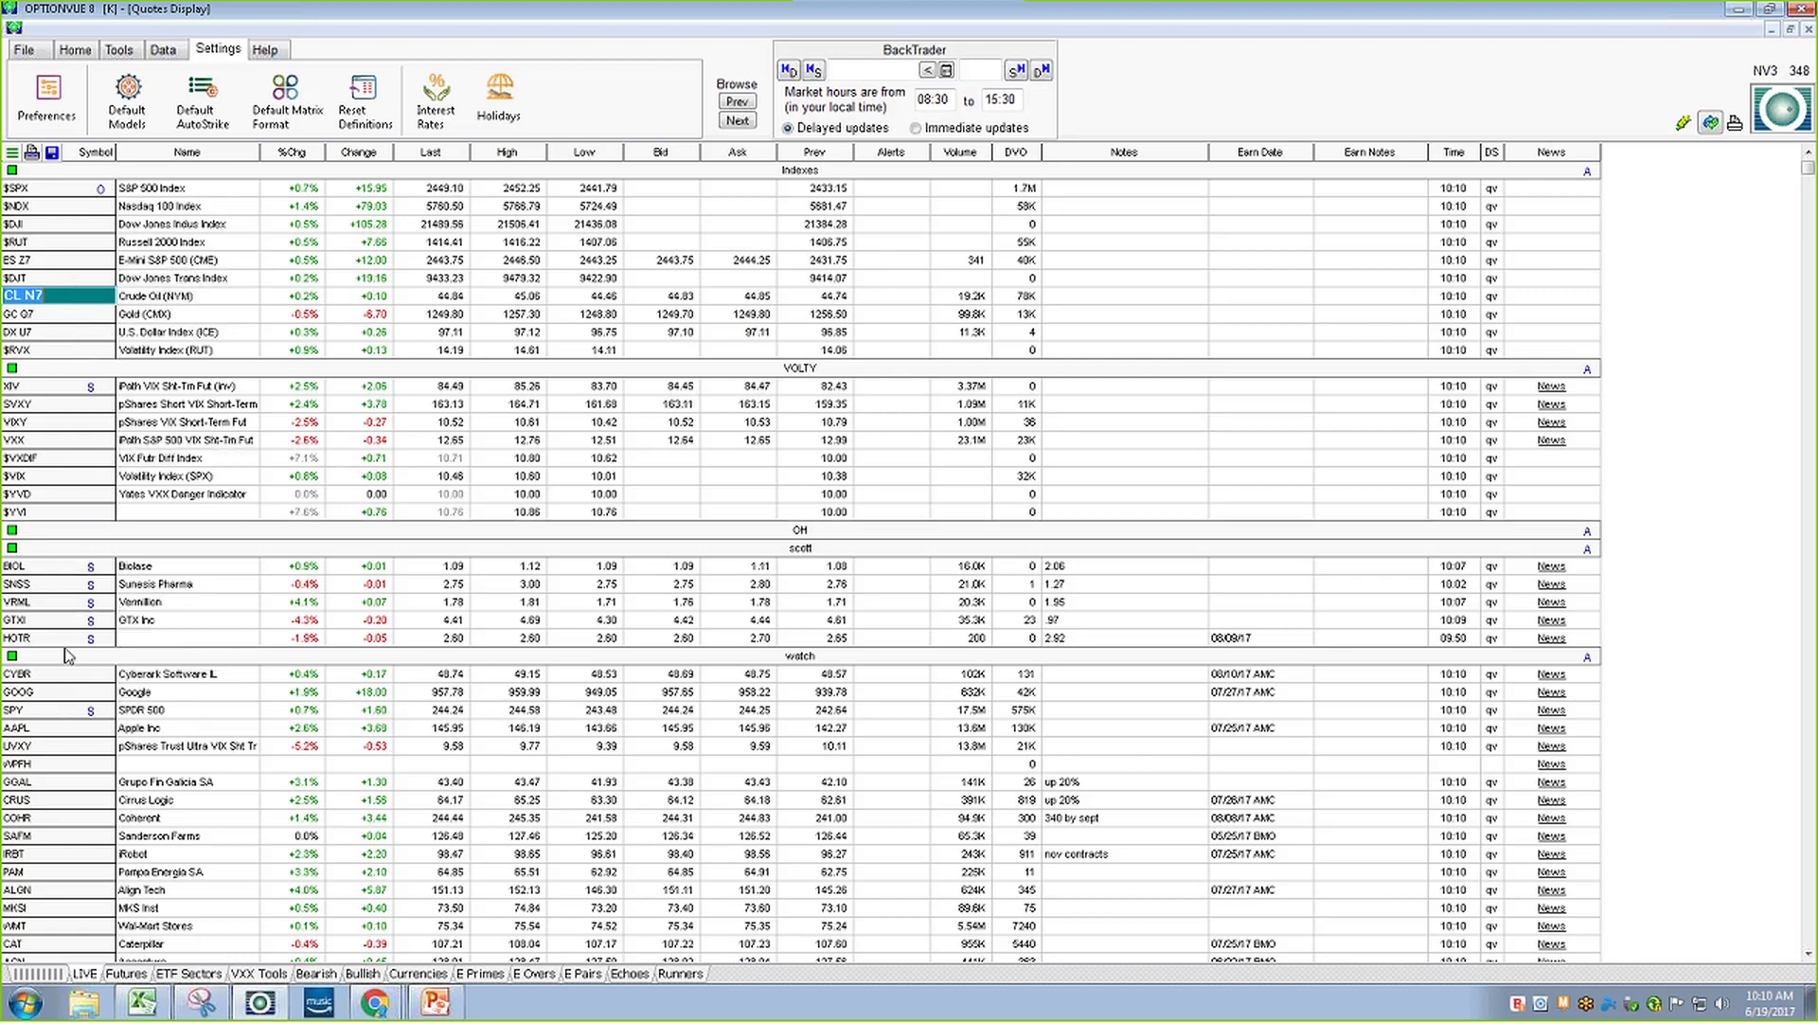
click(80, 693)
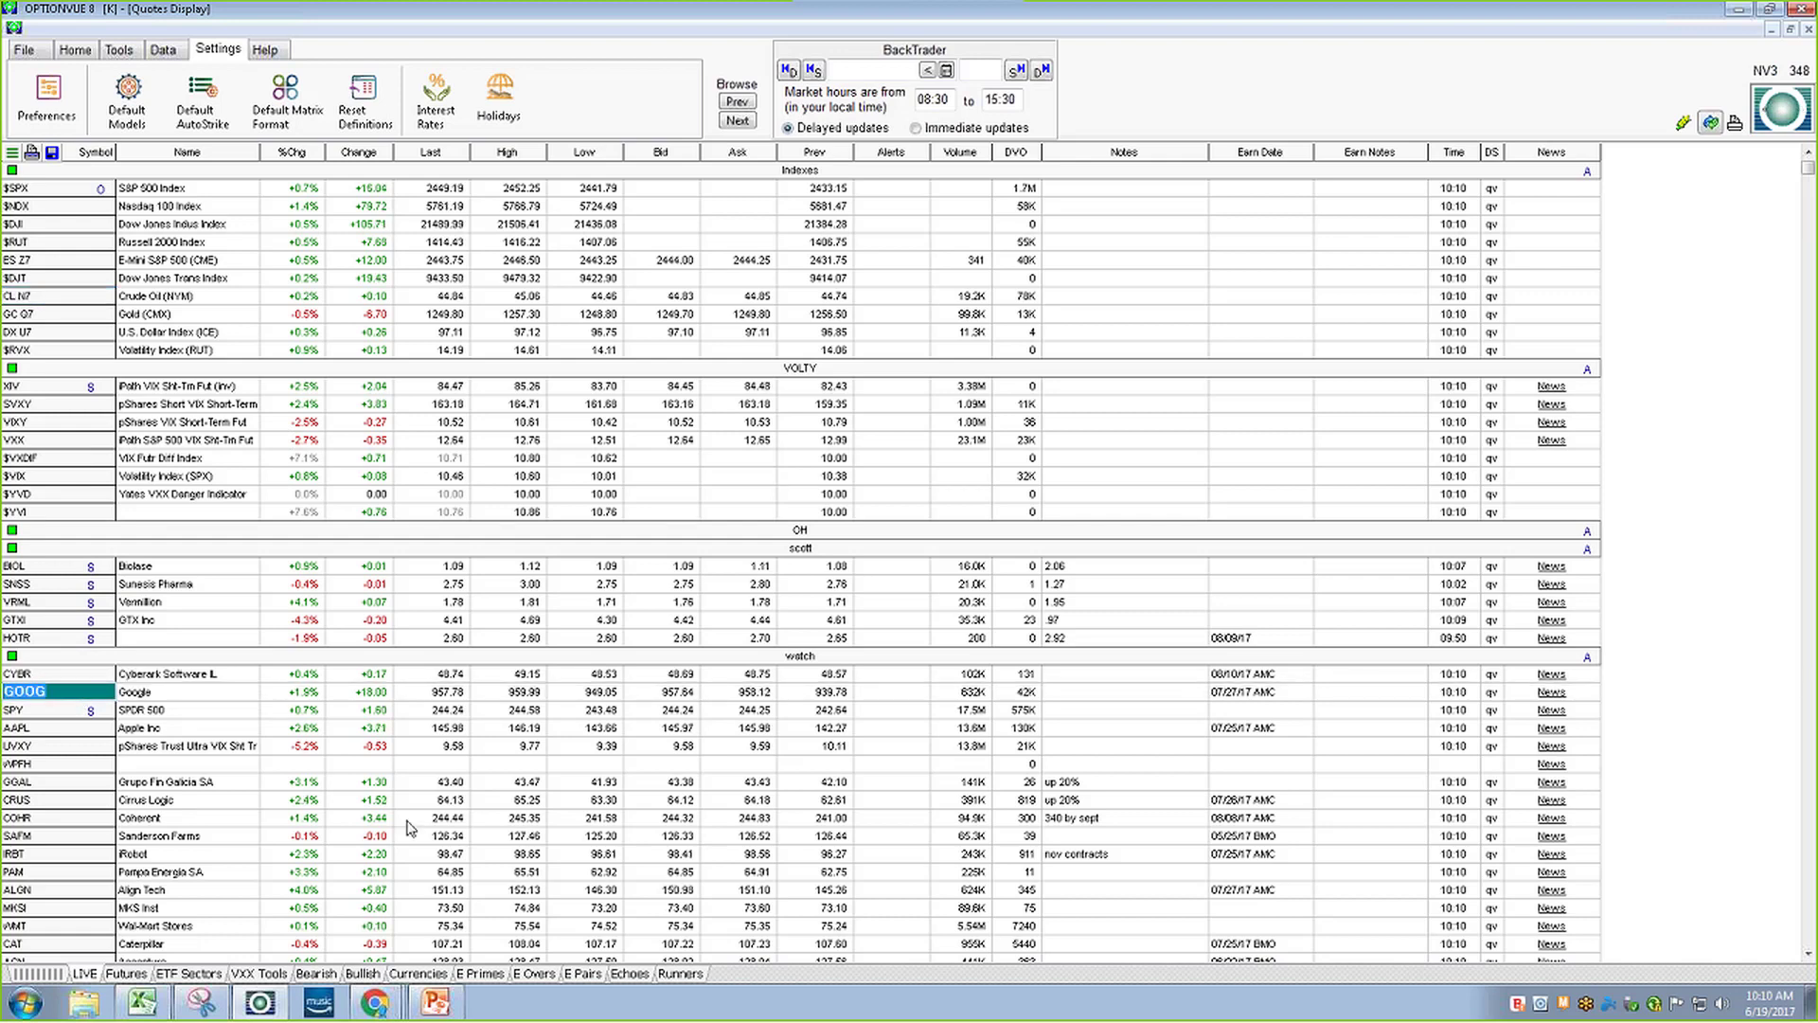
key(Insert)
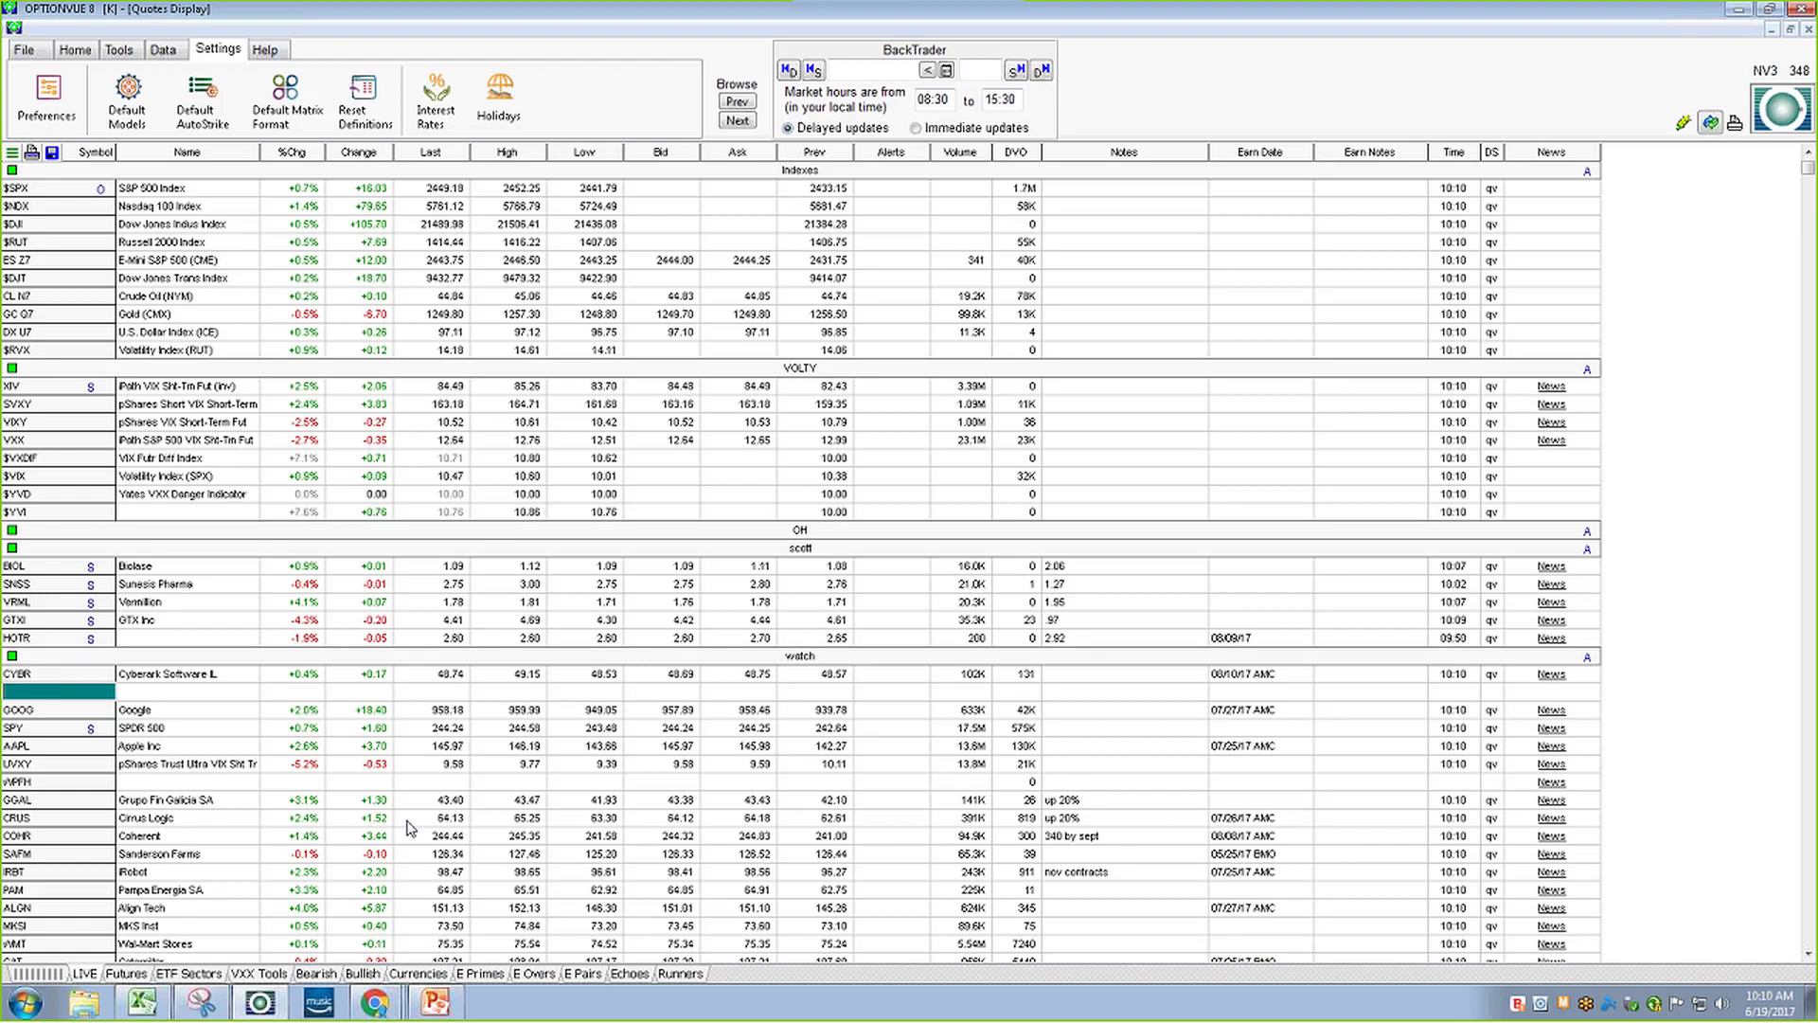
text(WMT)
key(Return)
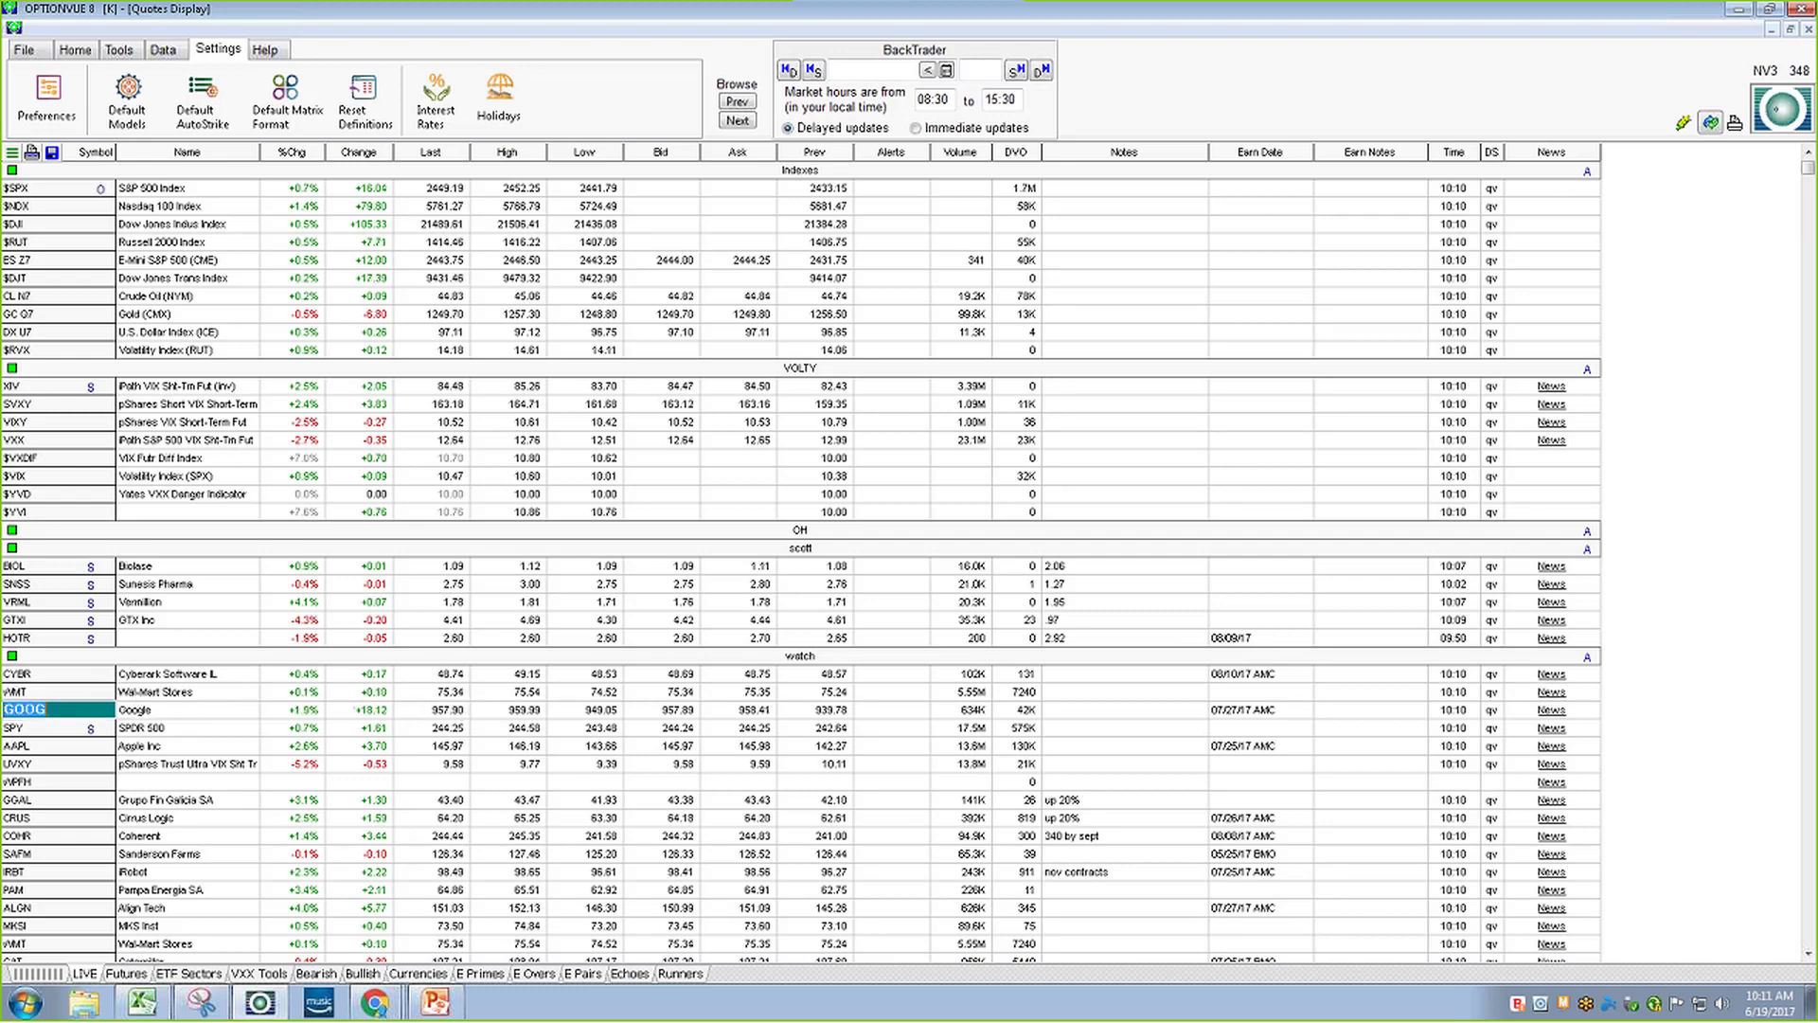
click(72, 693)
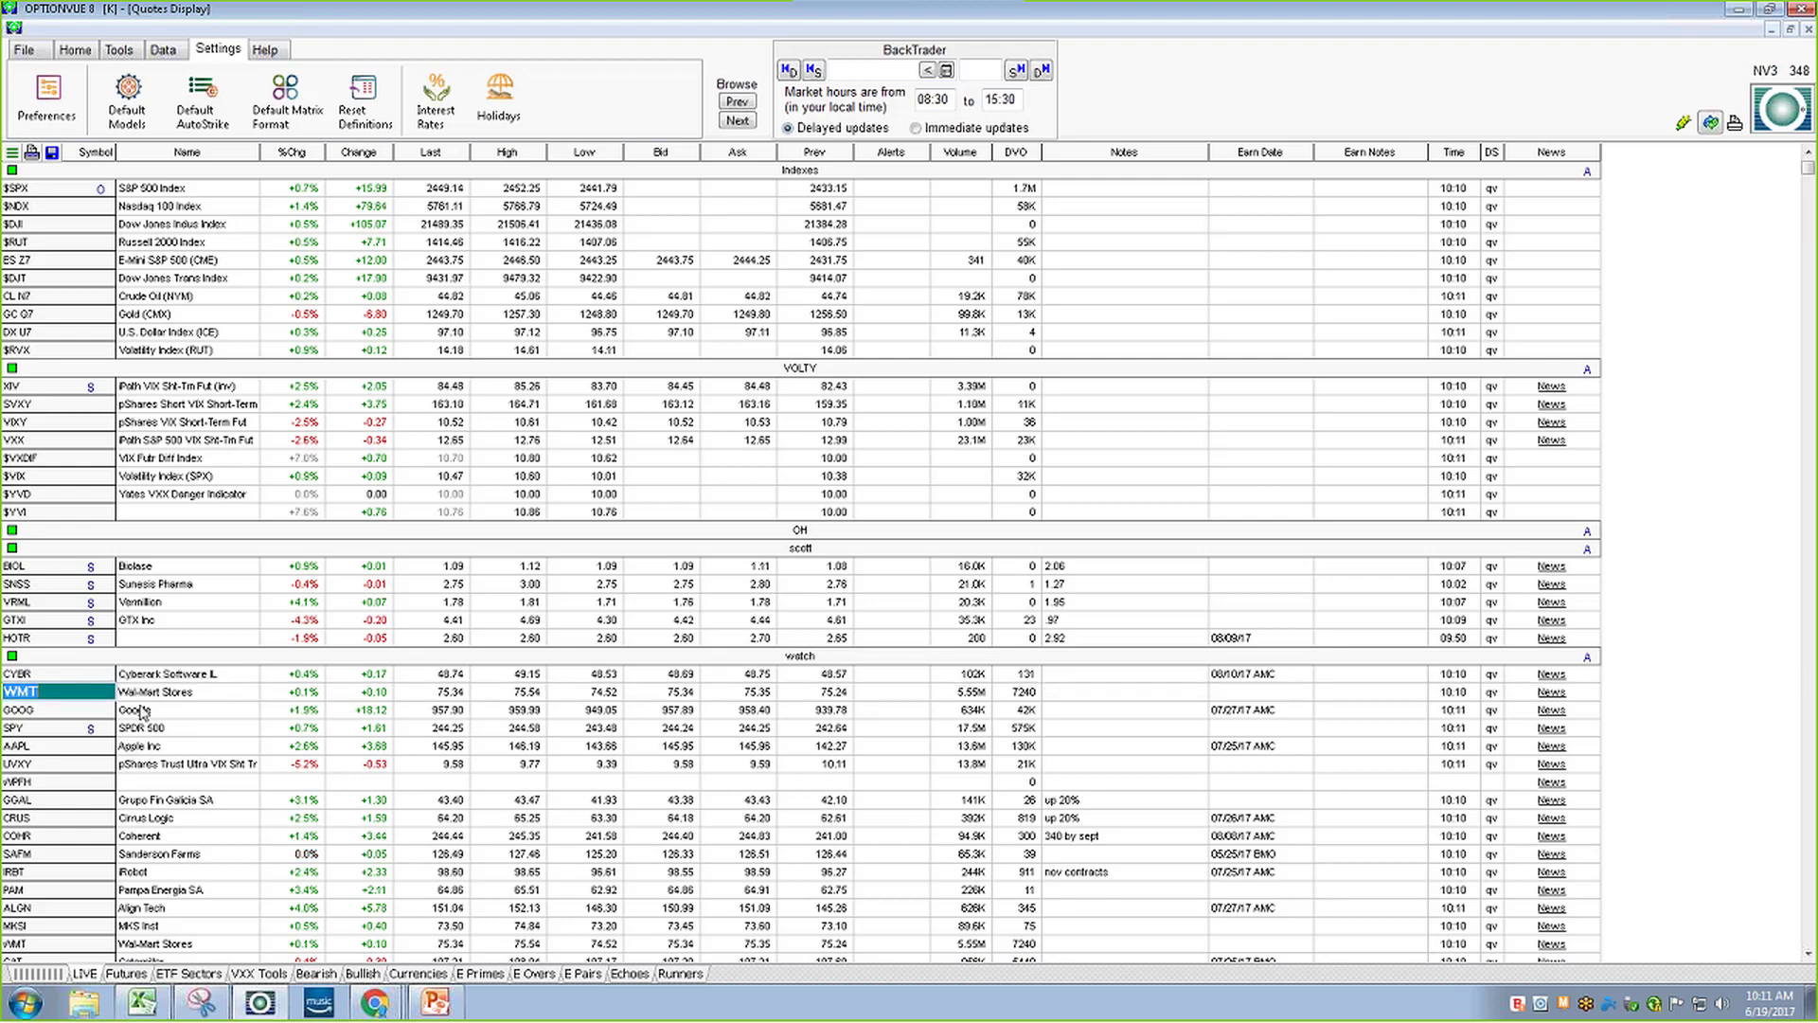
key(Delete)
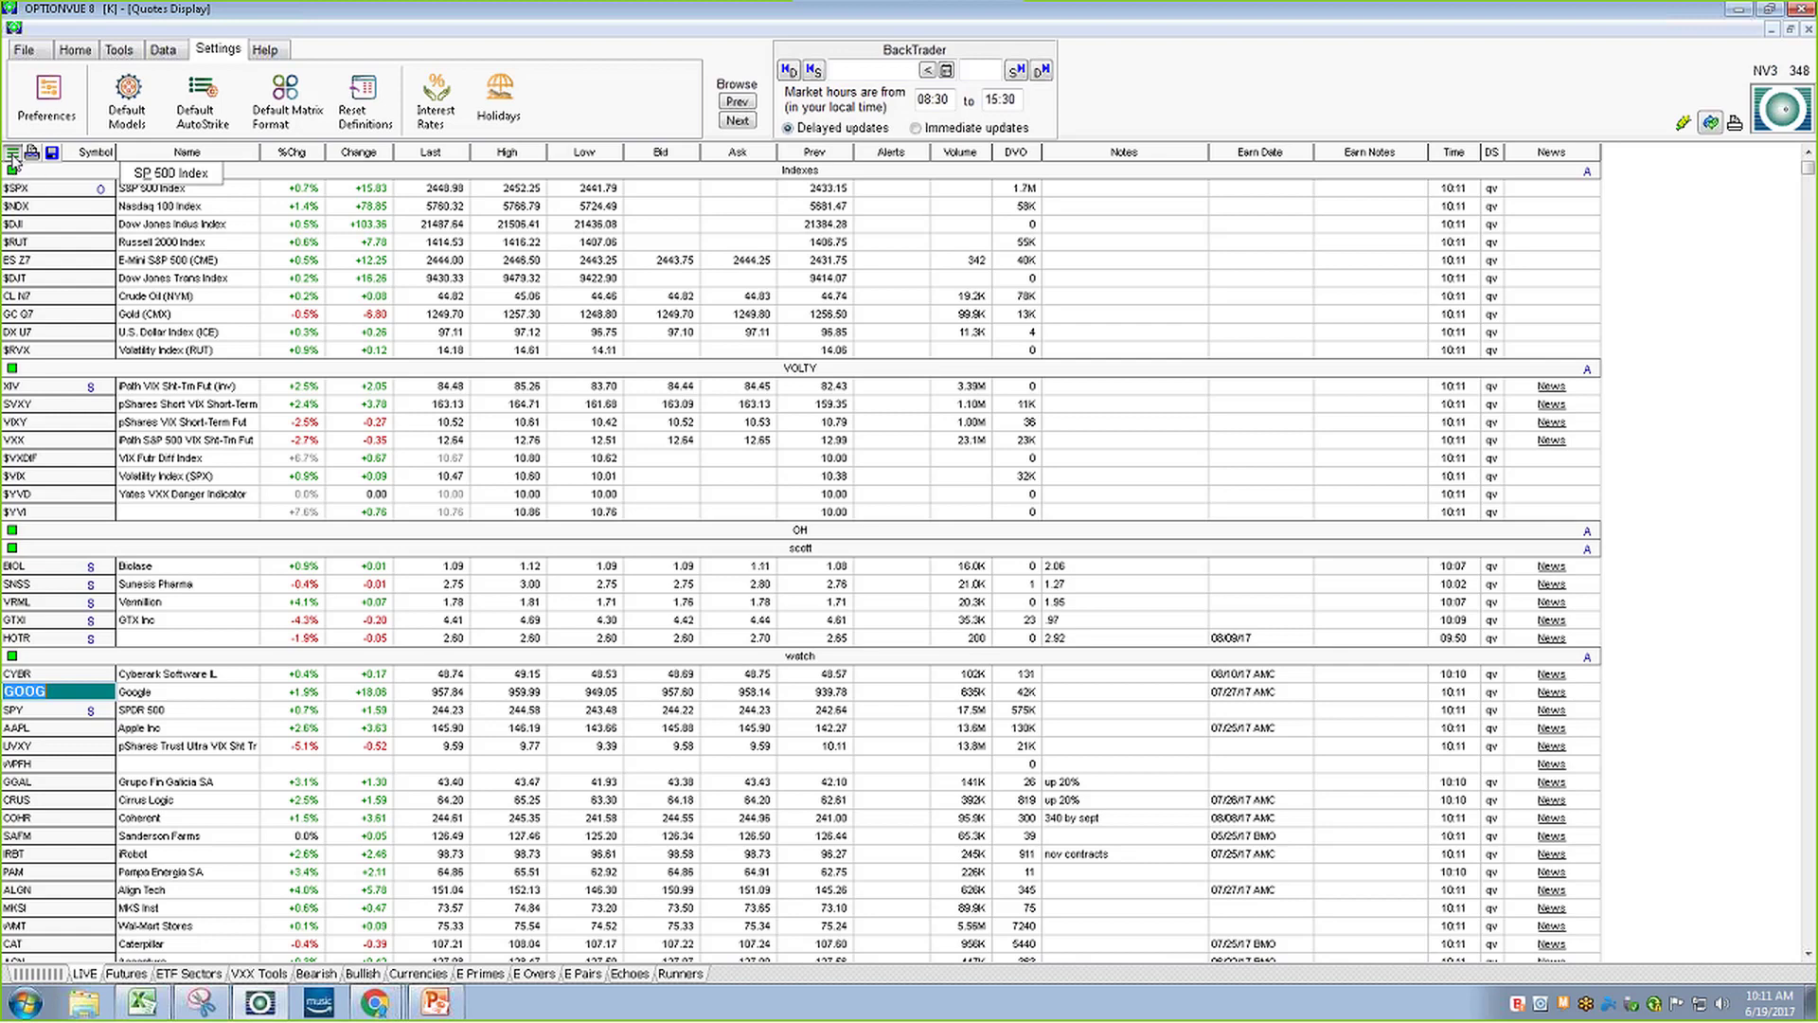
click(12, 155)
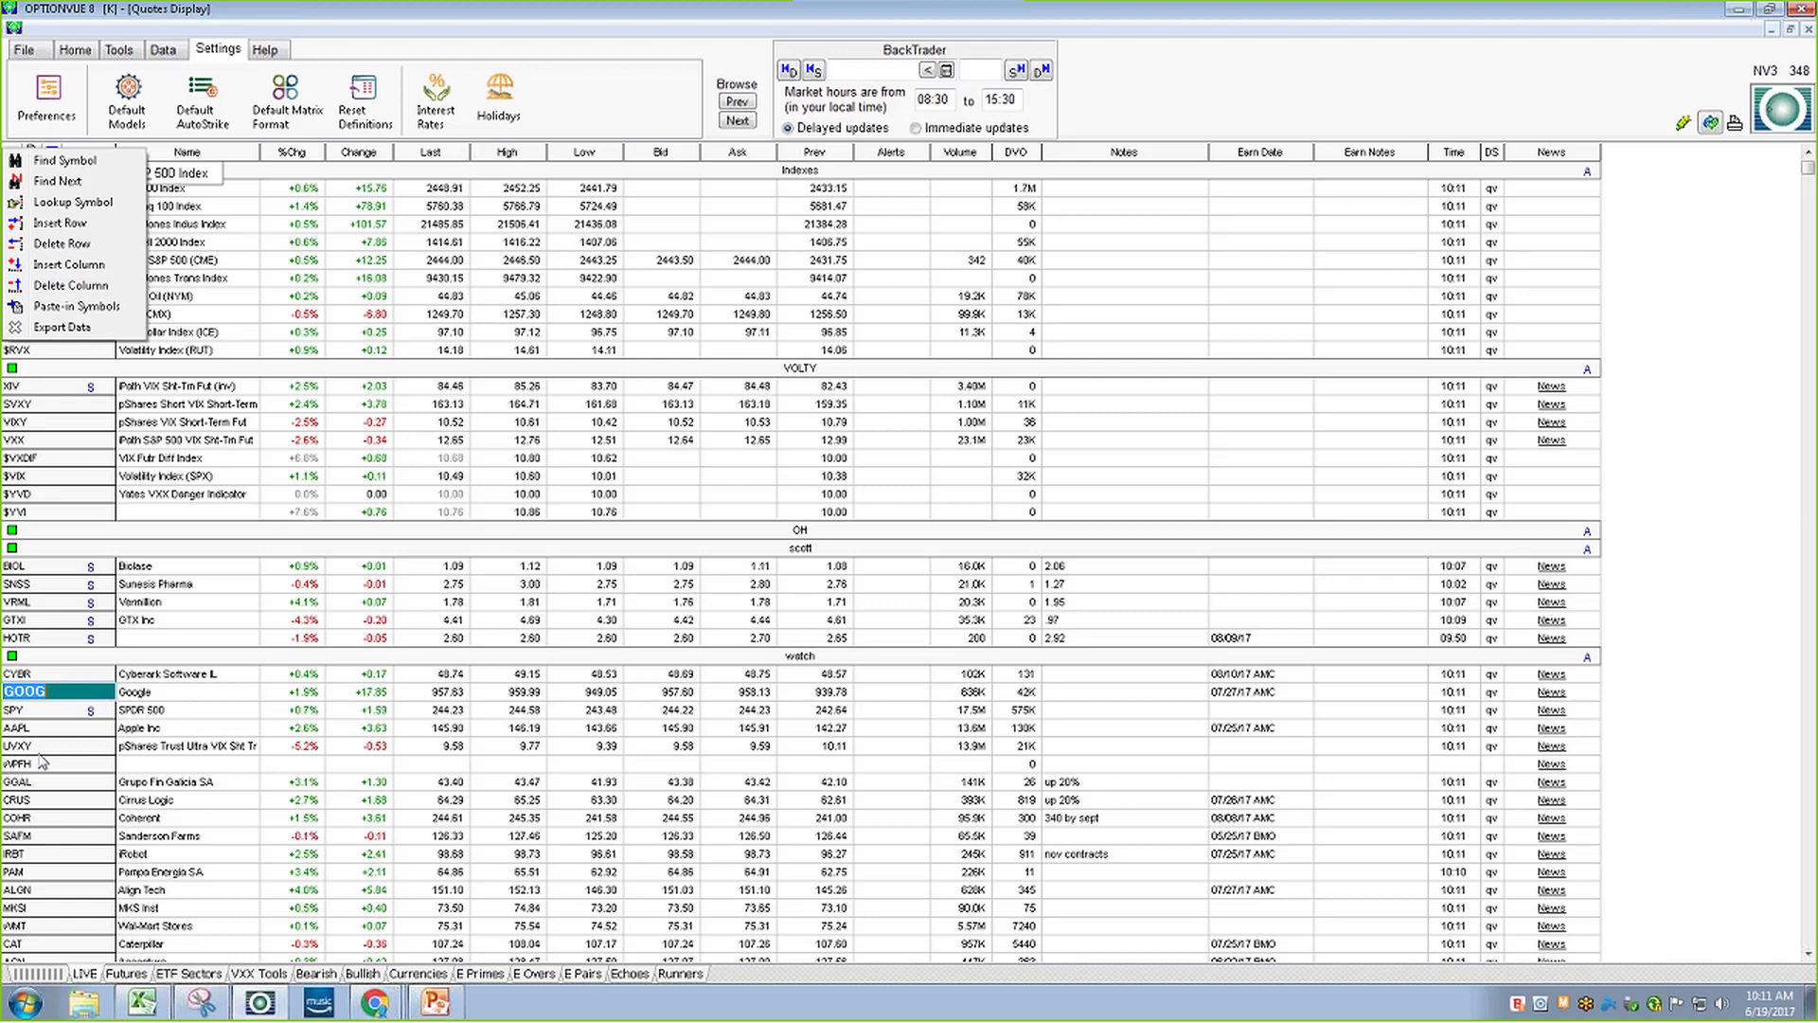
click(597, 76)
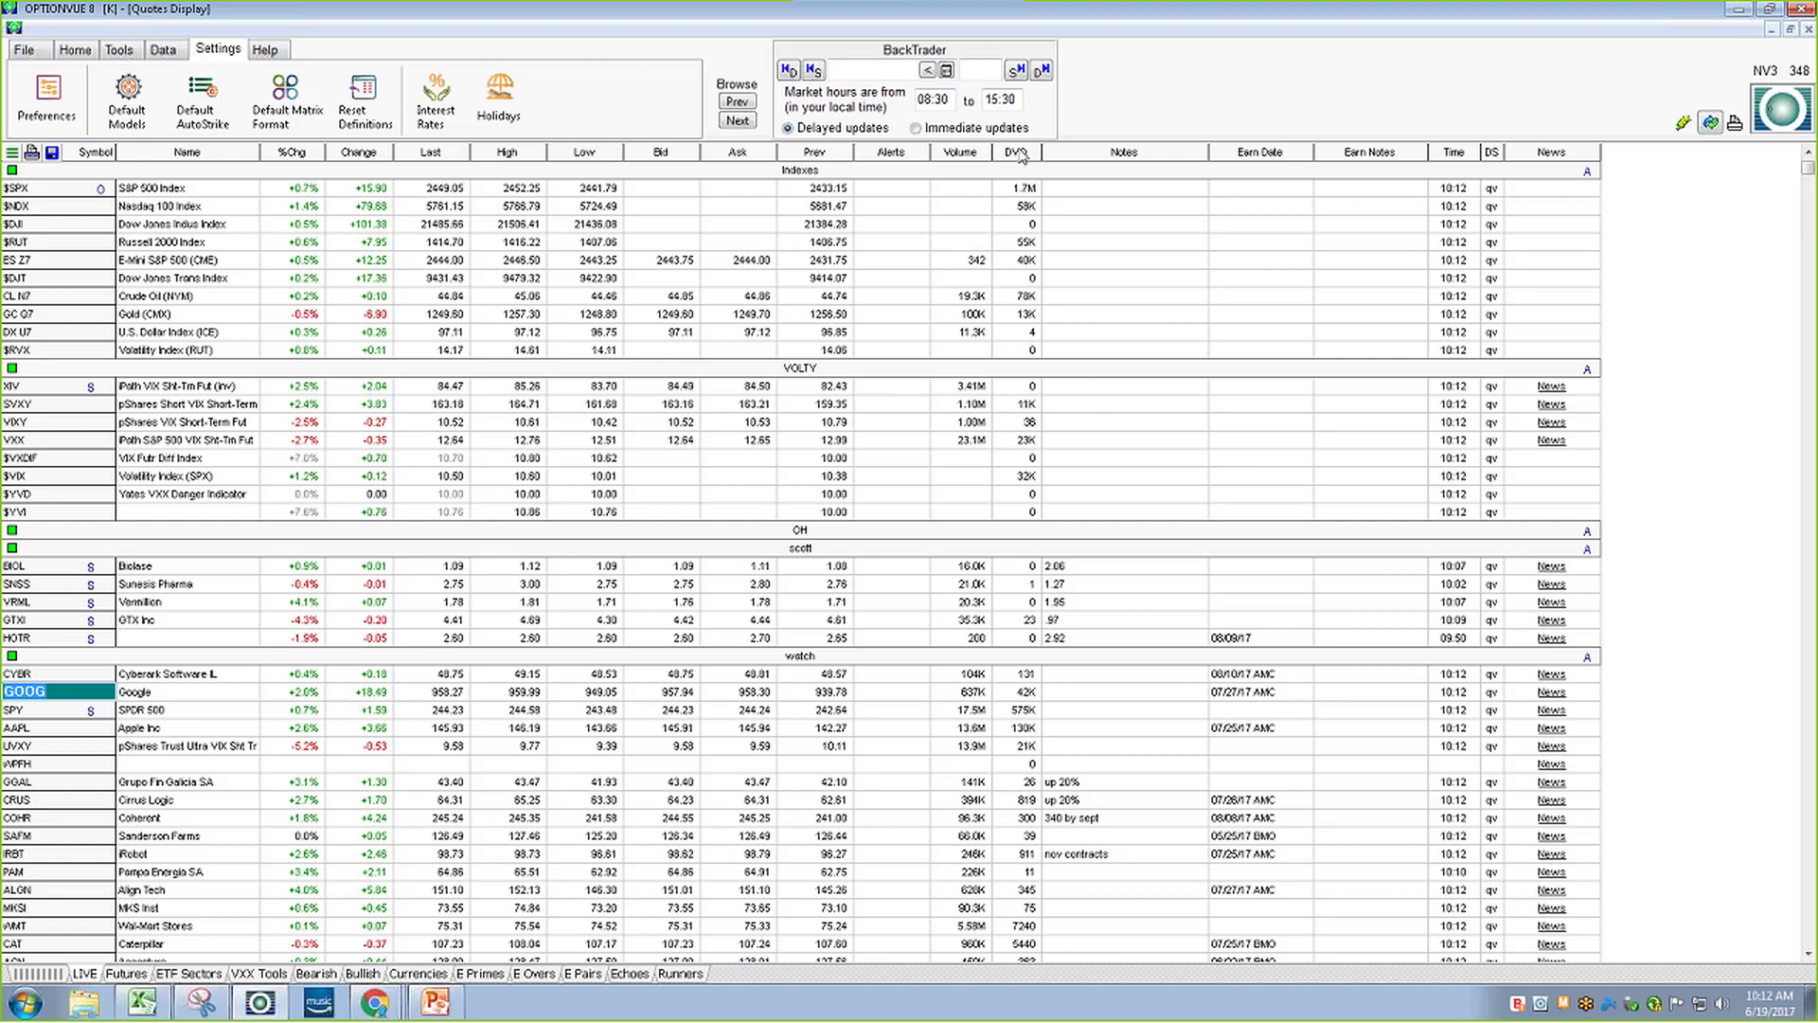
double_click(1016, 152)
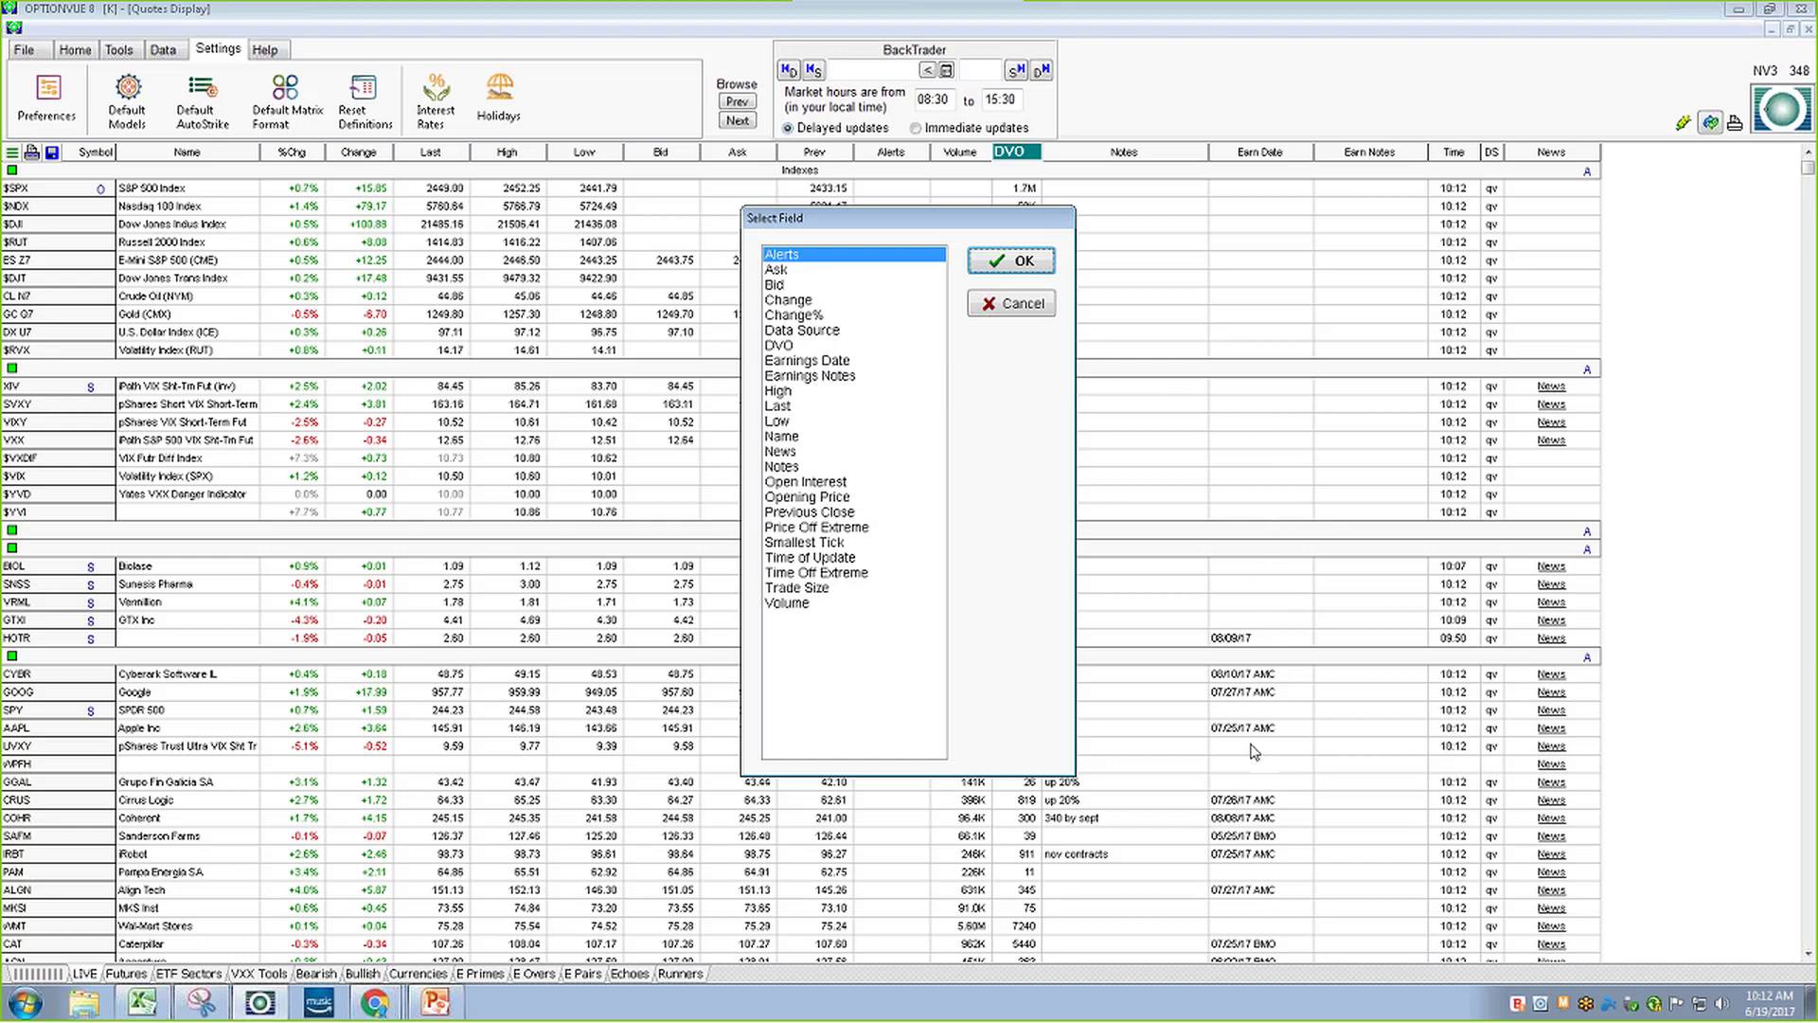
click(1027, 261)
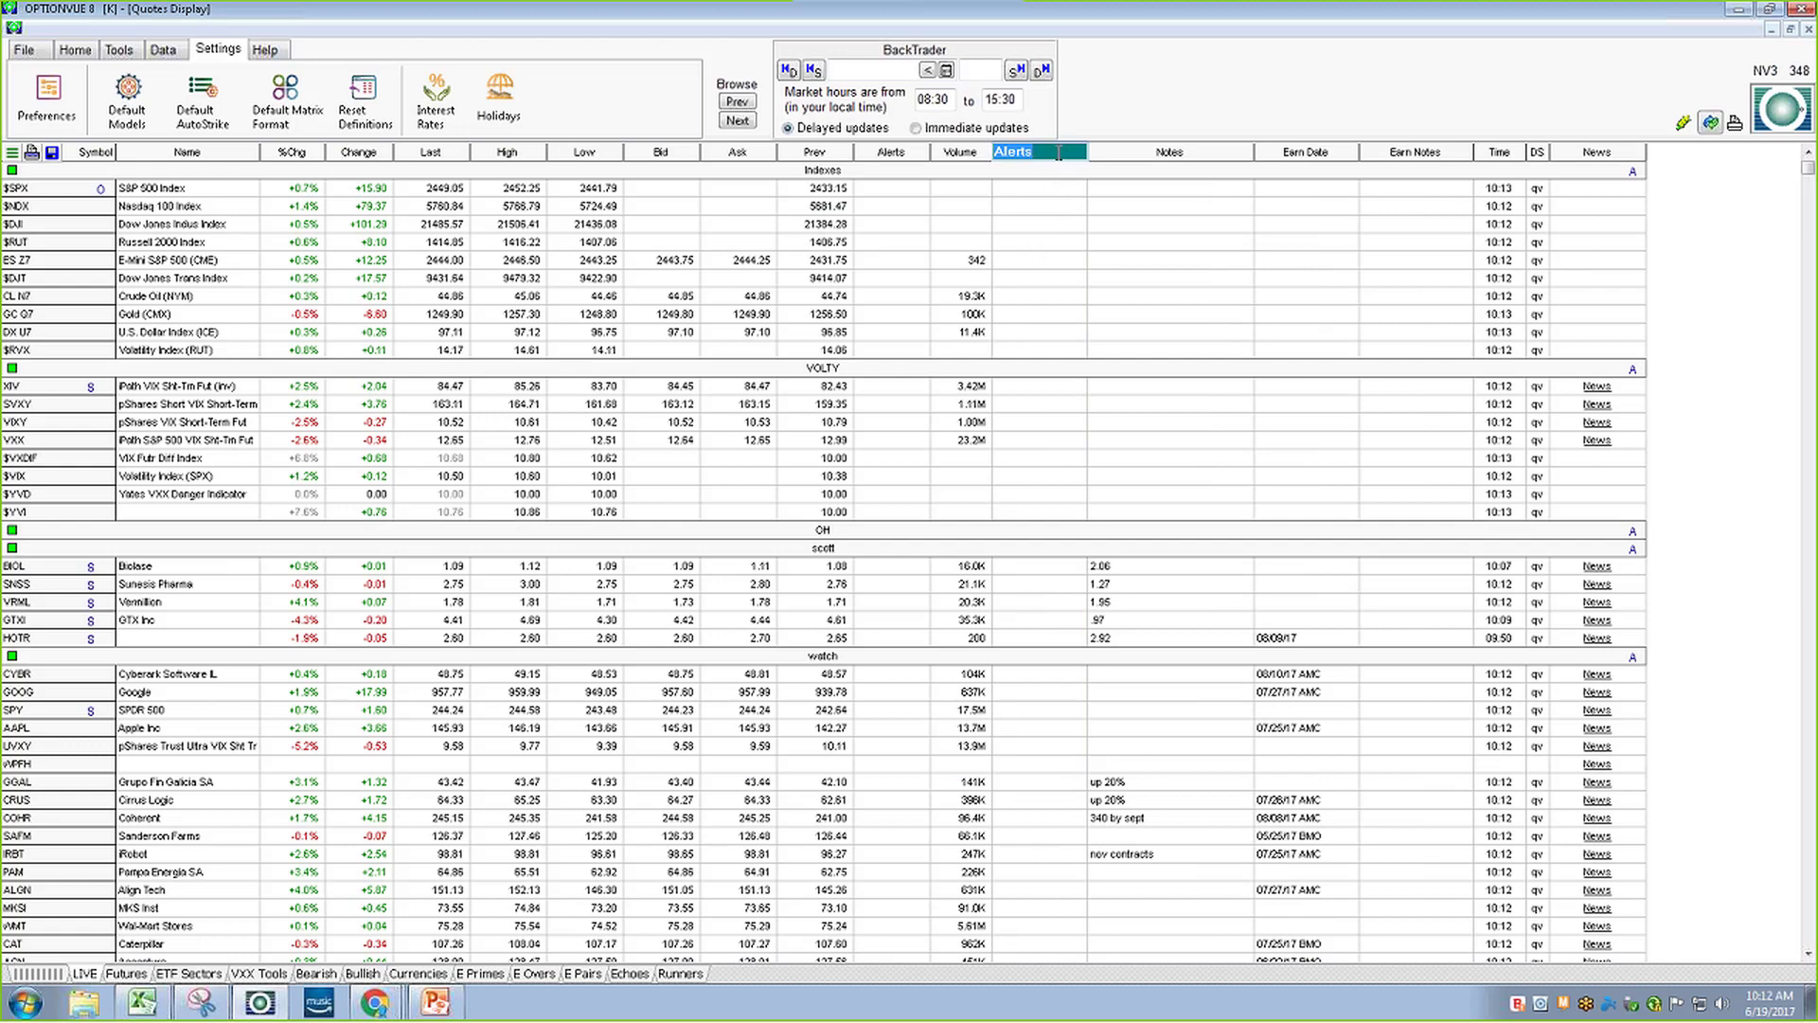
click(1058, 154)
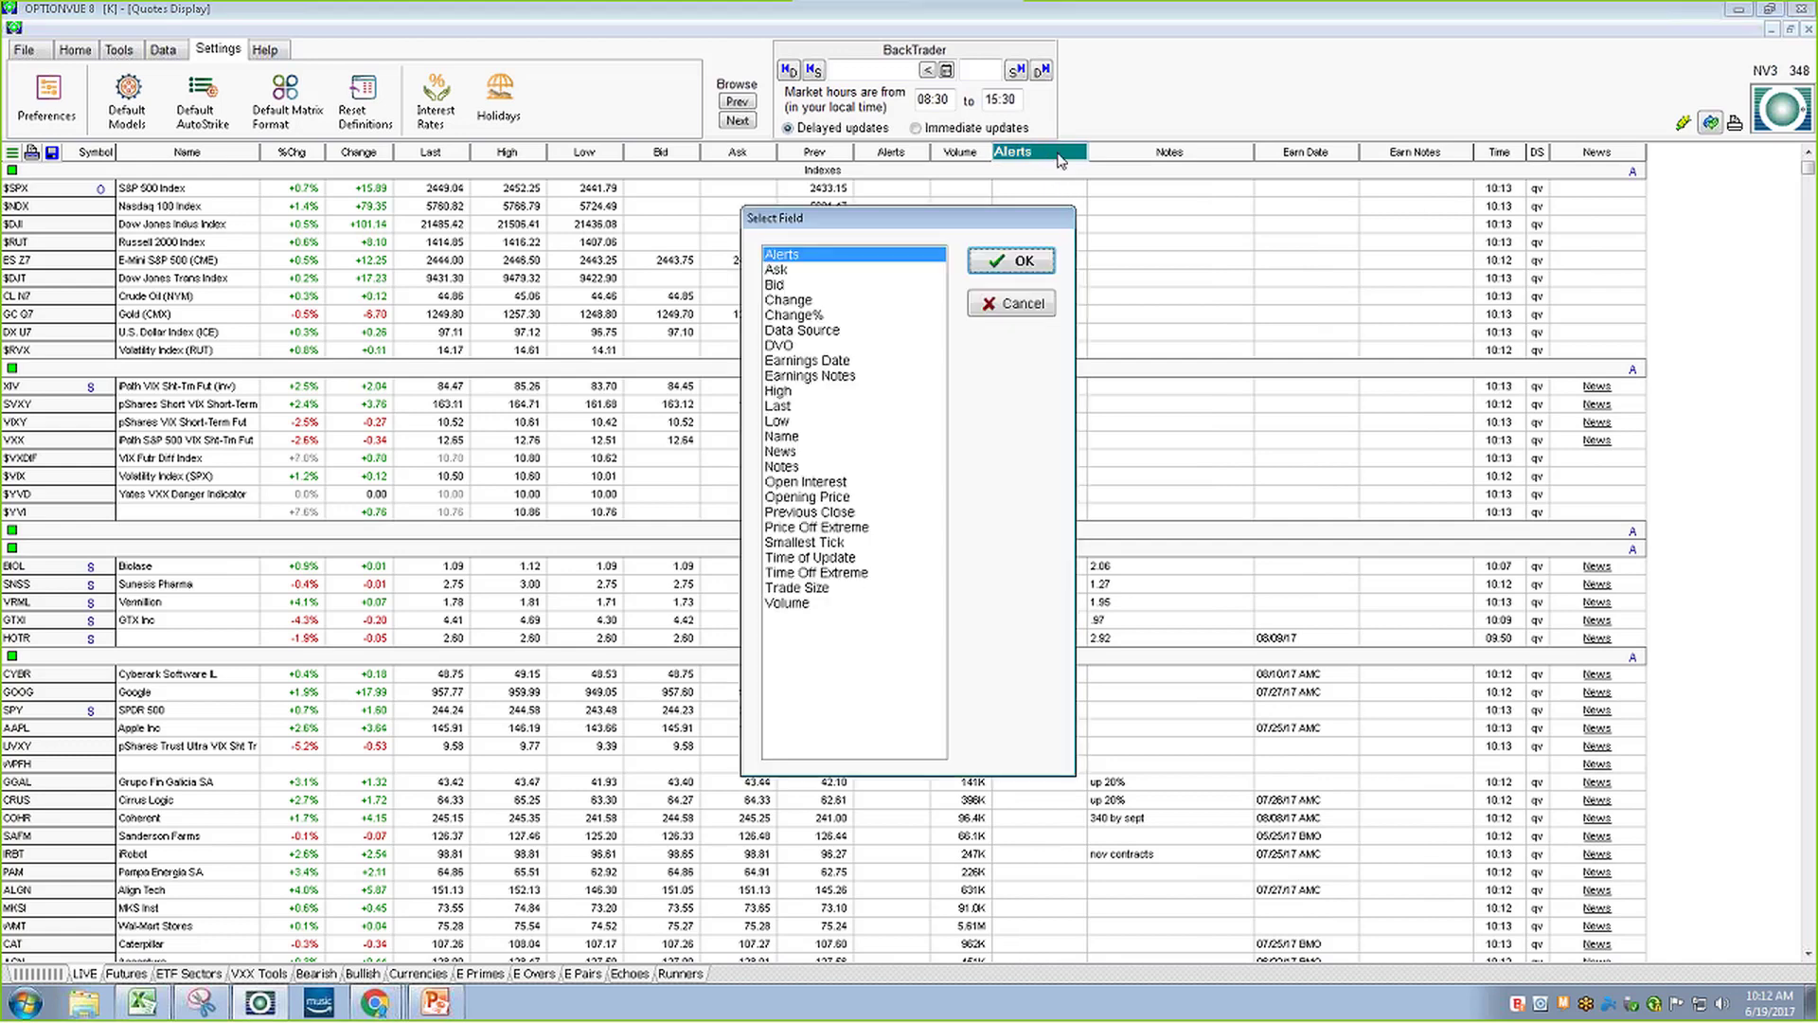
click(810, 347)
click(1002, 265)
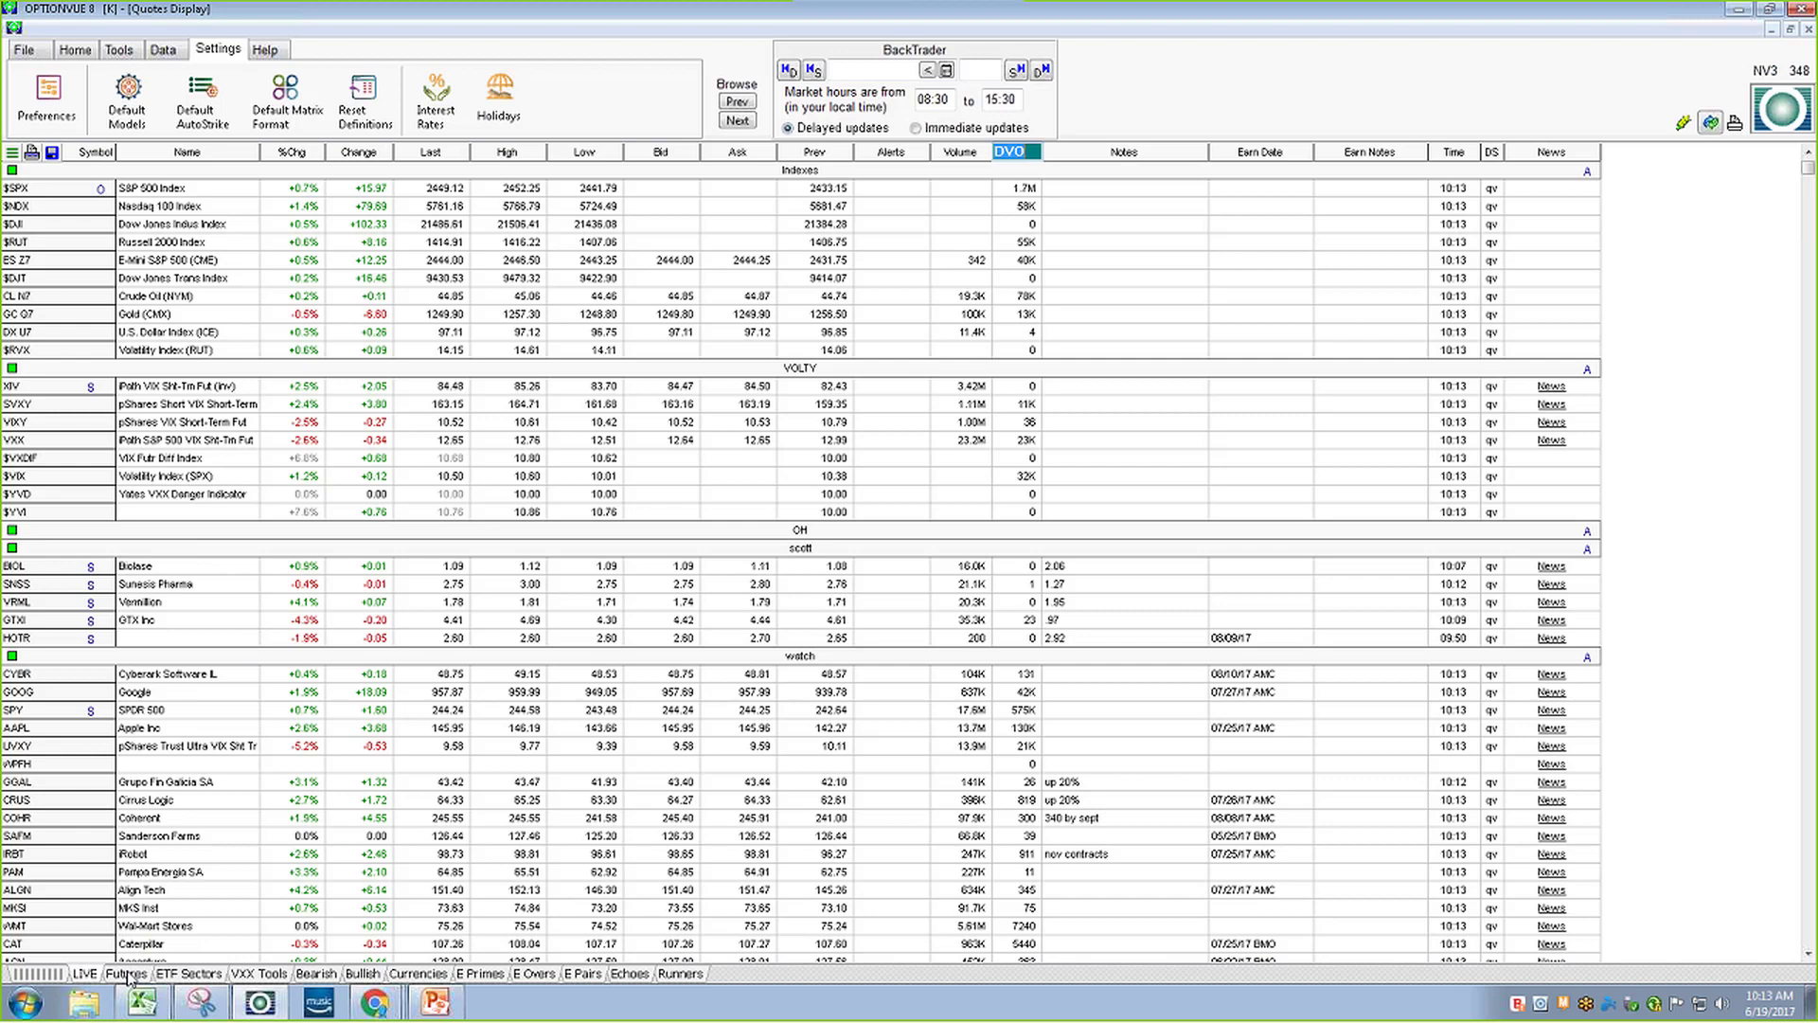
Browse the Futures and ETF Sectors quote sheets, then return to LIVE with Home tools shown
click(127, 974)
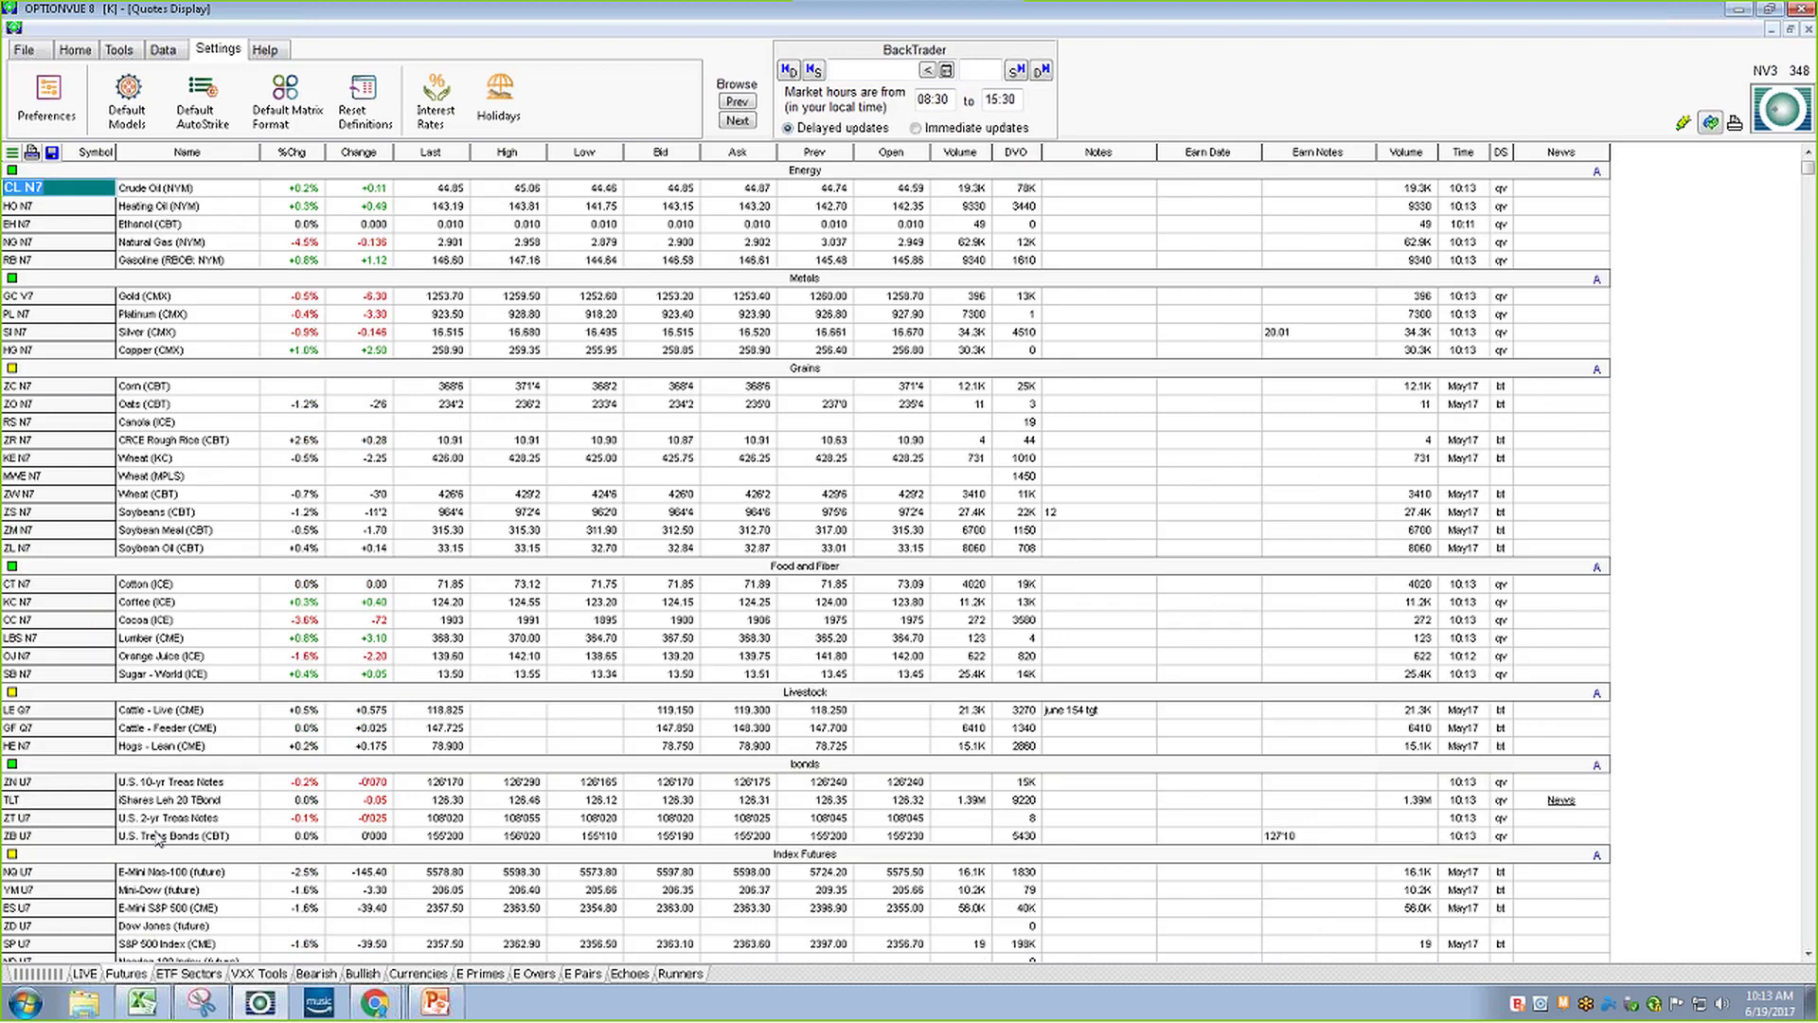
click(189, 974)
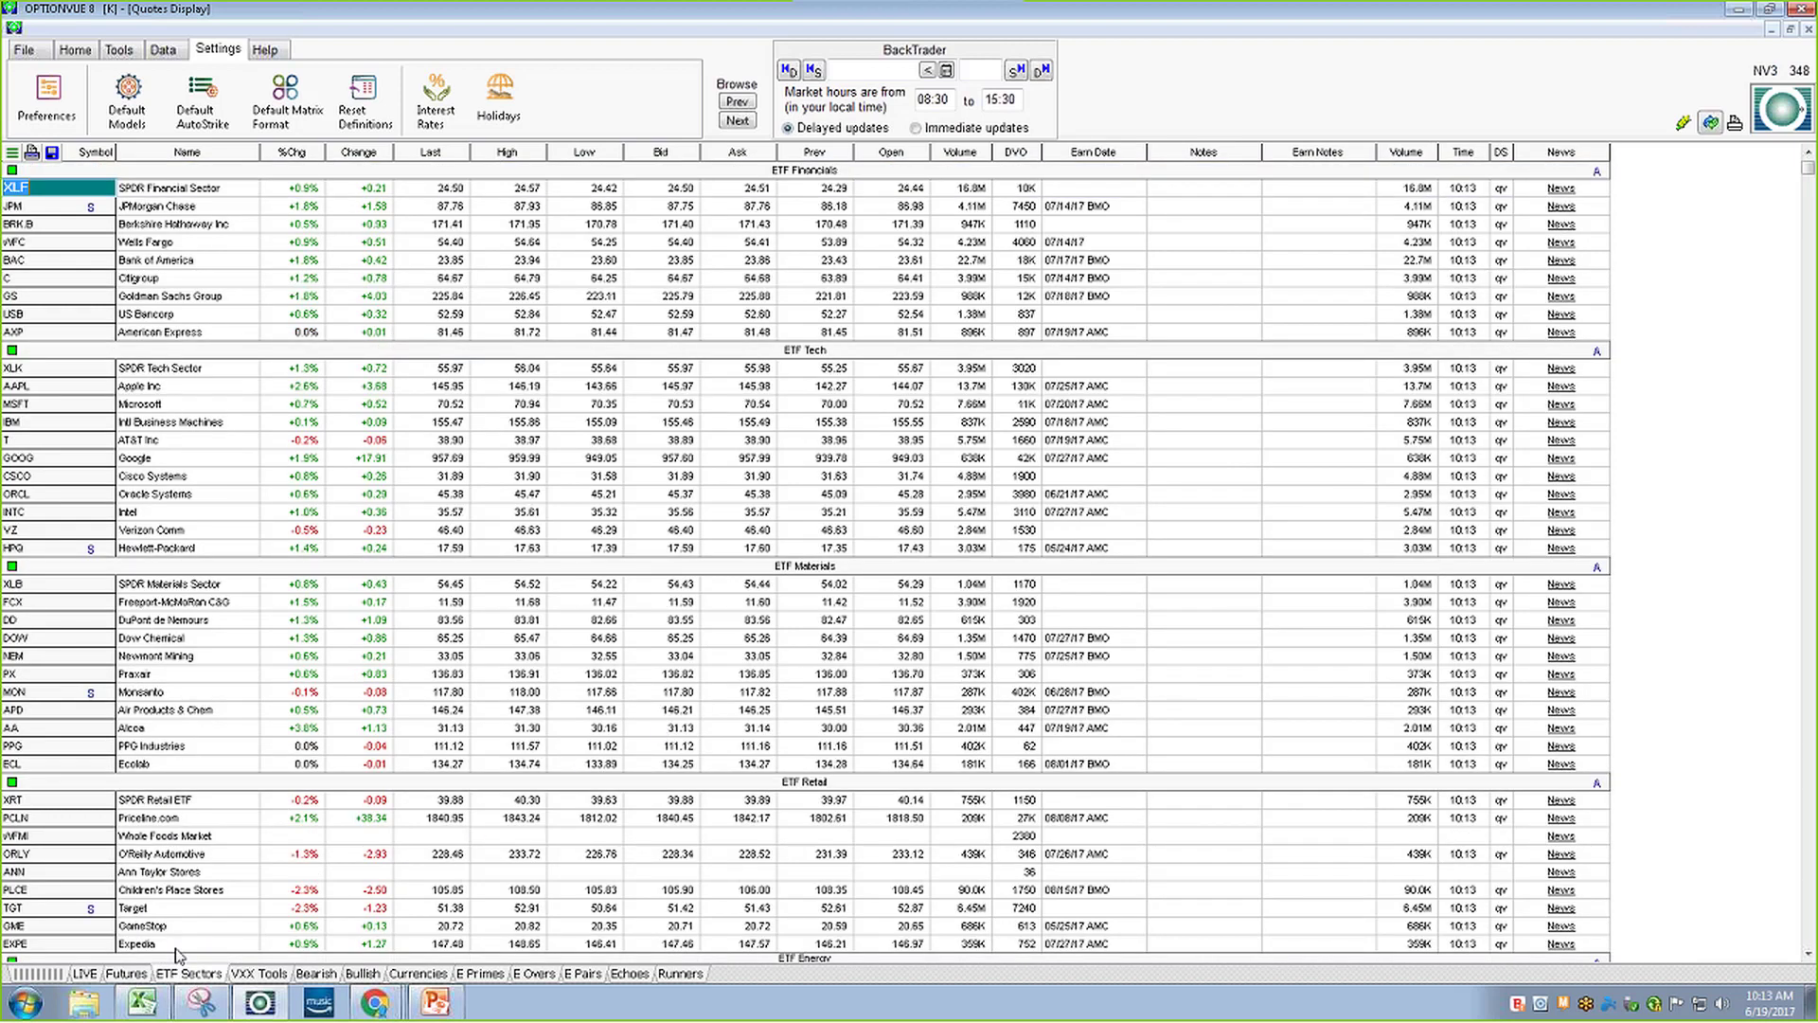
right_click(91, 975)
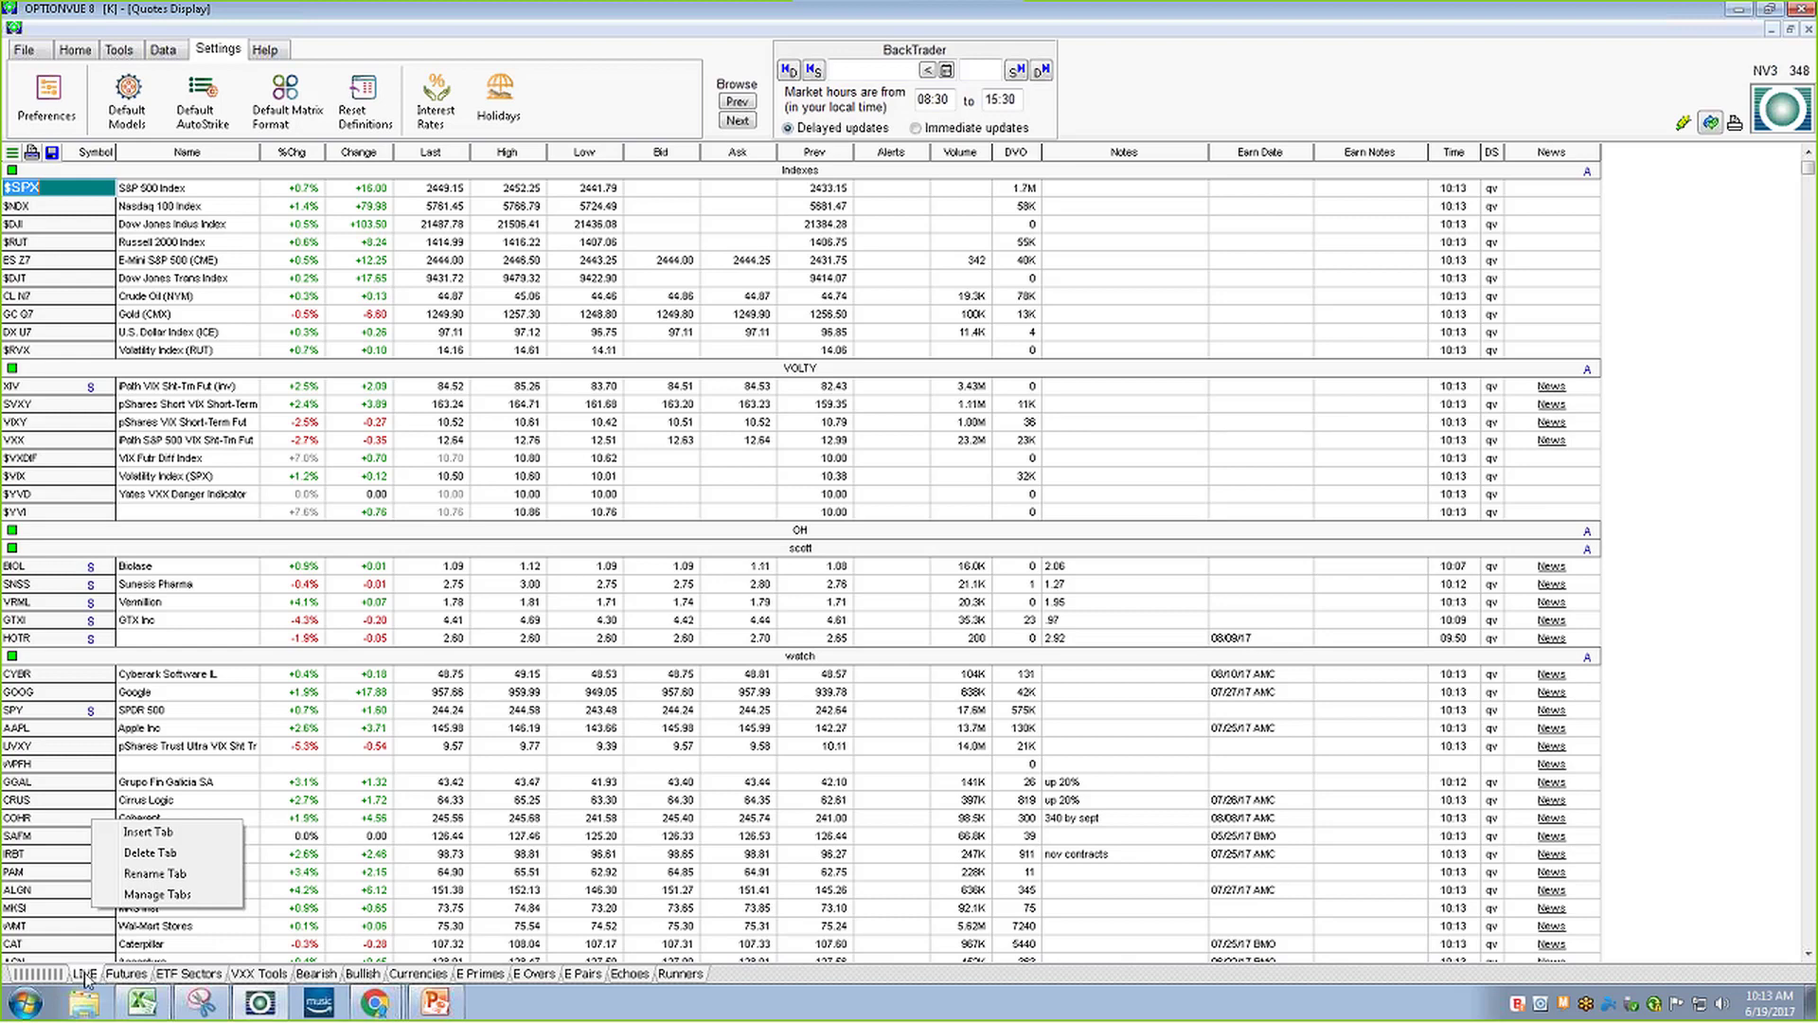
click(85, 975)
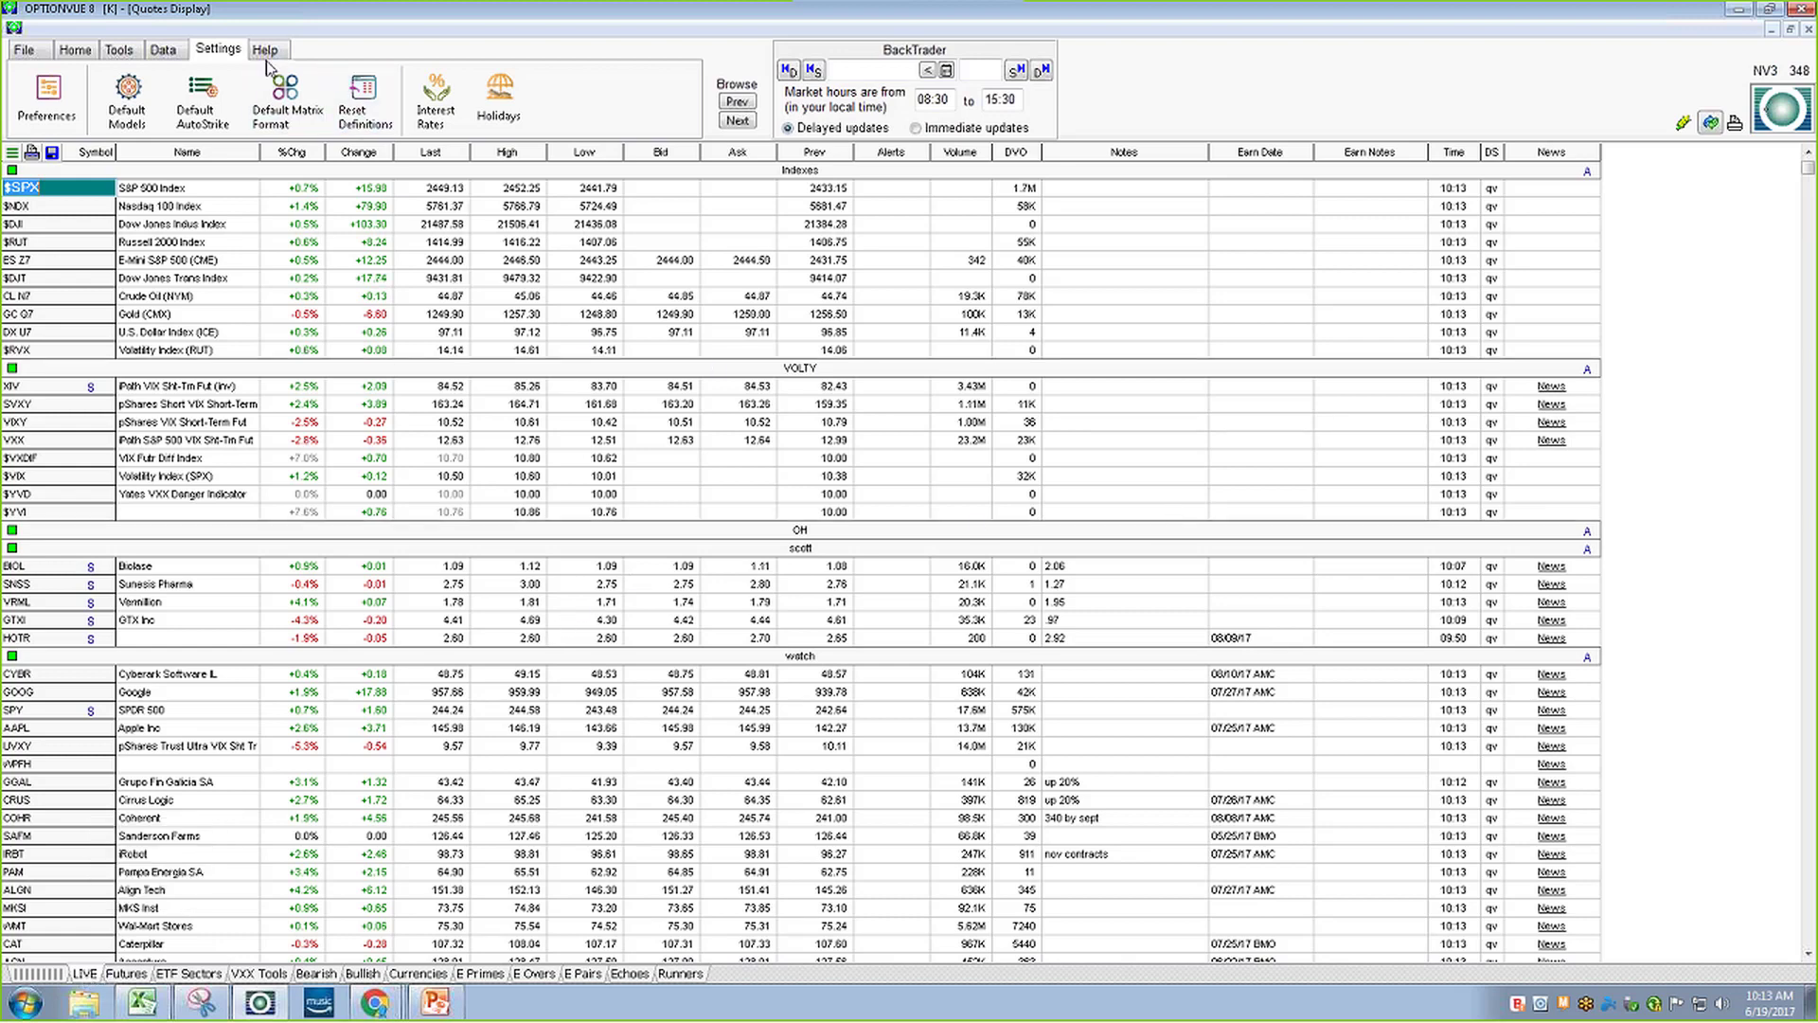
click(85, 52)
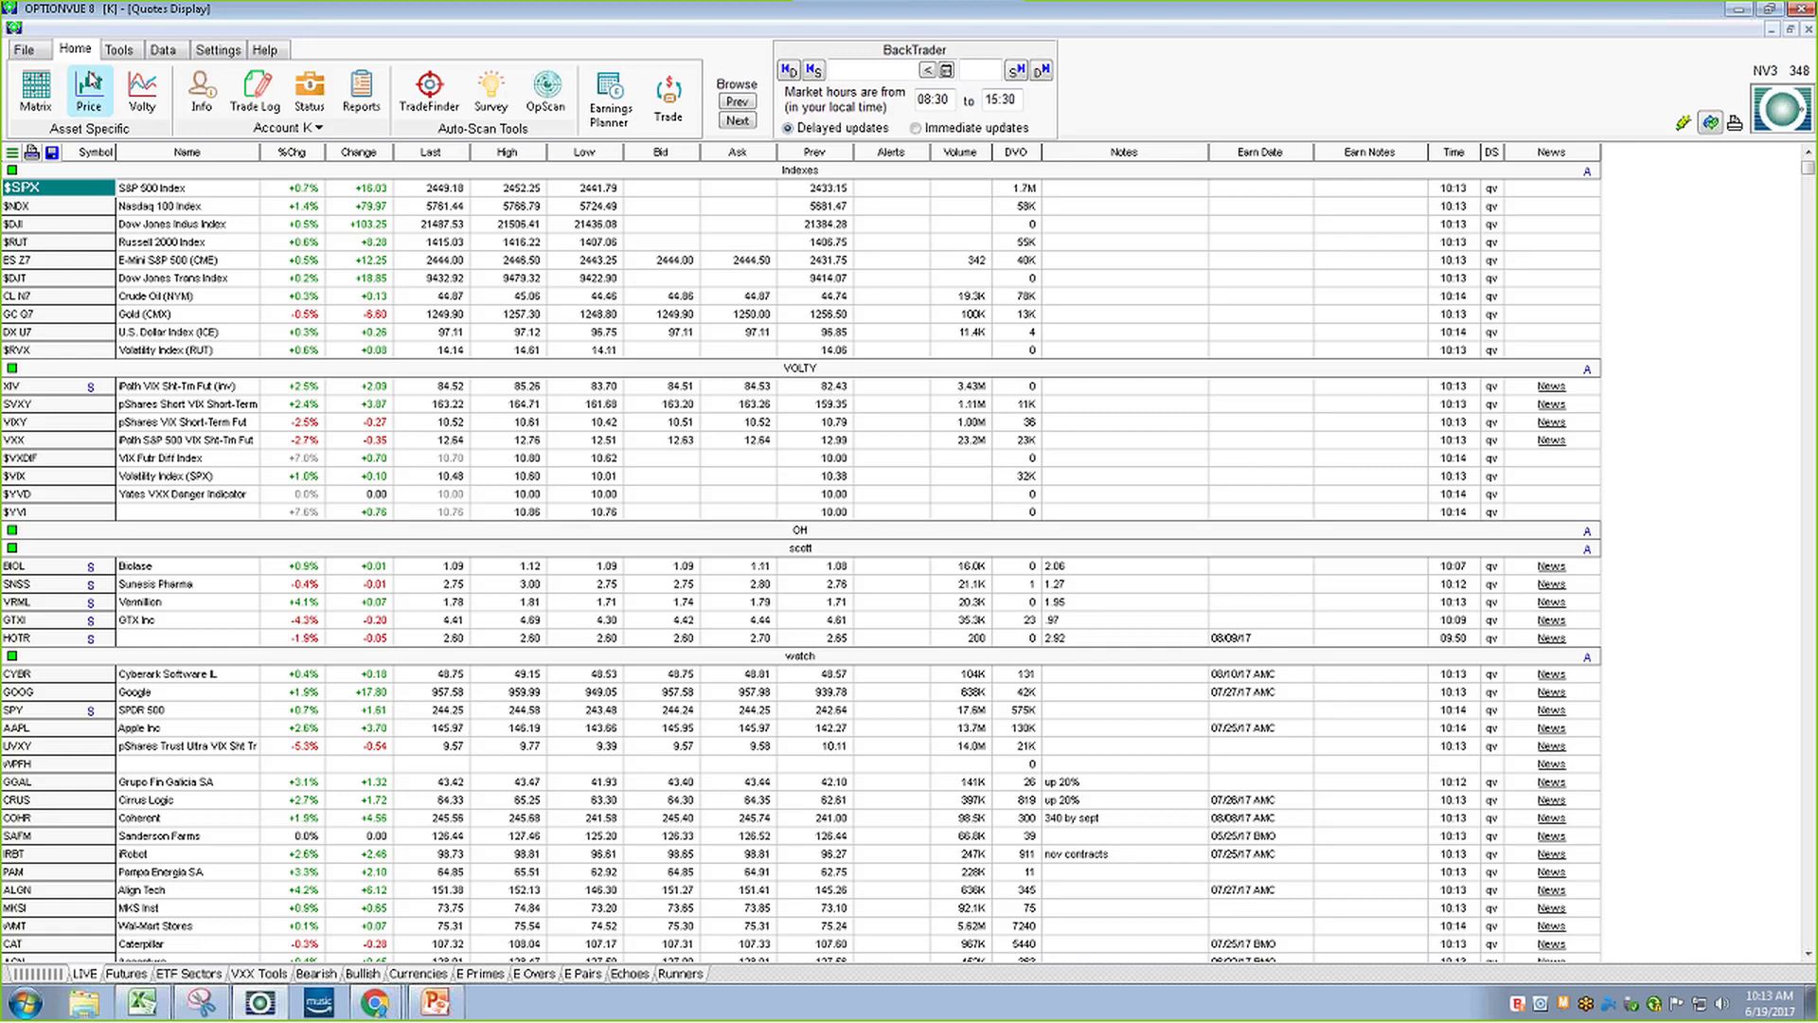
Chart AAPL's price history with statistical and implied volatility lines overlaid
click(47, 731)
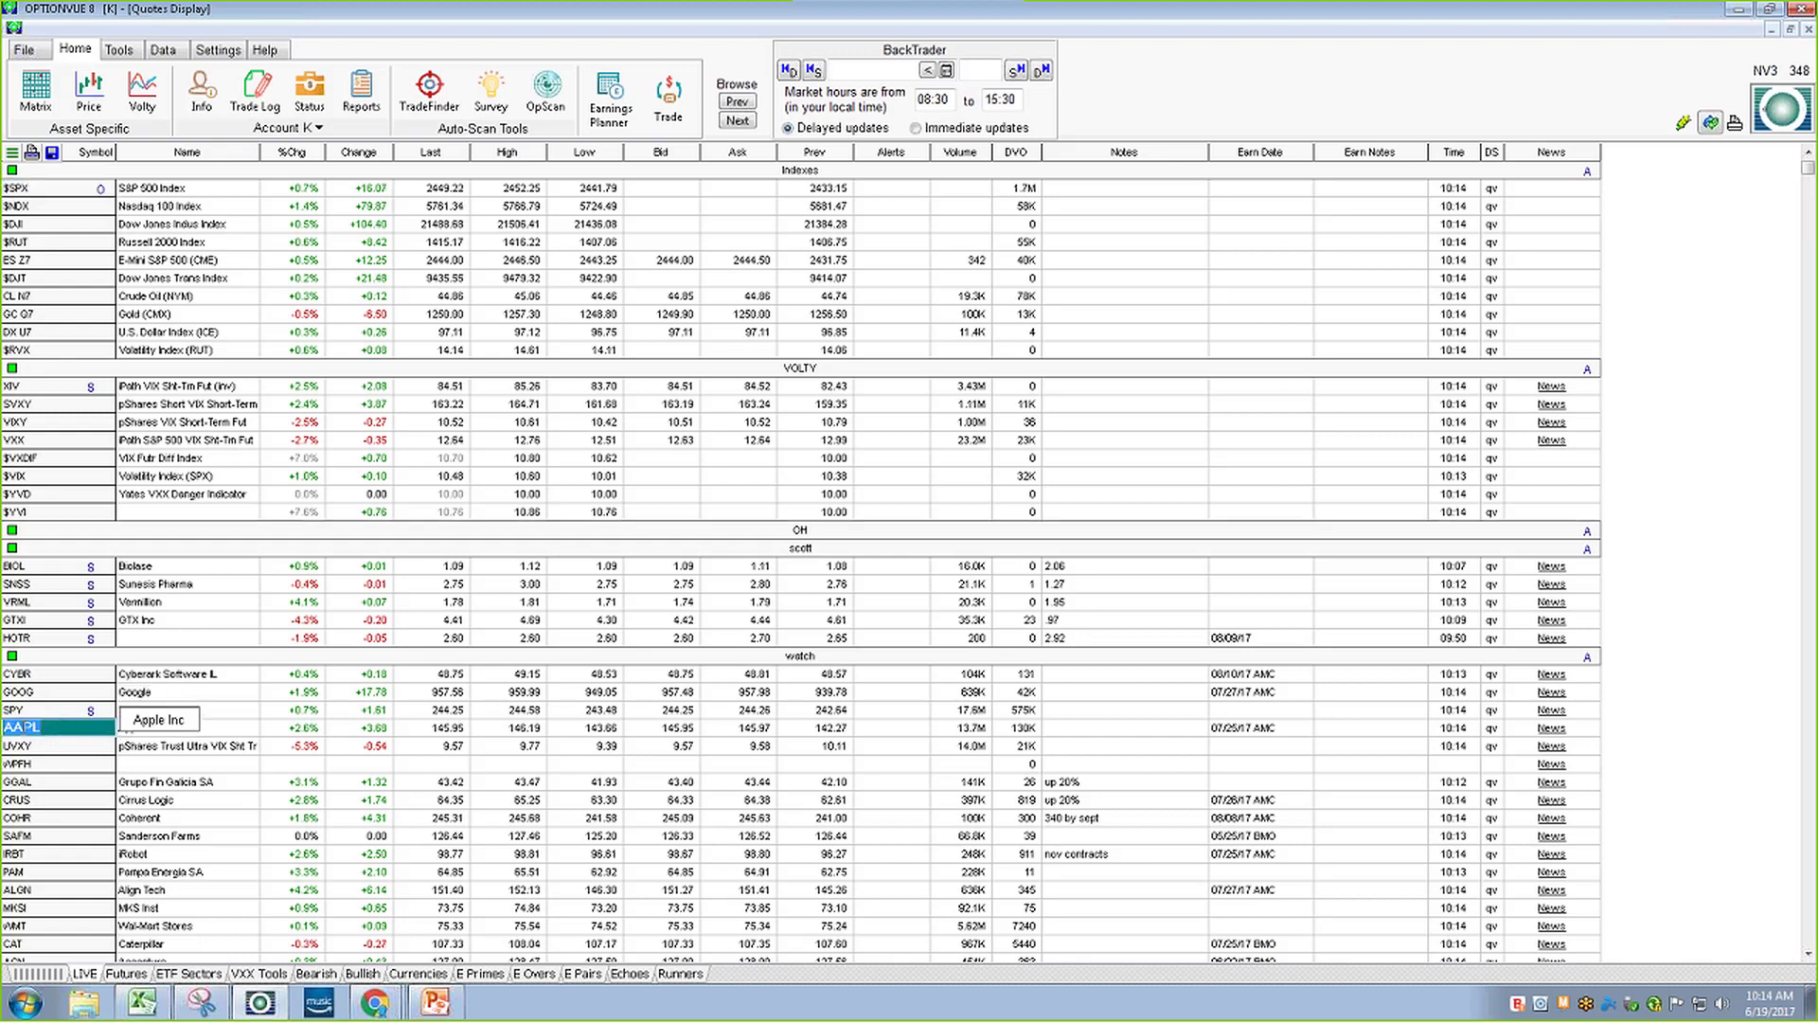
click(89, 100)
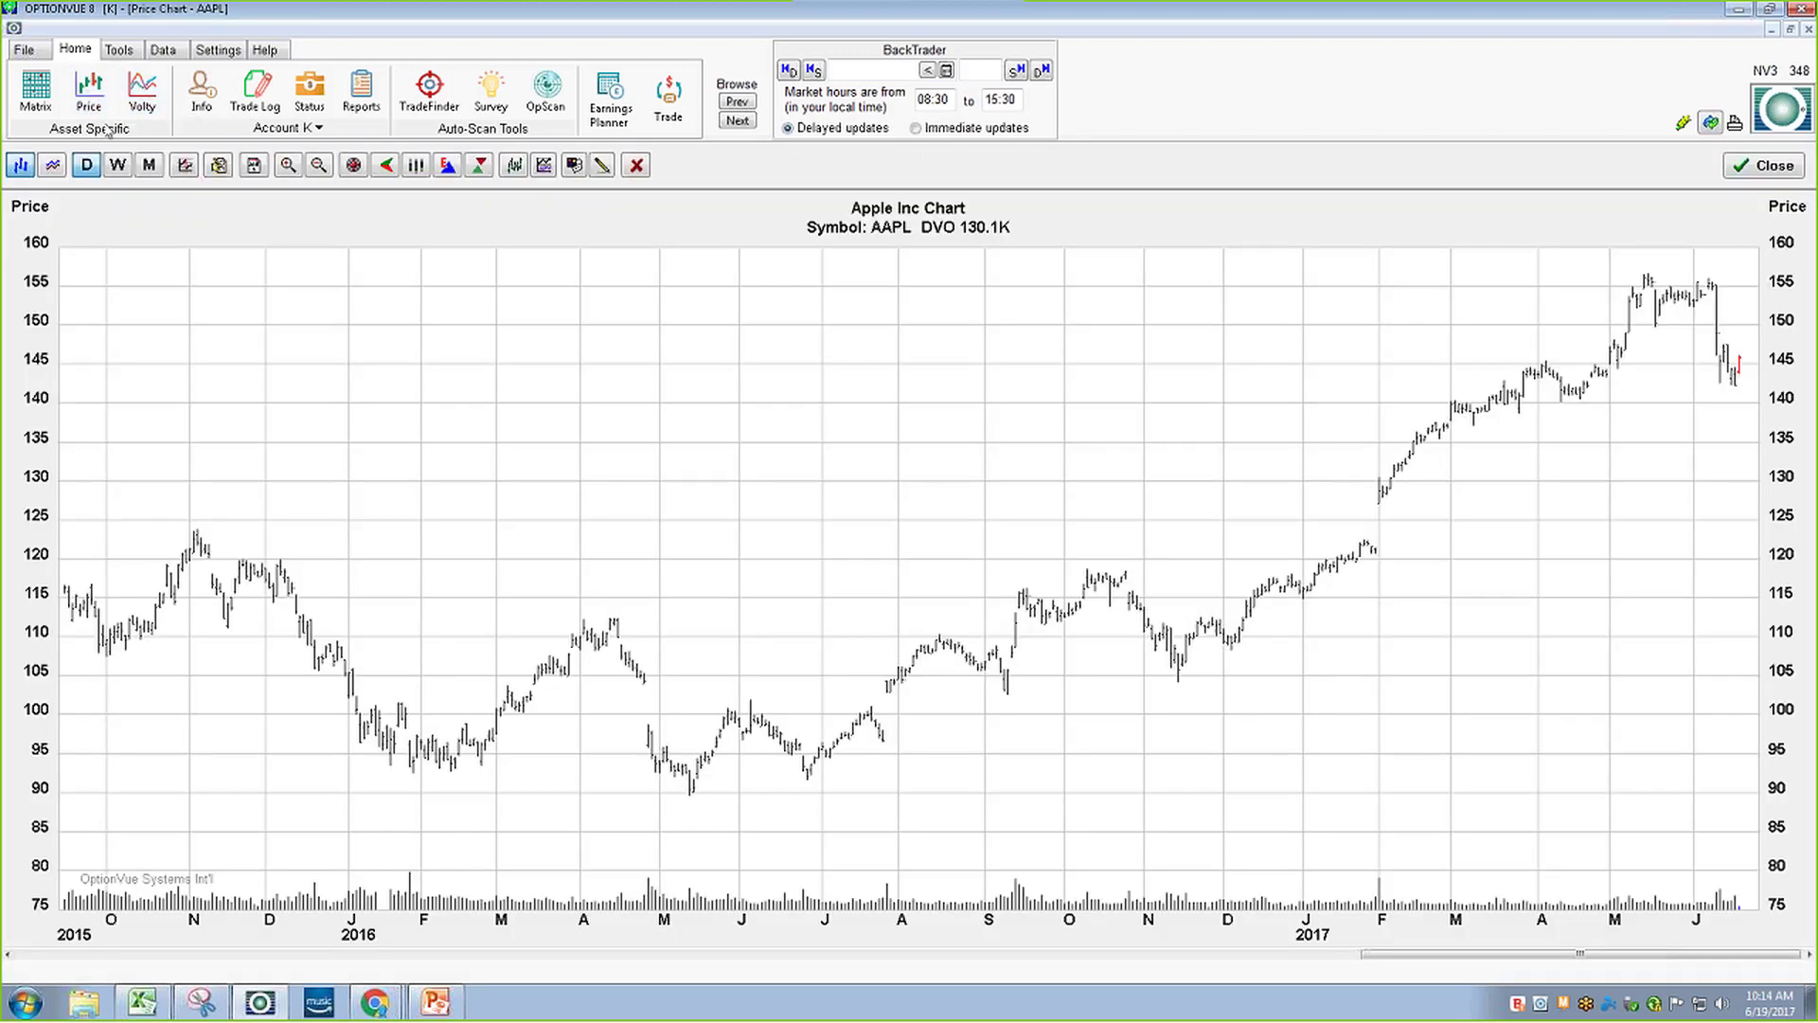
click(54, 169)
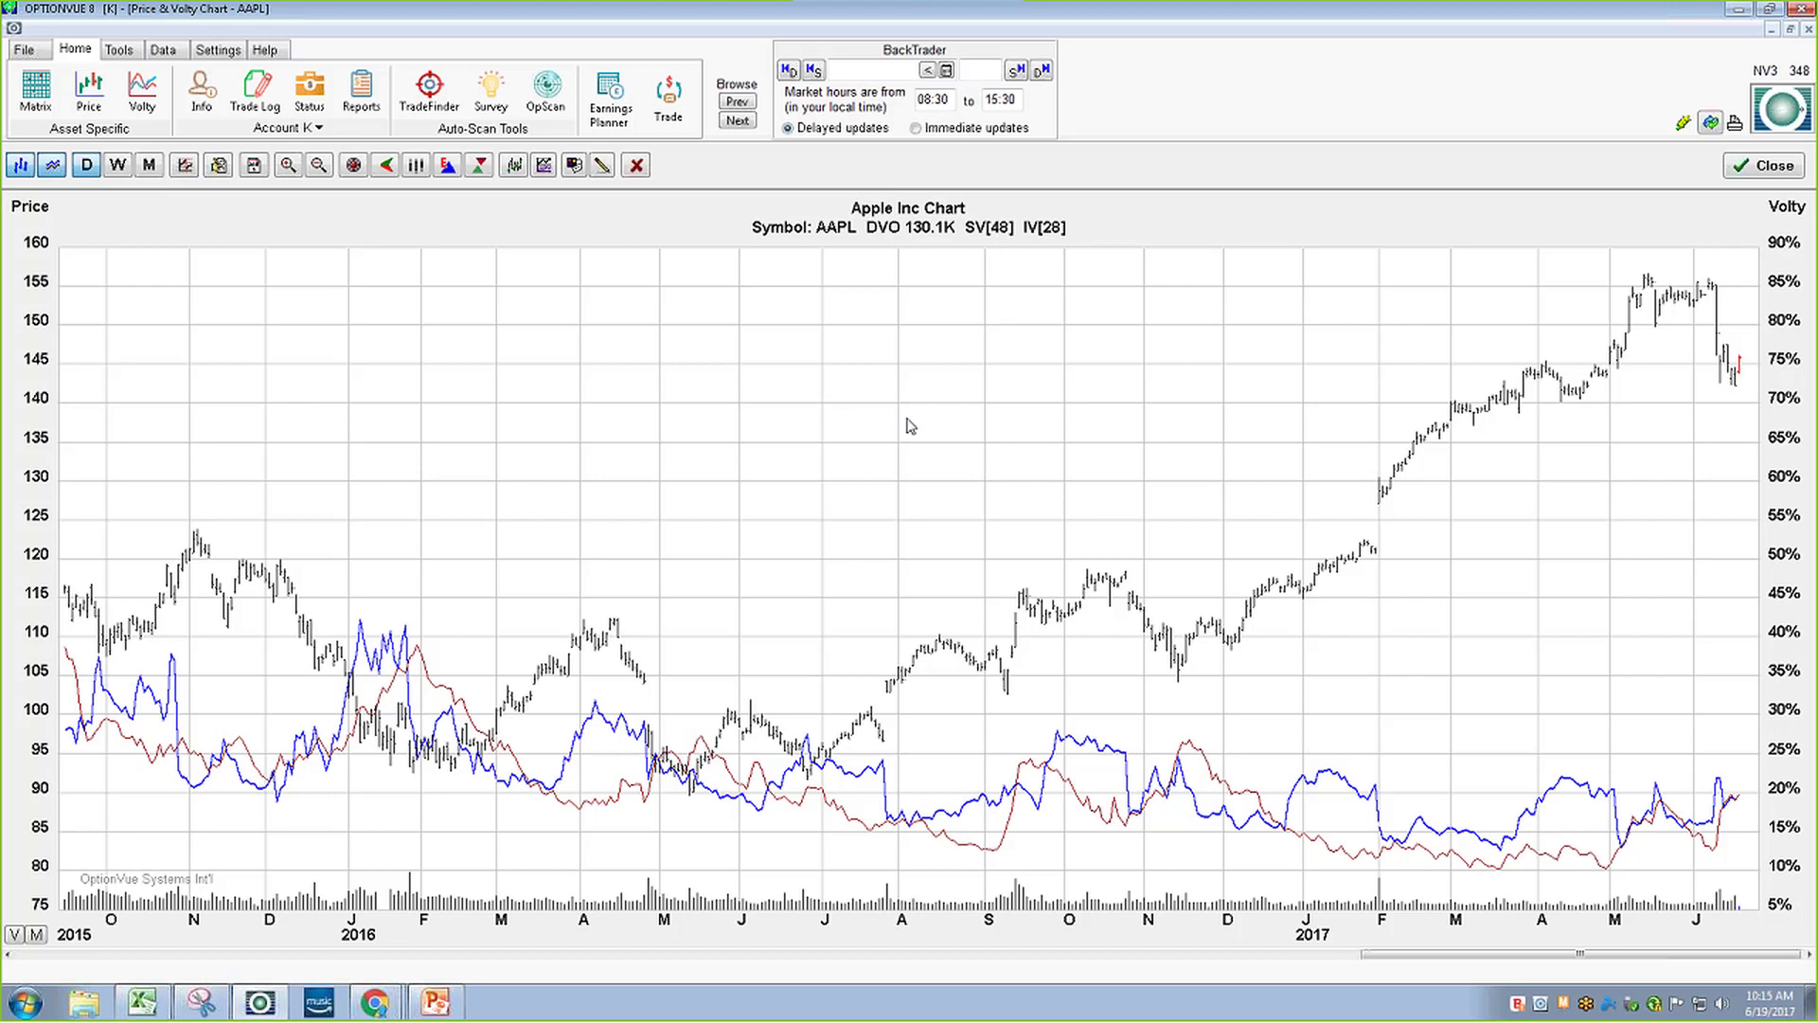
Read Apple's daily figures from mid-August 2016 onward along the chart, then close it
click(937, 419)
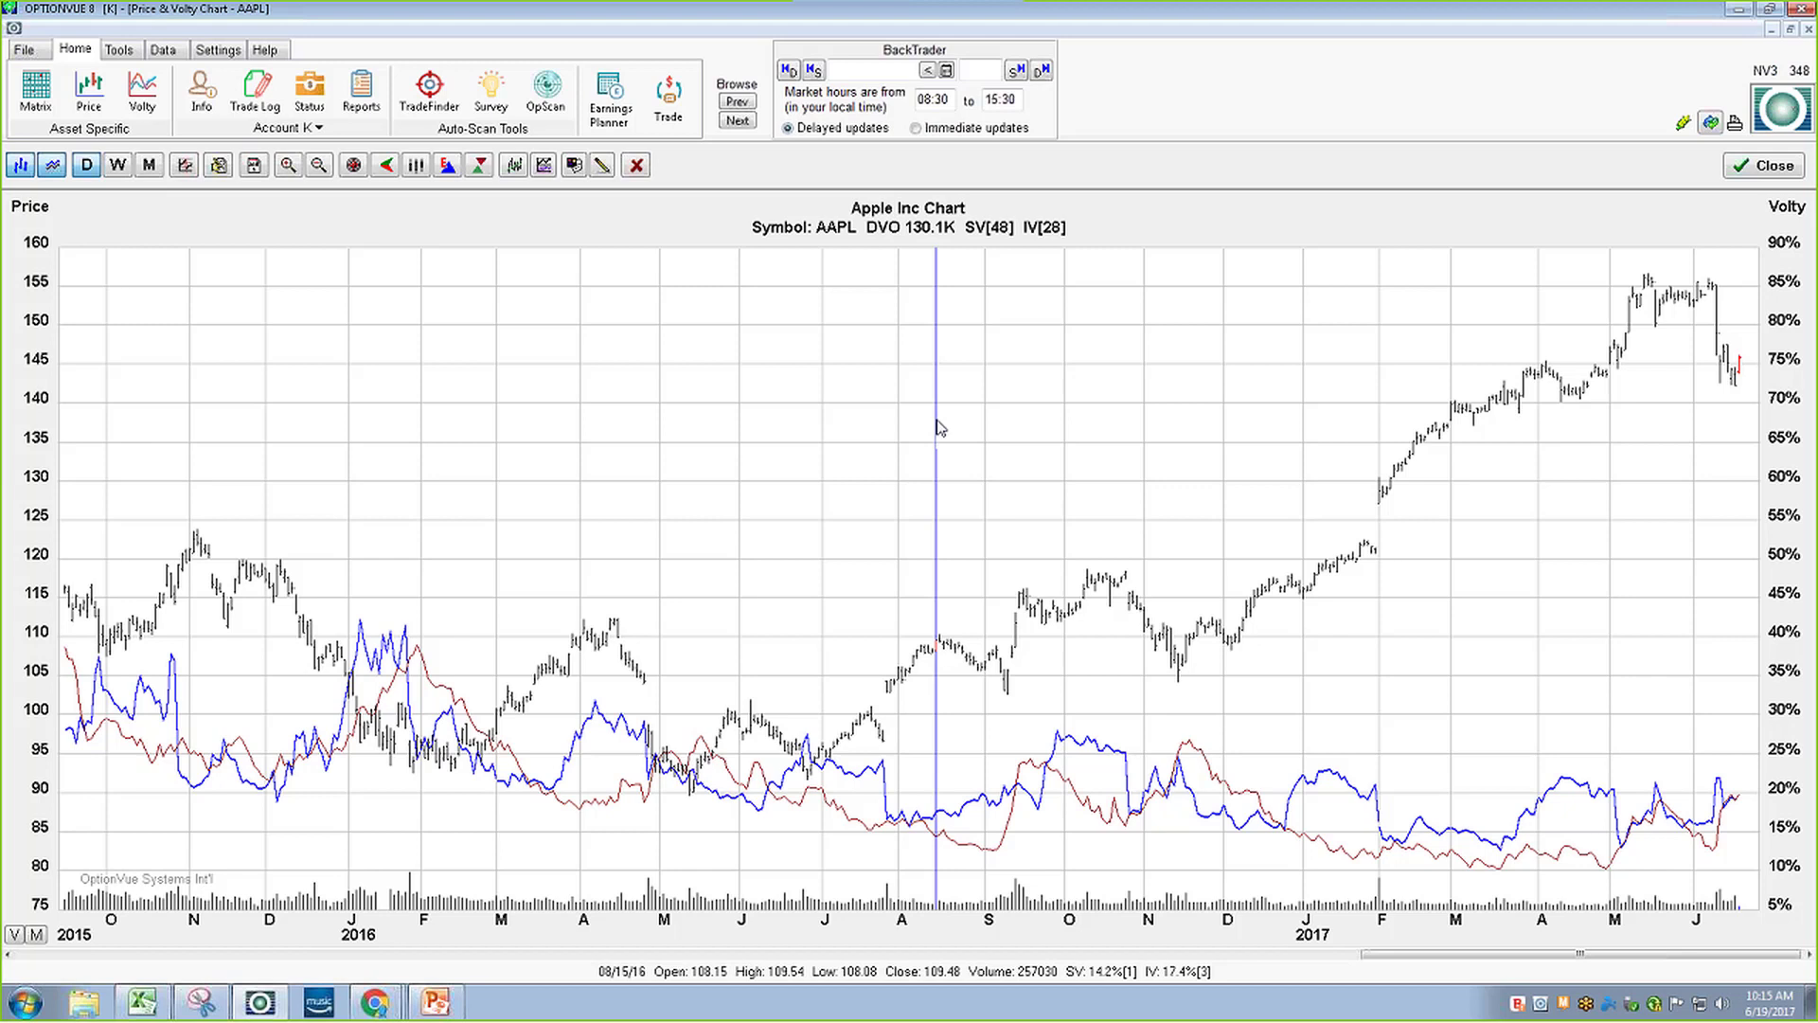
drag(938, 426, 1770, 519)
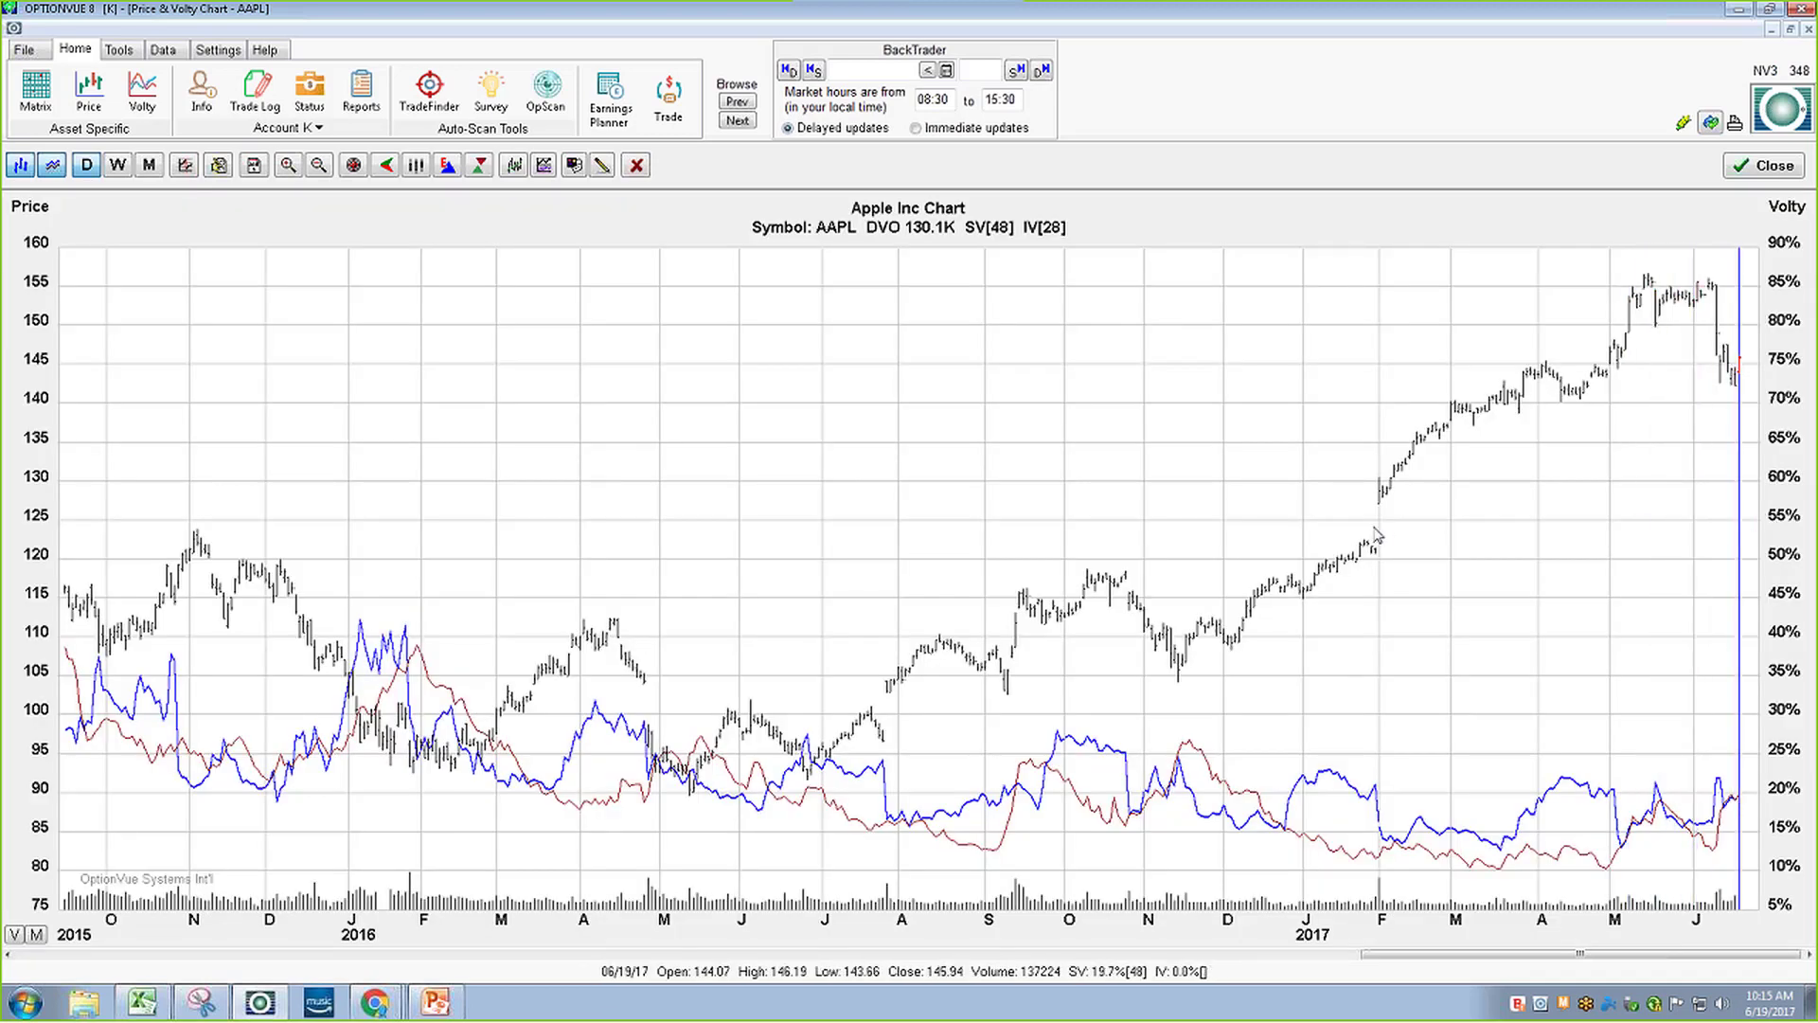
click(1773, 168)
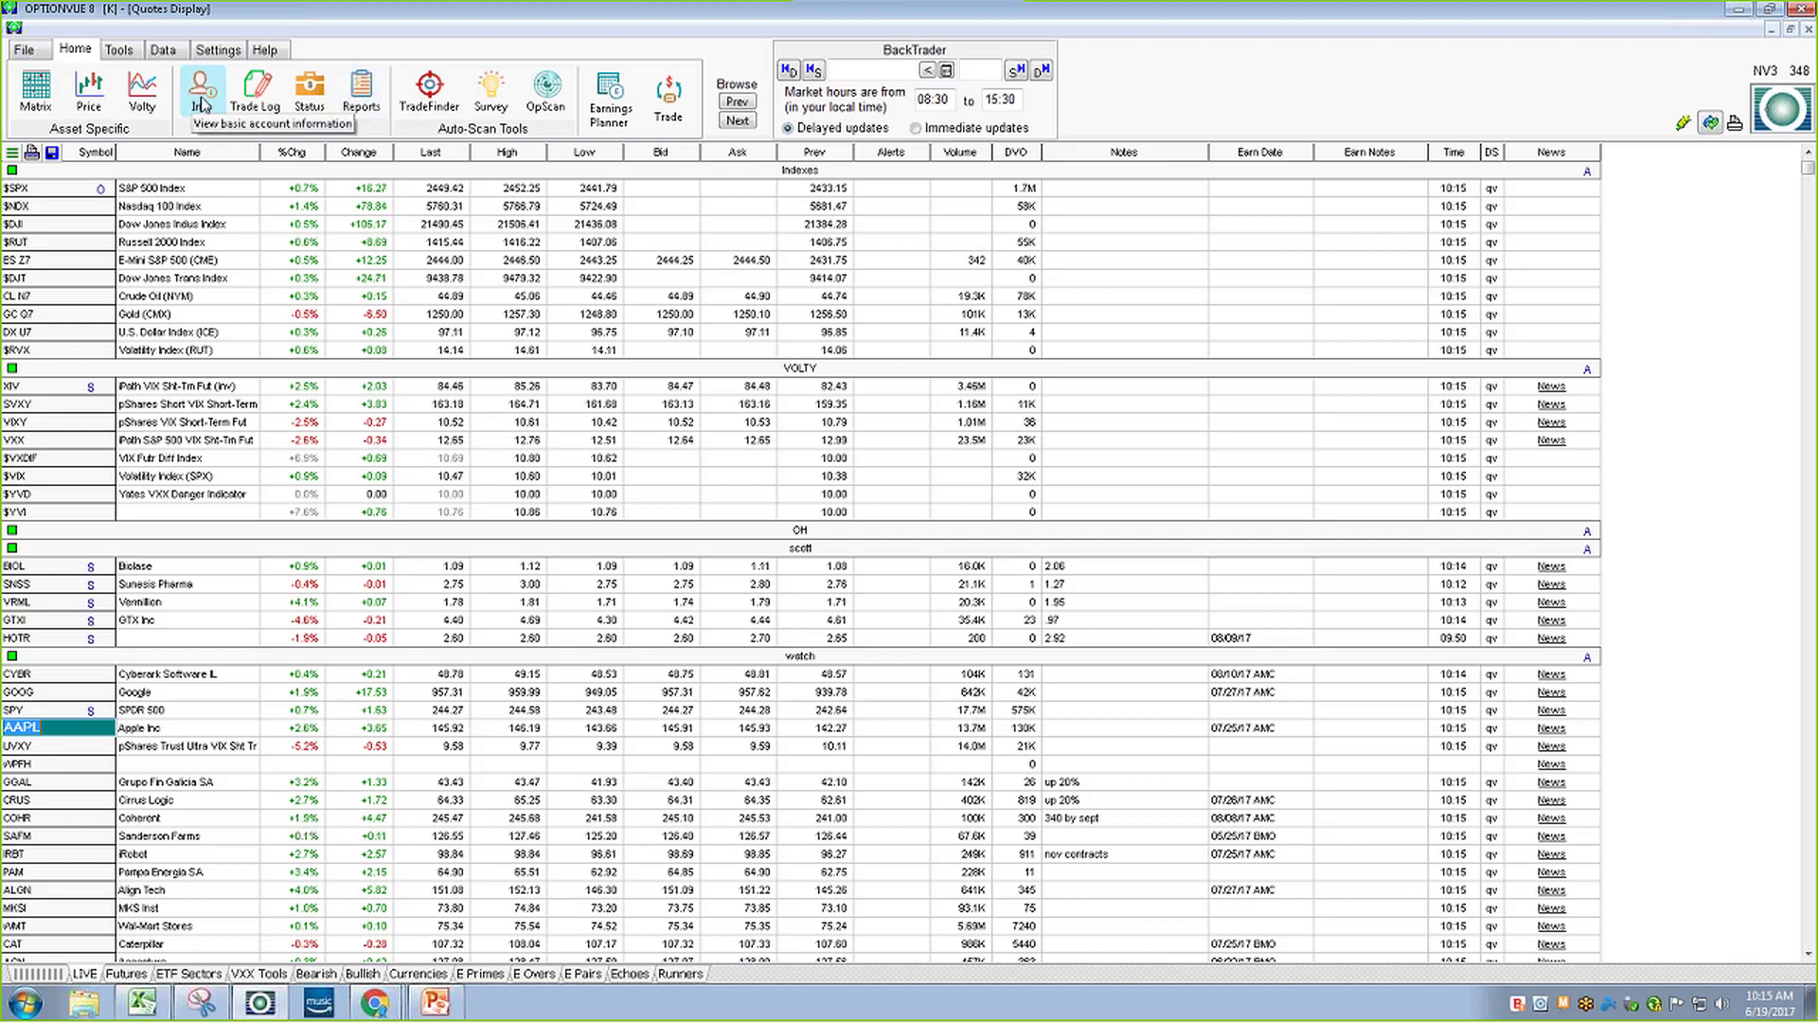
Add a new account named 'demo2' from the account information
click(201, 102)
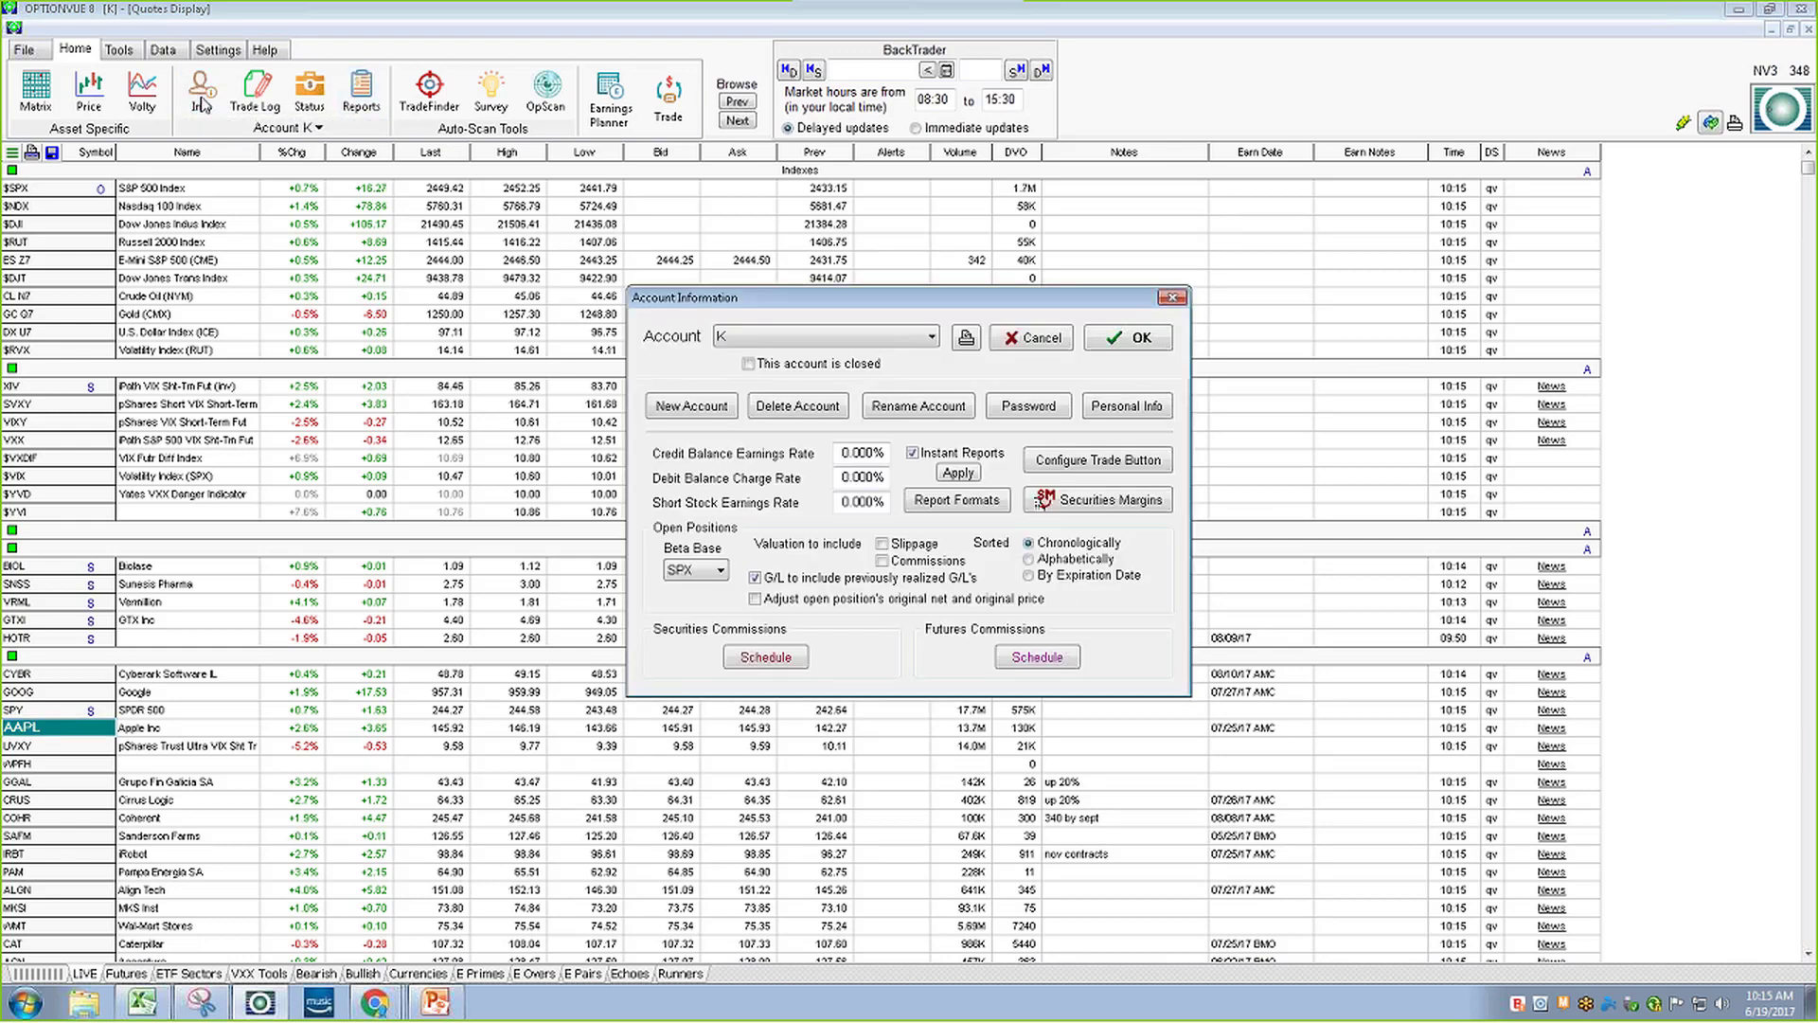
click(725, 413)
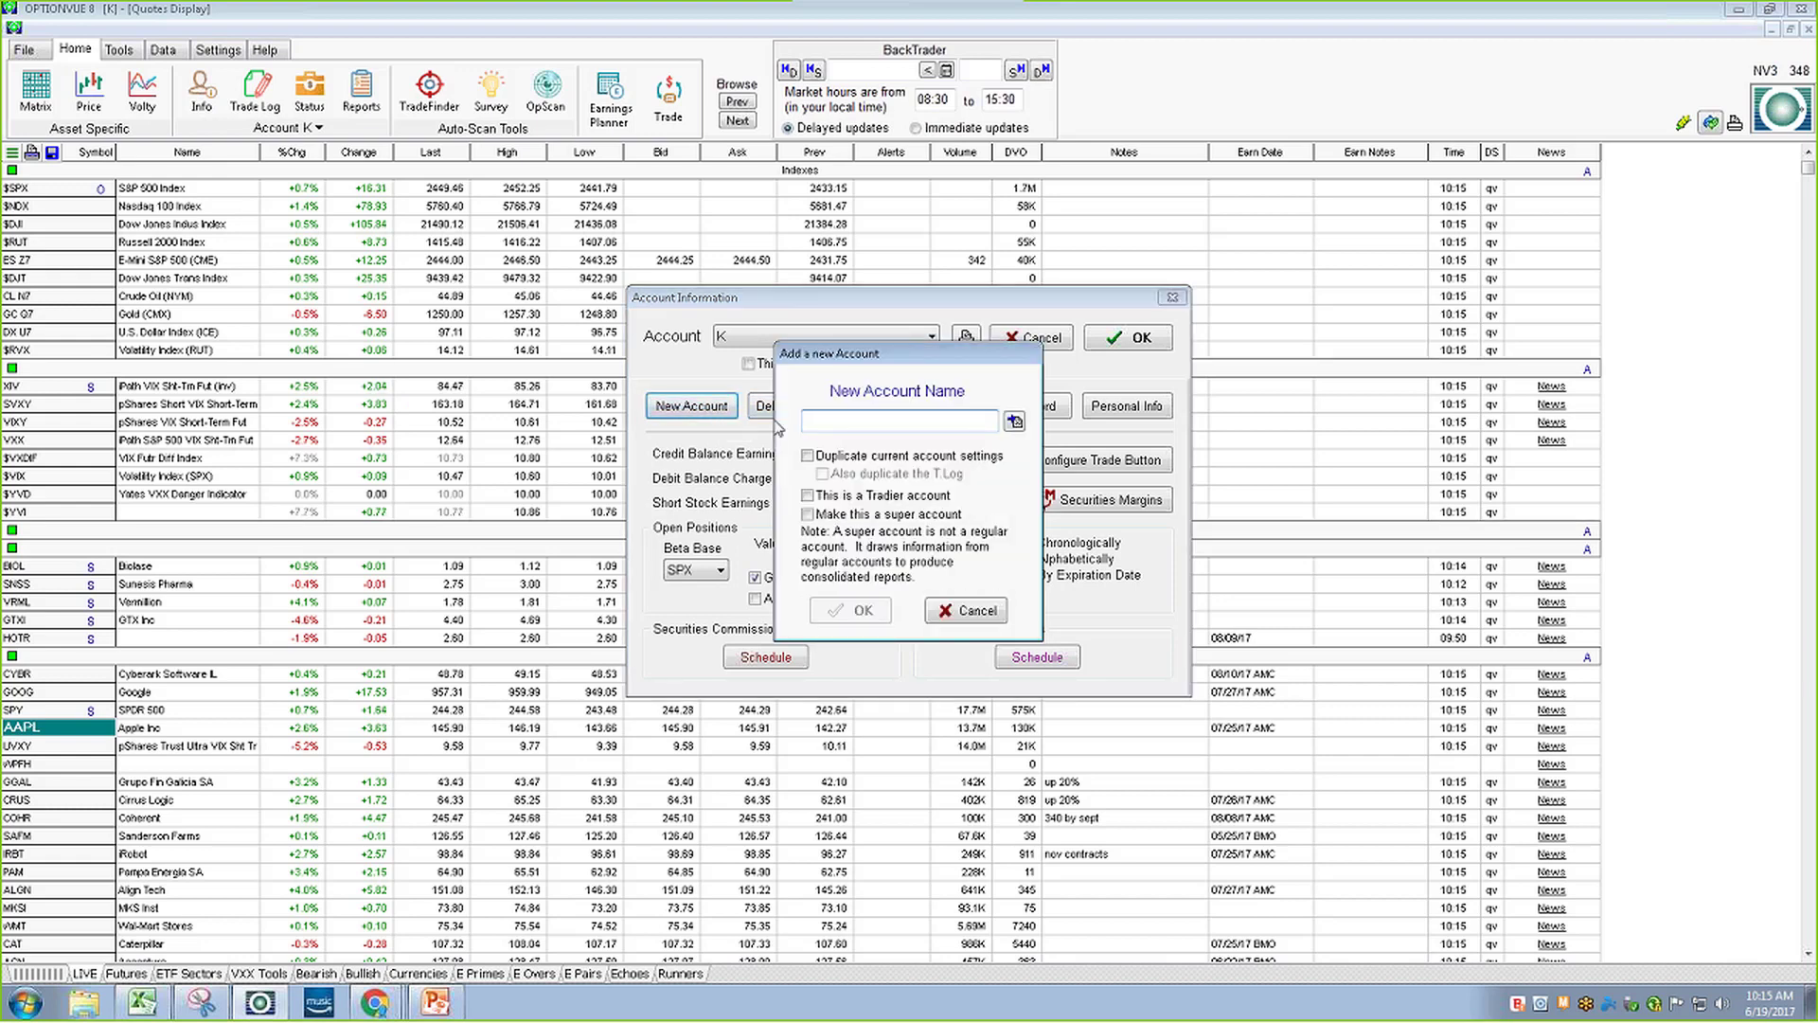
text(demo2)
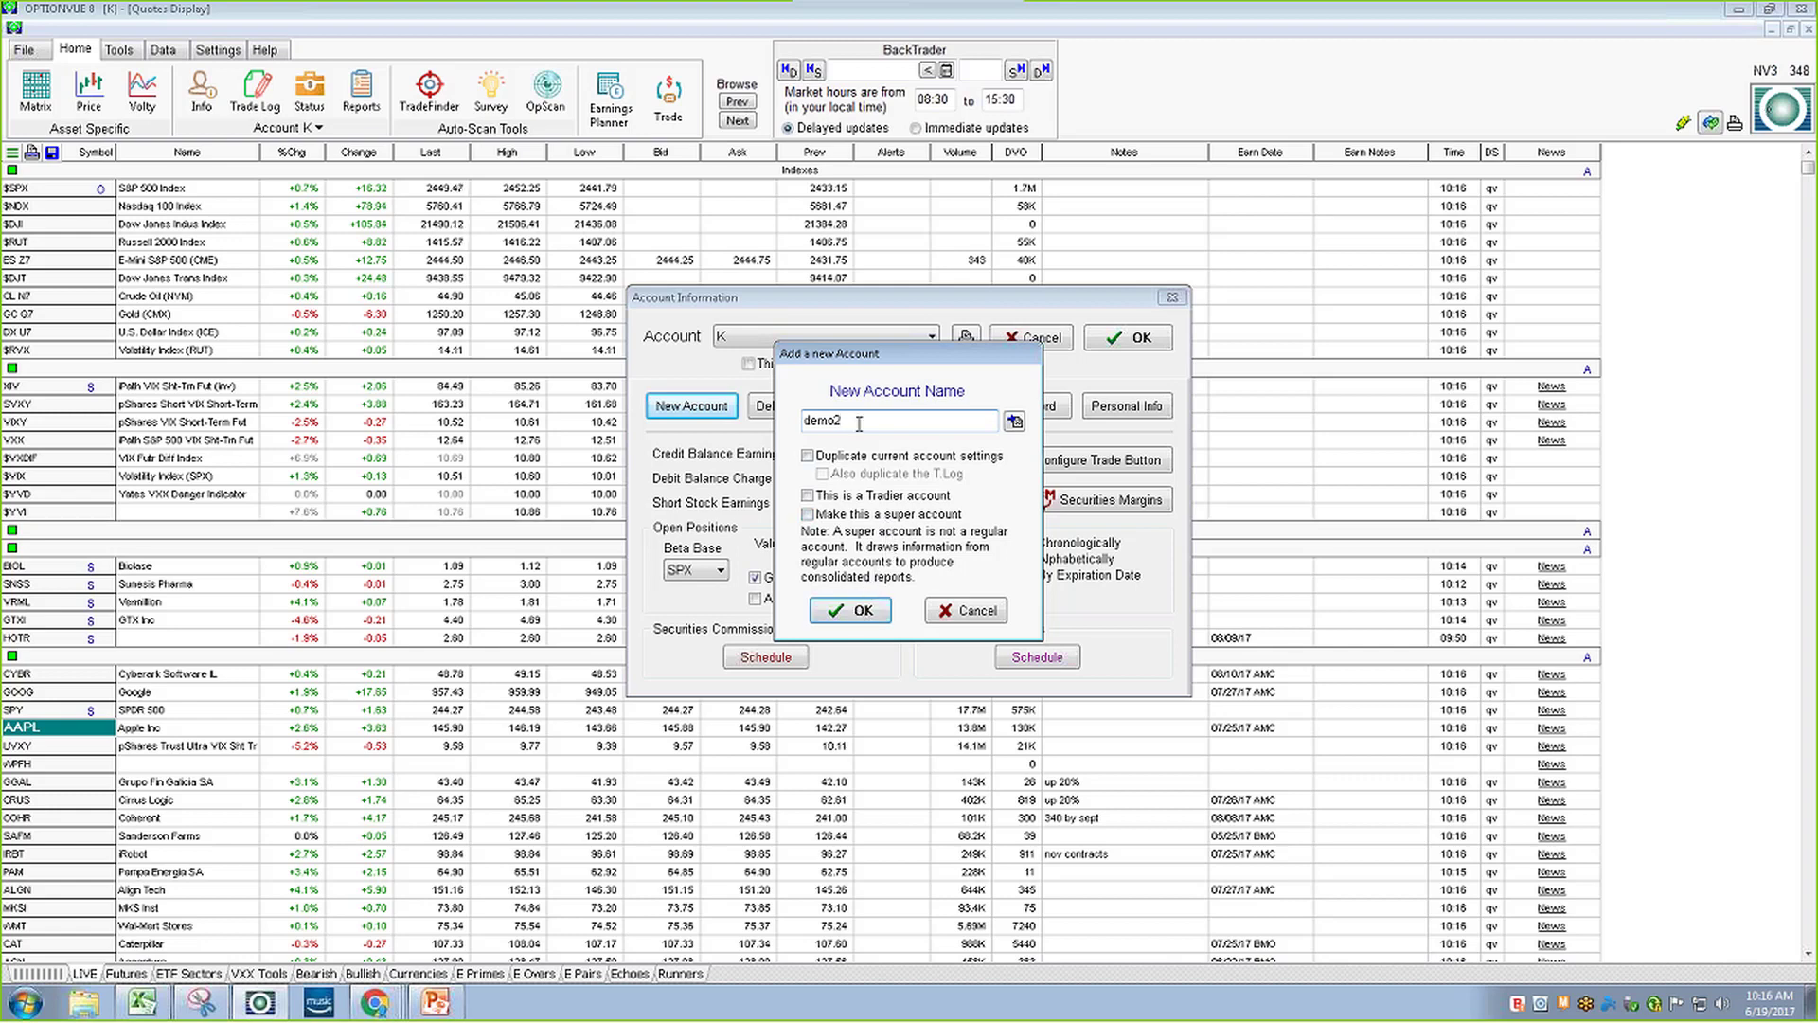
click(857, 611)
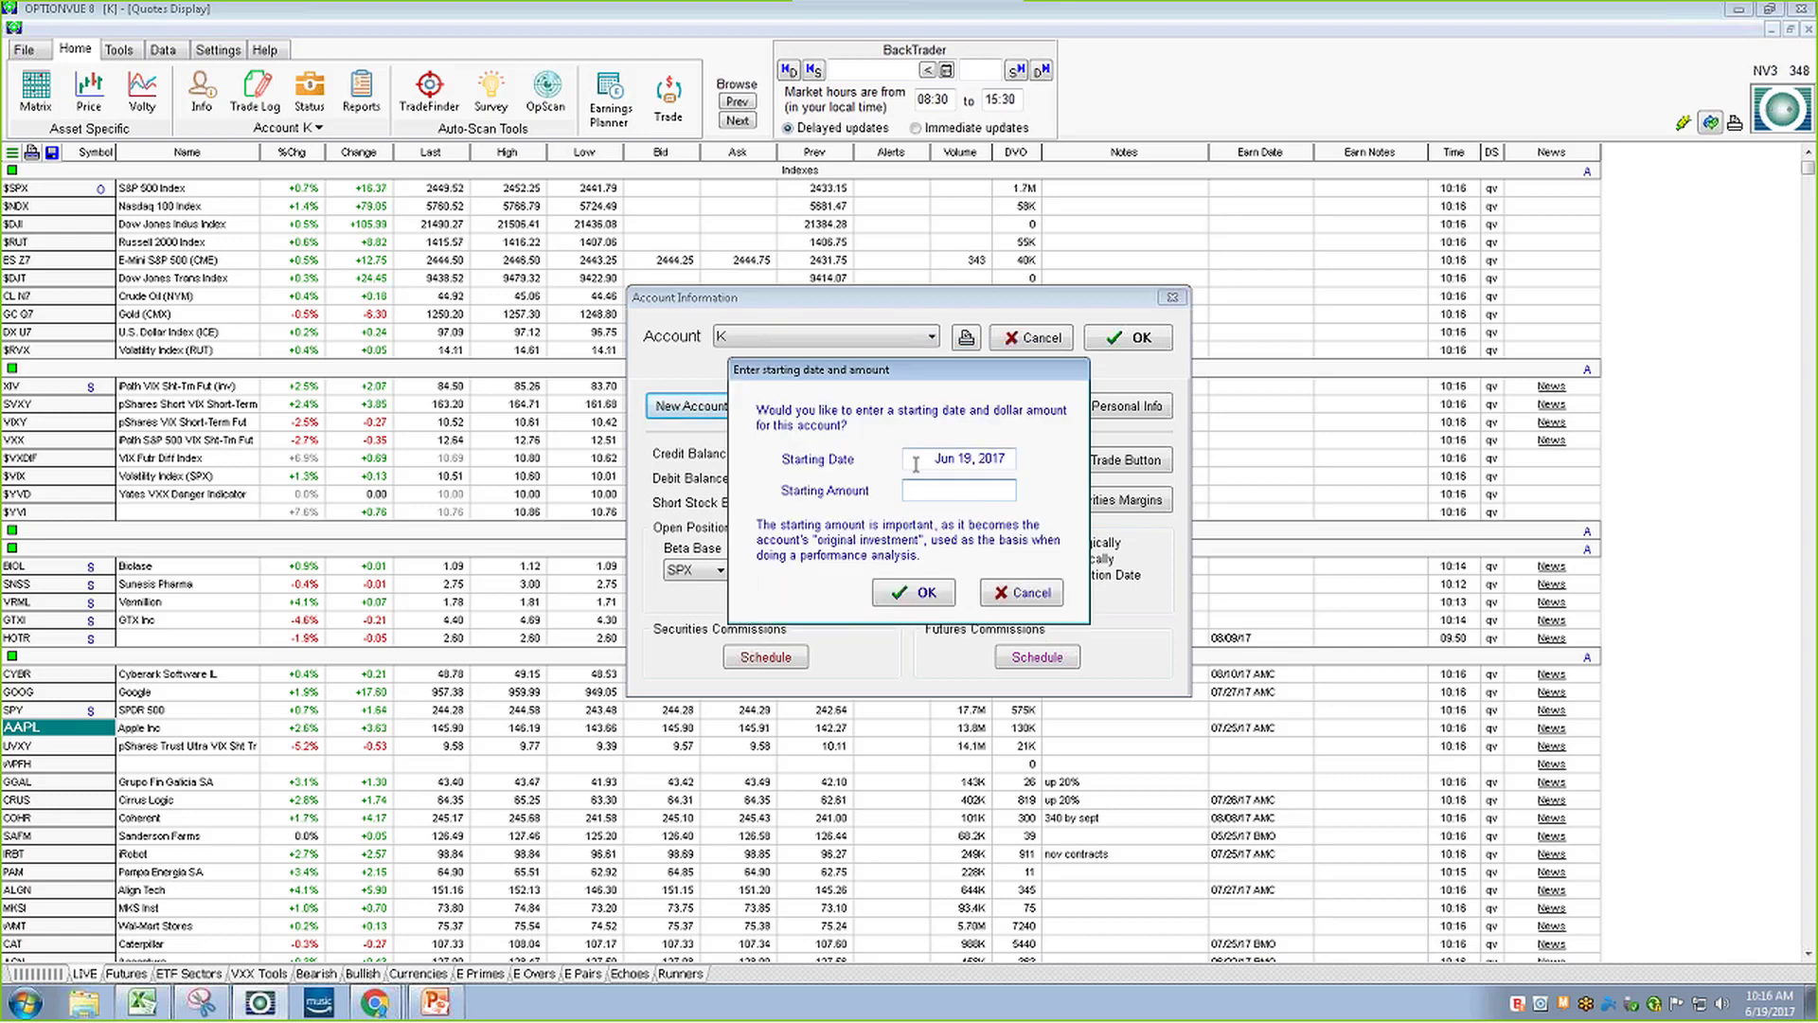
Give account demo2 a 1/1/2014 starting date and a 5000 starting amount, and confirm
click(916, 464)
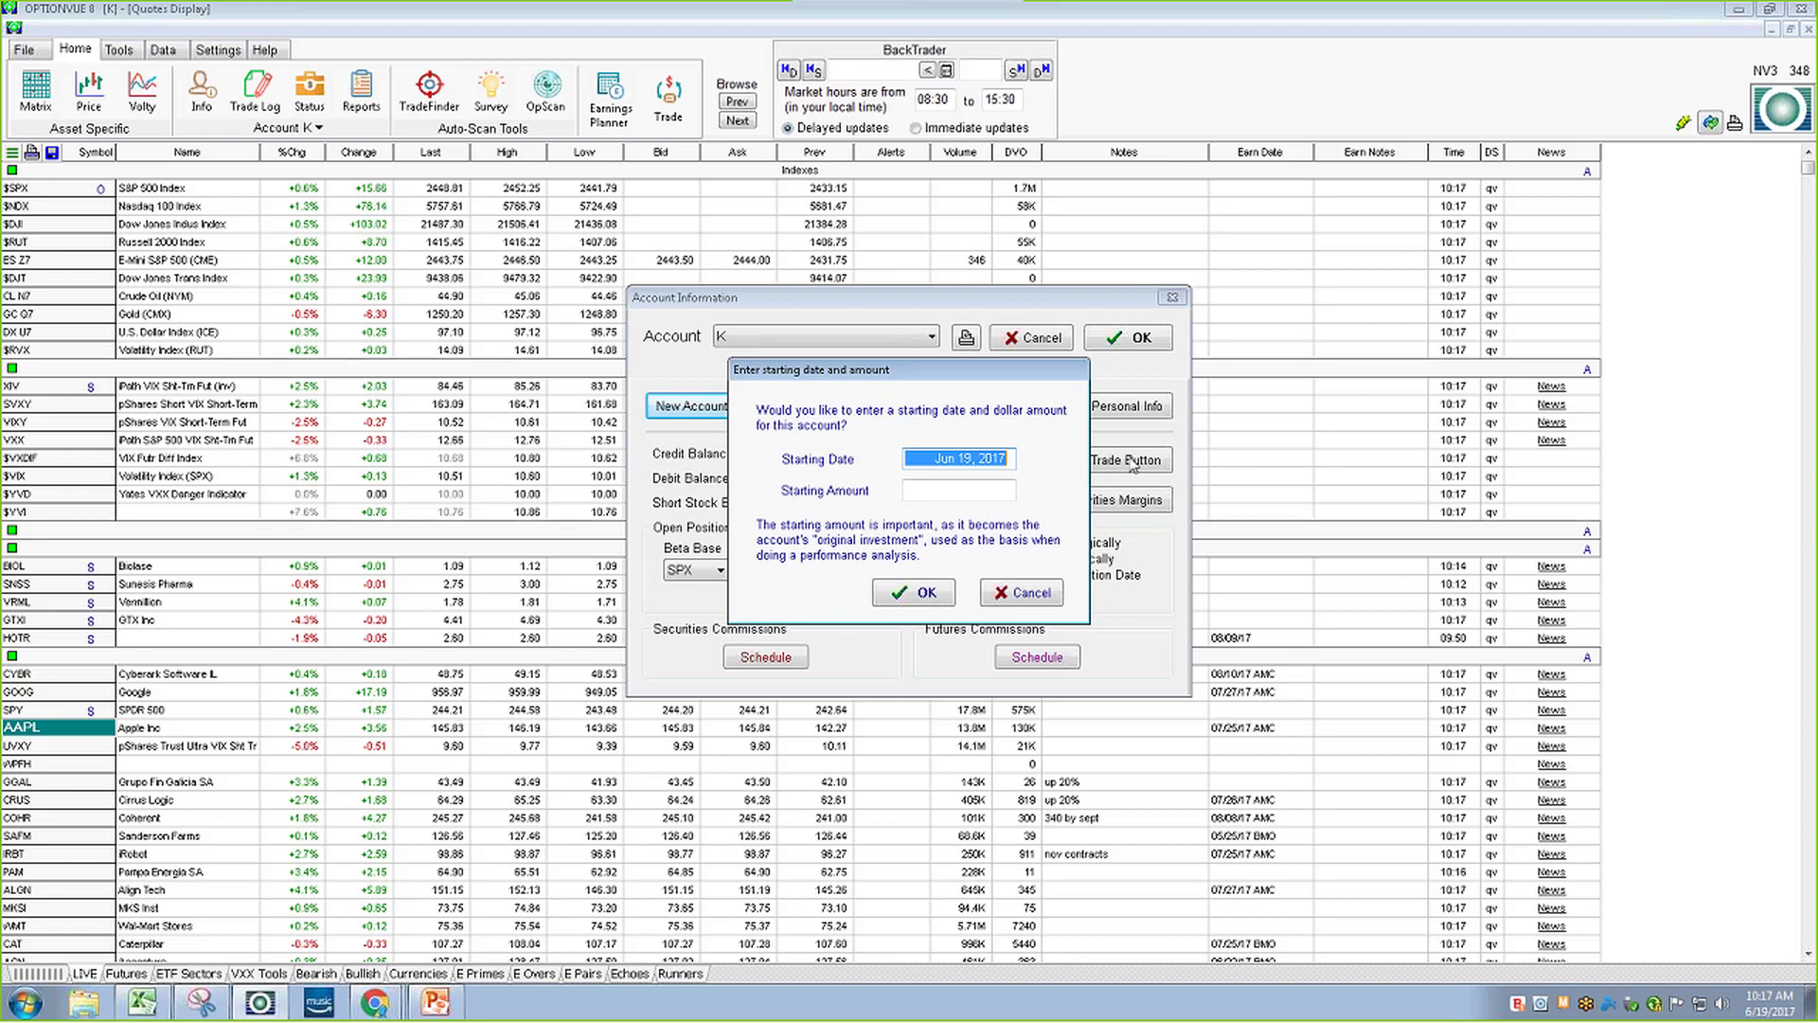
text(1/1/2014)
click(981, 489)
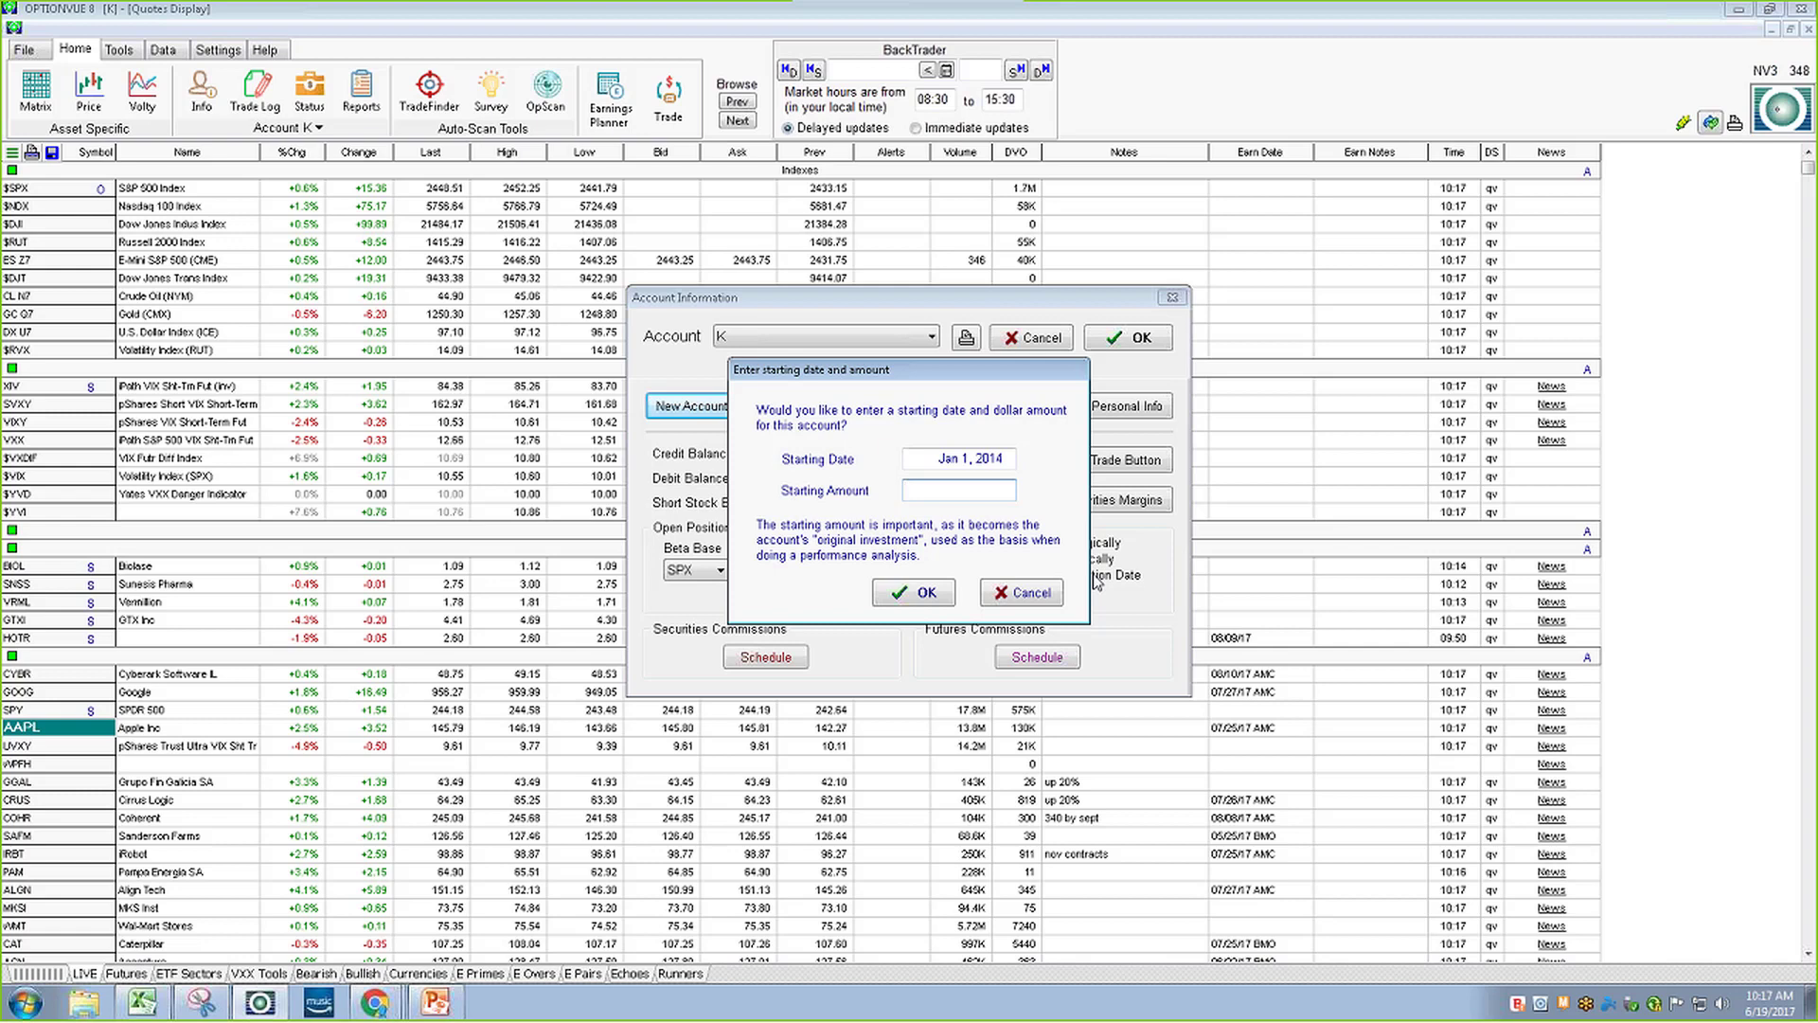
text(5000)
click(938, 603)
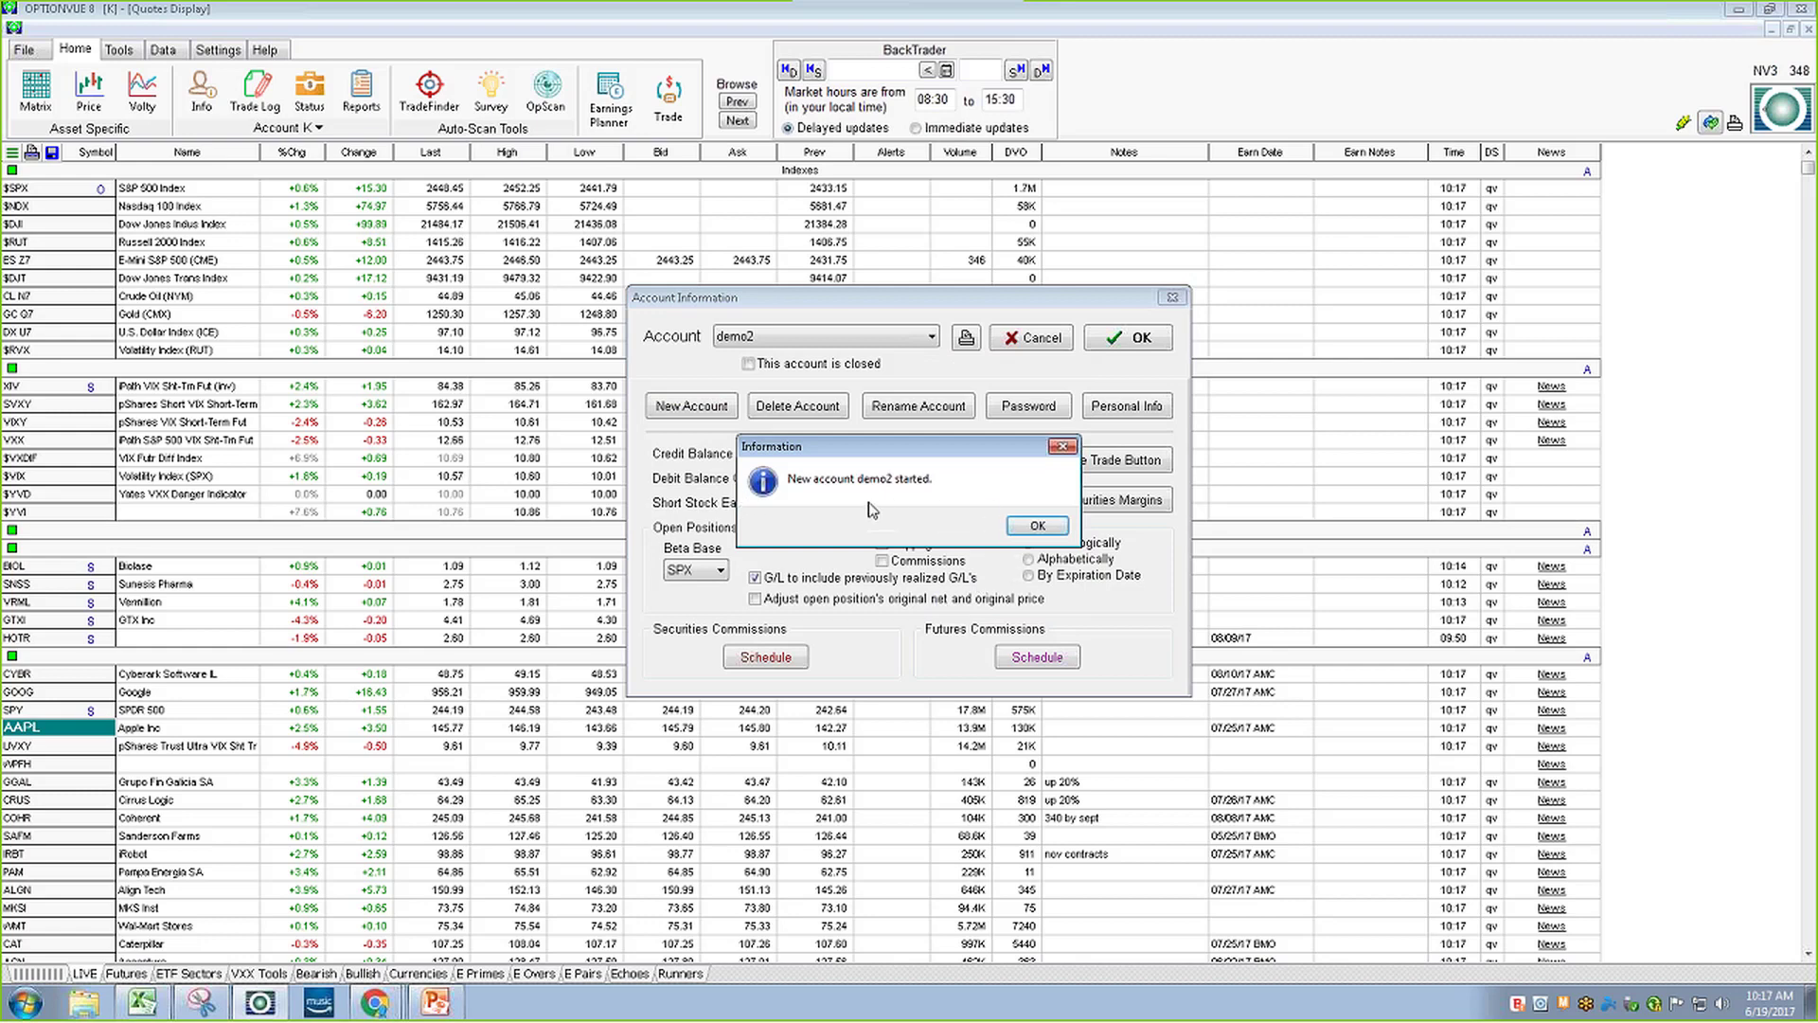
click(1038, 525)
Finish the demo2 account setup and enter 1/5/2014 as the BackTrader date
click(1127, 337)
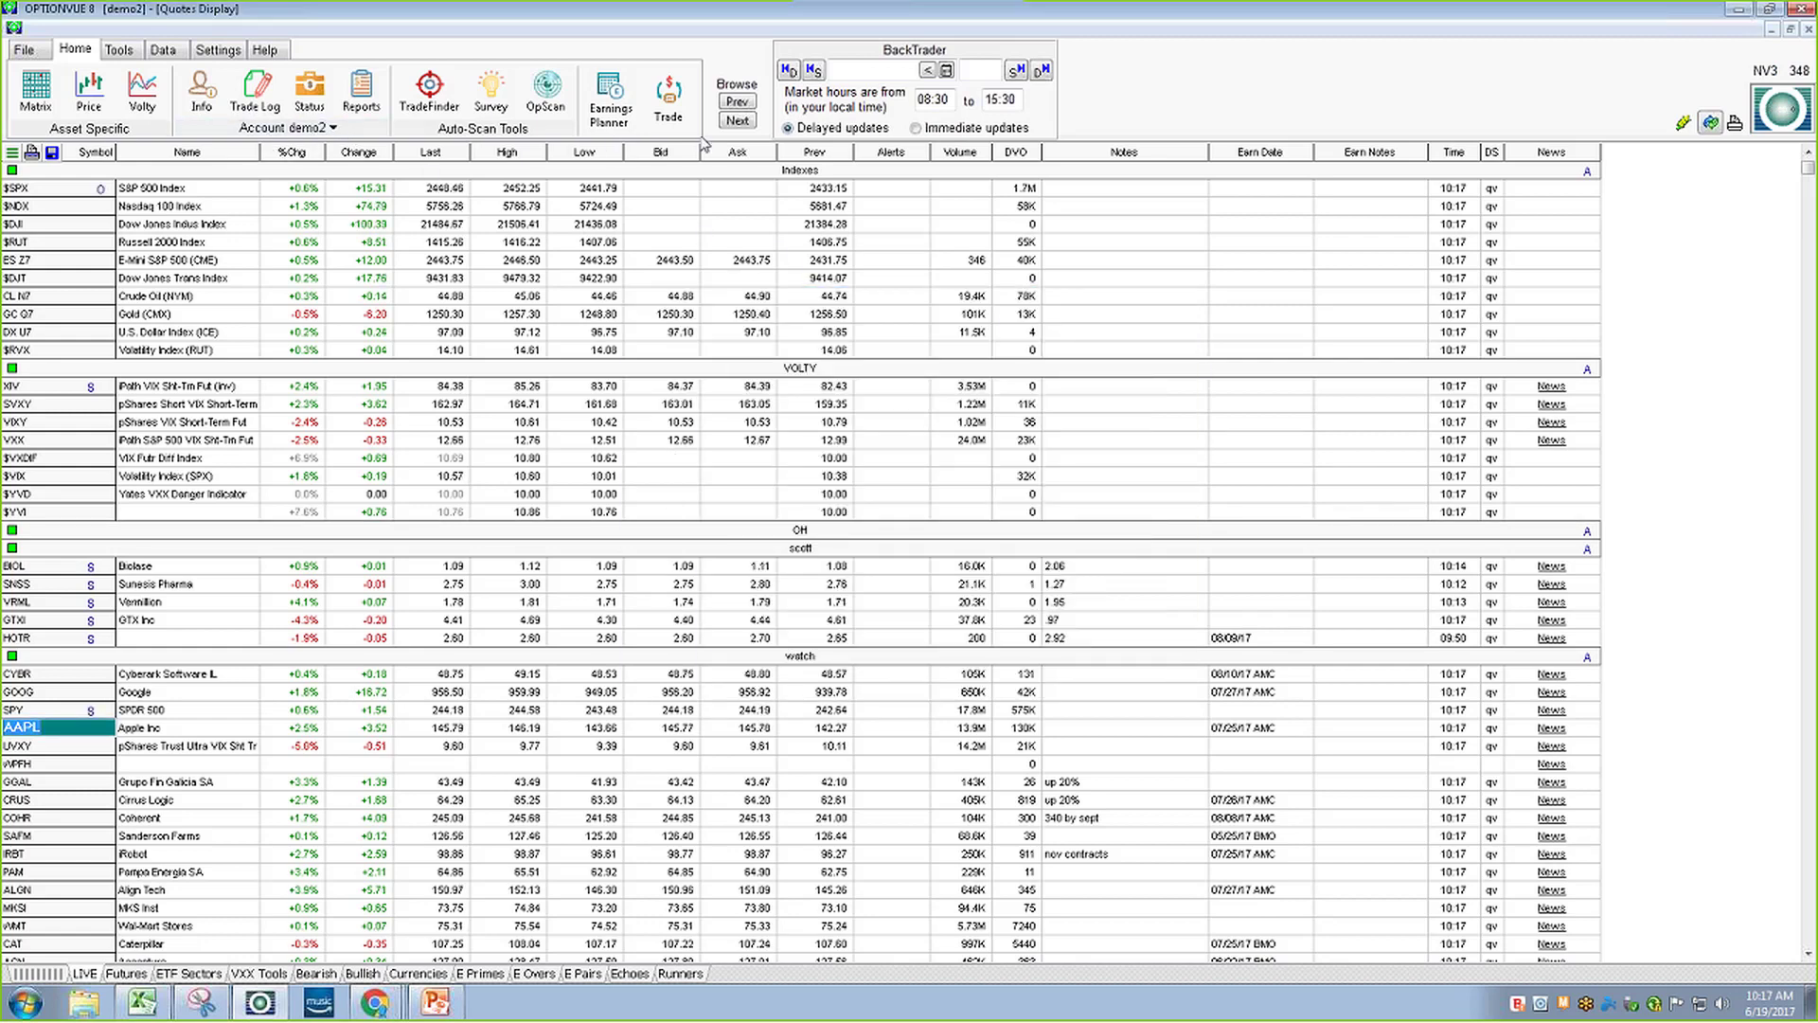
click(867, 78)
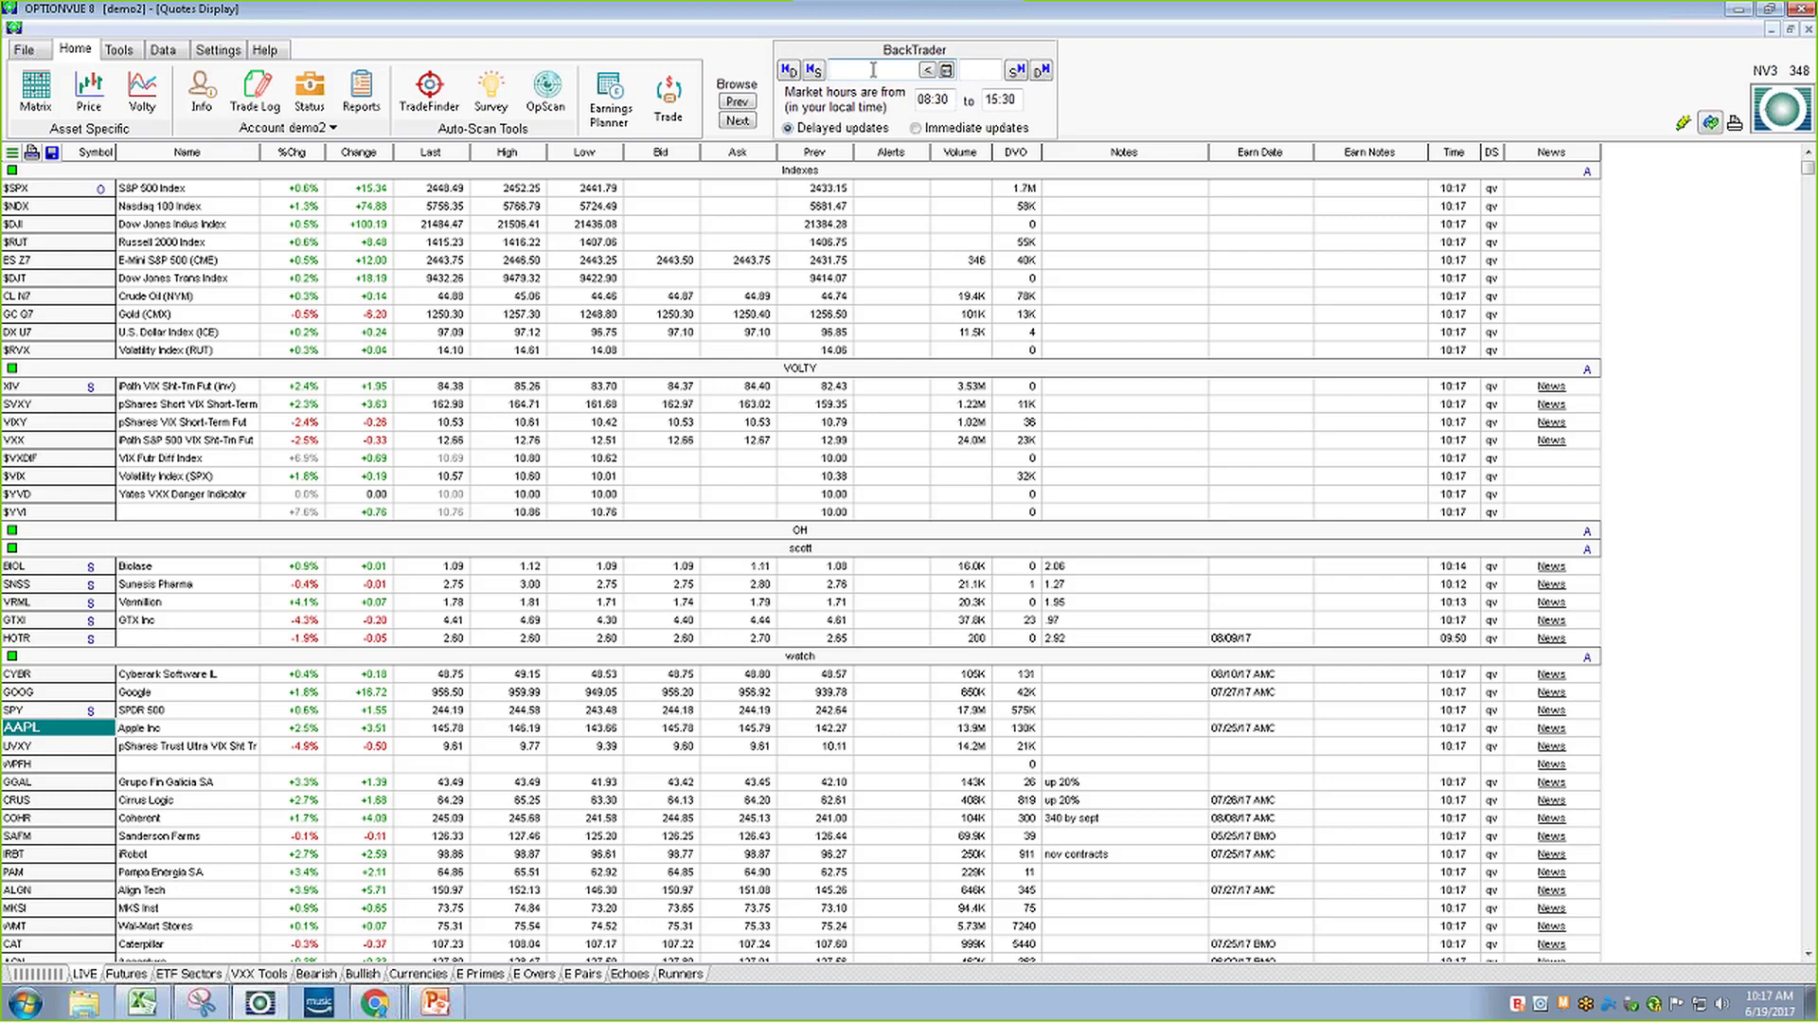
text(1/5/2014)
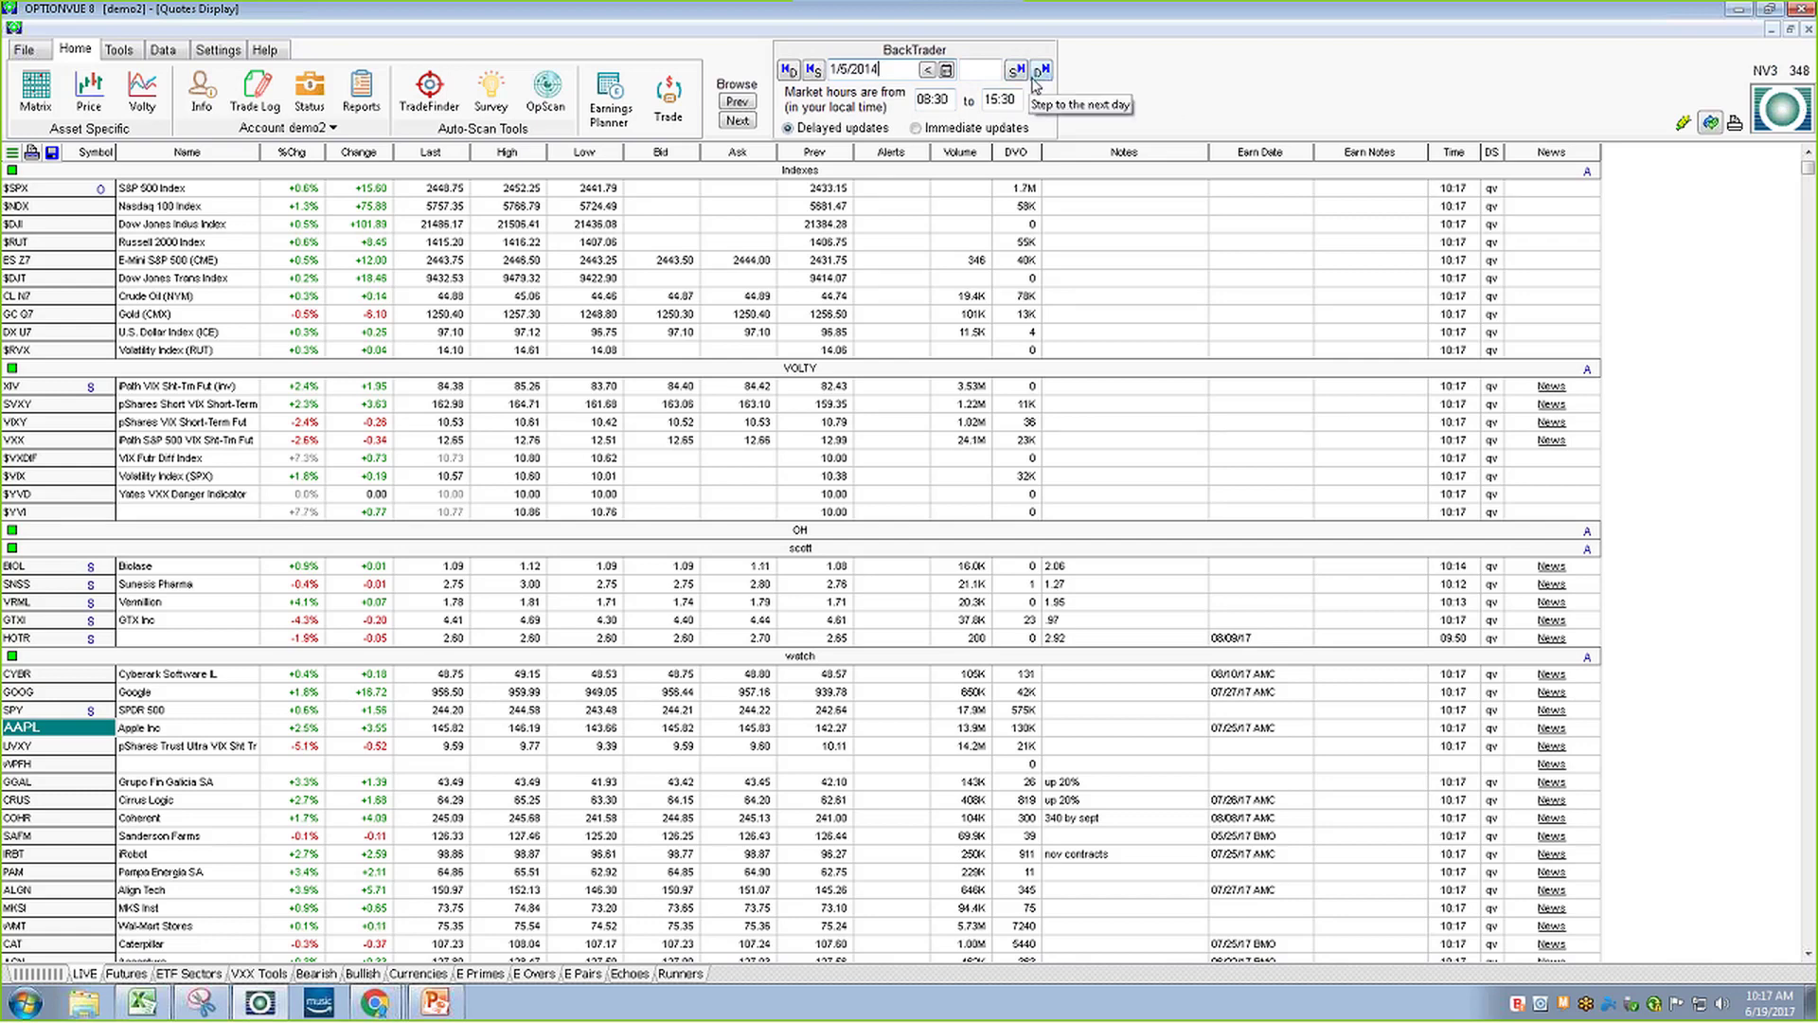
Start backtesting at 1/5/2014 and step forward one day to Mon Jan 6, 2014
key(Return)
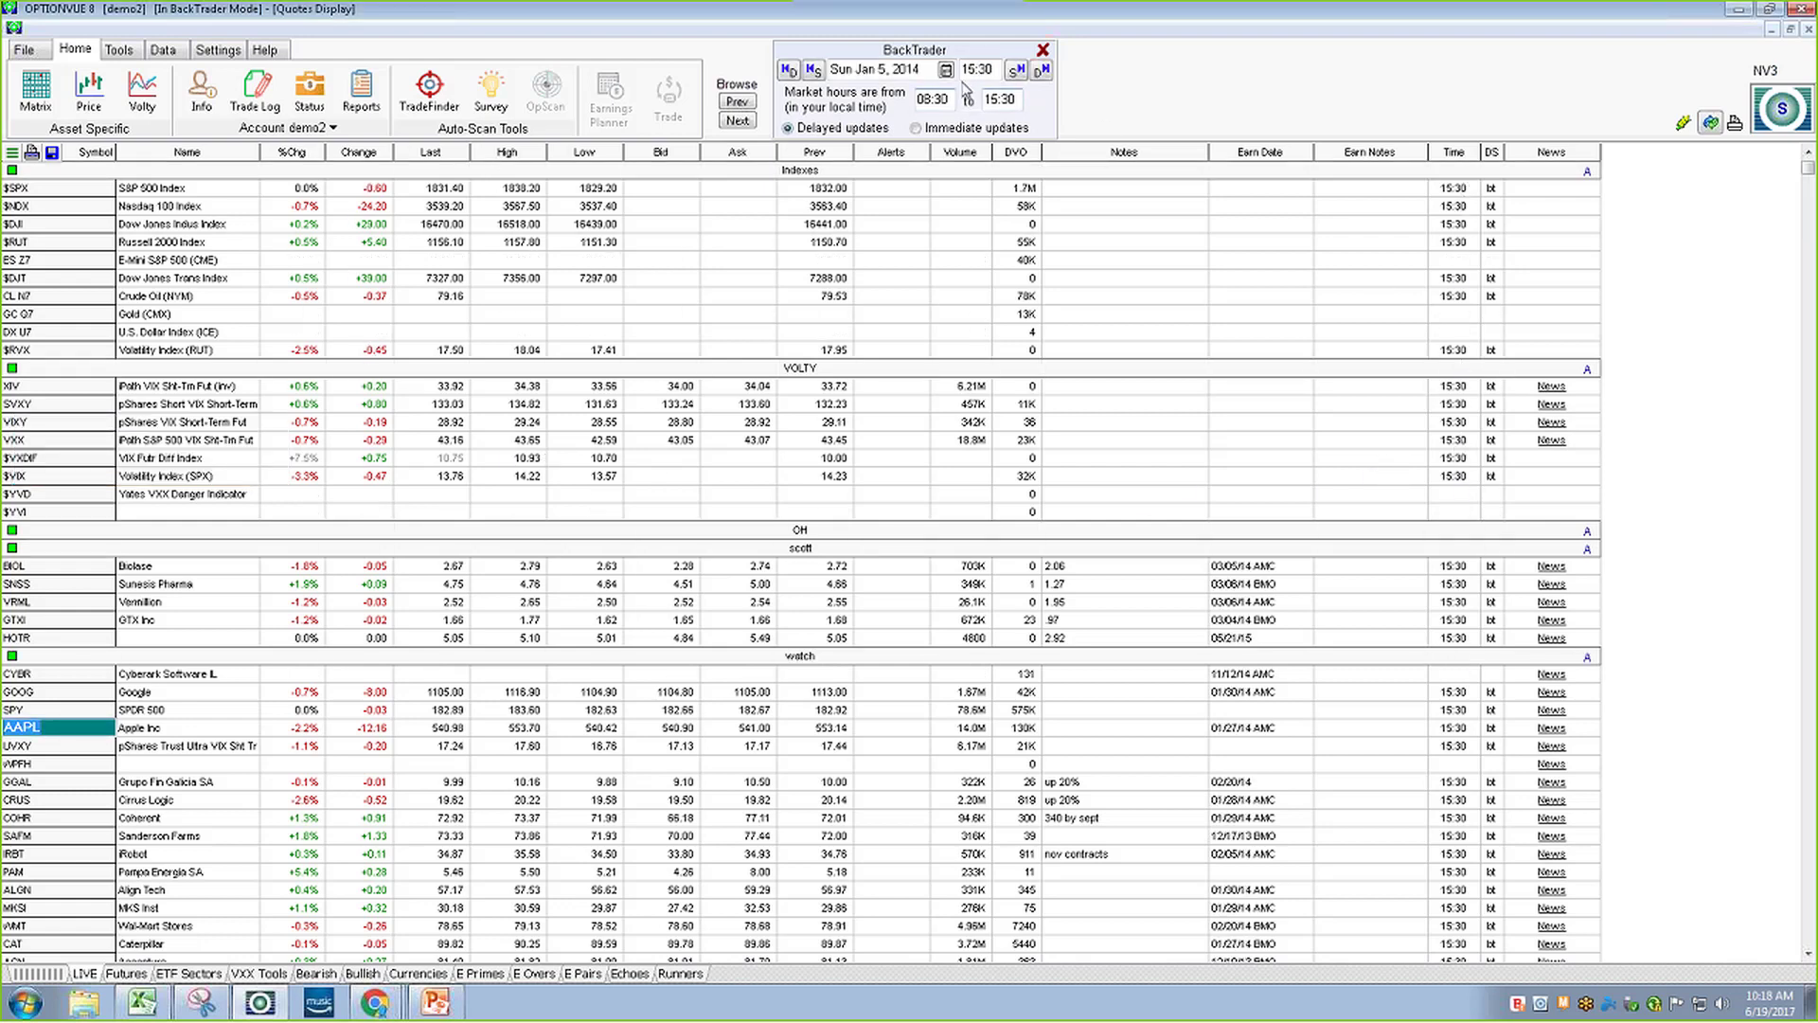
click(1040, 70)
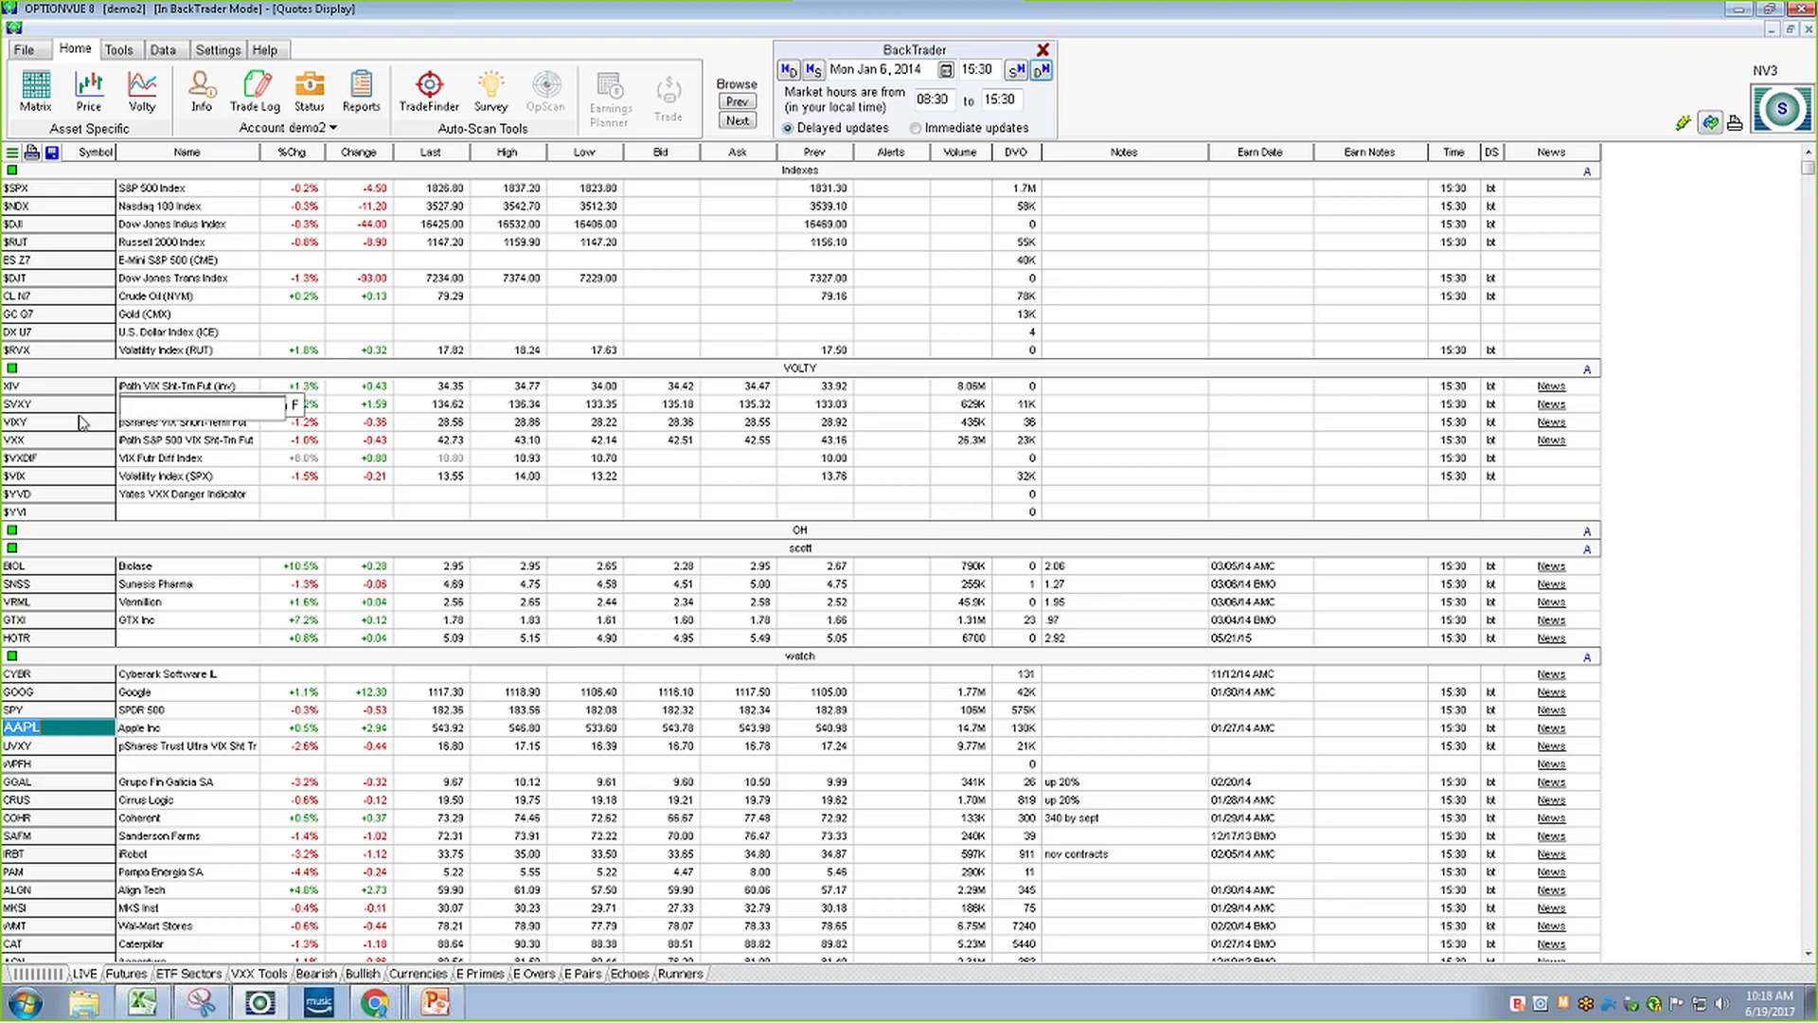
Open Apple's options matrix and buy 5 JAN 555 calls
double_click(58, 724)
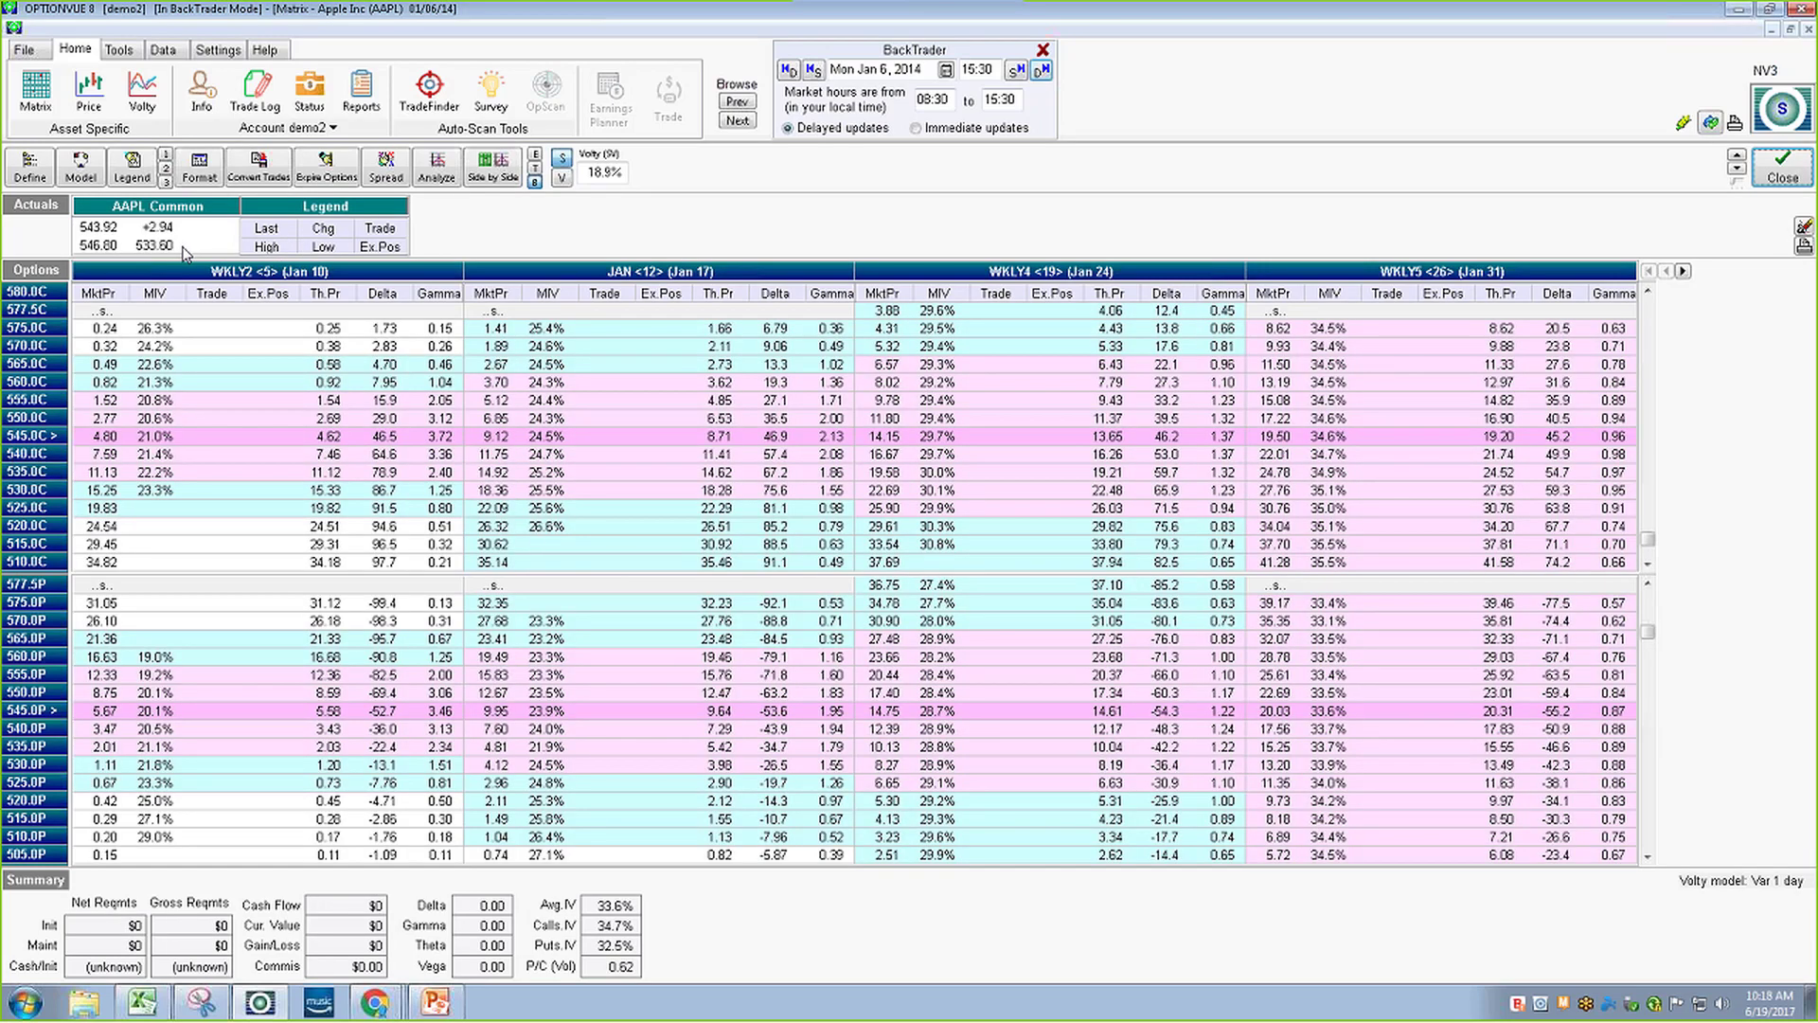
click(208, 383)
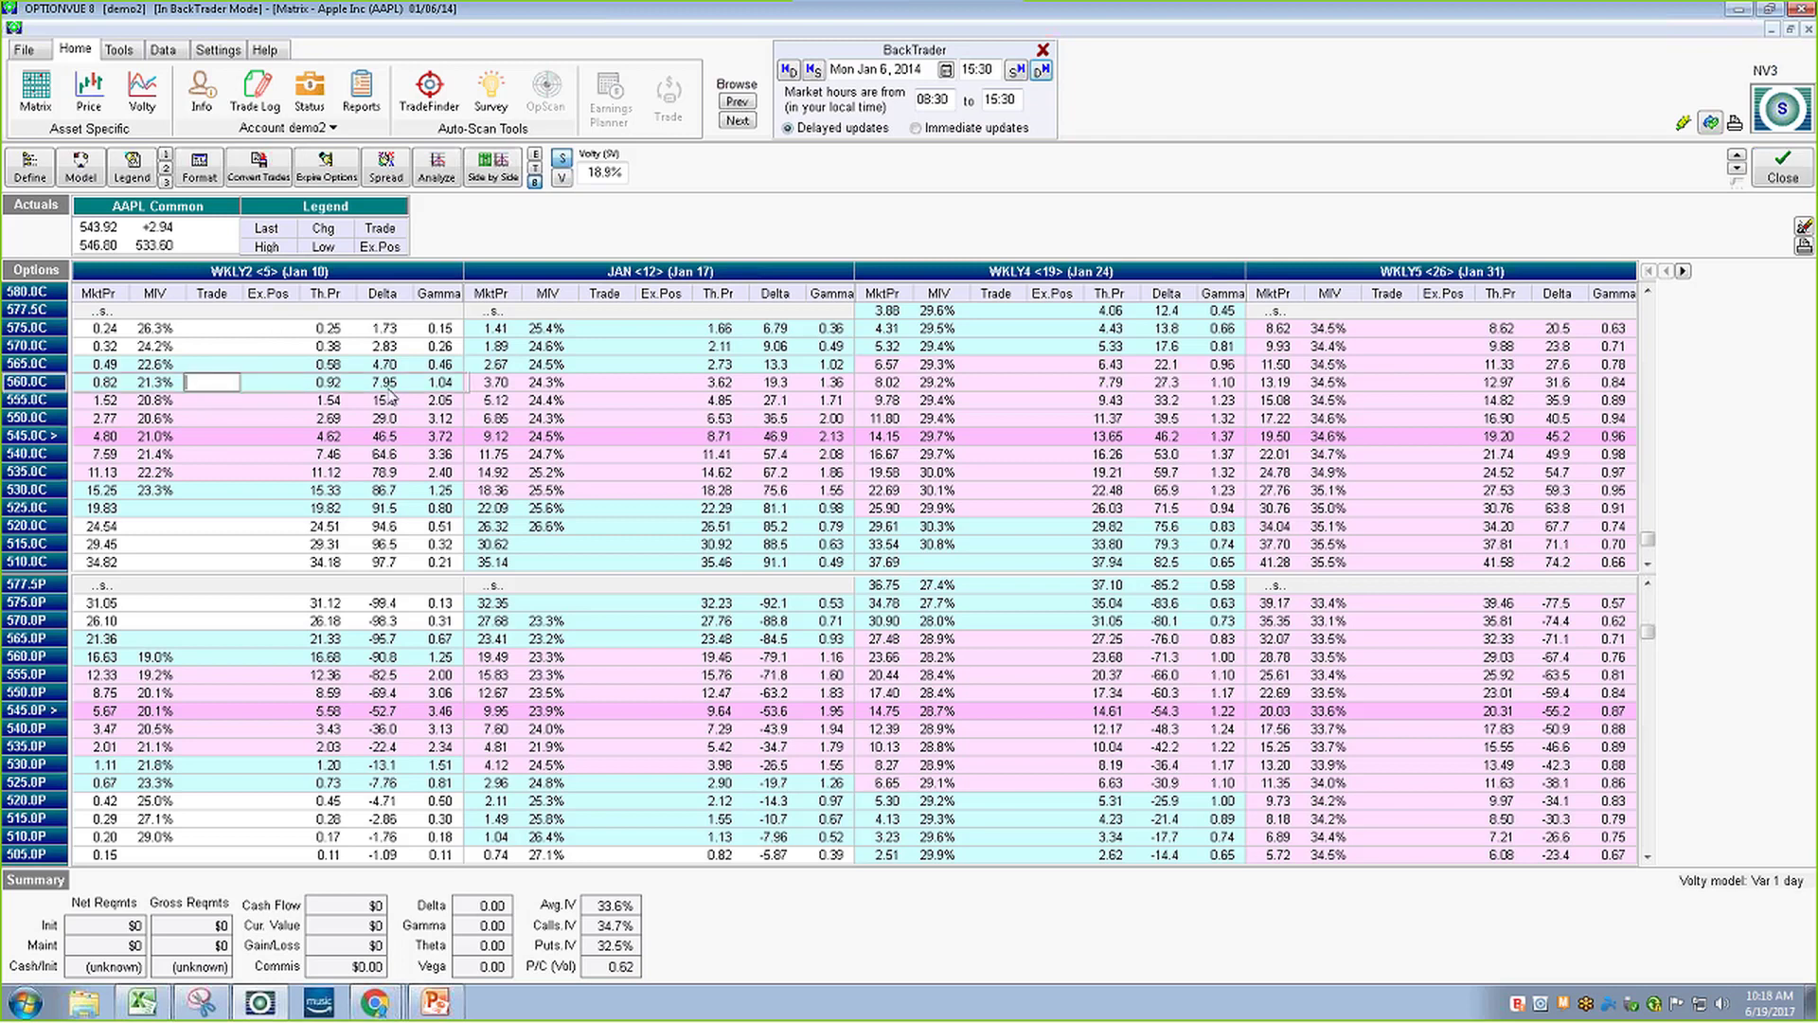
click(598, 401)
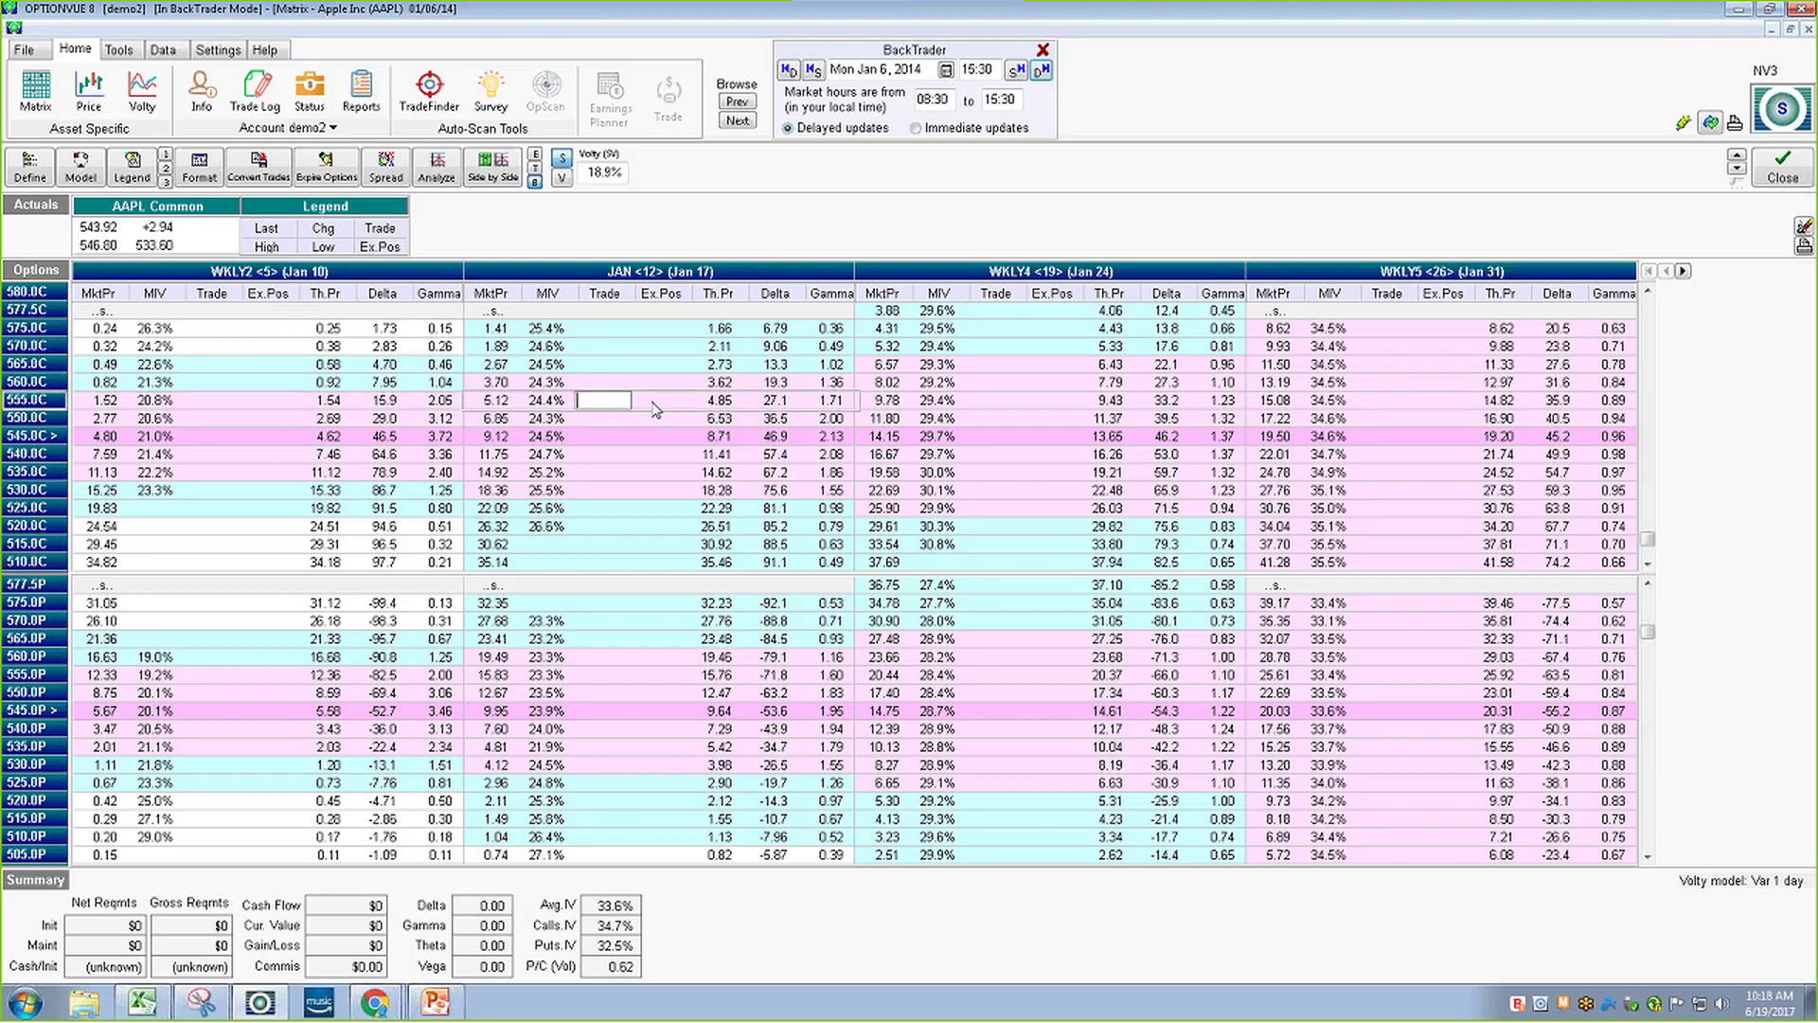
text(5)
key(Return)
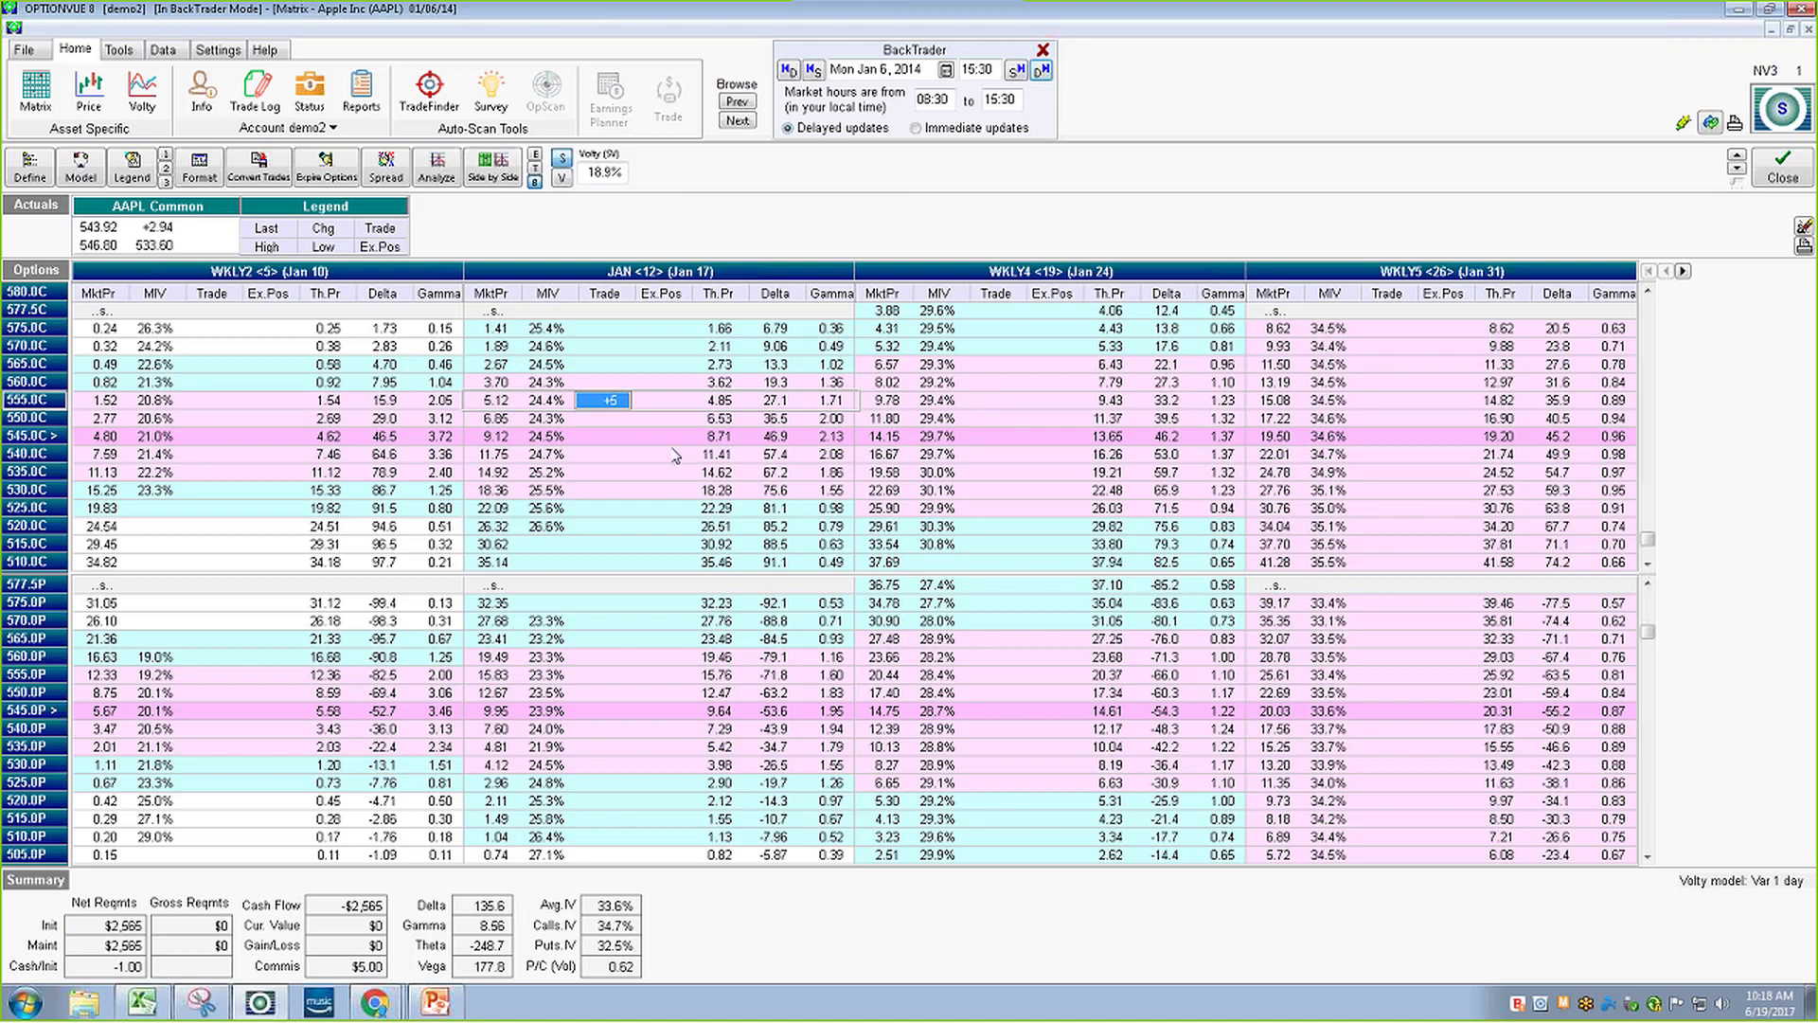
Sell 5 JAN 565 calls to complete the spread
click(608, 366)
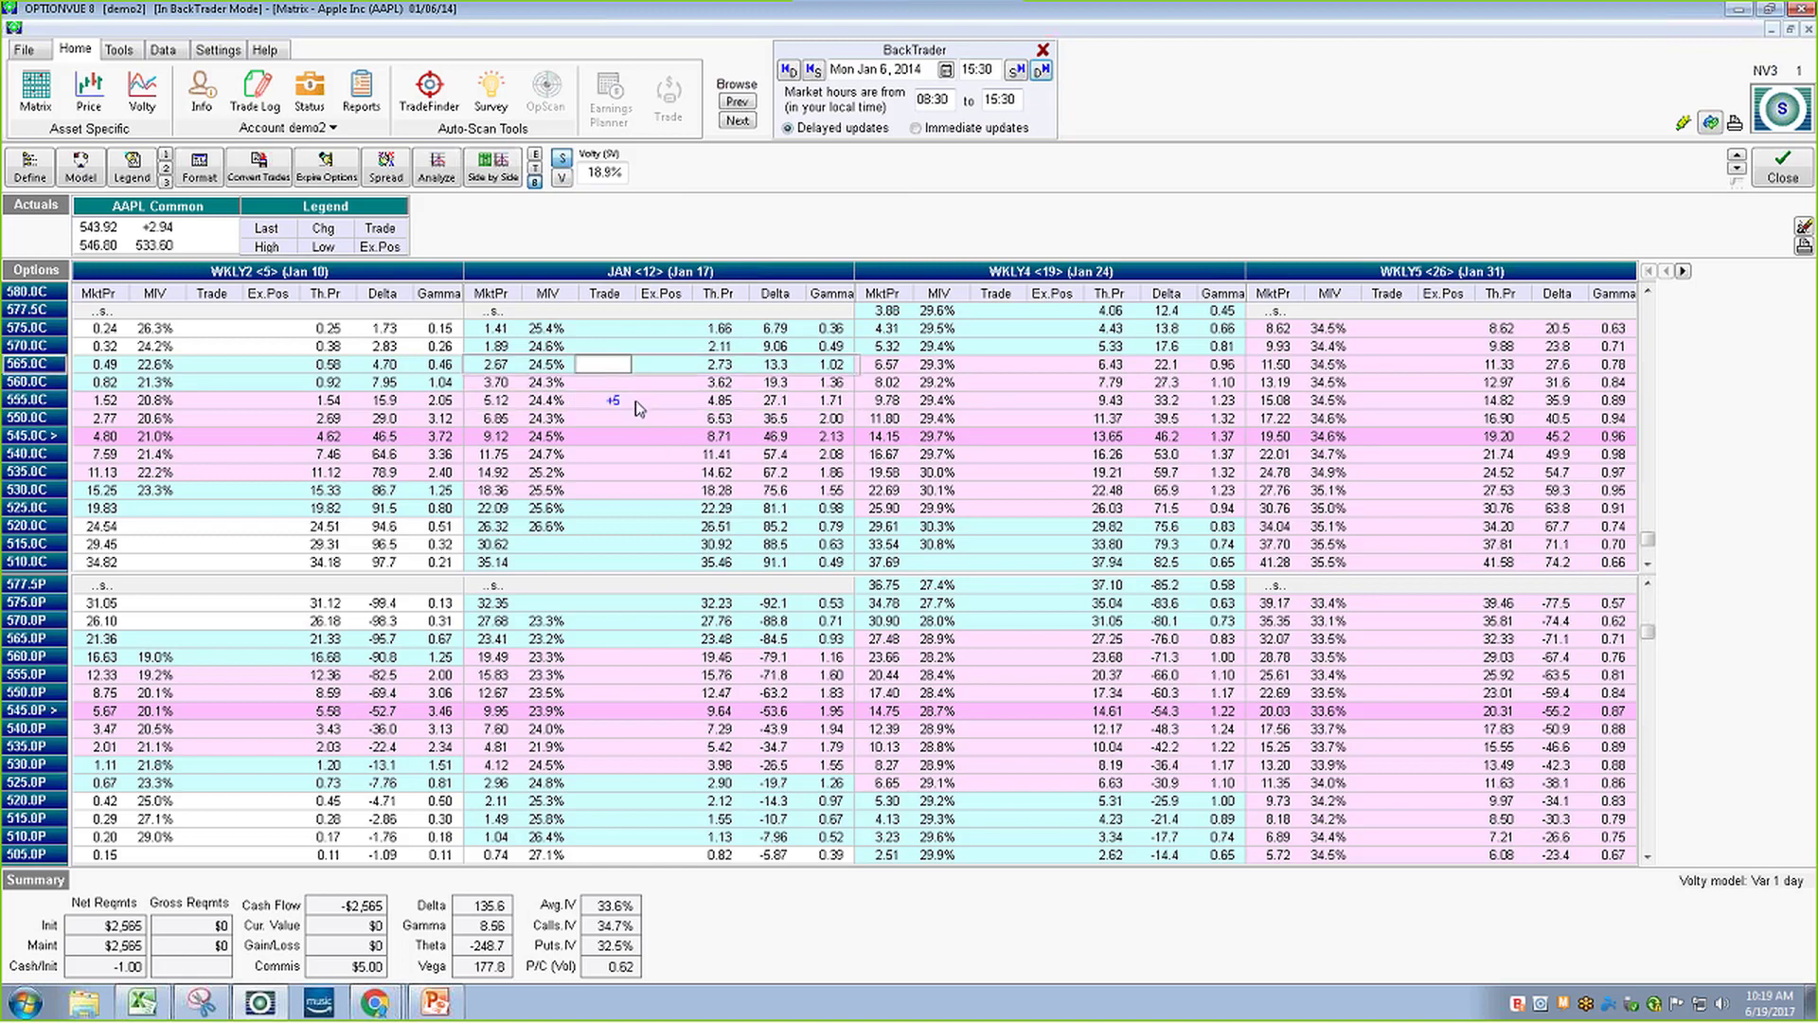
text(-5)
key(Return)
click(615, 437)
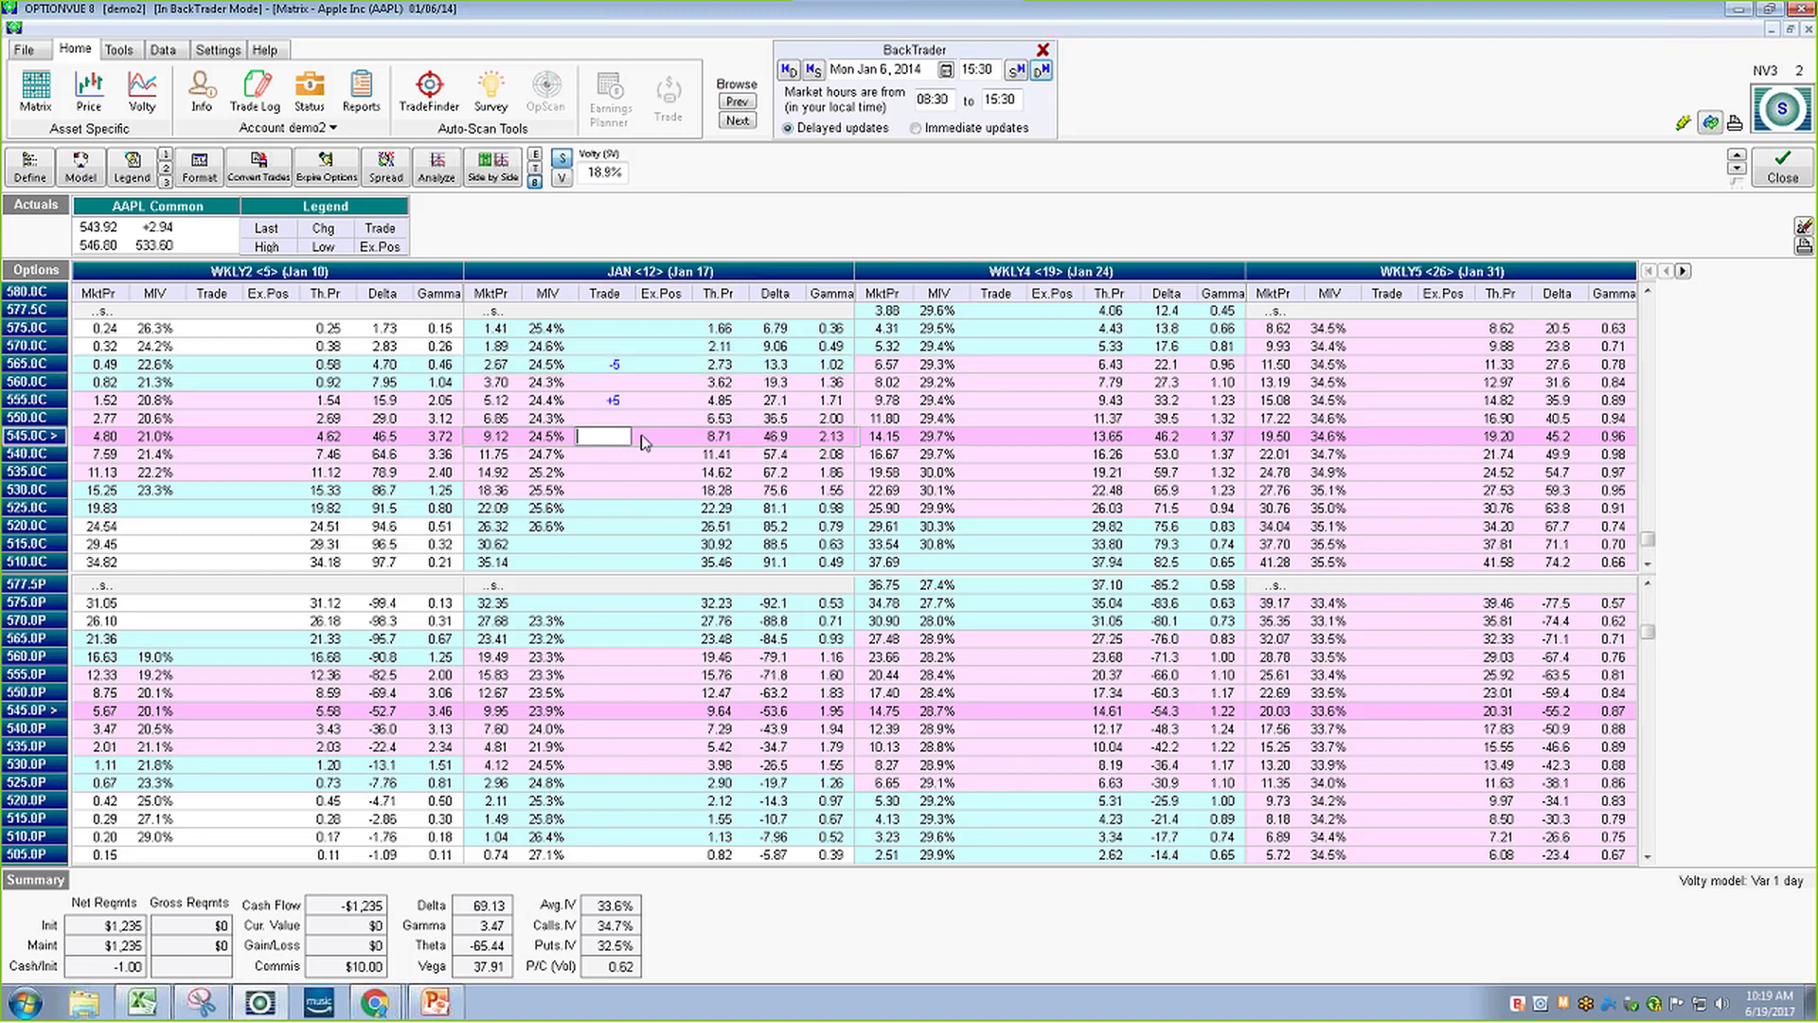
Convert the 555/565 call spread trades into positions and review the Trade Log
click(255, 173)
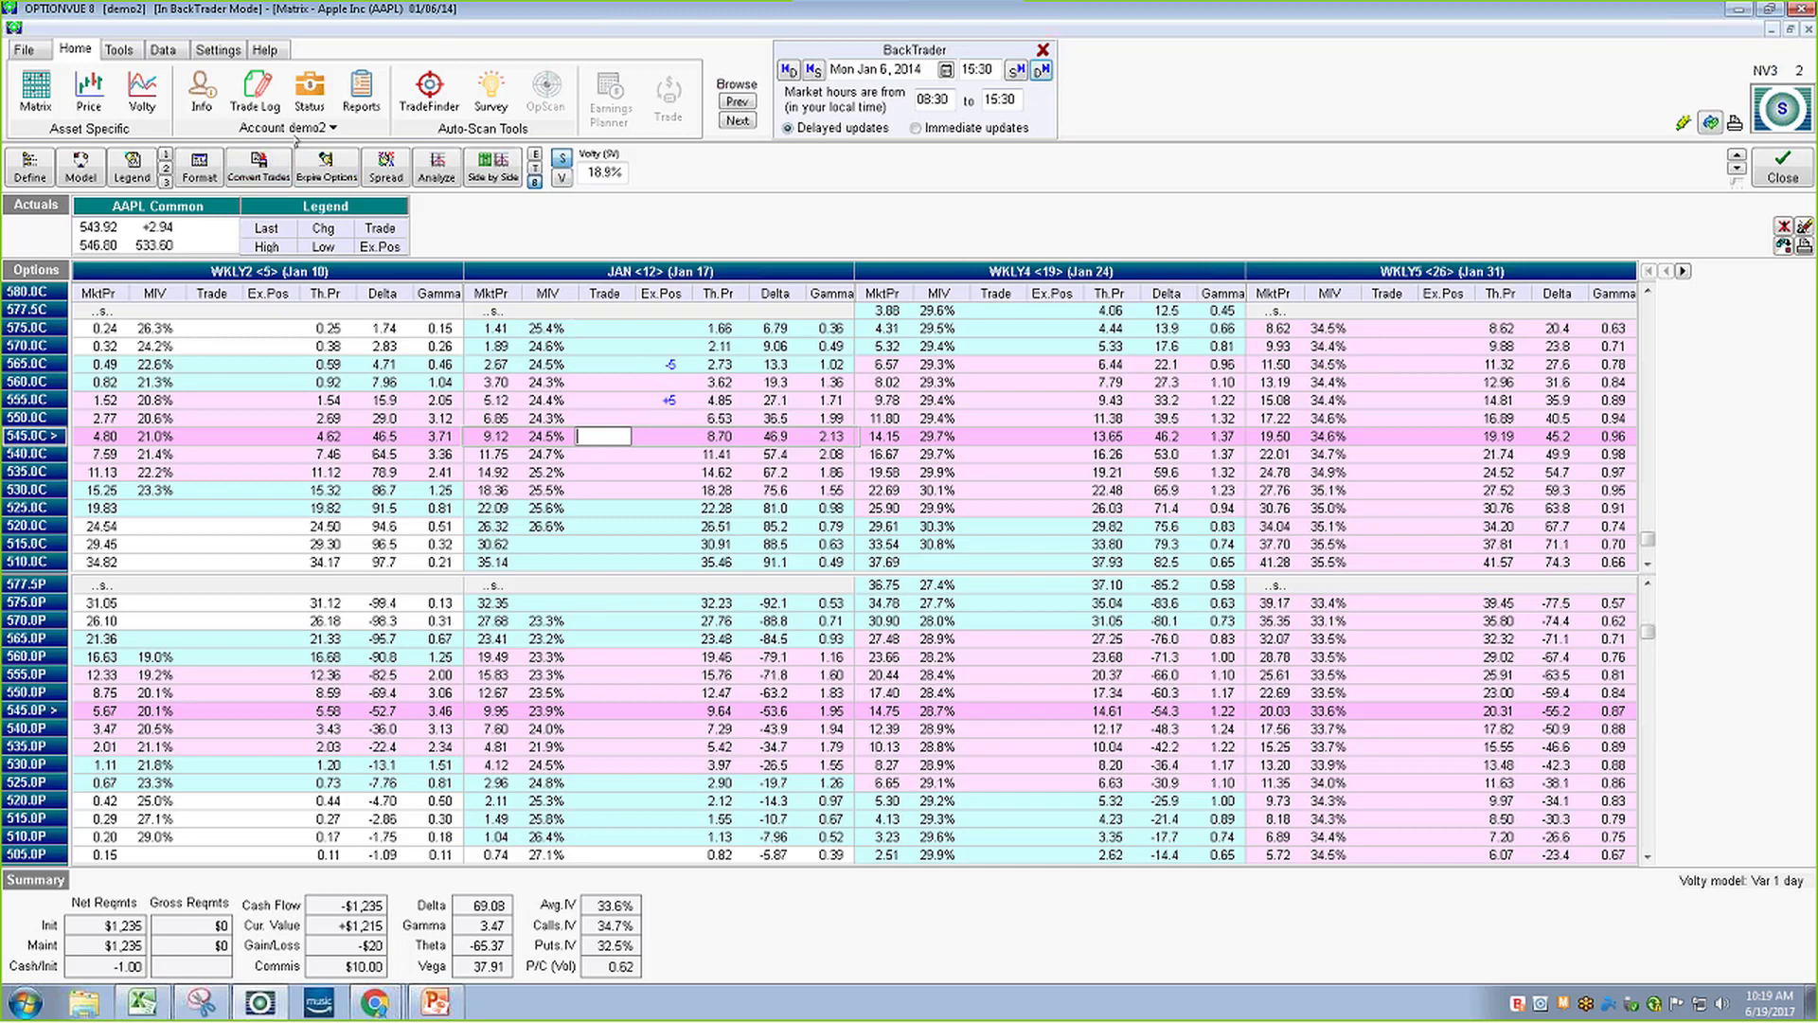
click(259, 112)
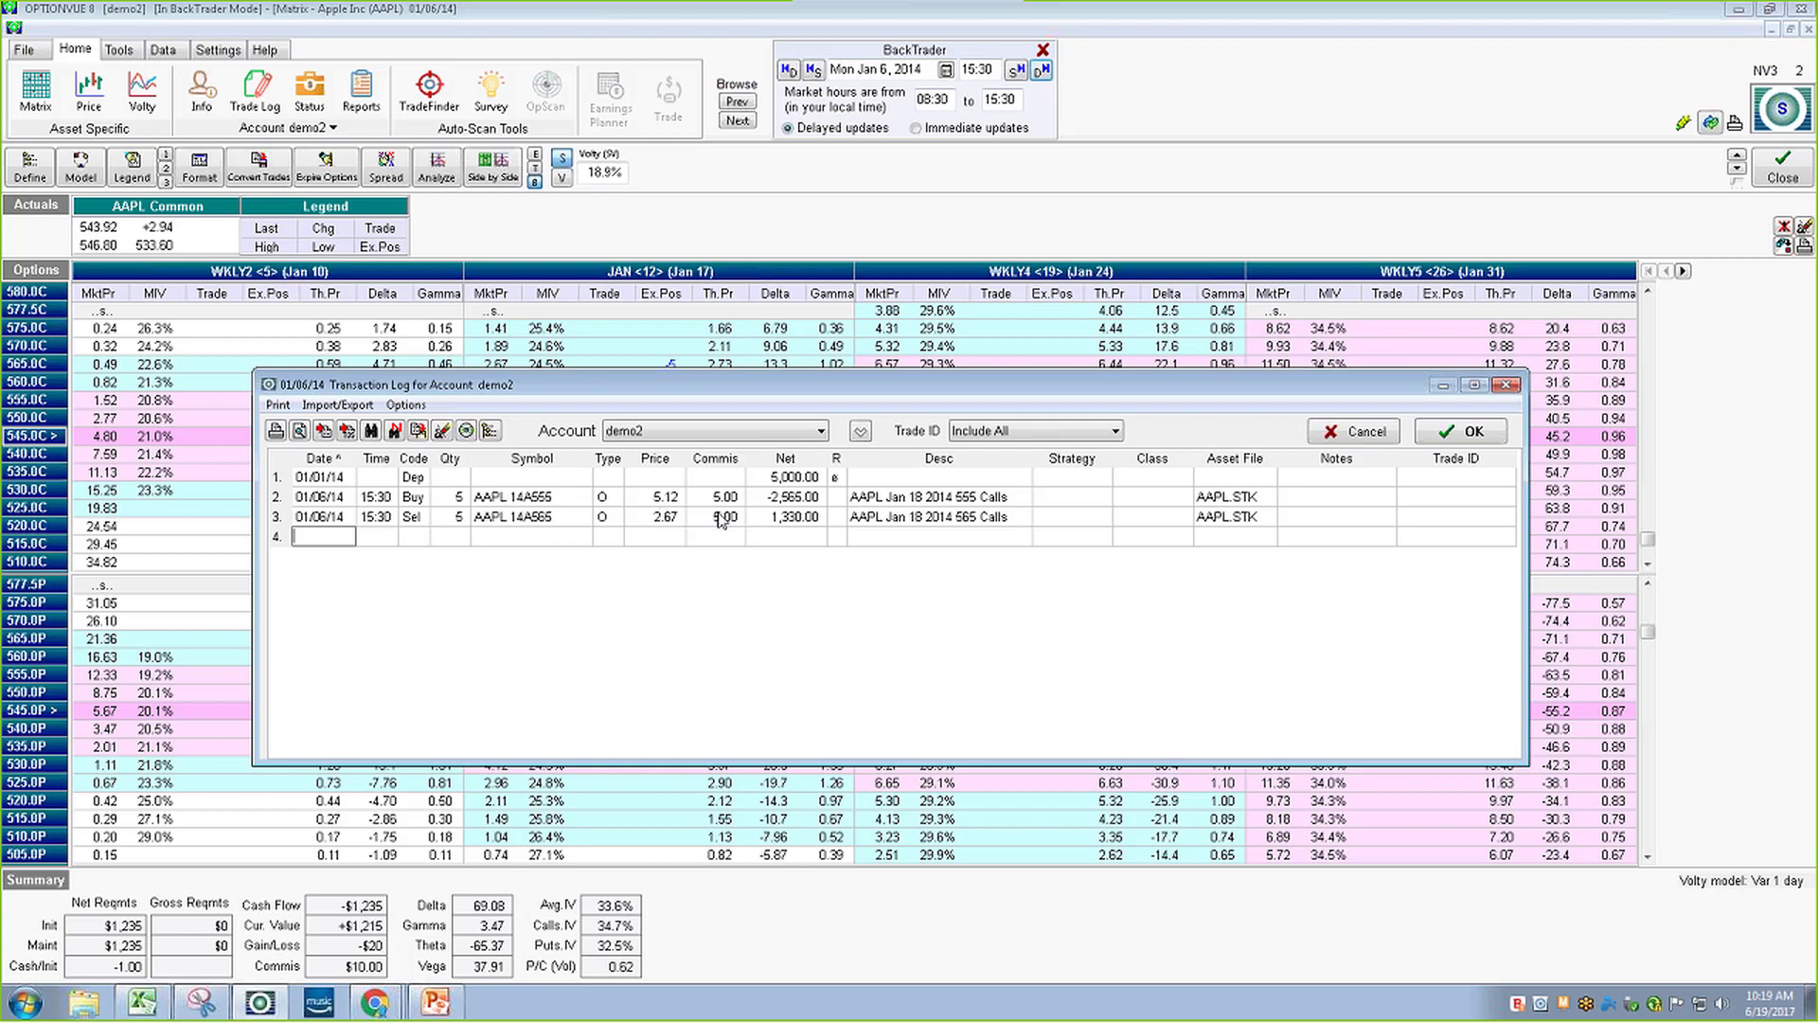
click(1474, 431)
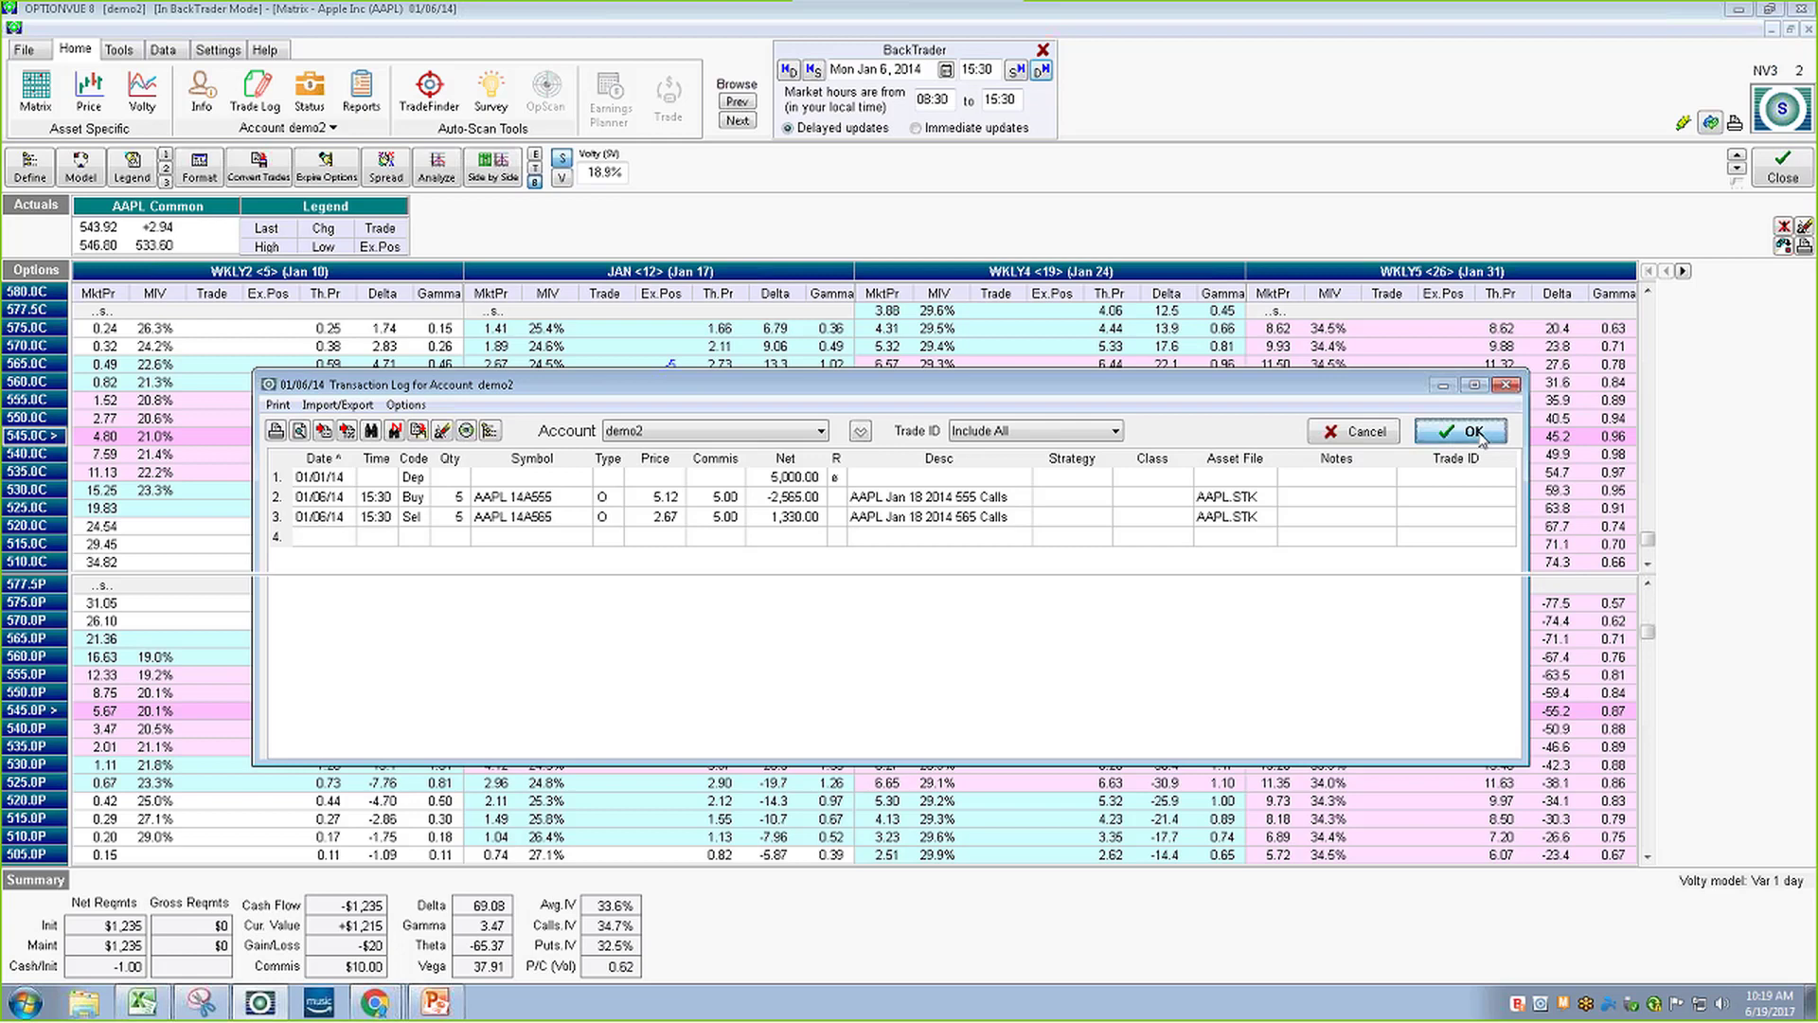
Review the account information and show the spread's profit/loss graph
click(214, 99)
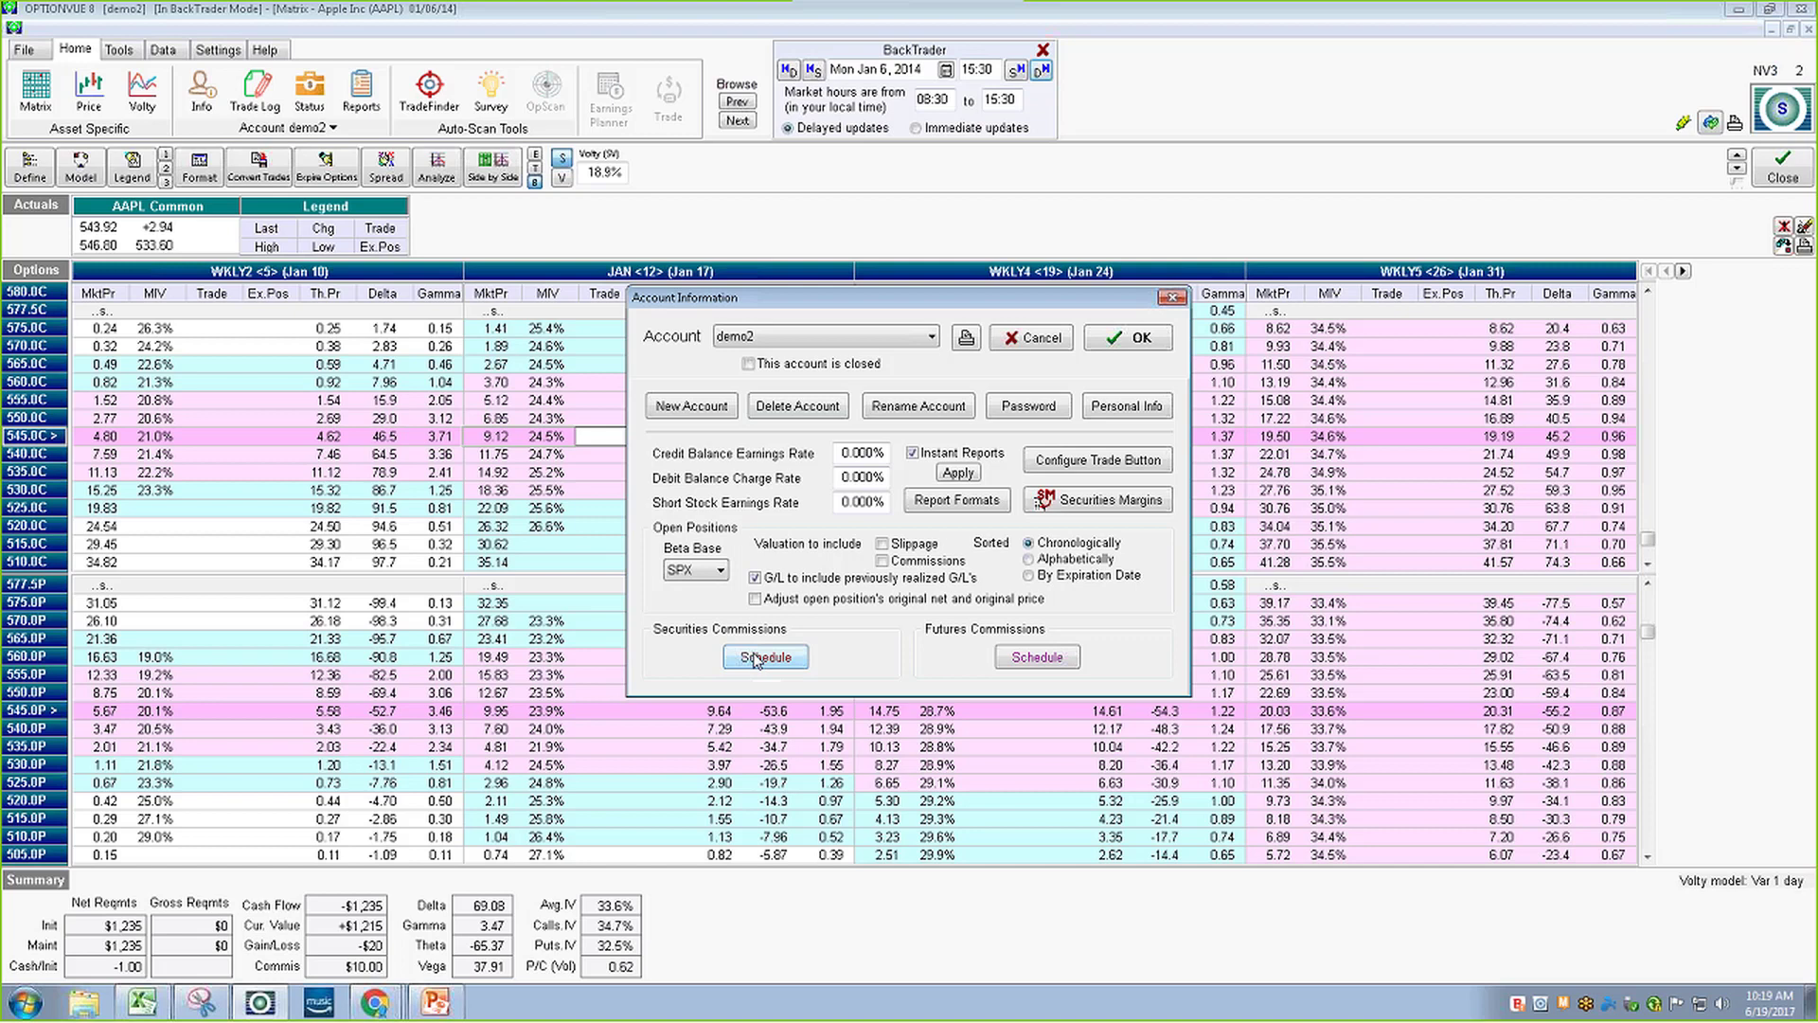
click(1142, 339)
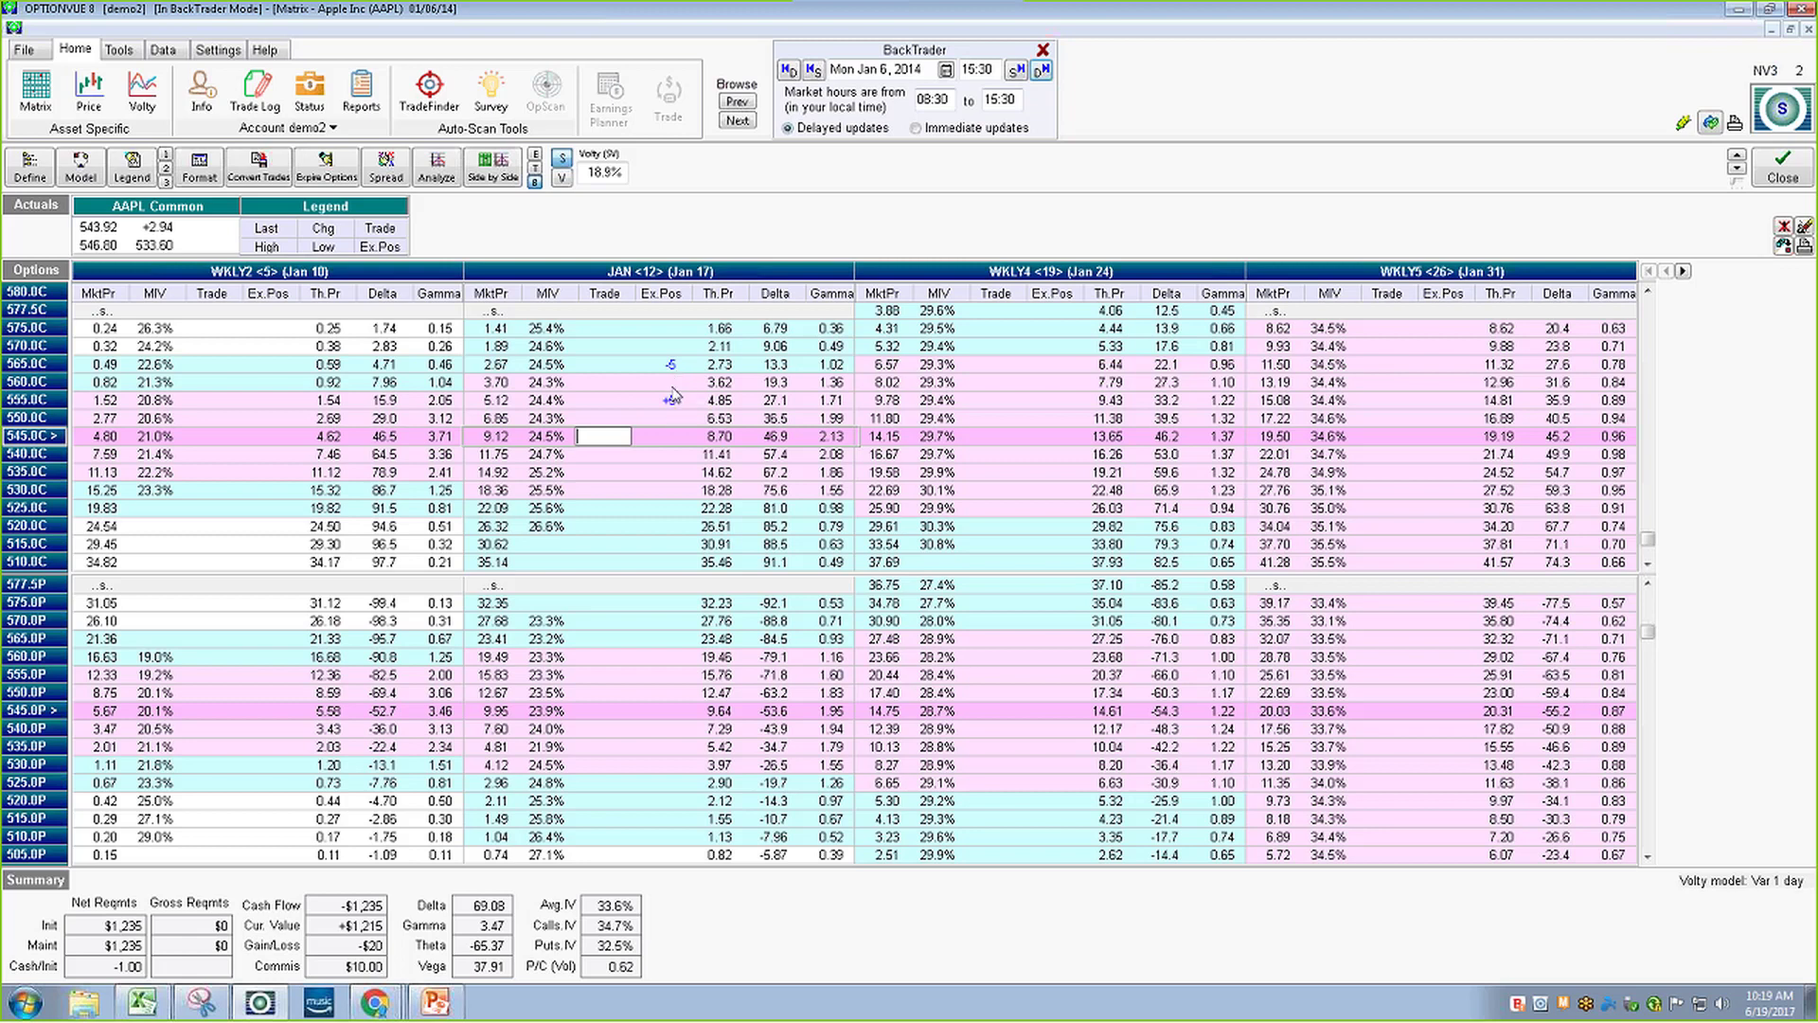
click(438, 168)
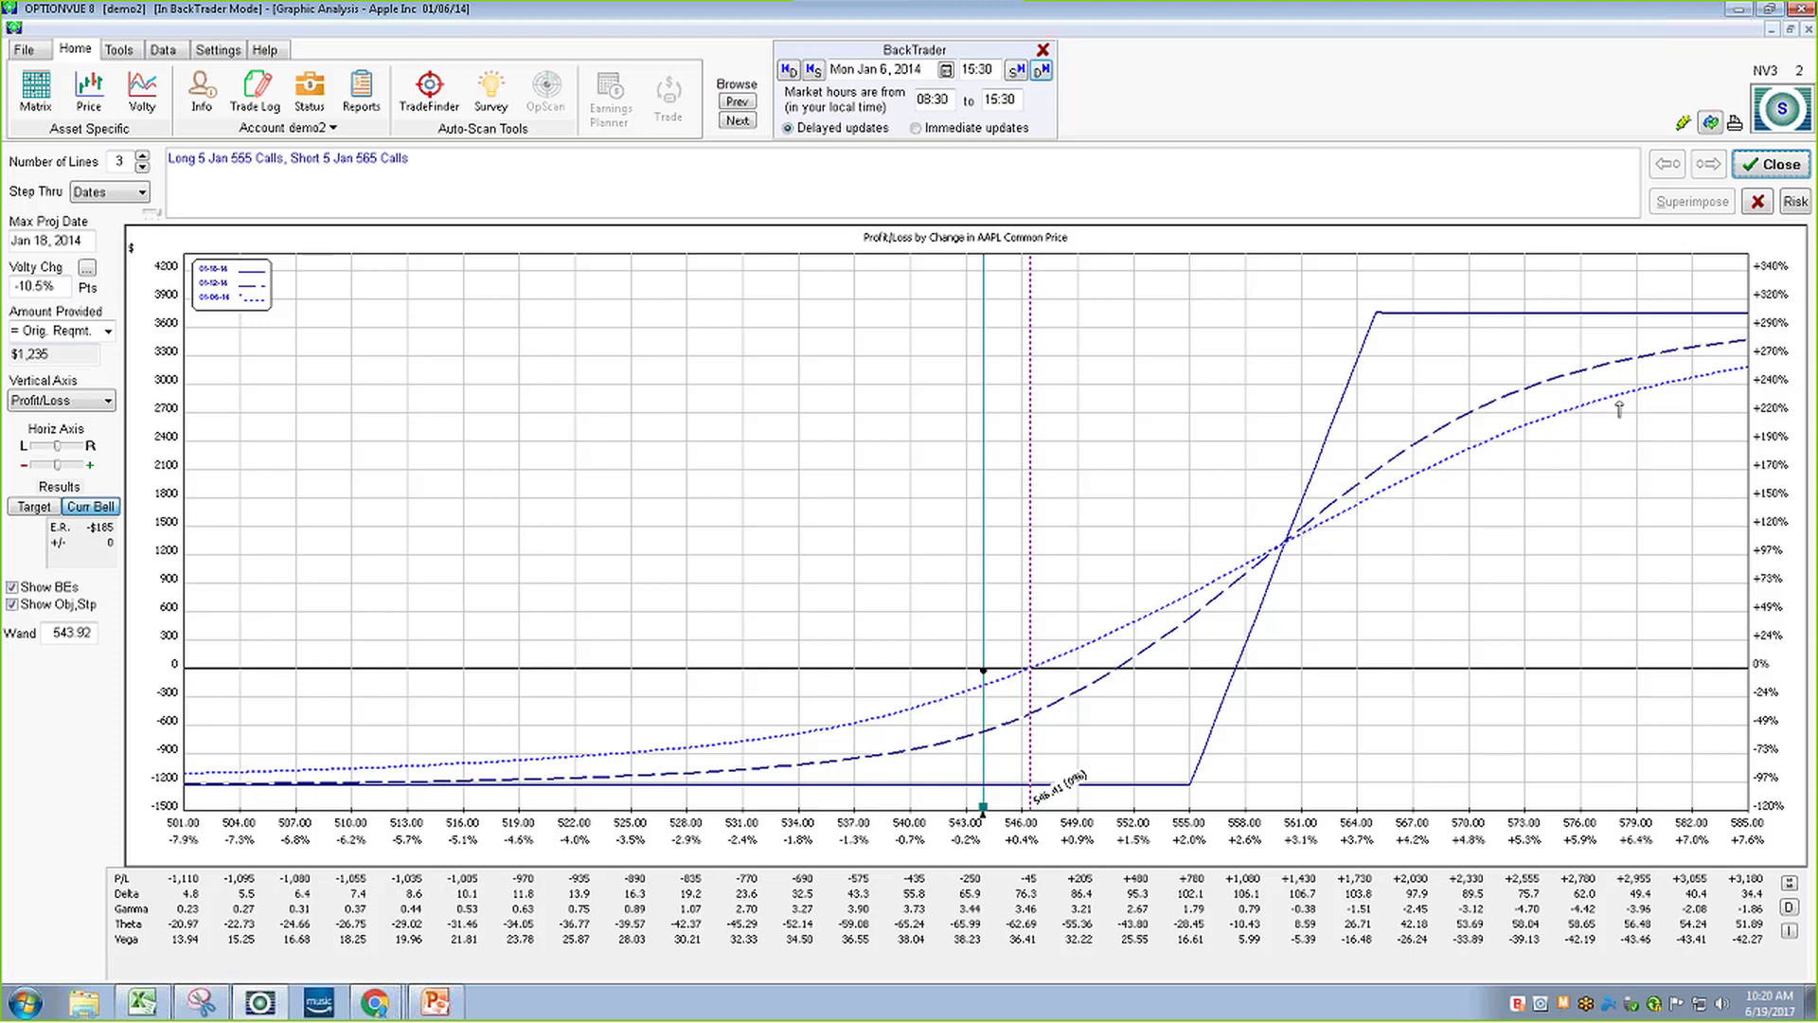
click(1776, 166)
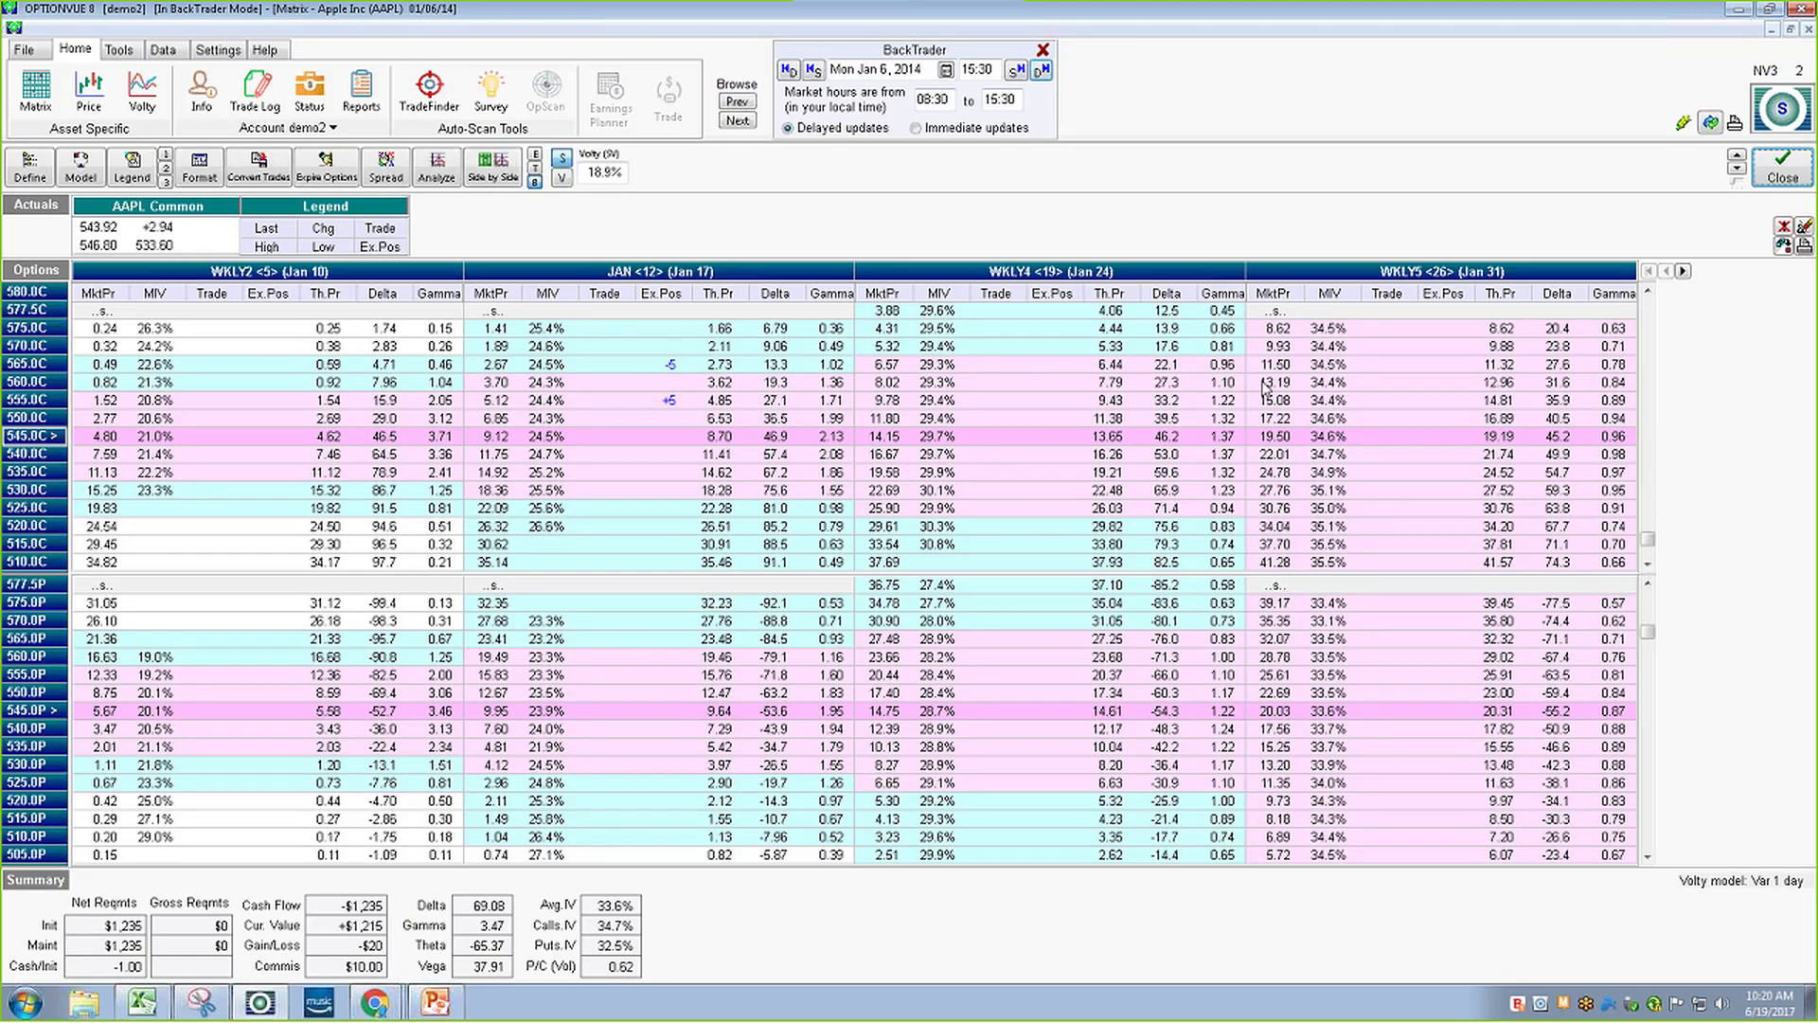
Resize the AAPL matrix, show the Jan 17 expiration, and graph the spread side by side
click(1042, 74)
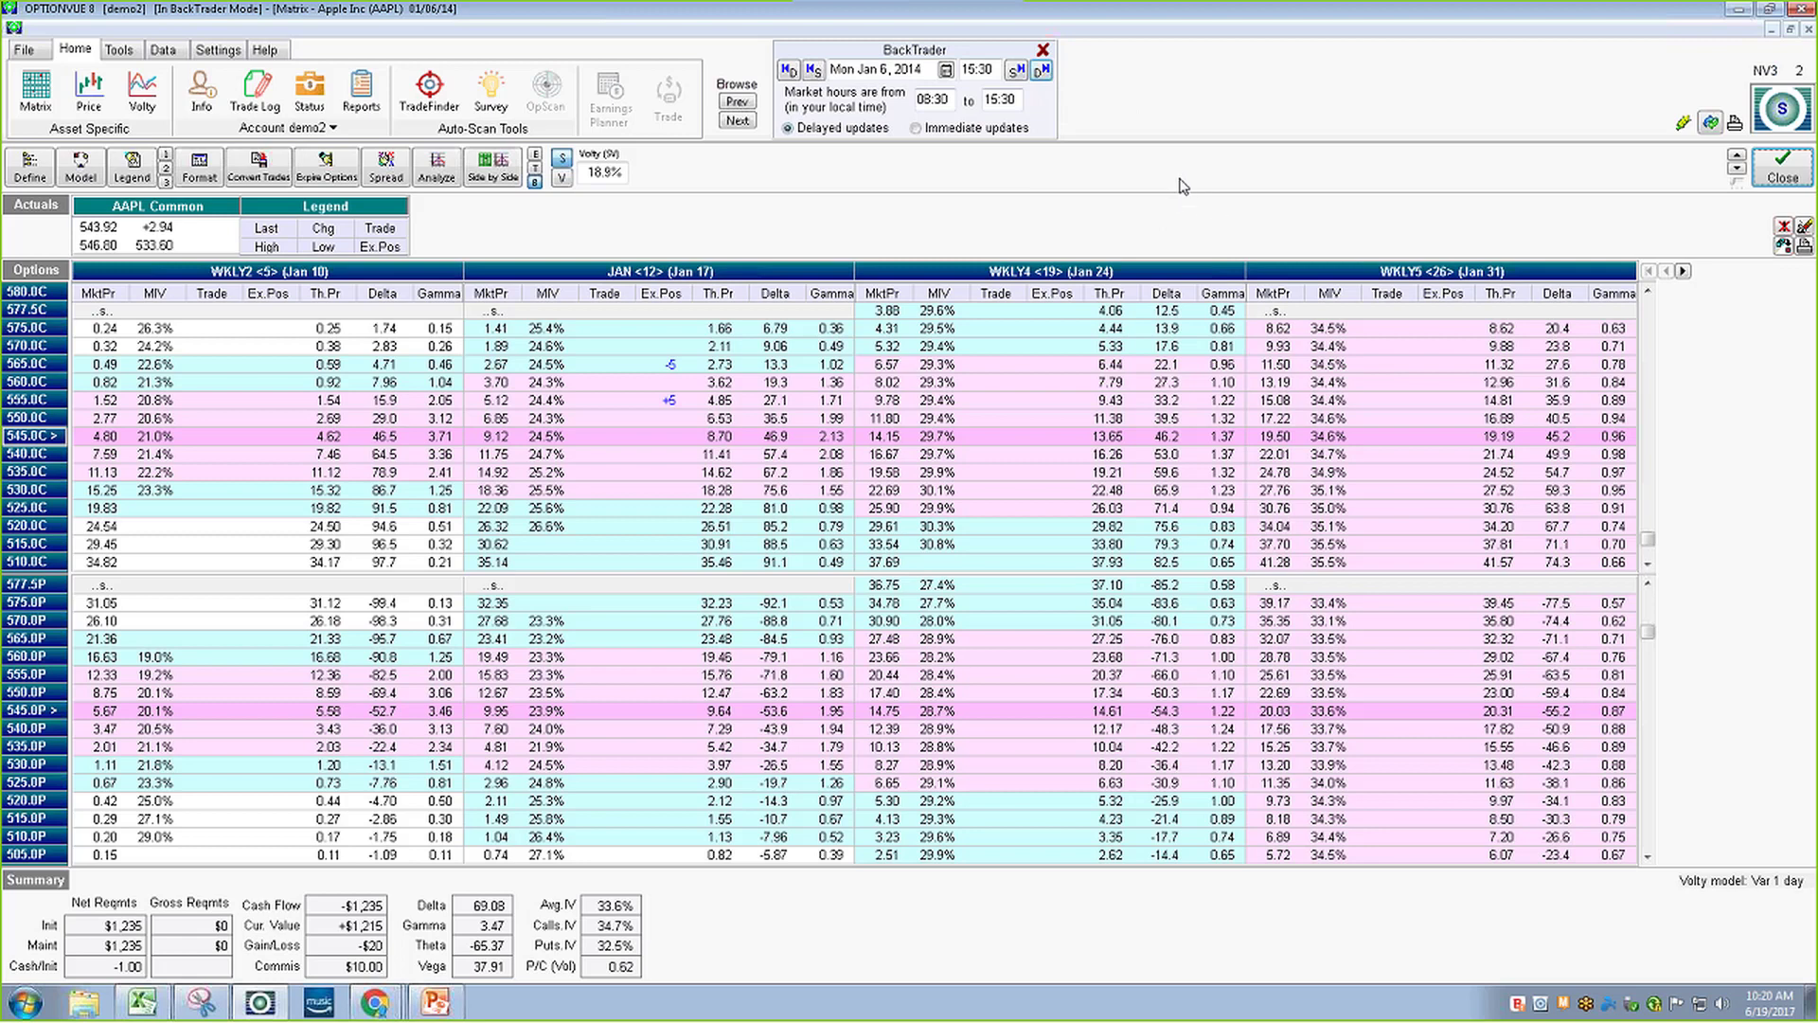
click(503, 174)
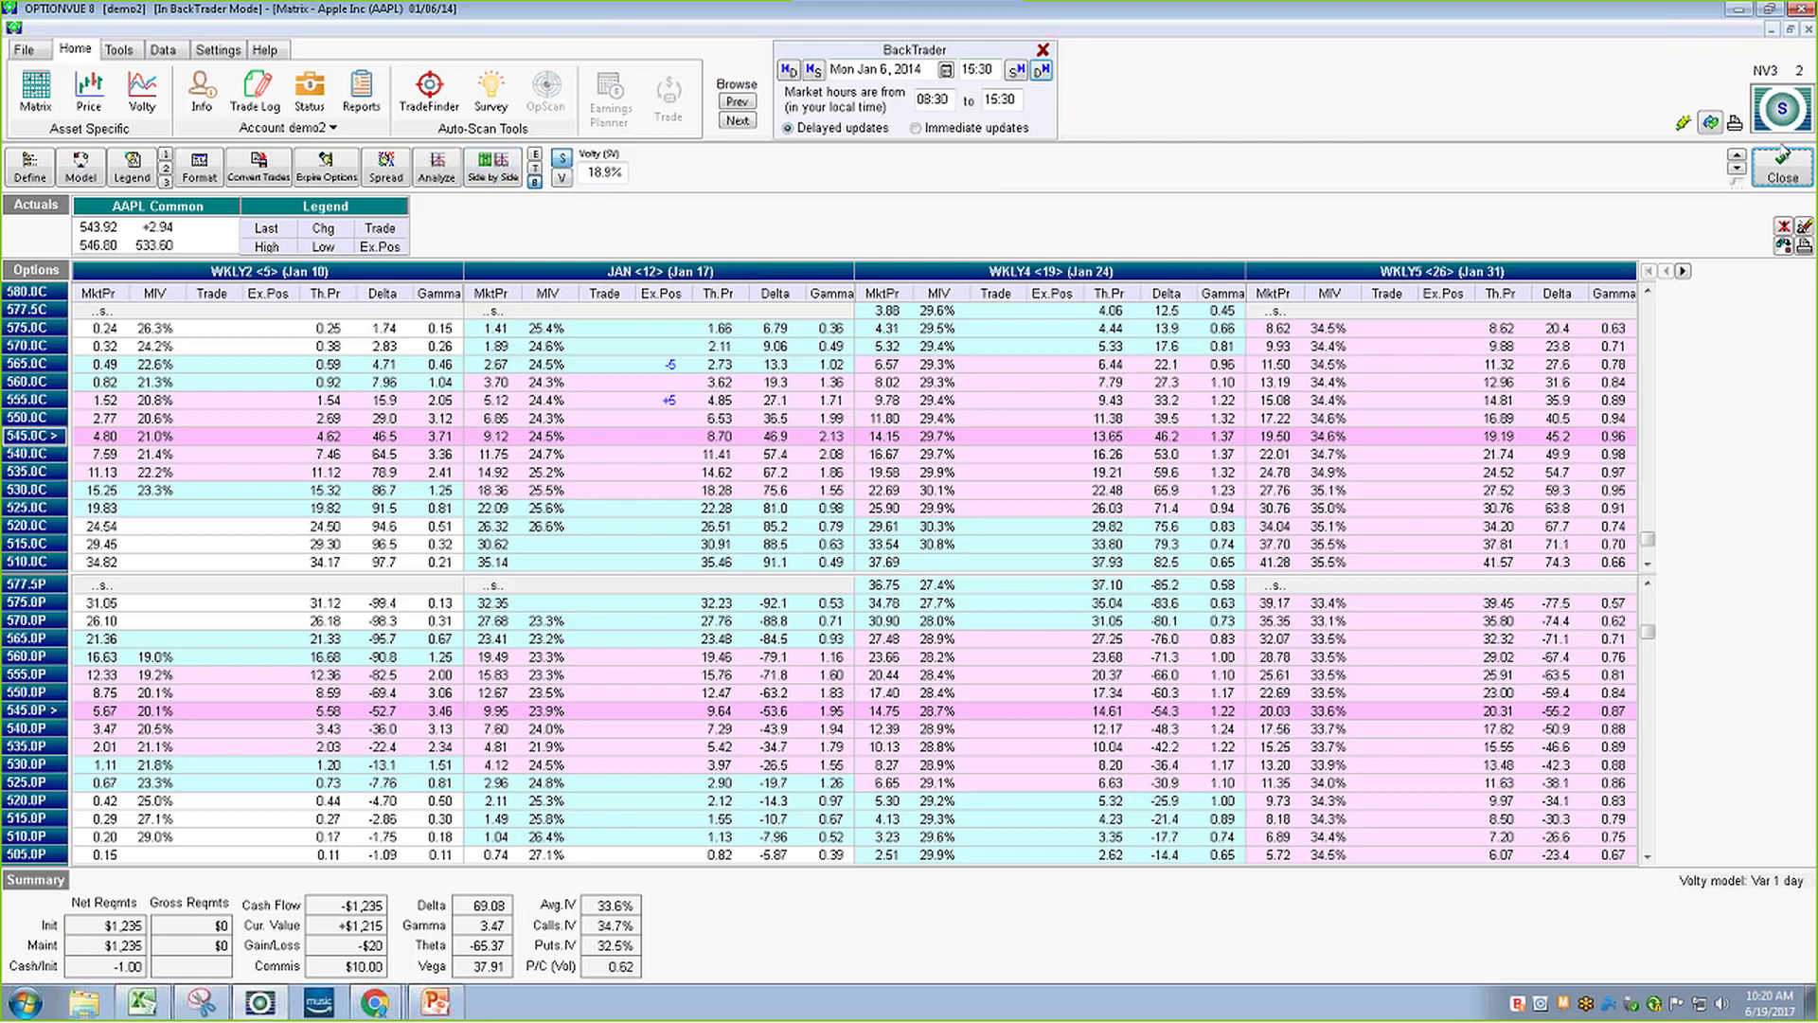
click(1790, 31)
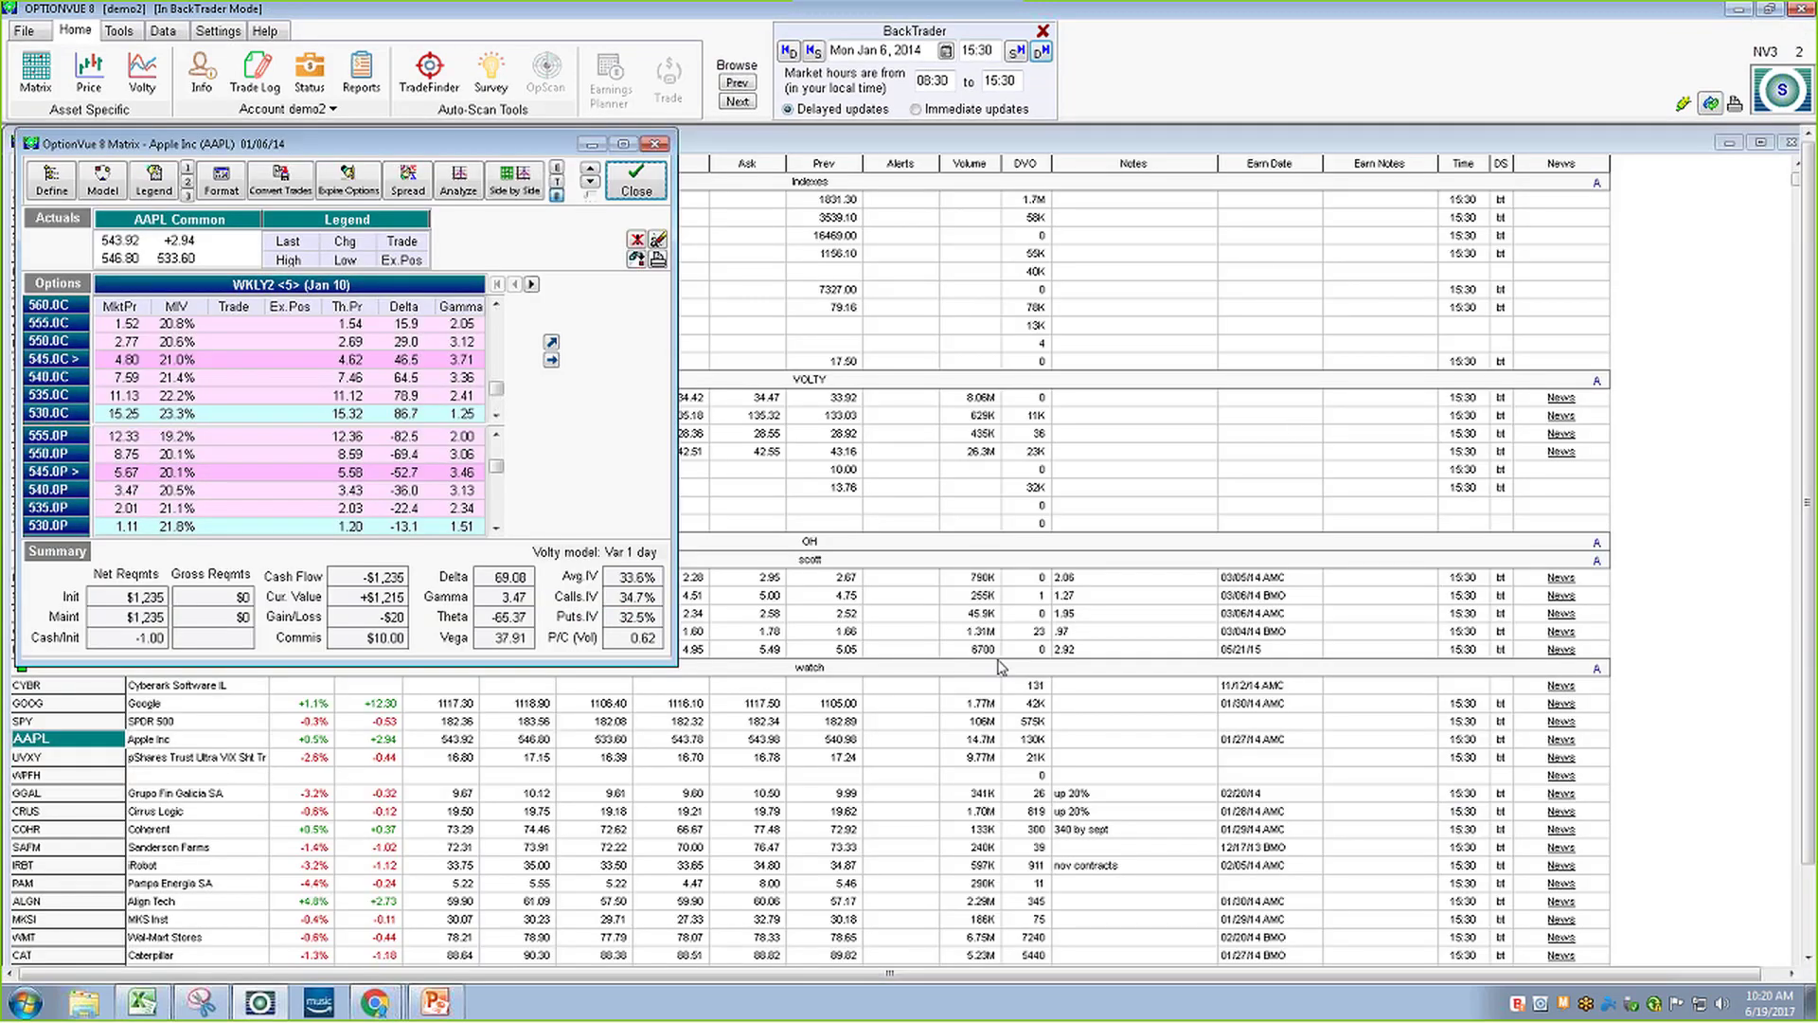
drag(676, 666, 857, 907)
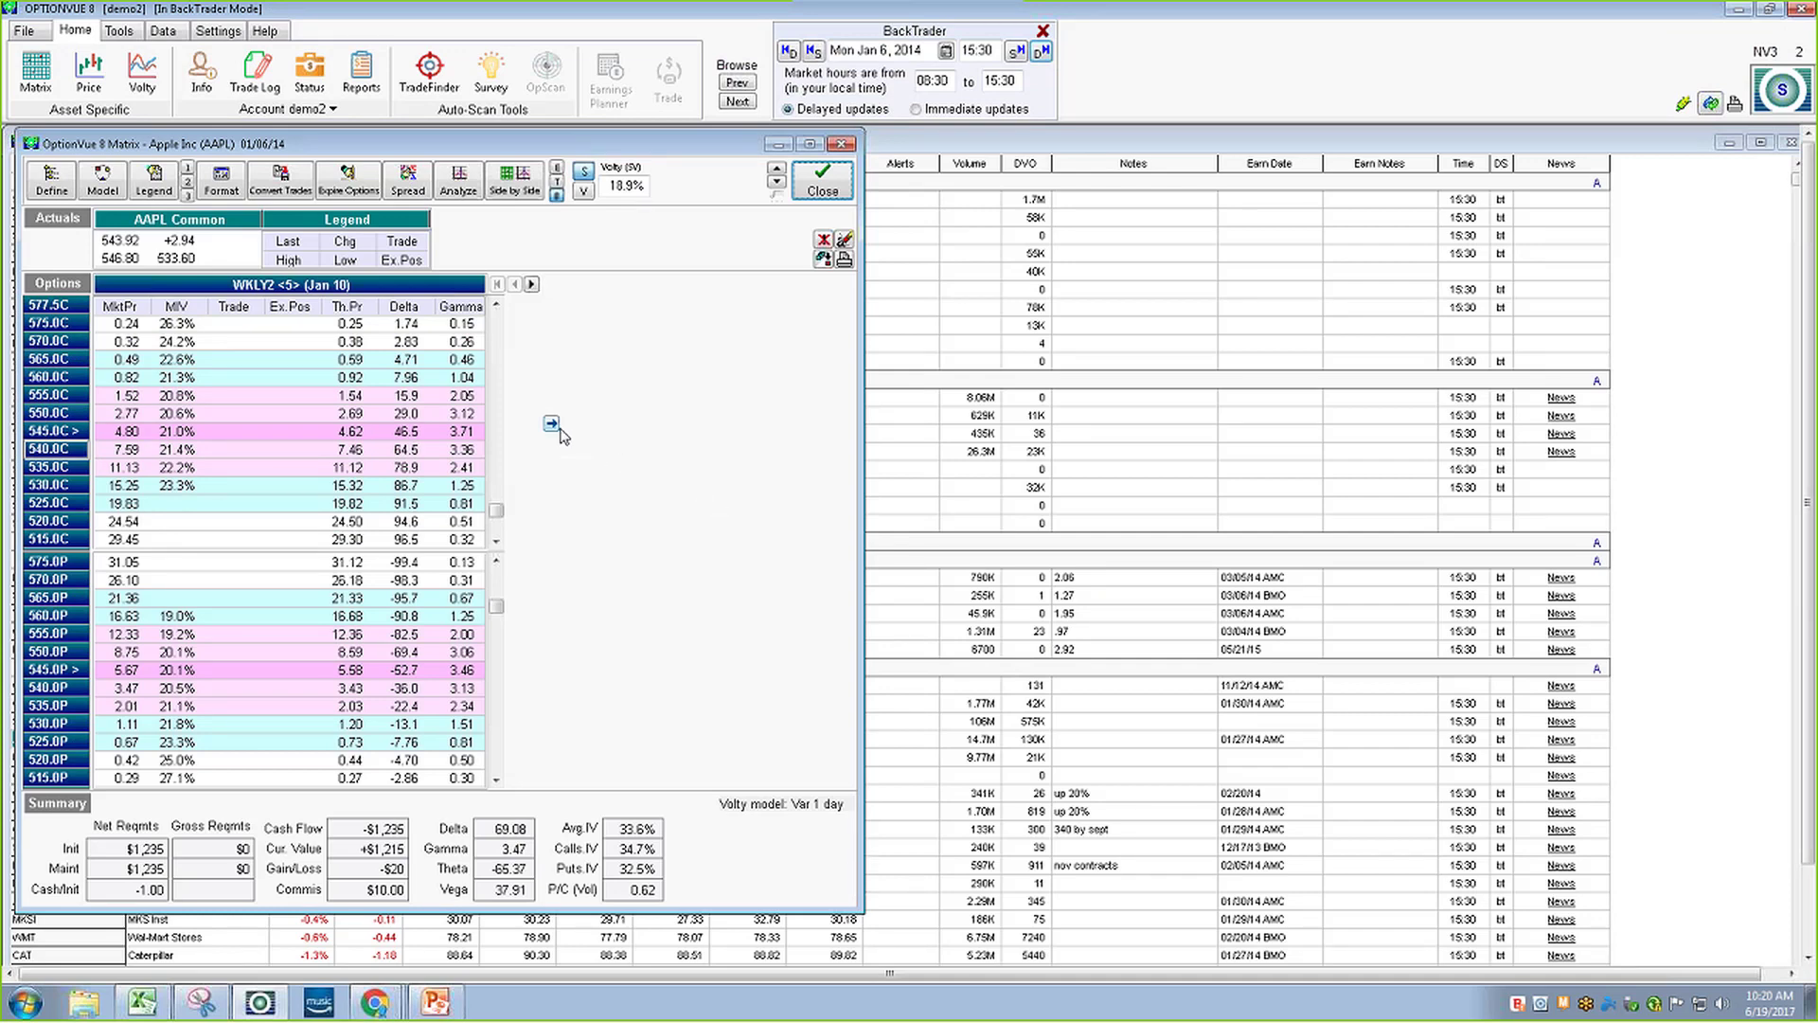
click(555, 431)
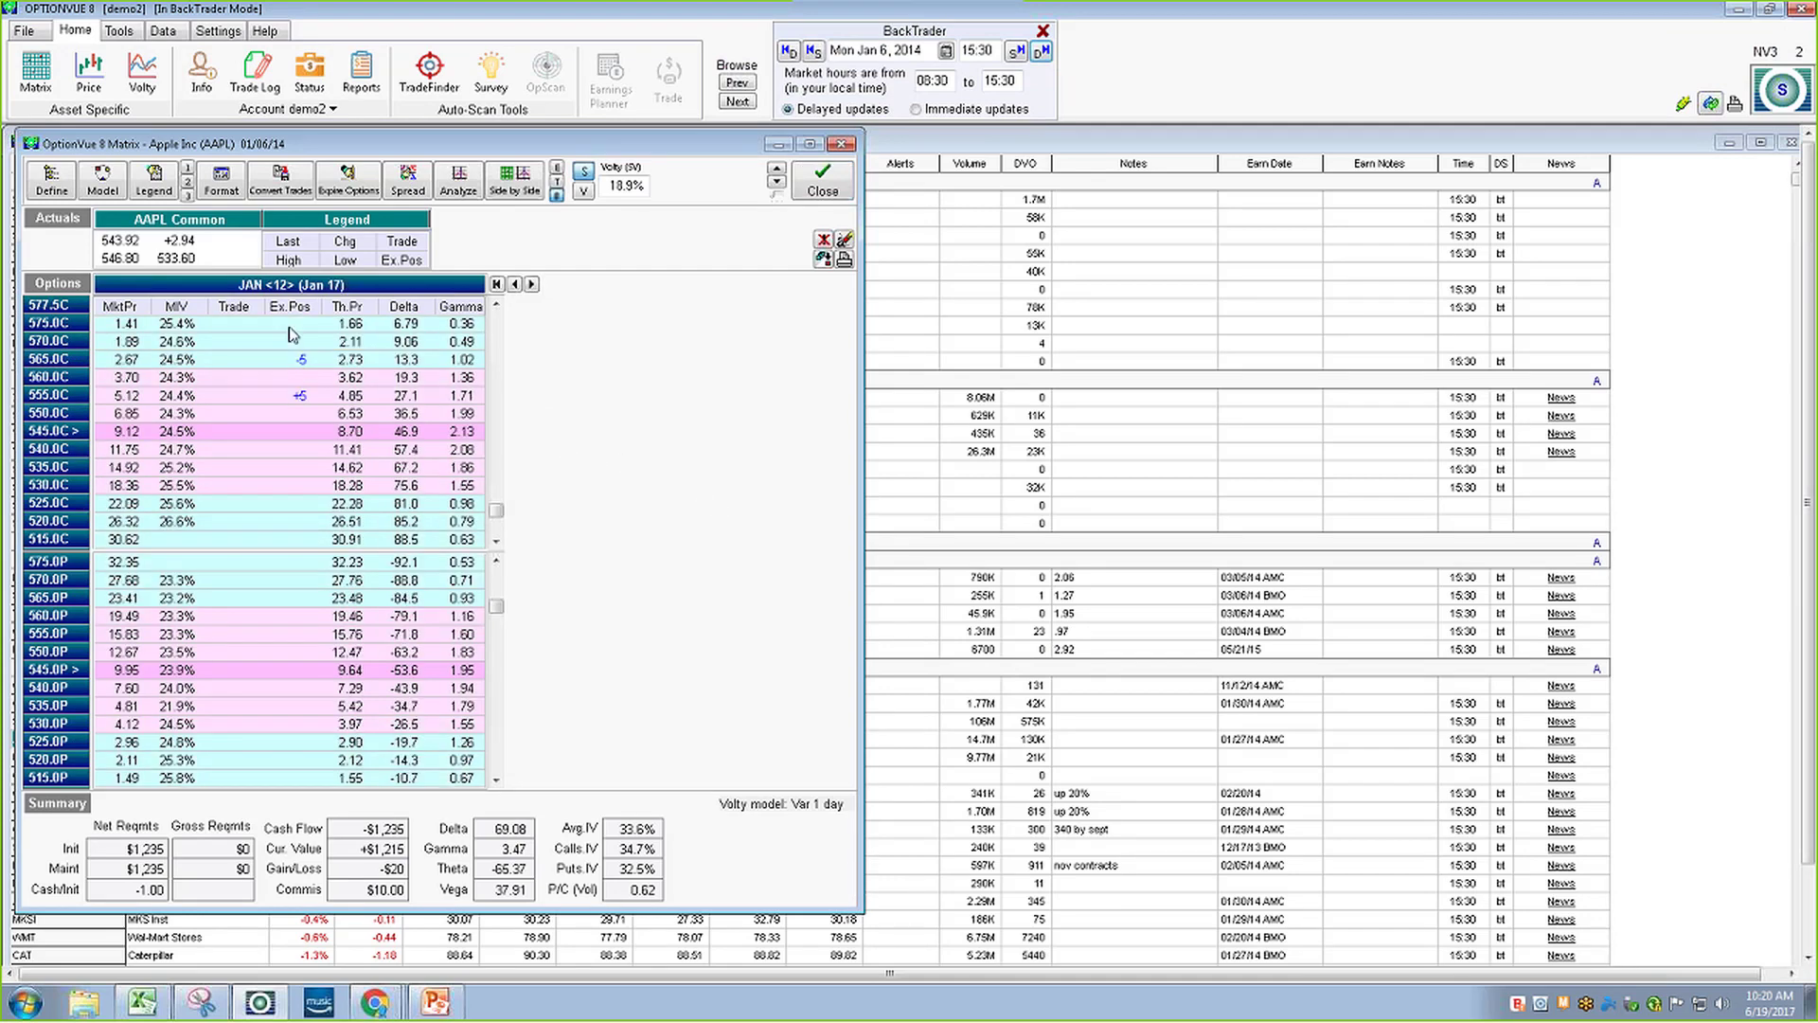
click(518, 185)
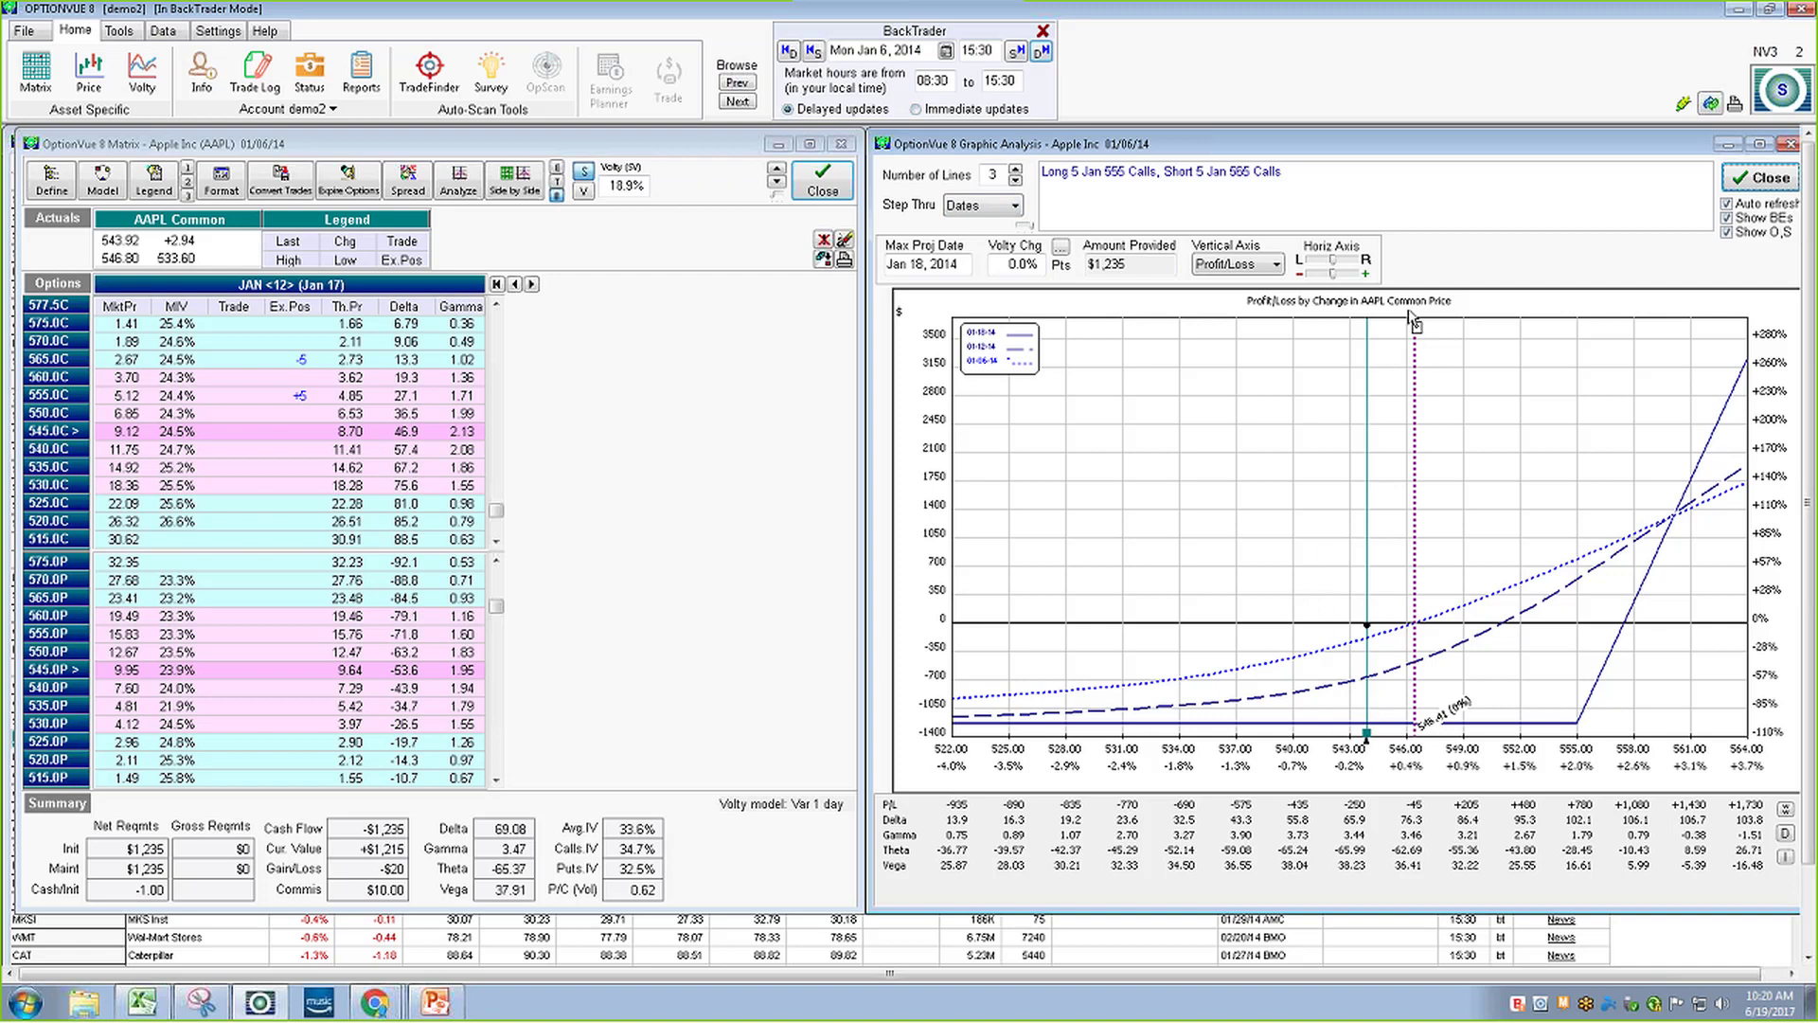
Advance the backtest to Tue Jan 14, 2014, show higher call strikes, and create closing trades
click(1041, 51)
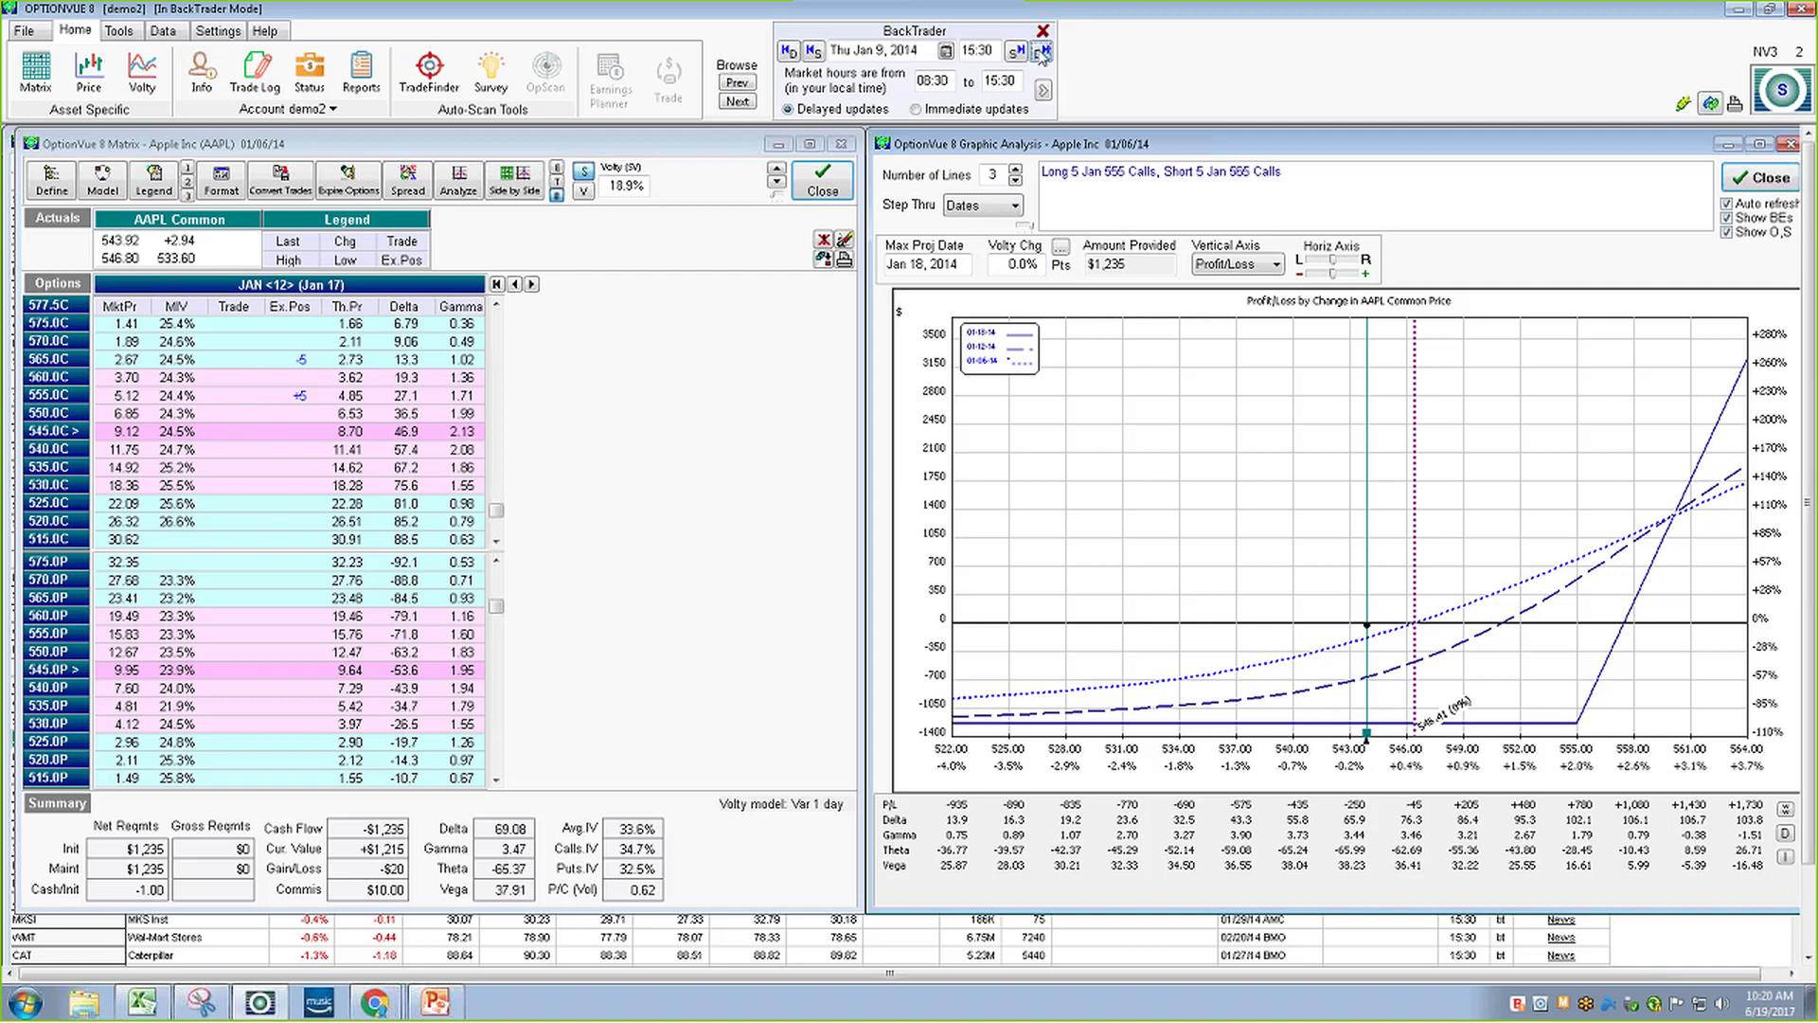
click(1041, 51)
click(1041, 51)
click(1041, 51)
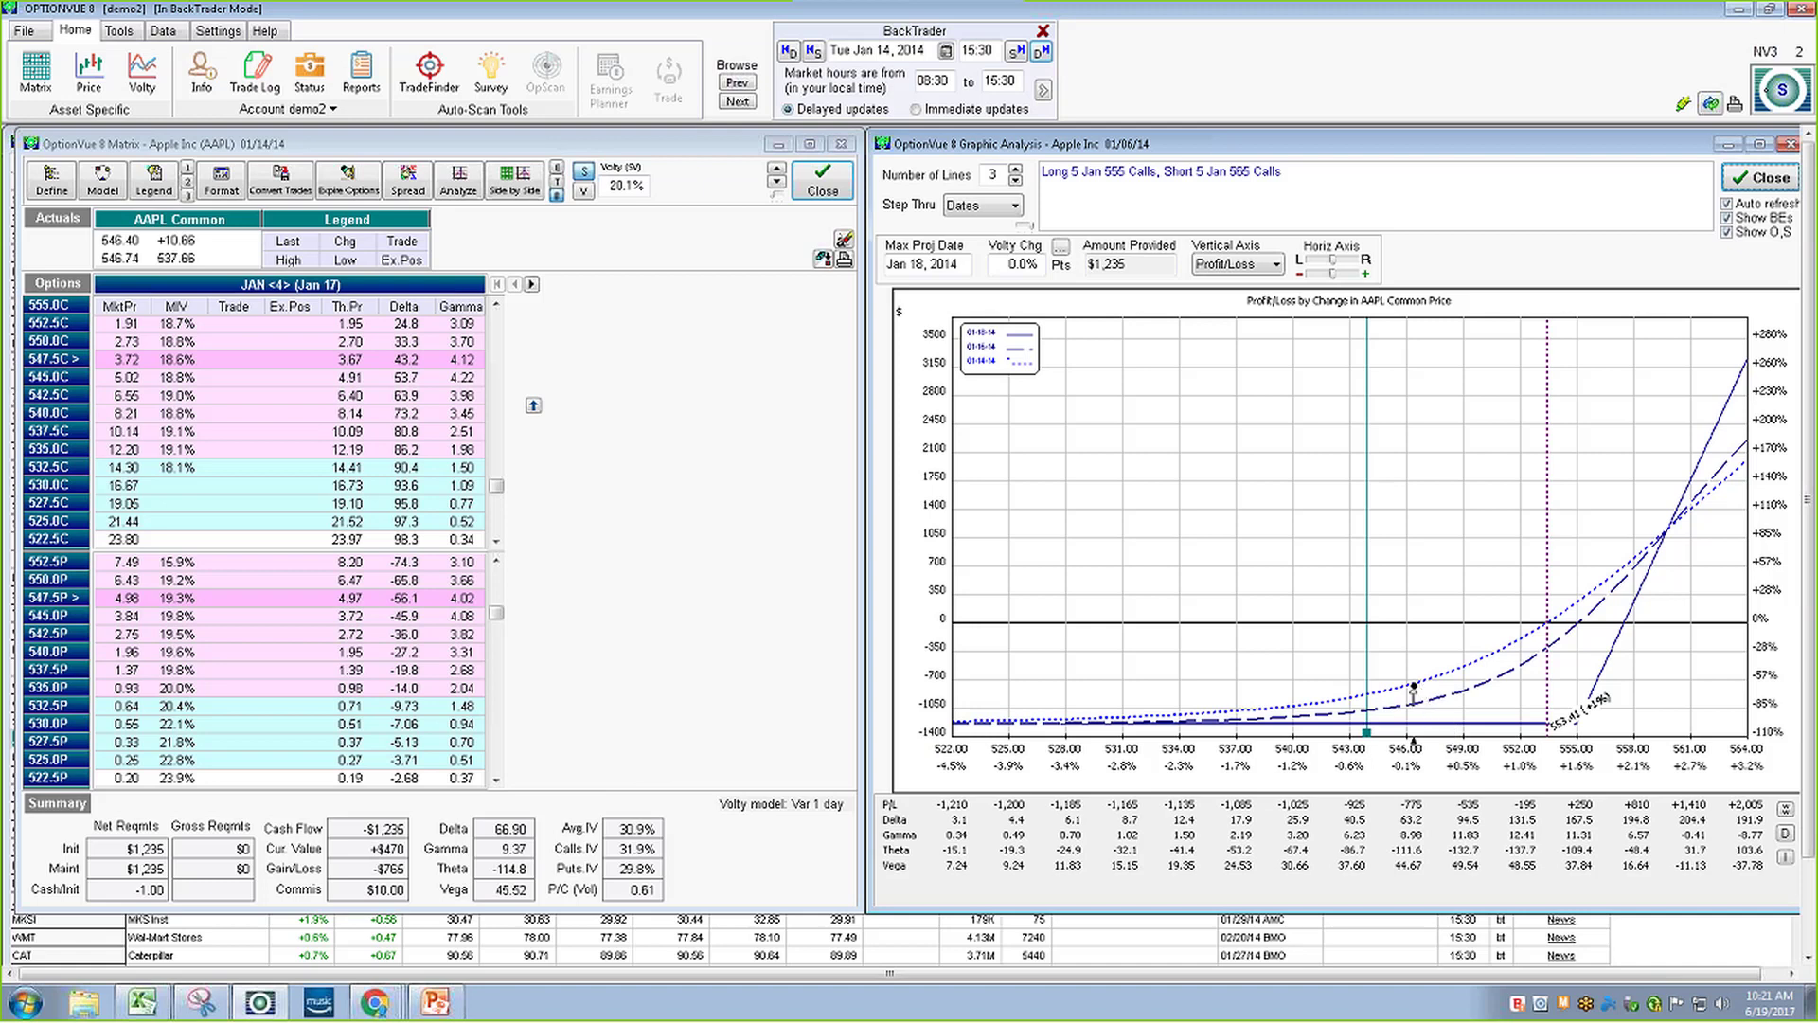
click(535, 408)
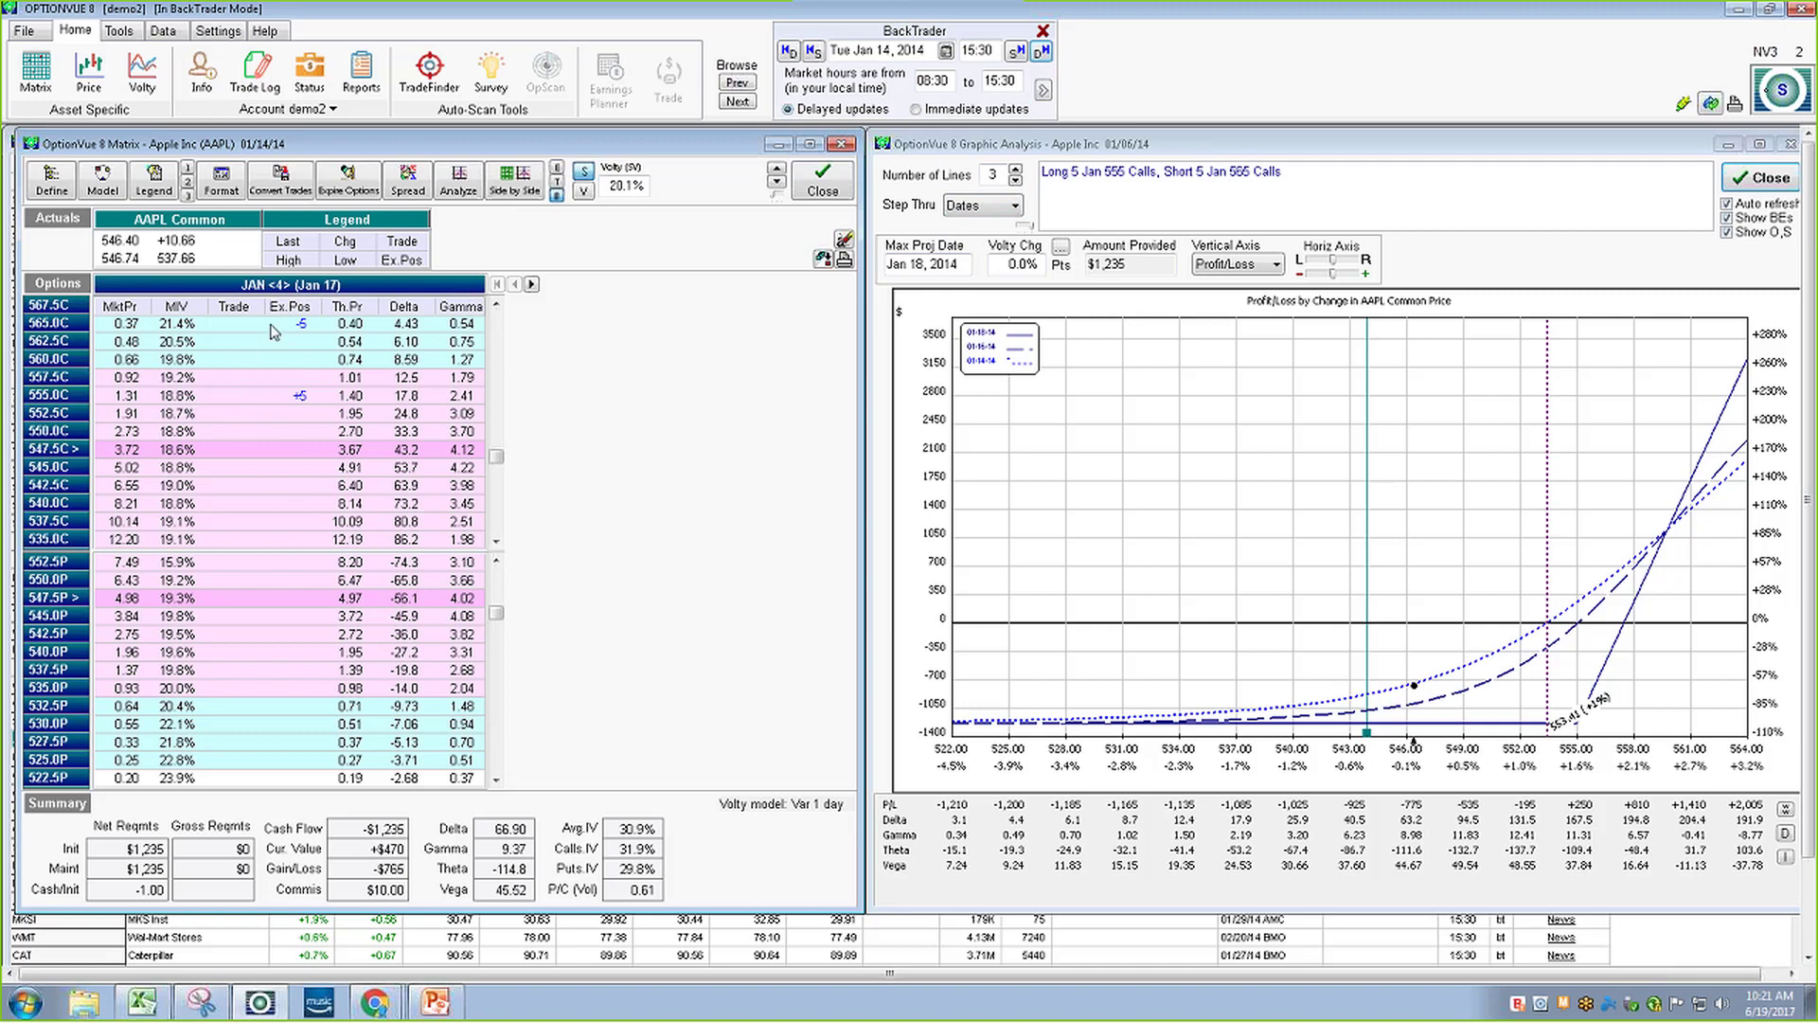
click(823, 261)
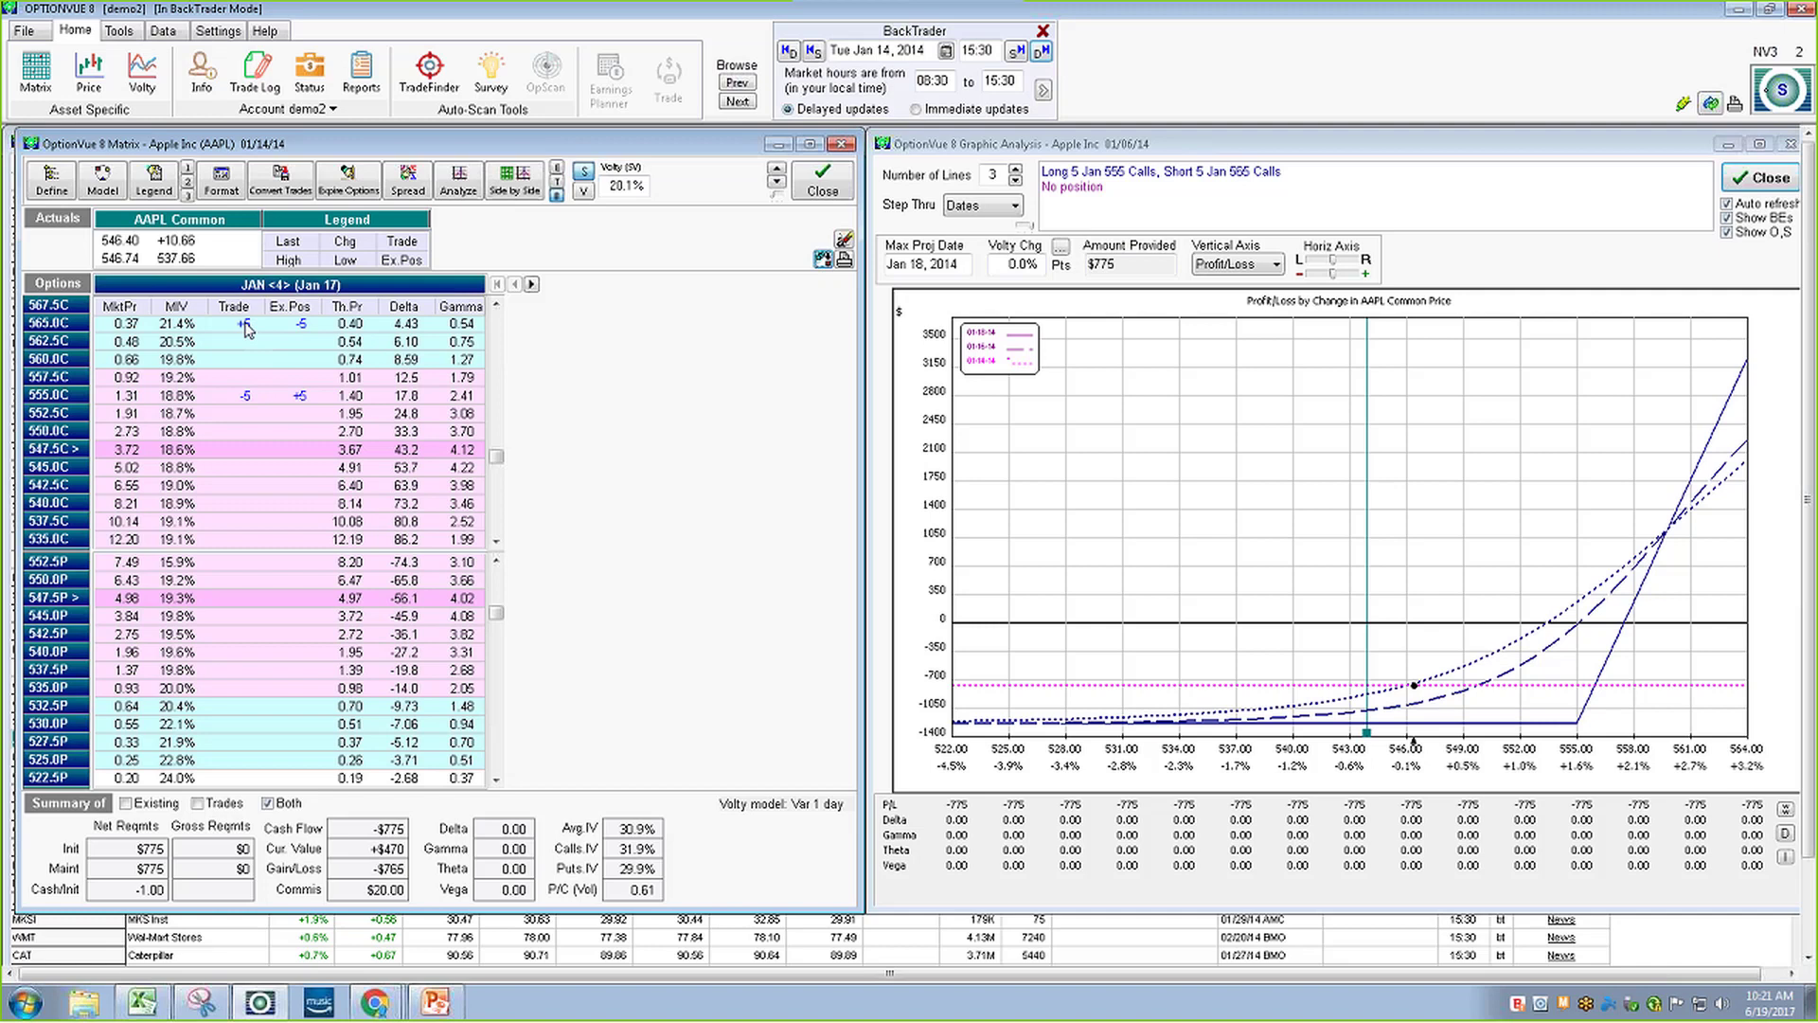
Convert the closing trades to flatten the spread, close the graph, and maximize the matrix
click(280, 180)
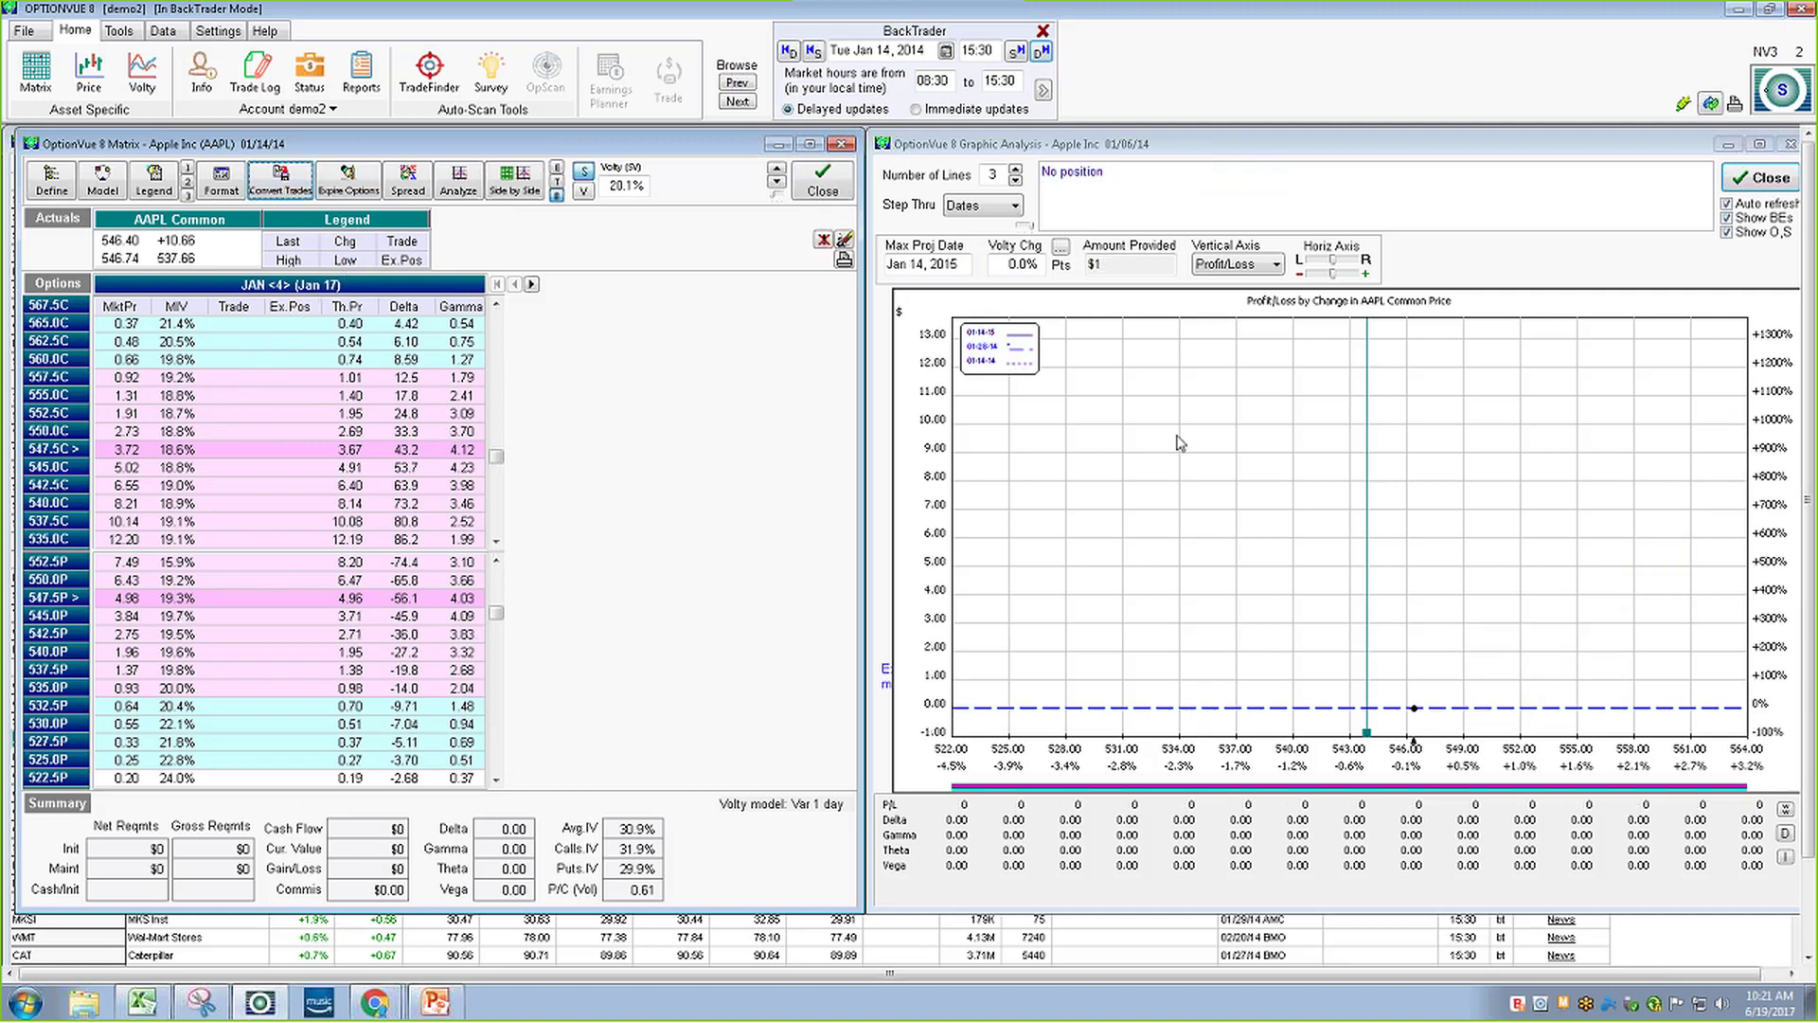
click(1761, 177)
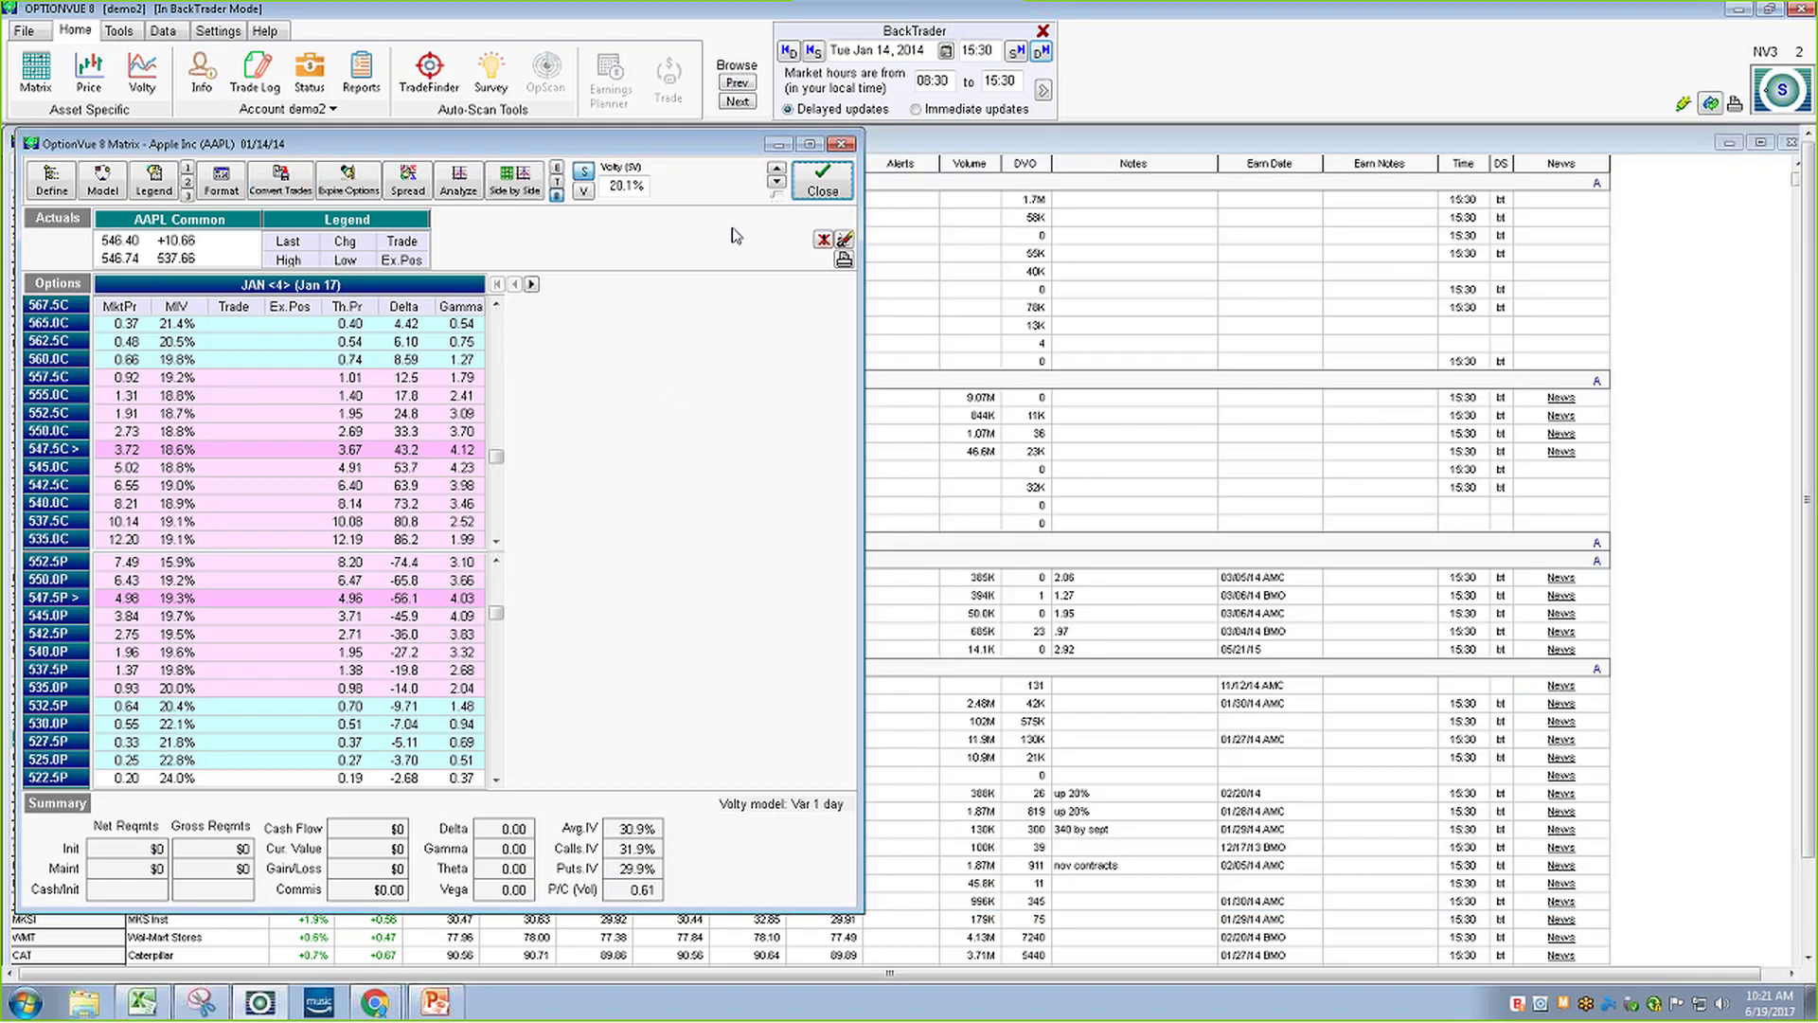
click(809, 143)
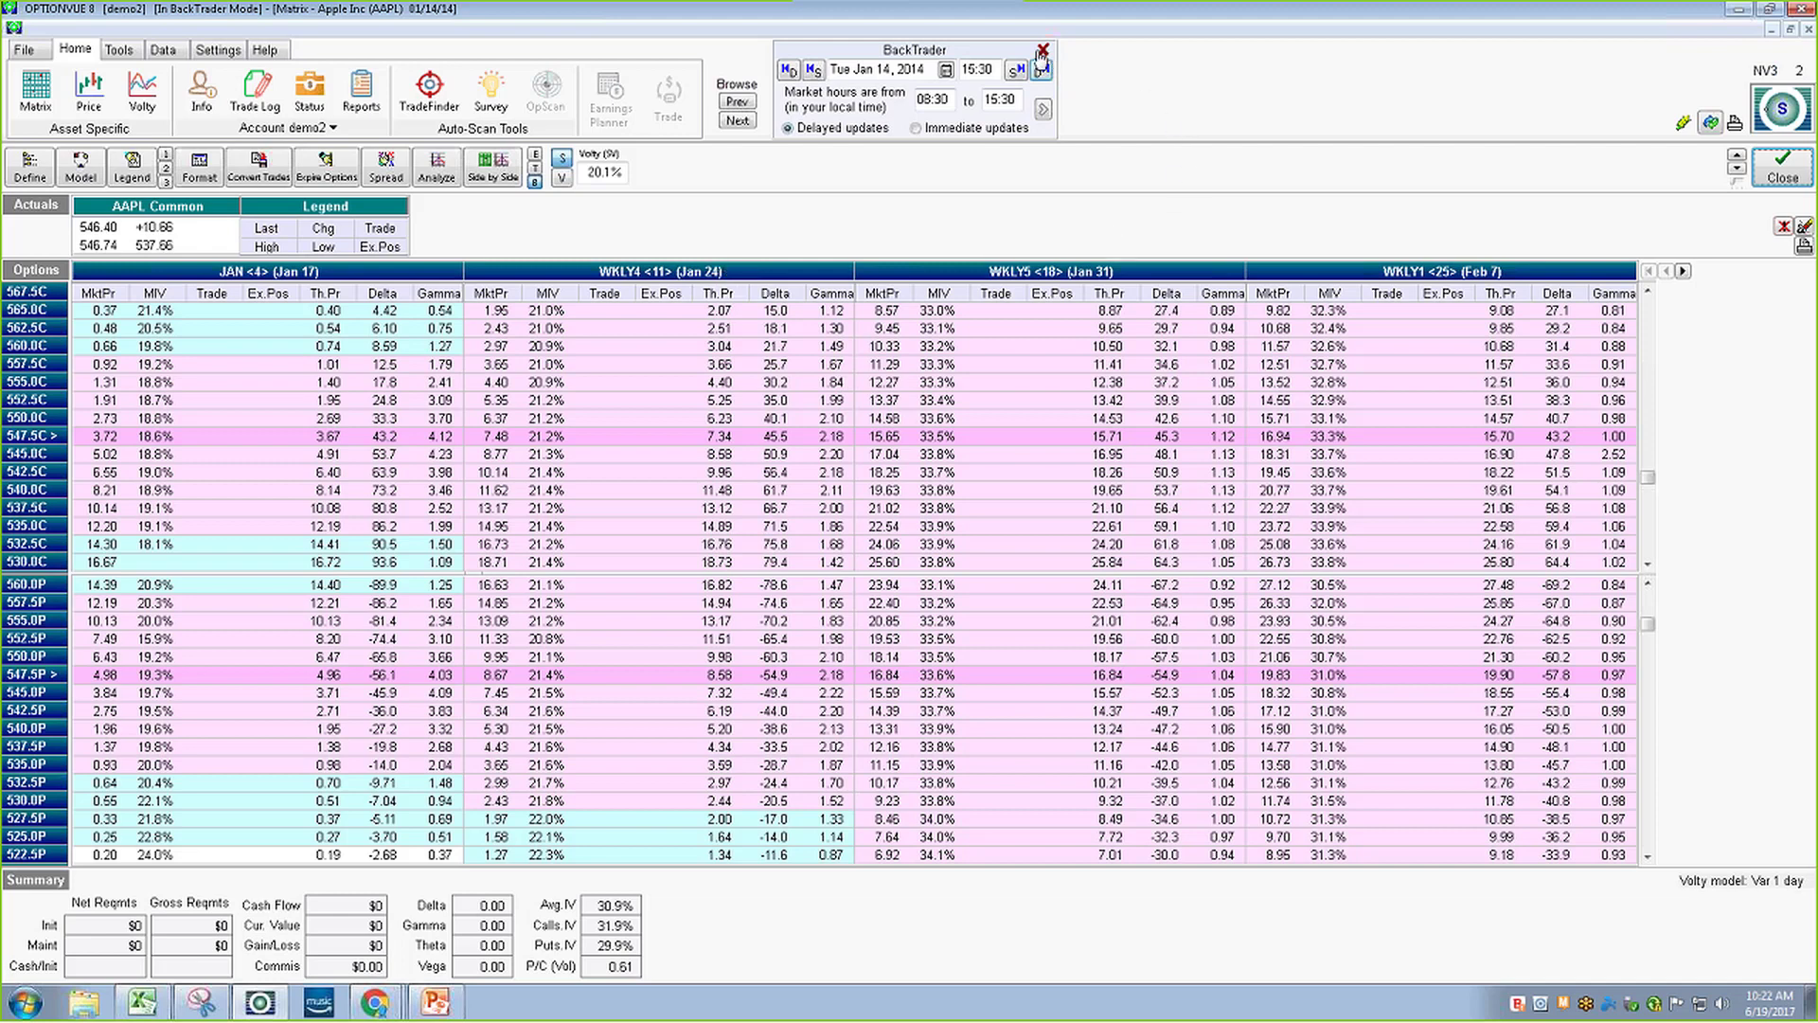
In the Trade Log, change the second transaction's price to 5.14
click(265, 97)
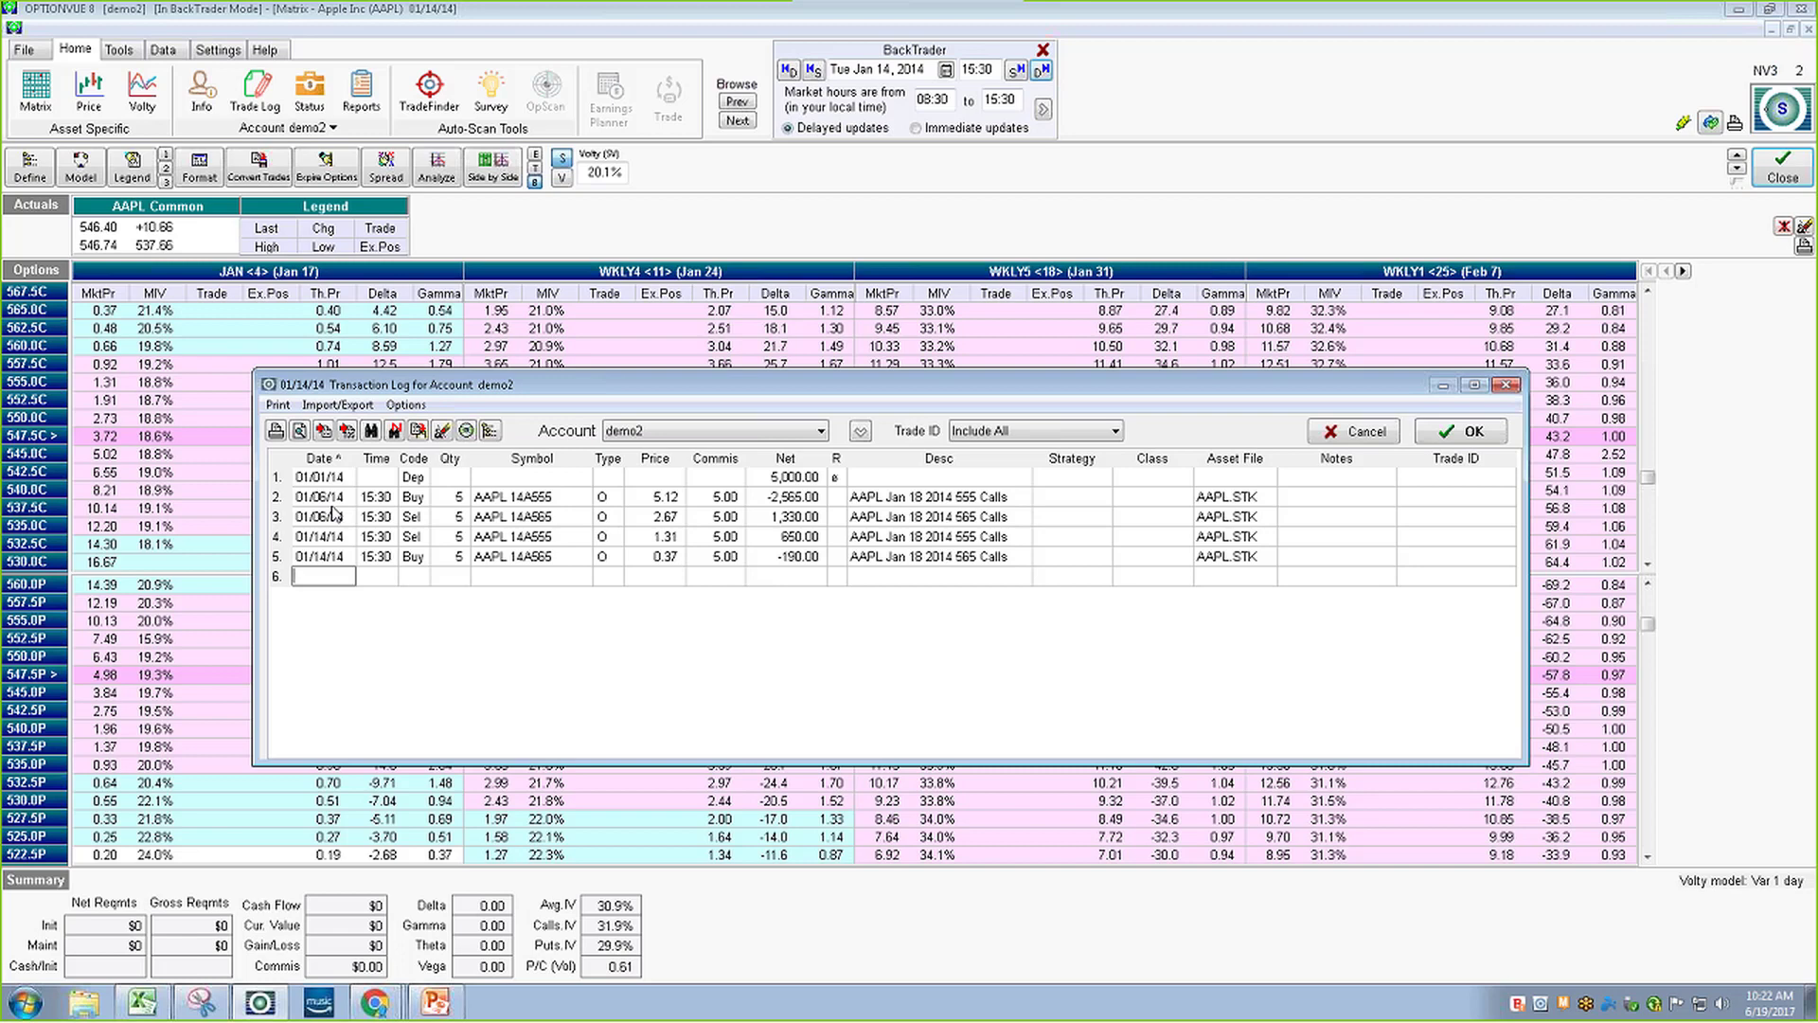
click(673, 502)
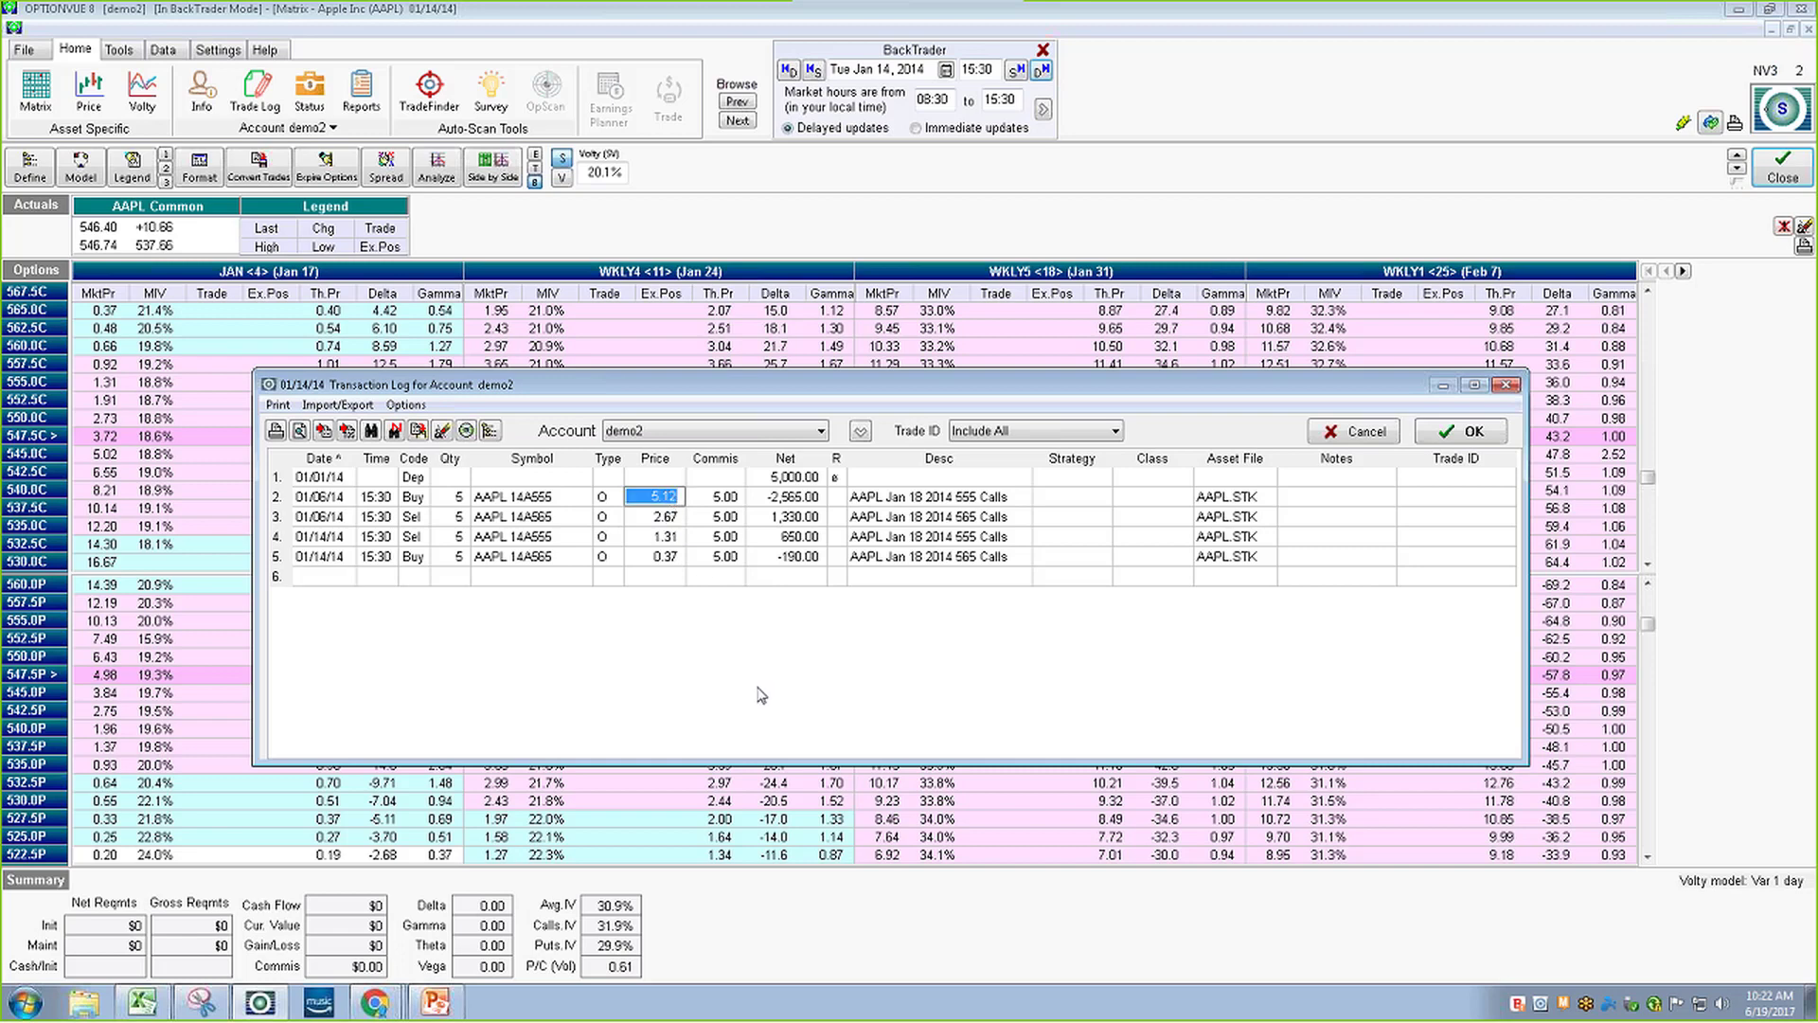
text(5.147)
key(Return)
click(725, 498)
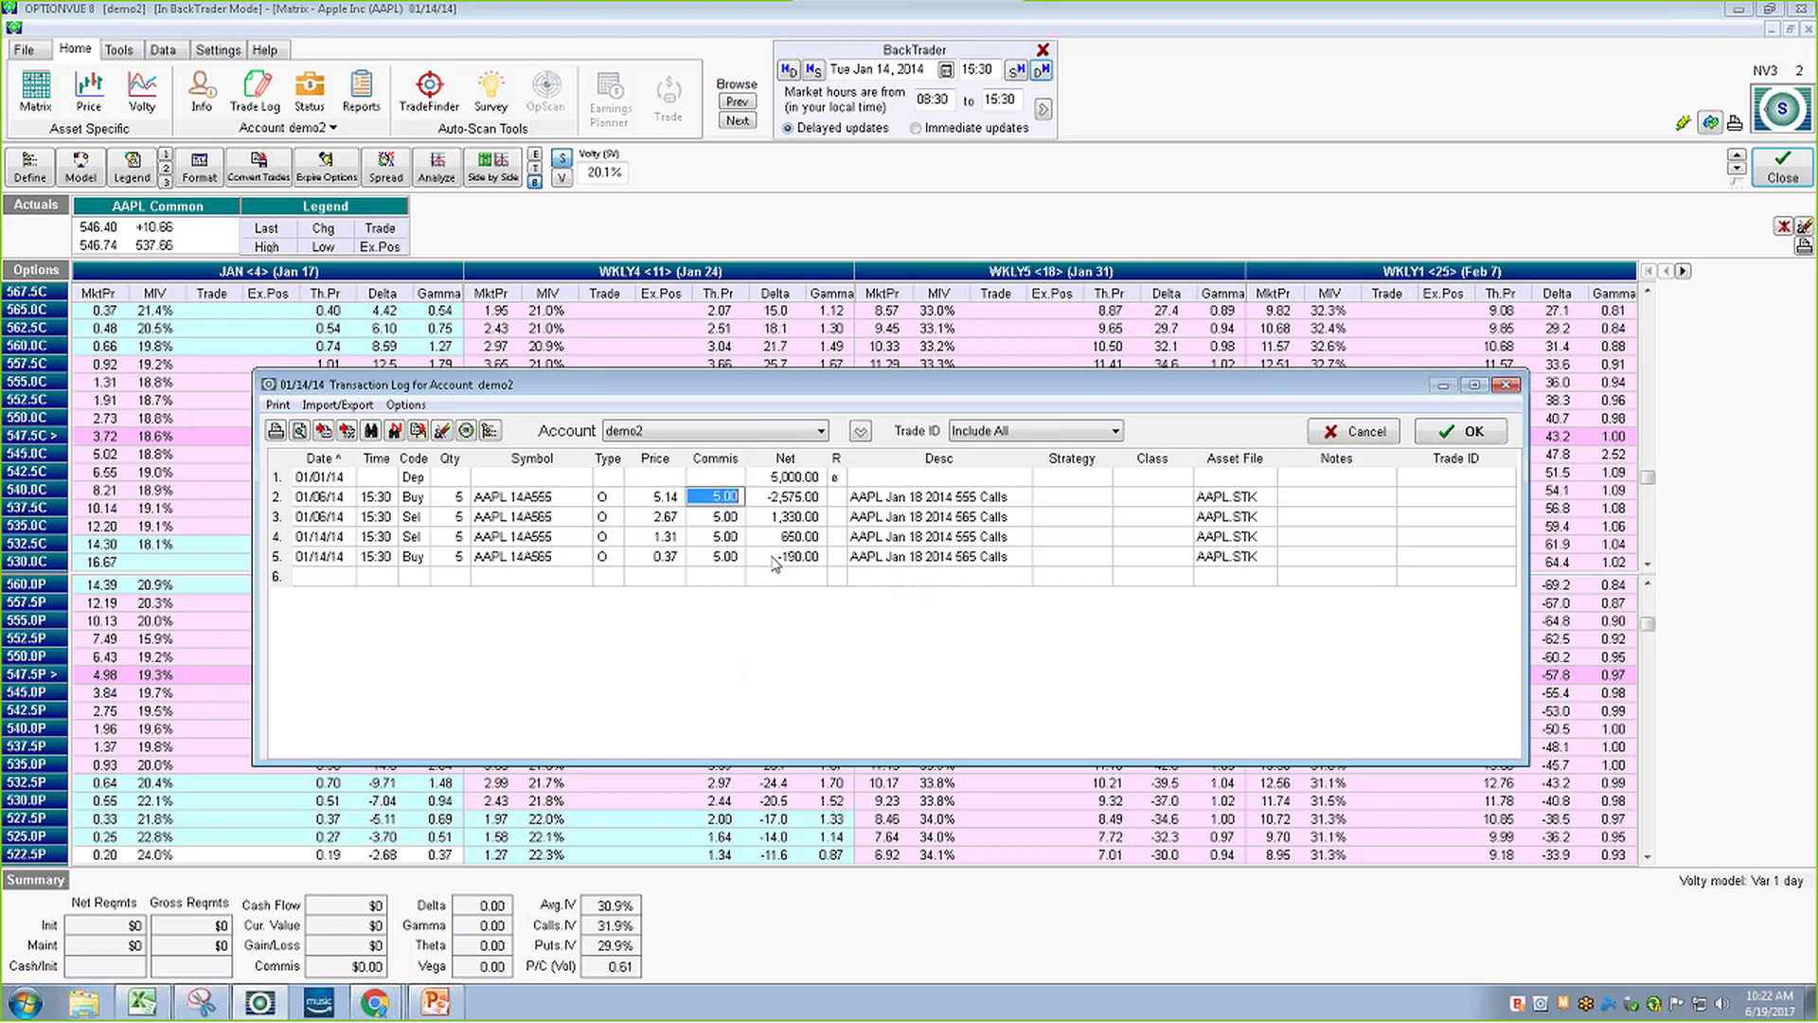
Delete the four AAPL spread trades, leaving only the $5,000 deposit, and accept
click(318, 502)
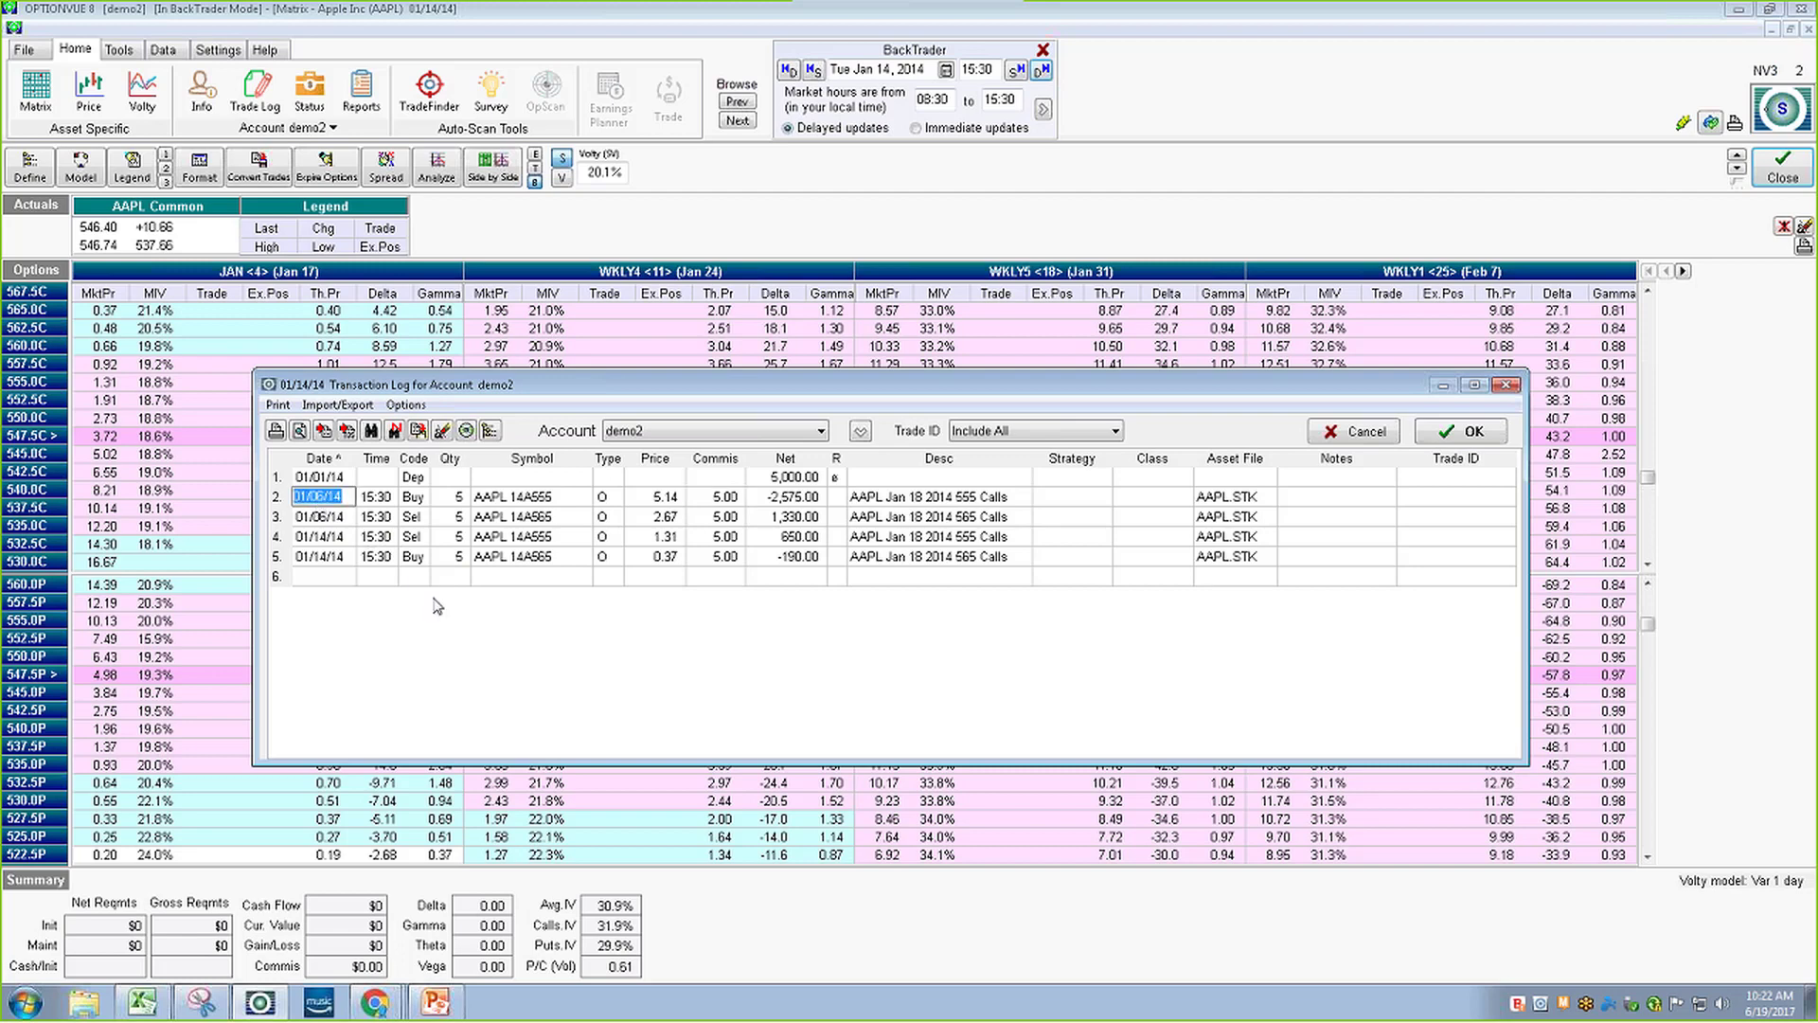
key(Delete)
key(Down)
key(Delete)
key(Down)
key(Delete)
key(Down)
key(Delete)
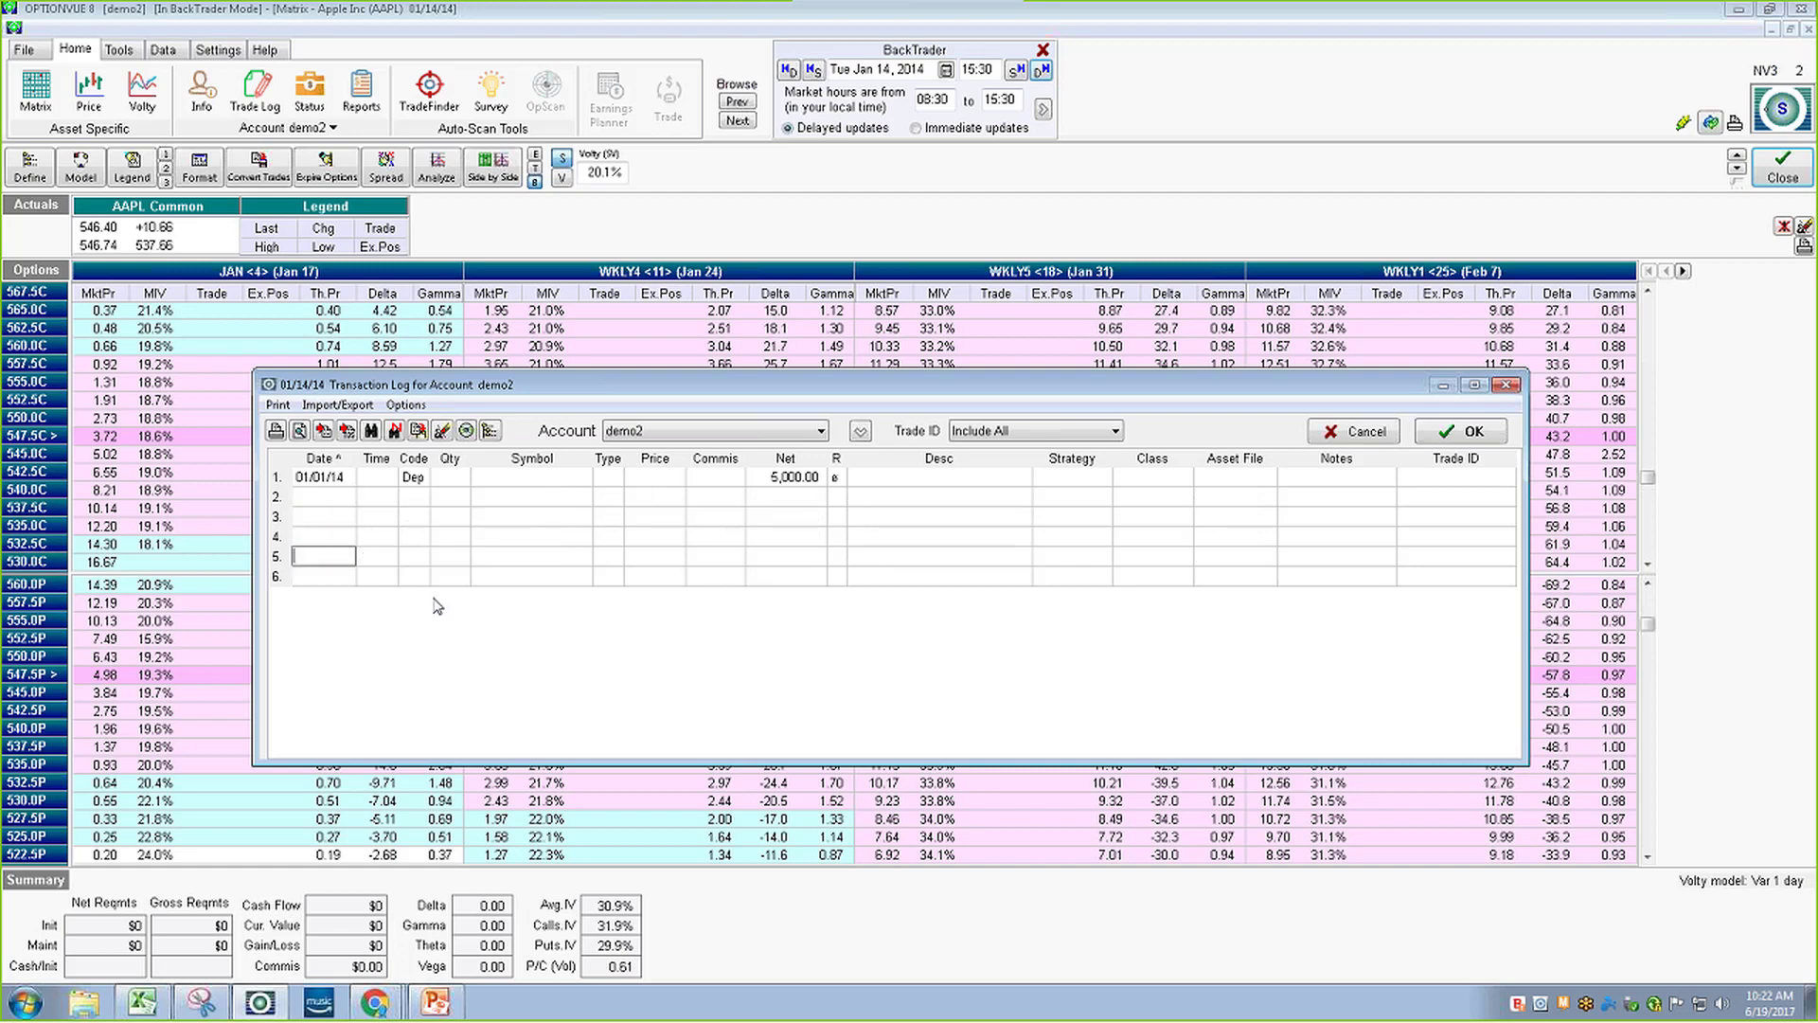
click(1469, 432)
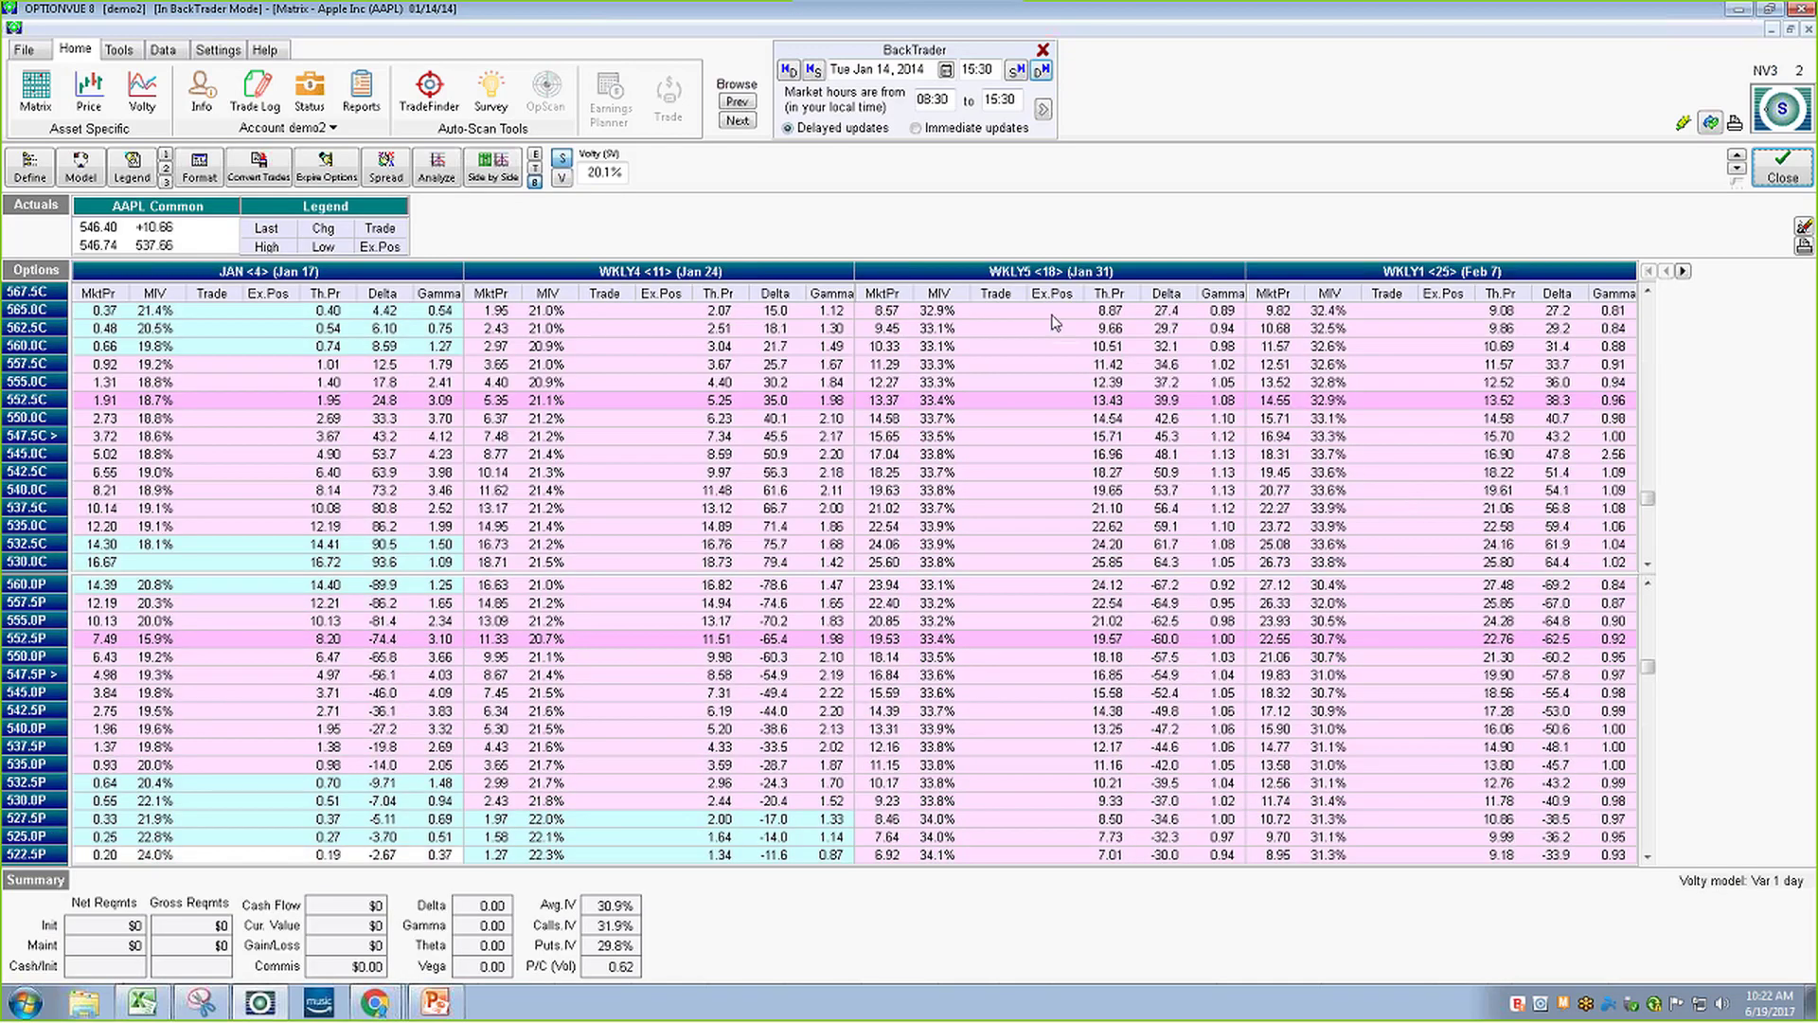
Verify the Trade Log, then exit BackTrader to return to live 06/19/17 data
click(256, 90)
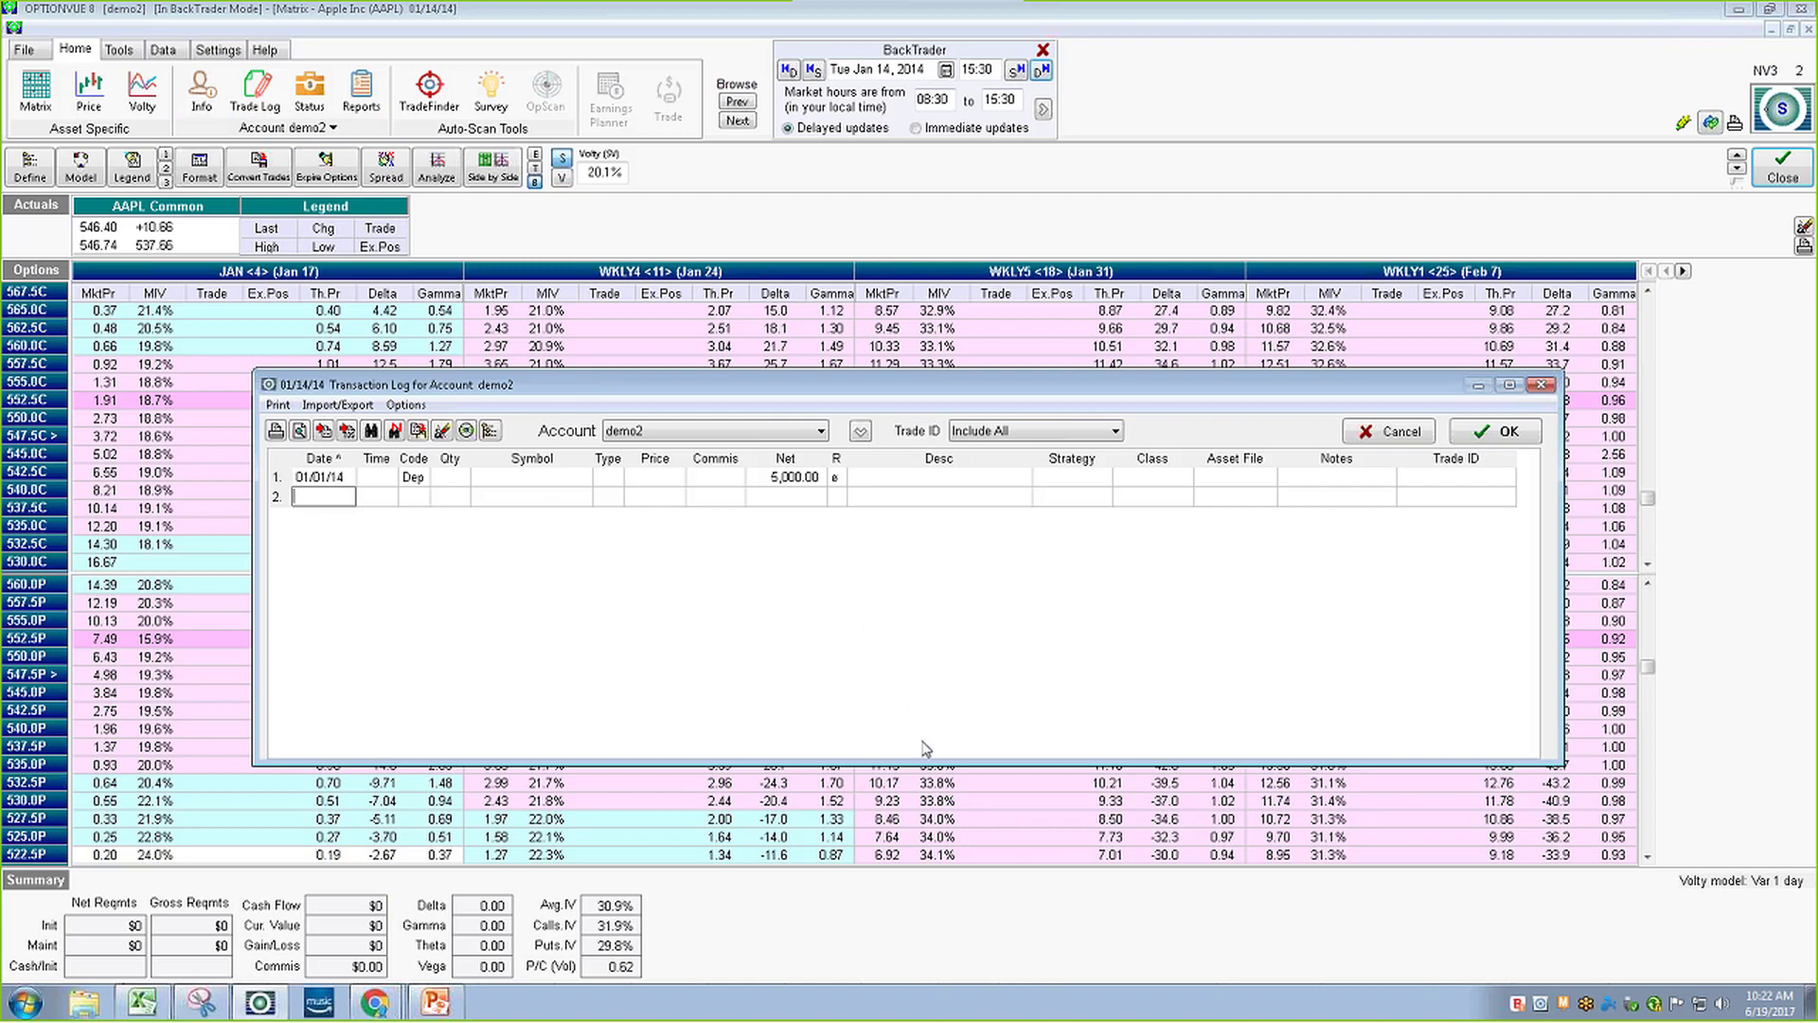
click(1515, 432)
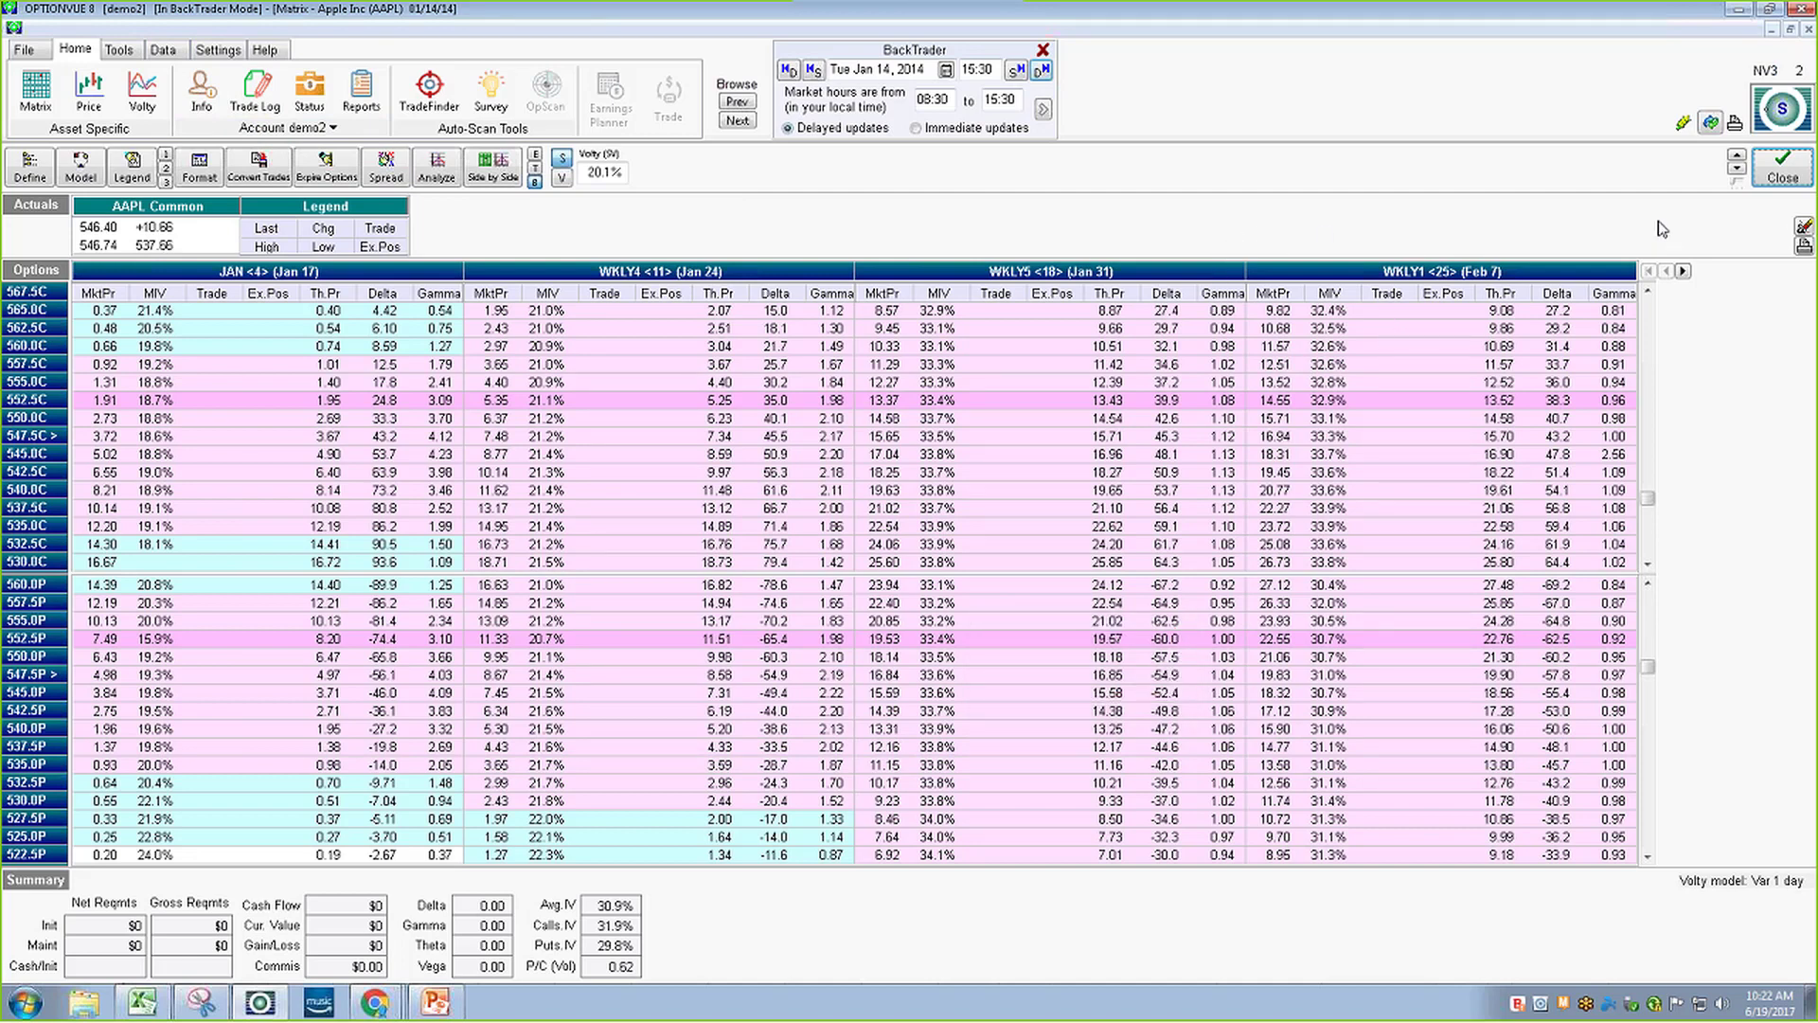
click(1044, 51)
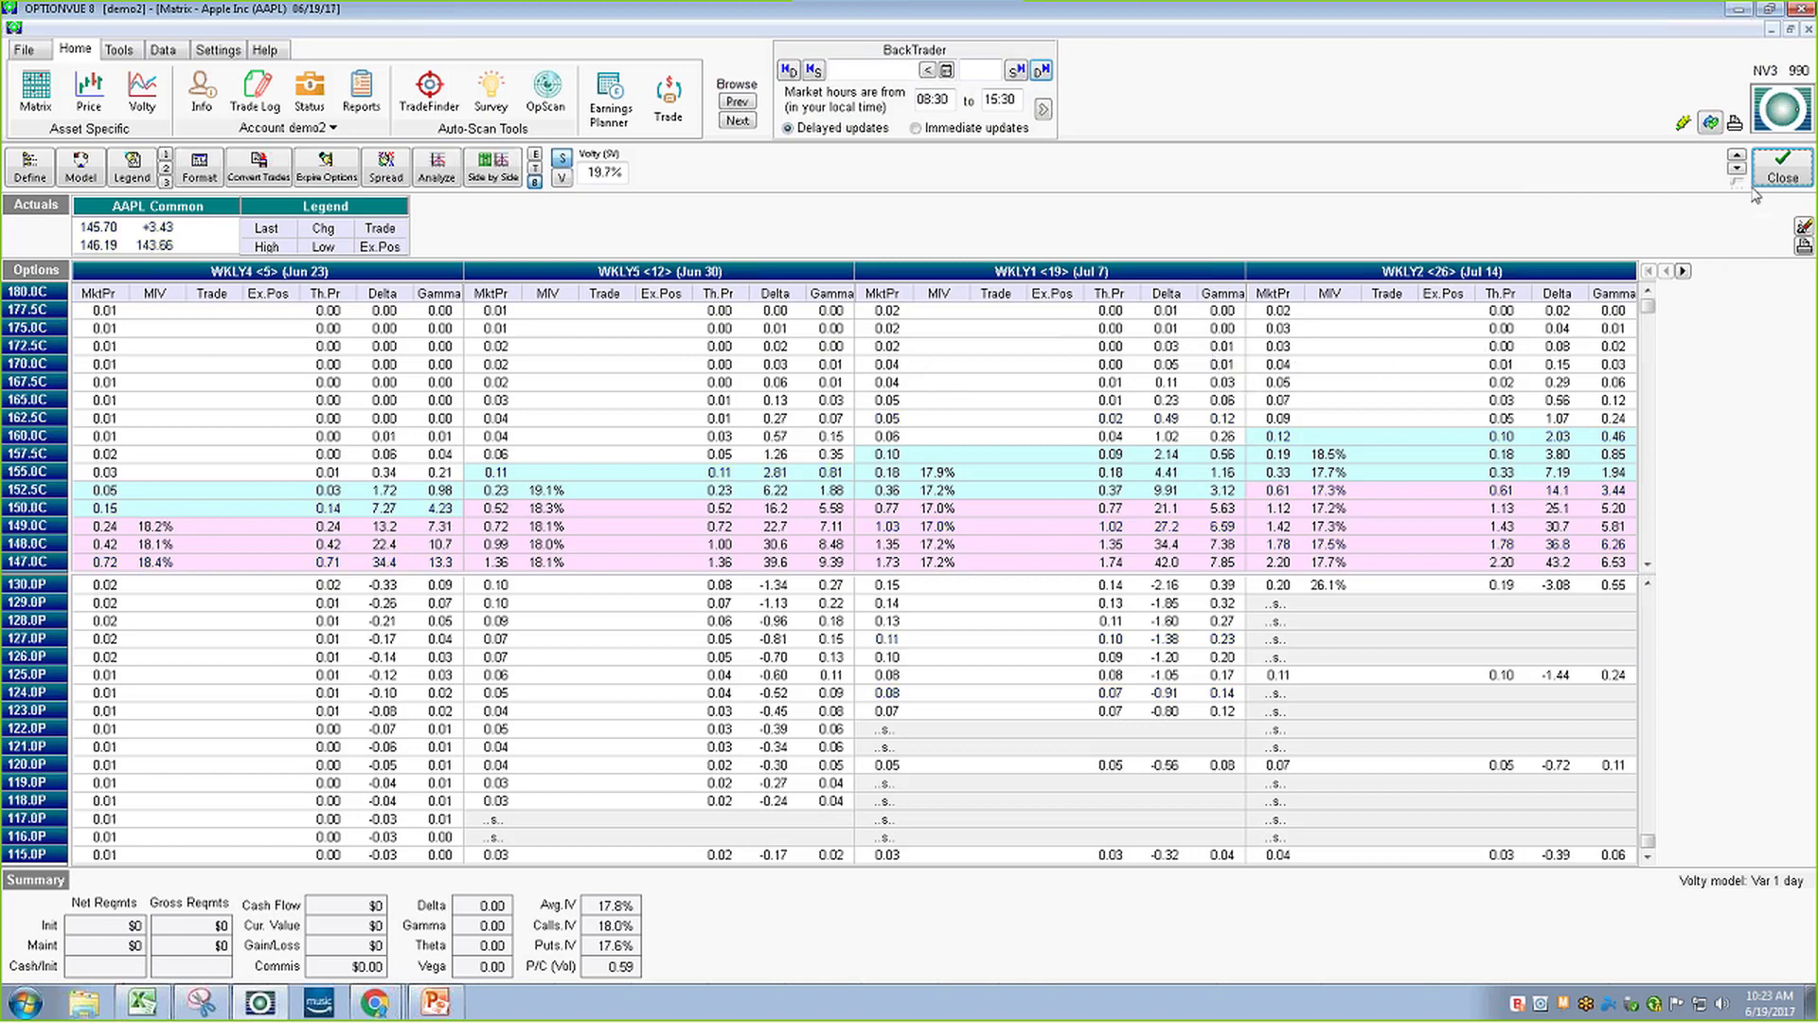
Close the current matrix and reopen the AAPL options matrix from Quotes Display
click(1779, 175)
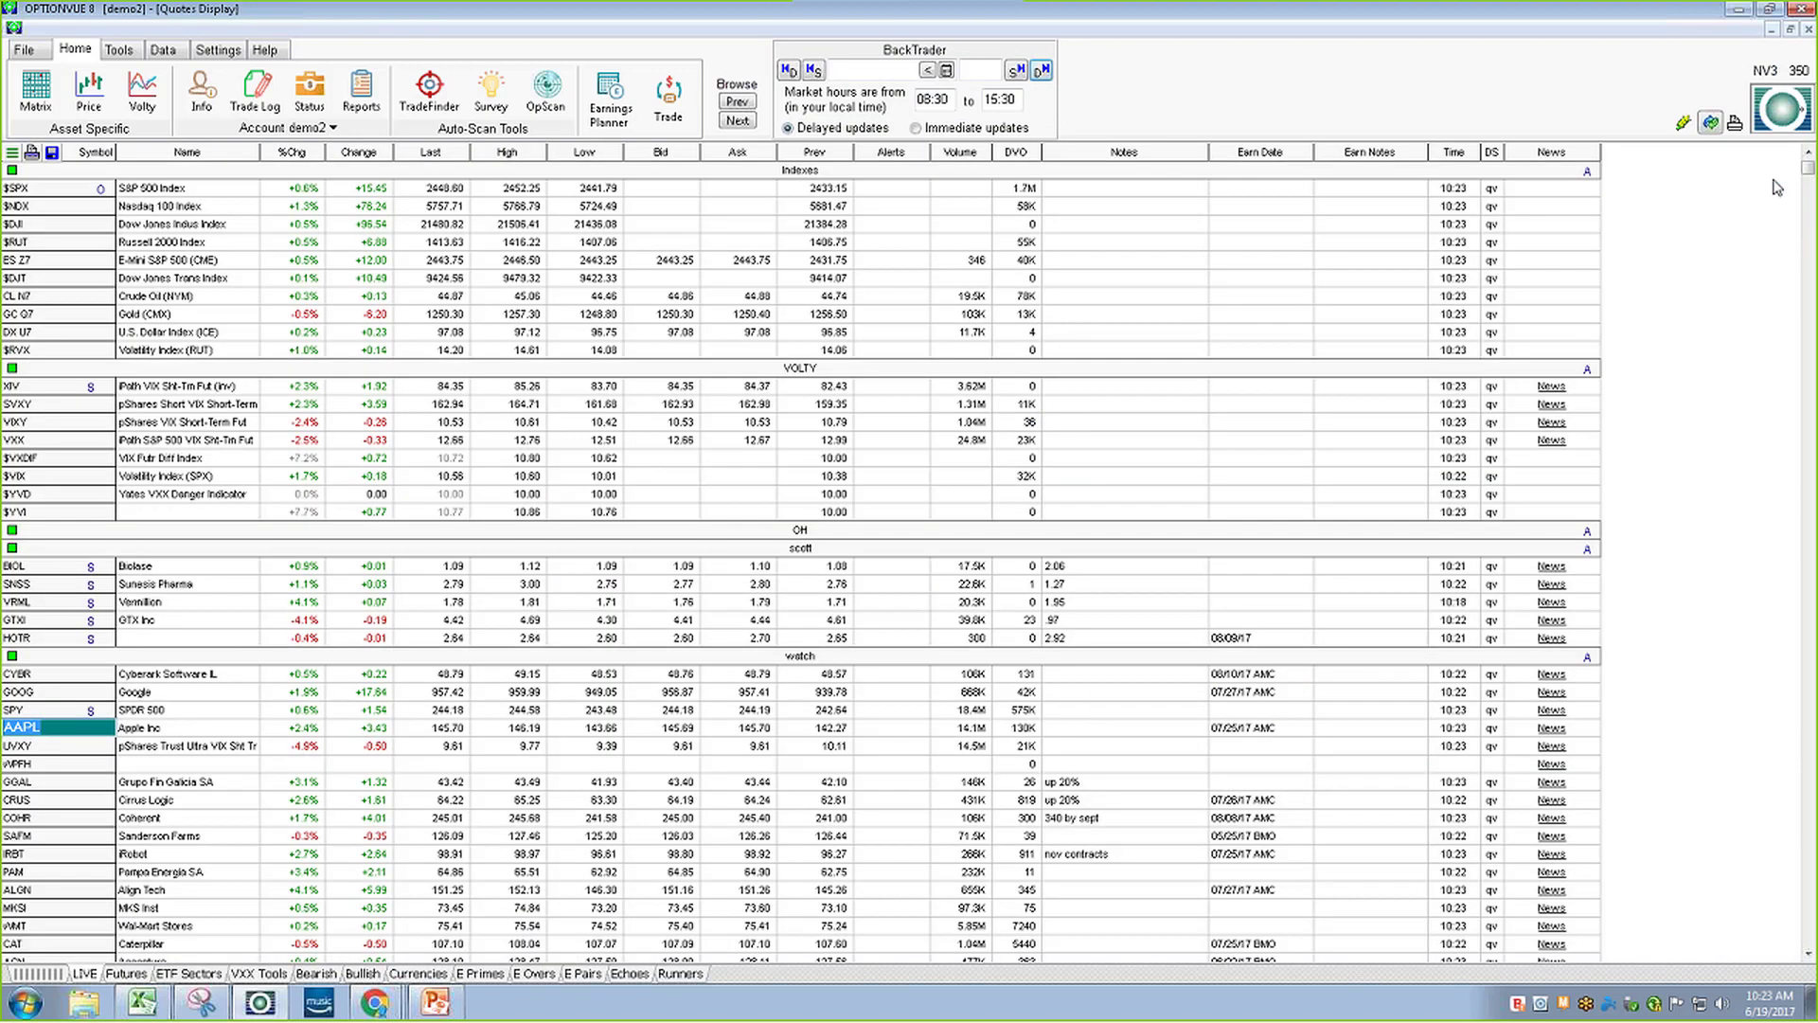
double_click(49, 726)
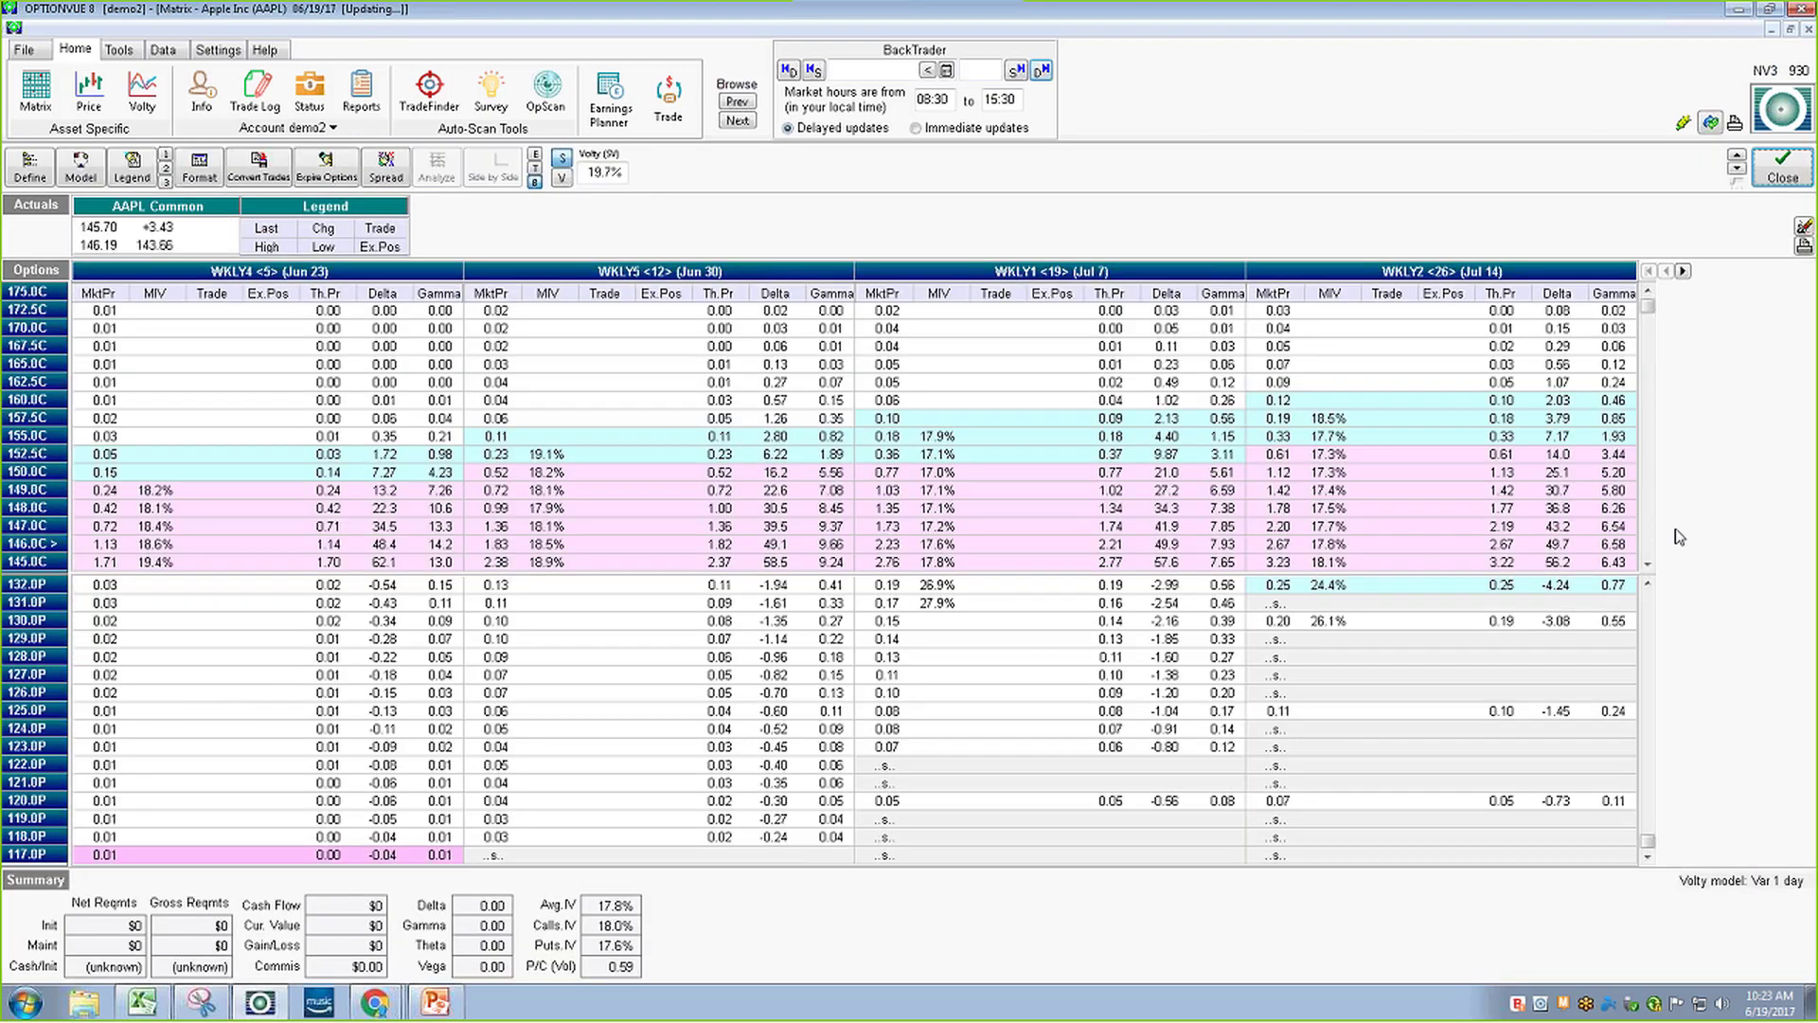
scroll(1652, 653, up, 5)
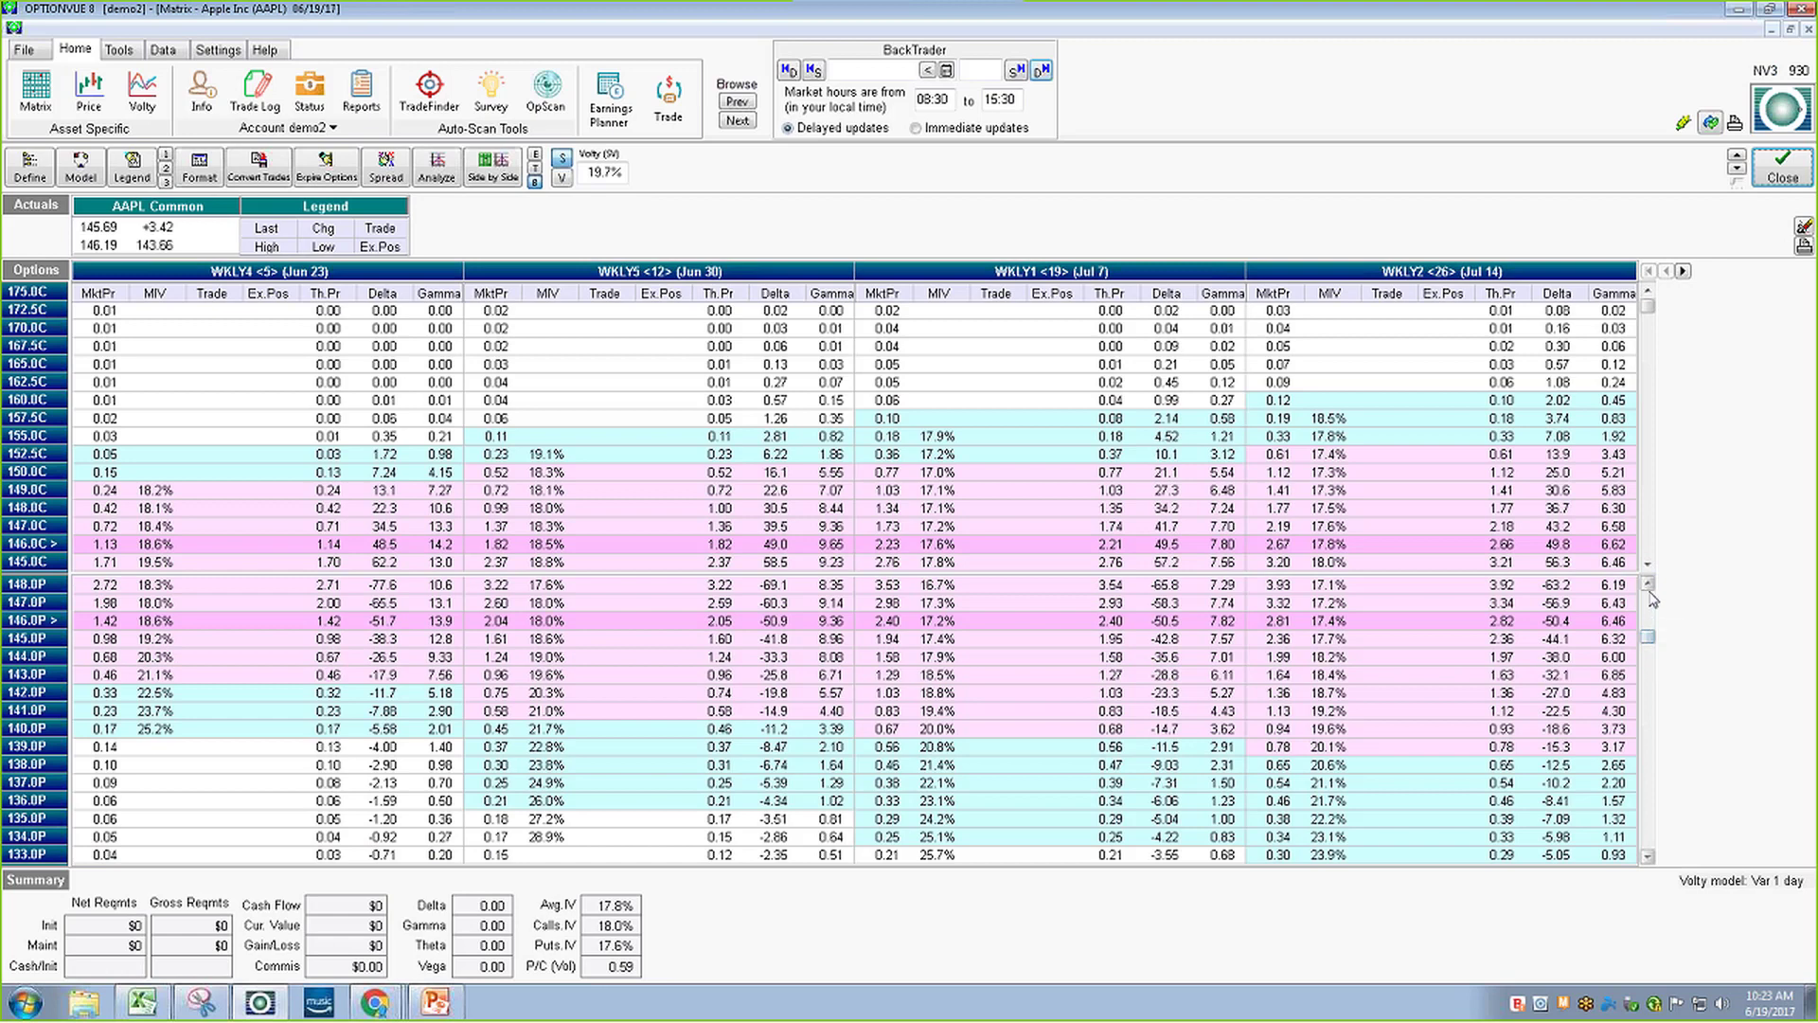
scroll(1649, 589, up, 3)
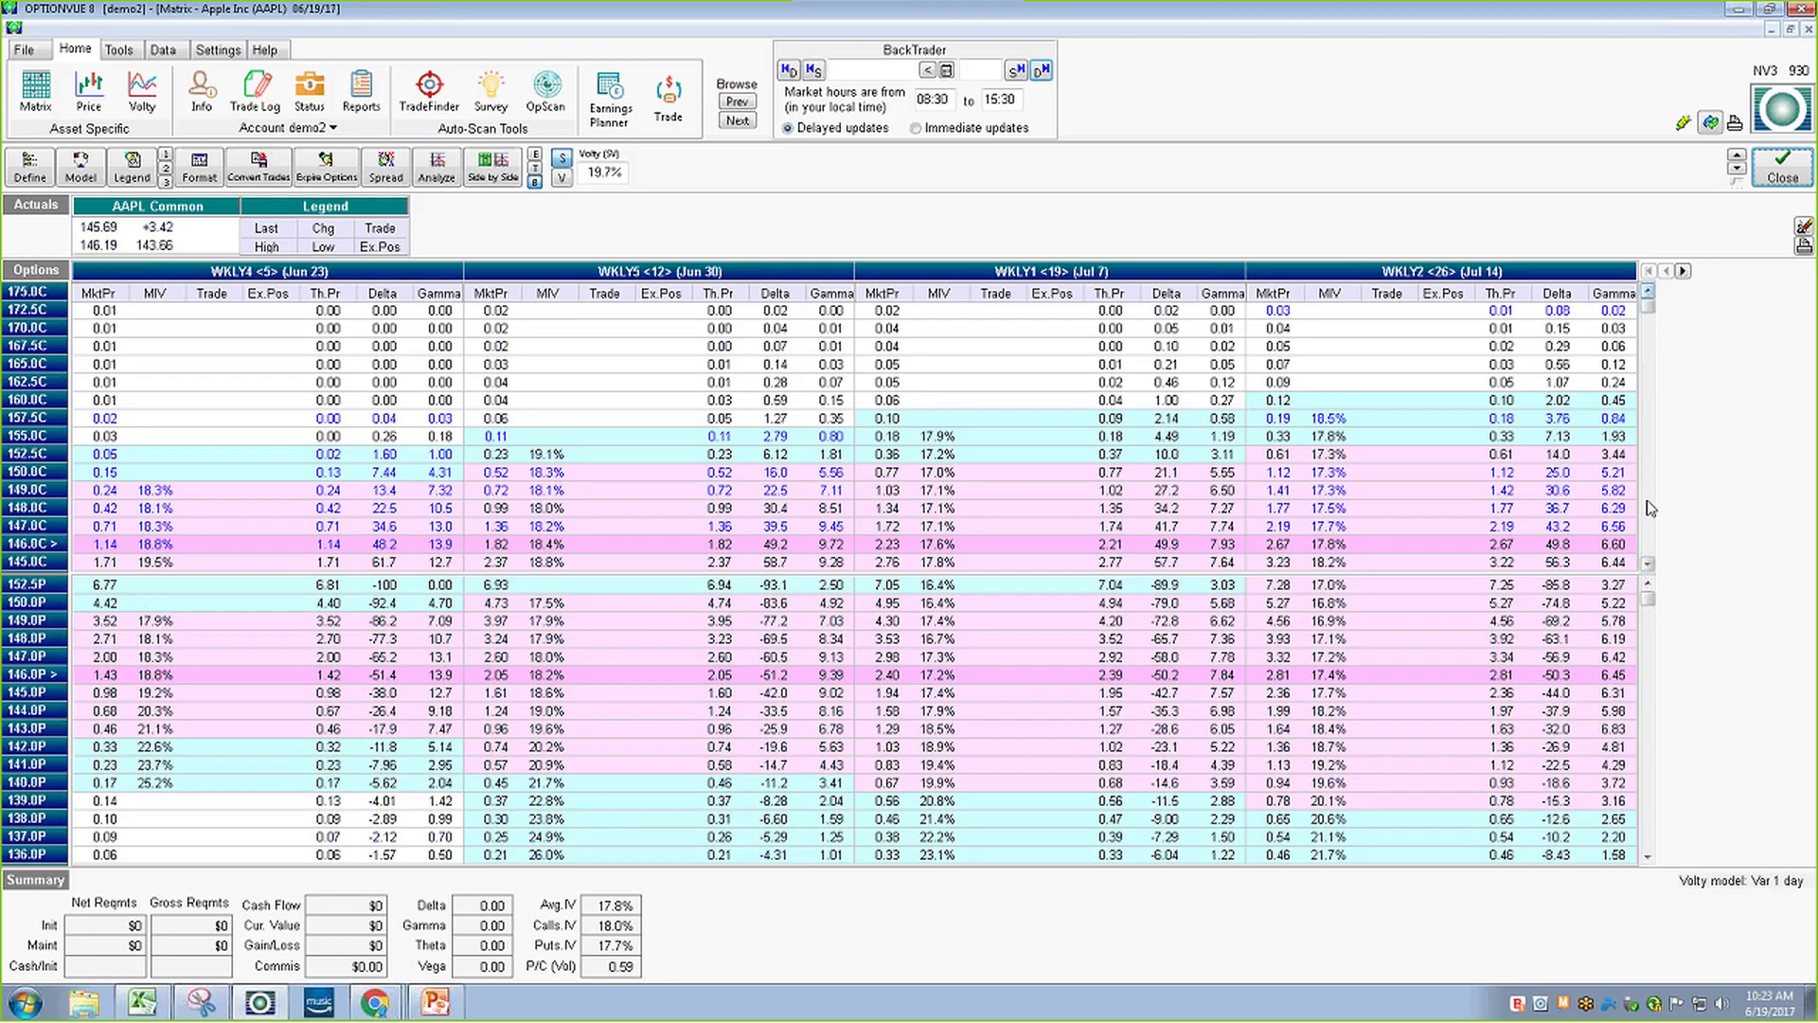
Toggle S/V and bring up the Select Parameter list for the Gamma column
click(1648, 564)
click(1647, 565)
click(1648, 565)
click(1648, 565)
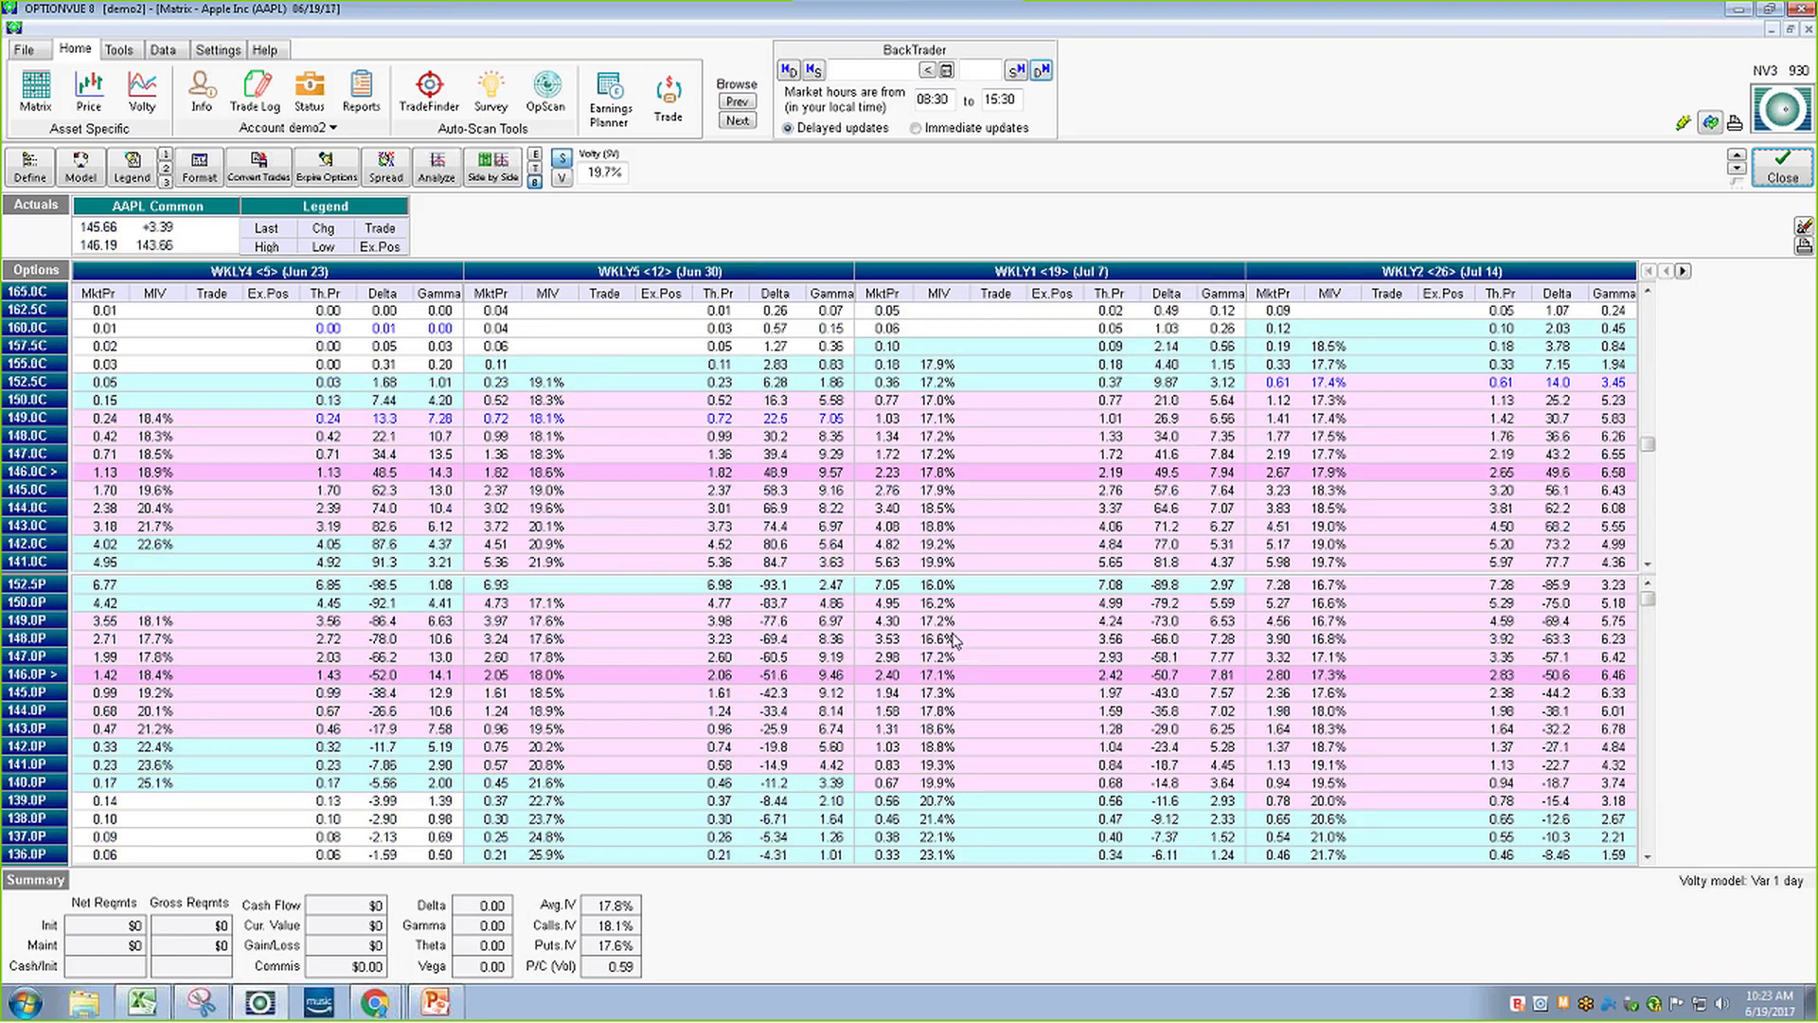
click(561, 161)
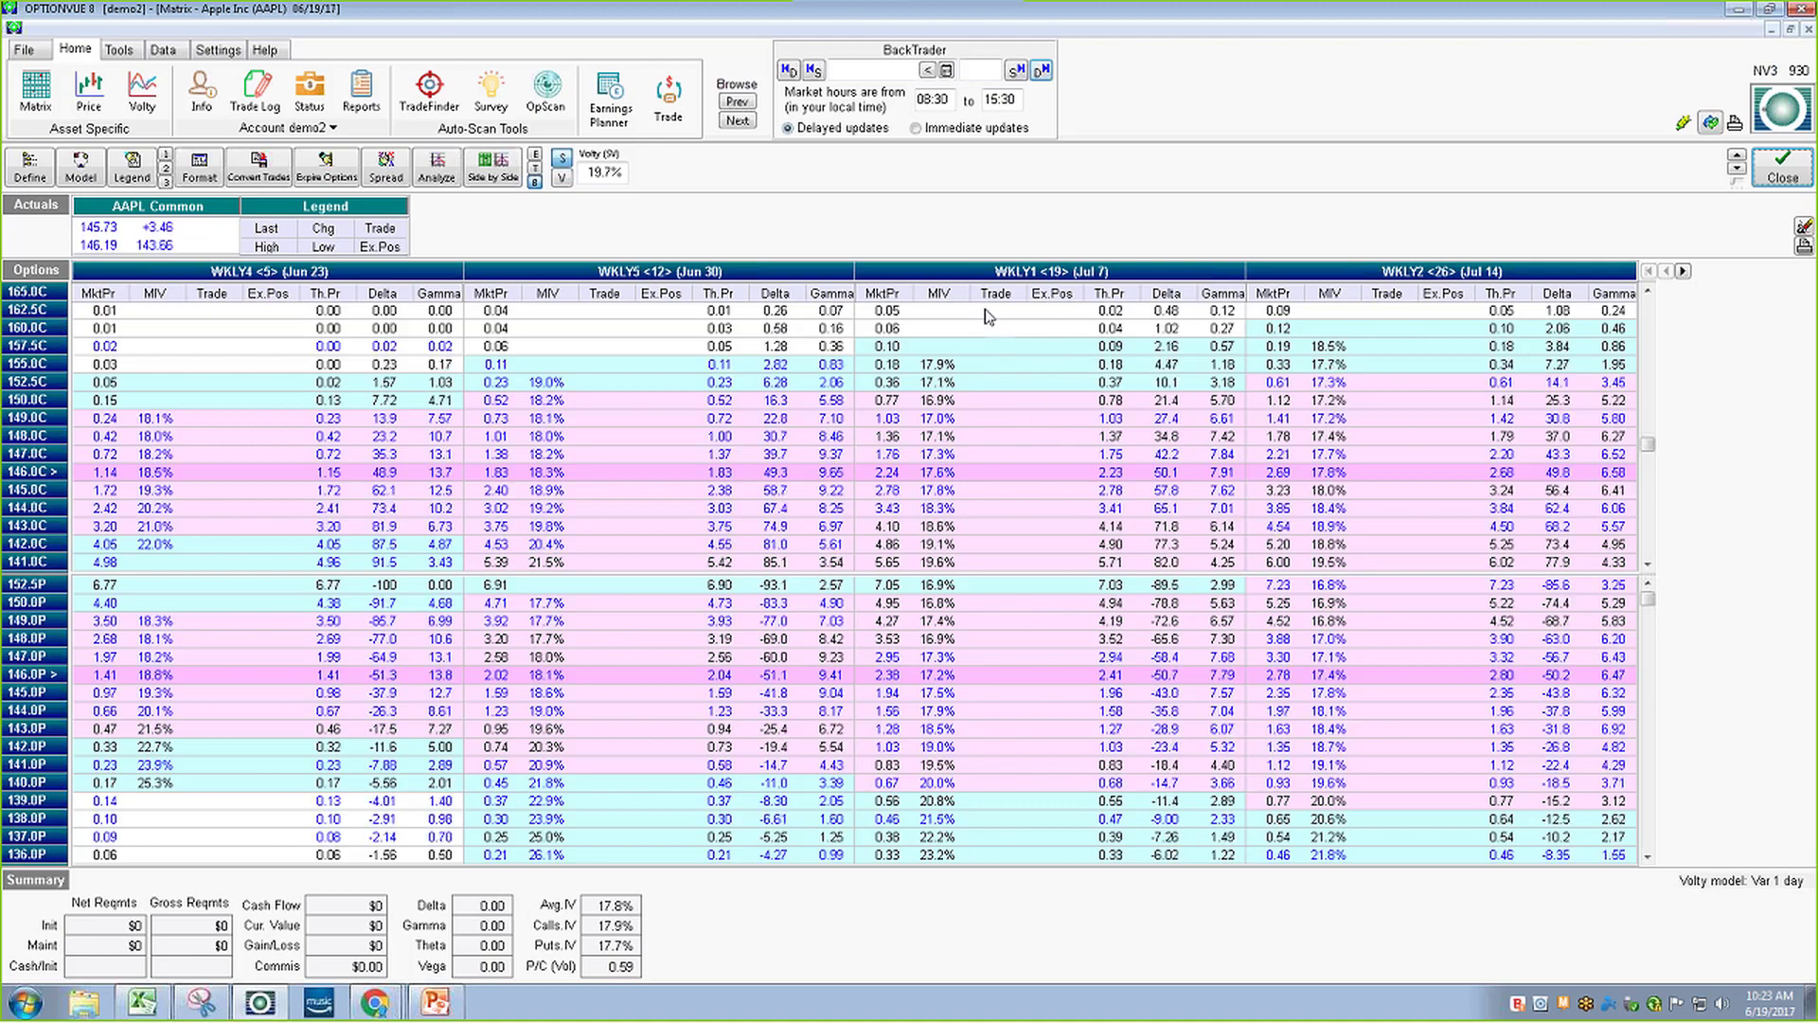
click(1649, 856)
click(1649, 856)
click(1649, 856)
click(1648, 856)
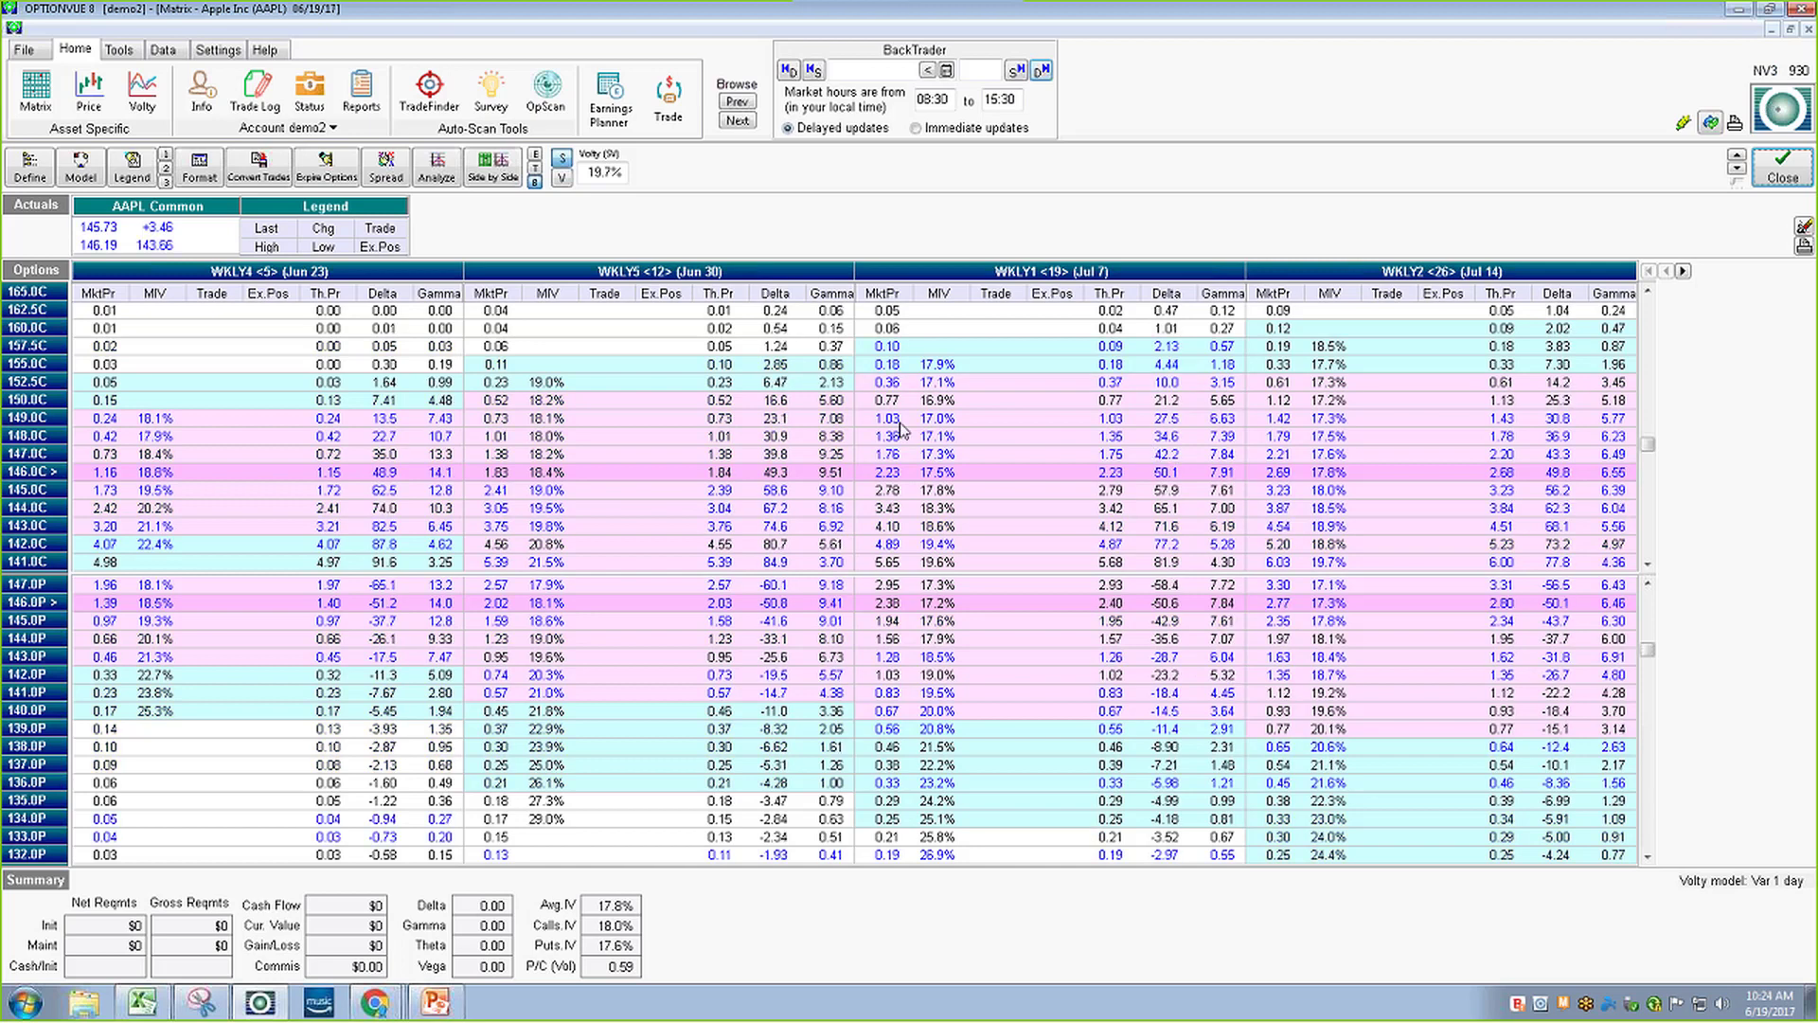
click(821, 301)
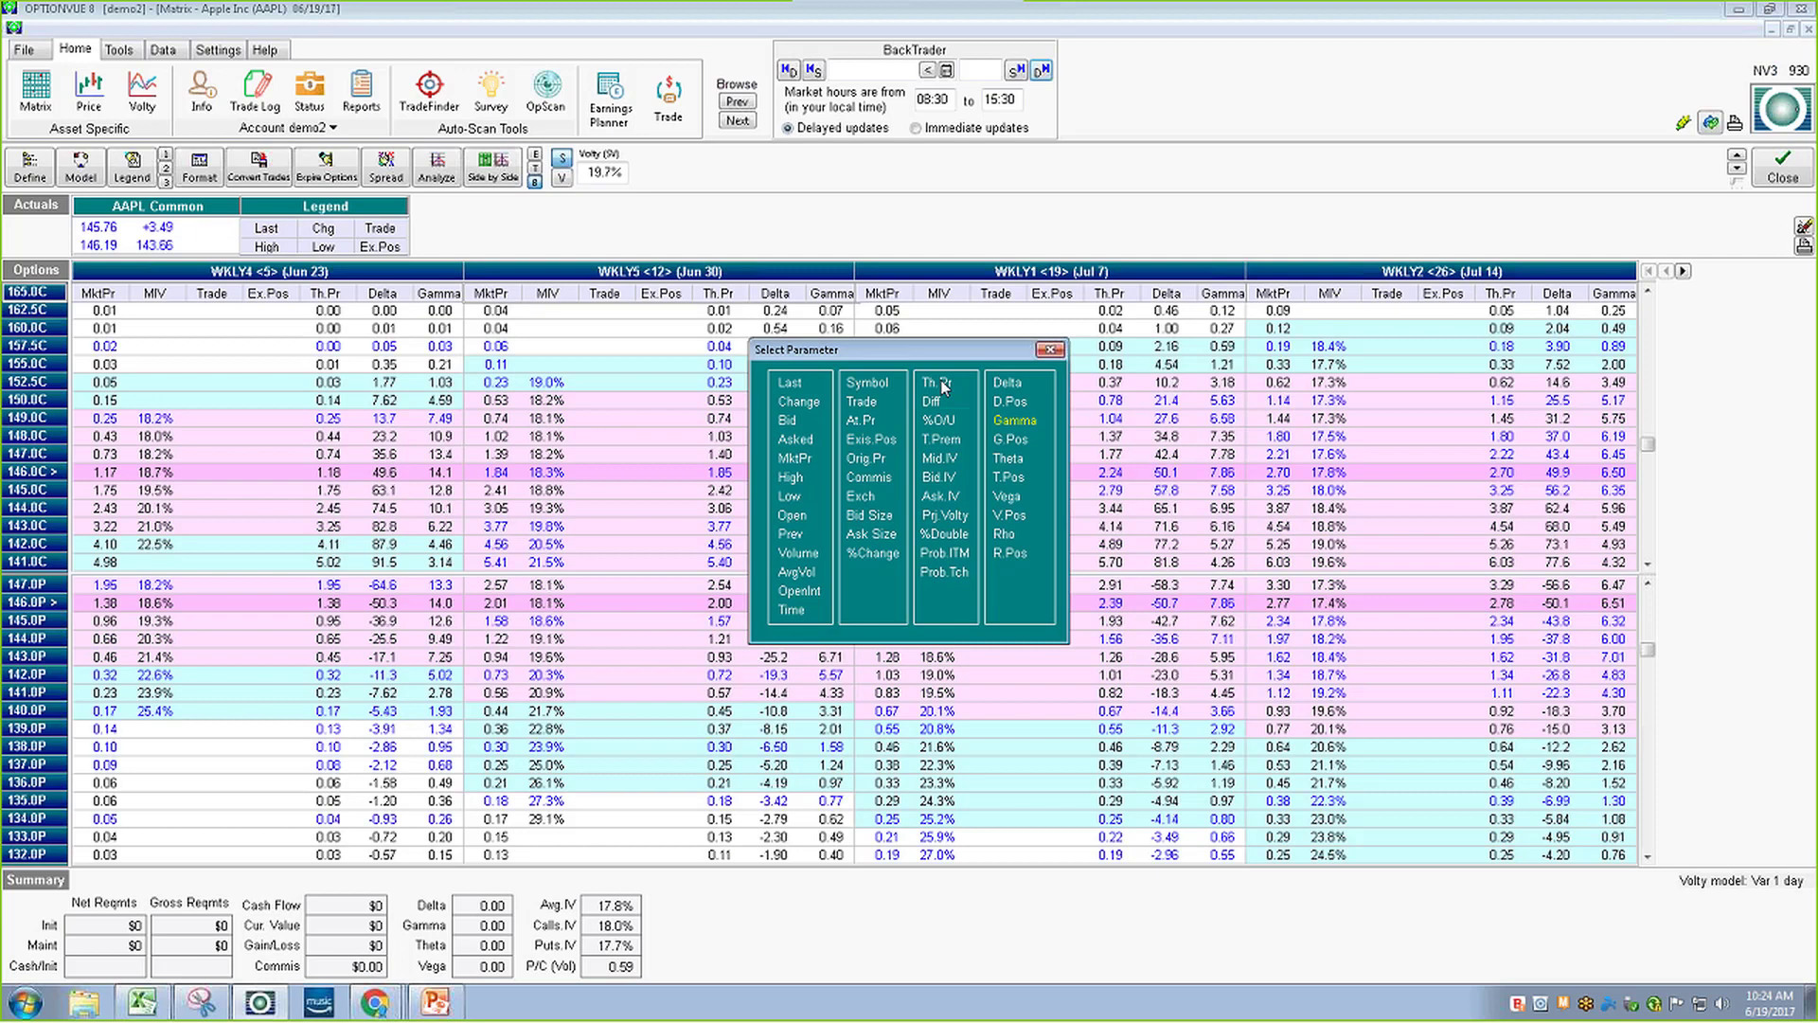
Replace Gamma with Th.Pr, restore Matrix format #1, then switch the Th.Pr column to %O/U
click(943, 383)
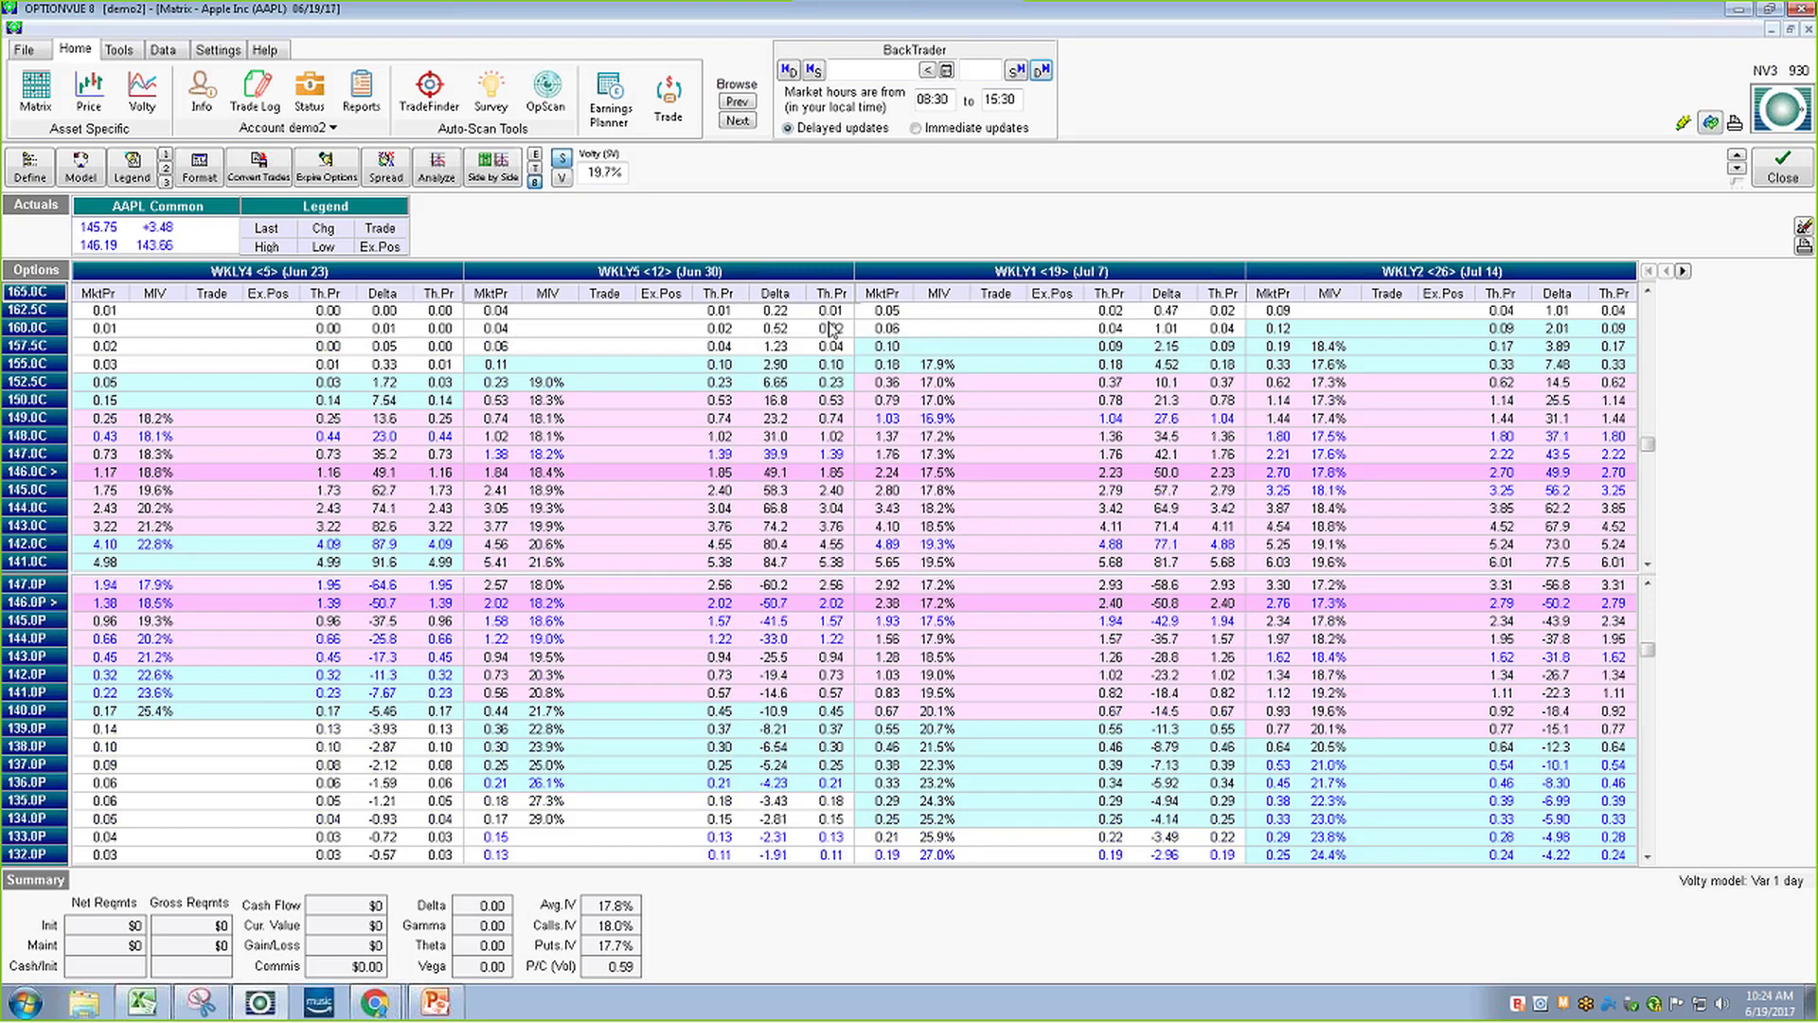
click(166, 156)
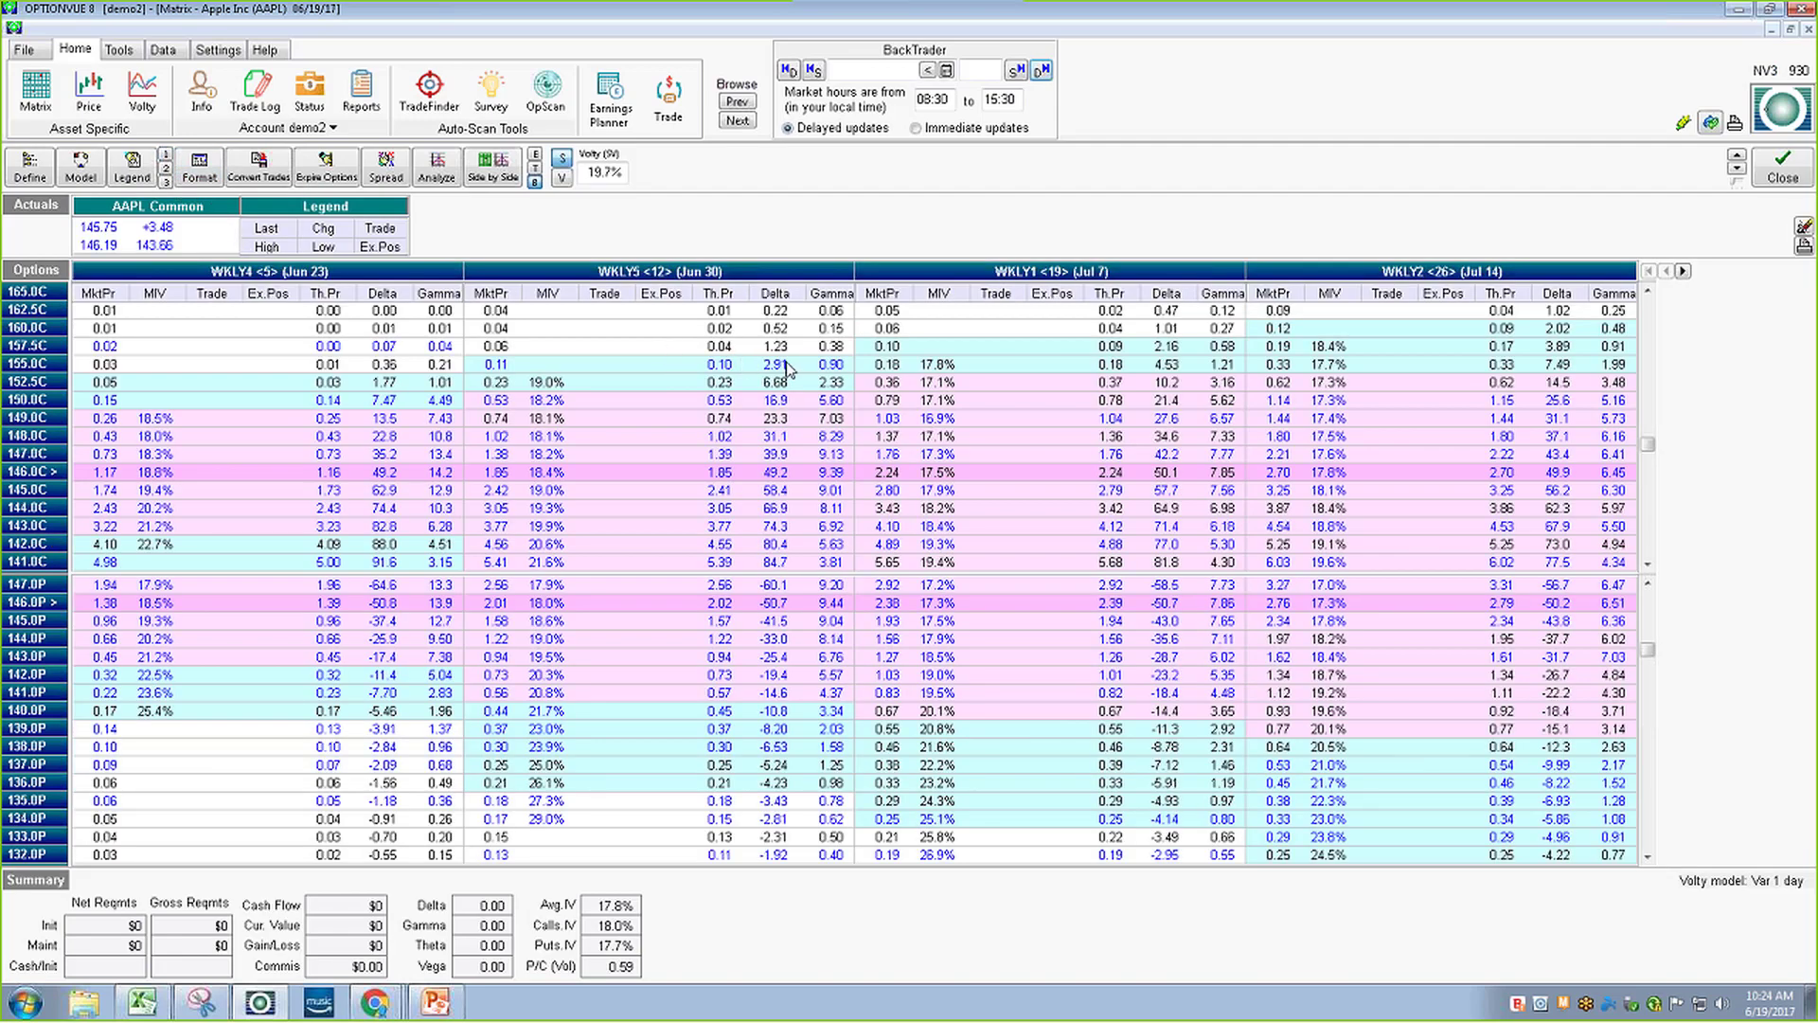
click(723, 301)
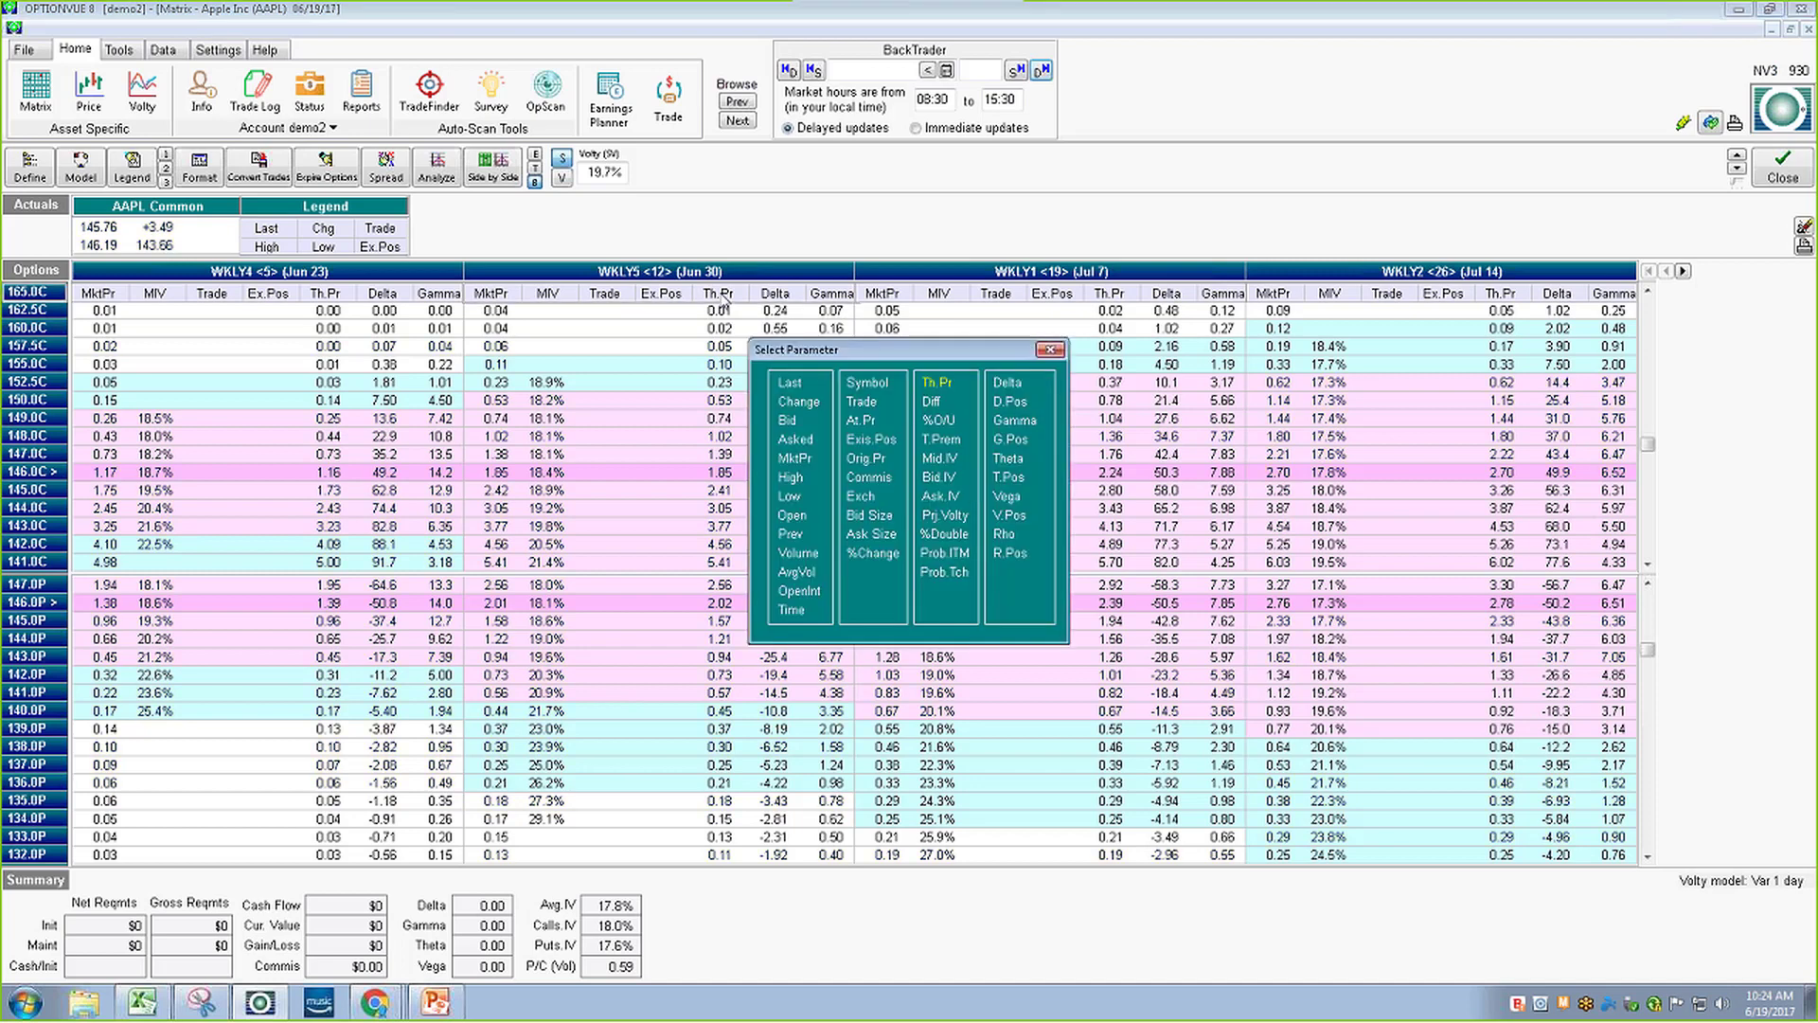
click(940, 423)
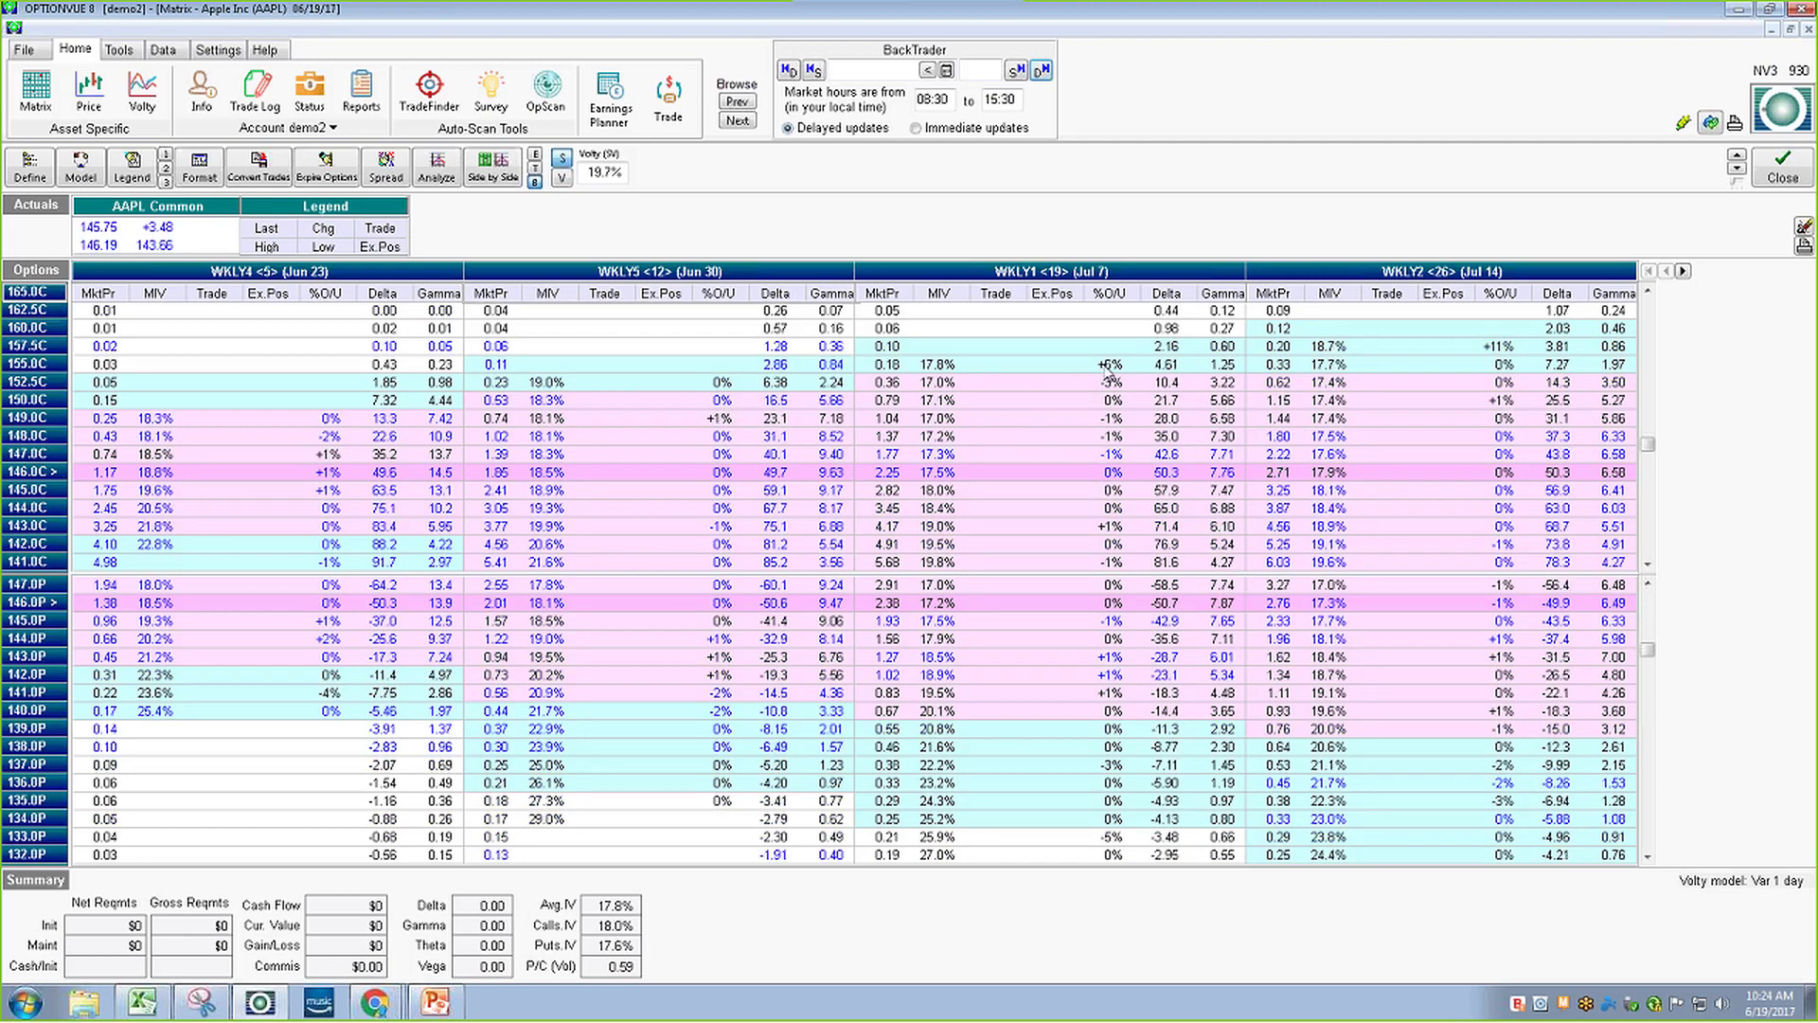
click(1023, 369)
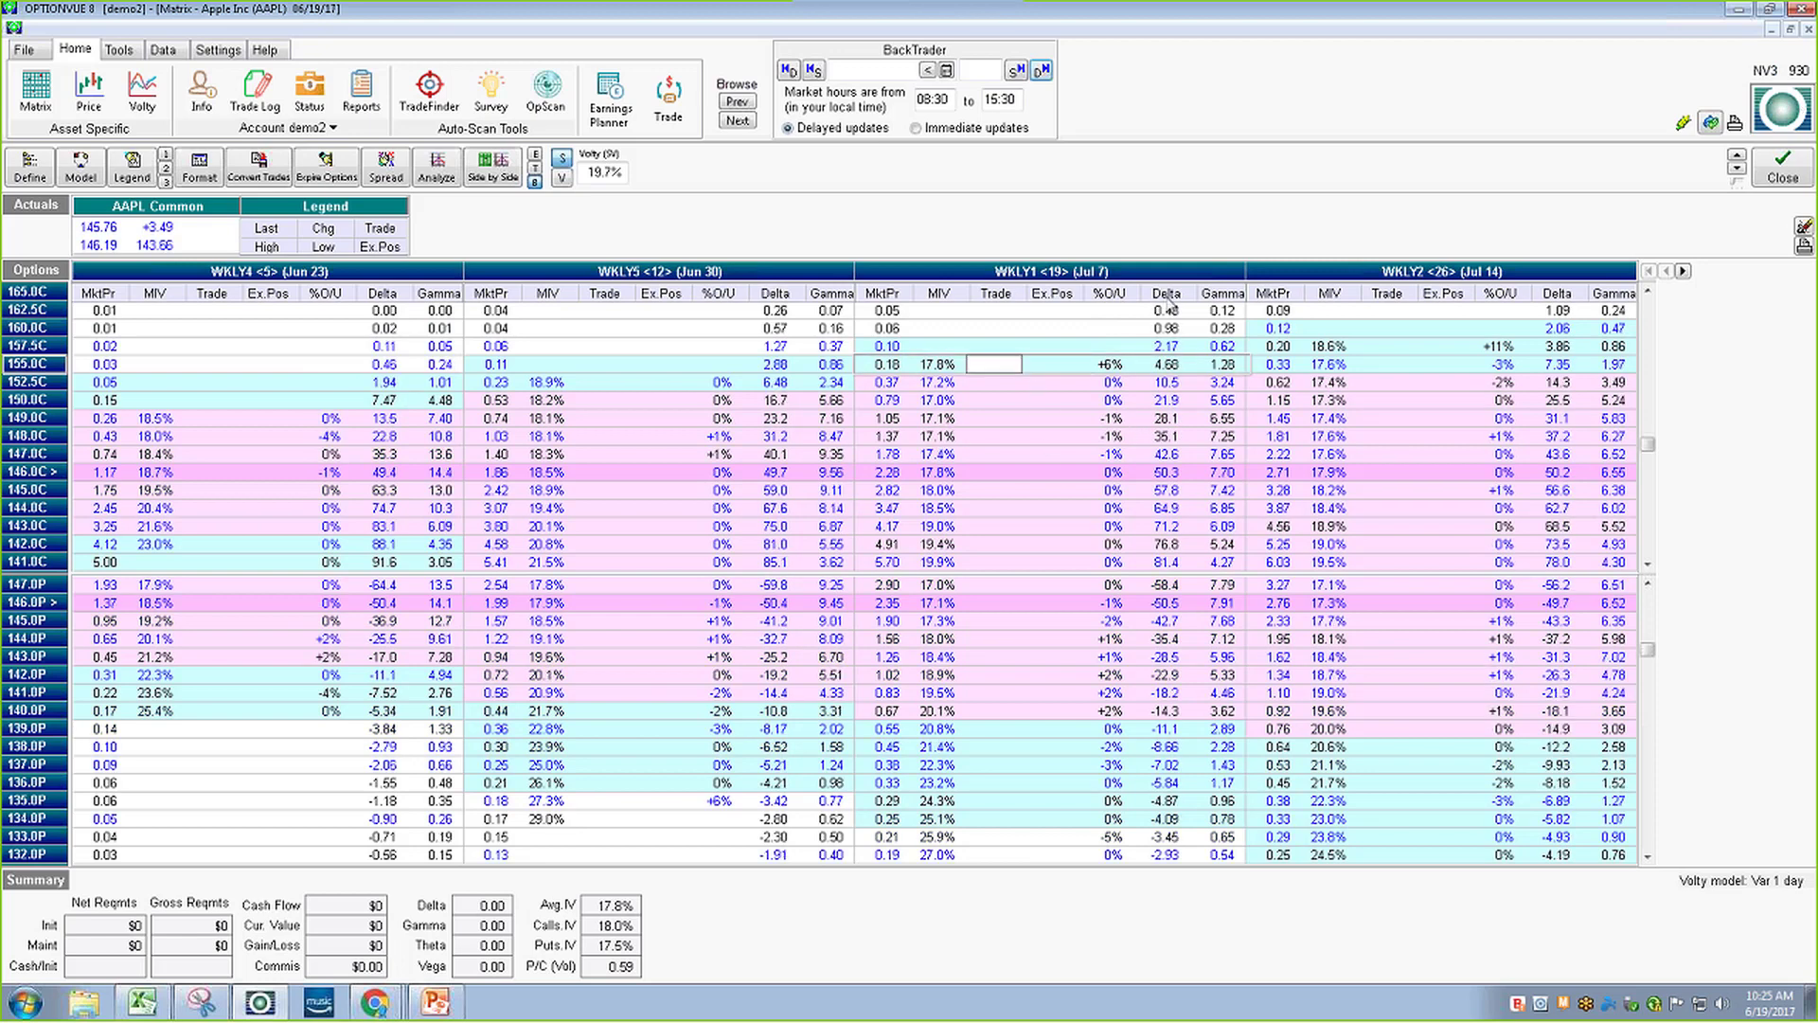
Check the %O/U column's parameter choices and review the Jul 7 149 call's details
click(1106, 296)
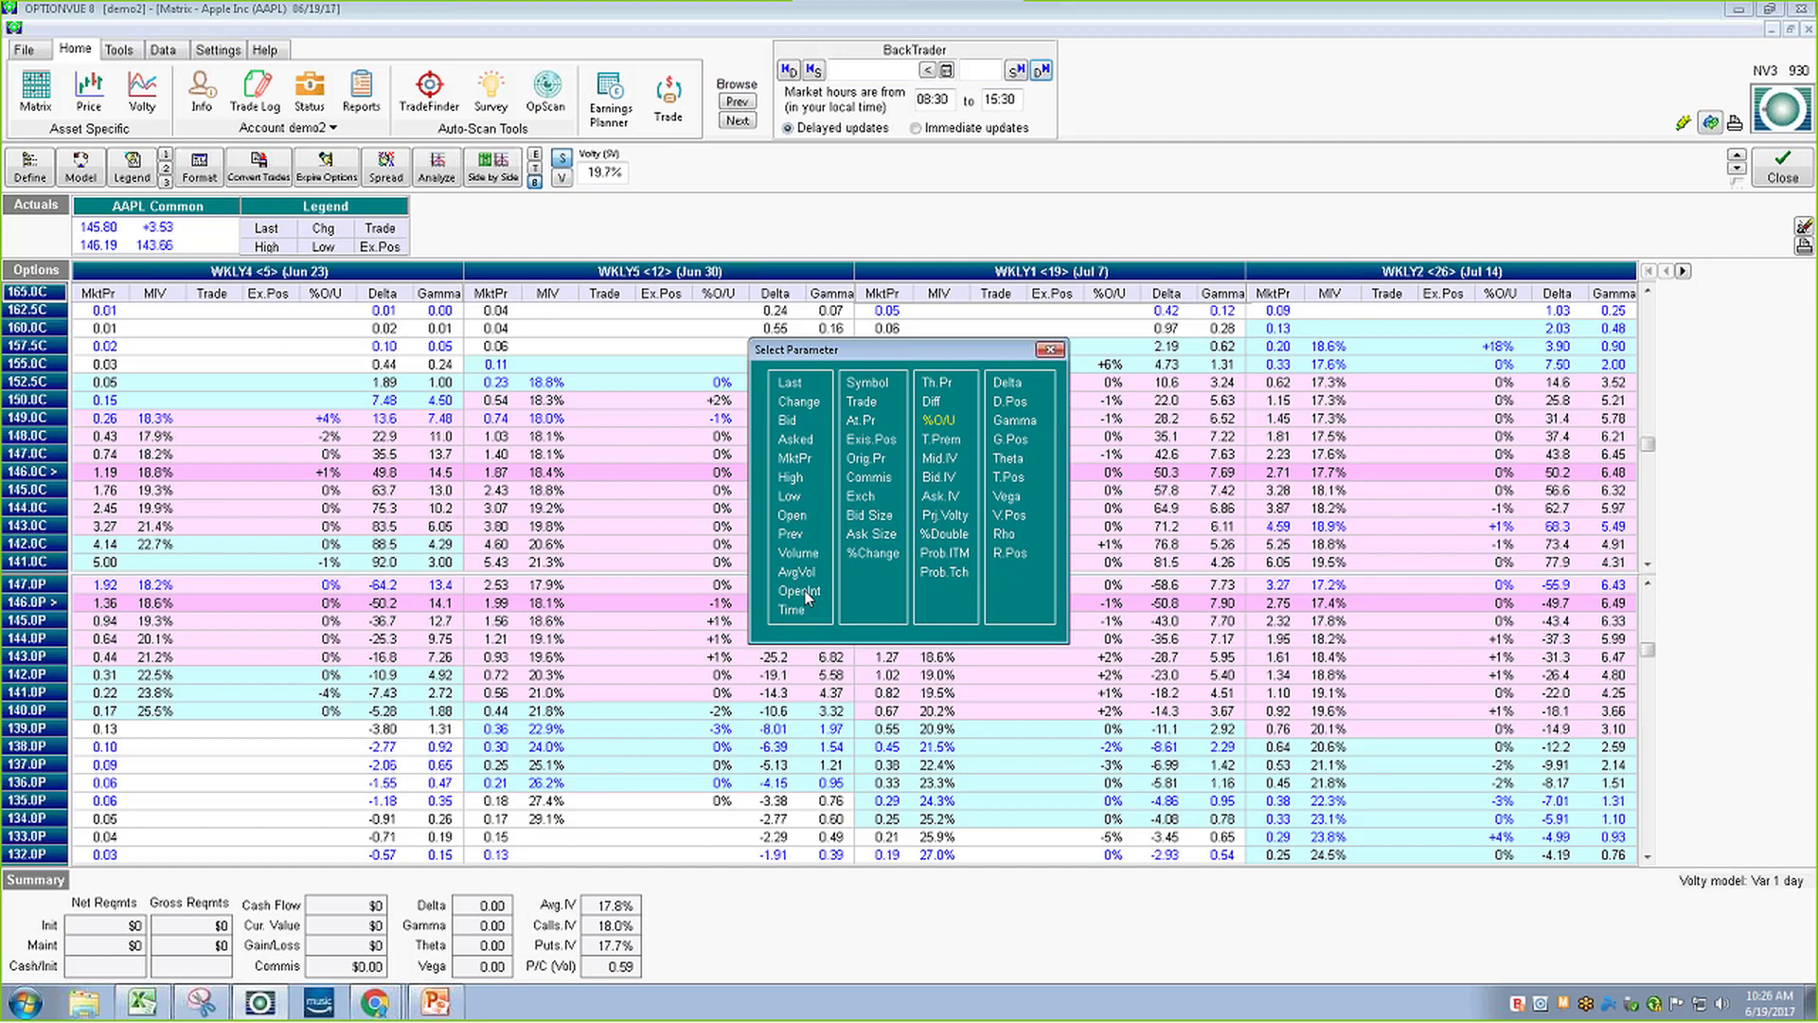
click(1050, 349)
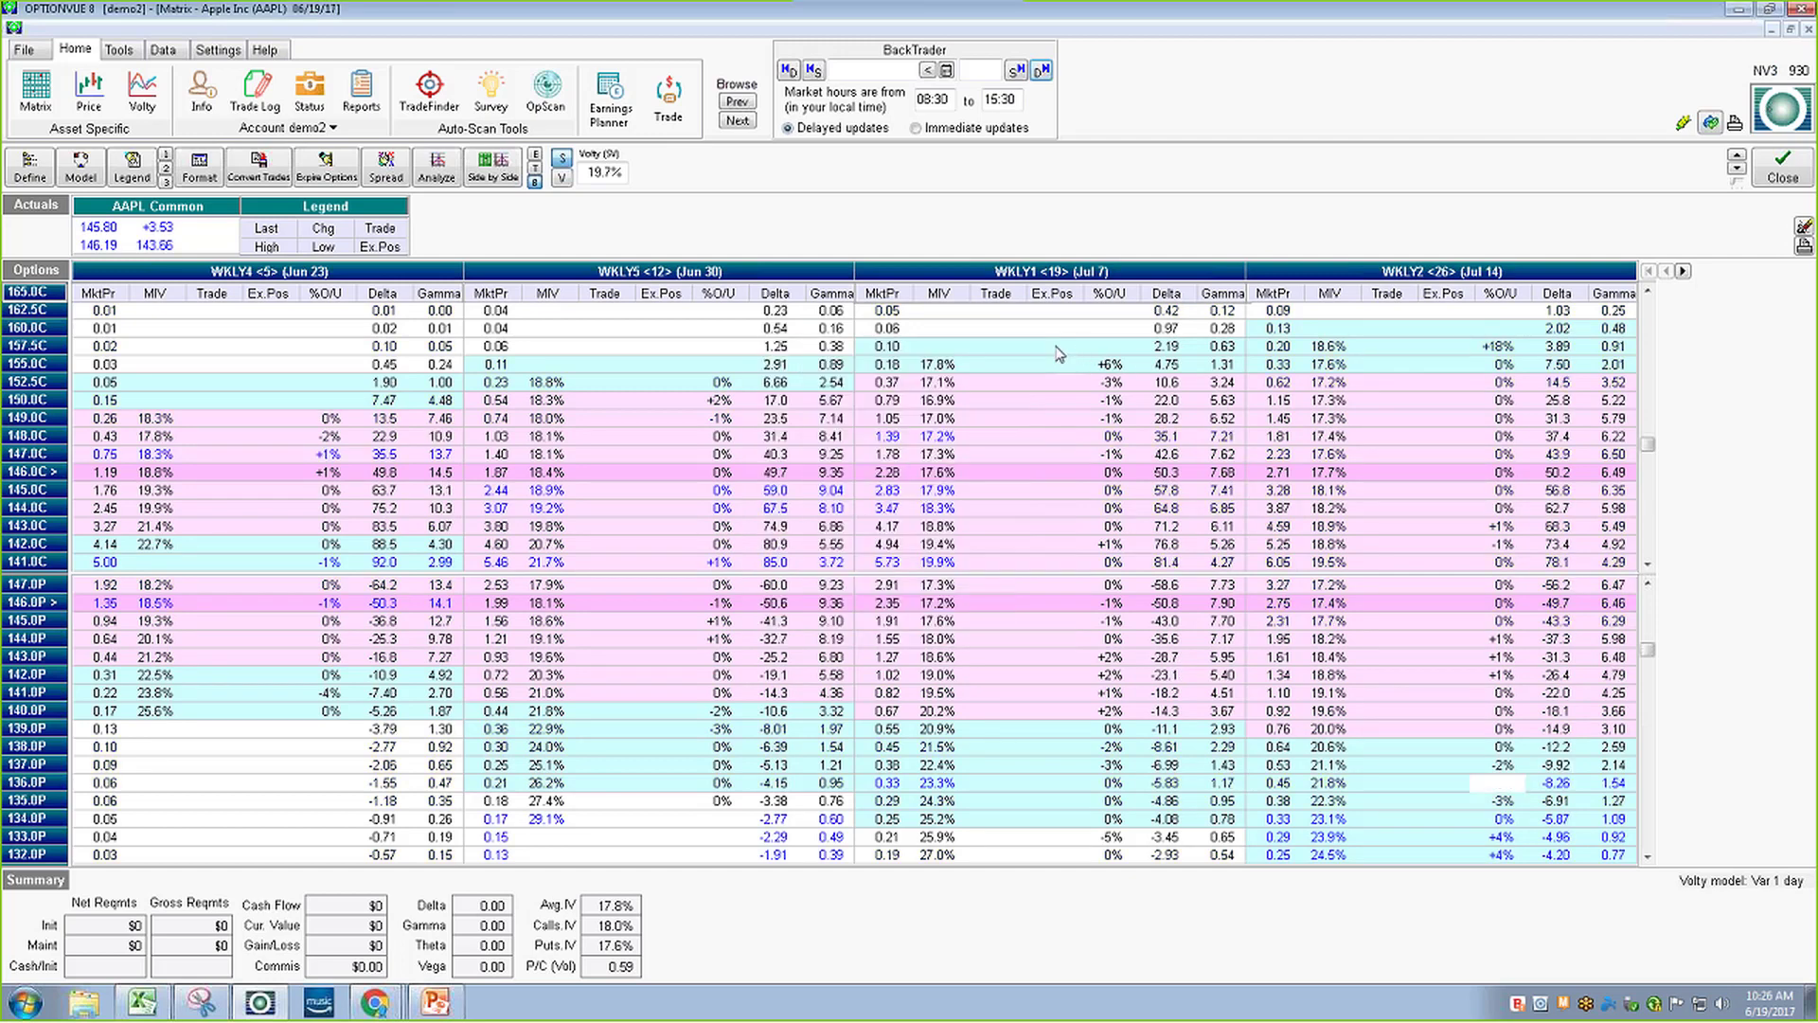
double_click(1000, 424)
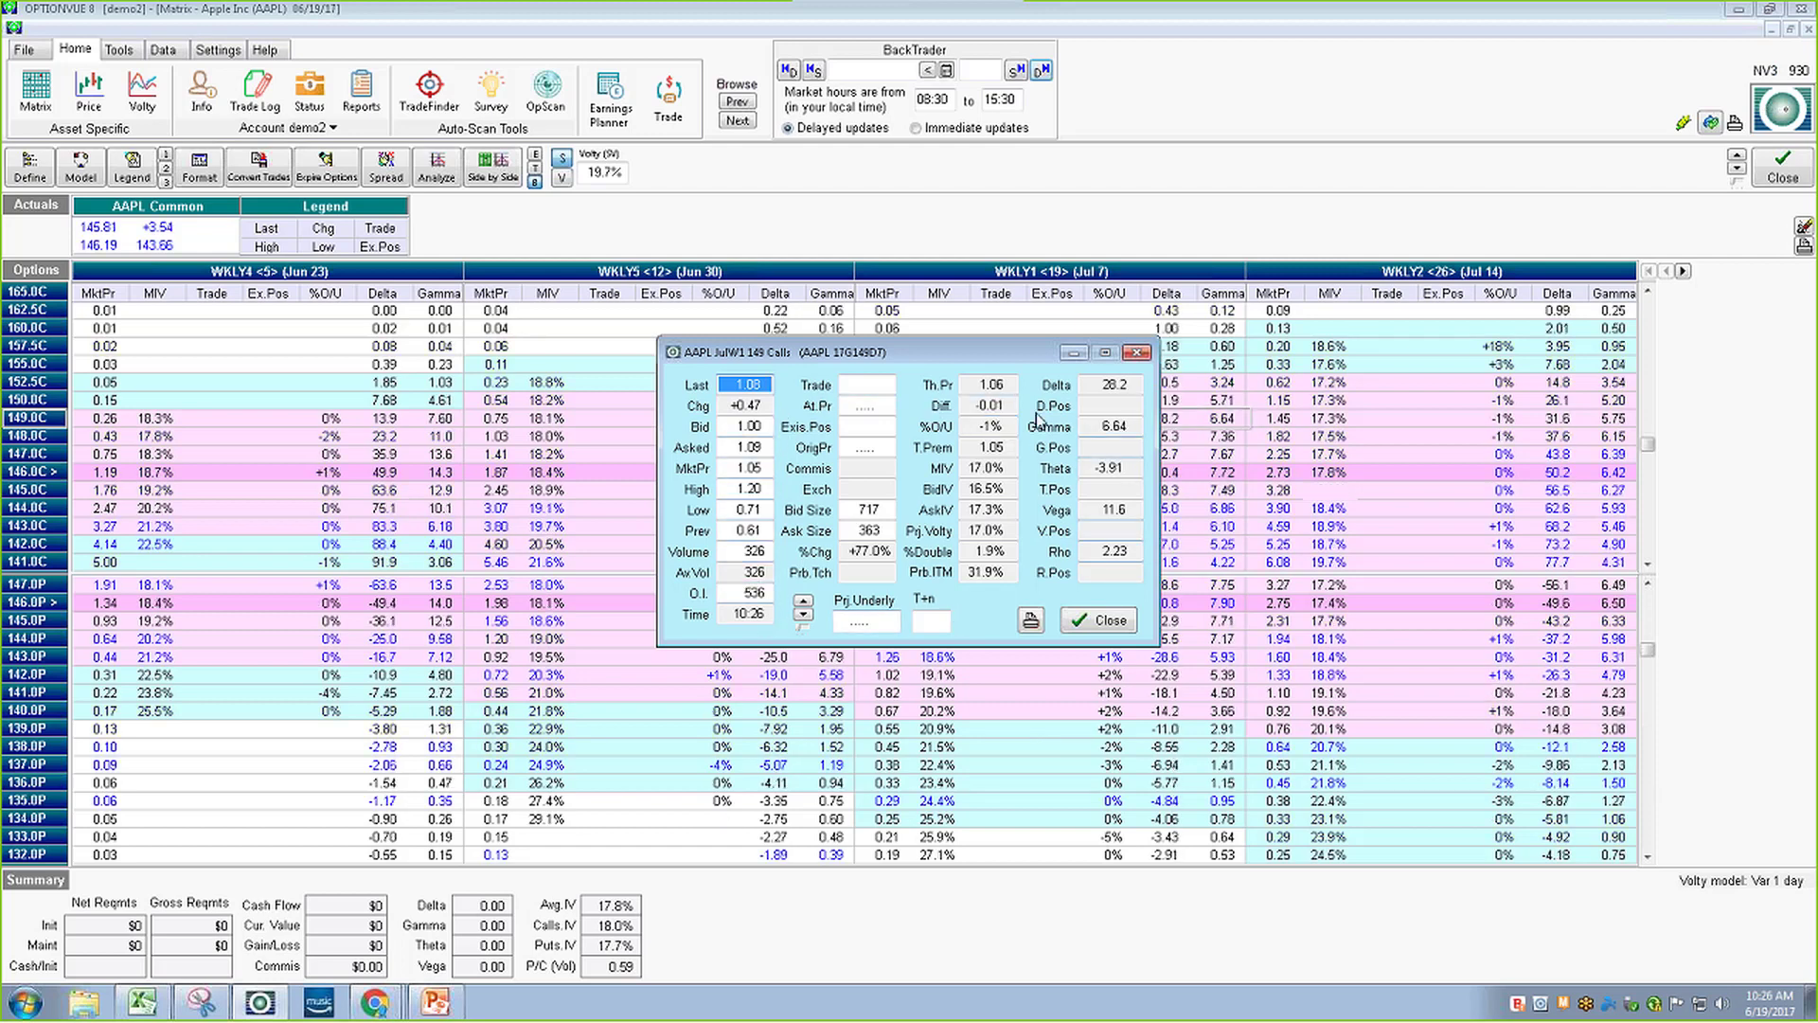
click(1146, 354)
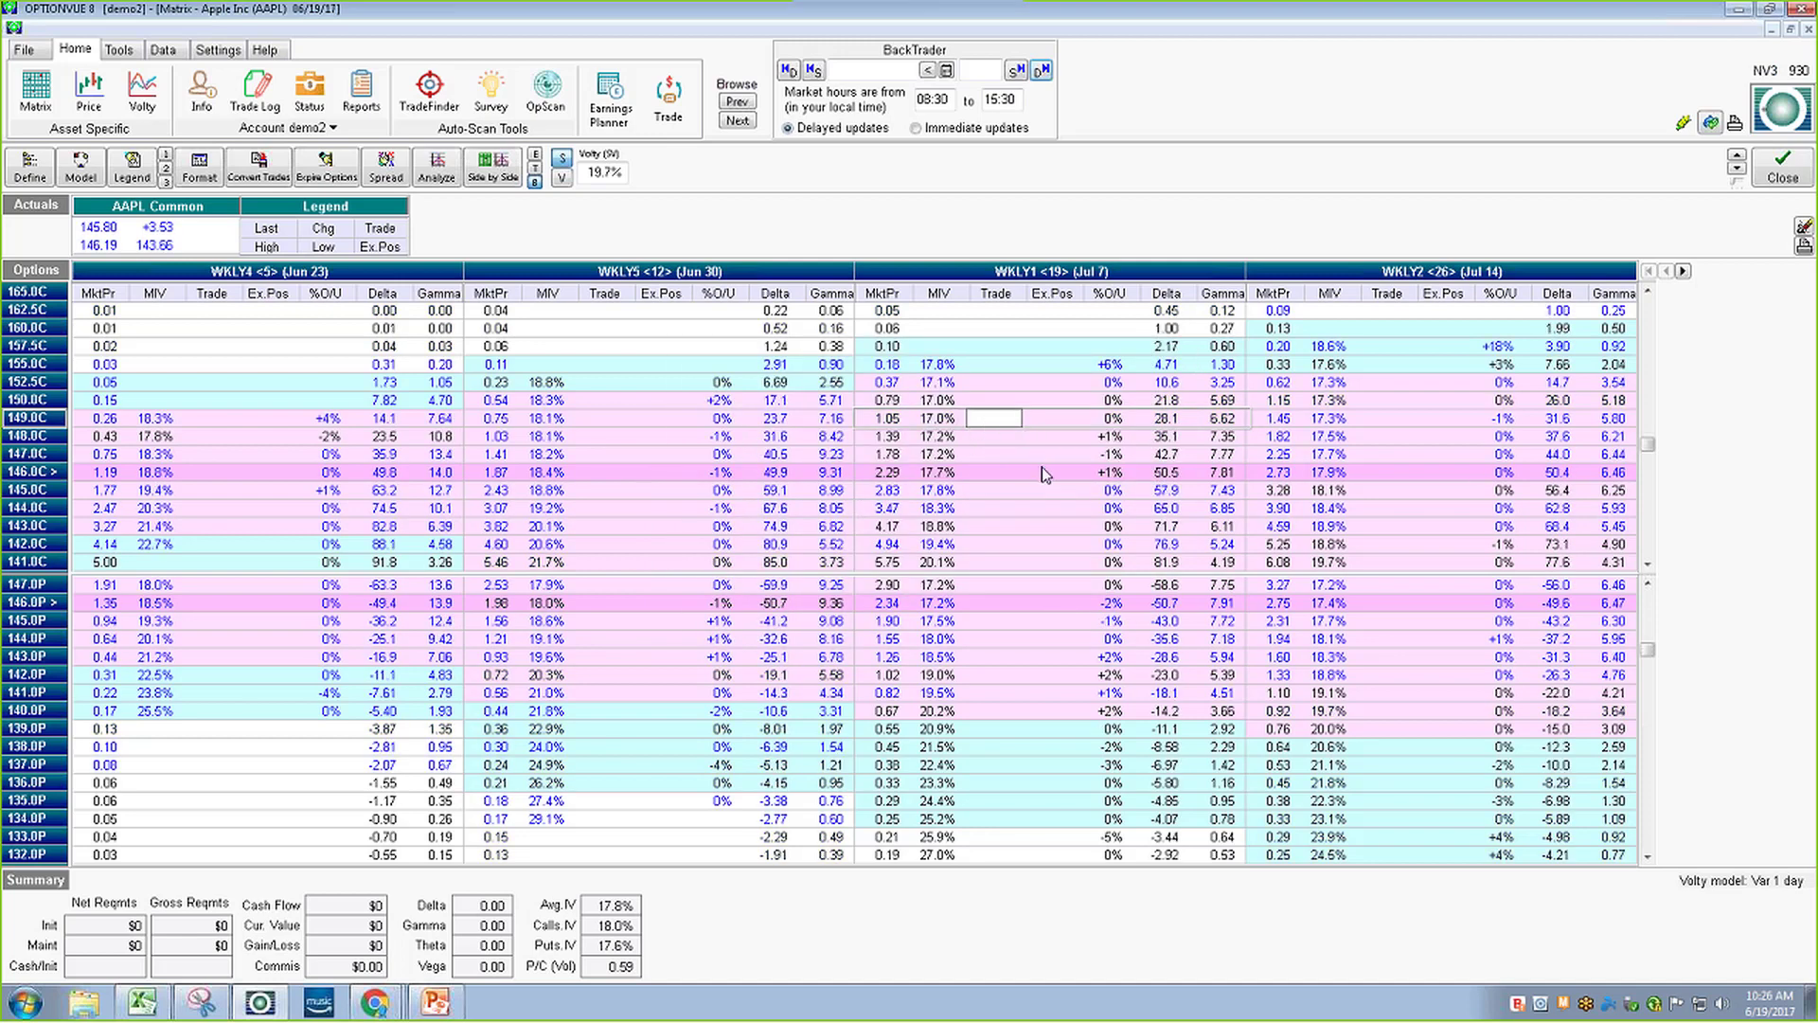
Enter -5 Jul 7 149 calls and +5 Jul 7 146 calls in the WKLY1 Trade column
text(-5)
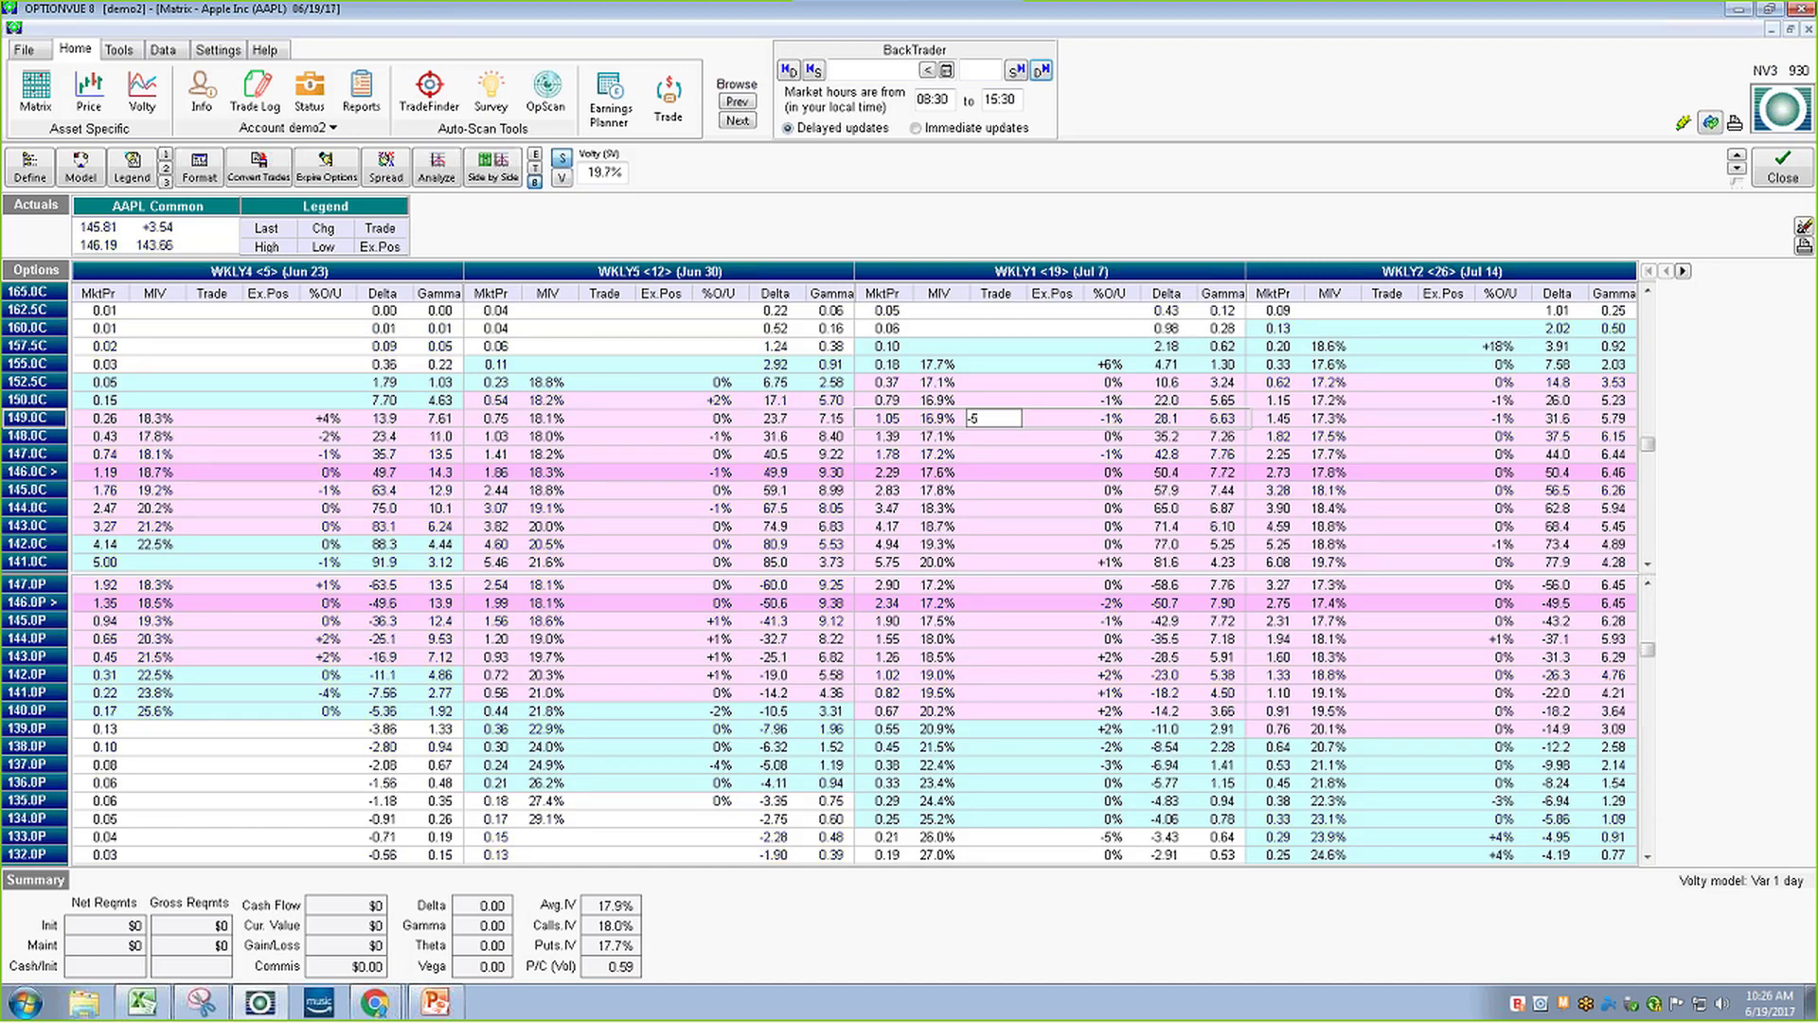
click(995, 471)
text(5)
click(1046, 368)
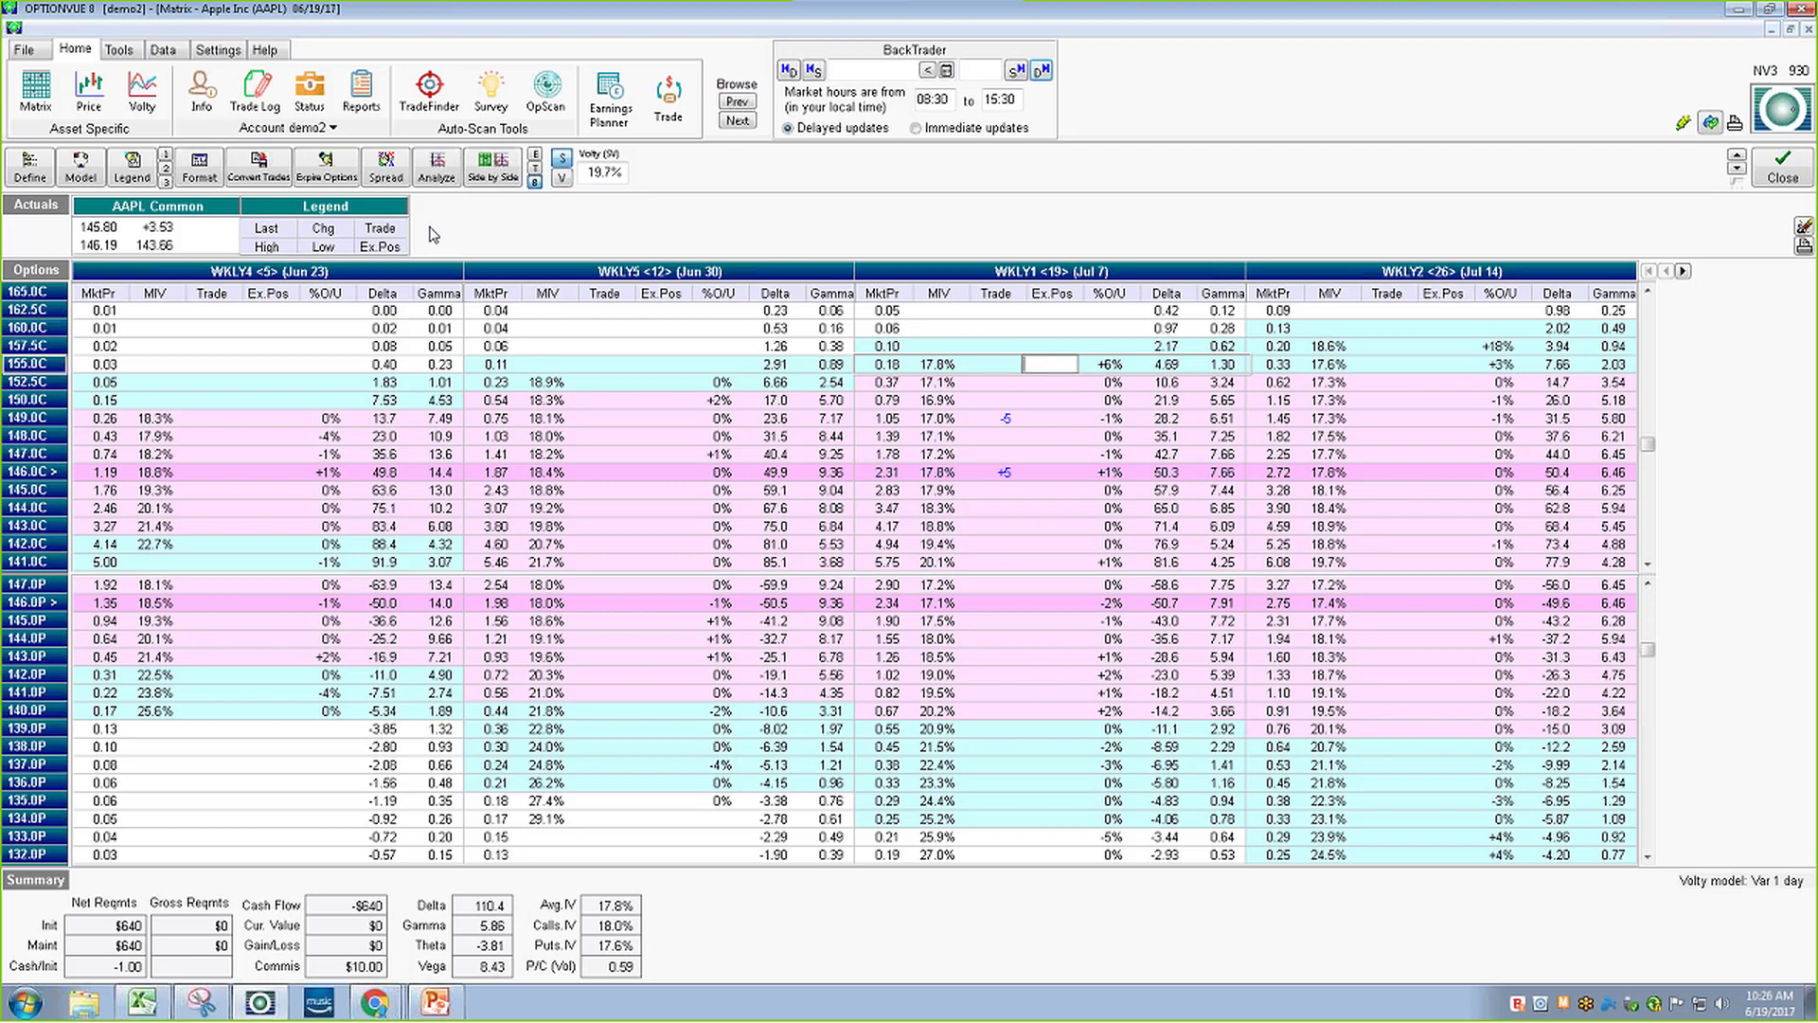
Graph the Jul 7 spread's P/L, then enter +5 Jul 14 147 calls and -5 Jul 14 150 calls
click(441, 176)
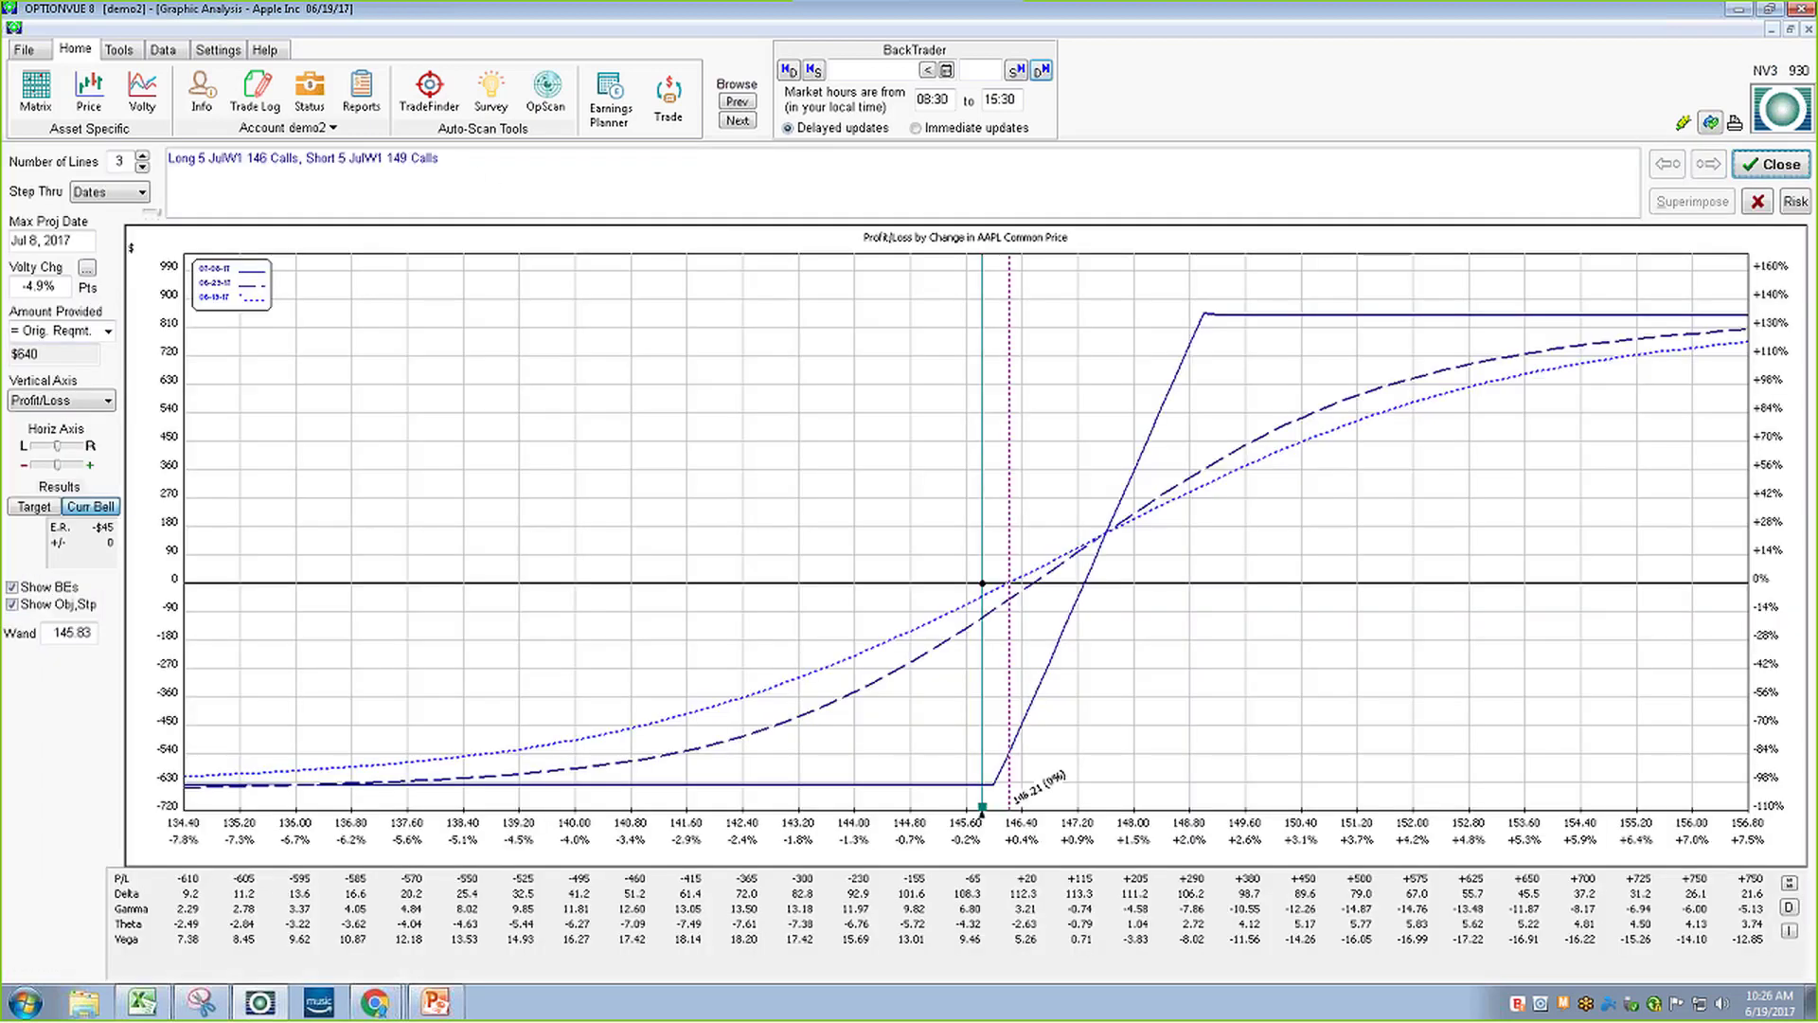
click(1771, 166)
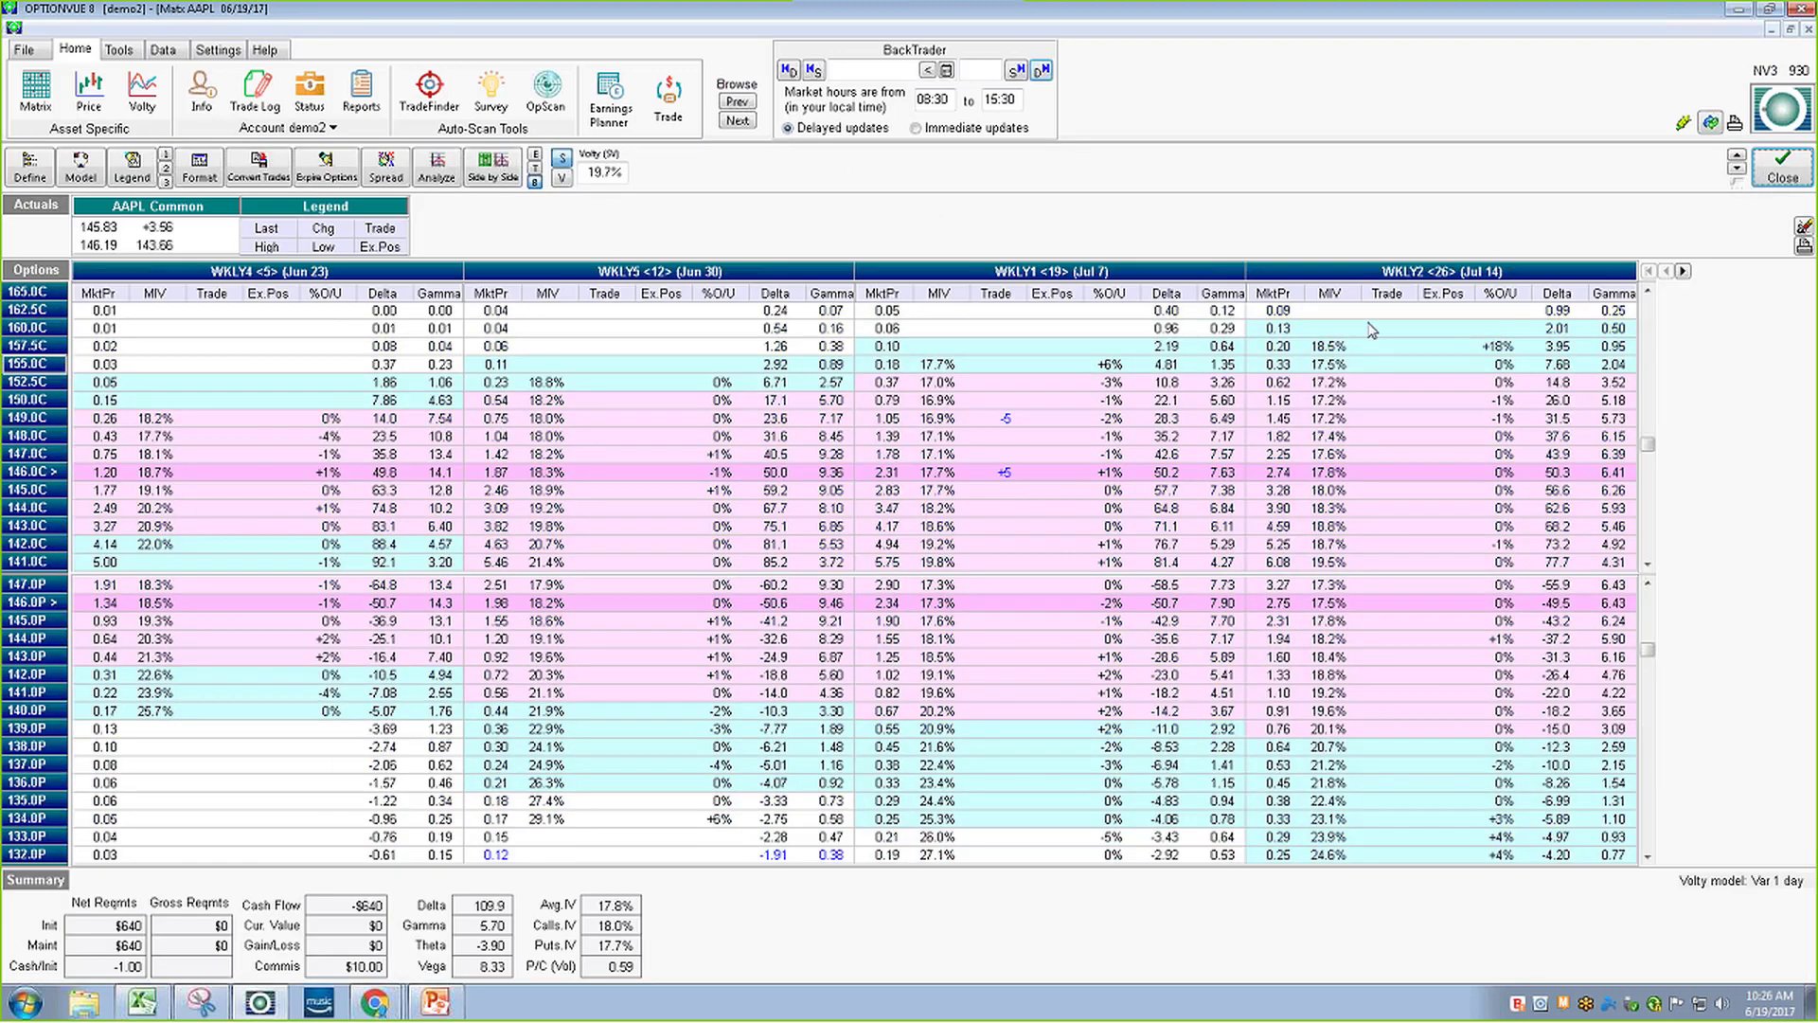
click(1405, 453)
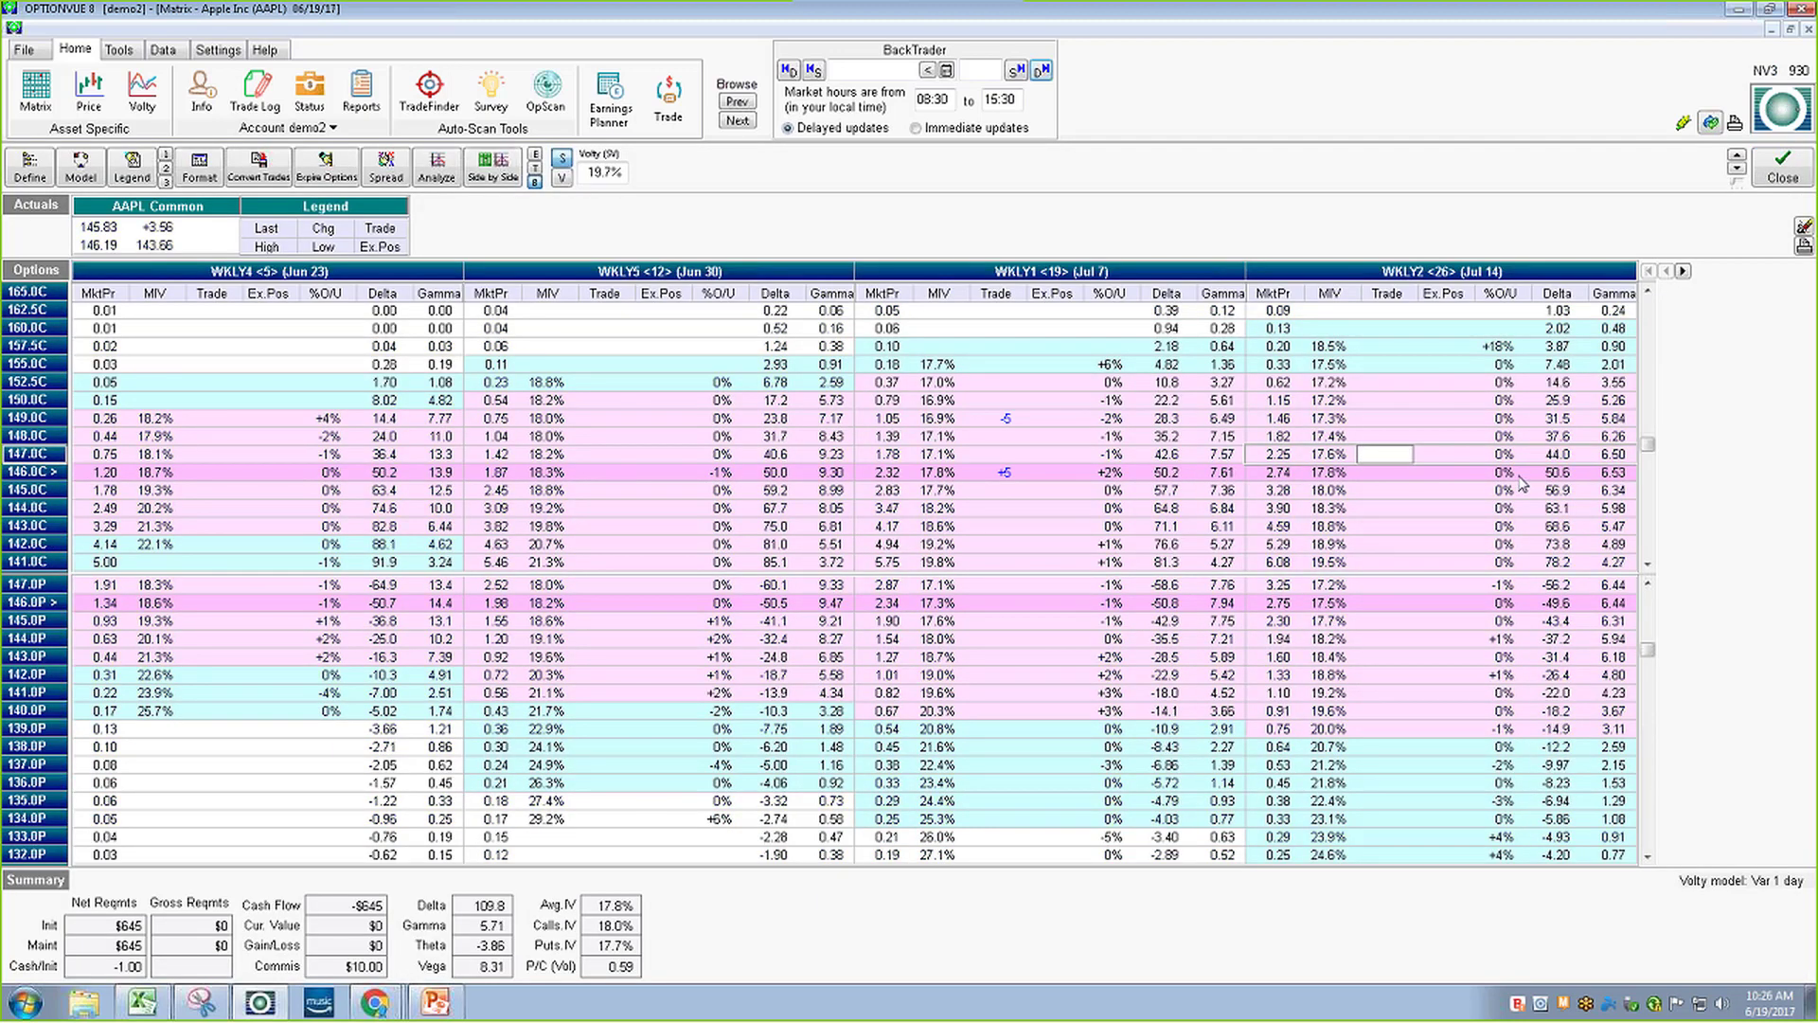
key(Up)
key(Up)
key(Up)
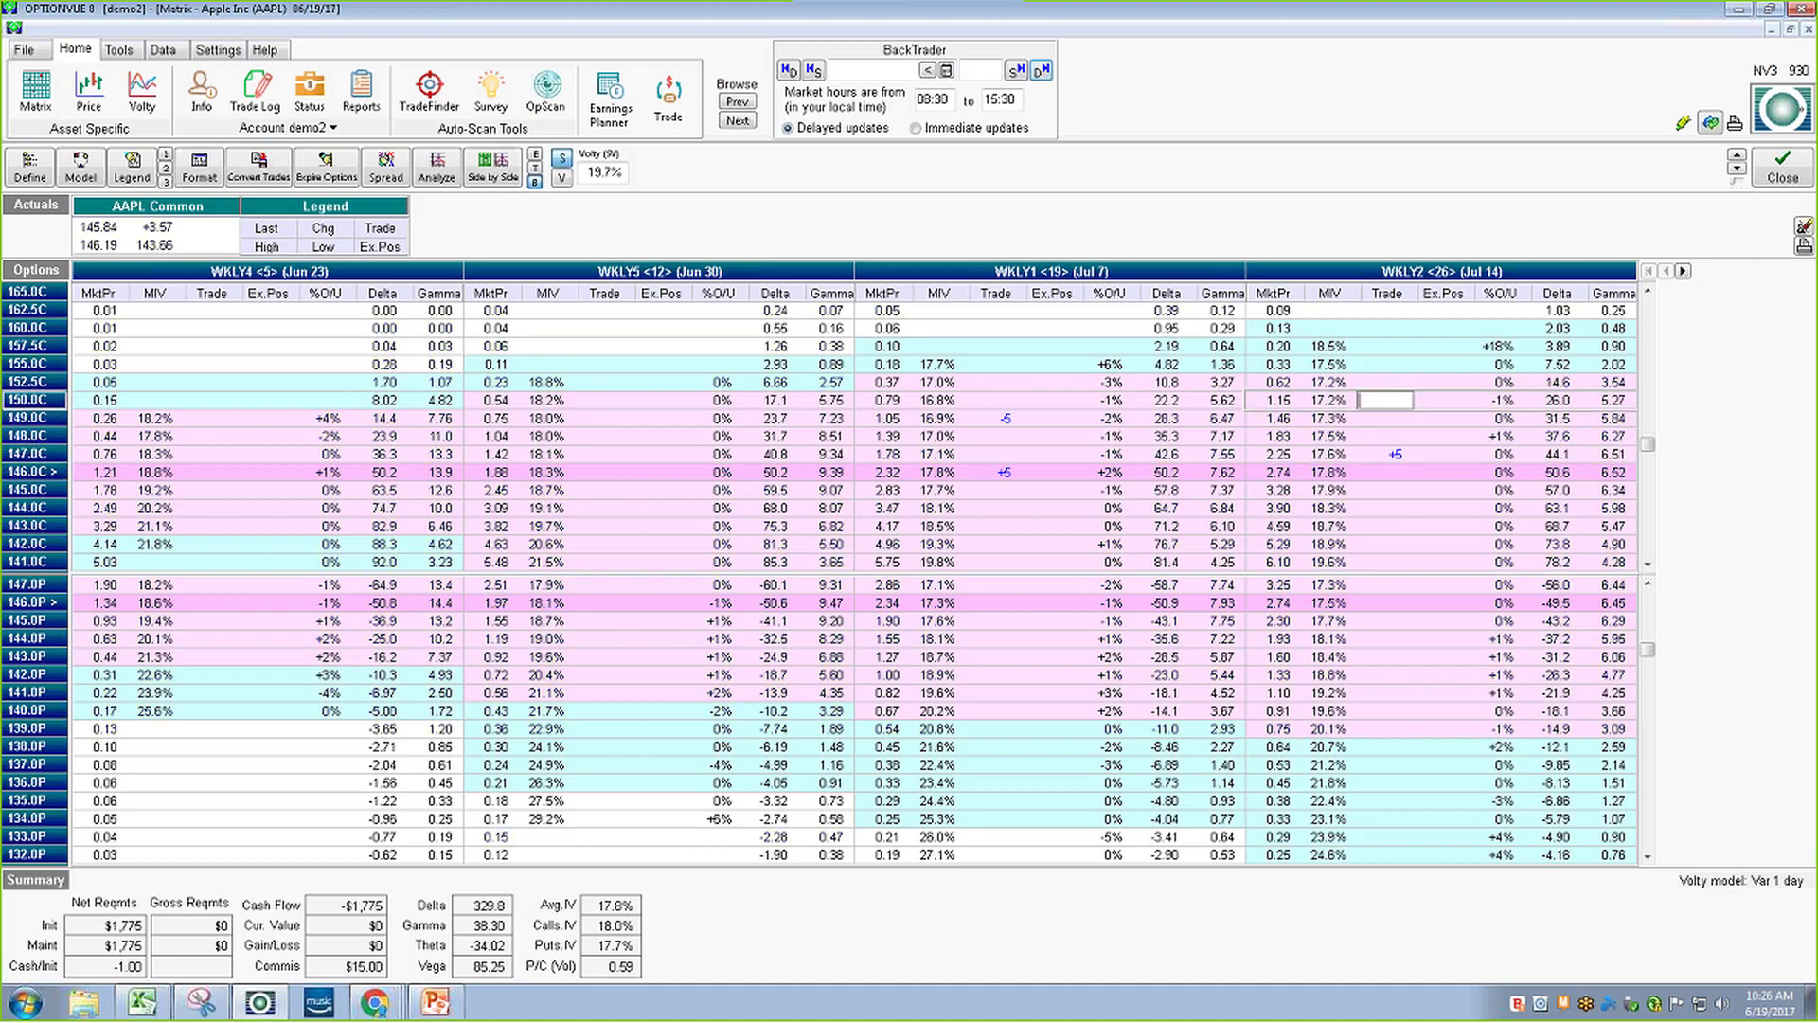
key(Return)
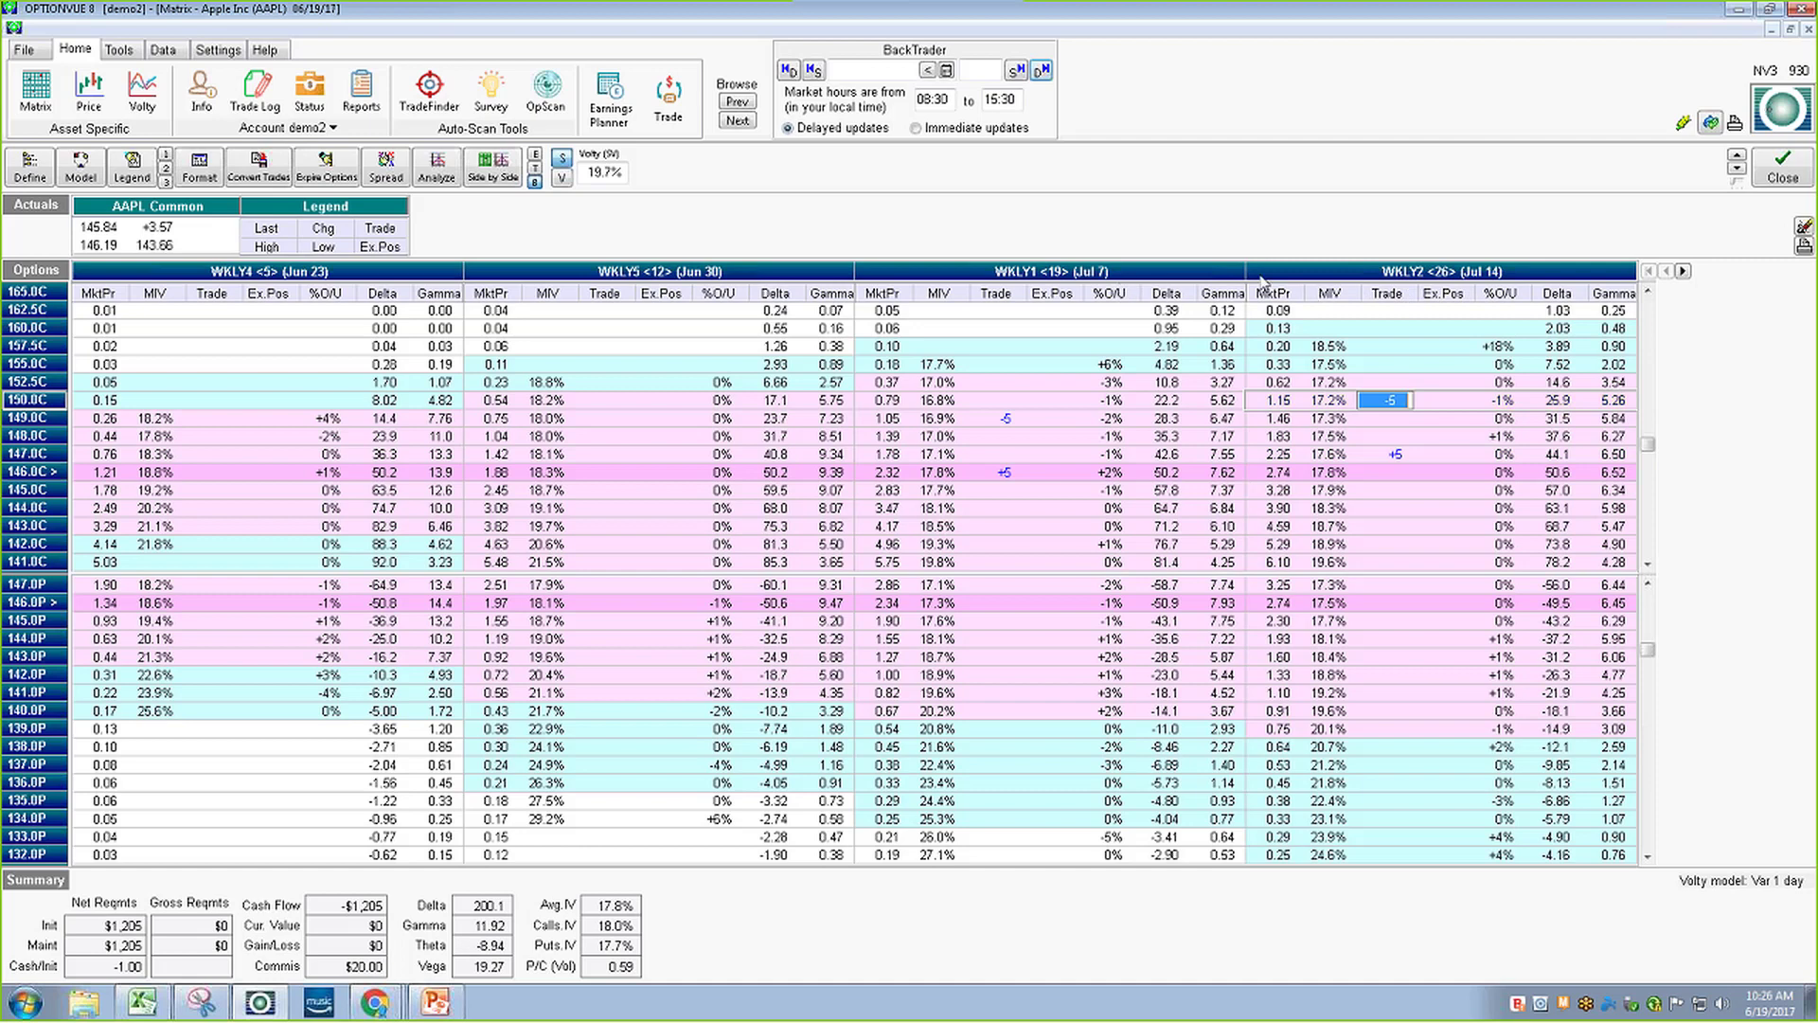
click(1384, 274)
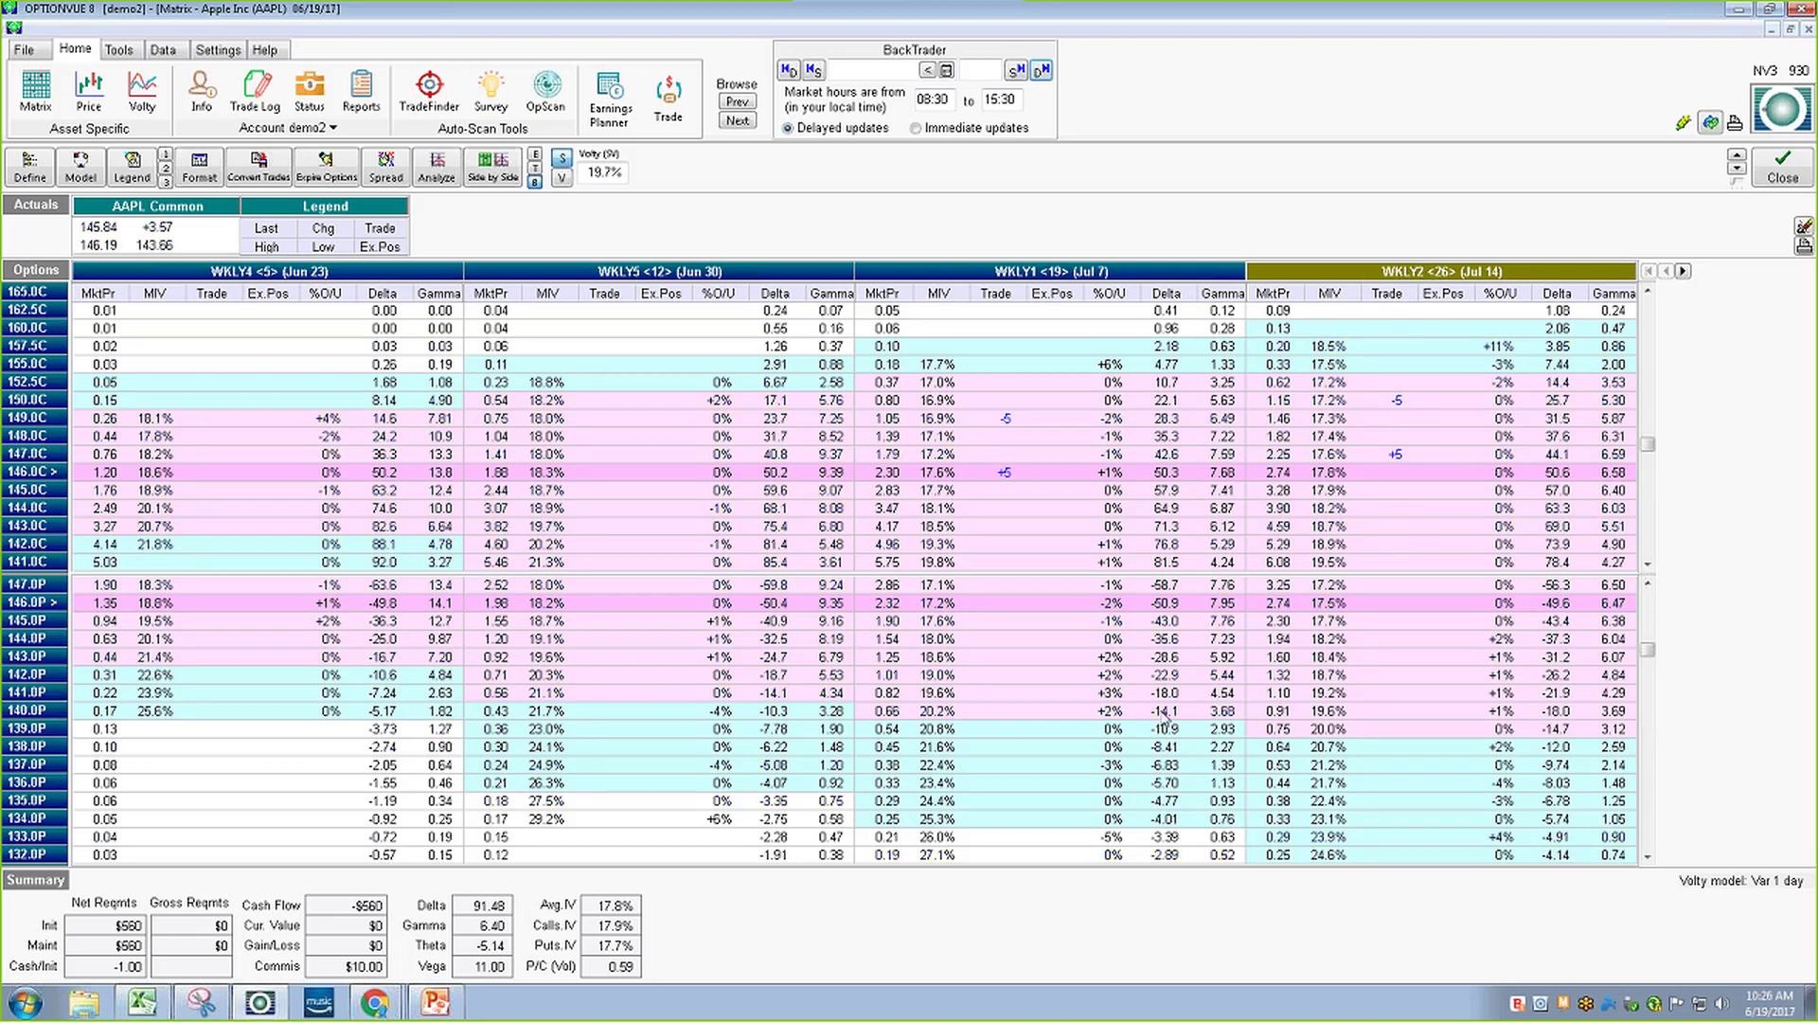
click(441, 178)
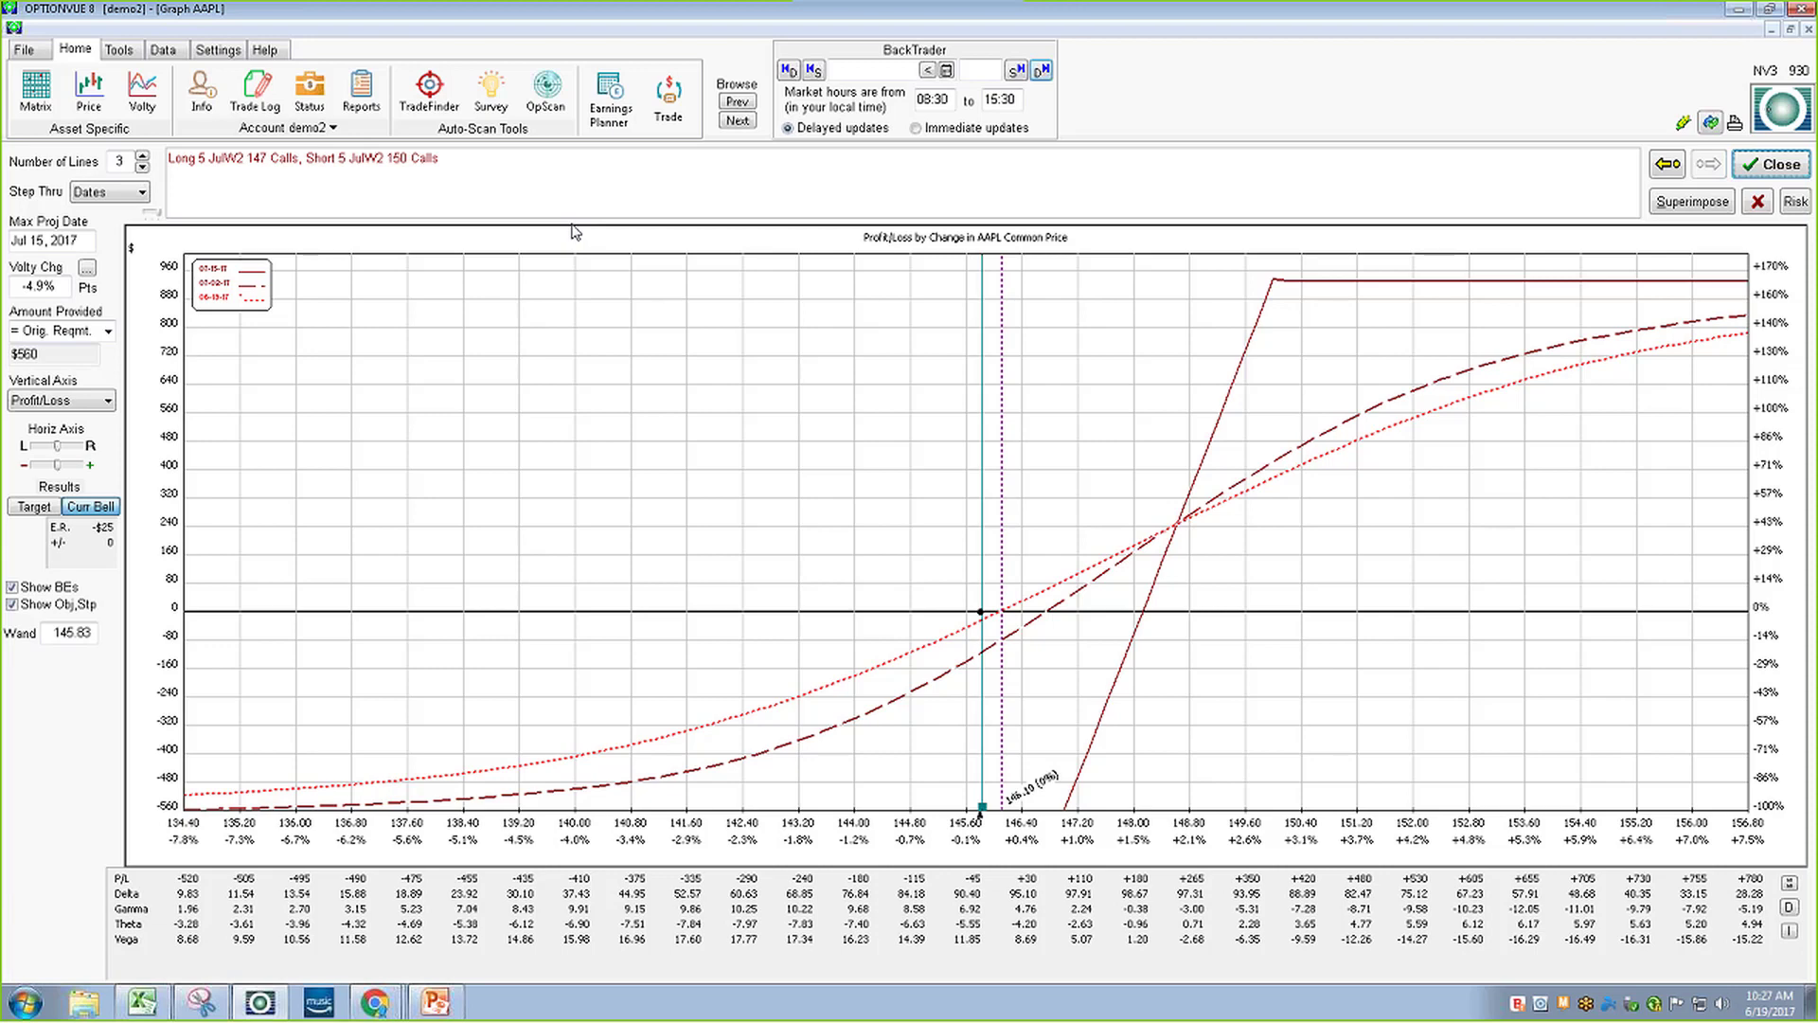
click(1706, 203)
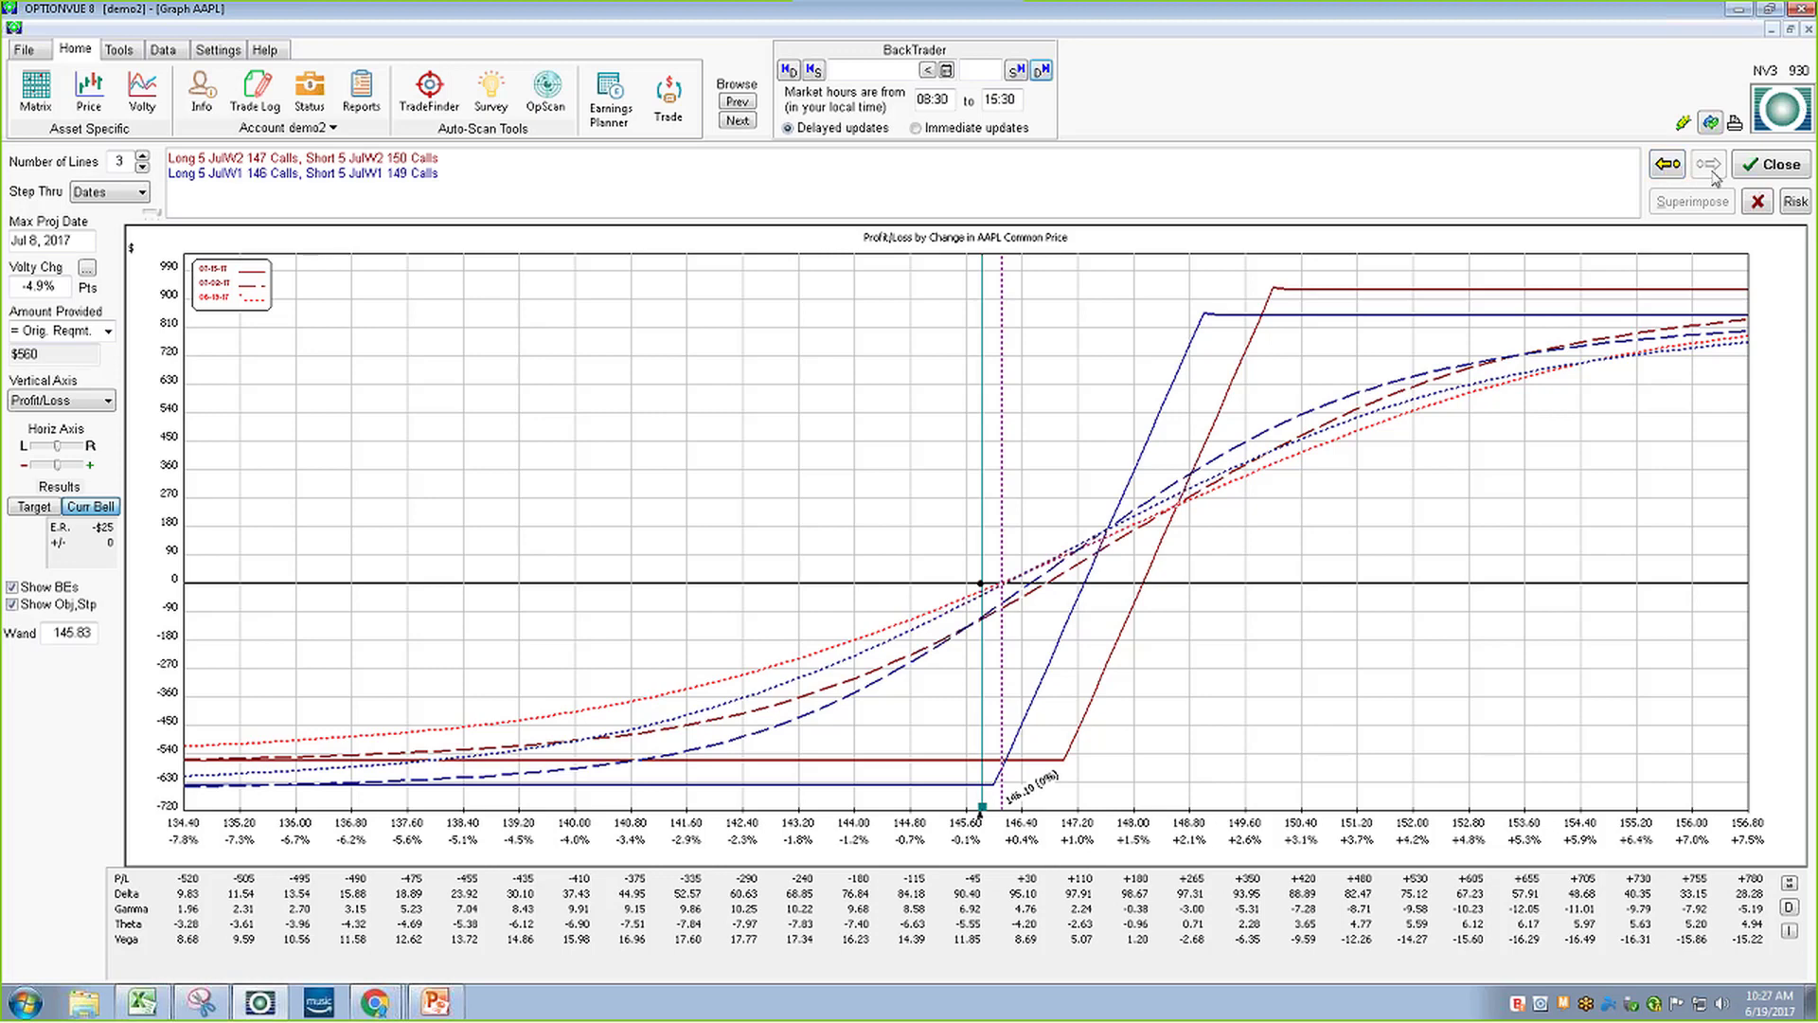
click(1757, 203)
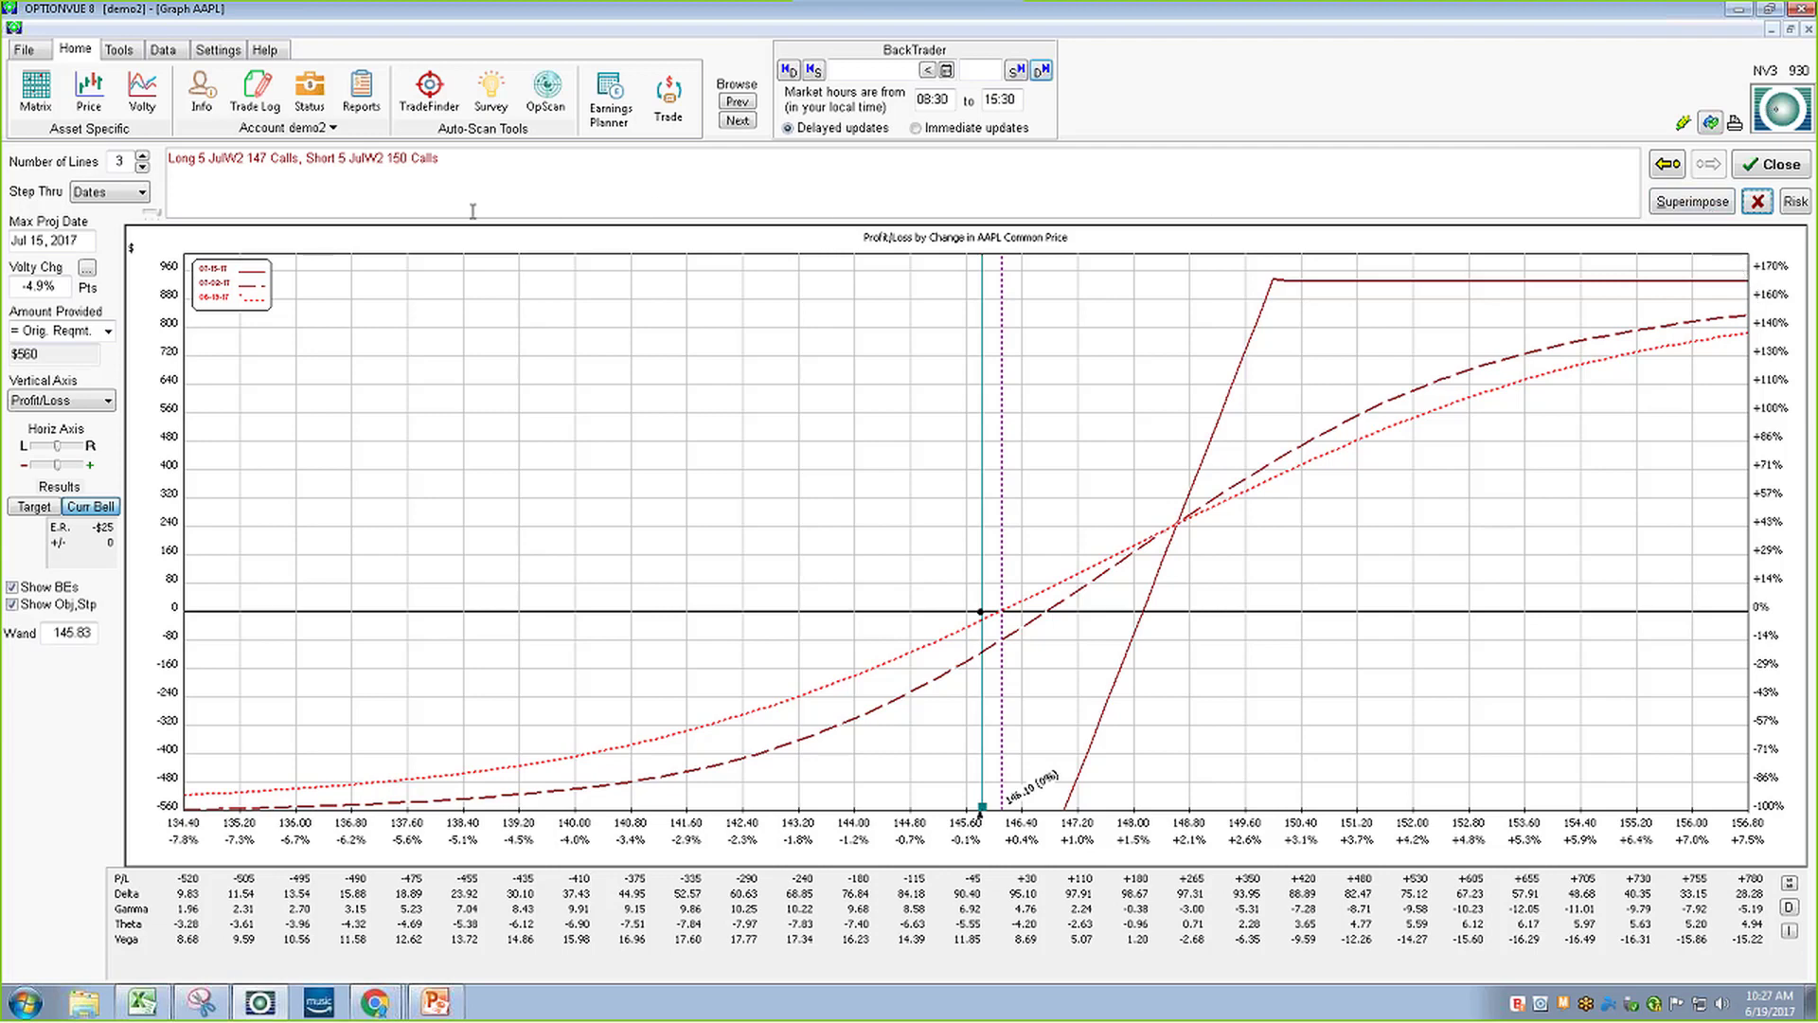
click(1666, 167)
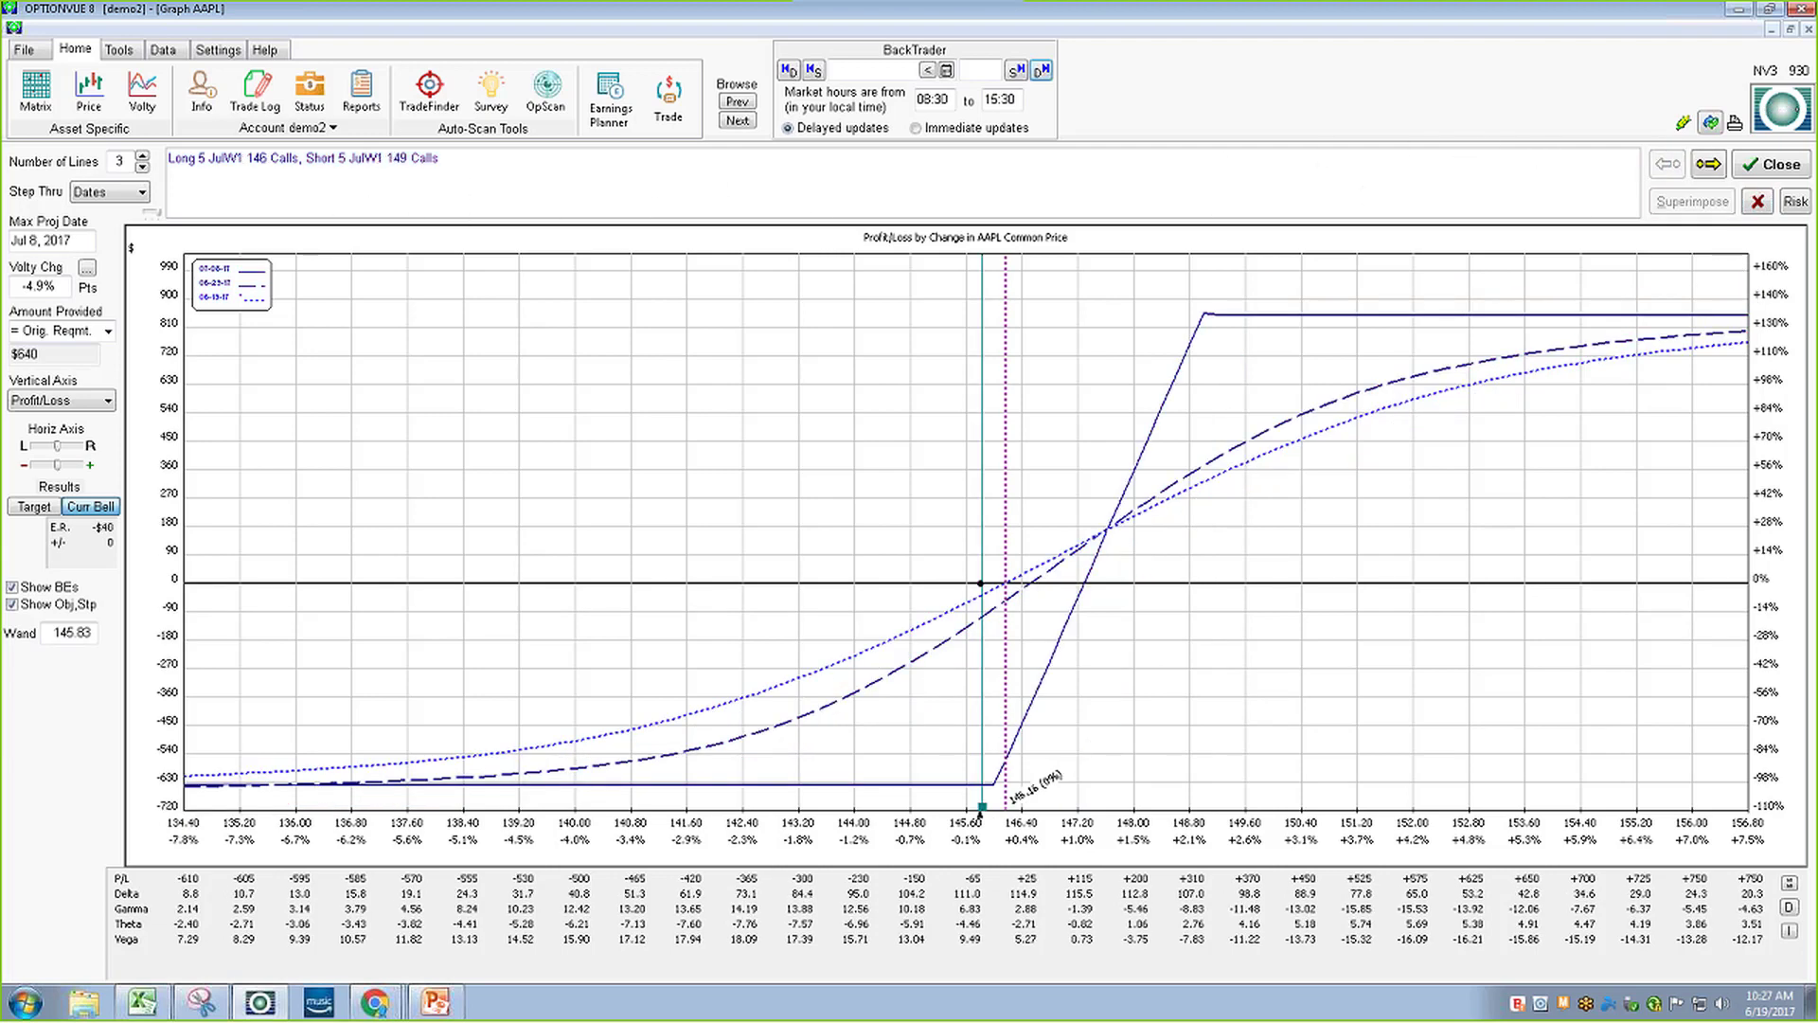
click(1709, 165)
click(1692, 201)
click(1787, 174)
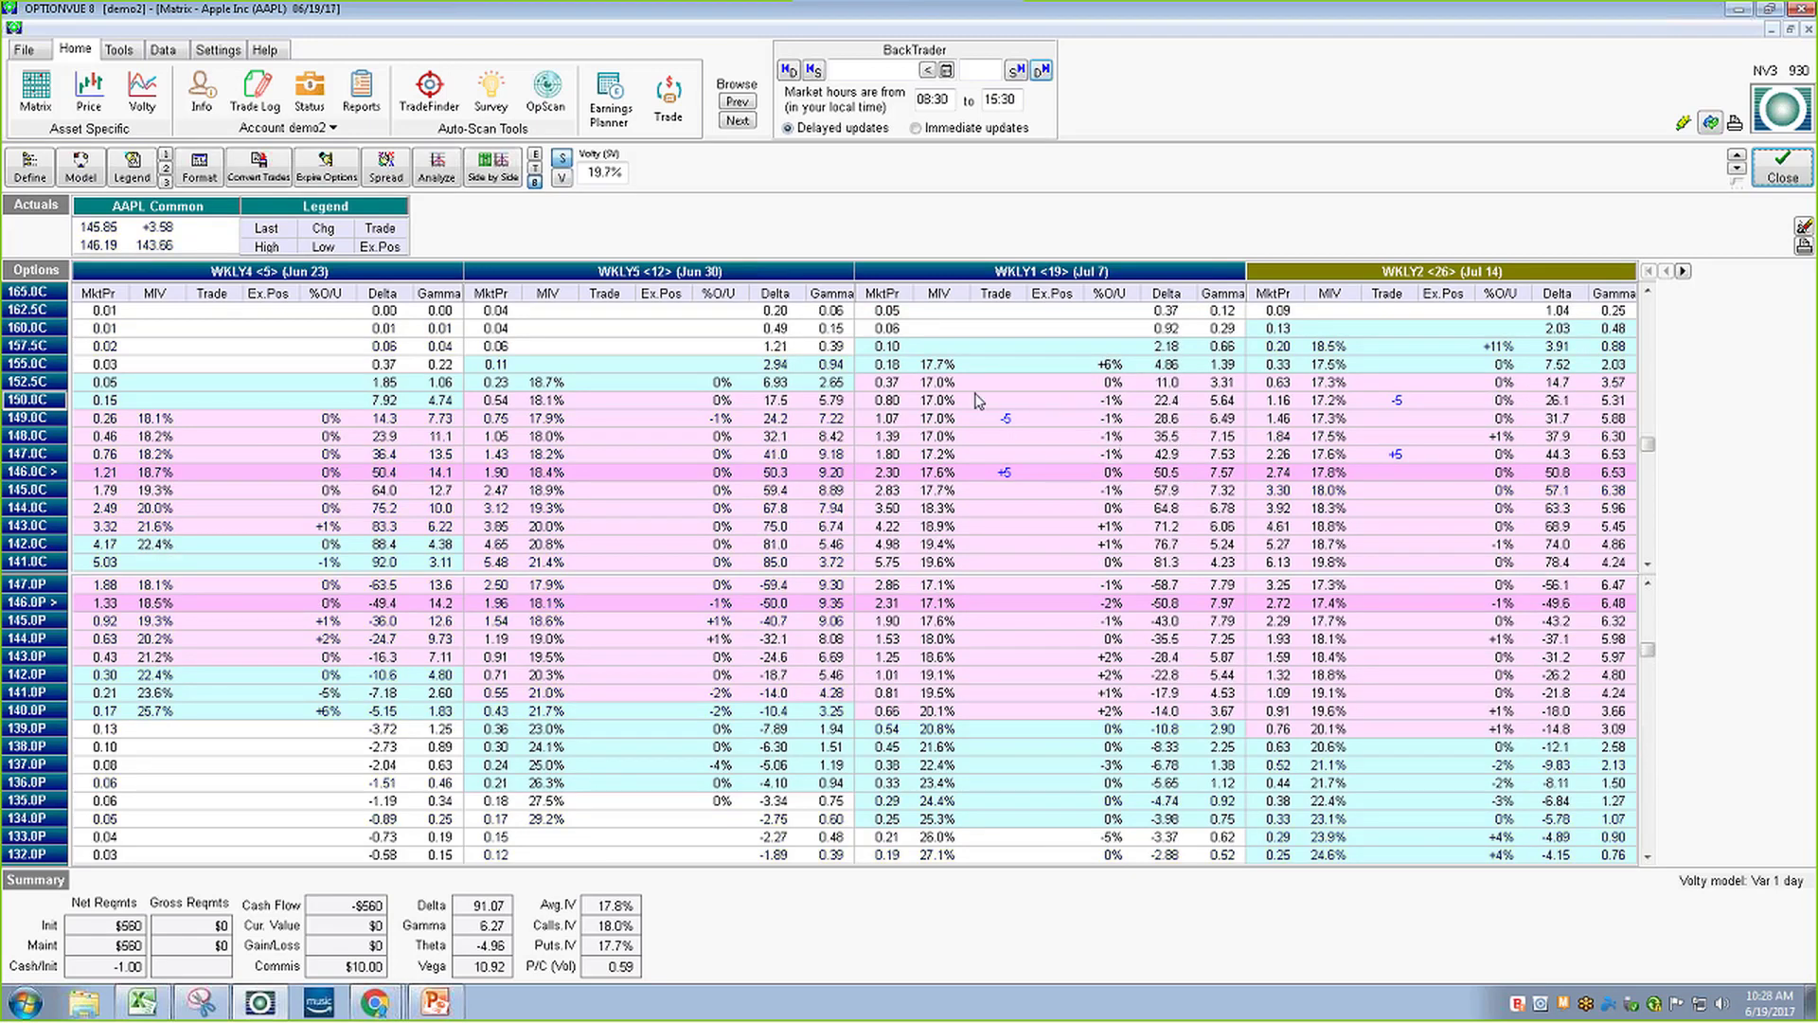
Delete the Jul 14 147/150 trades from the WKLY2 Trade column
click(1394, 454)
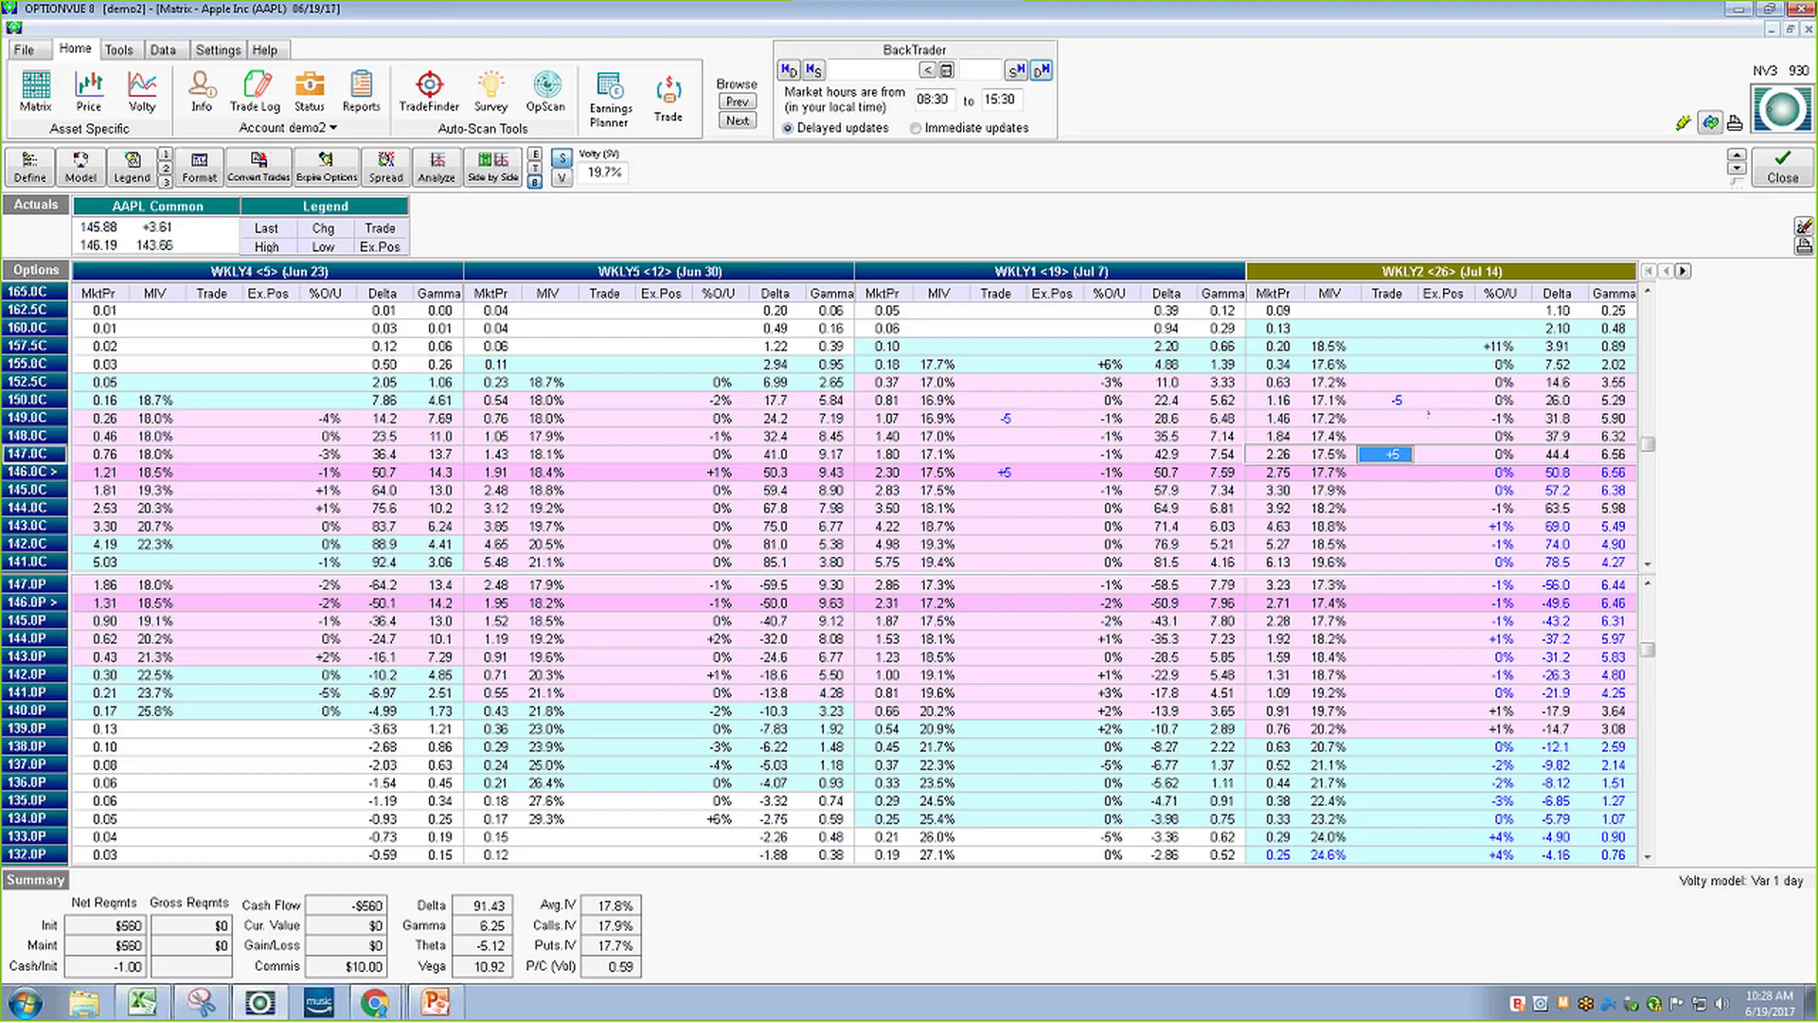
key(Delete)
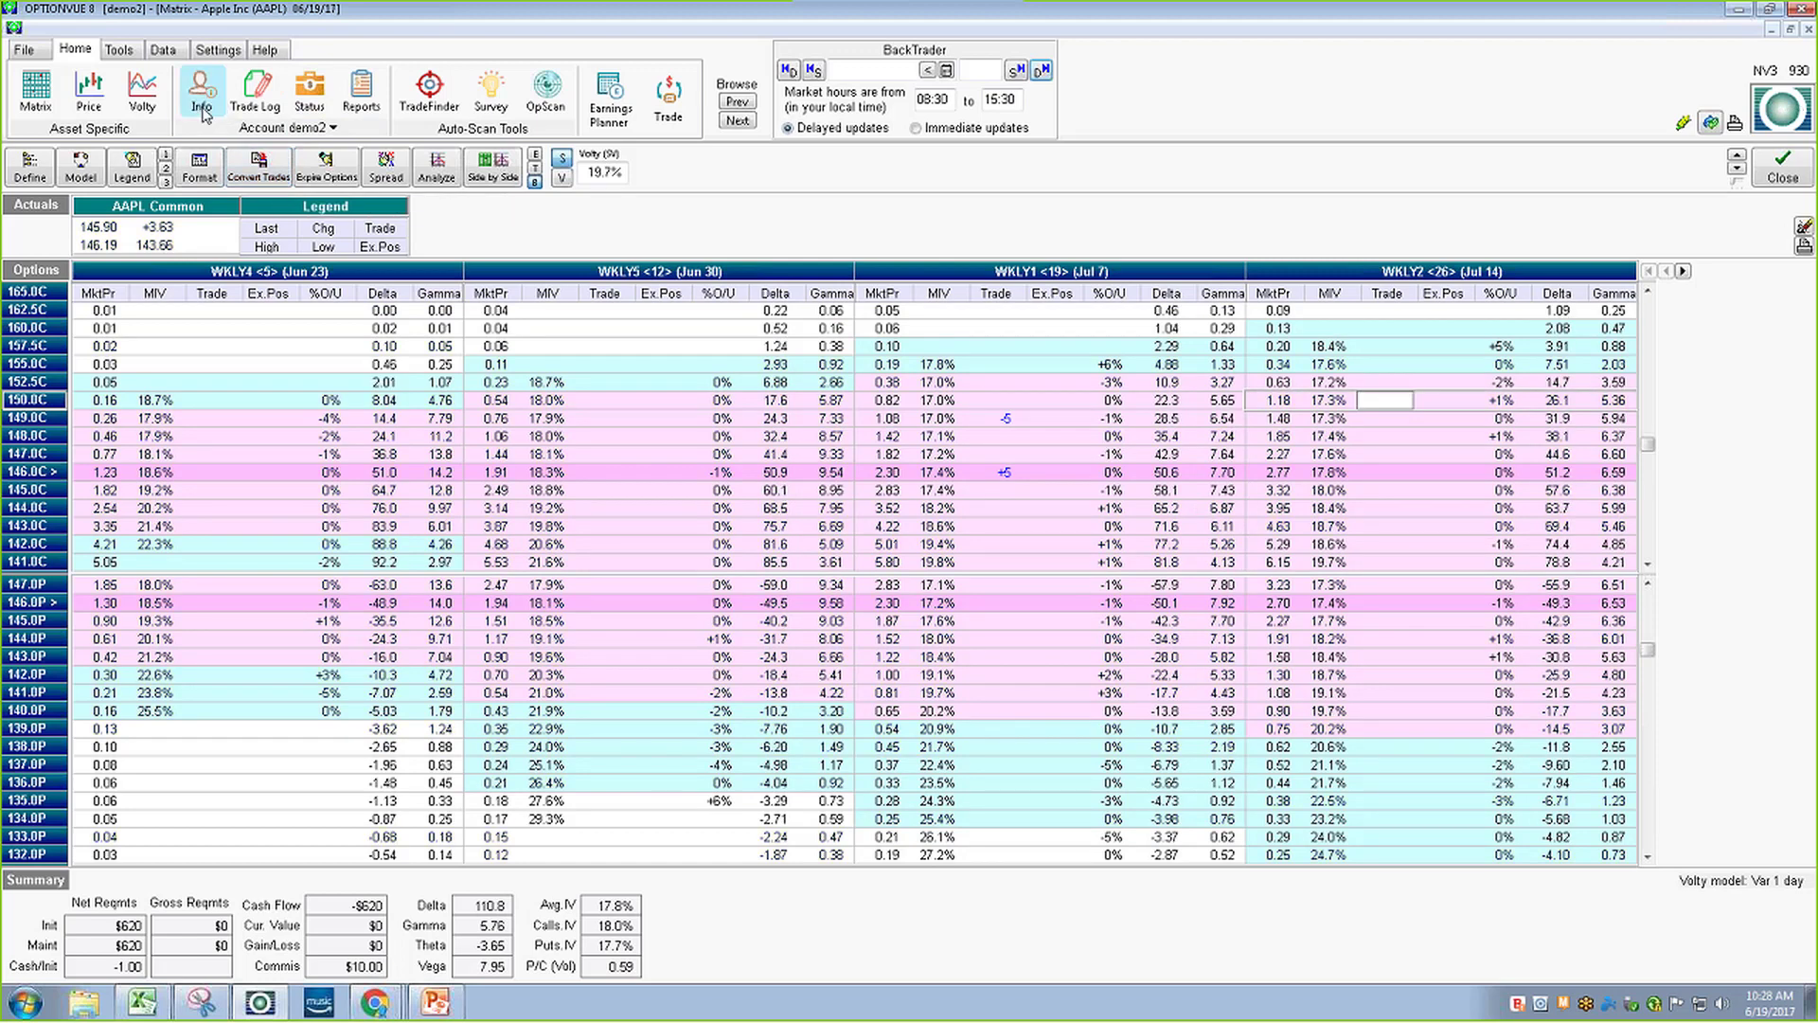
Review the trade log, then set the trade button to send orders directly, broker None
click(256, 90)
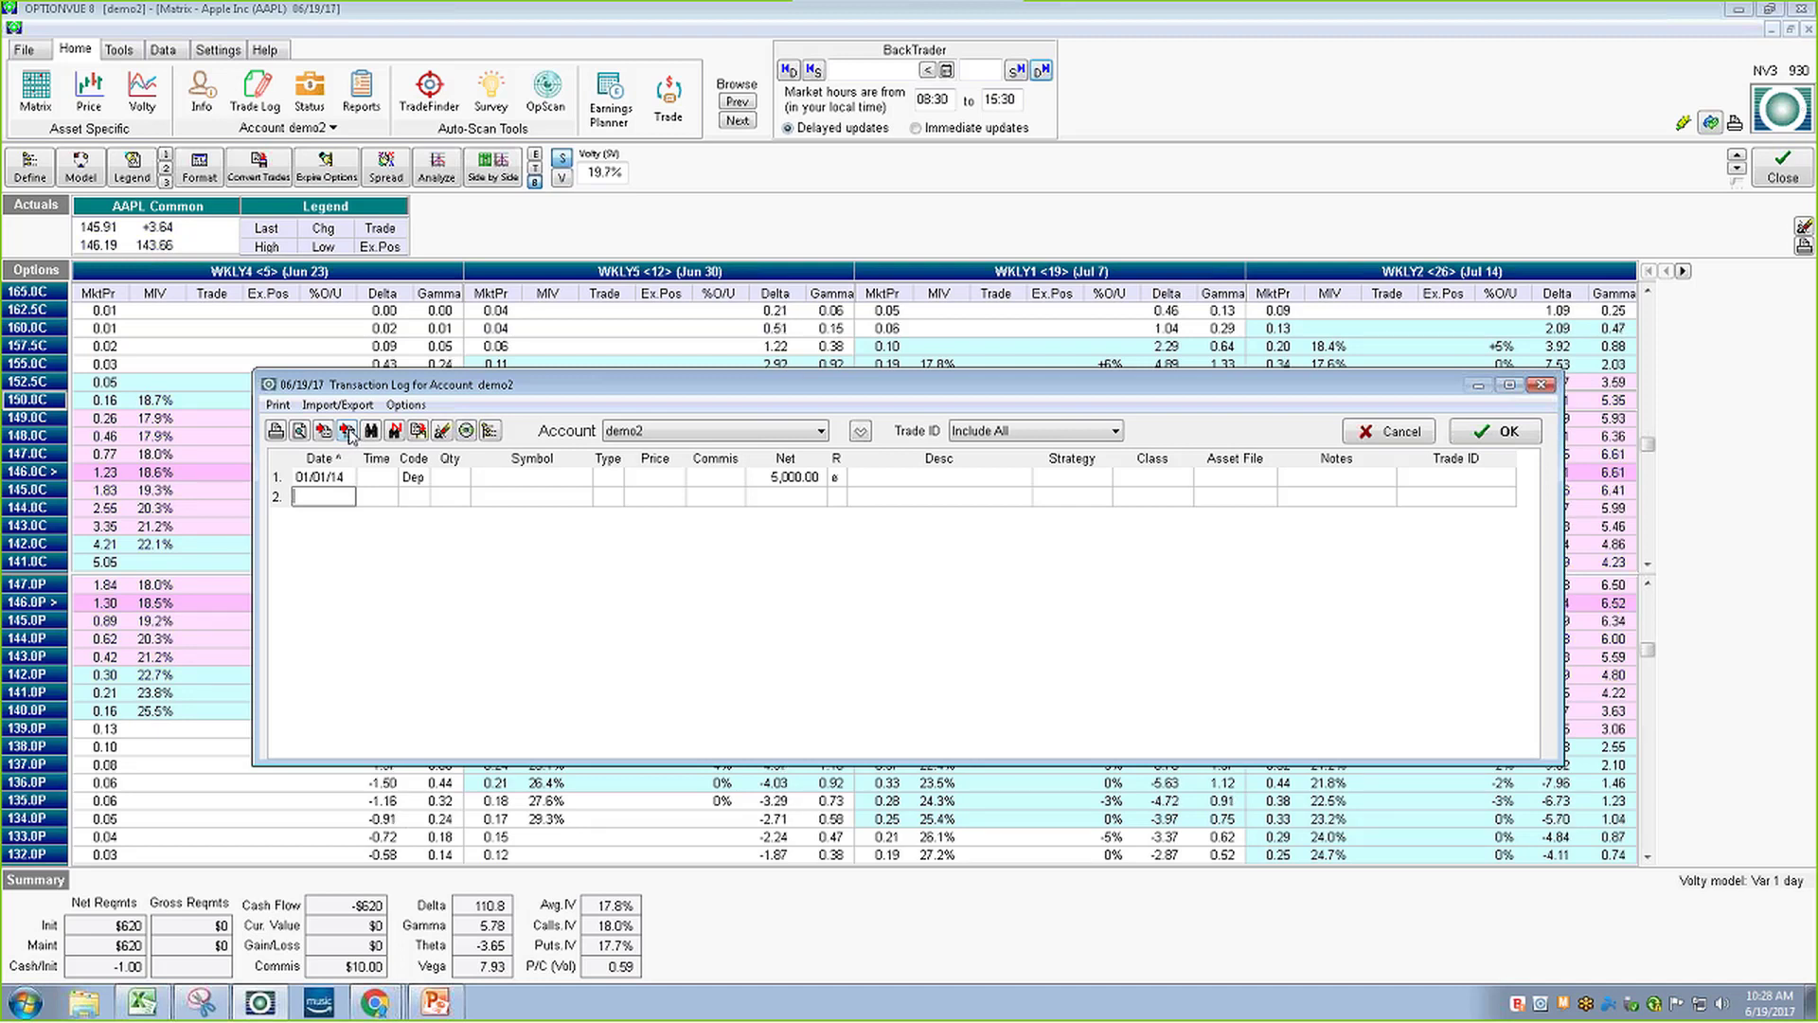
click(1509, 440)
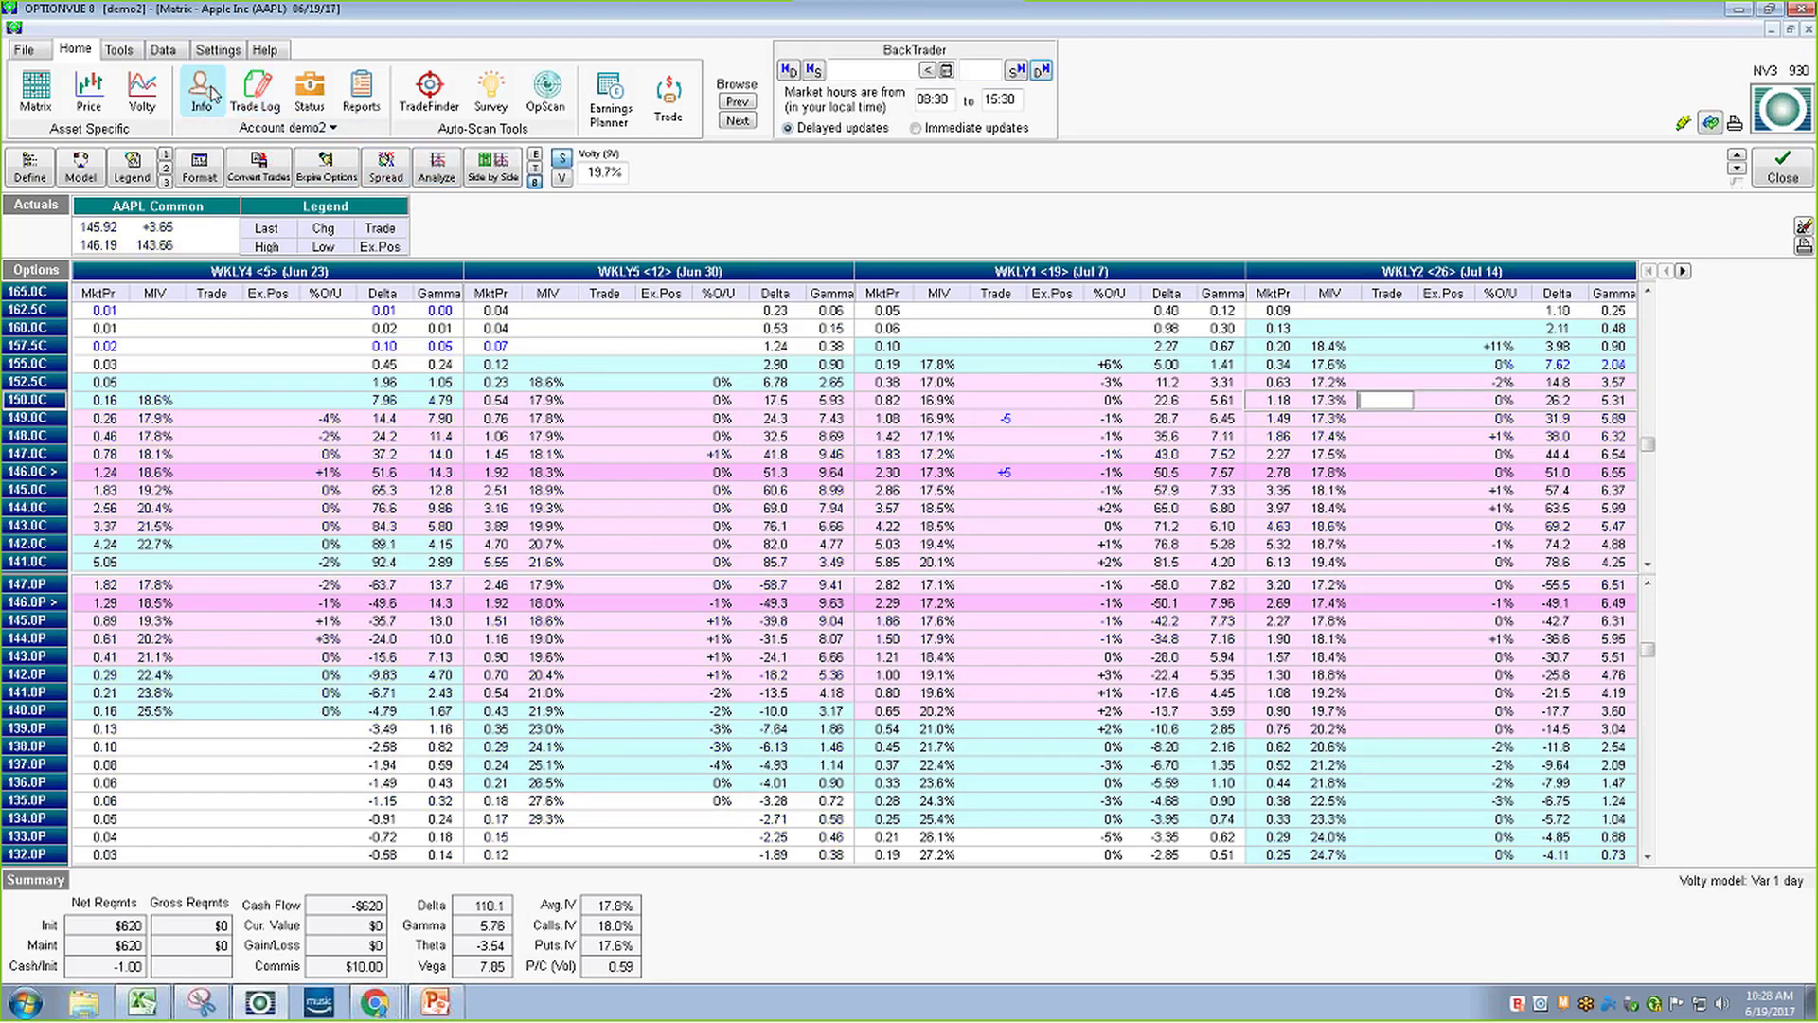
click(210, 93)
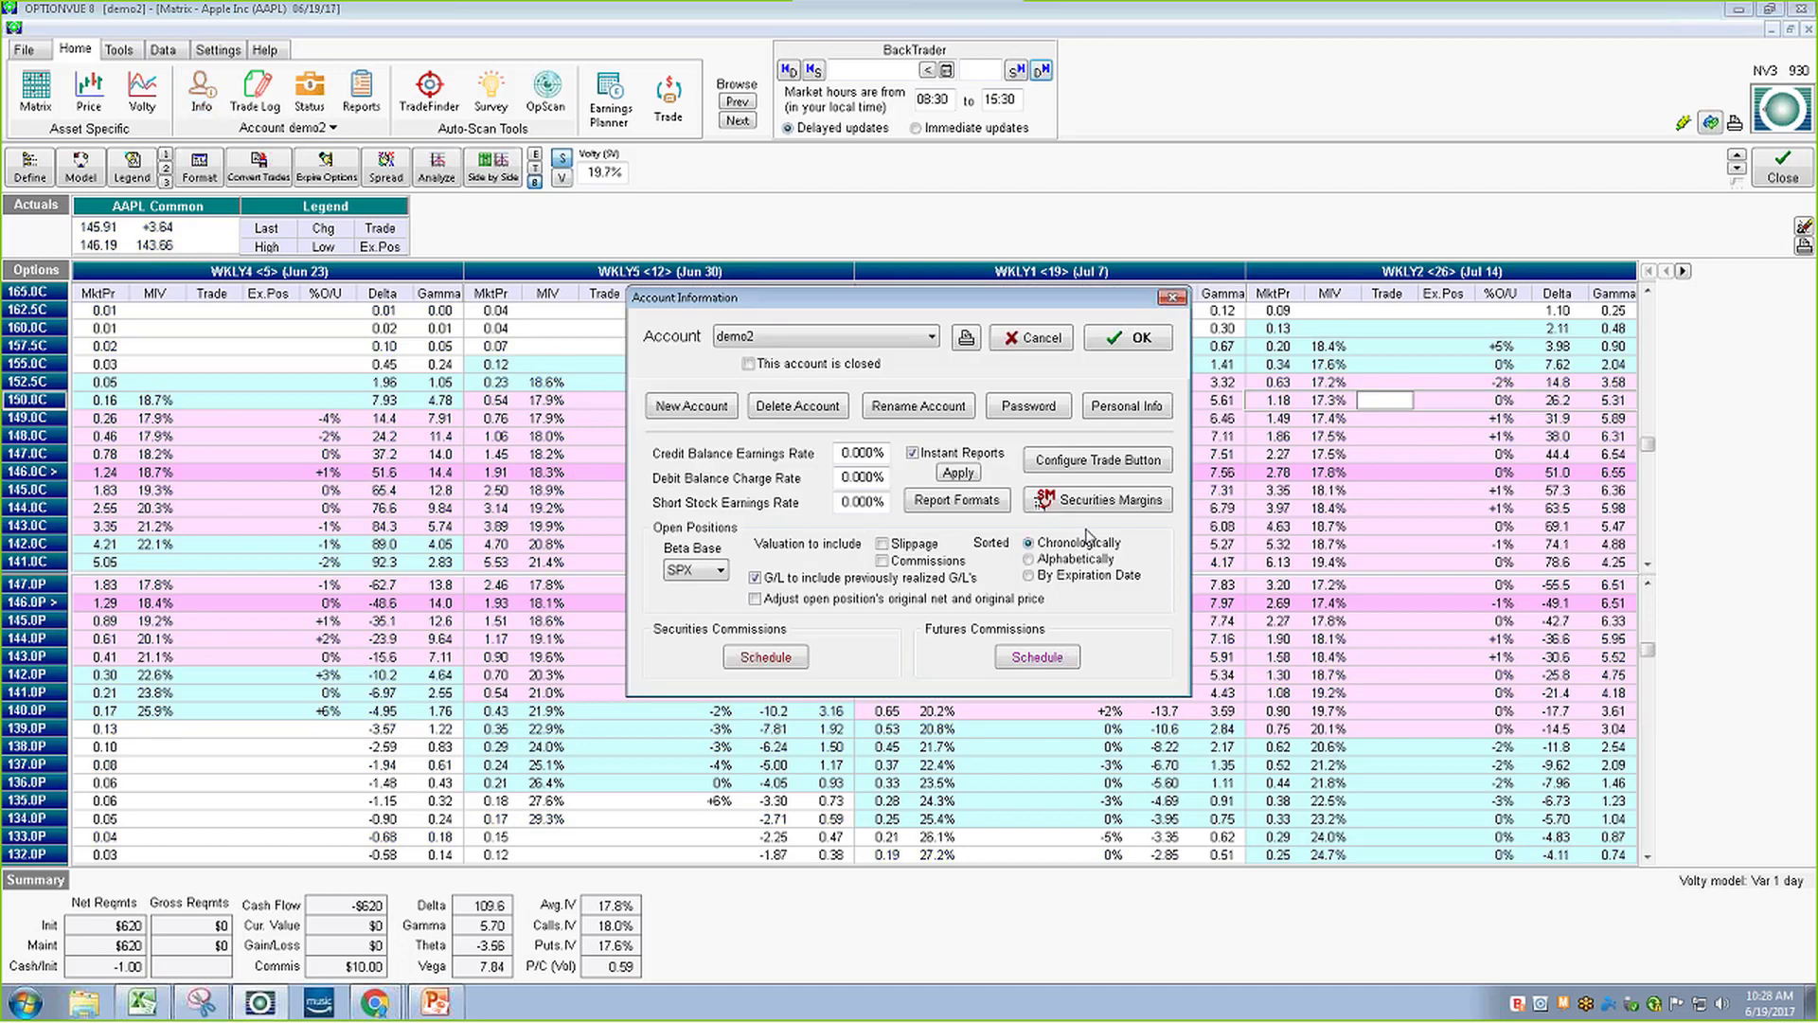
click(1099, 464)
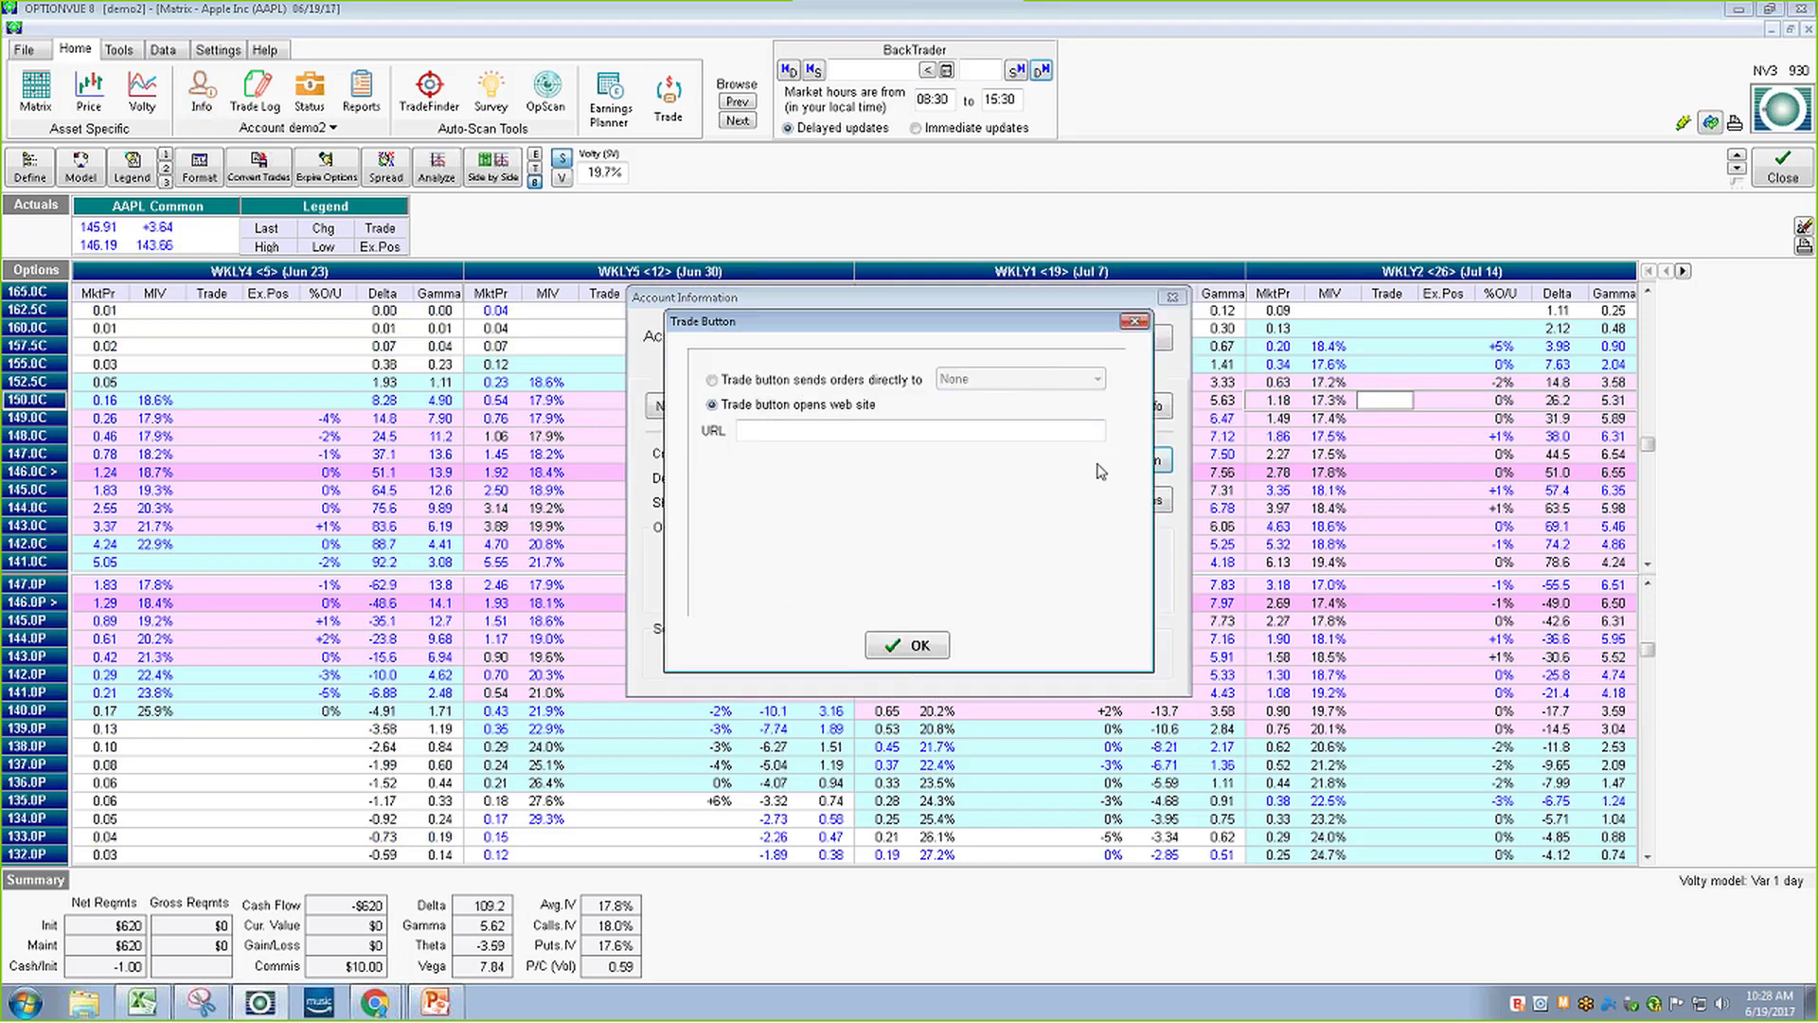
click(806, 380)
click(1039, 380)
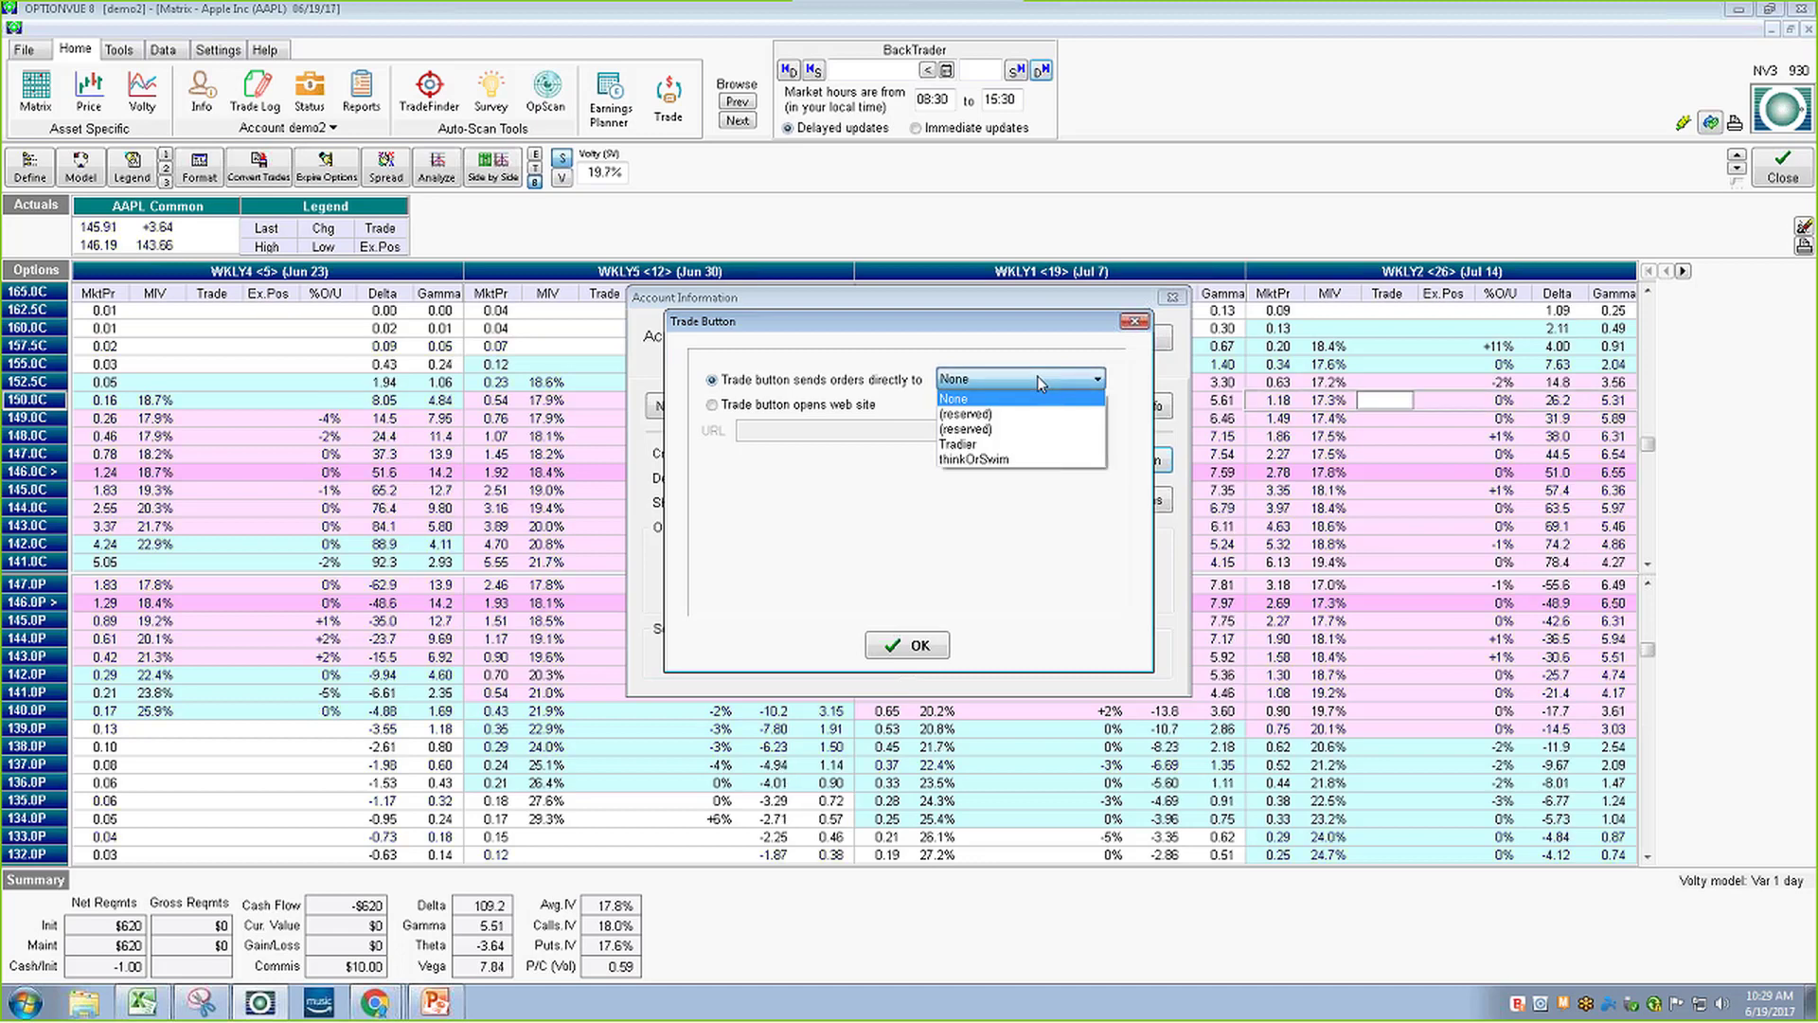
click(936, 650)
click(907, 644)
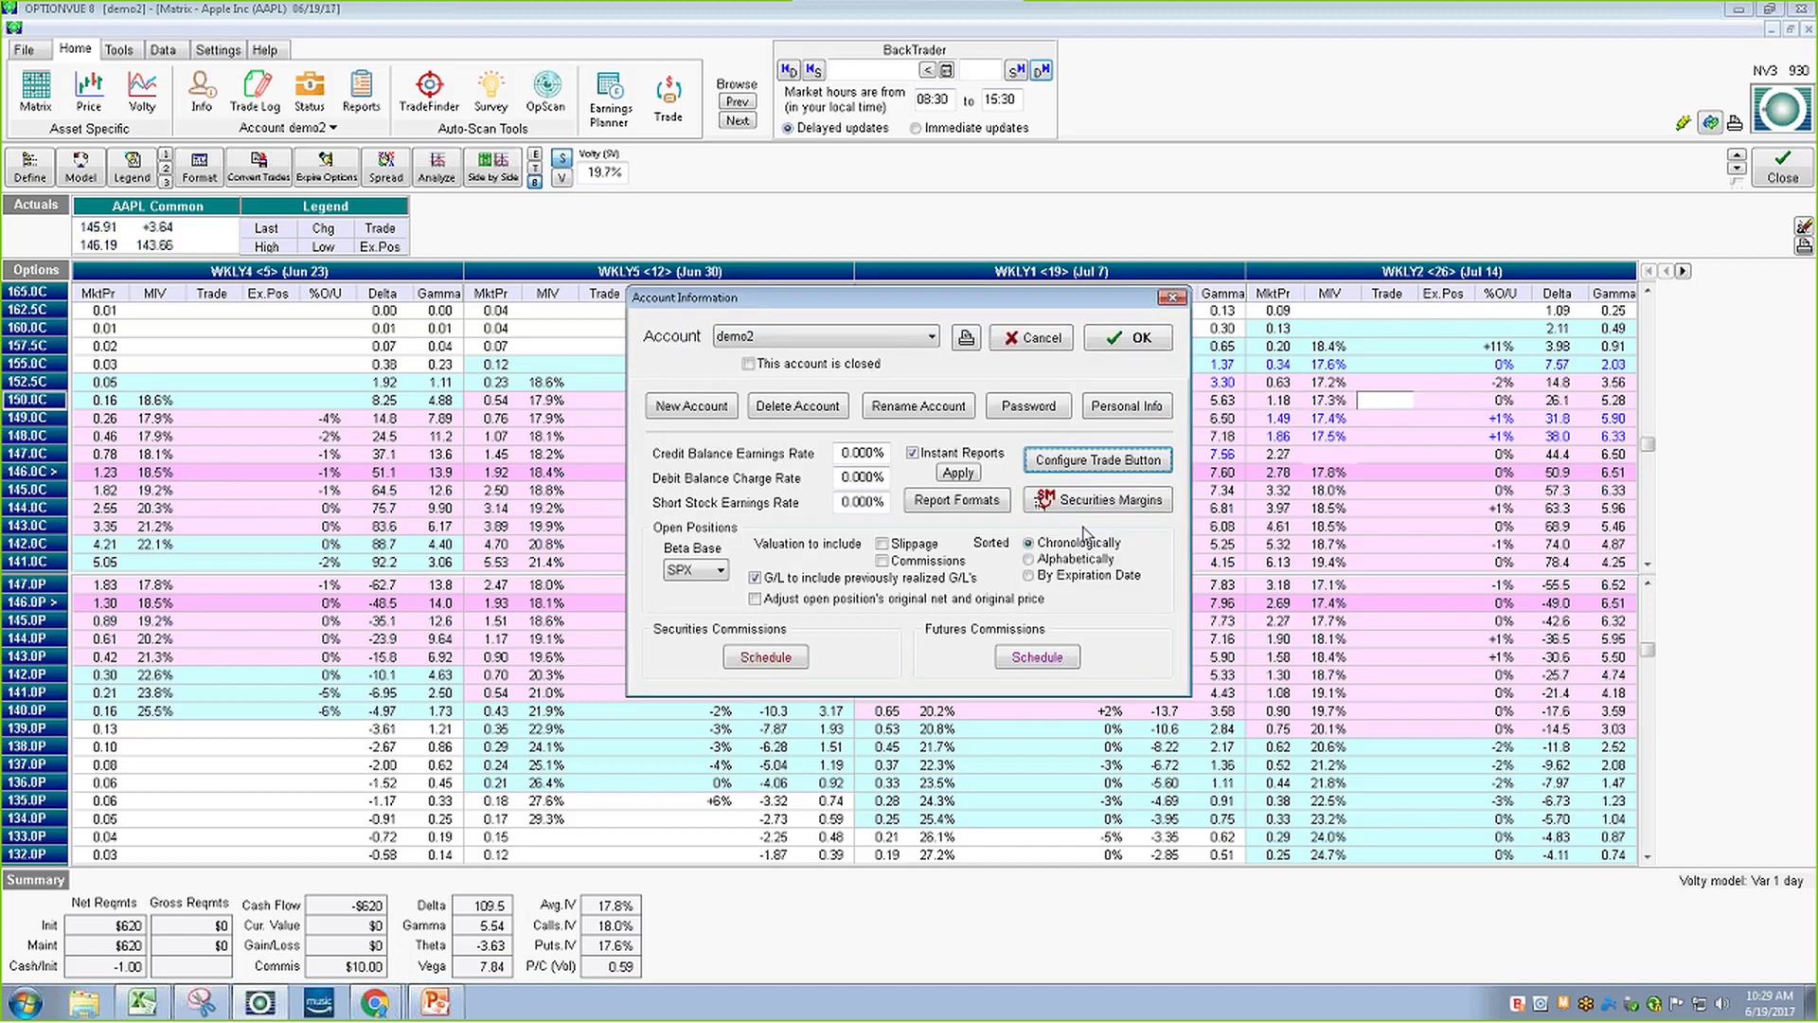
click(1126, 341)
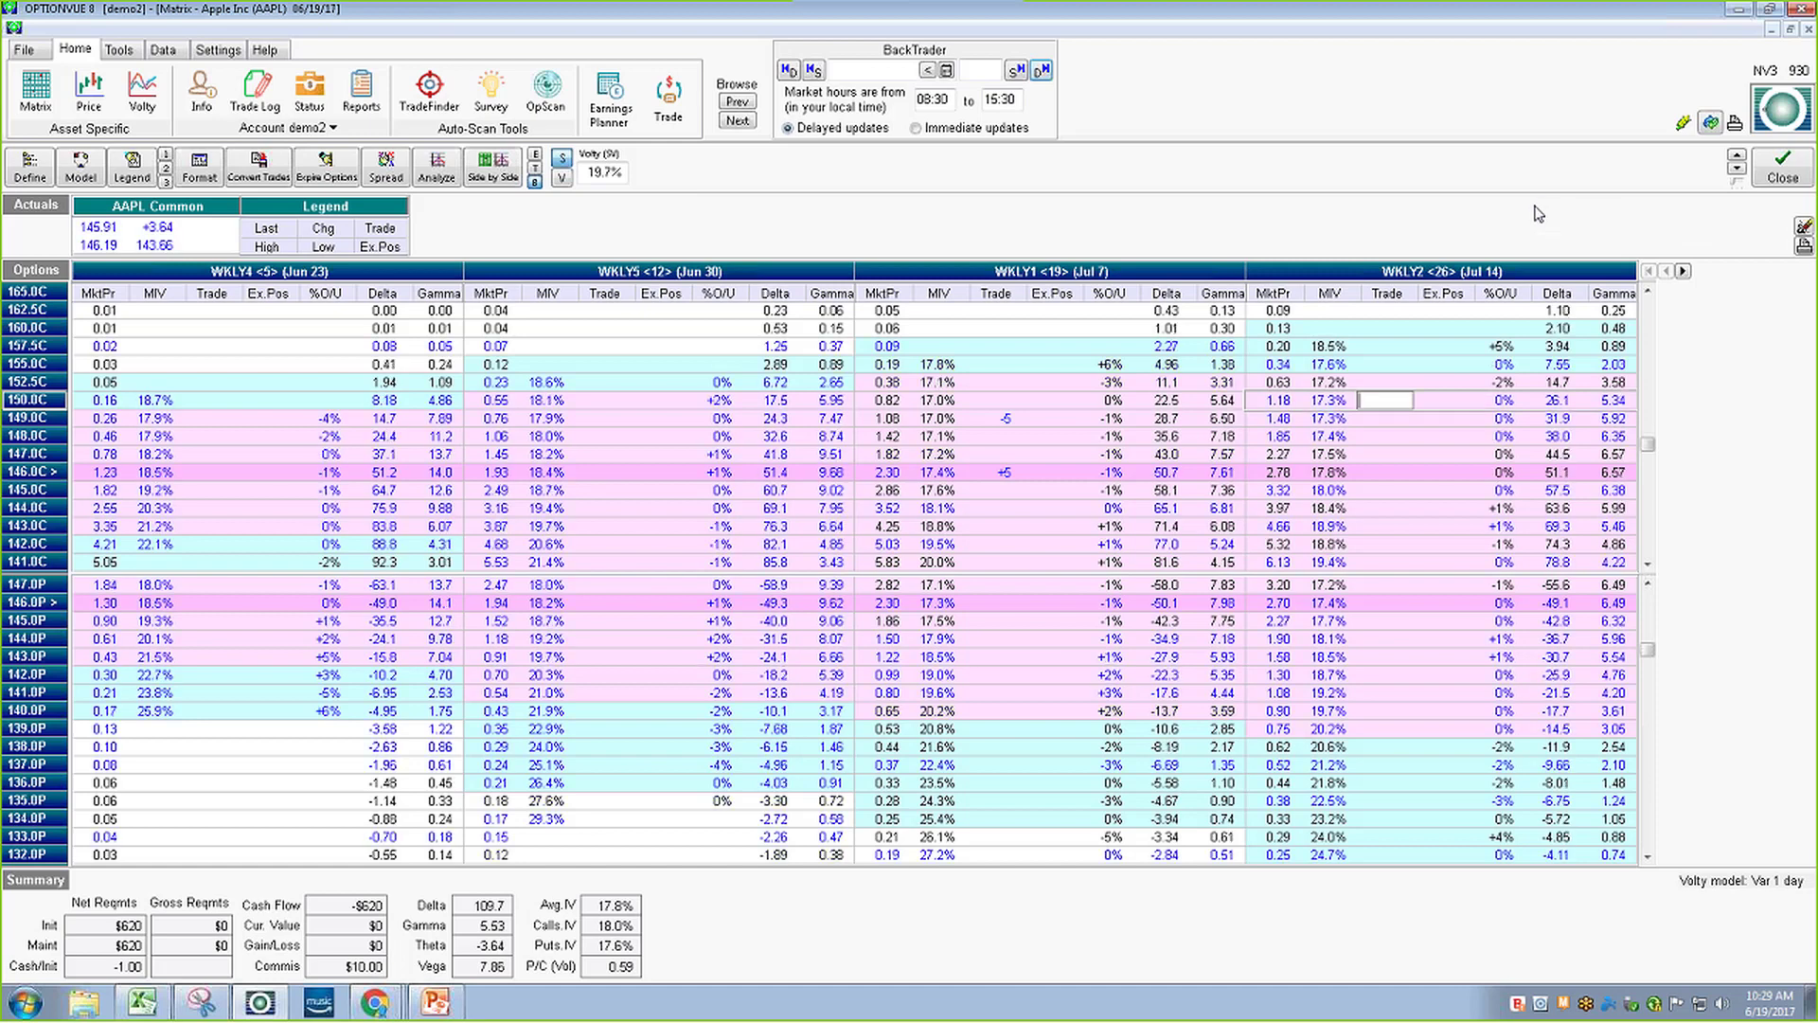
Close the AAPL option matrix and open the Data Base Survey window
click(1788, 189)
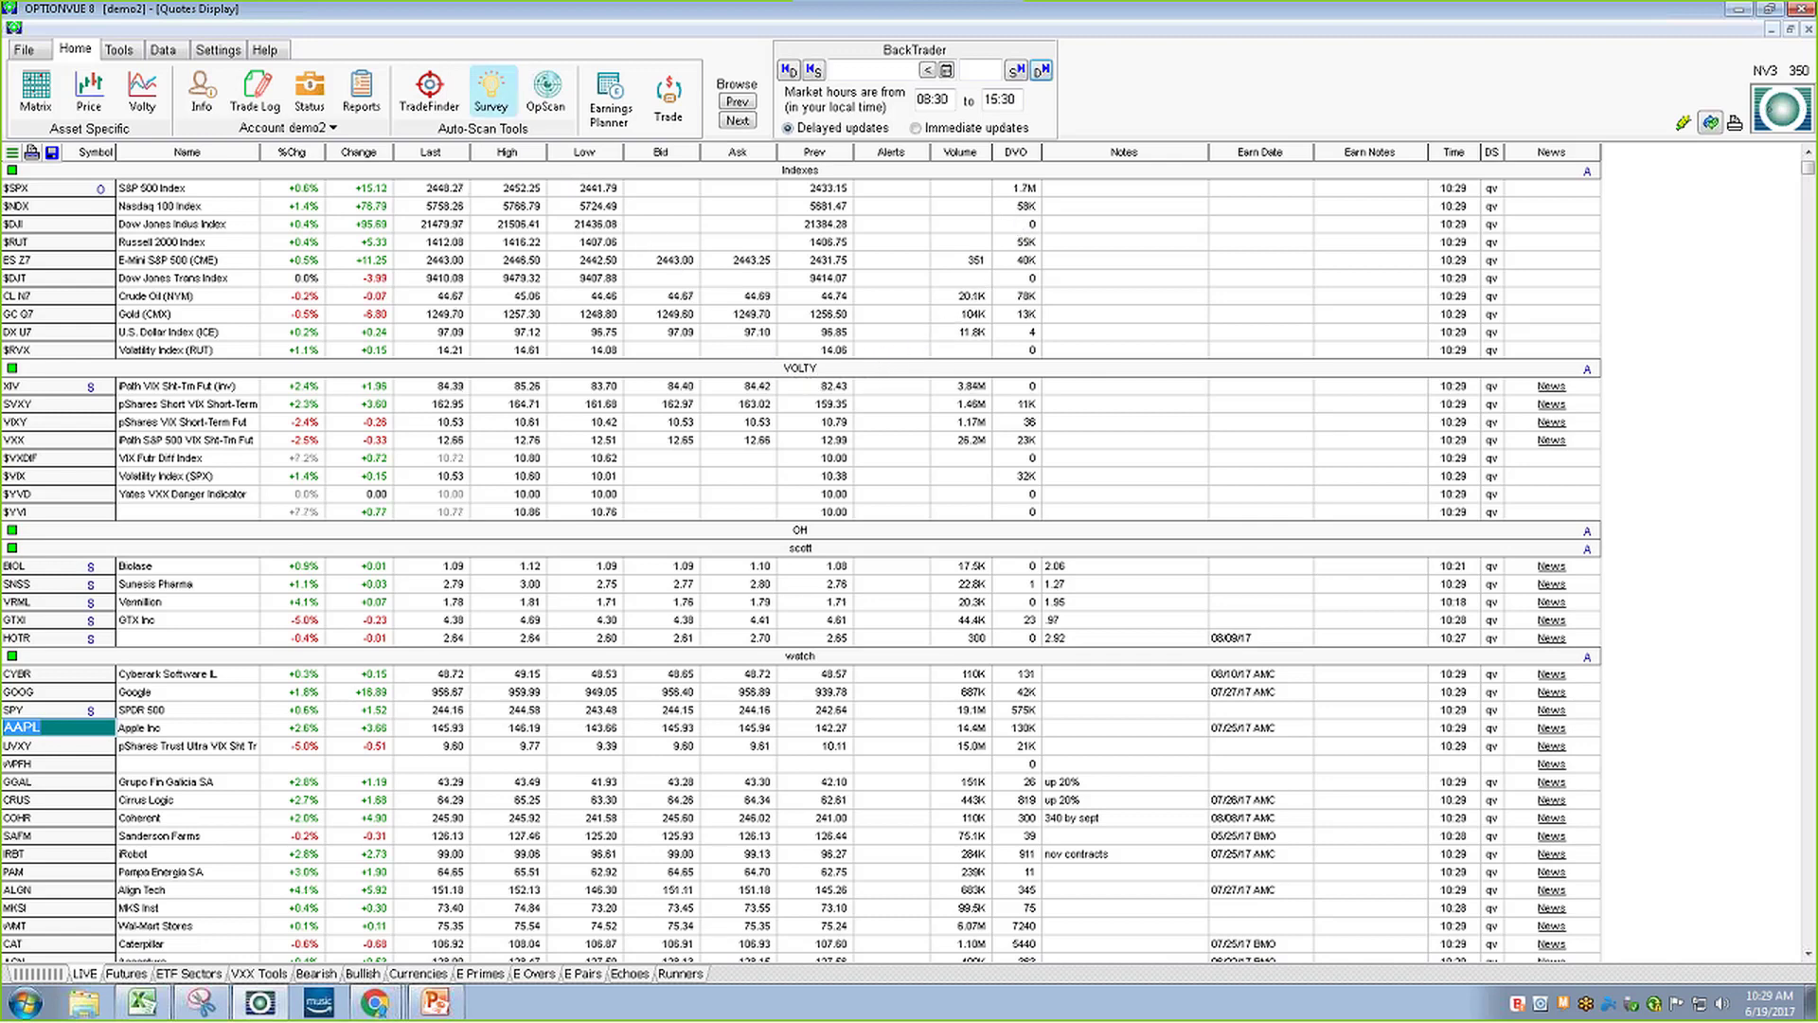
click(491, 102)
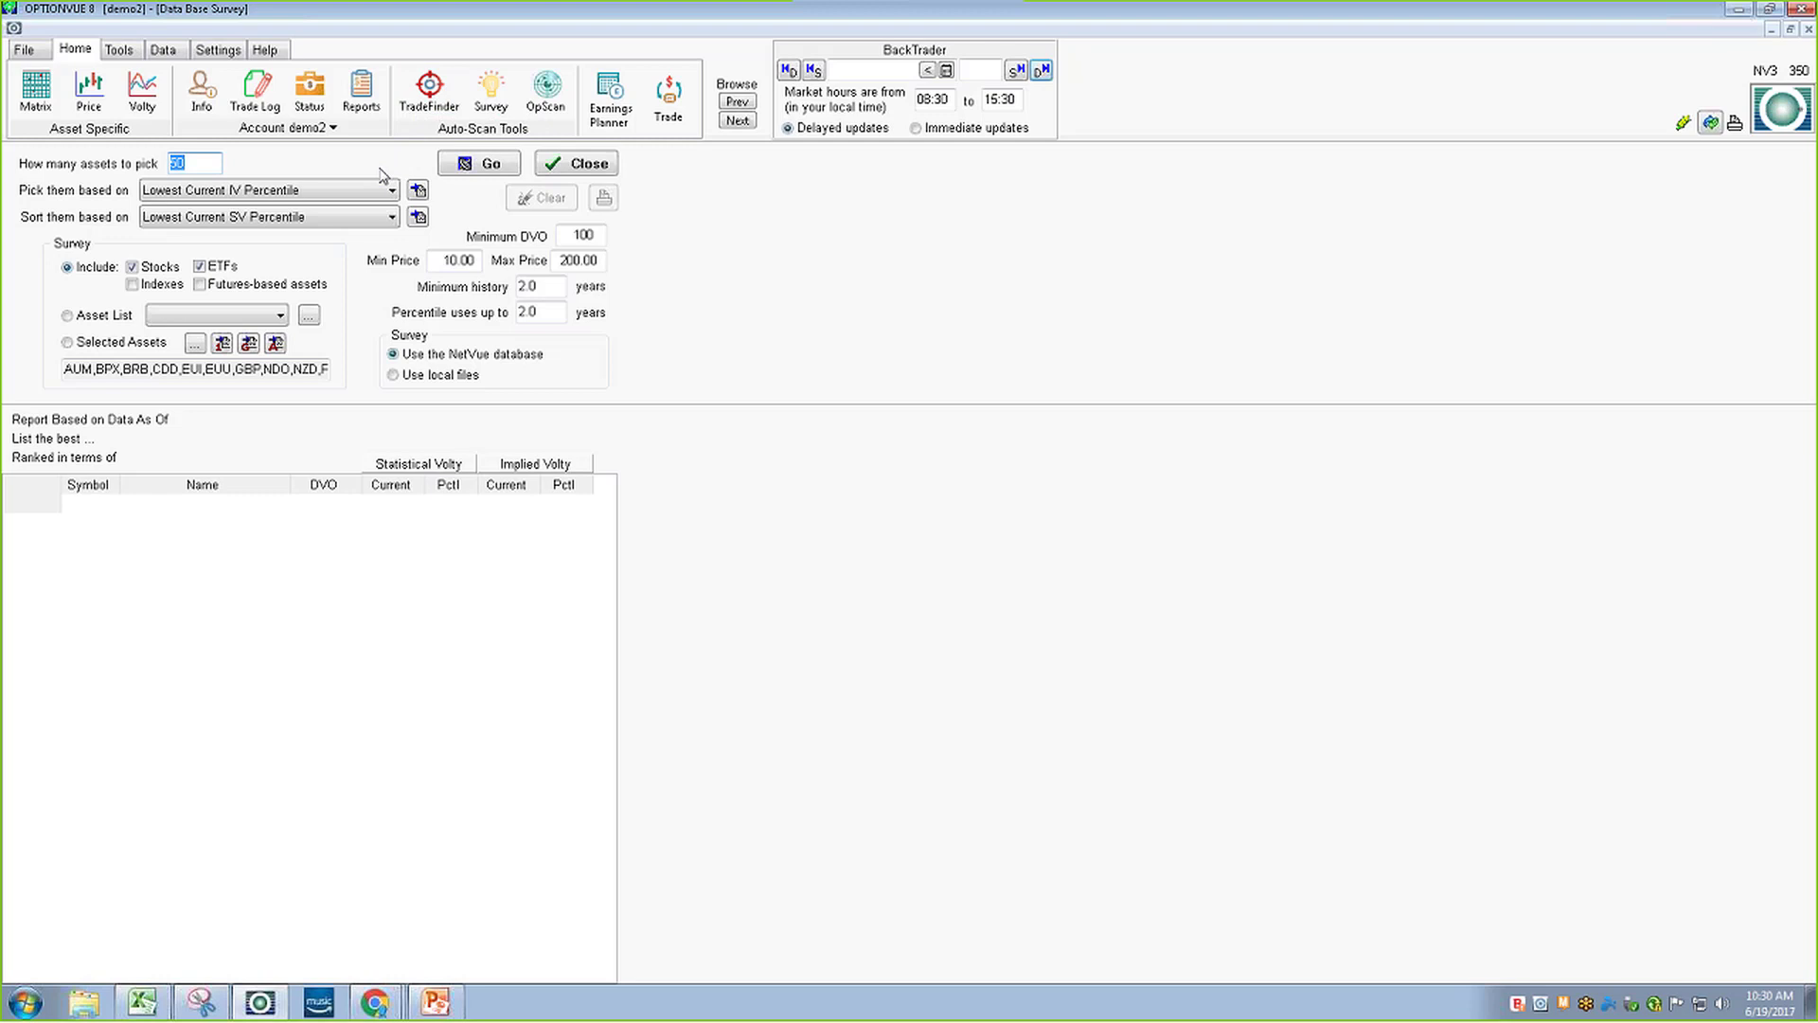
Choose Highest Current IV Percentile for picking and greatest options dollar volume for sorting
click(305, 192)
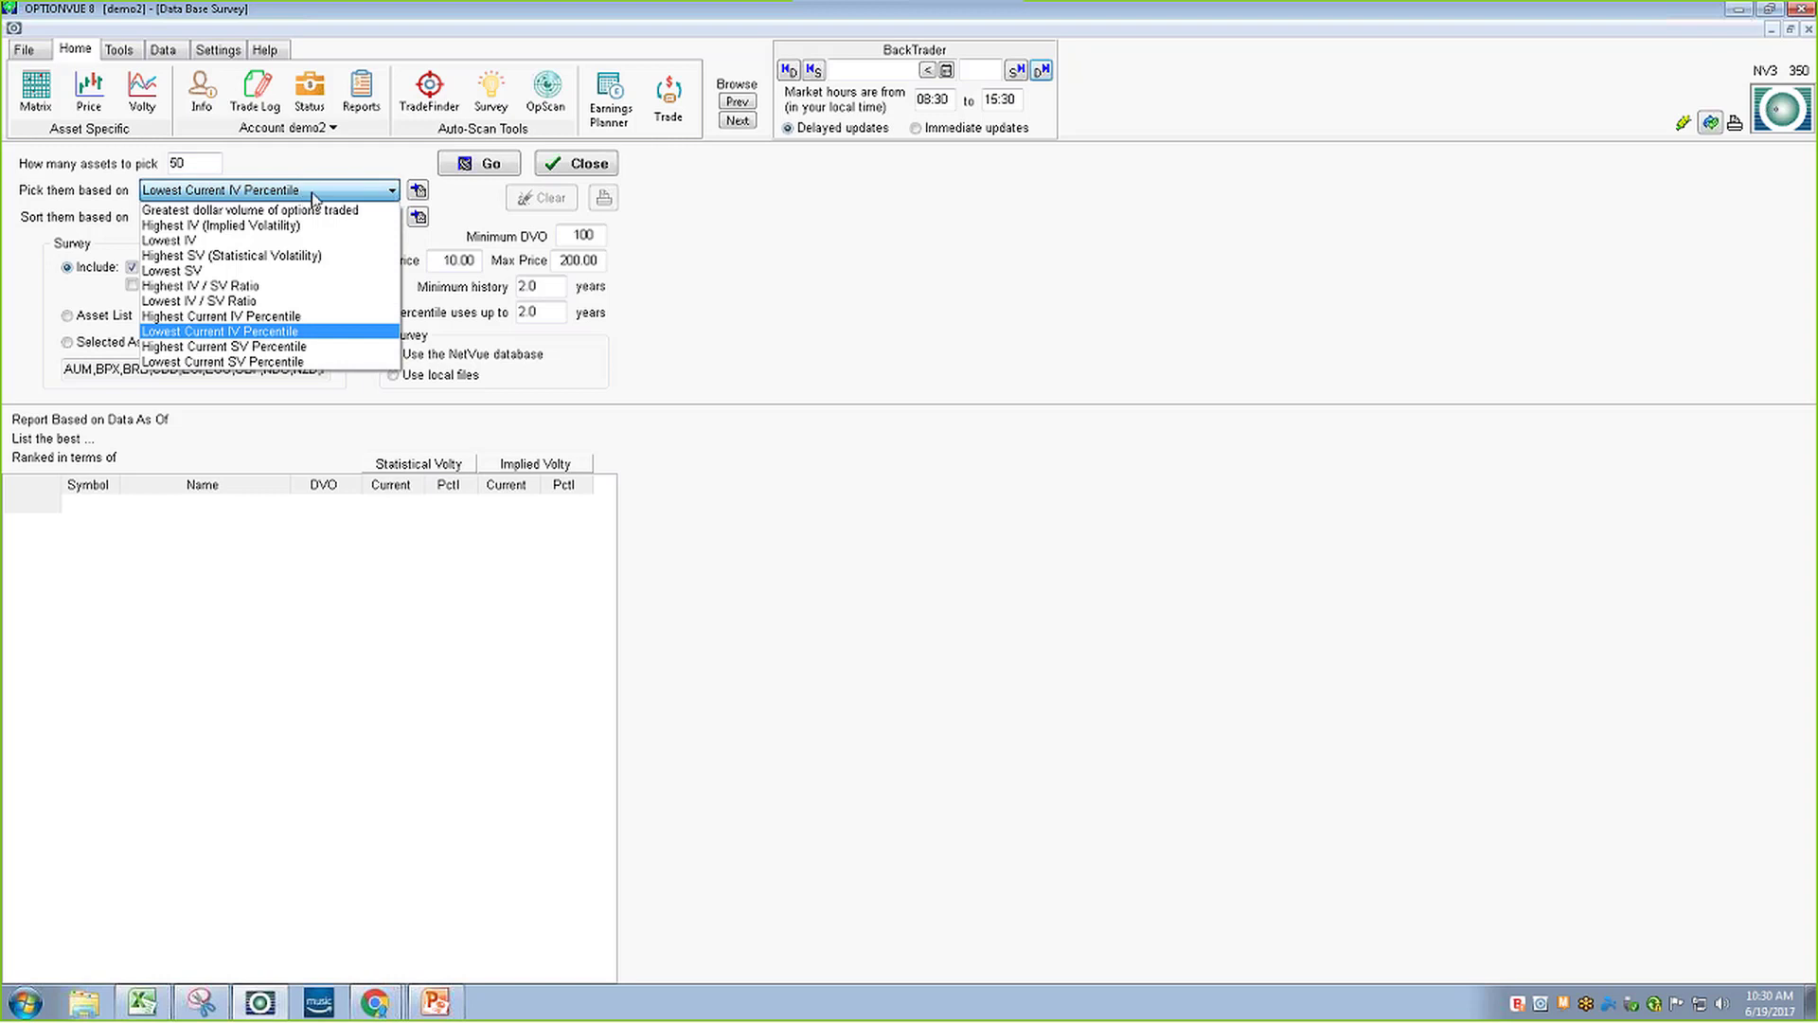
click(303, 325)
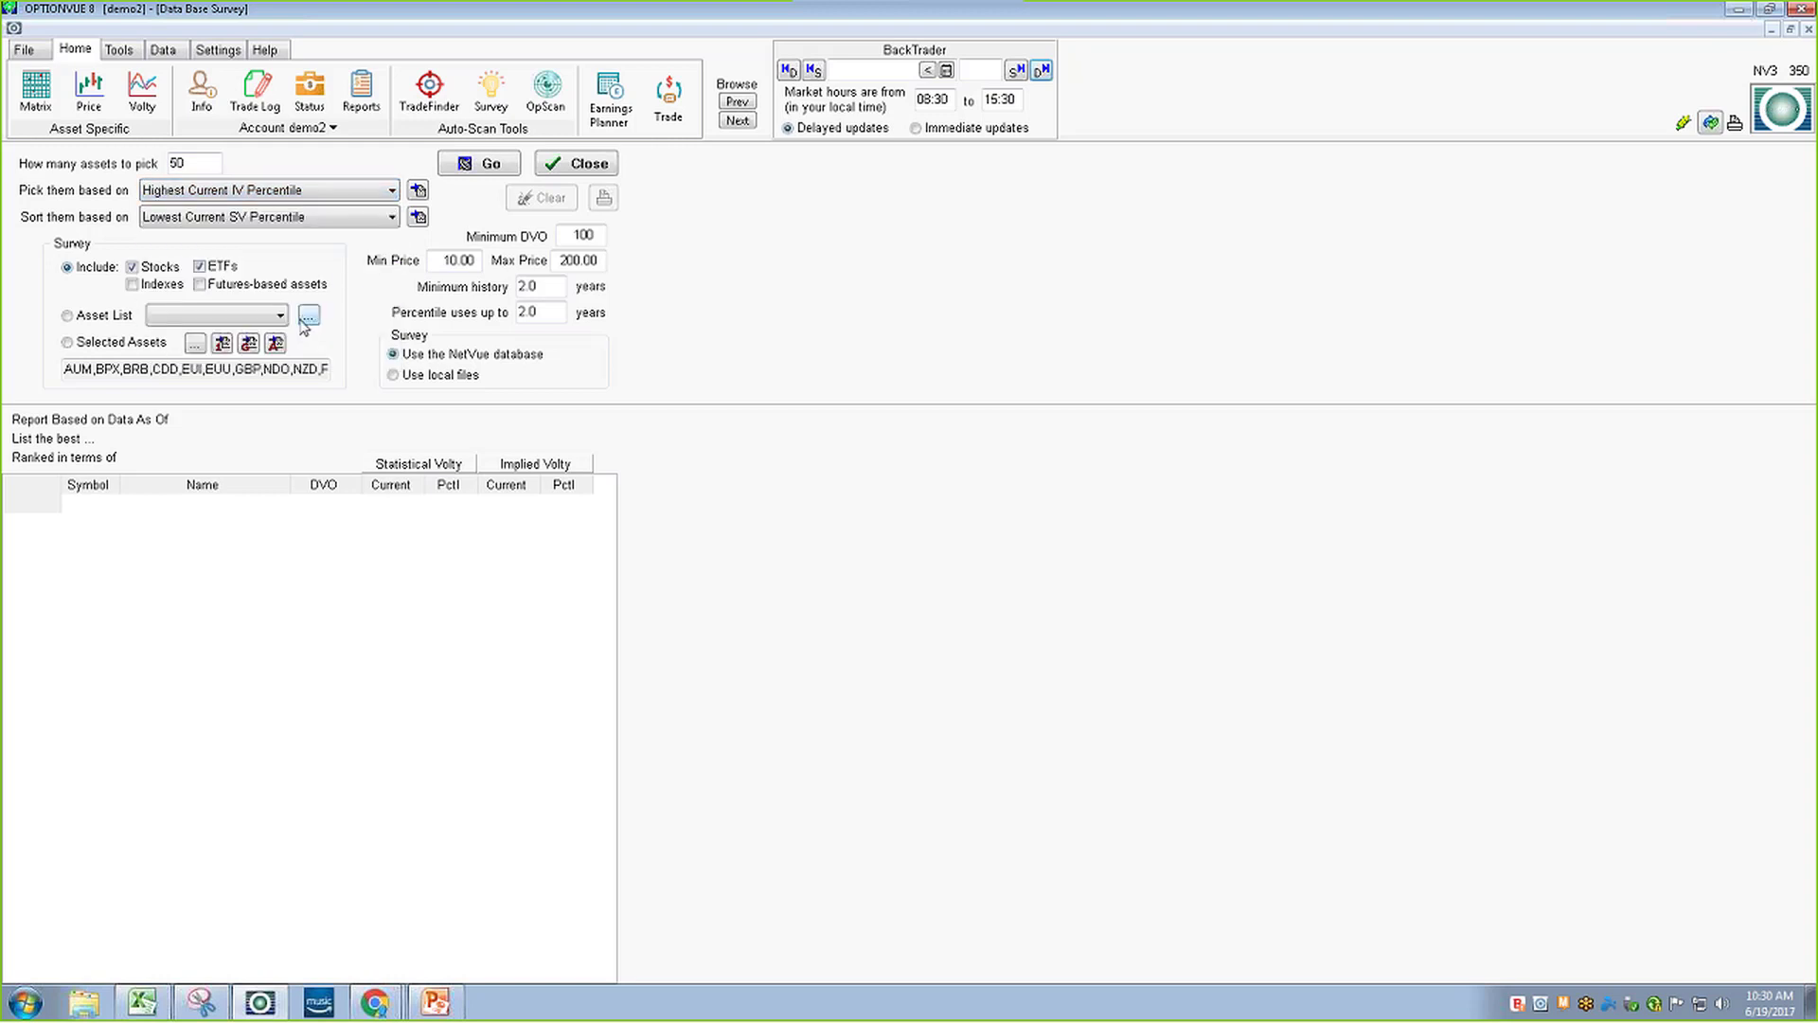
click(365, 220)
click(364, 237)
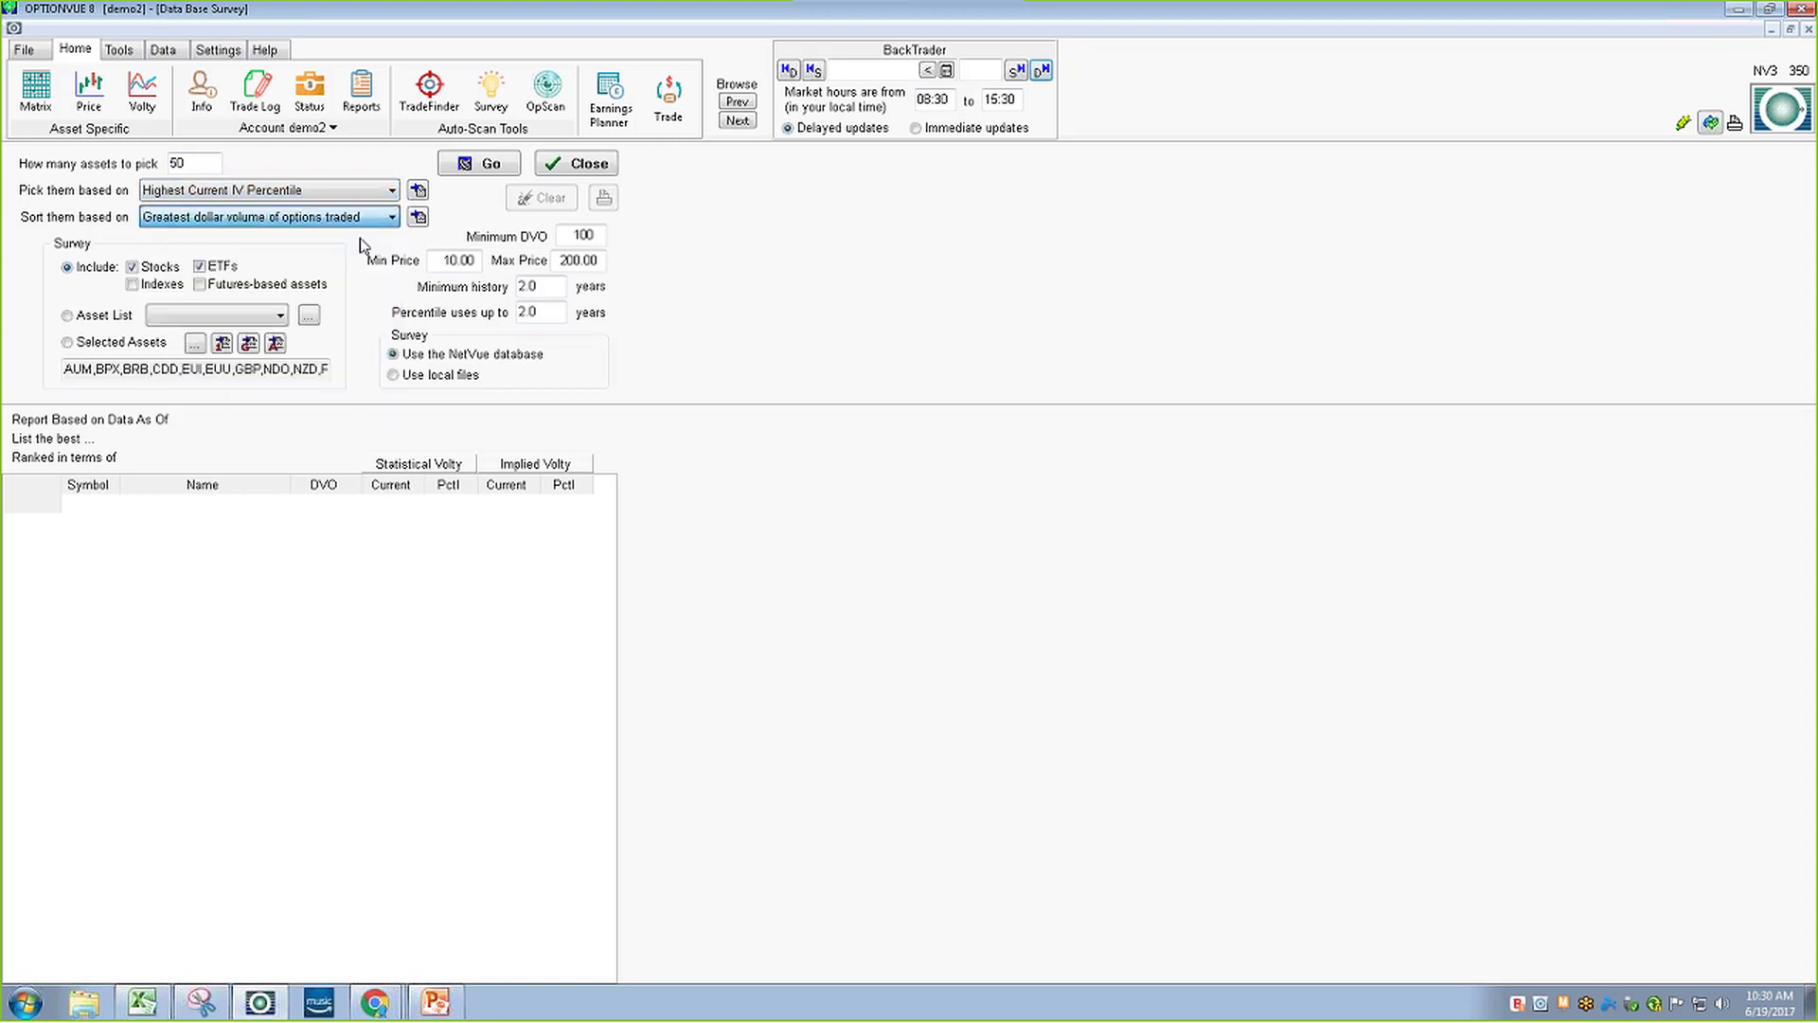
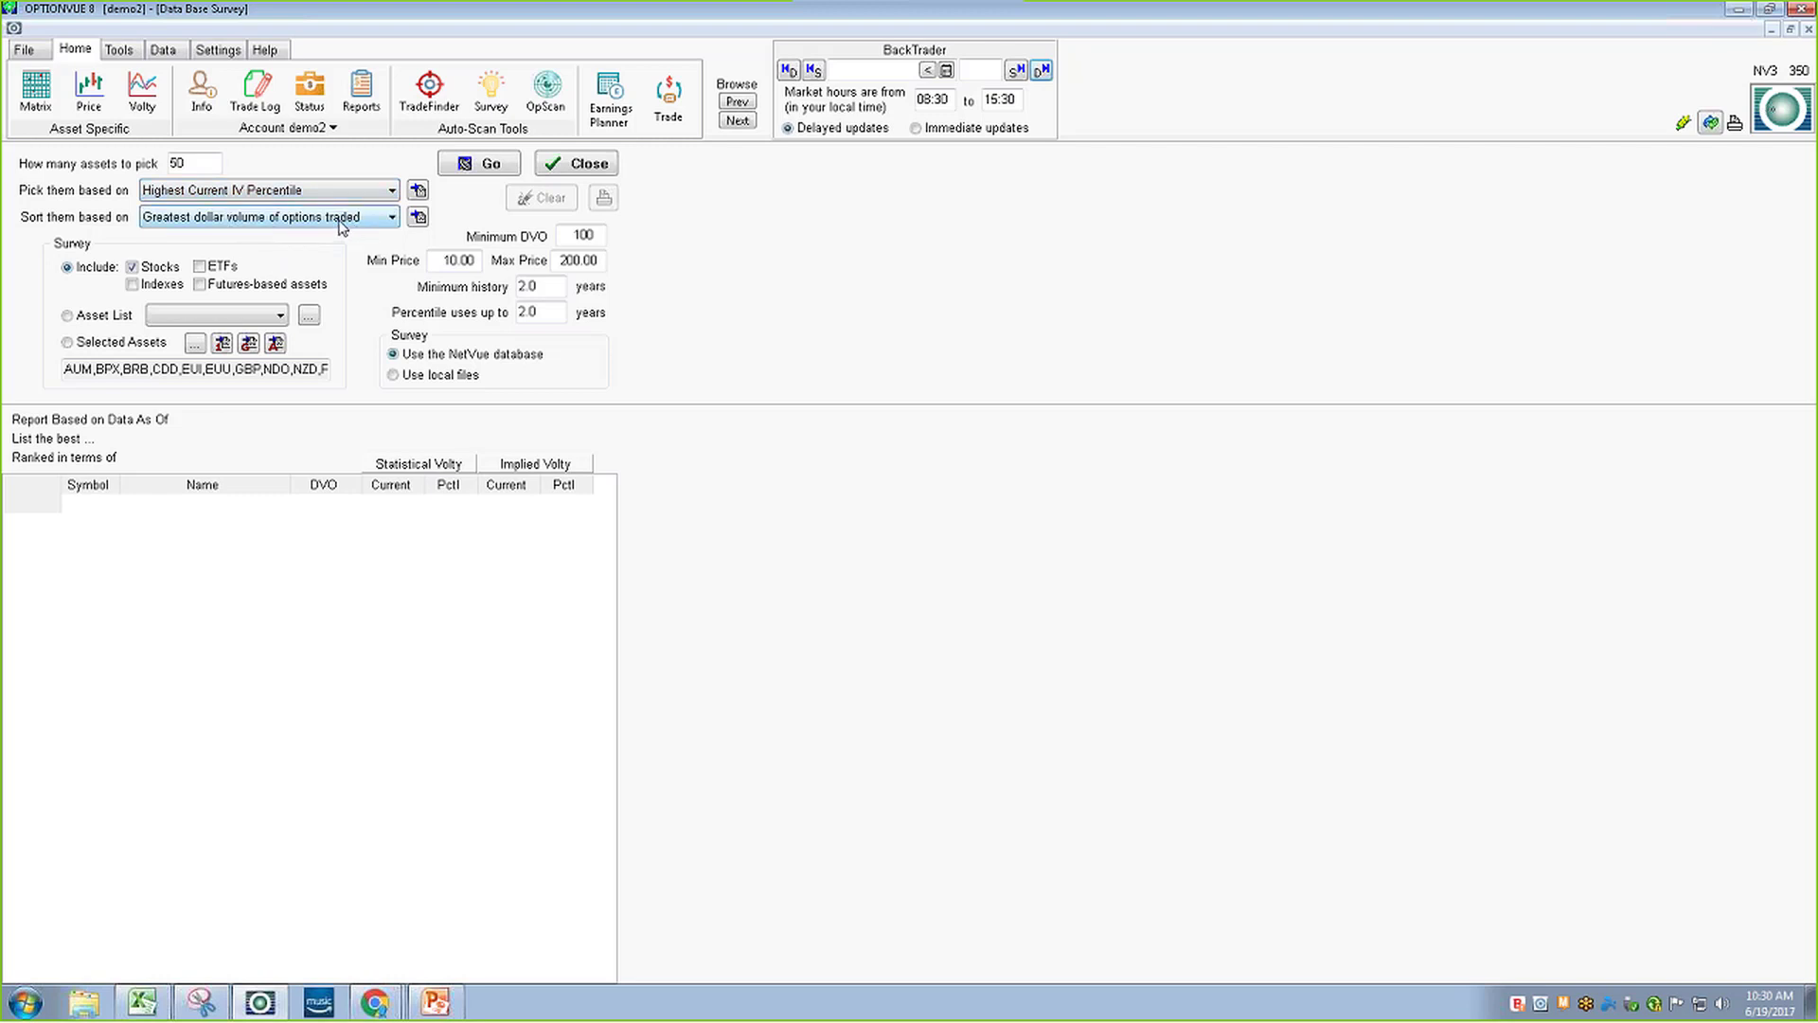
Run the survey for the 50 highest-IV-percentile stocks, ranked by options dollar volume
click(485, 168)
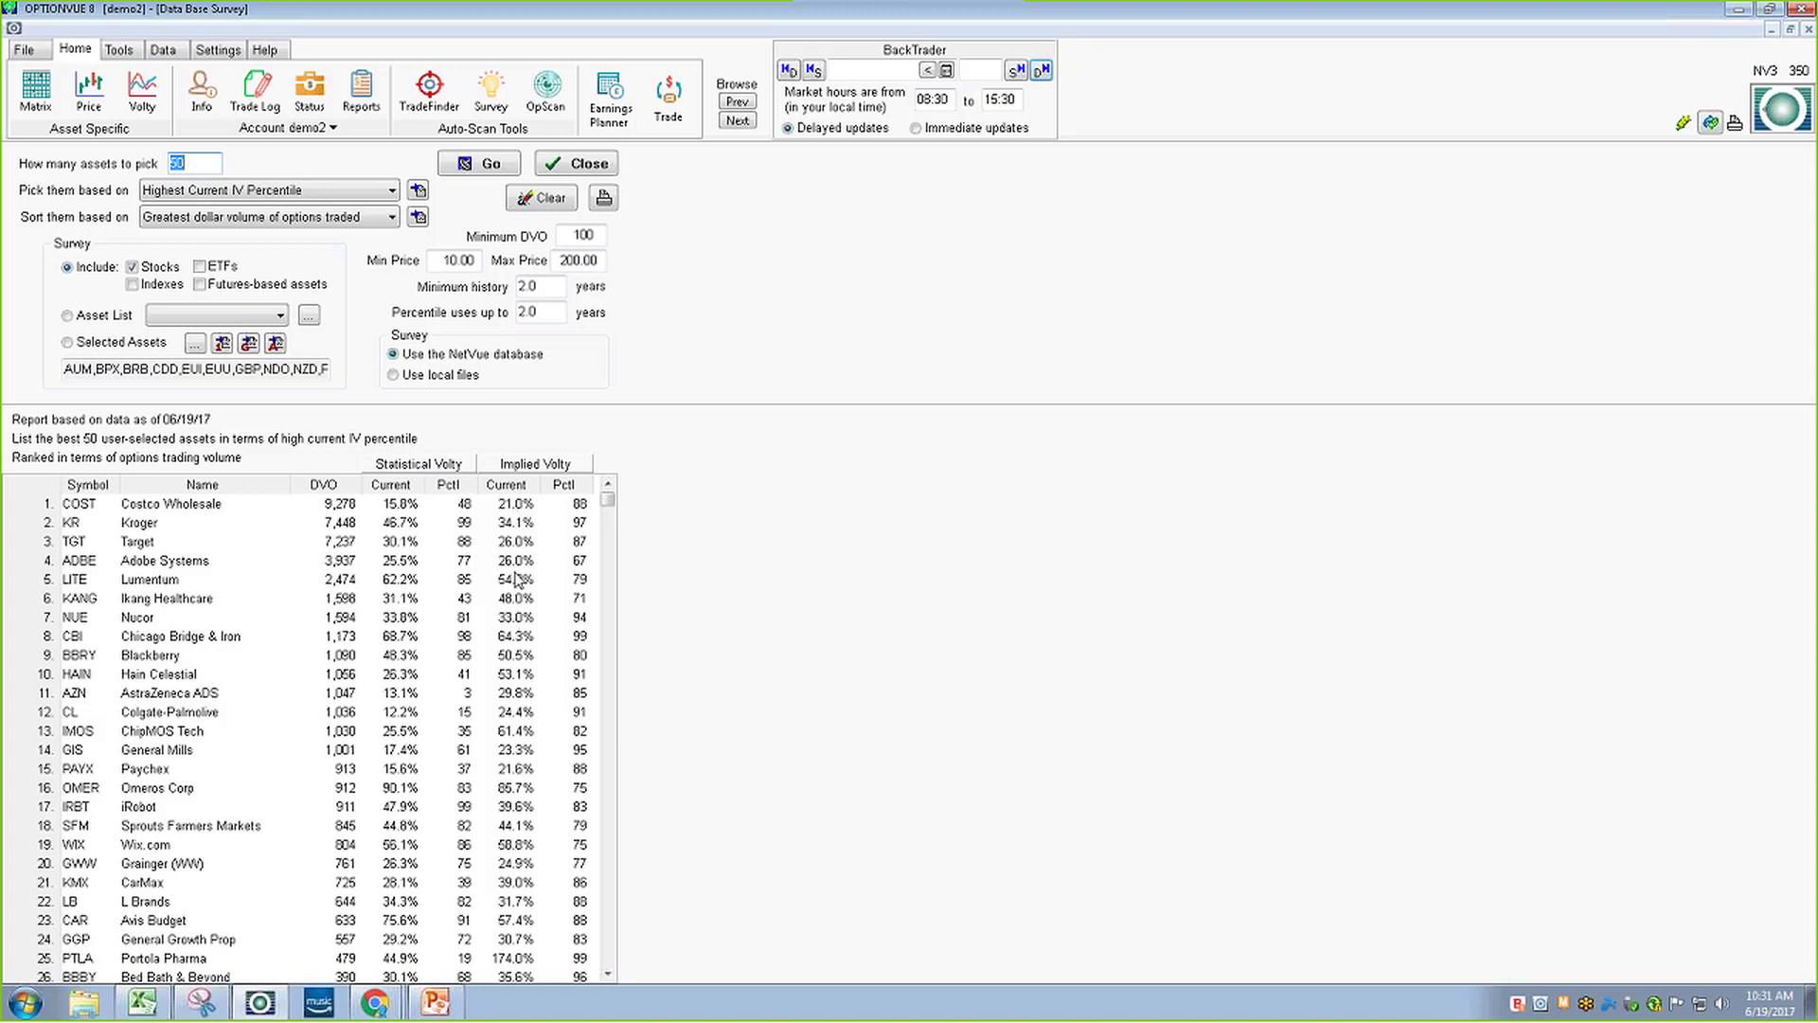
click(224, 220)
Re-sort the survey by Highest Current IV Percentile and select top-ranked Chicago Bridge & Iron (CBI)
click(342, 222)
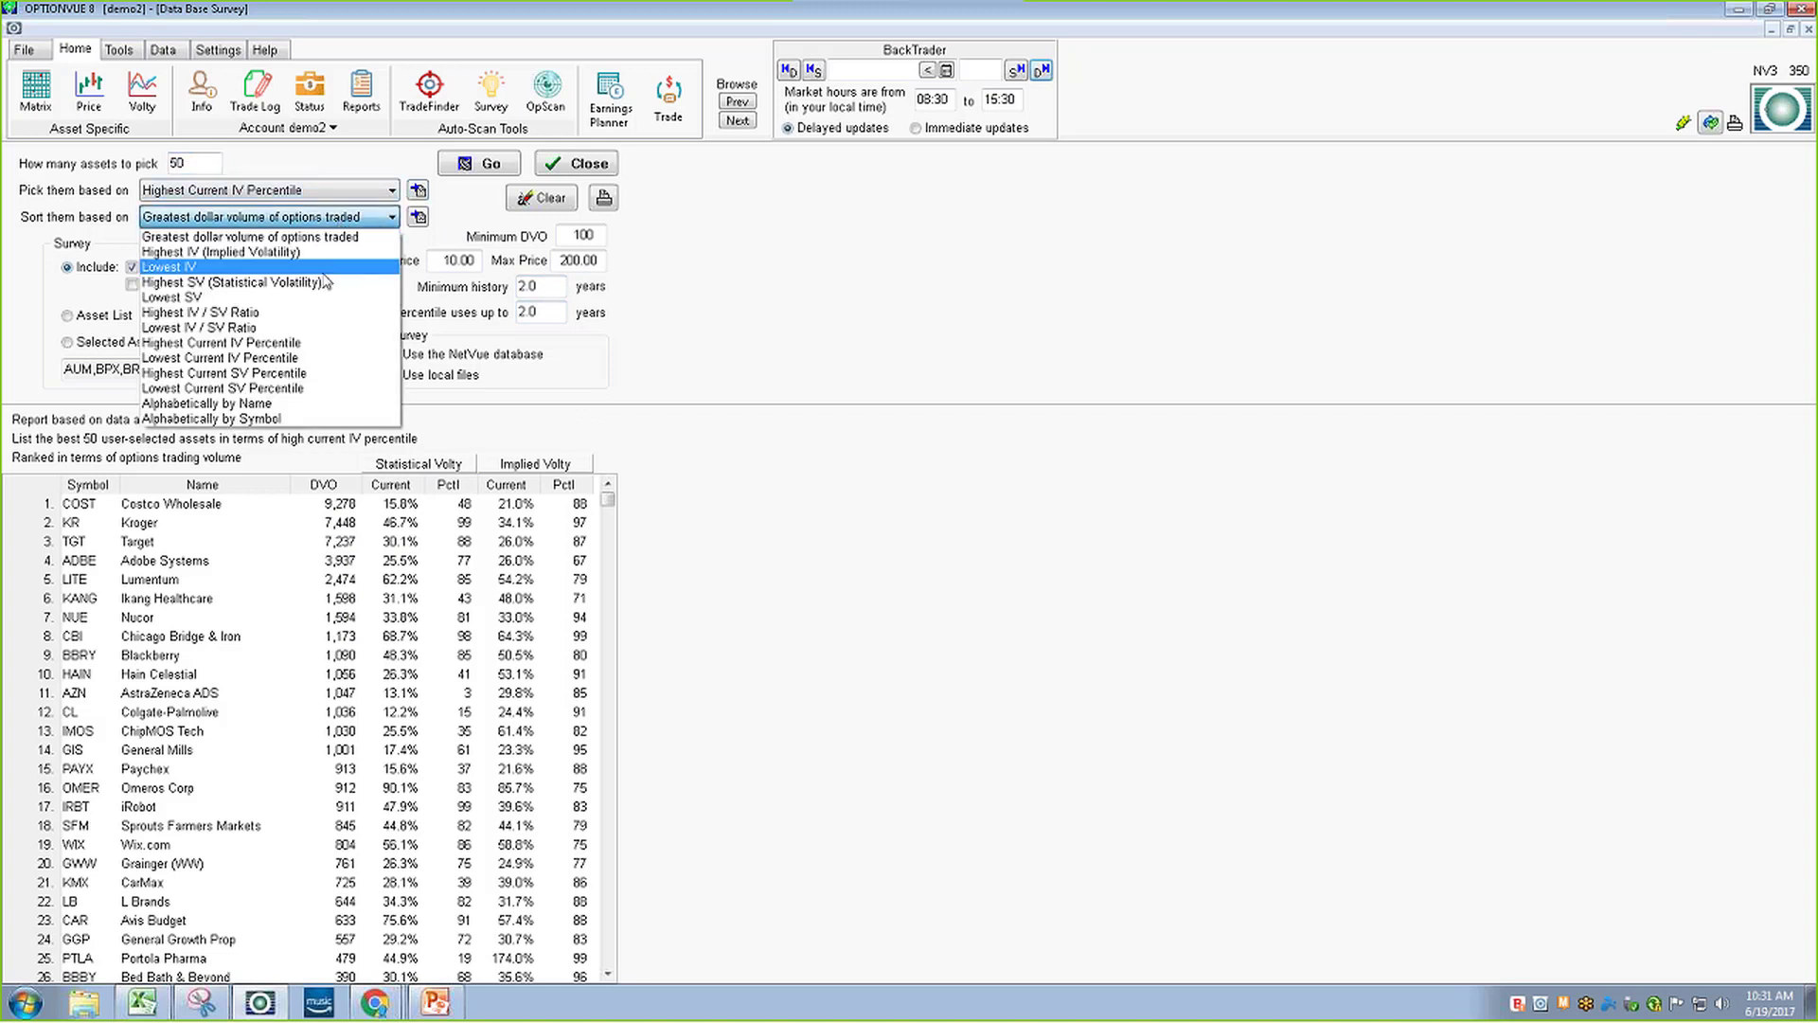
click(317, 343)
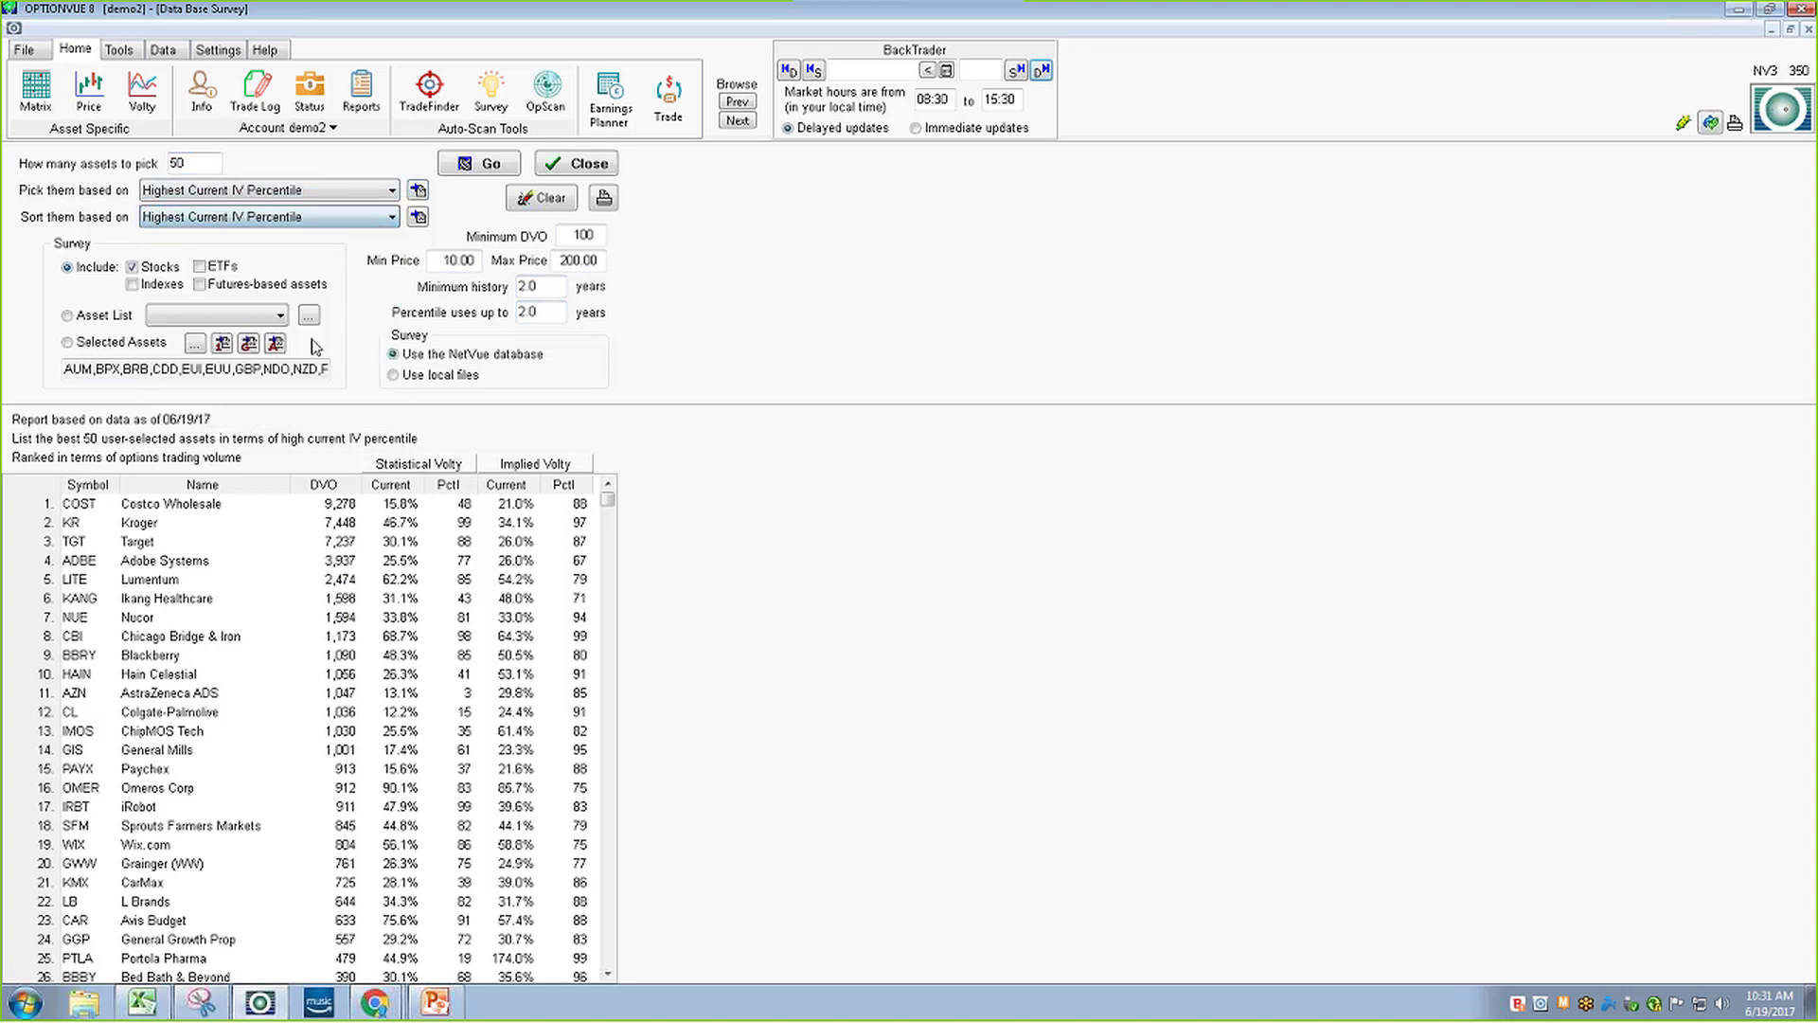
click(489, 170)
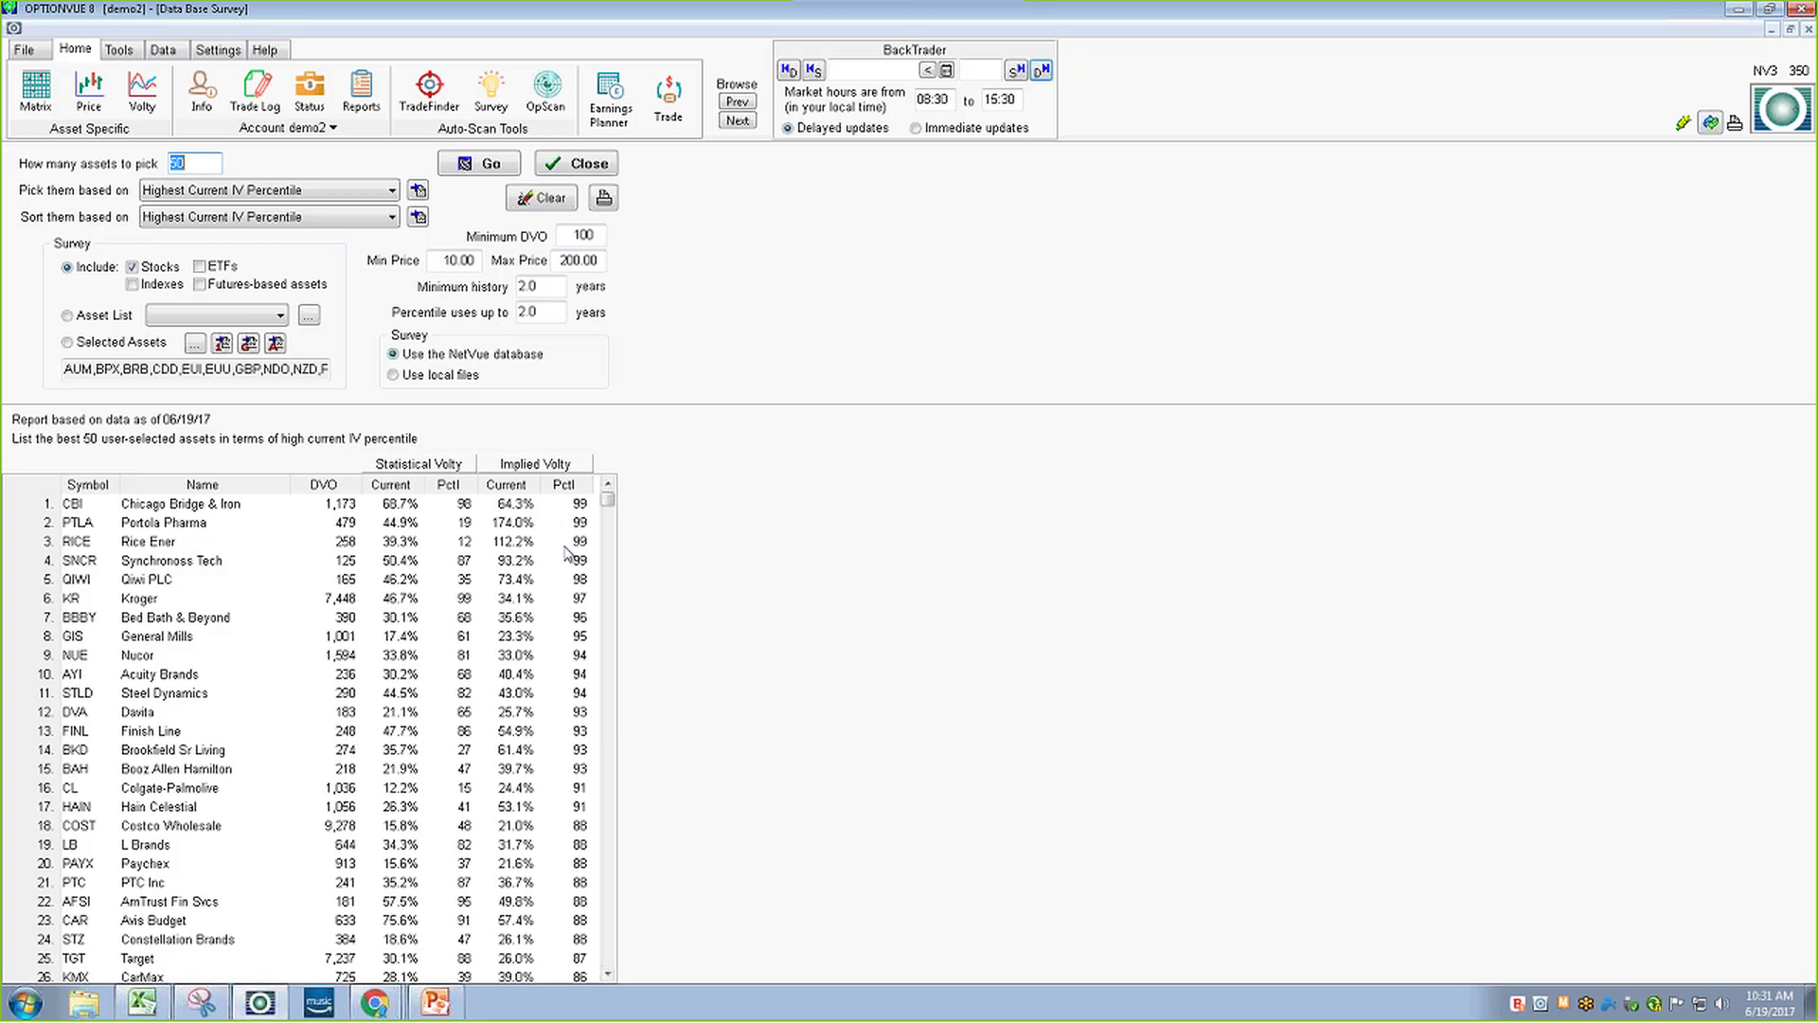
click(346, 509)
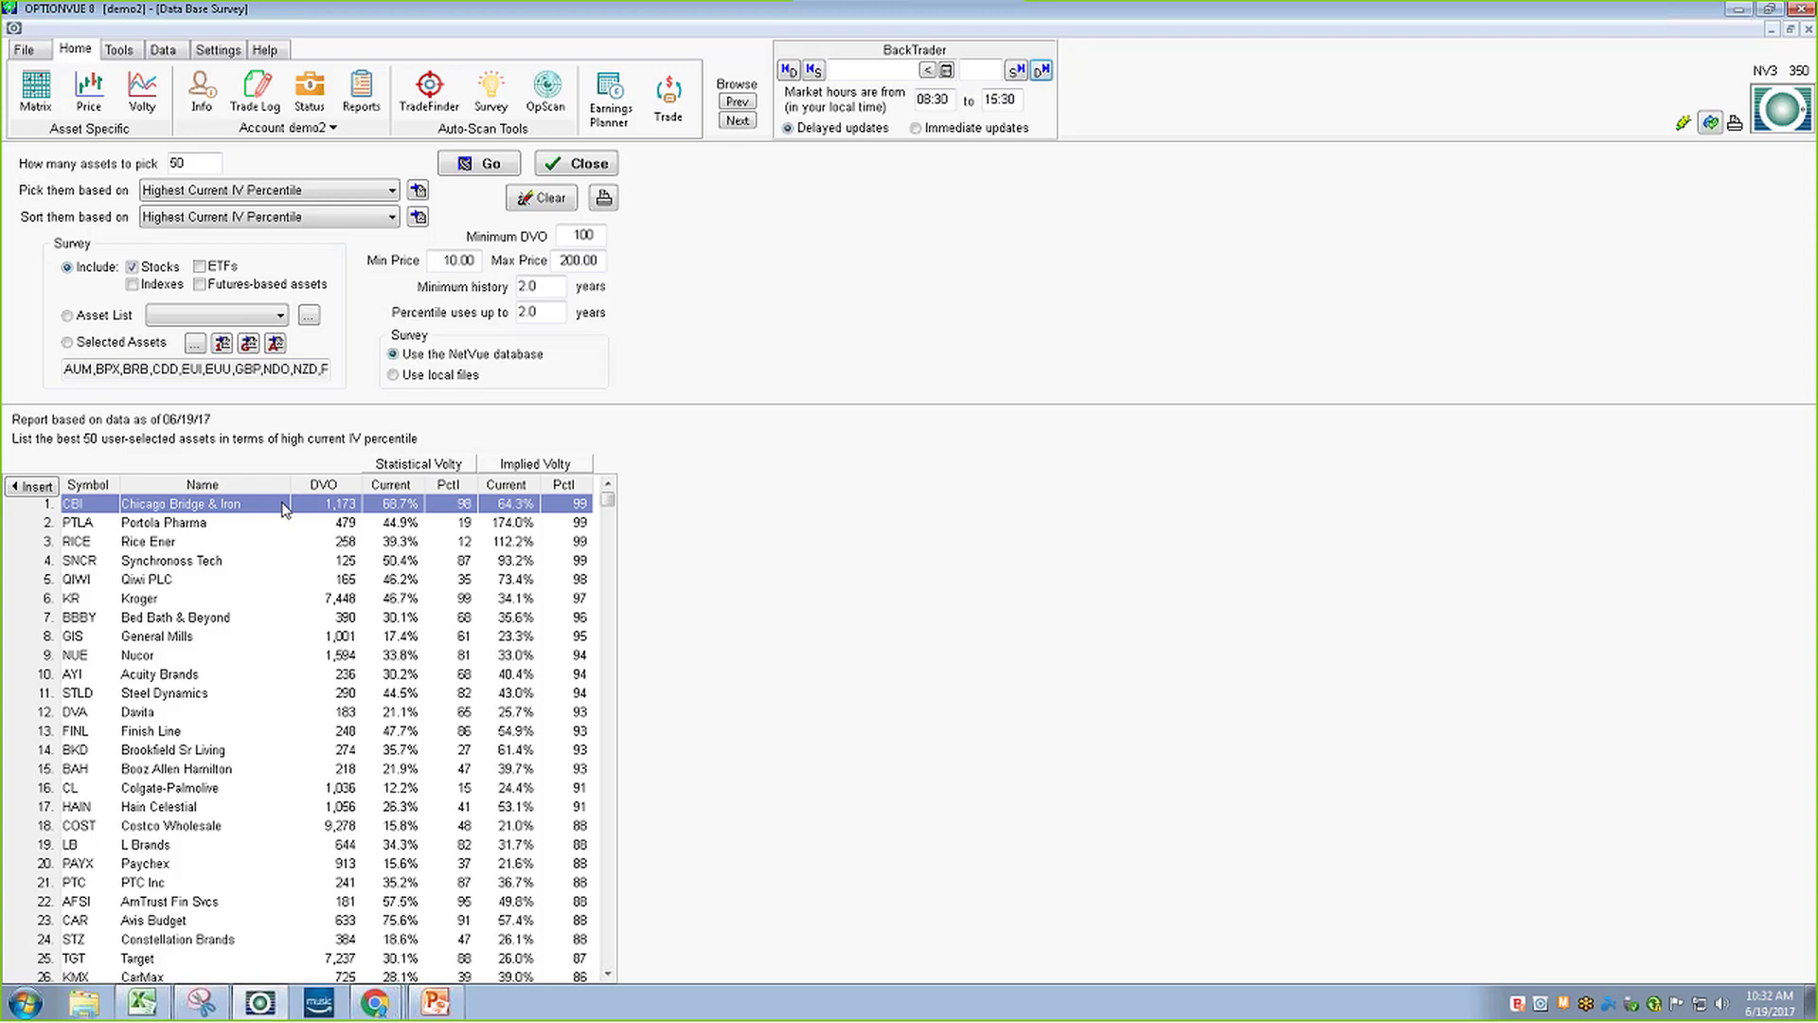
Insert CBI into the quotes, view its maximized options matrix, then return to the Survey
click(29, 488)
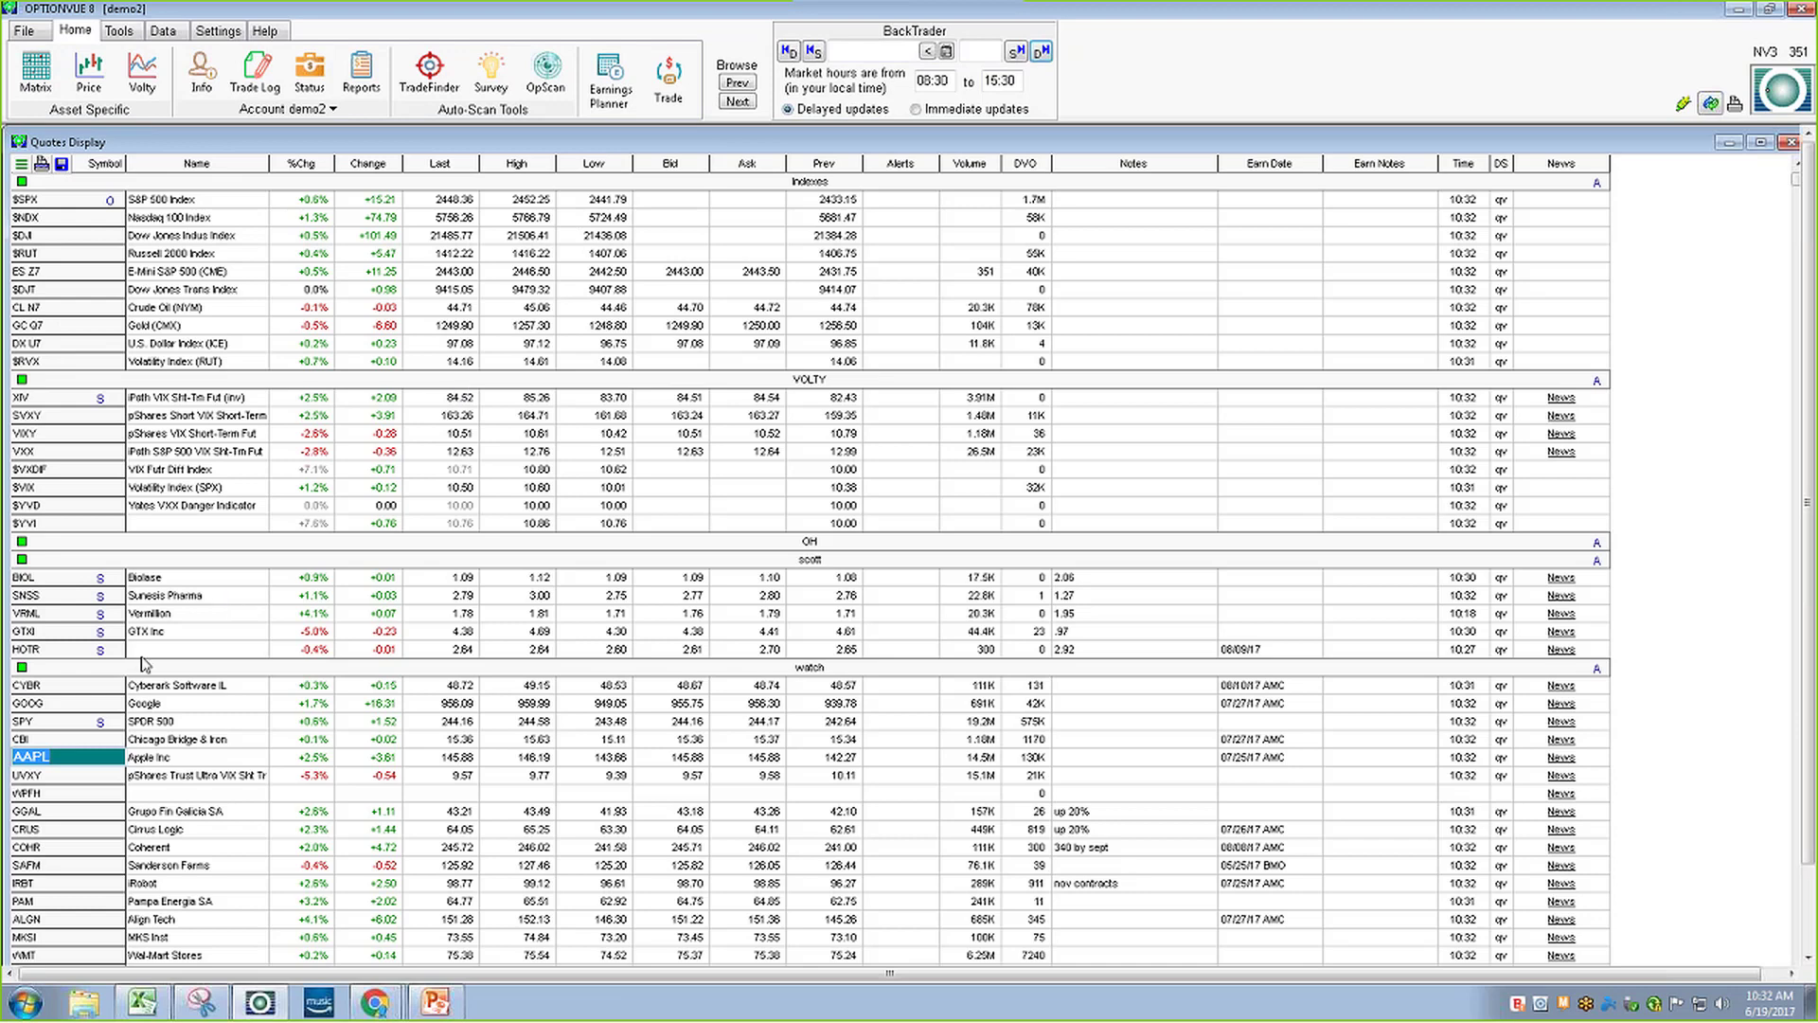
click(59, 740)
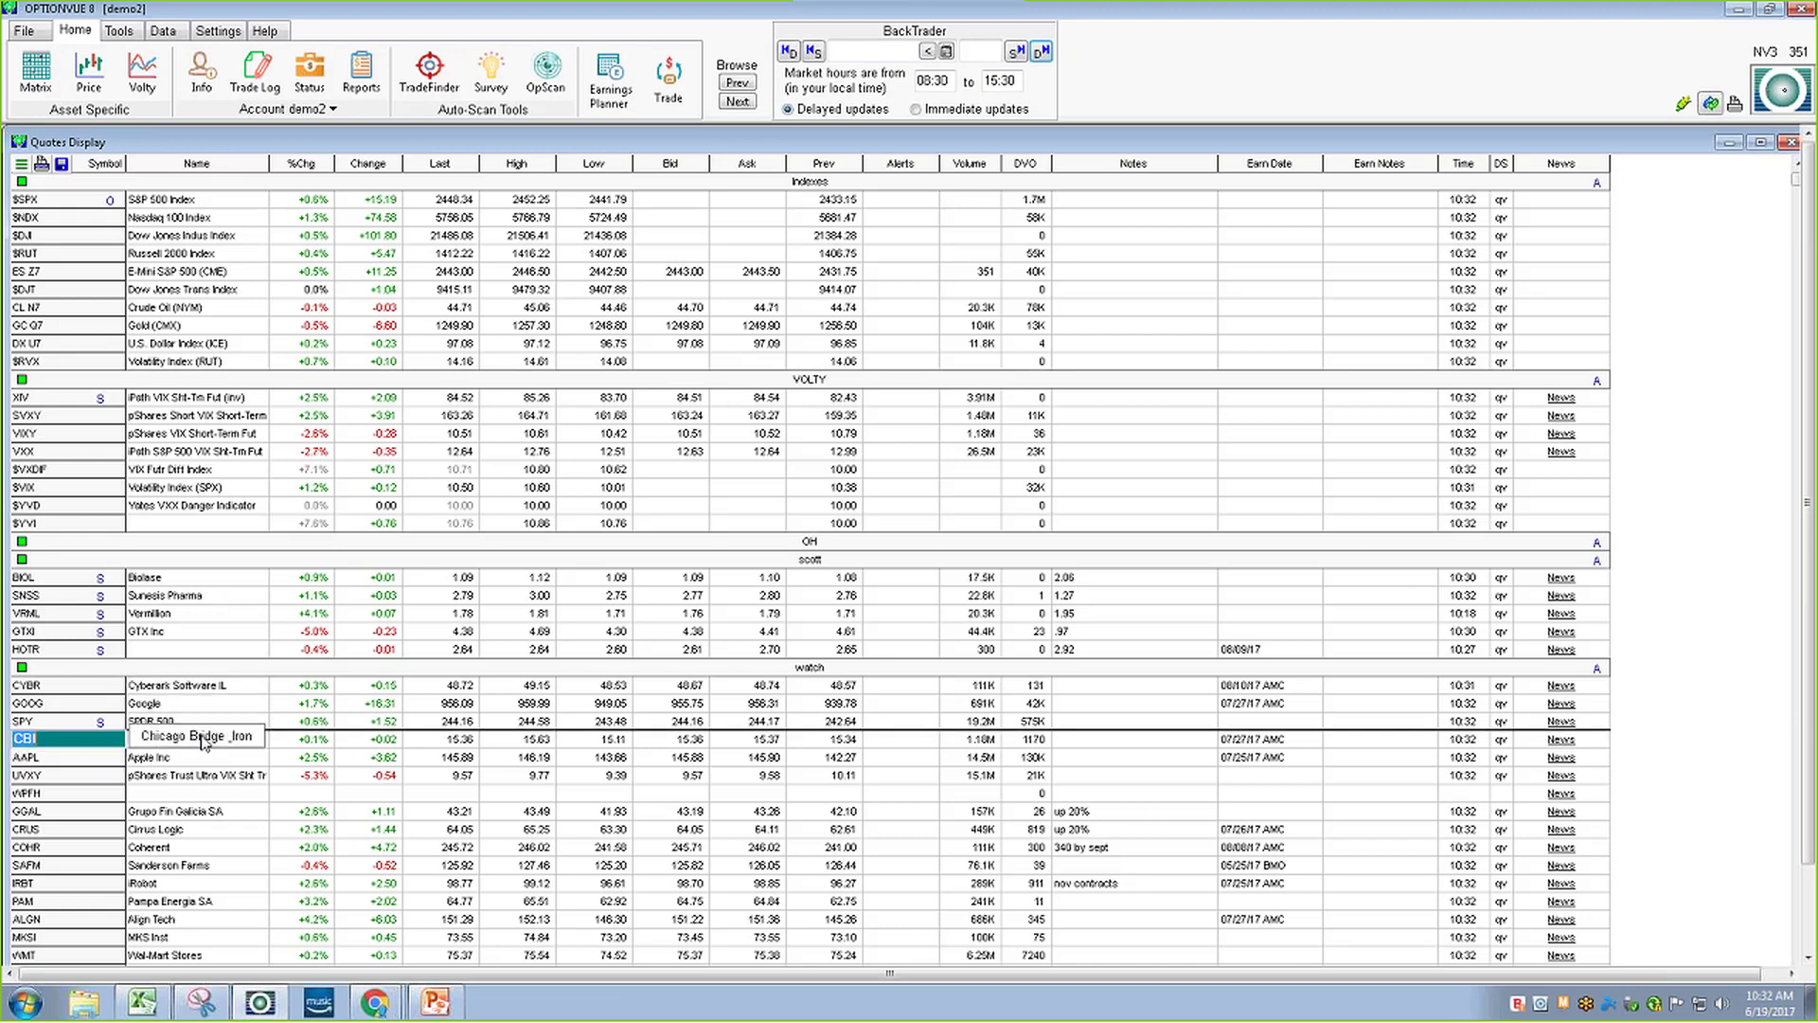
double_click(62, 737)
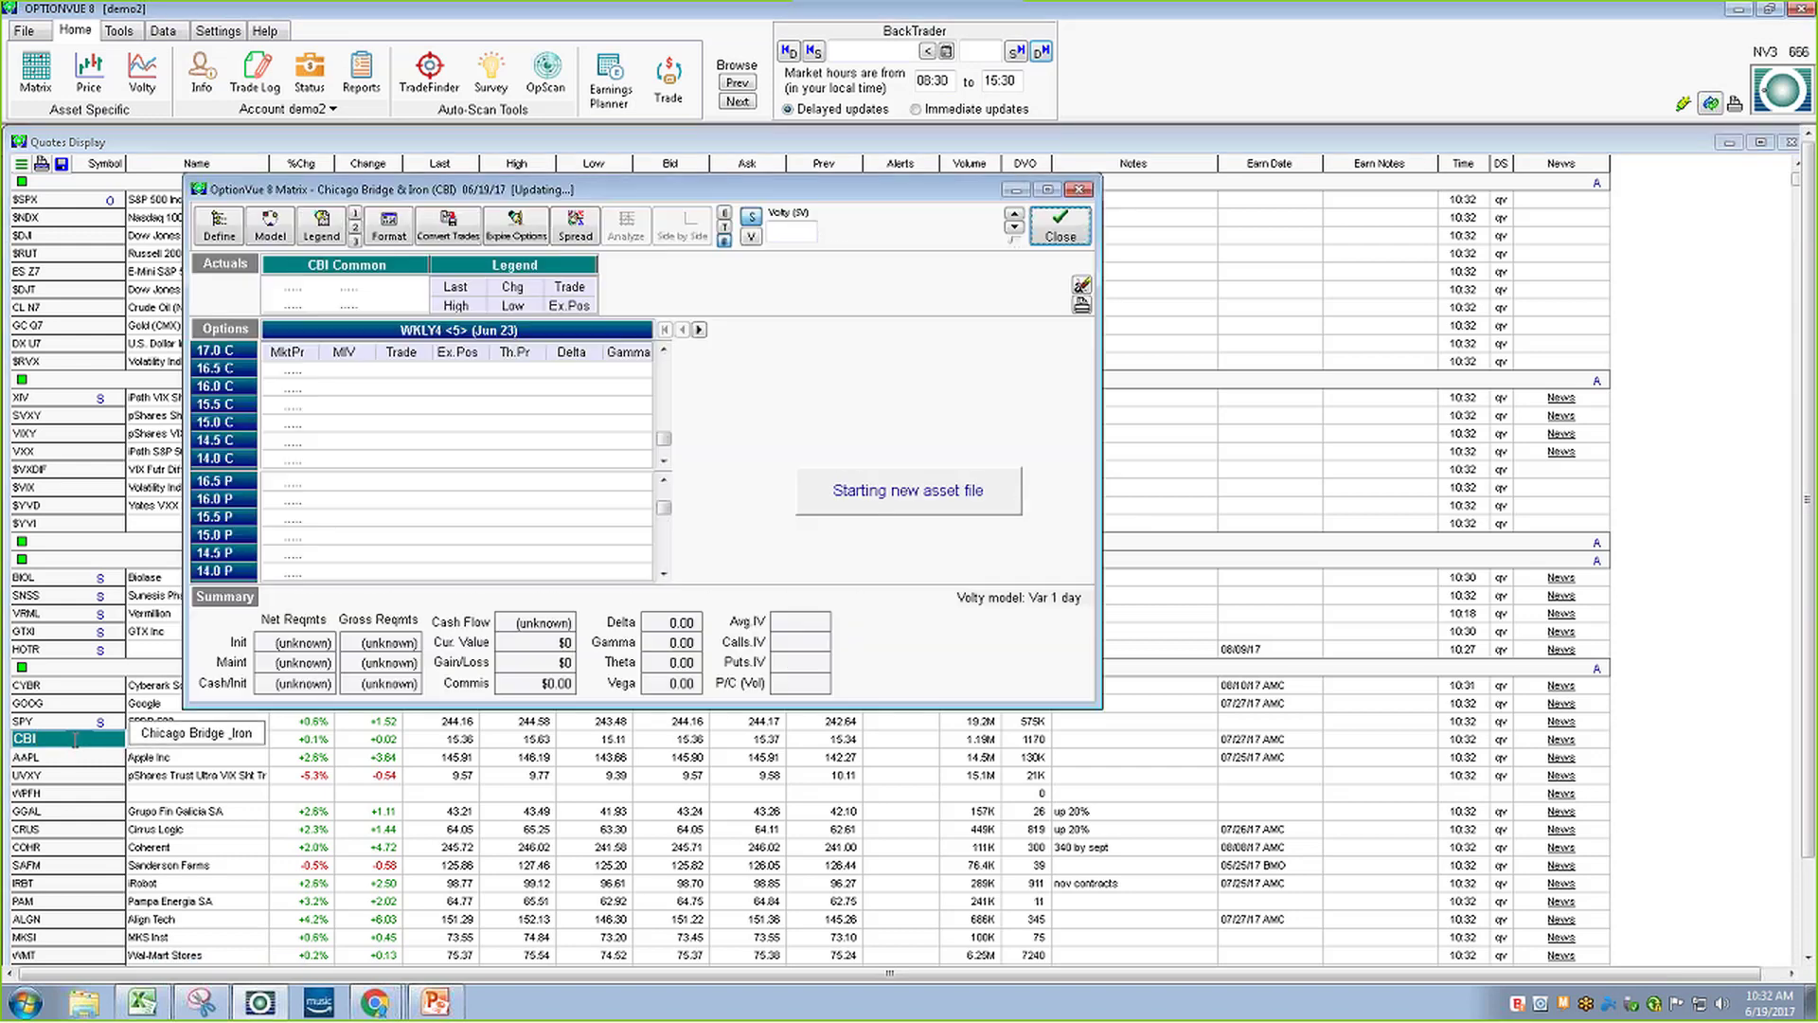
click(1049, 188)
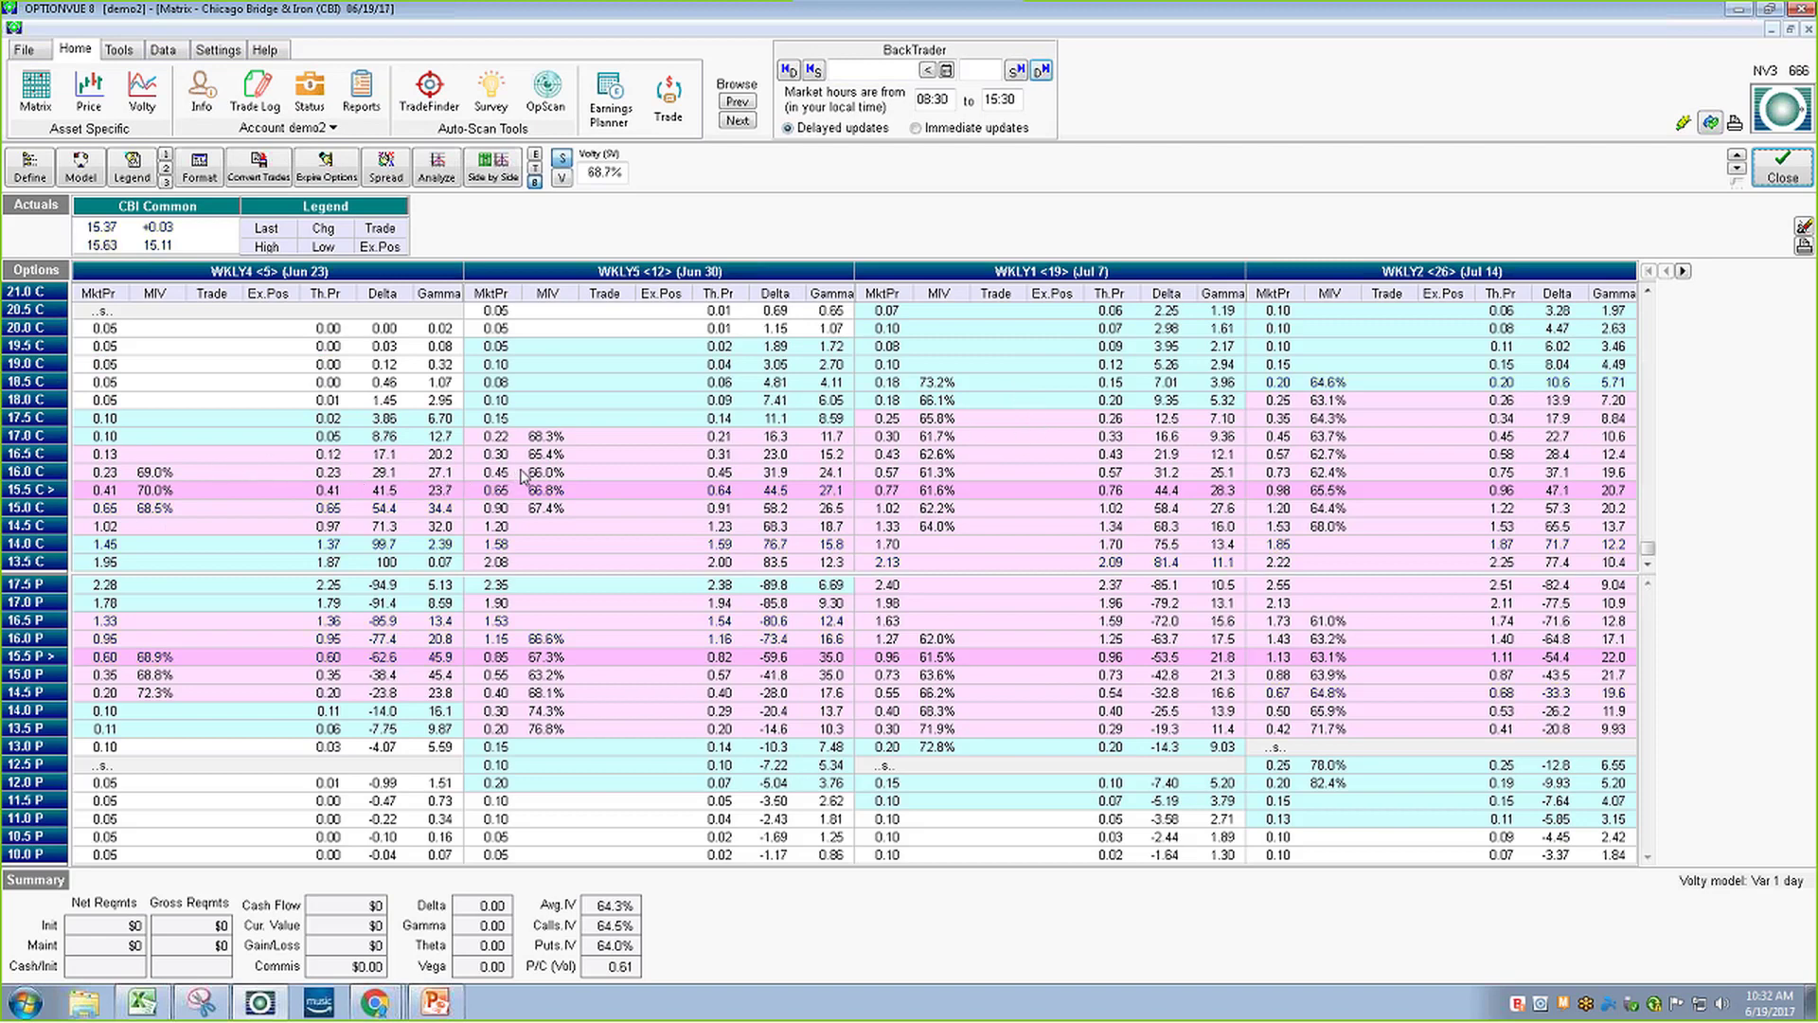
click(1780, 171)
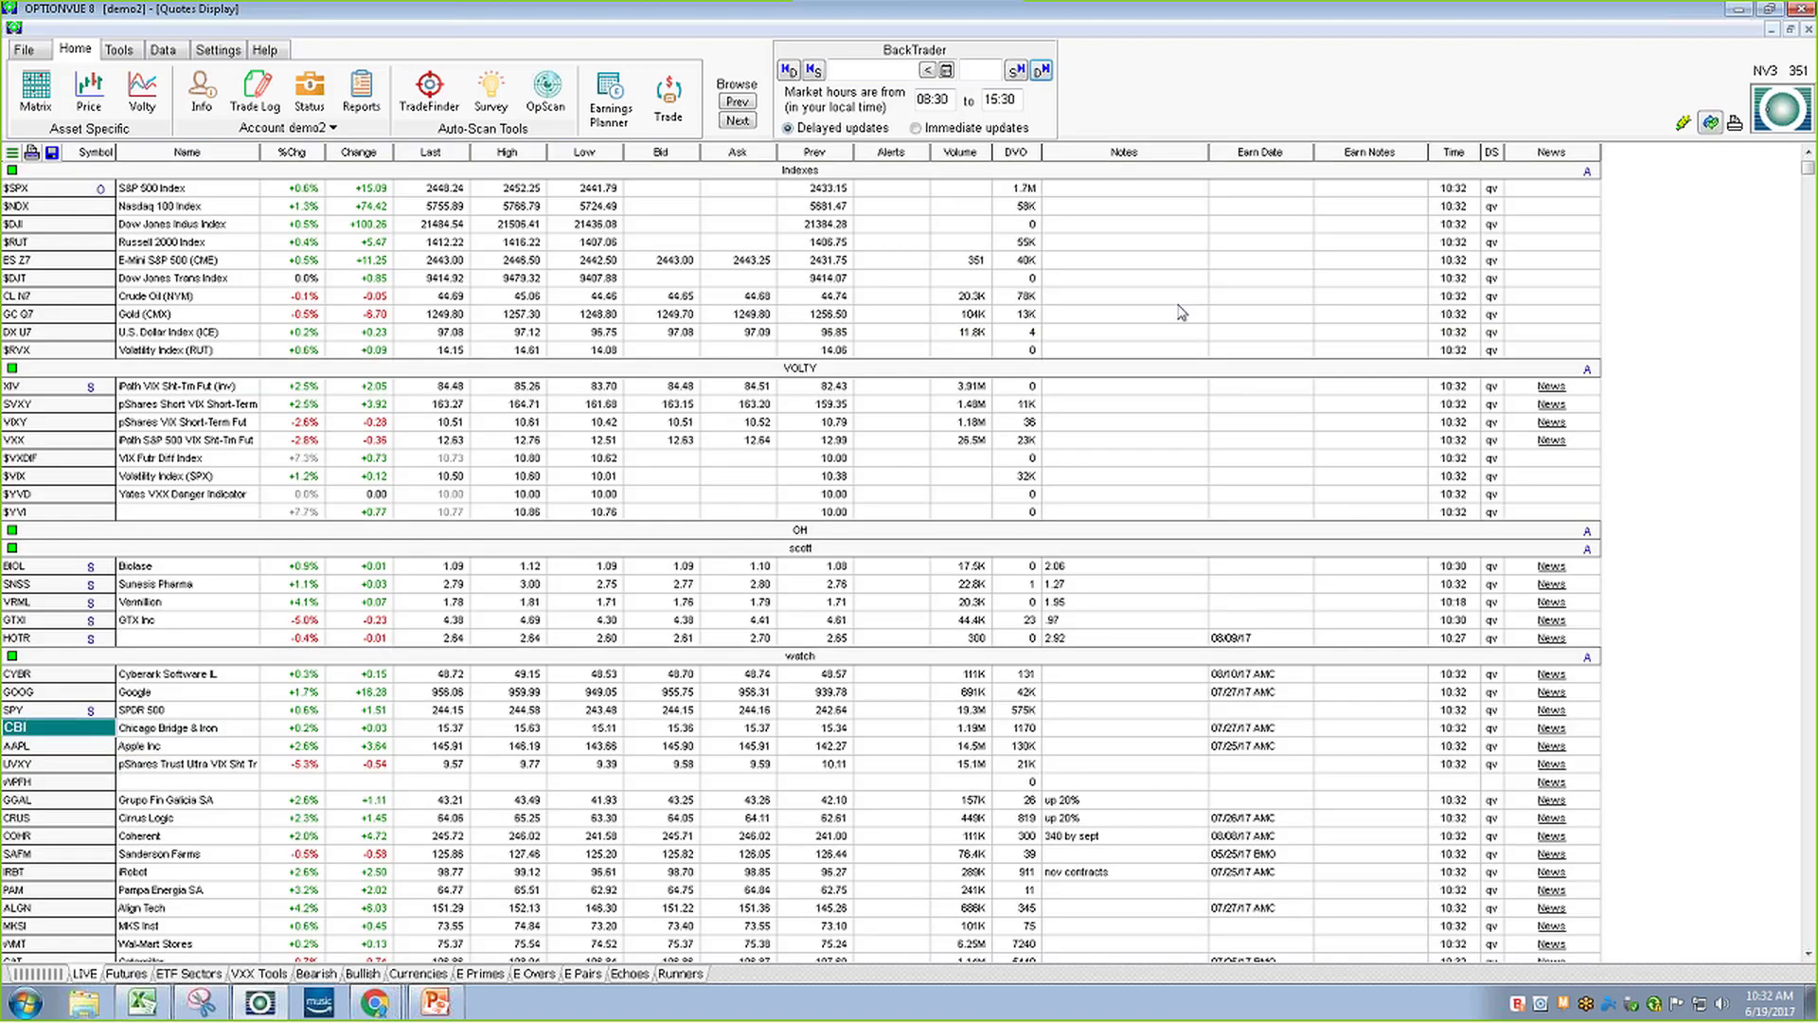
click(493, 104)
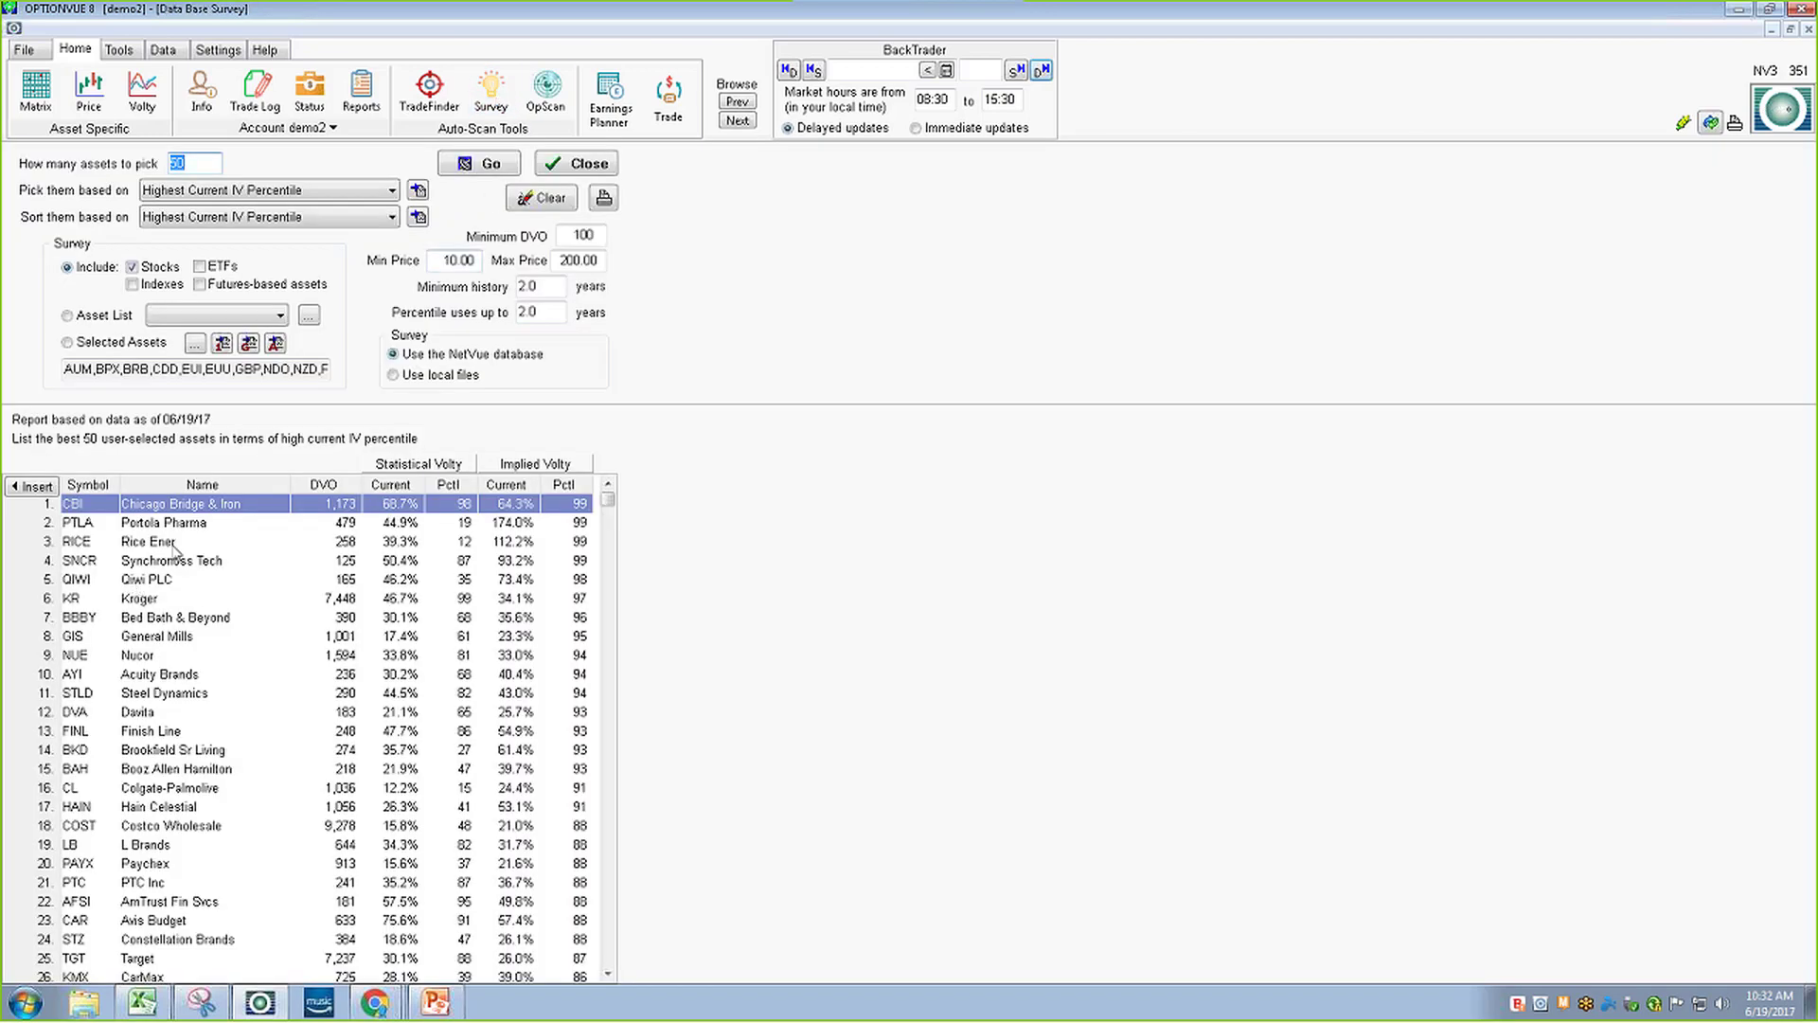
Pick and sort by 'Greatest dollar volume of options traded', rerun the survey, then close it
click(323, 195)
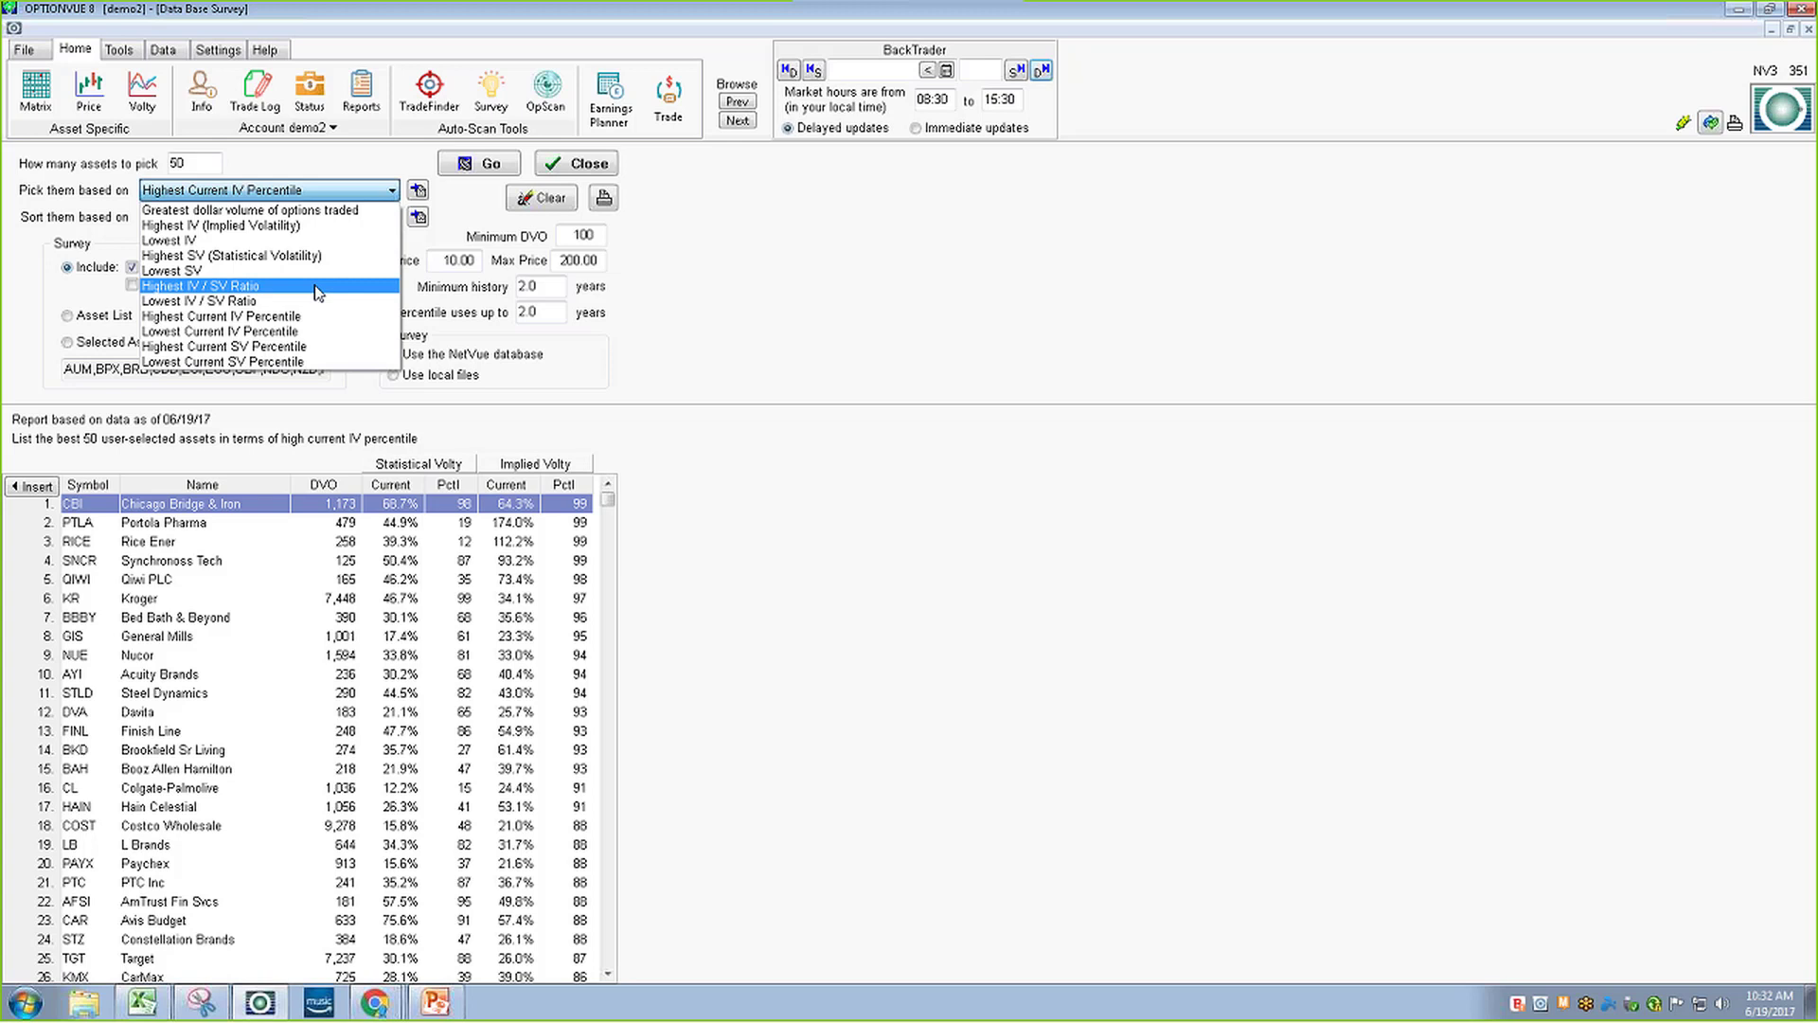
click(332, 212)
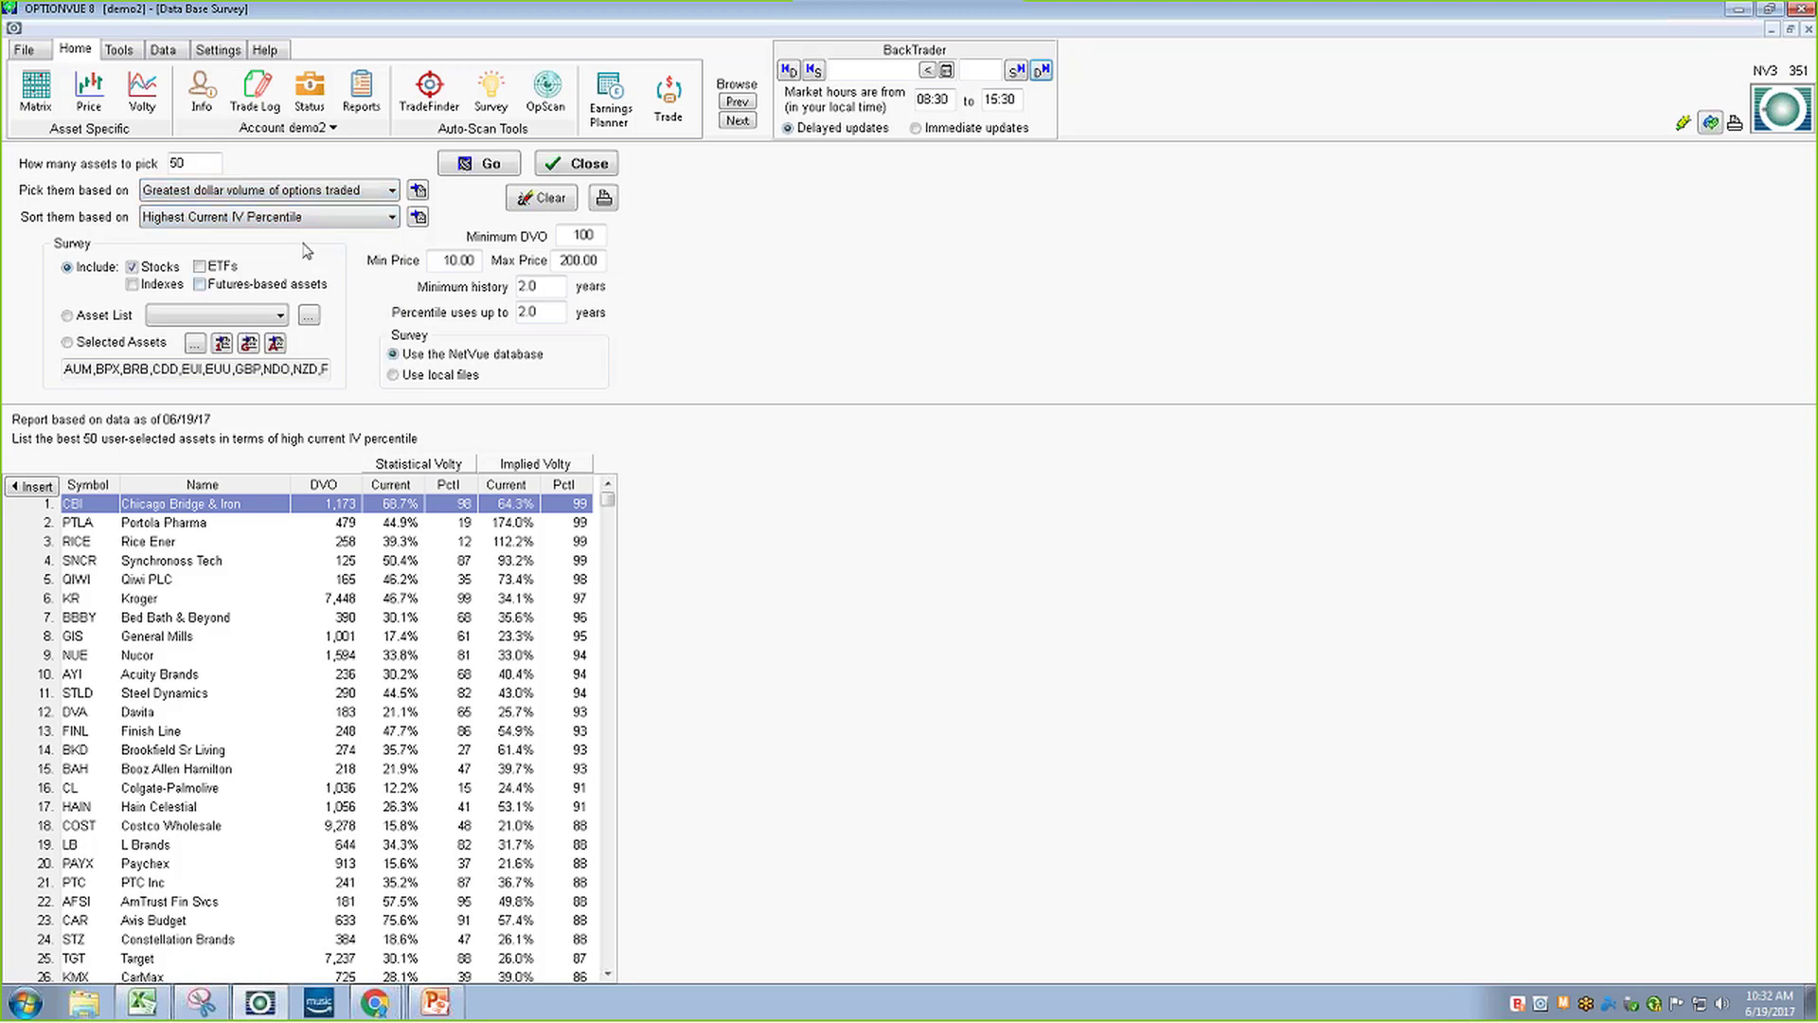
click(322, 218)
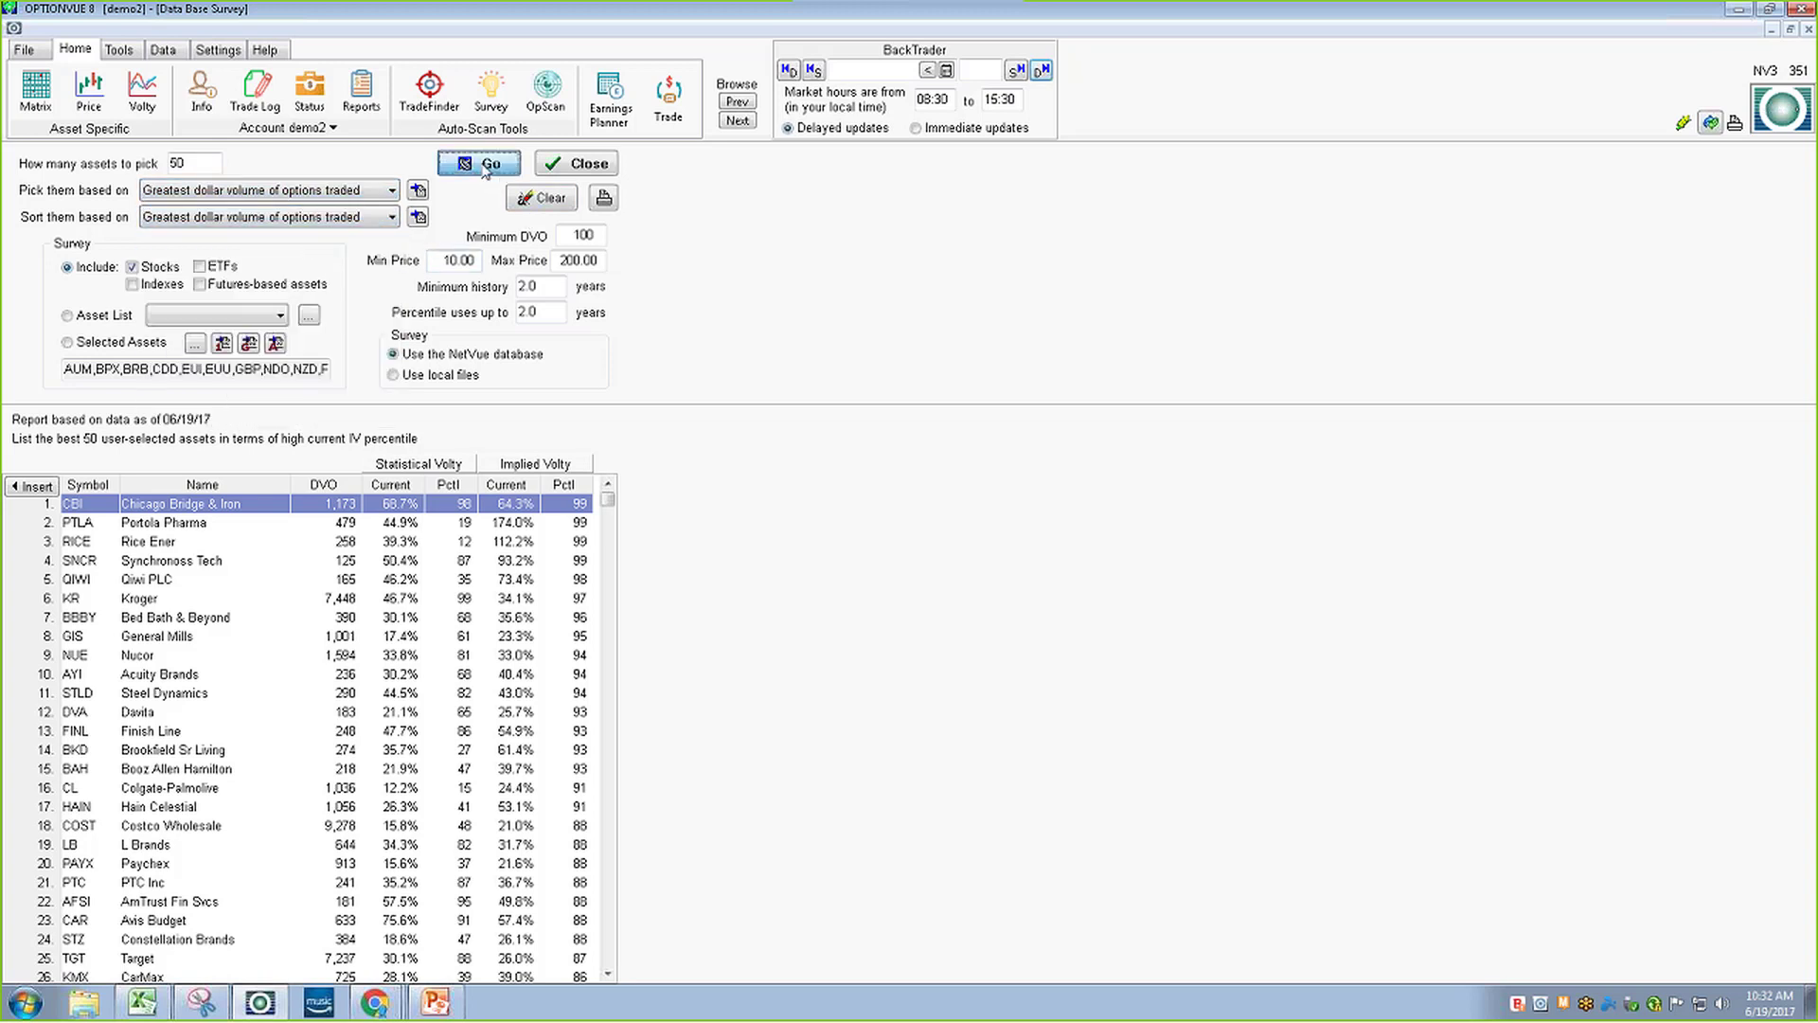
click(484, 166)
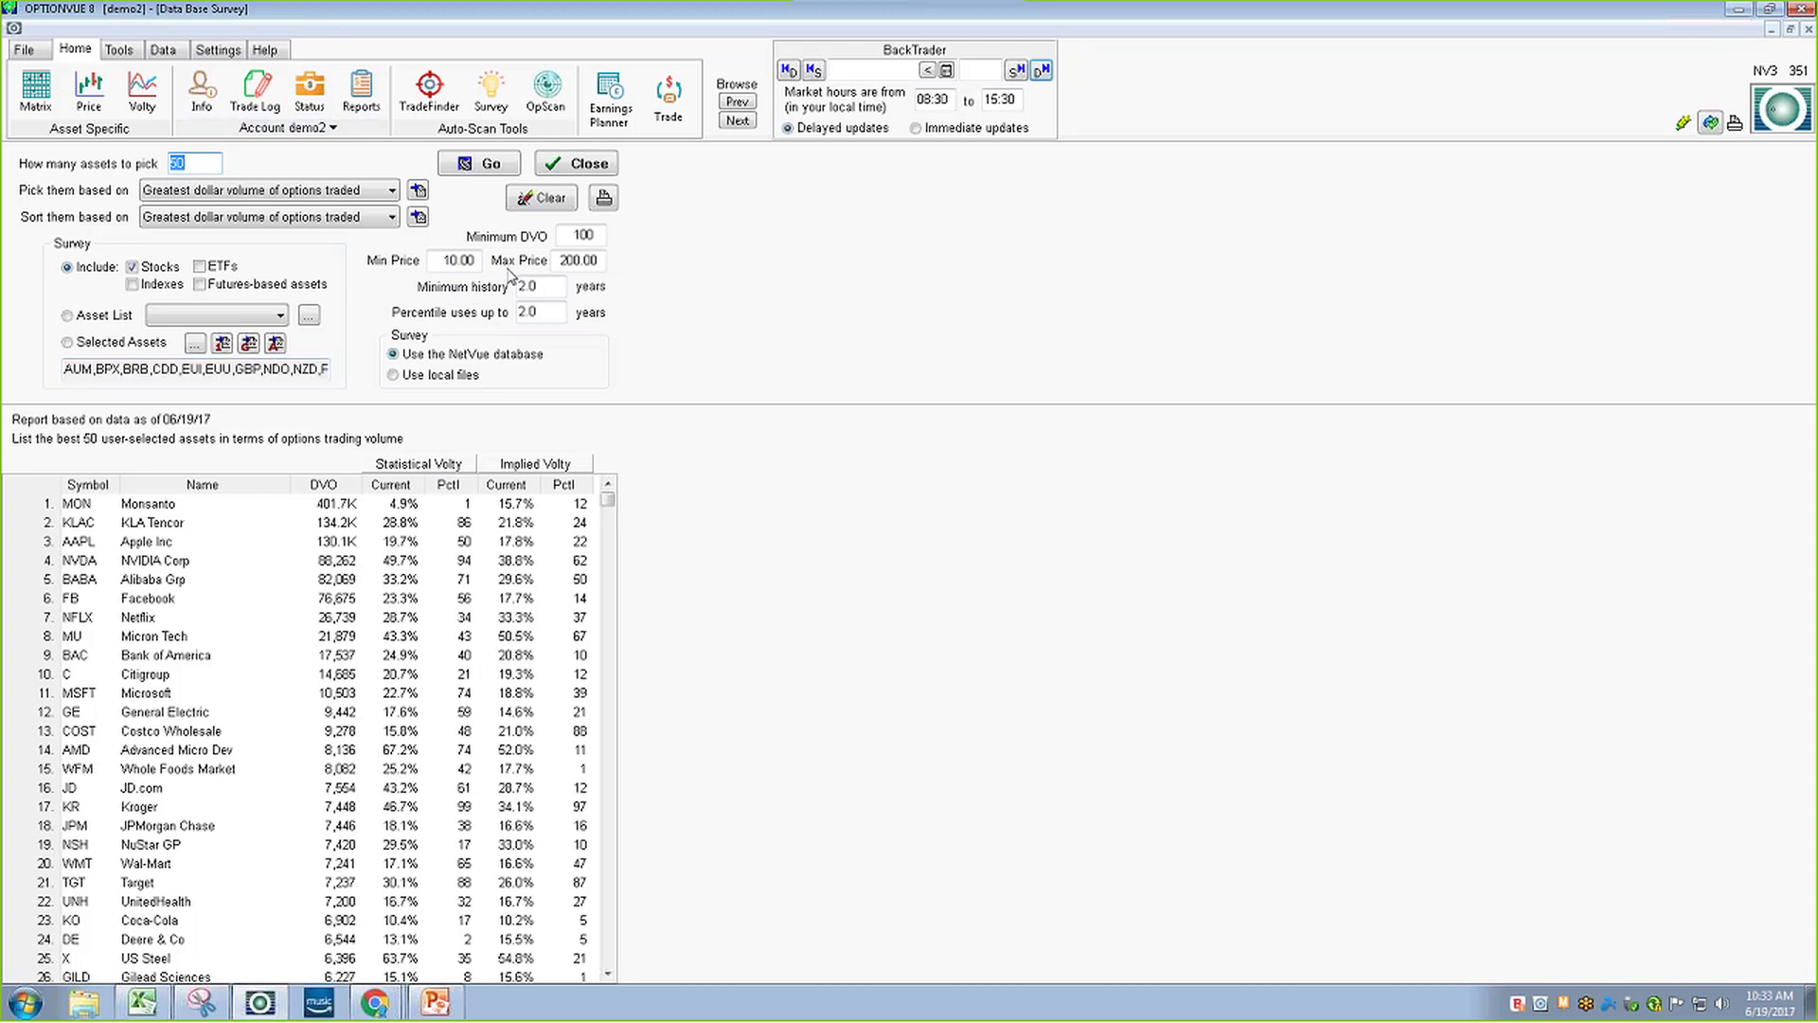
click(587, 163)
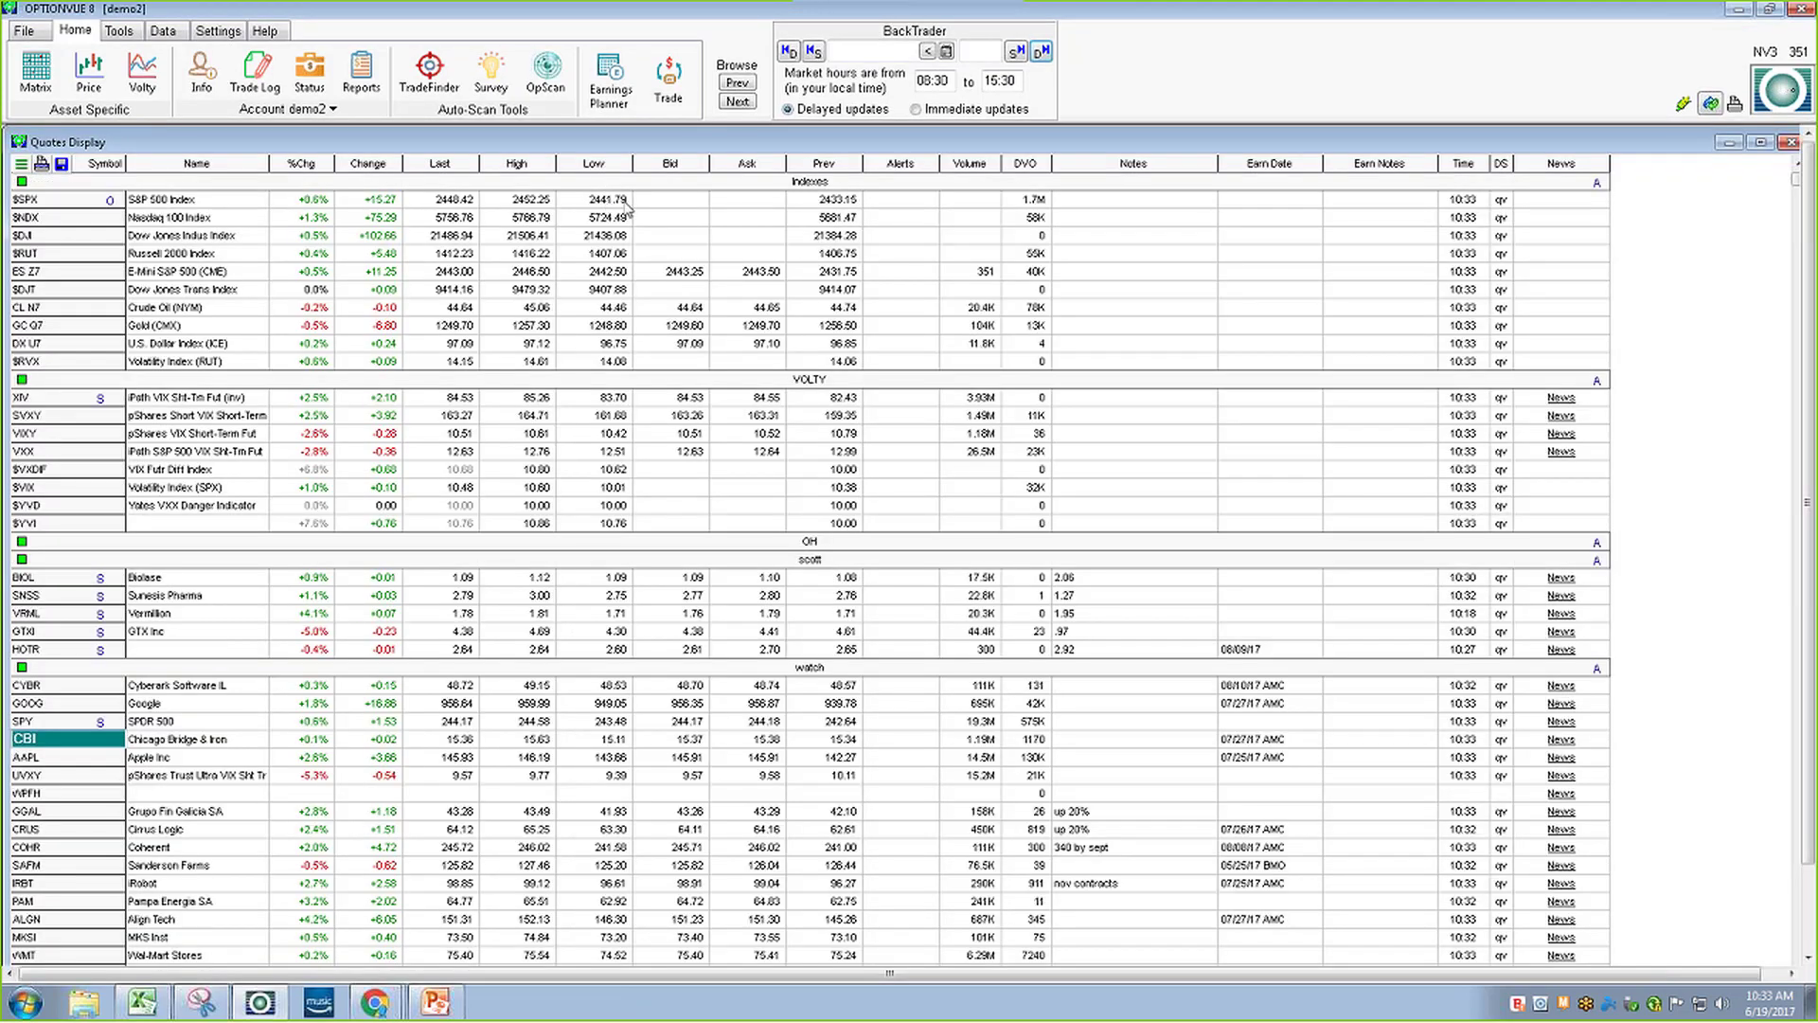
Maximize the Quotes Display and open the options matrix for Apple (AAPL)
click(1760, 142)
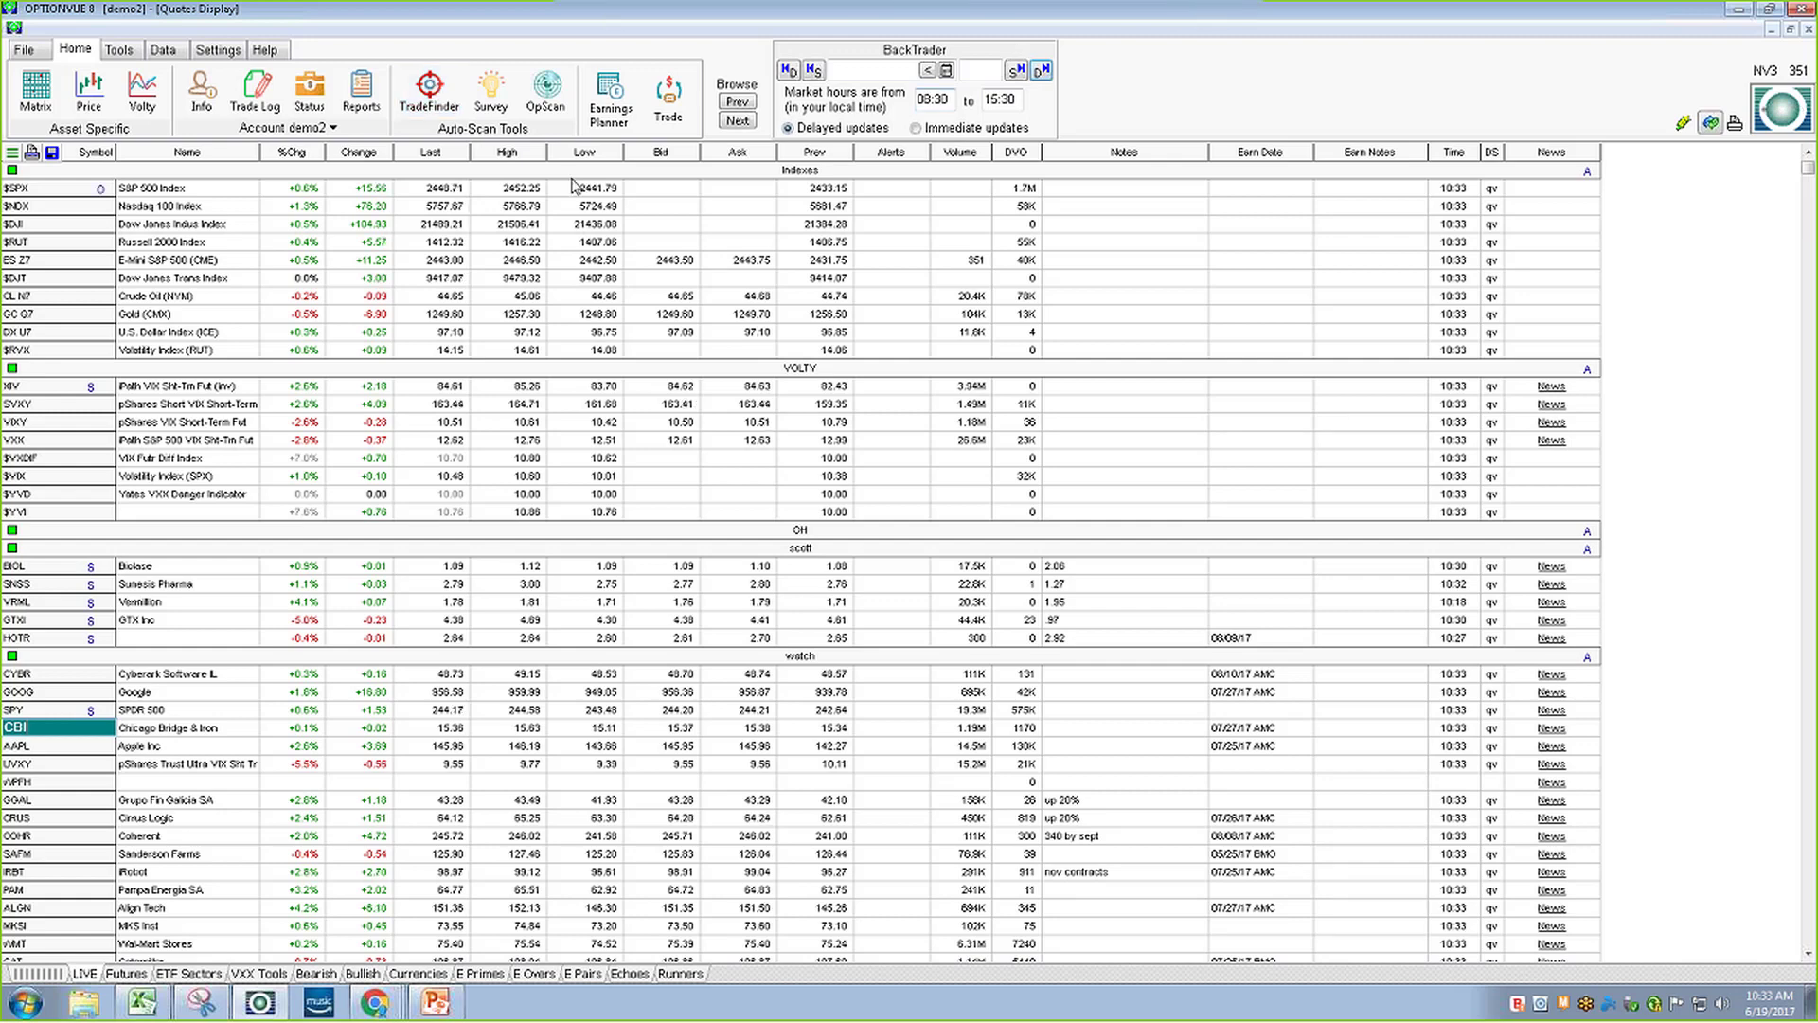
double_click(82, 747)
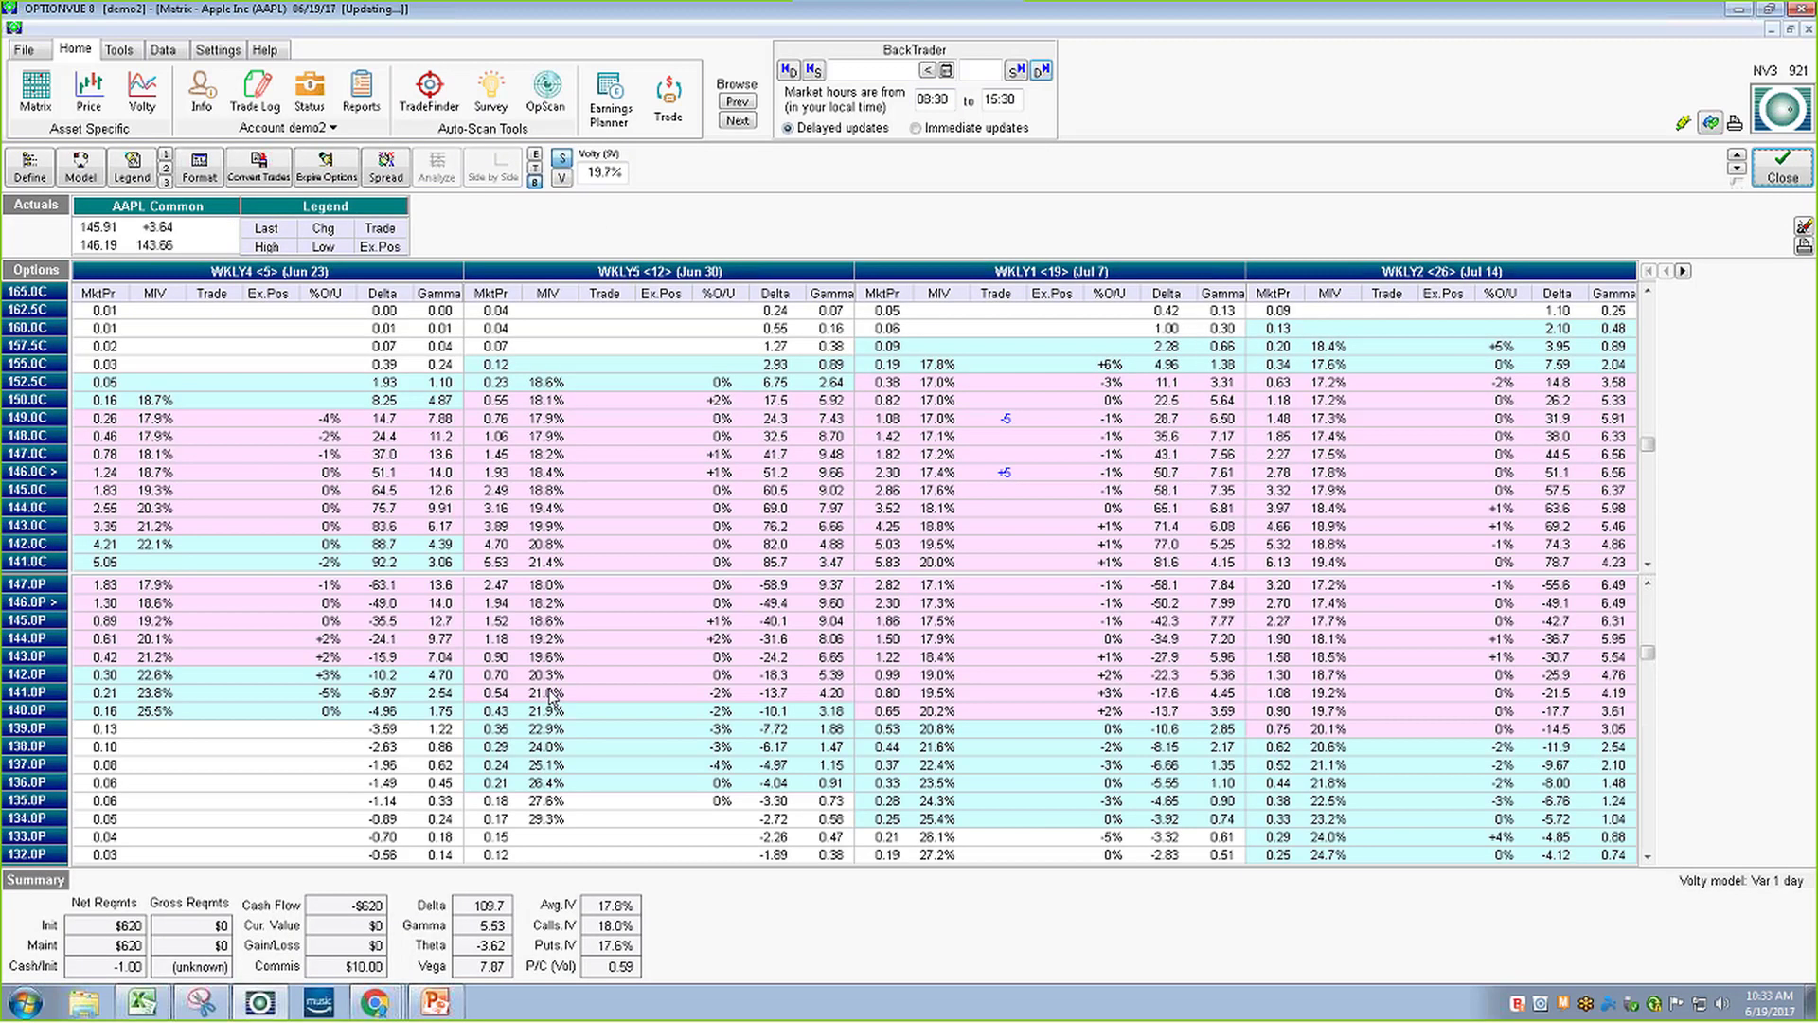
In the Trade Finder, replace UVXY with AAPL as the asset to search
click(431, 95)
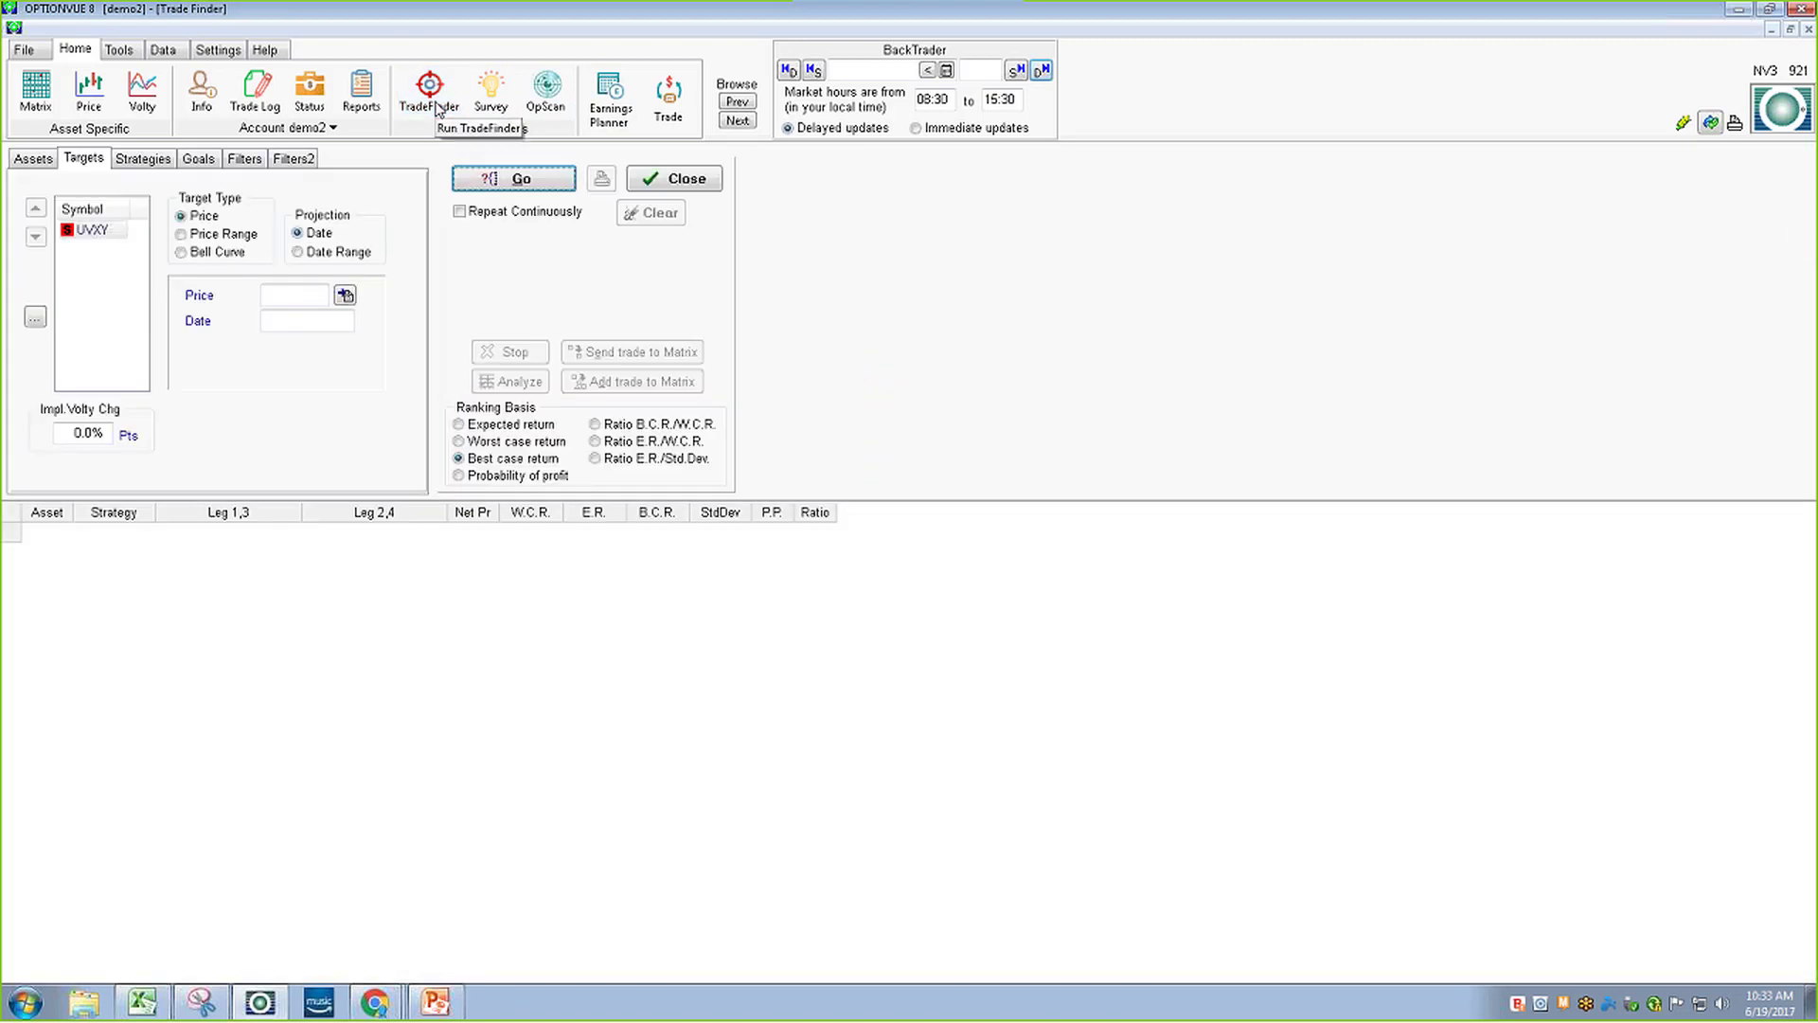
click(33, 158)
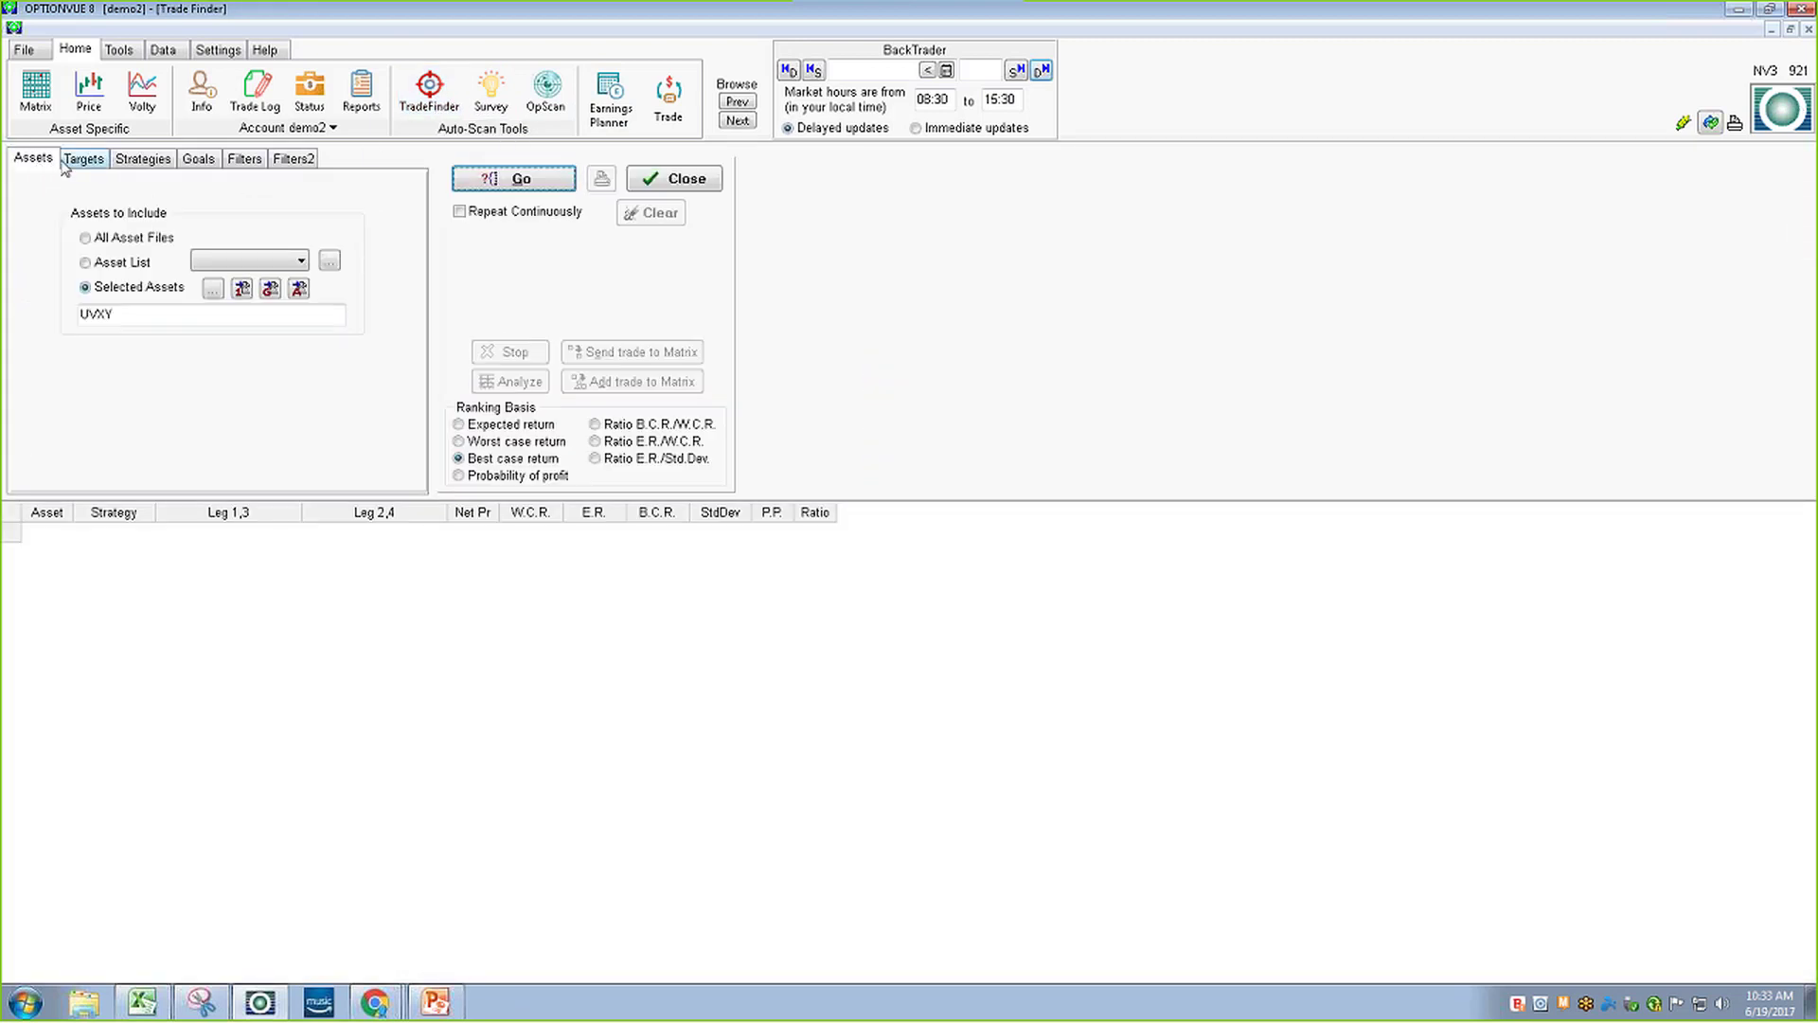
click(241, 287)
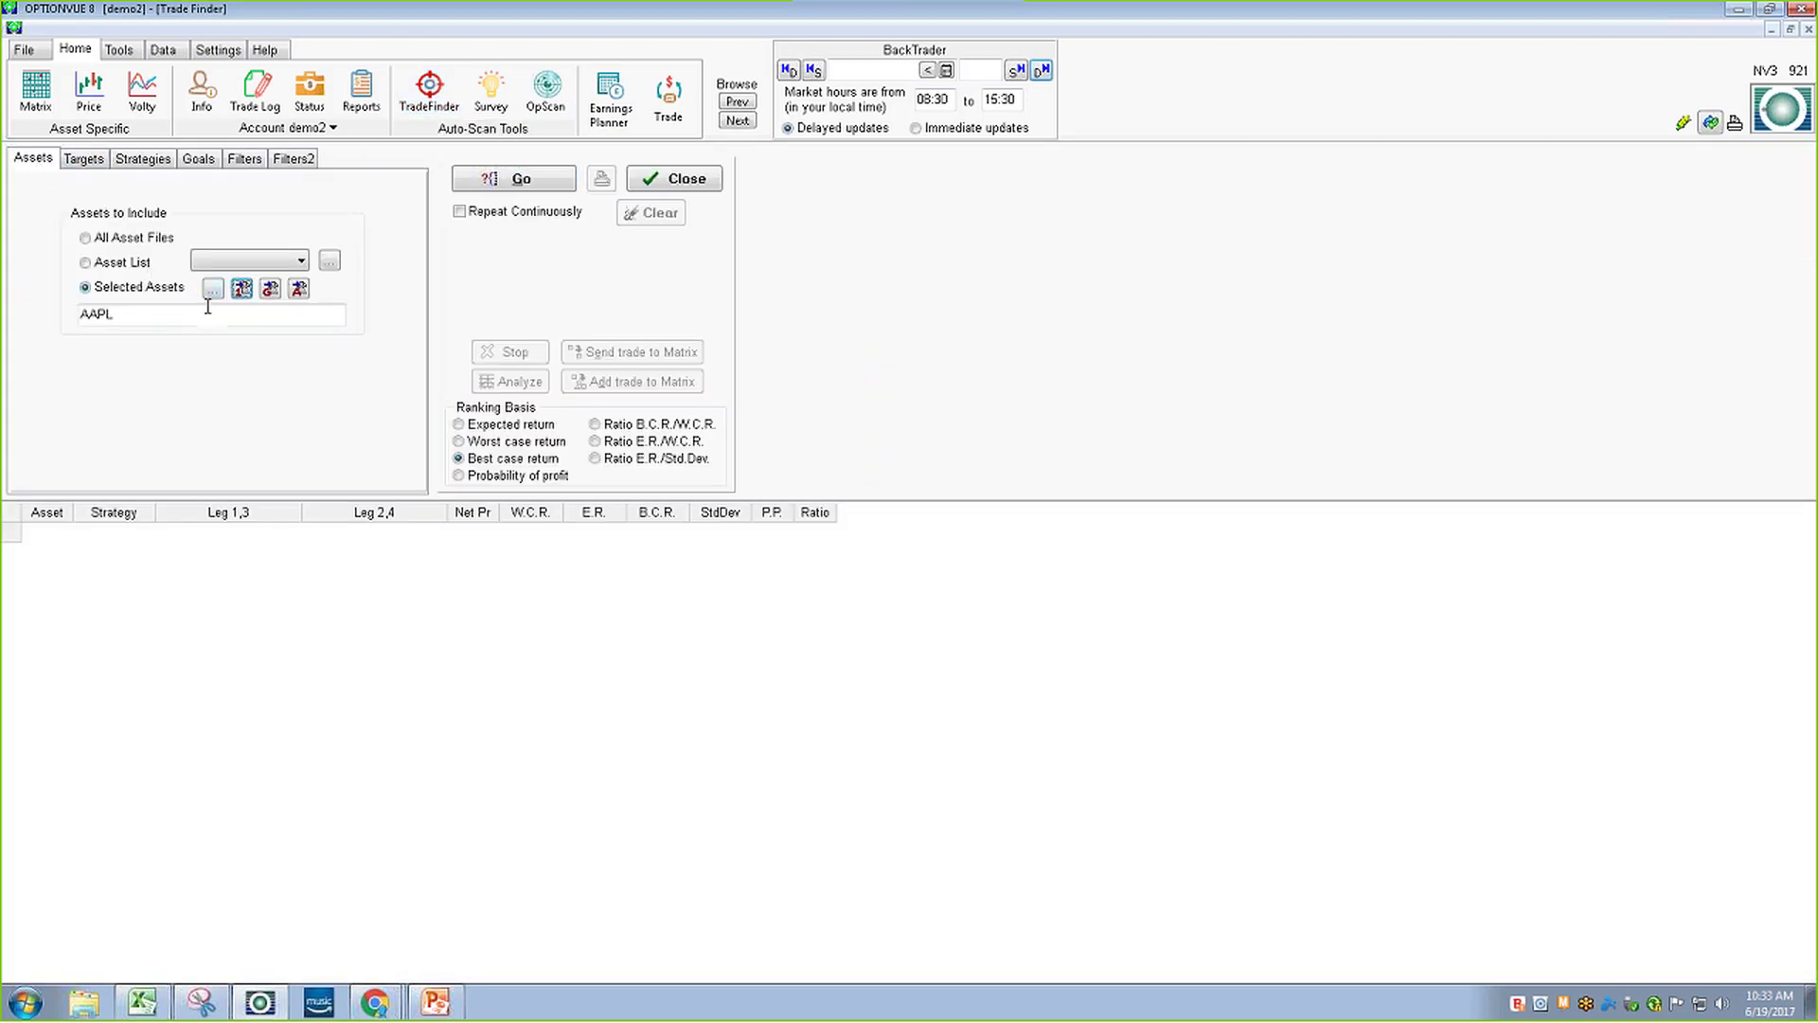
Set the AAPL target price to 155.00 and target date to Aug 18, 2017
click(85, 159)
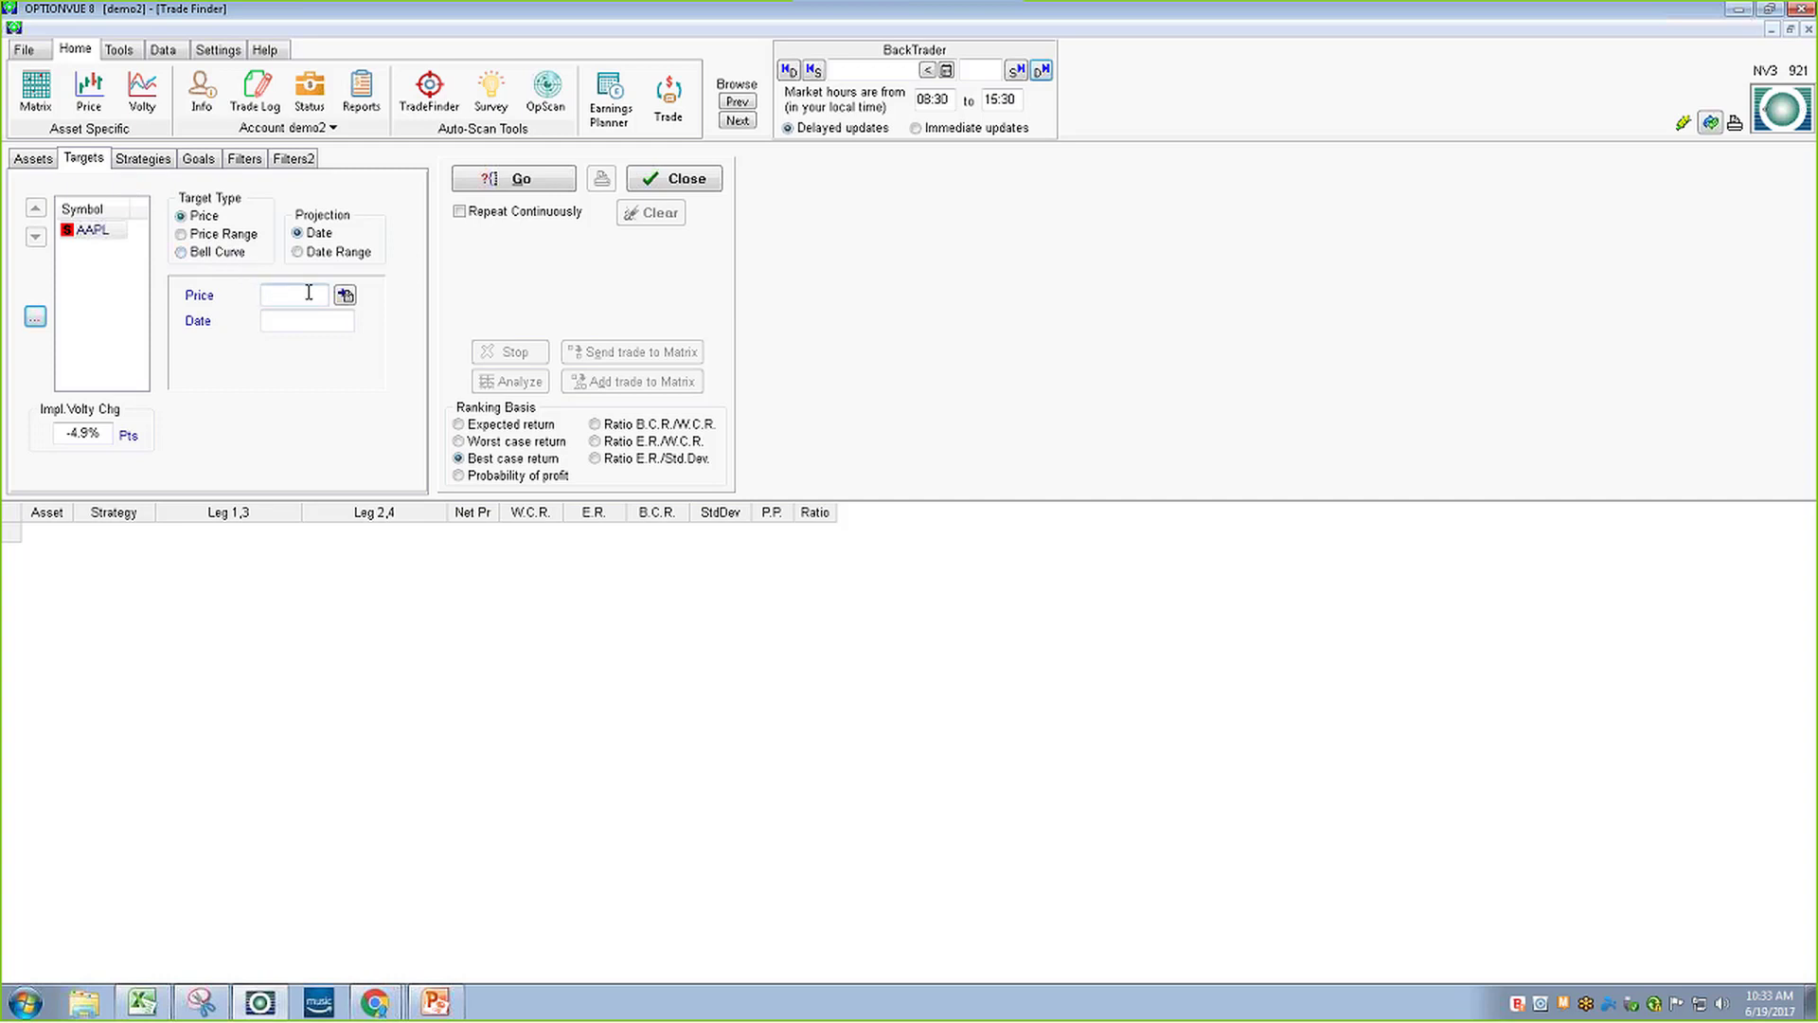
click(345, 295)
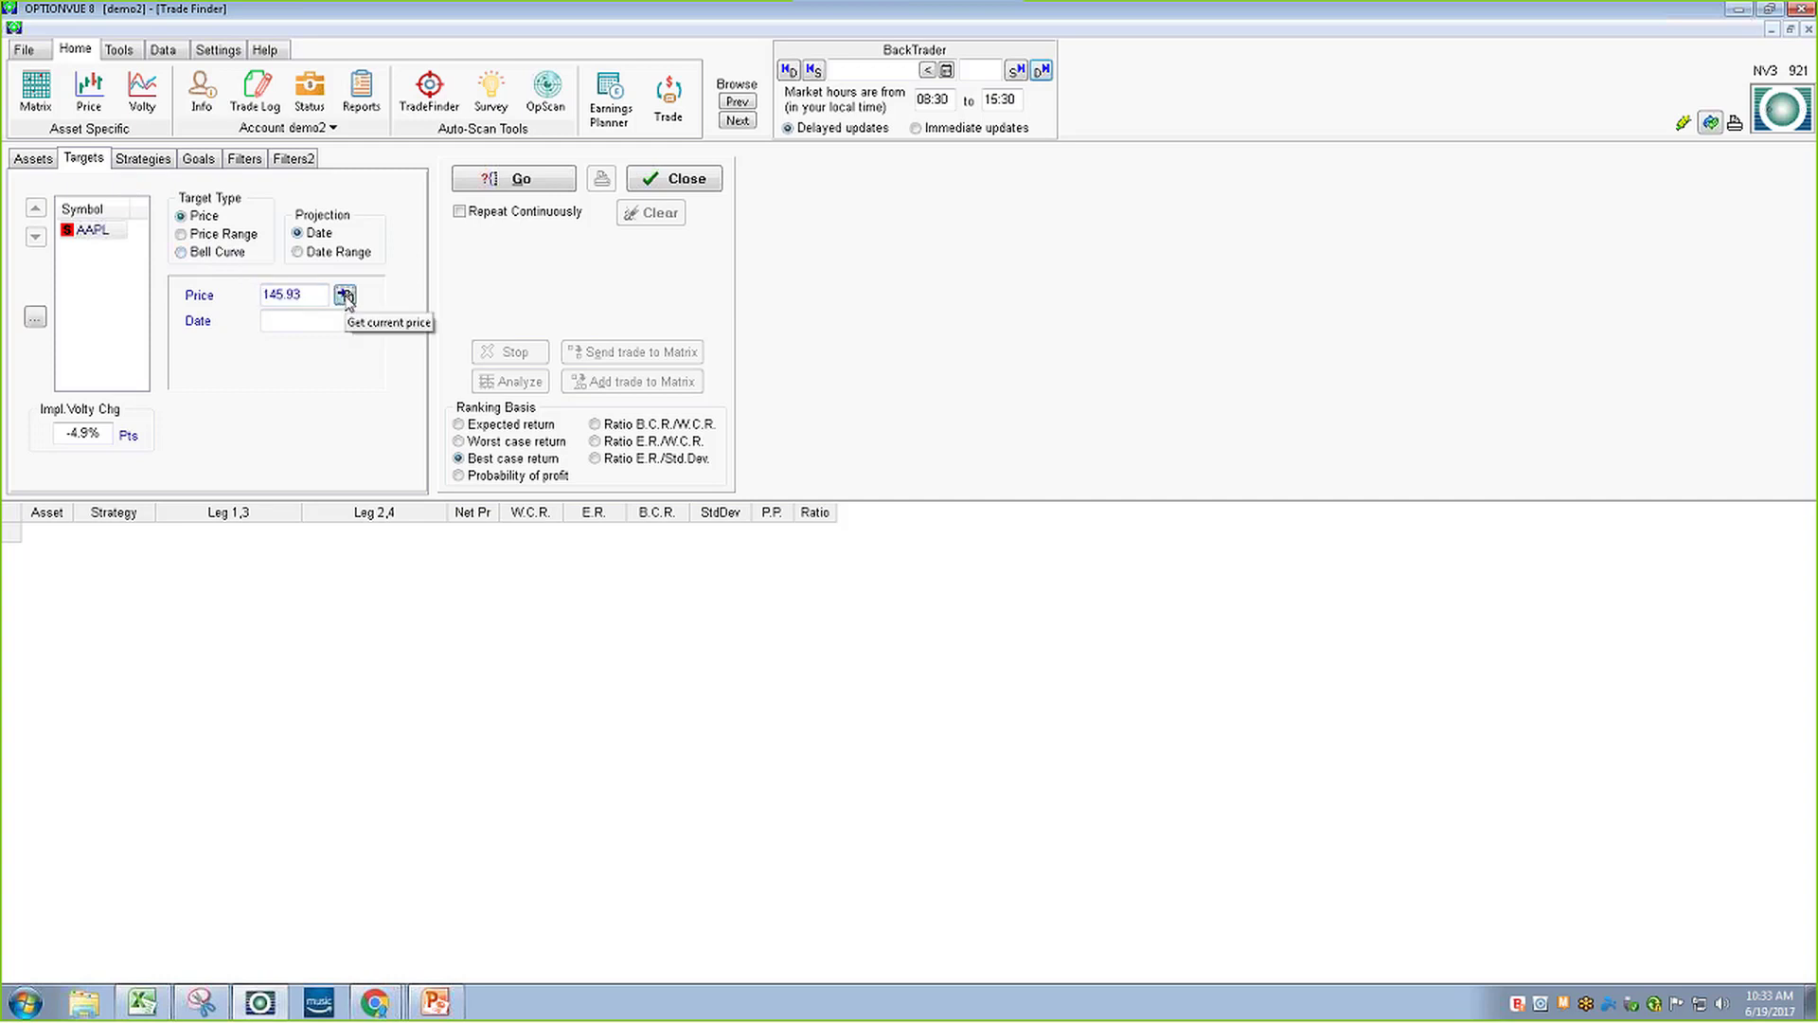
drag(324, 296, 239, 304)
text(155)
key(Return)
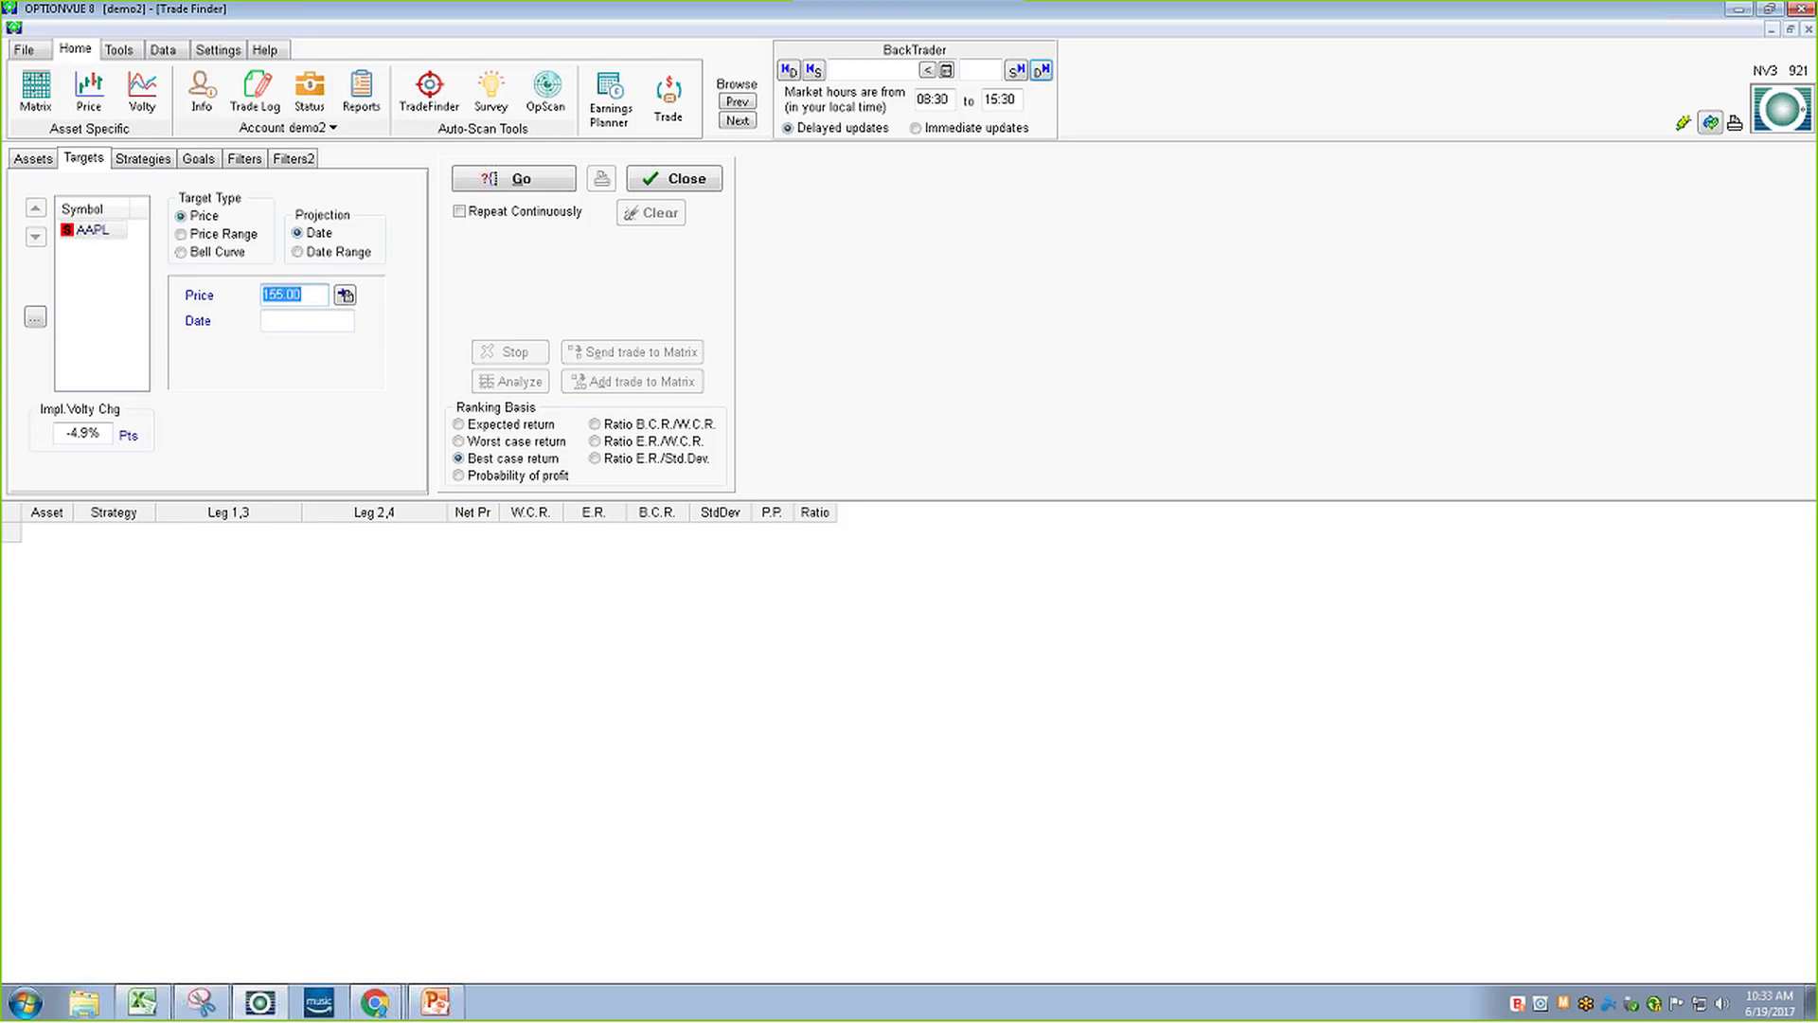
click(310, 321)
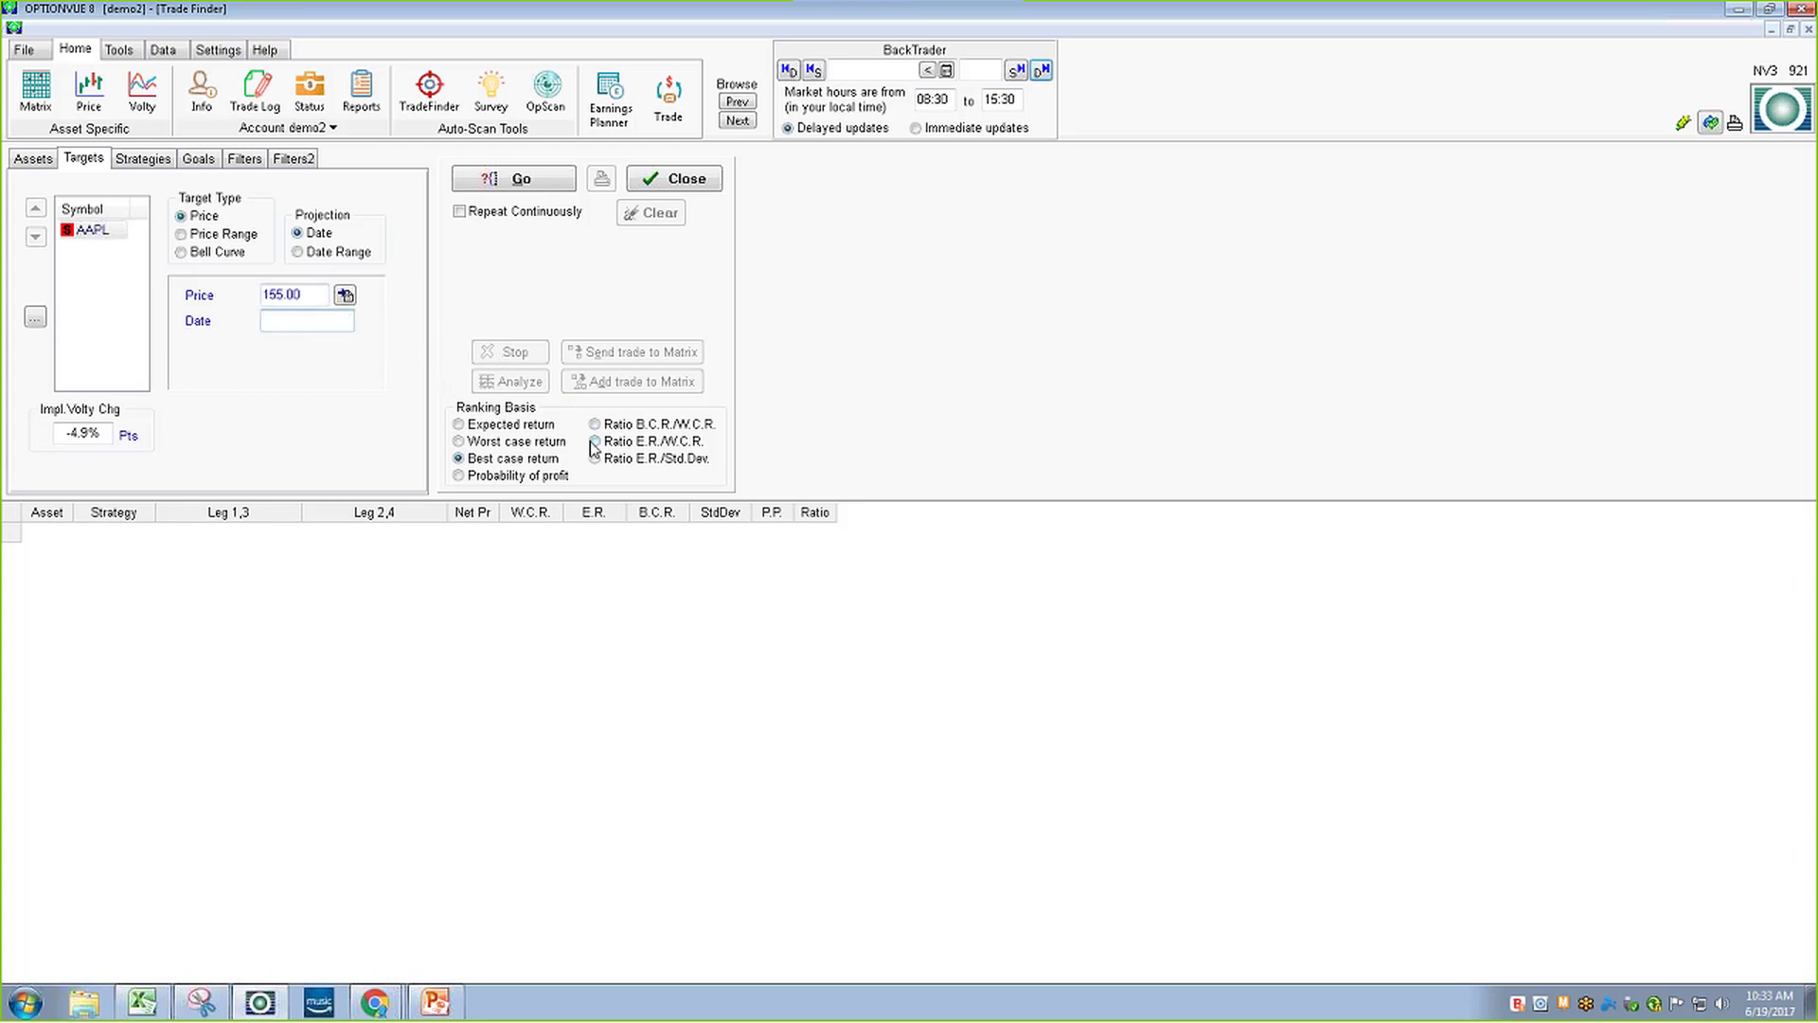
text(8/18)
key(Return)
click(147, 163)
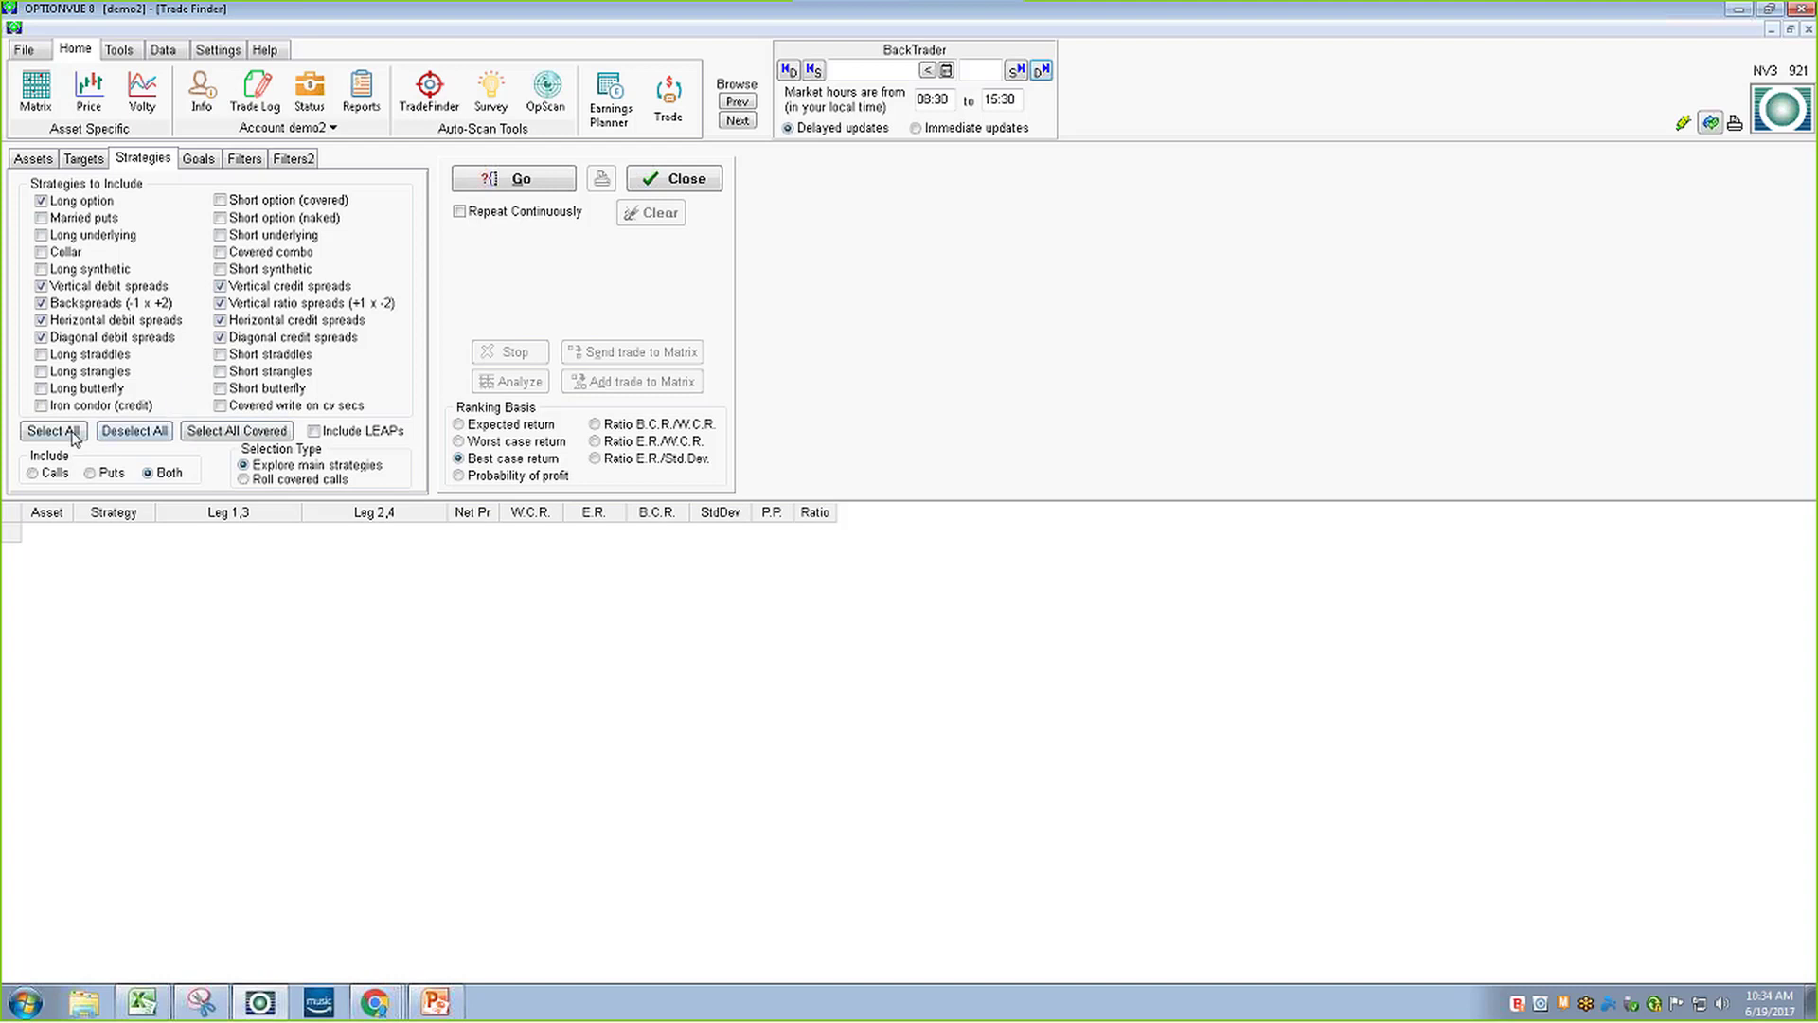
Deselect all strategies and check only Vertical debit spreads
click(131, 431)
click(40, 286)
click(198, 158)
Change Capital Provided from $25,000 to 5000 and view the Filters tab
drag(254, 213, 170, 219)
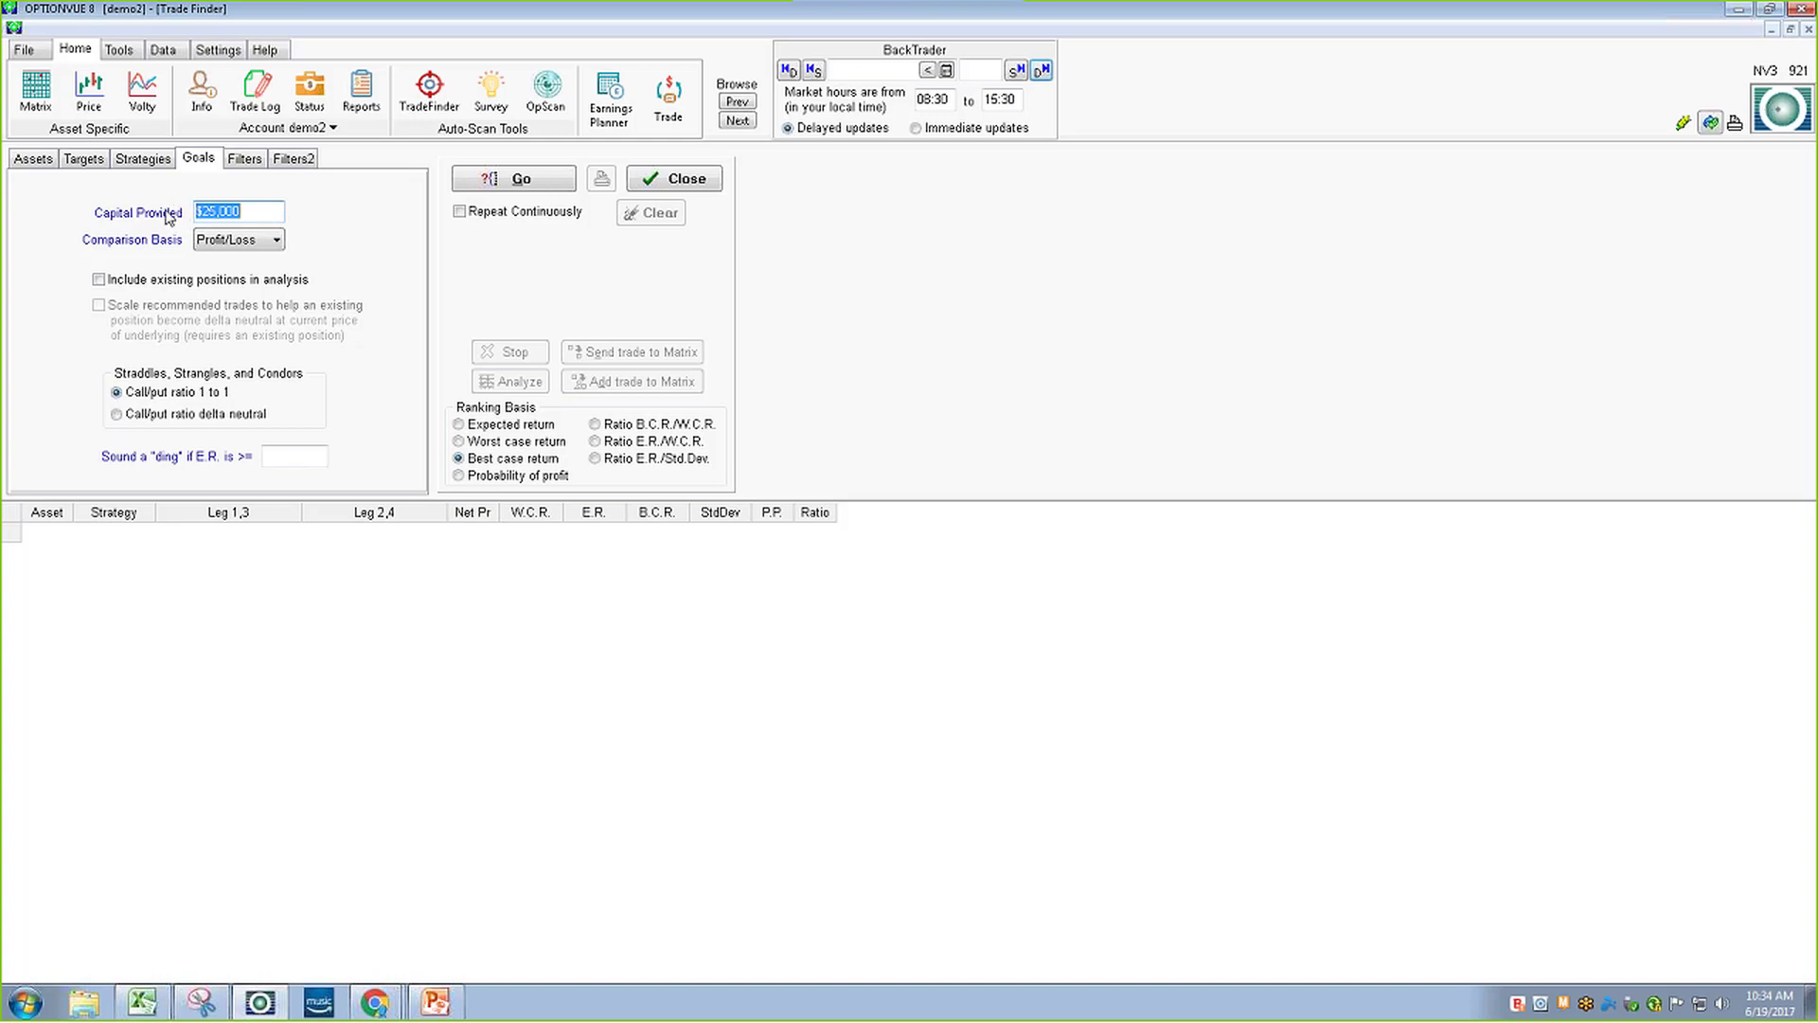
text(5000)
click(245, 161)
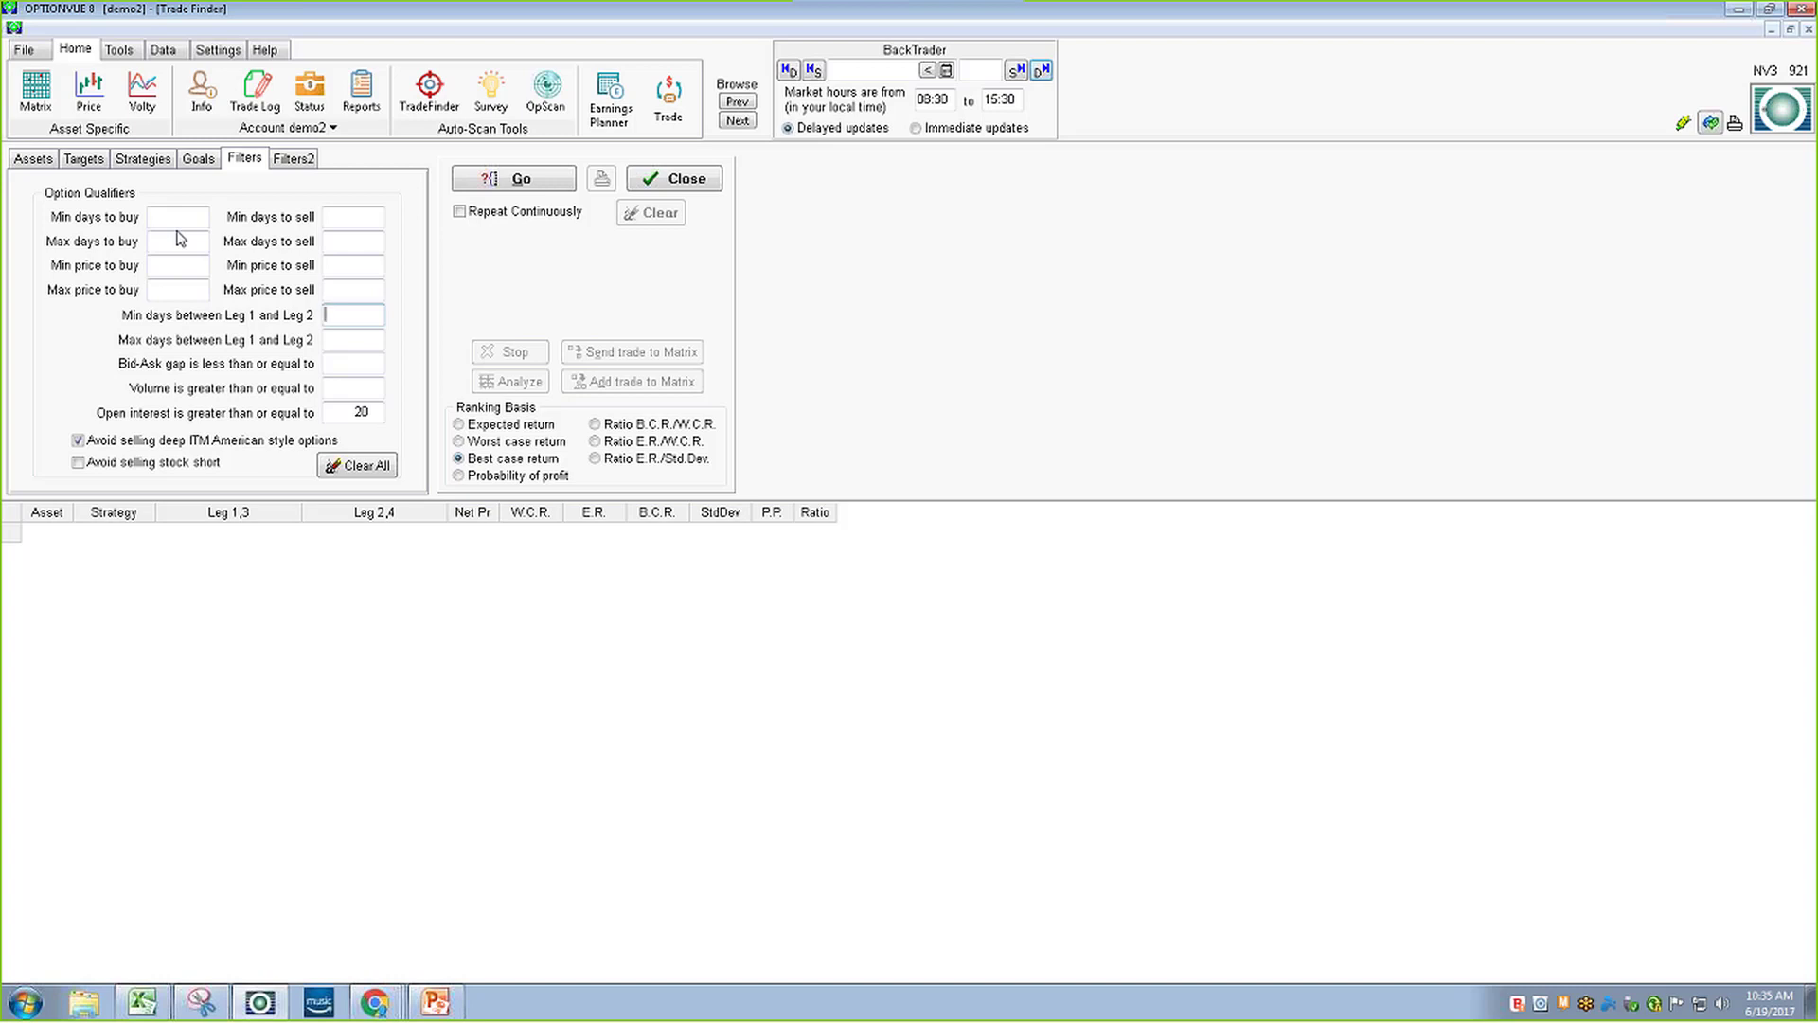
Review the Filters2 qualifiers, then run the AAPL trade search from the Targets tab
click(295, 162)
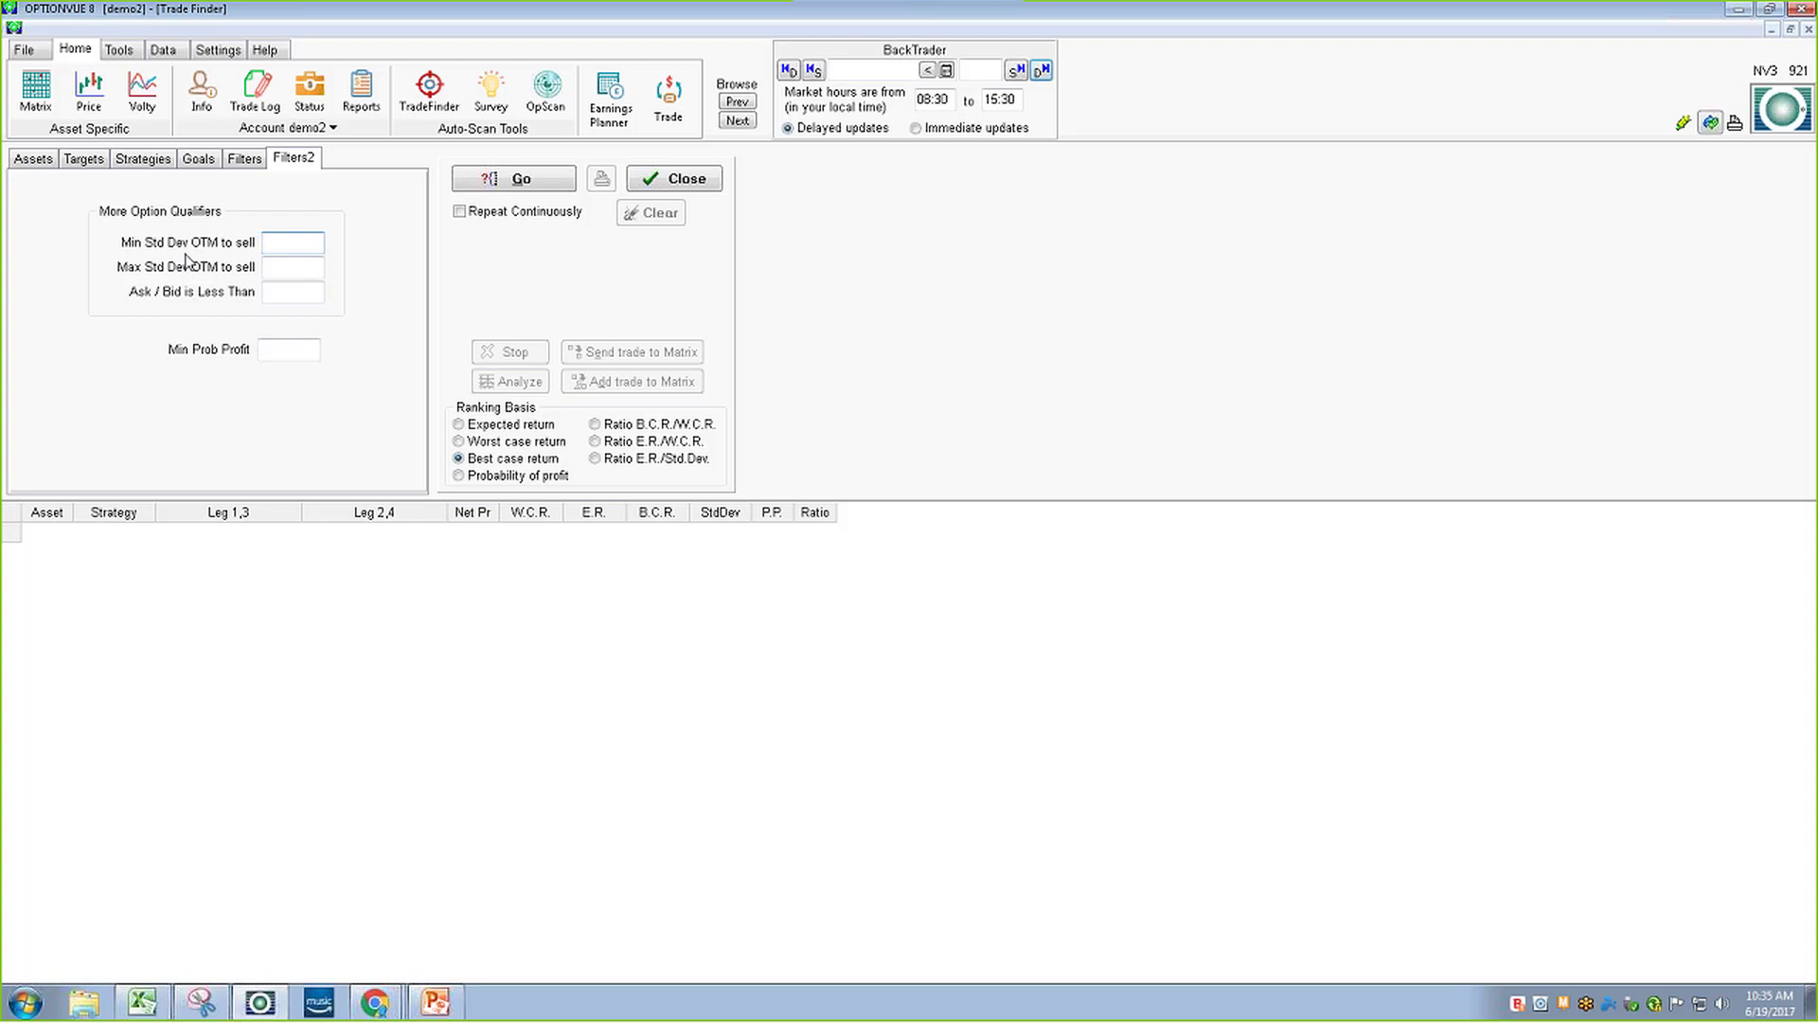
click(78, 161)
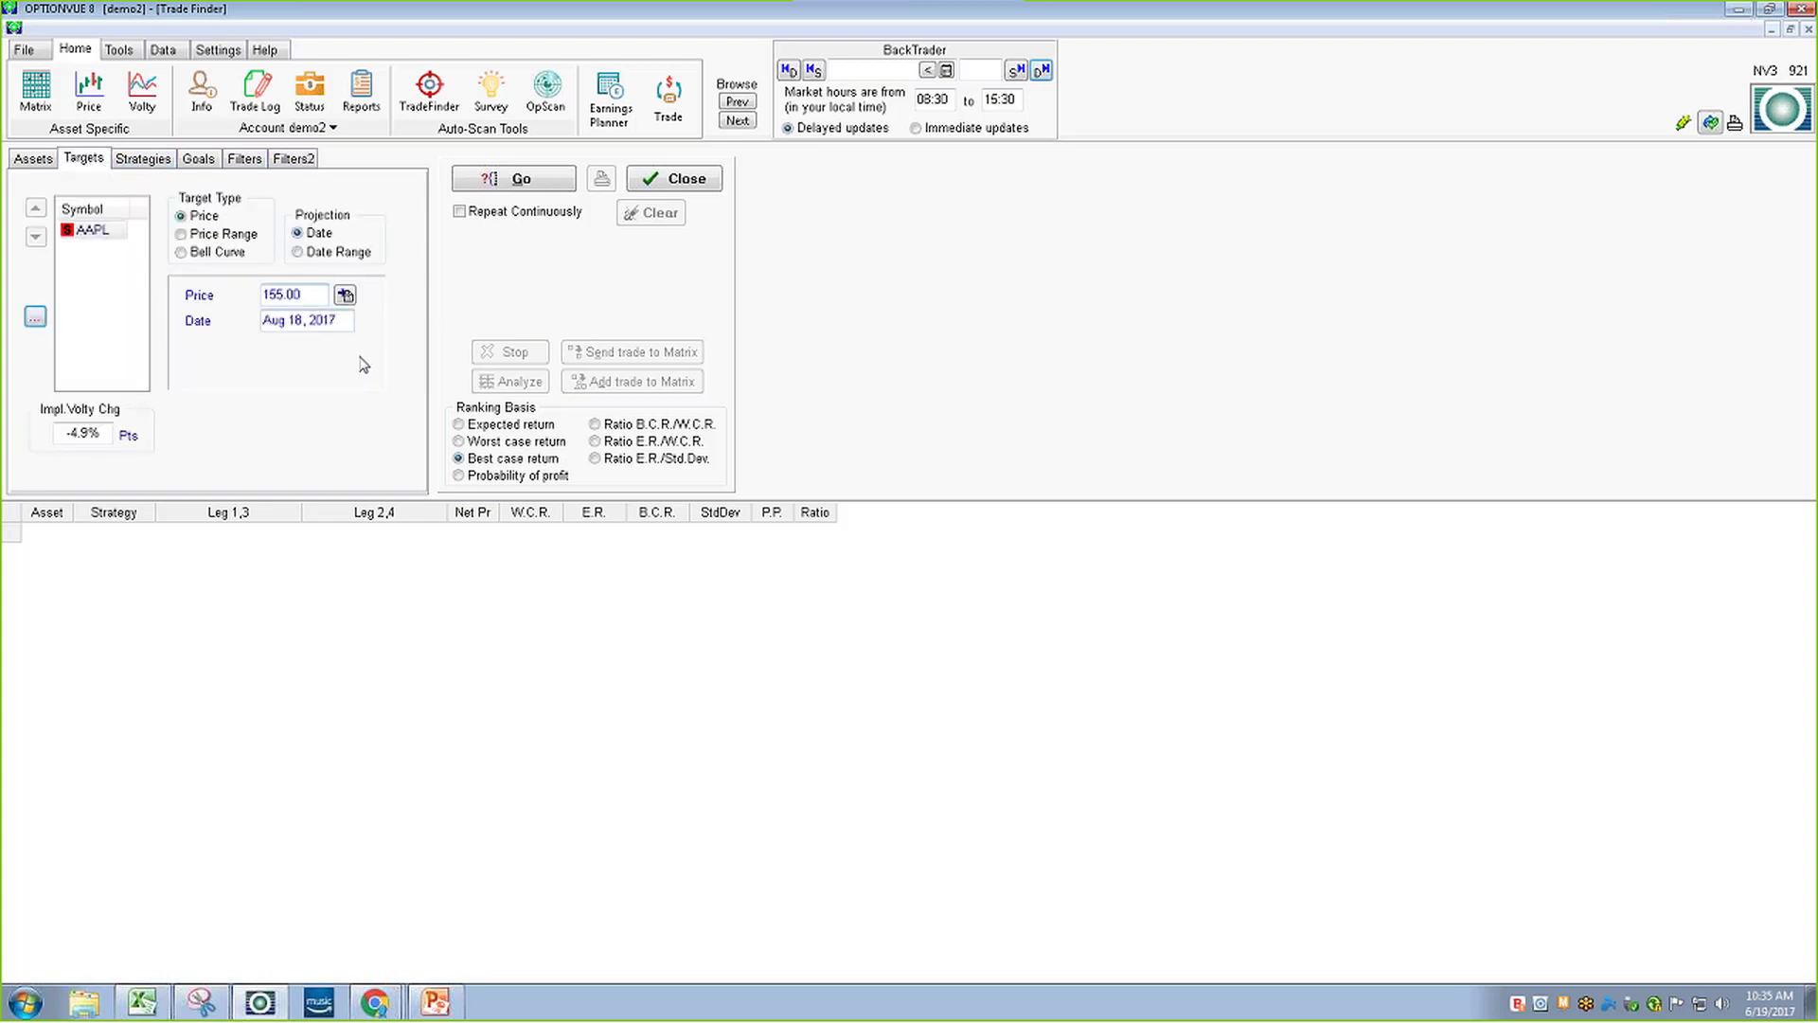
click(536, 178)
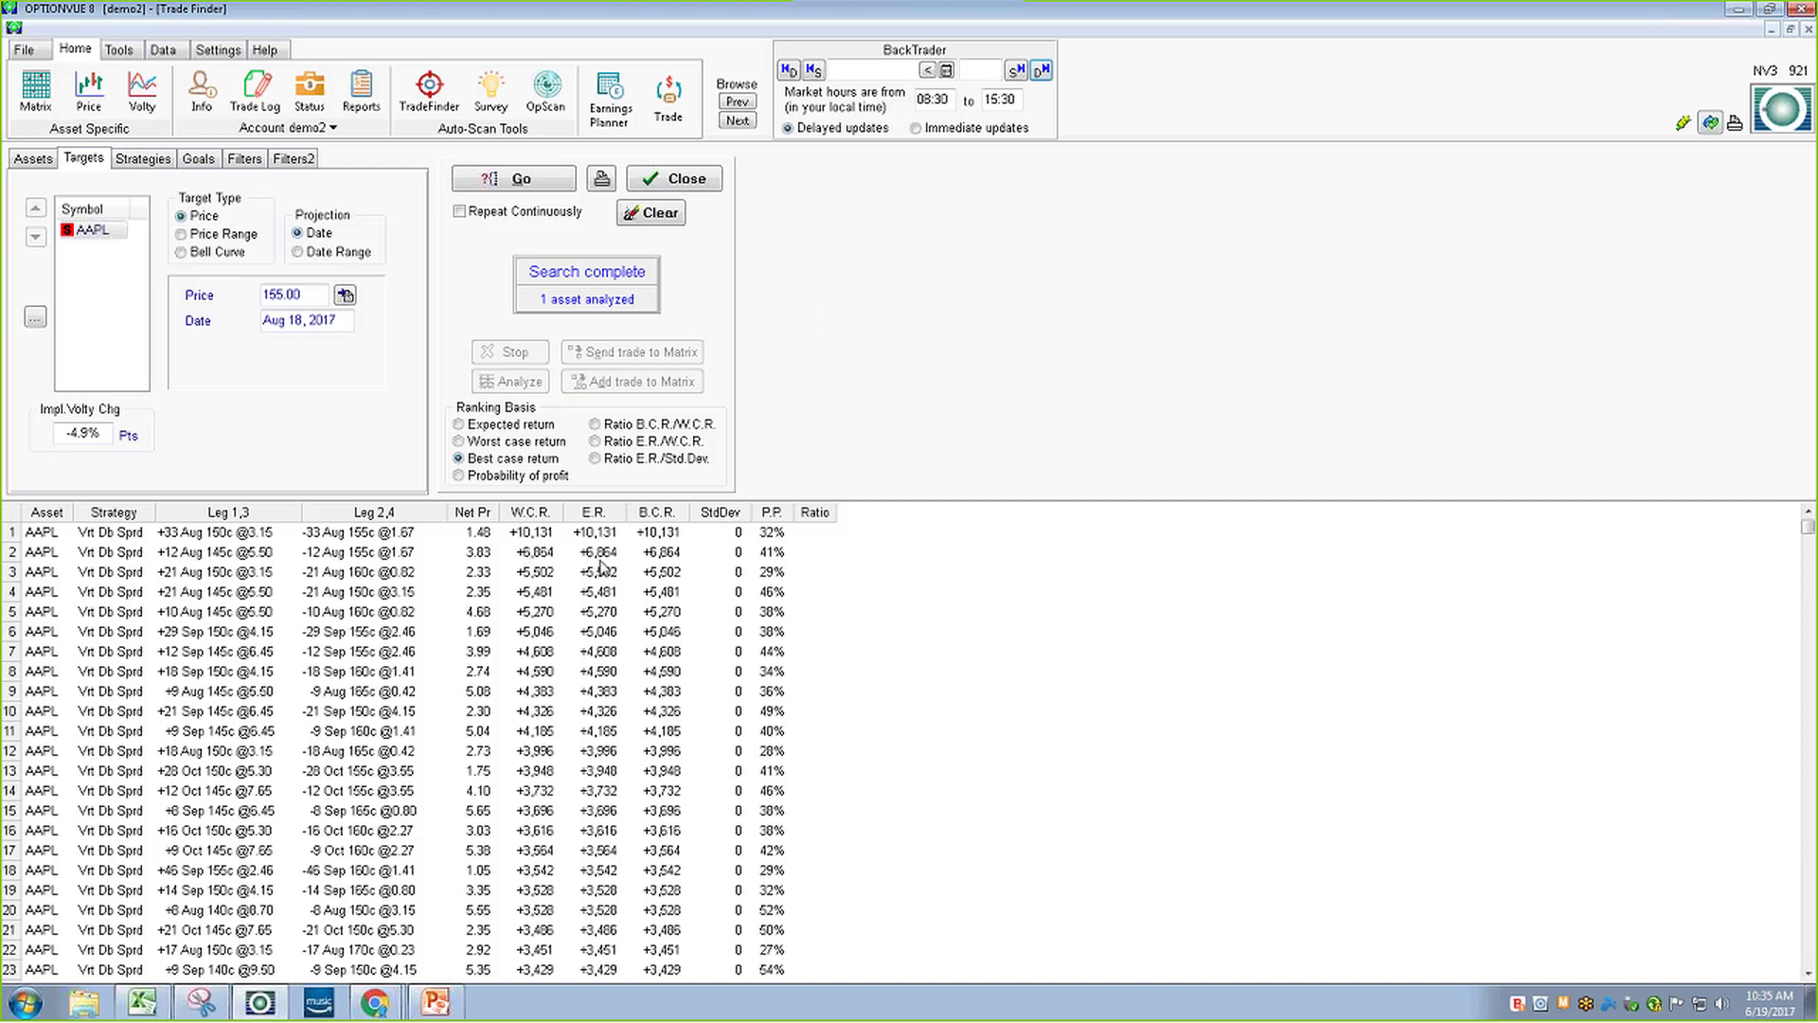
Chart profit/loss for the row-1 spread: long 33 Aug 150 calls, short 33 Aug 155 calls
click(547, 535)
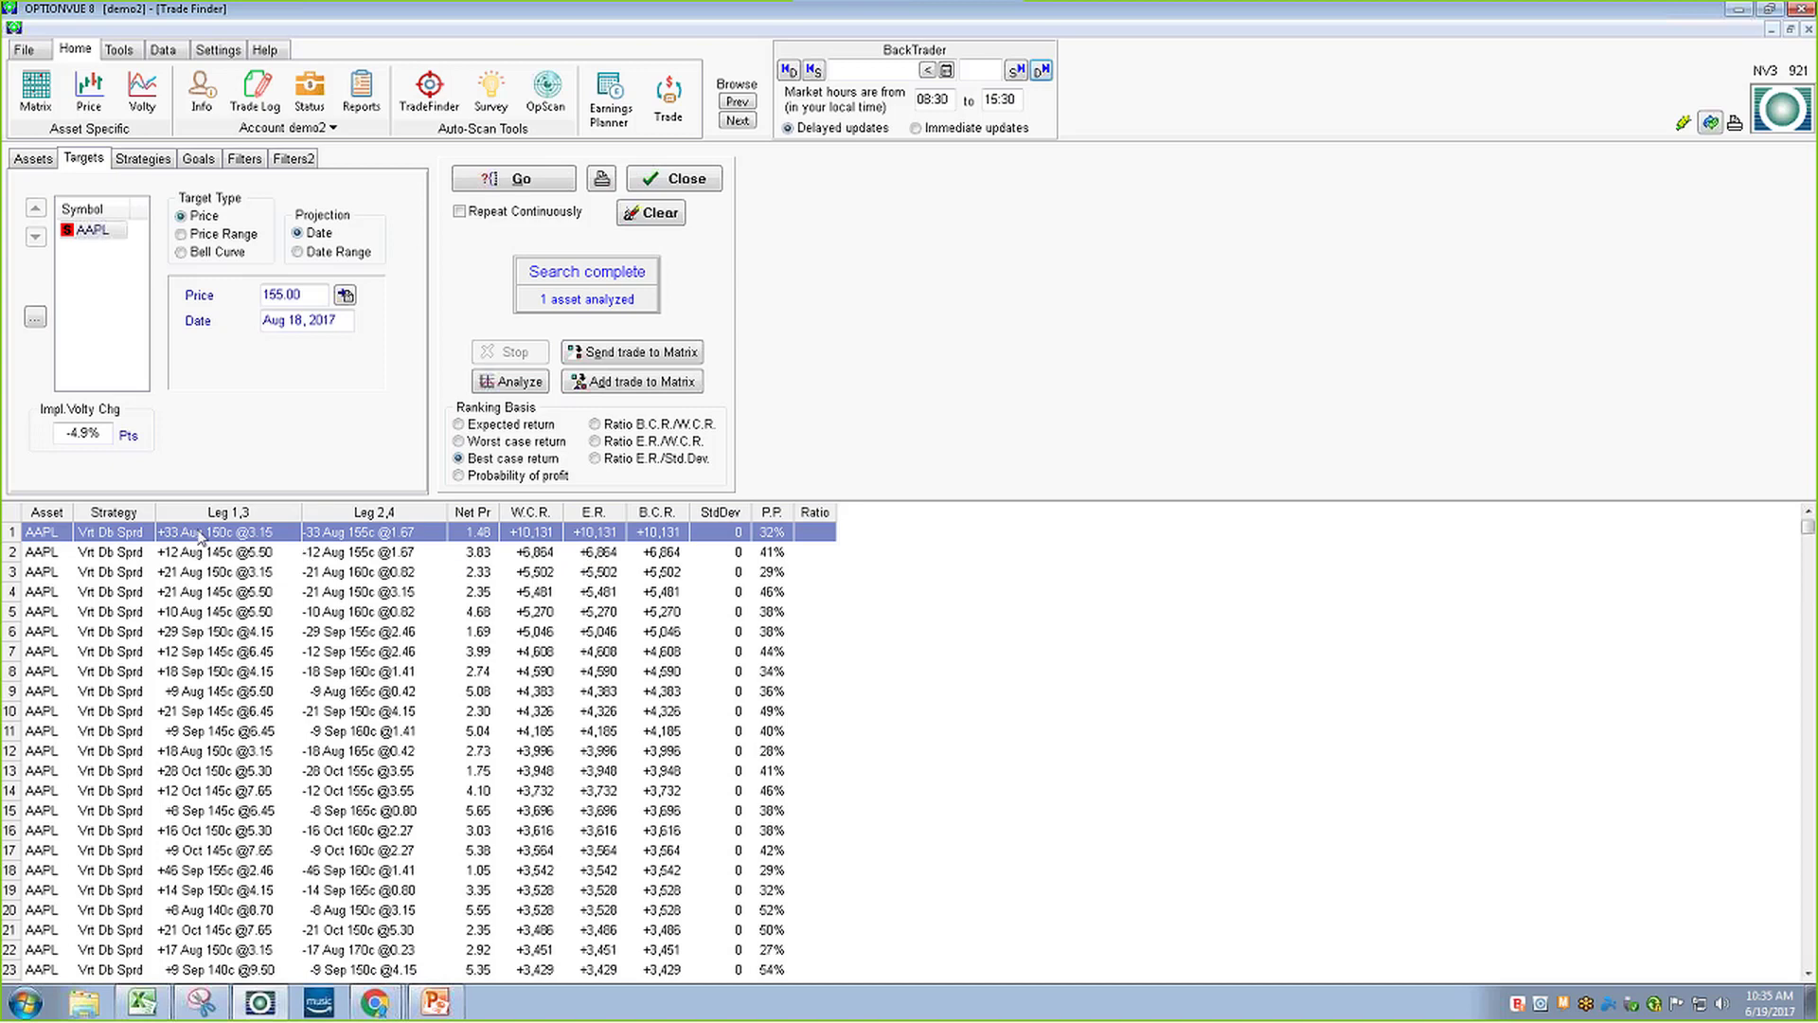
click(528, 384)
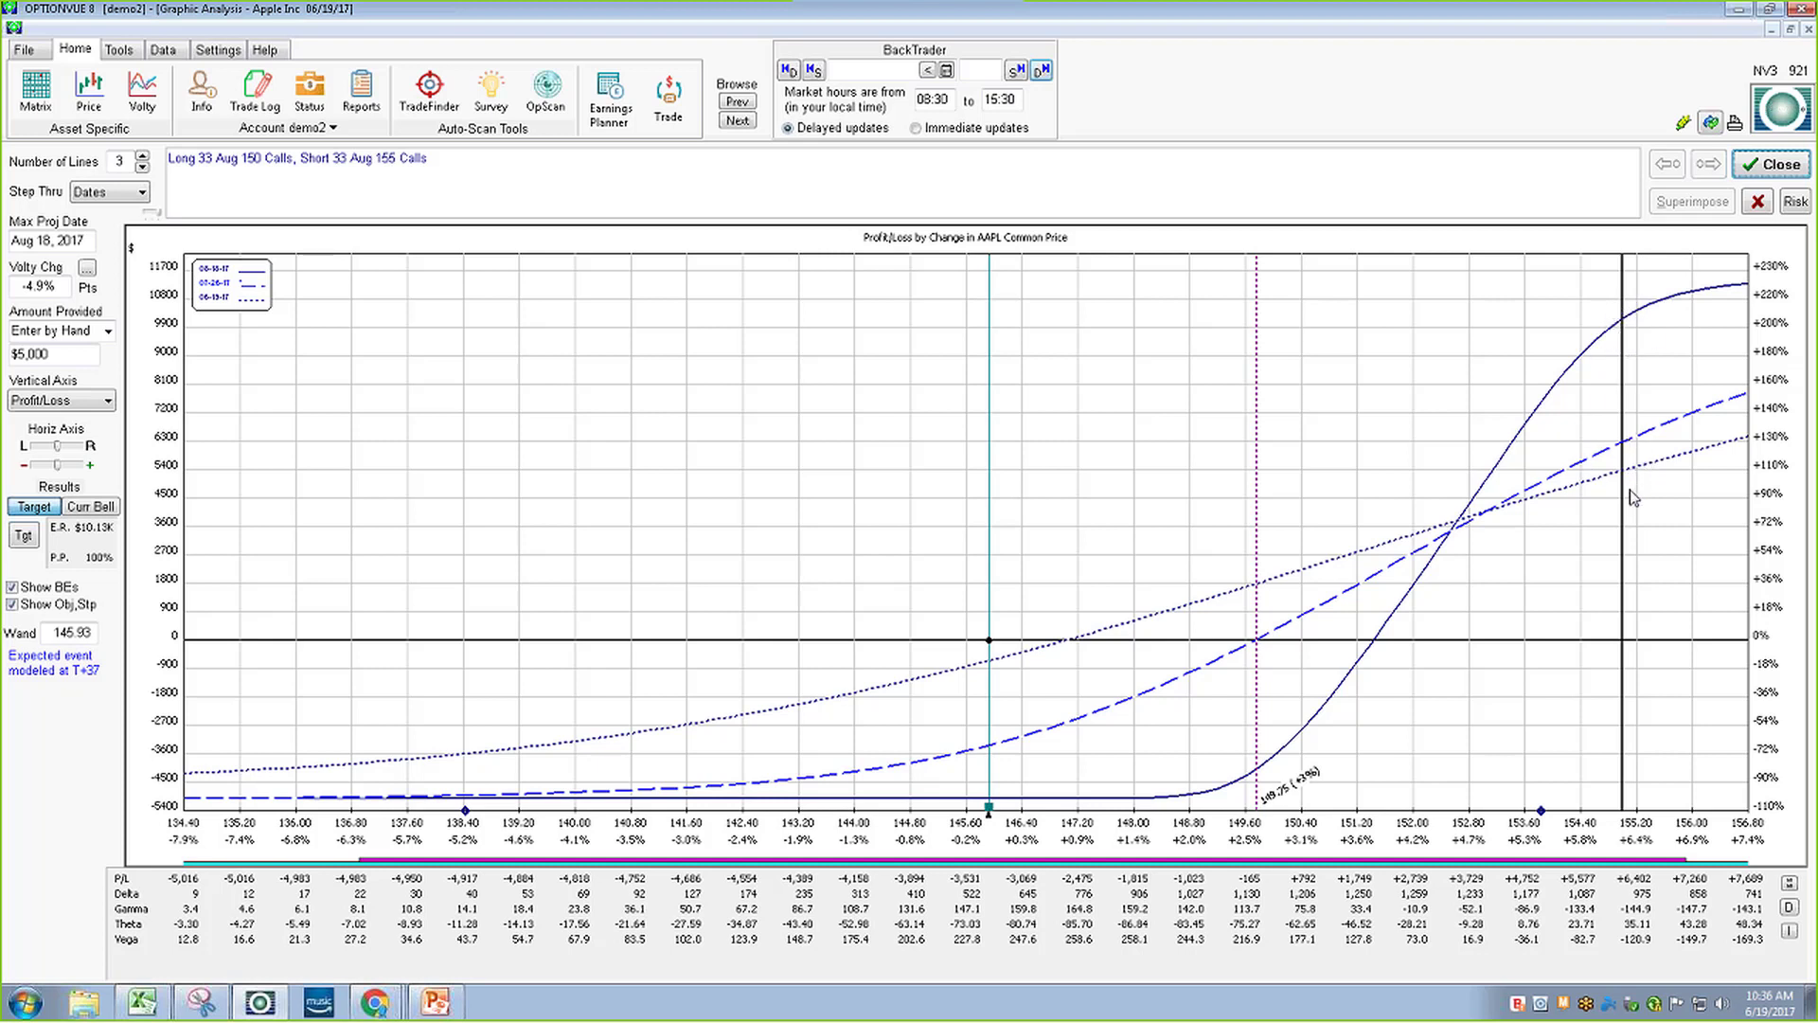
Close the Graphic Analysis profit/loss chart to get back to the ranked AAPL spreads
click(1770, 164)
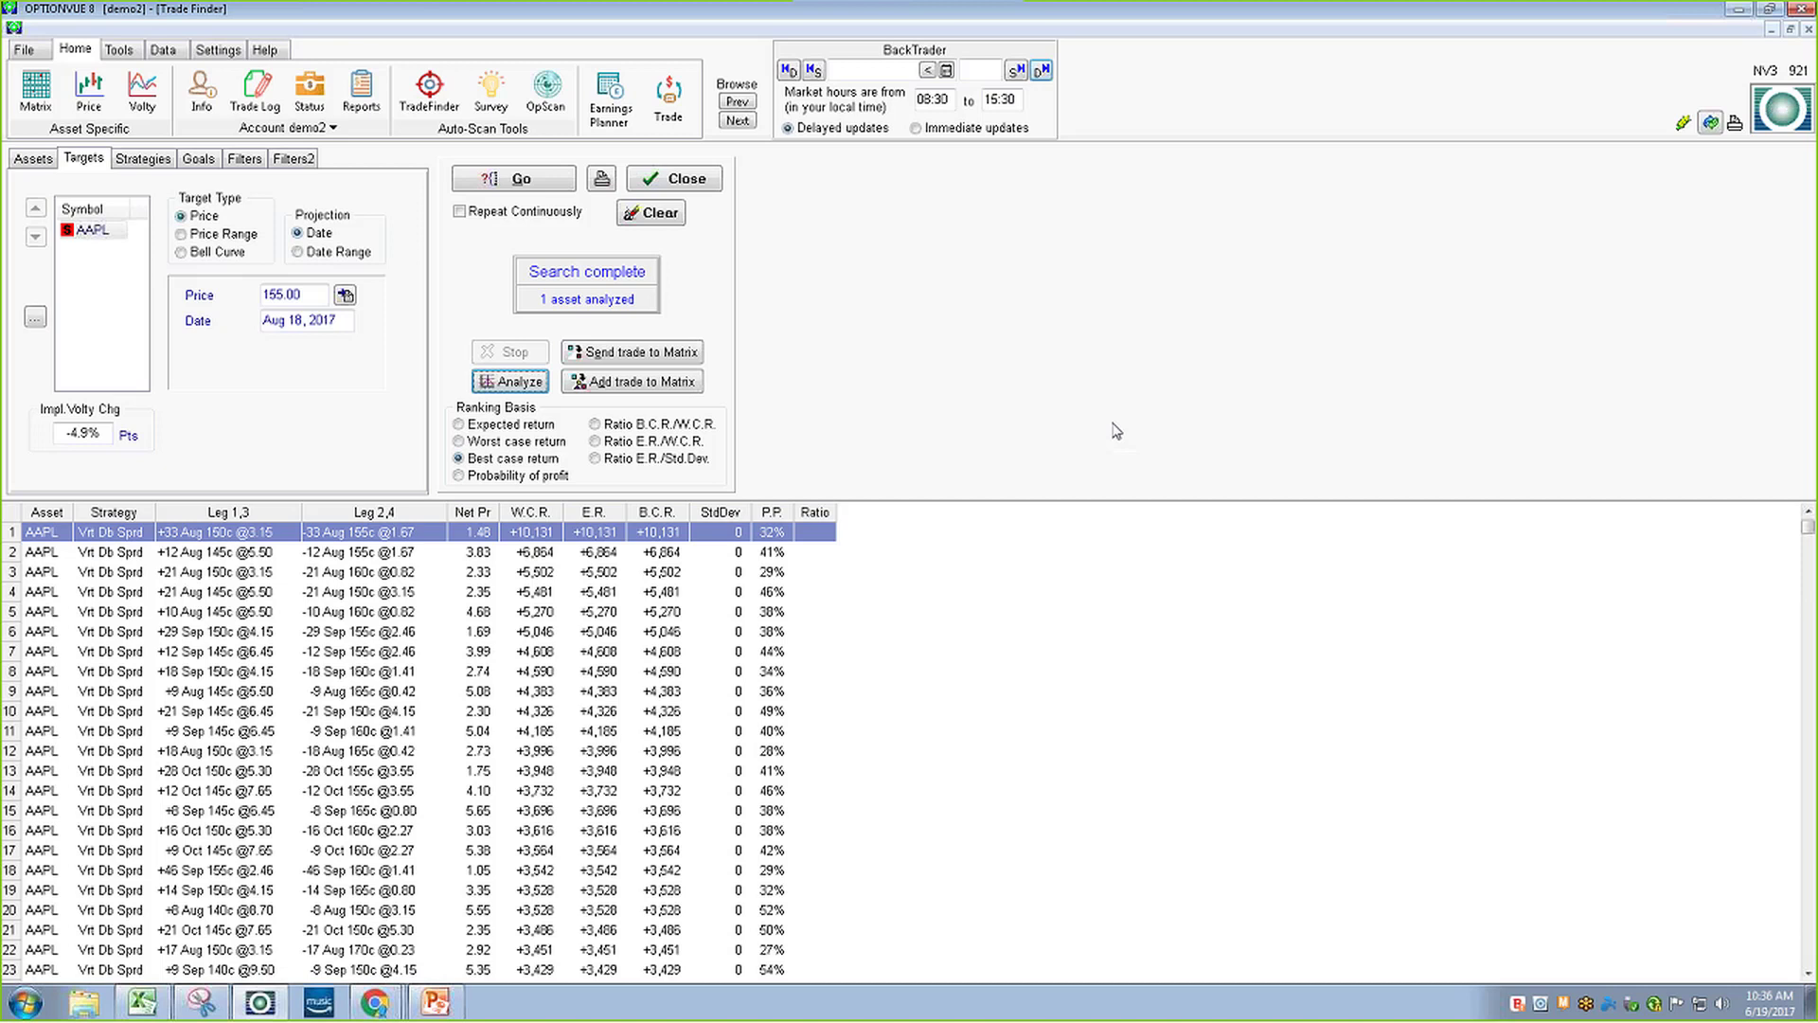
Close Trade Finder, maximize the Quotes Display, and bring up the OpScan Formulas list
click(694, 189)
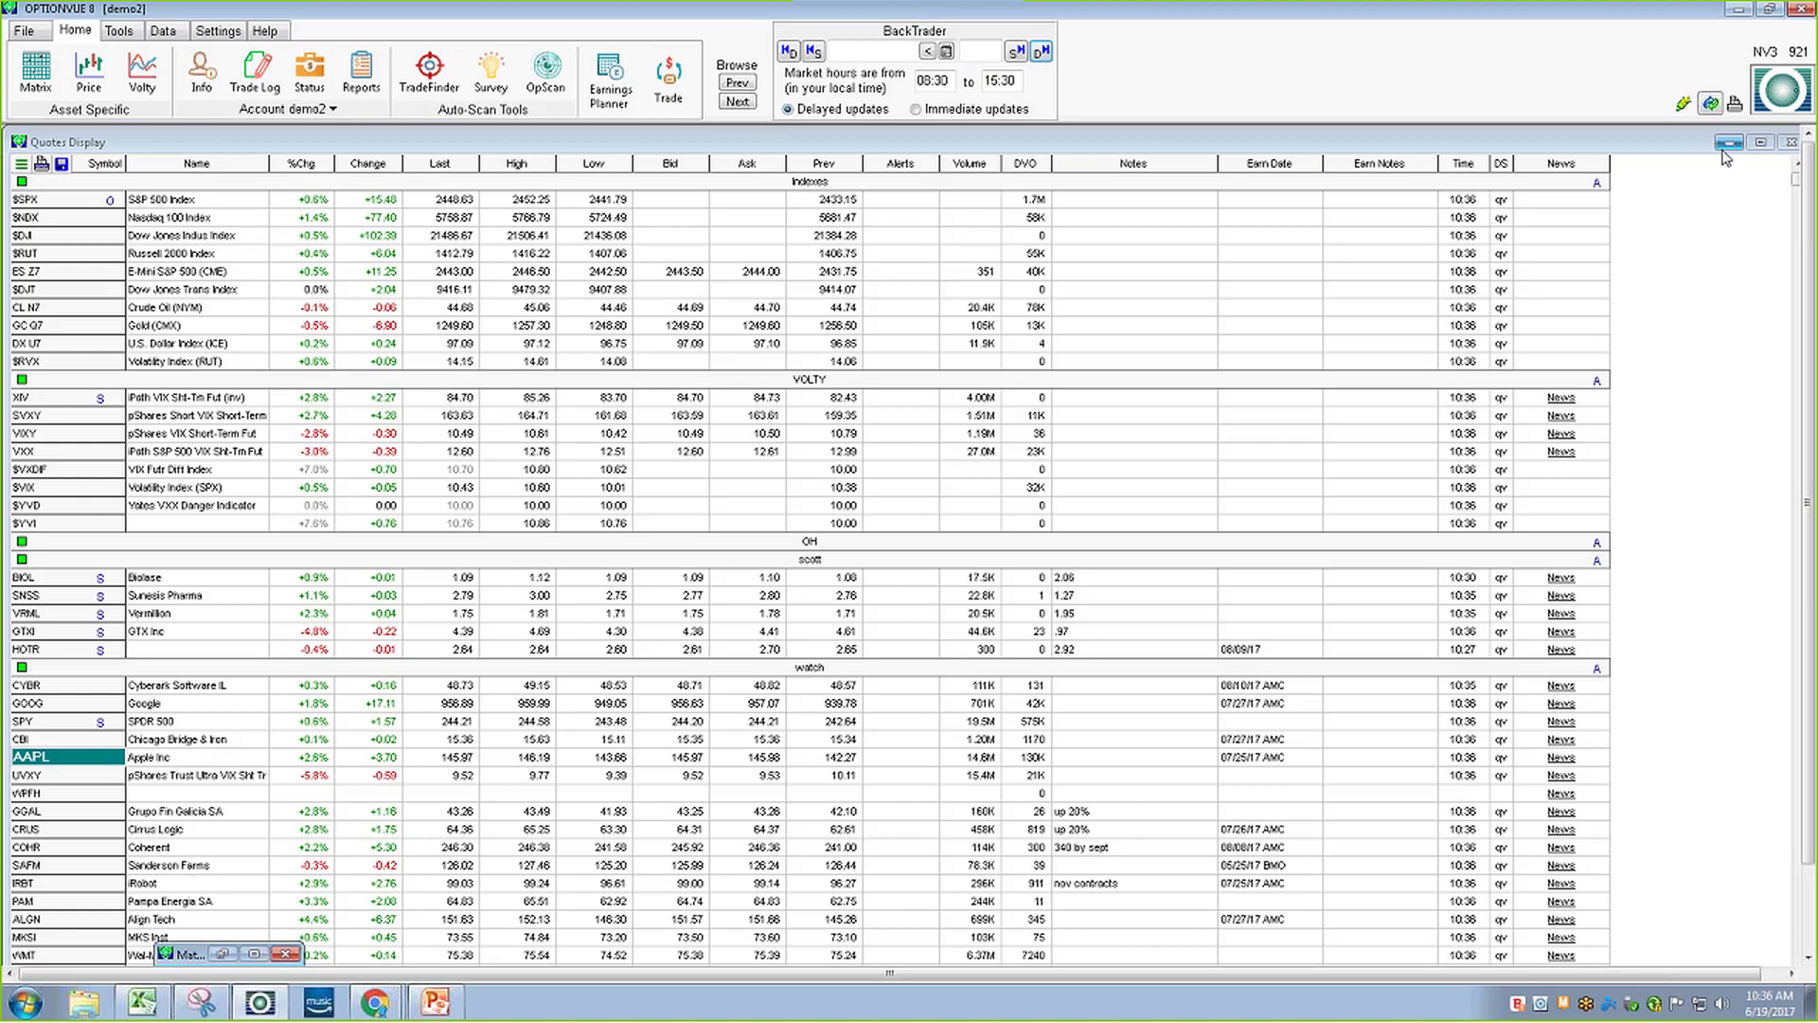
click(1762, 142)
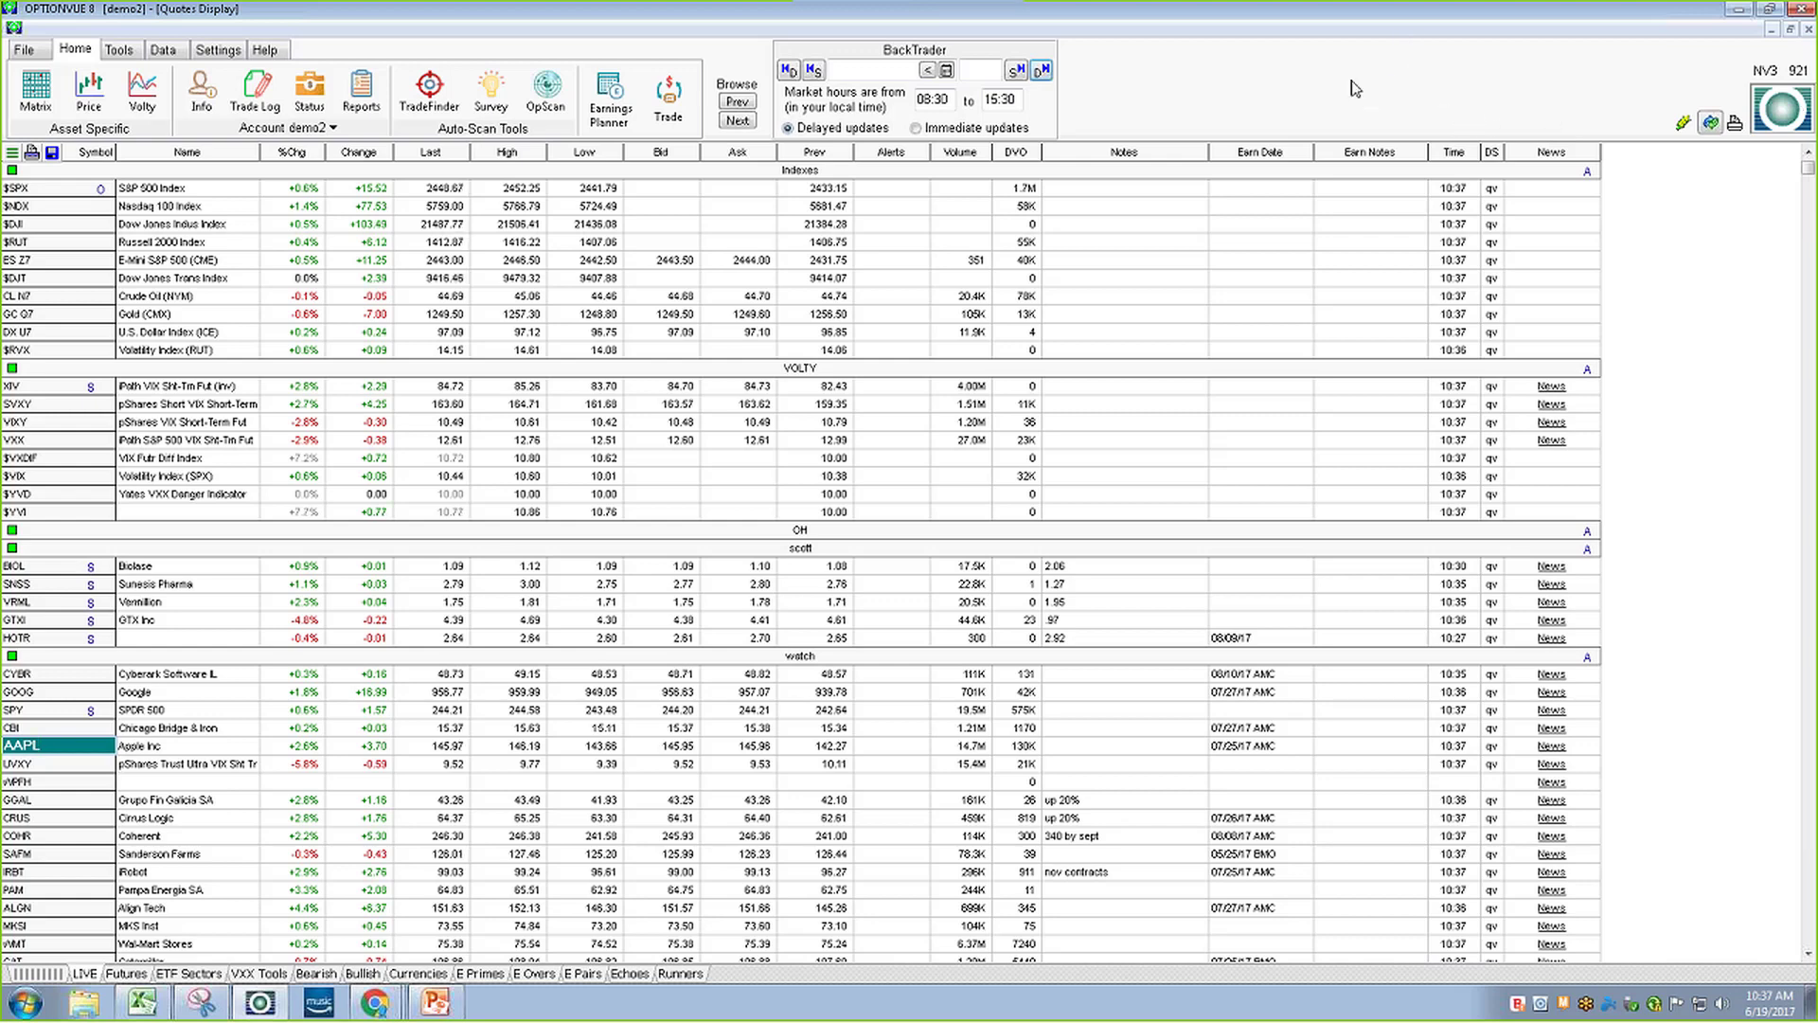
click(549, 95)
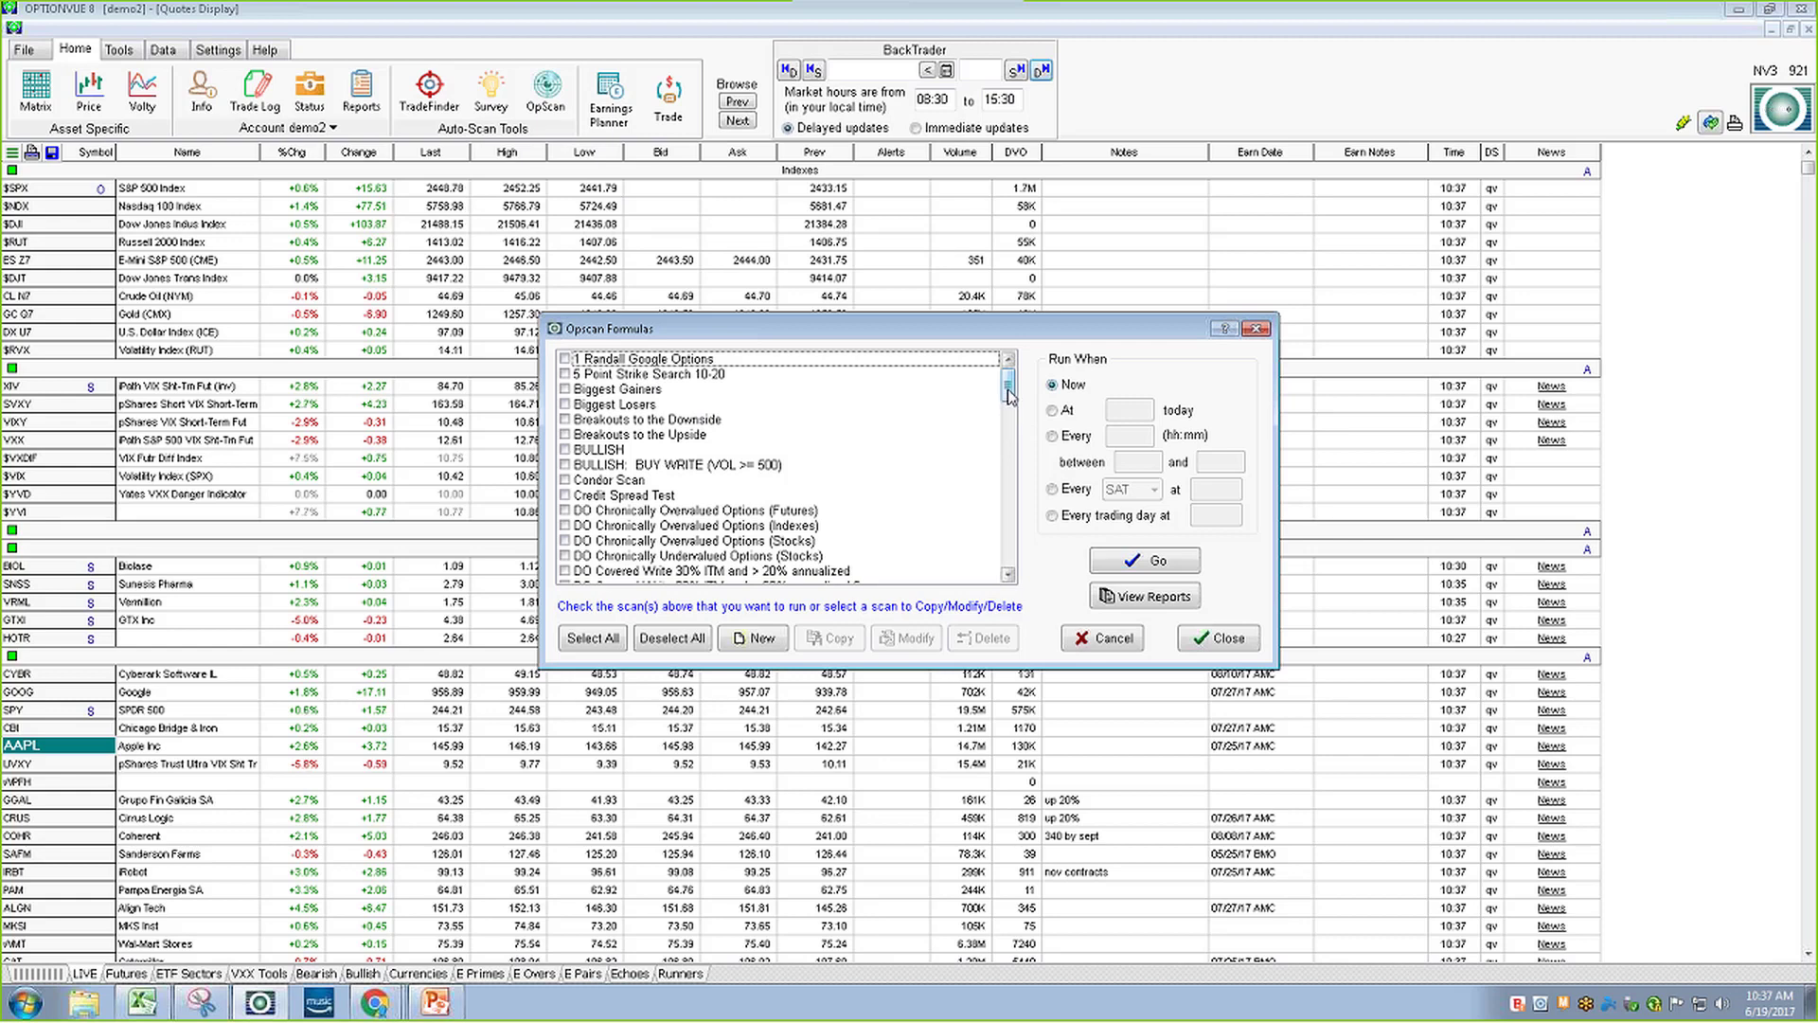
Scroll to the Fat Call Premiums on Quiet Stocks scan and open it with Modify
drag(1011, 396, 1013, 466)
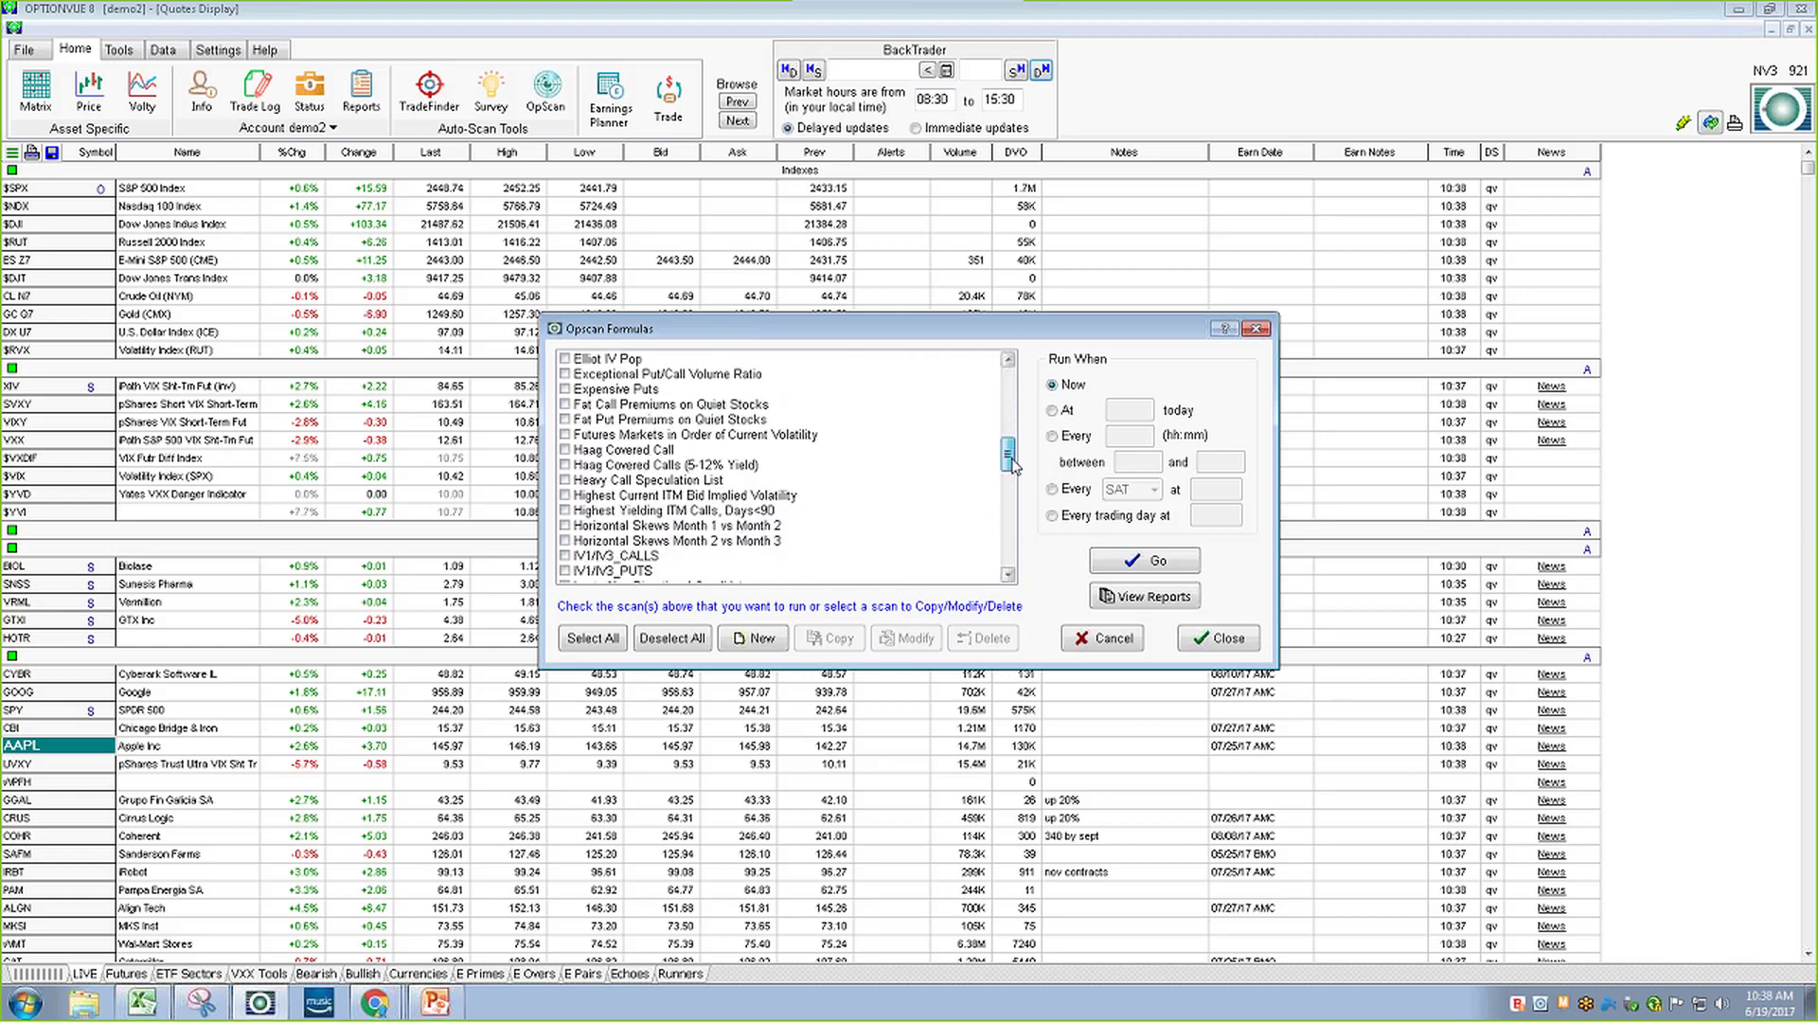
click(636, 407)
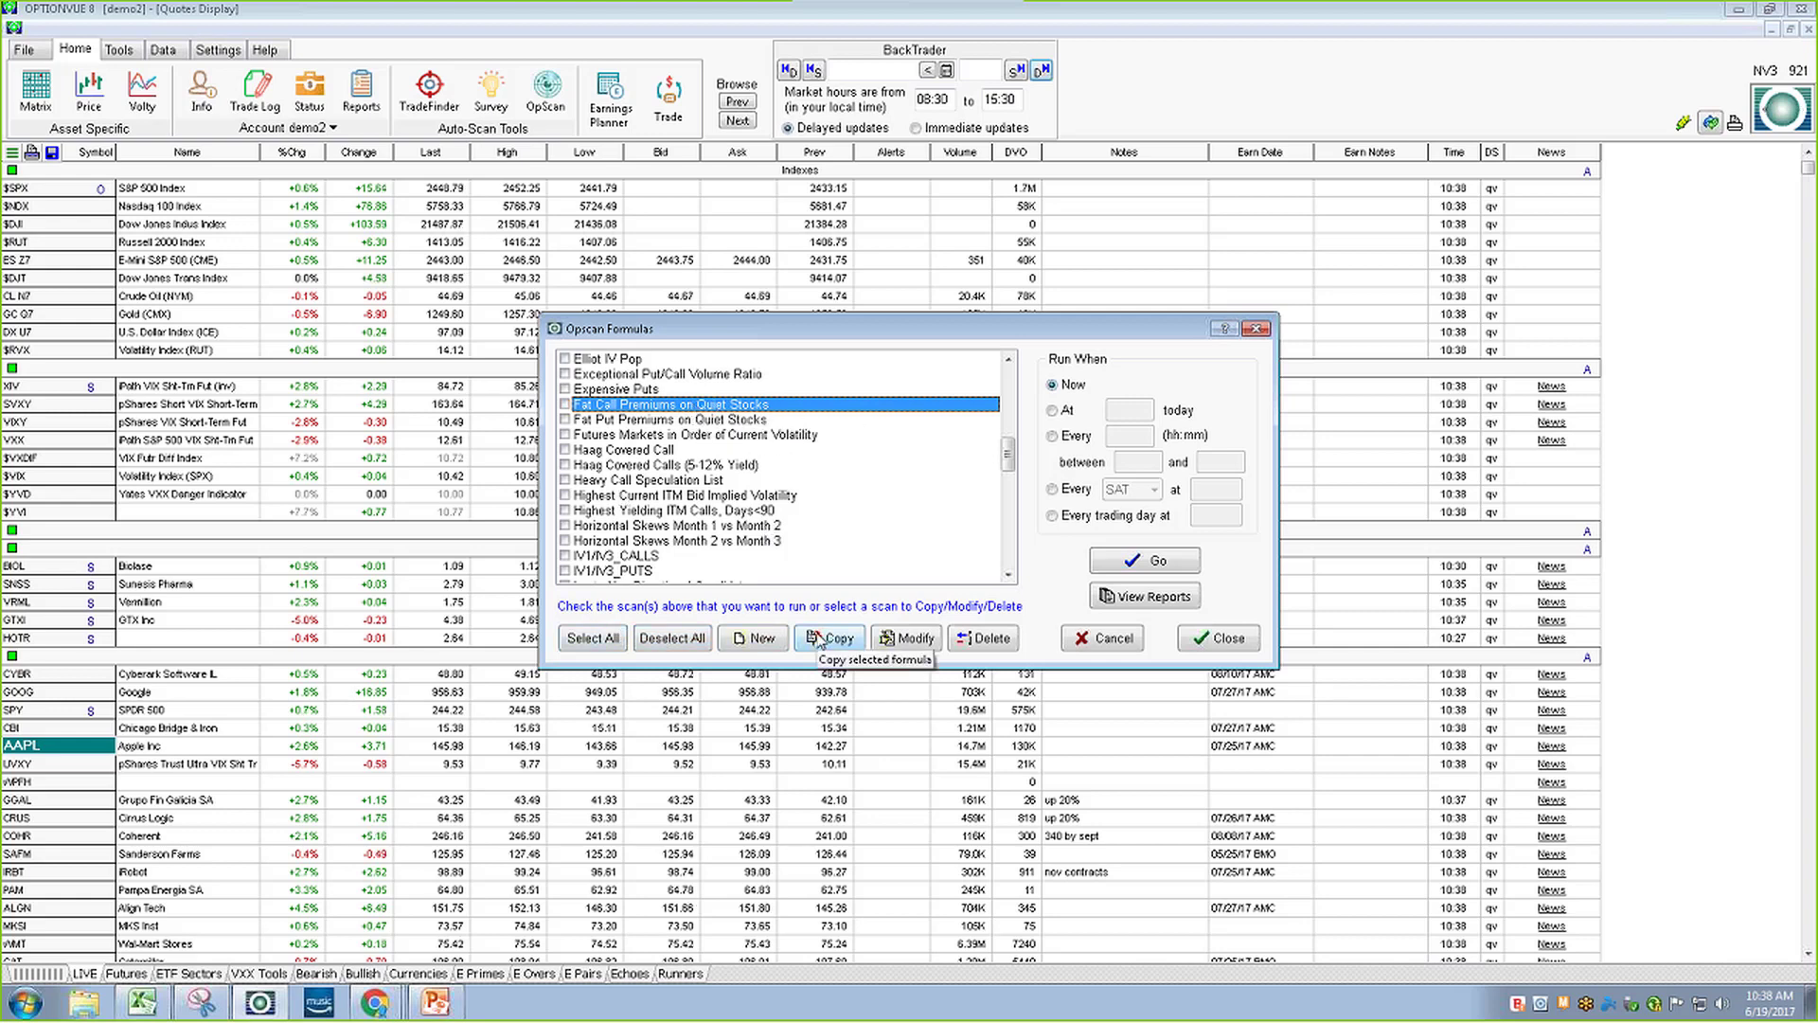
click(903, 641)
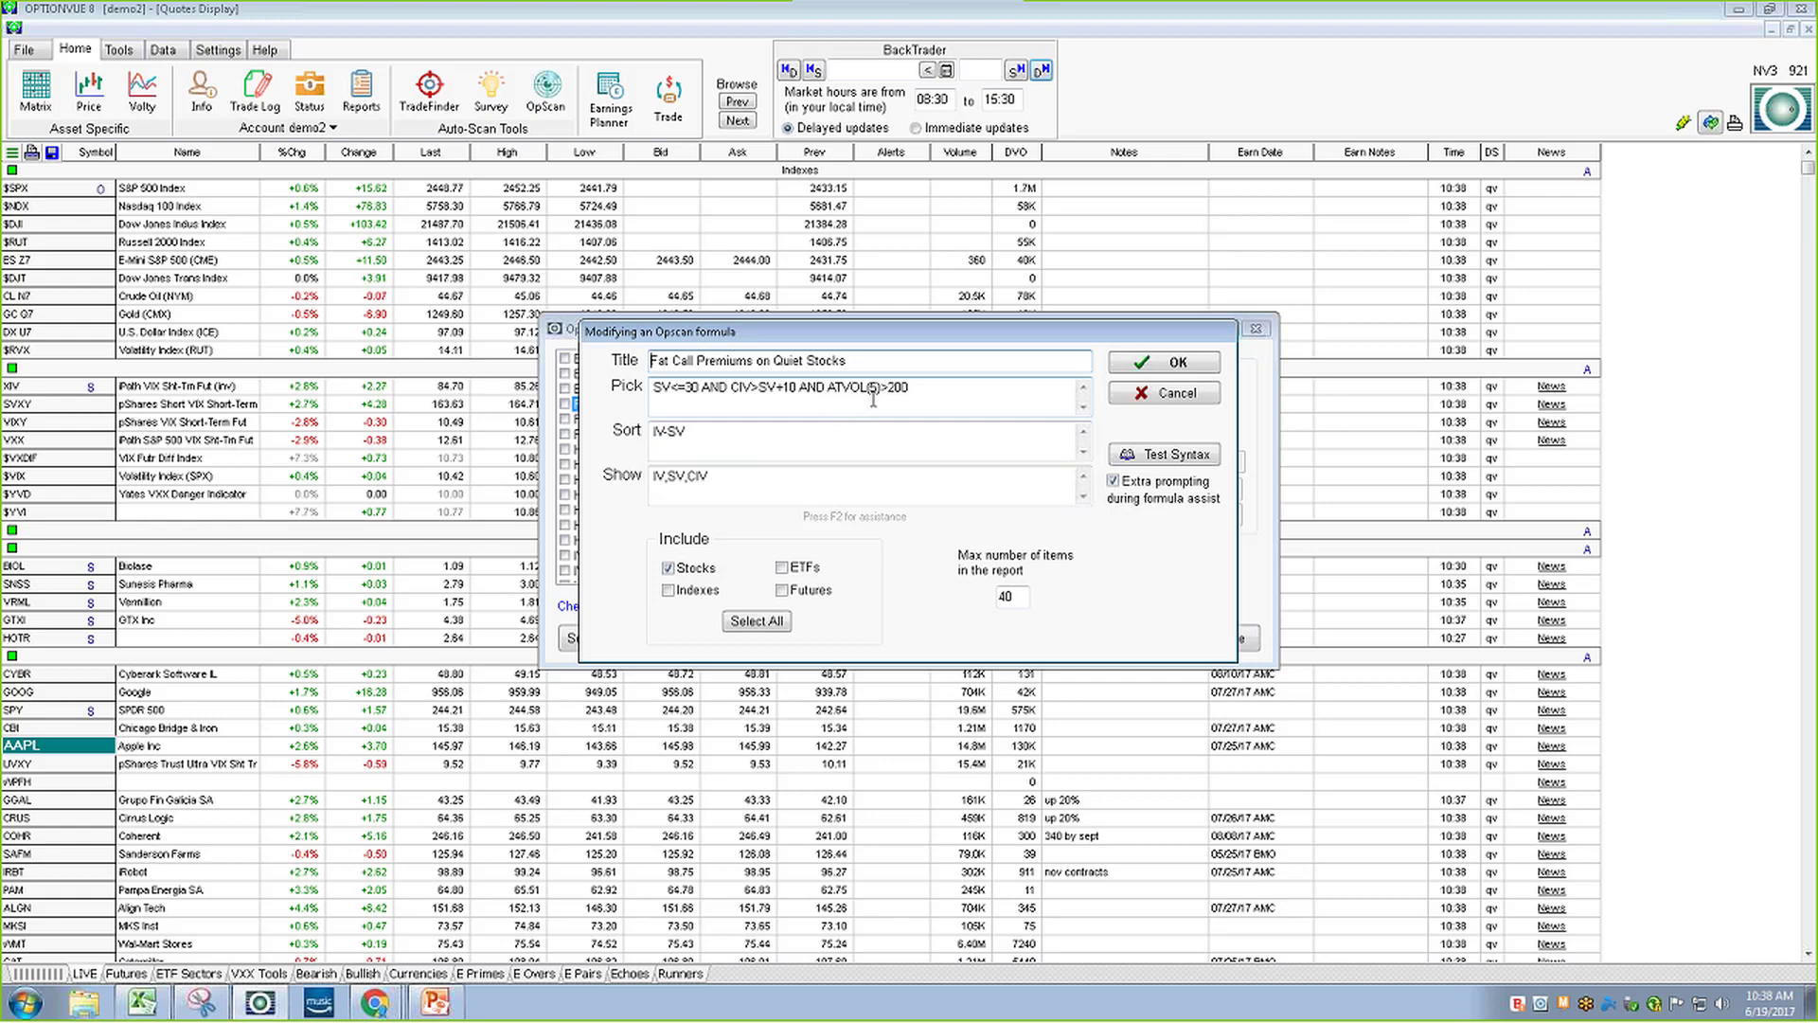
Review the formula's Sort (IV-SV) and Show fields, then accept it with OK
click(731, 430)
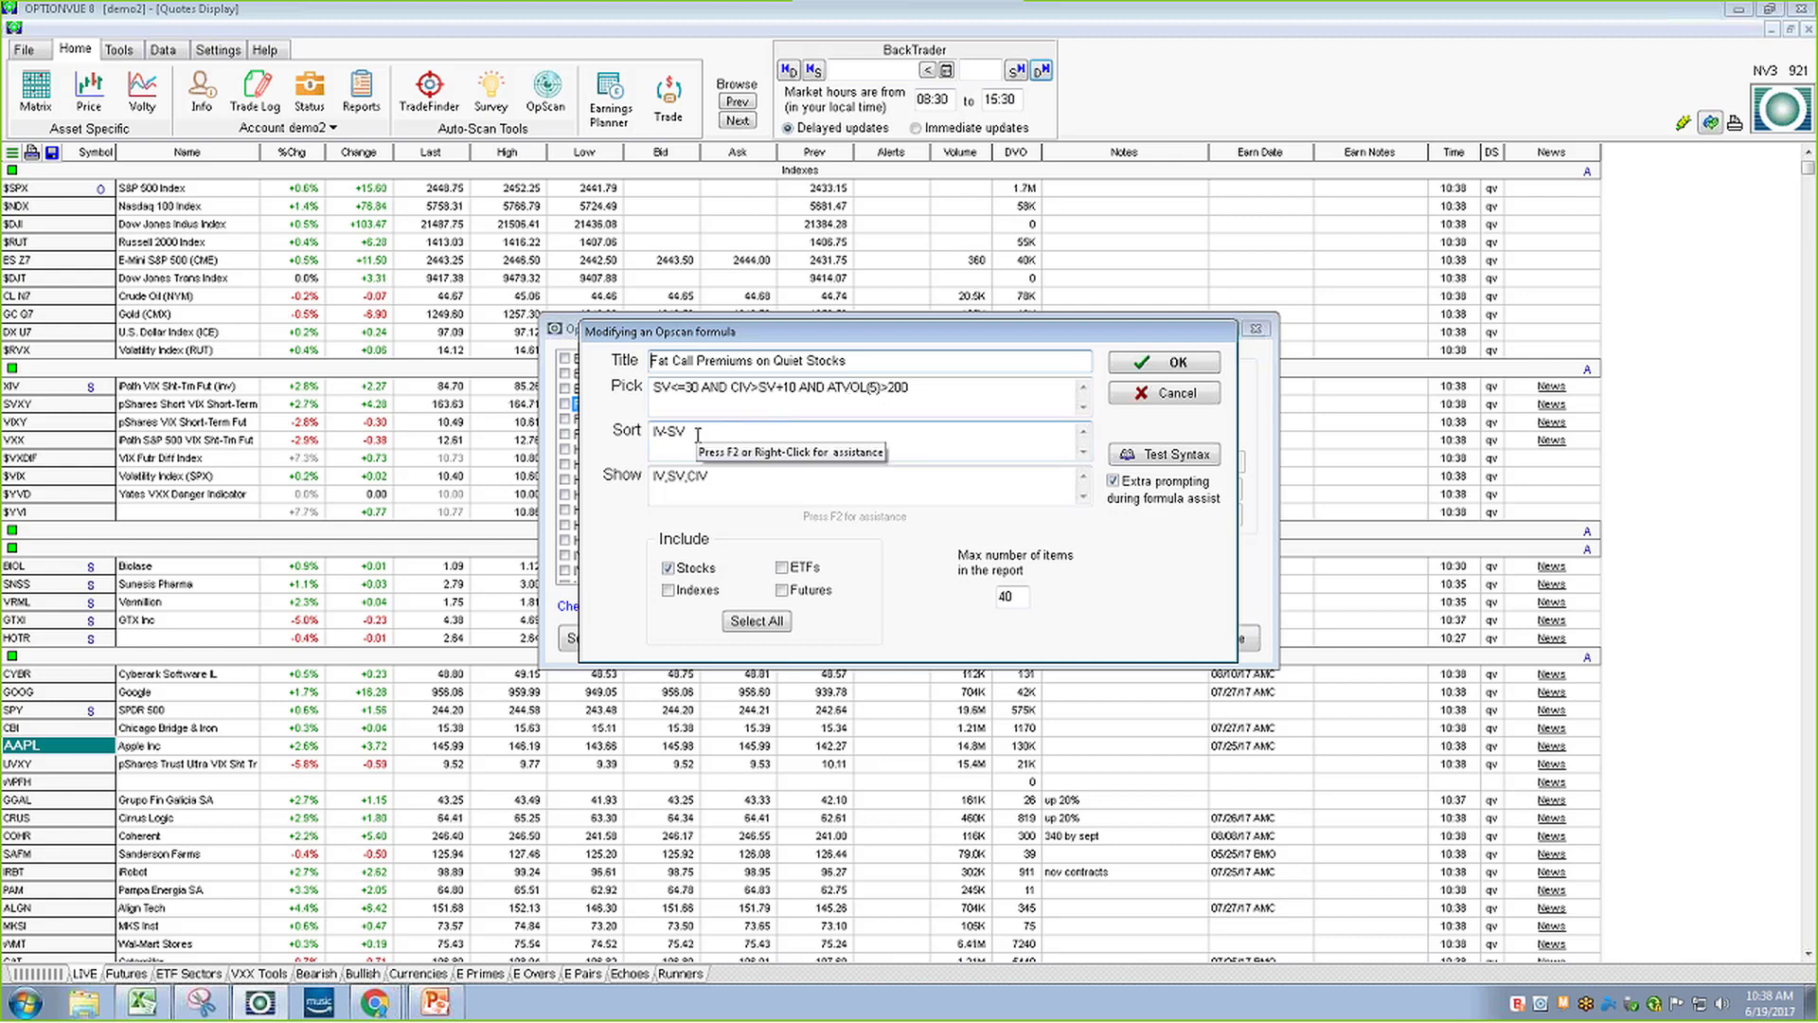
click(720, 473)
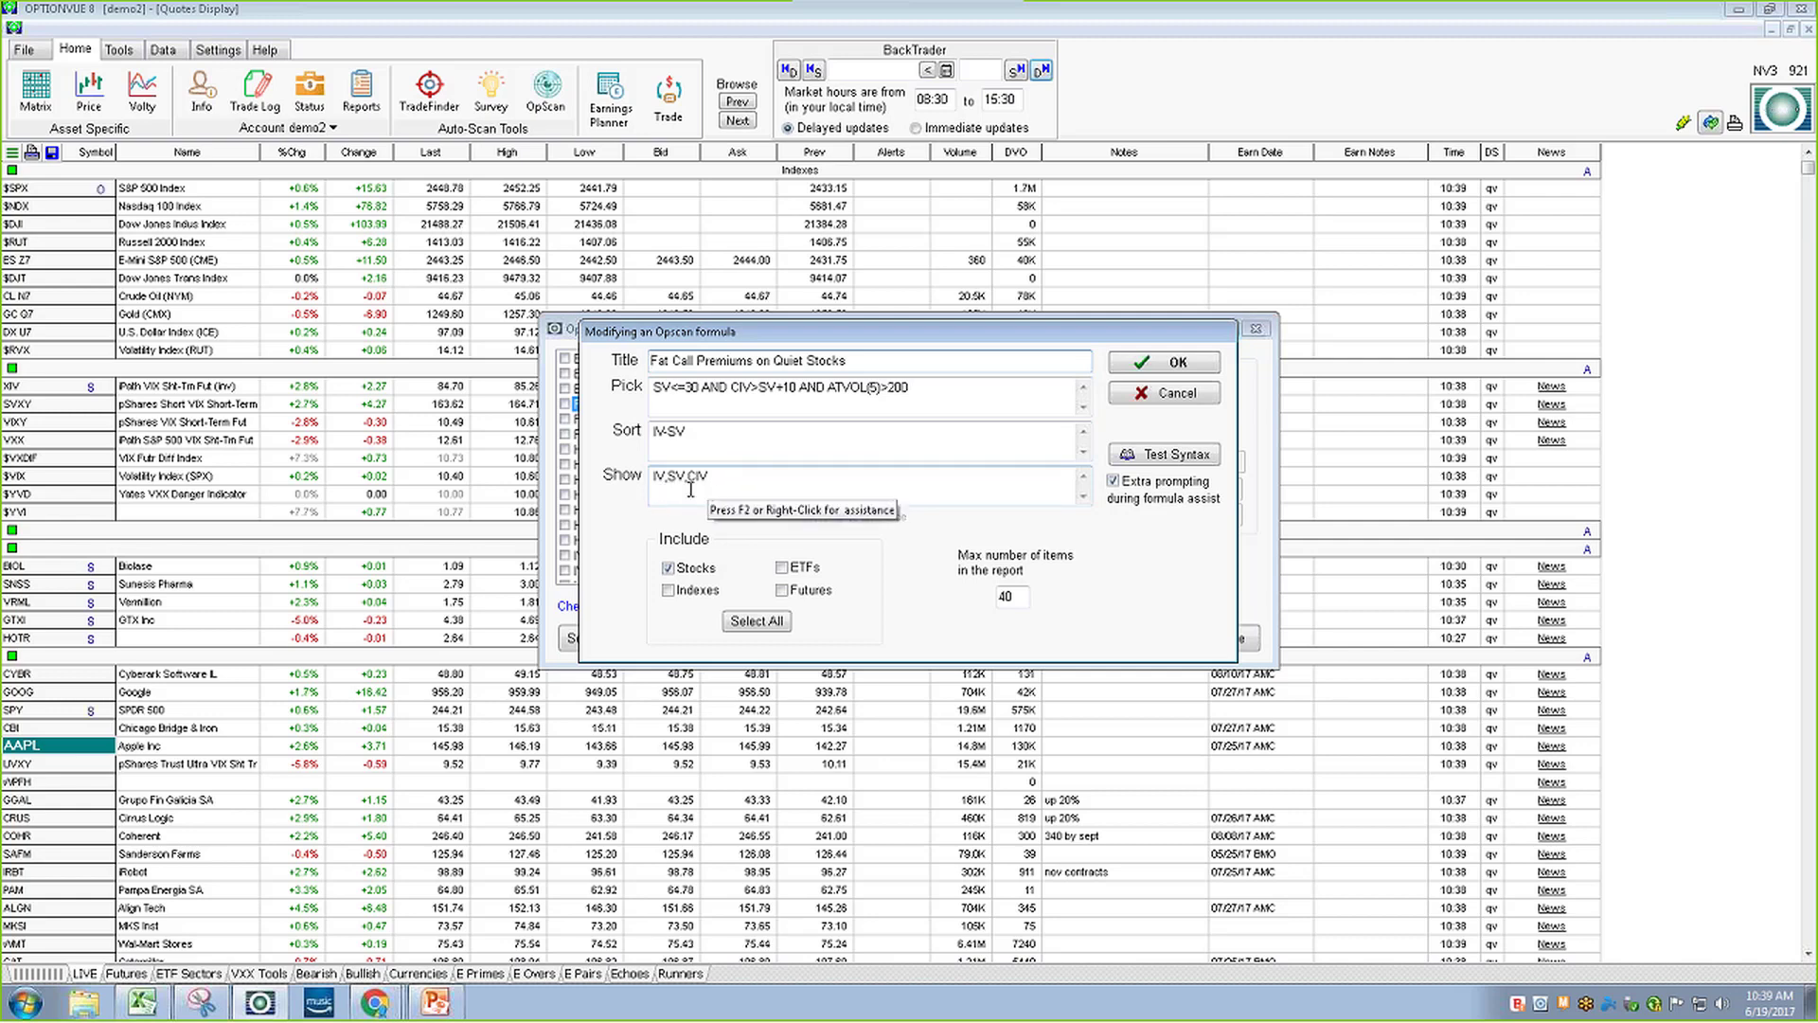
click(1175, 369)
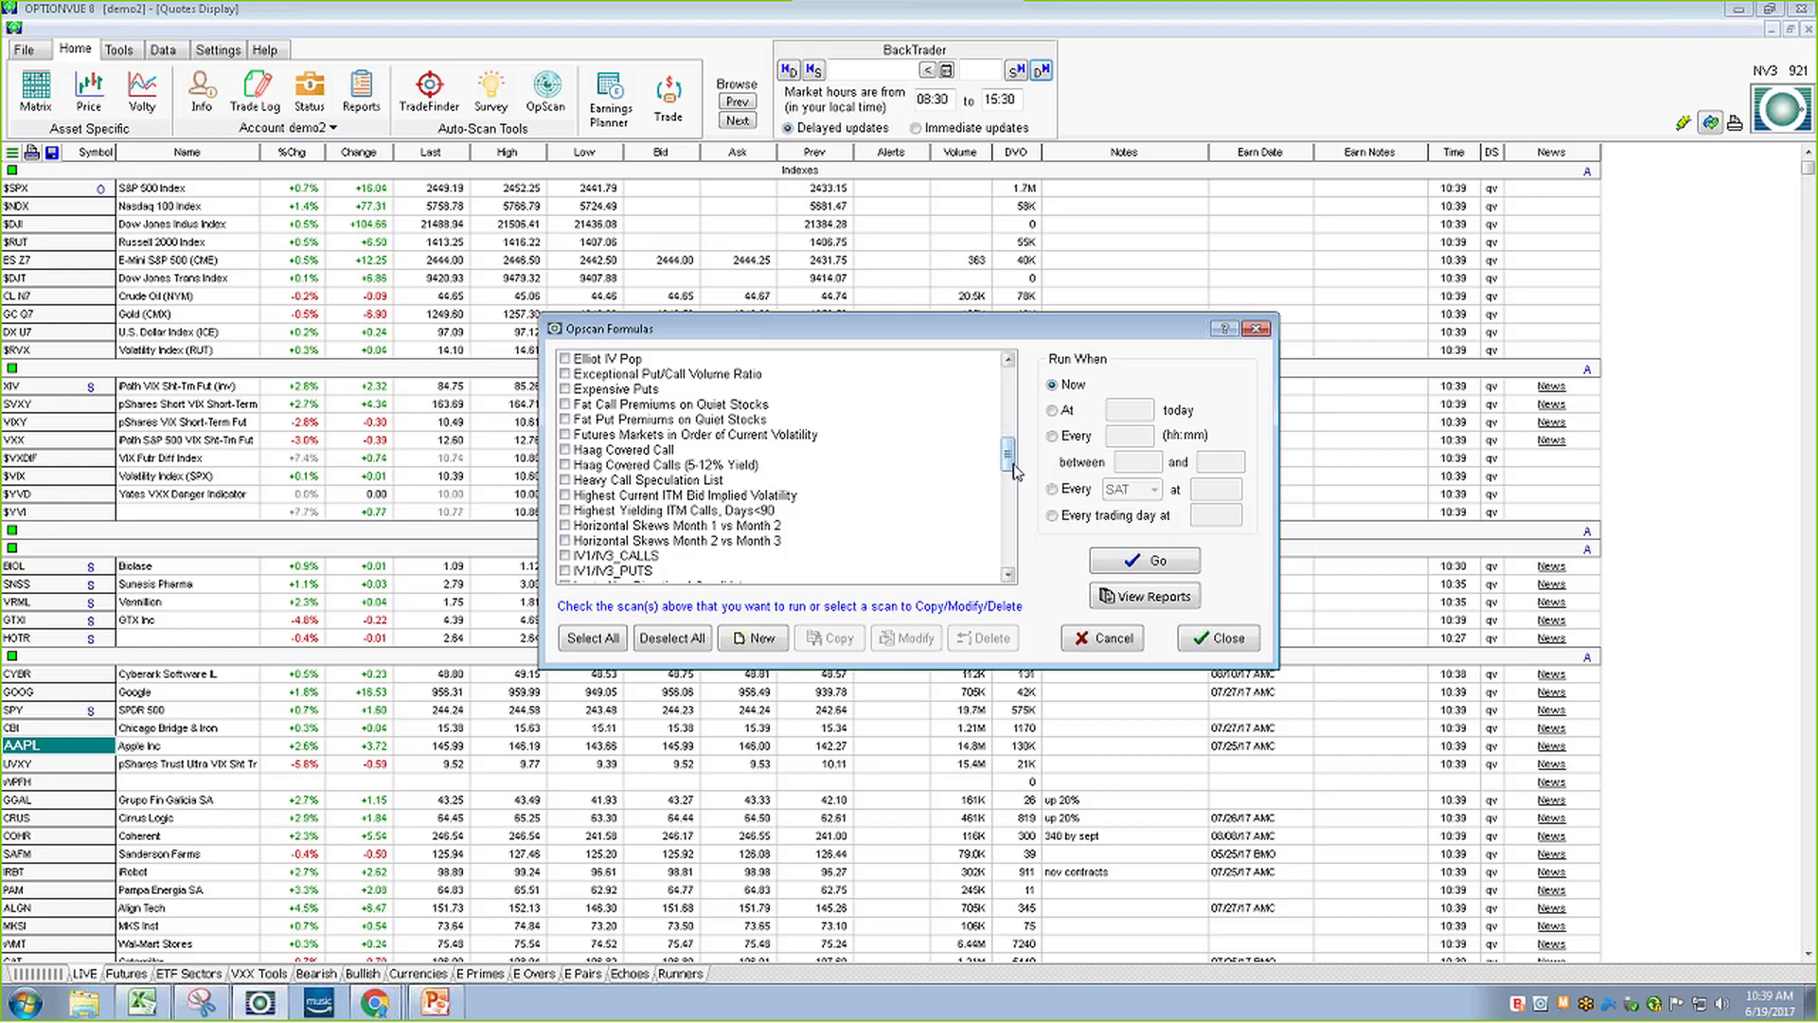
drag(1012, 466, 1008, 537)
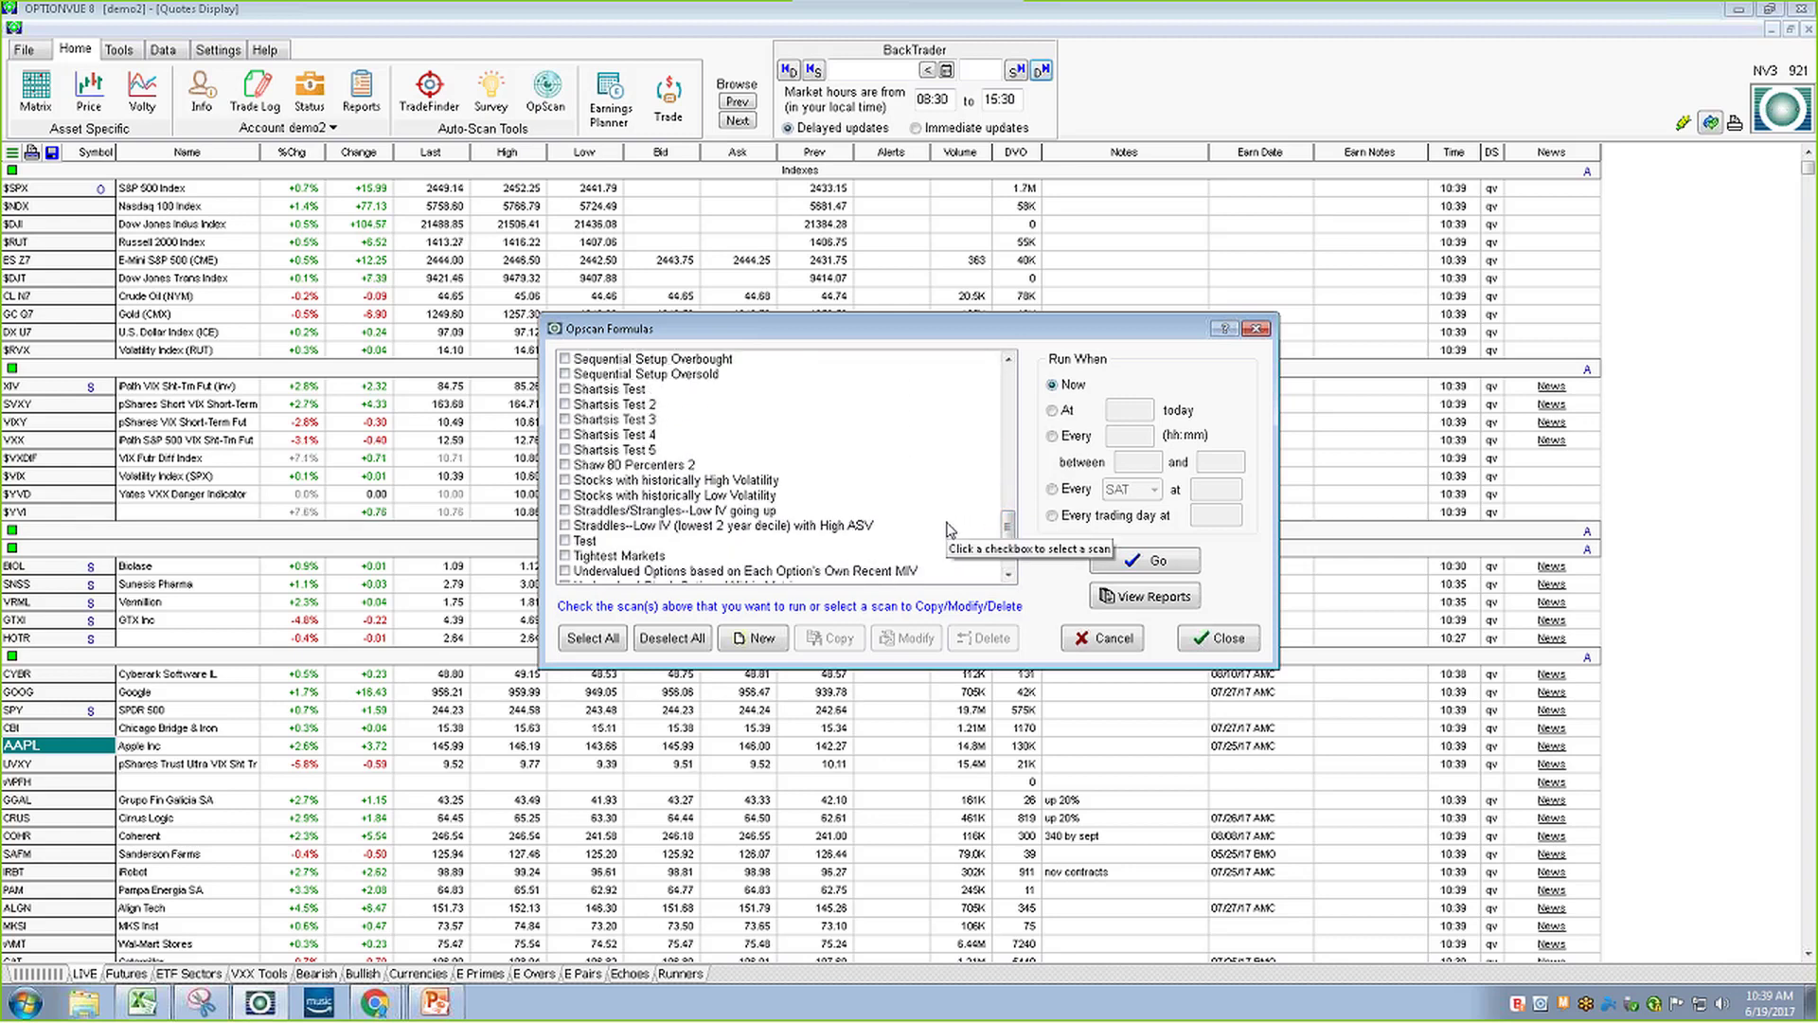
drag(663, 449, 663, 525)
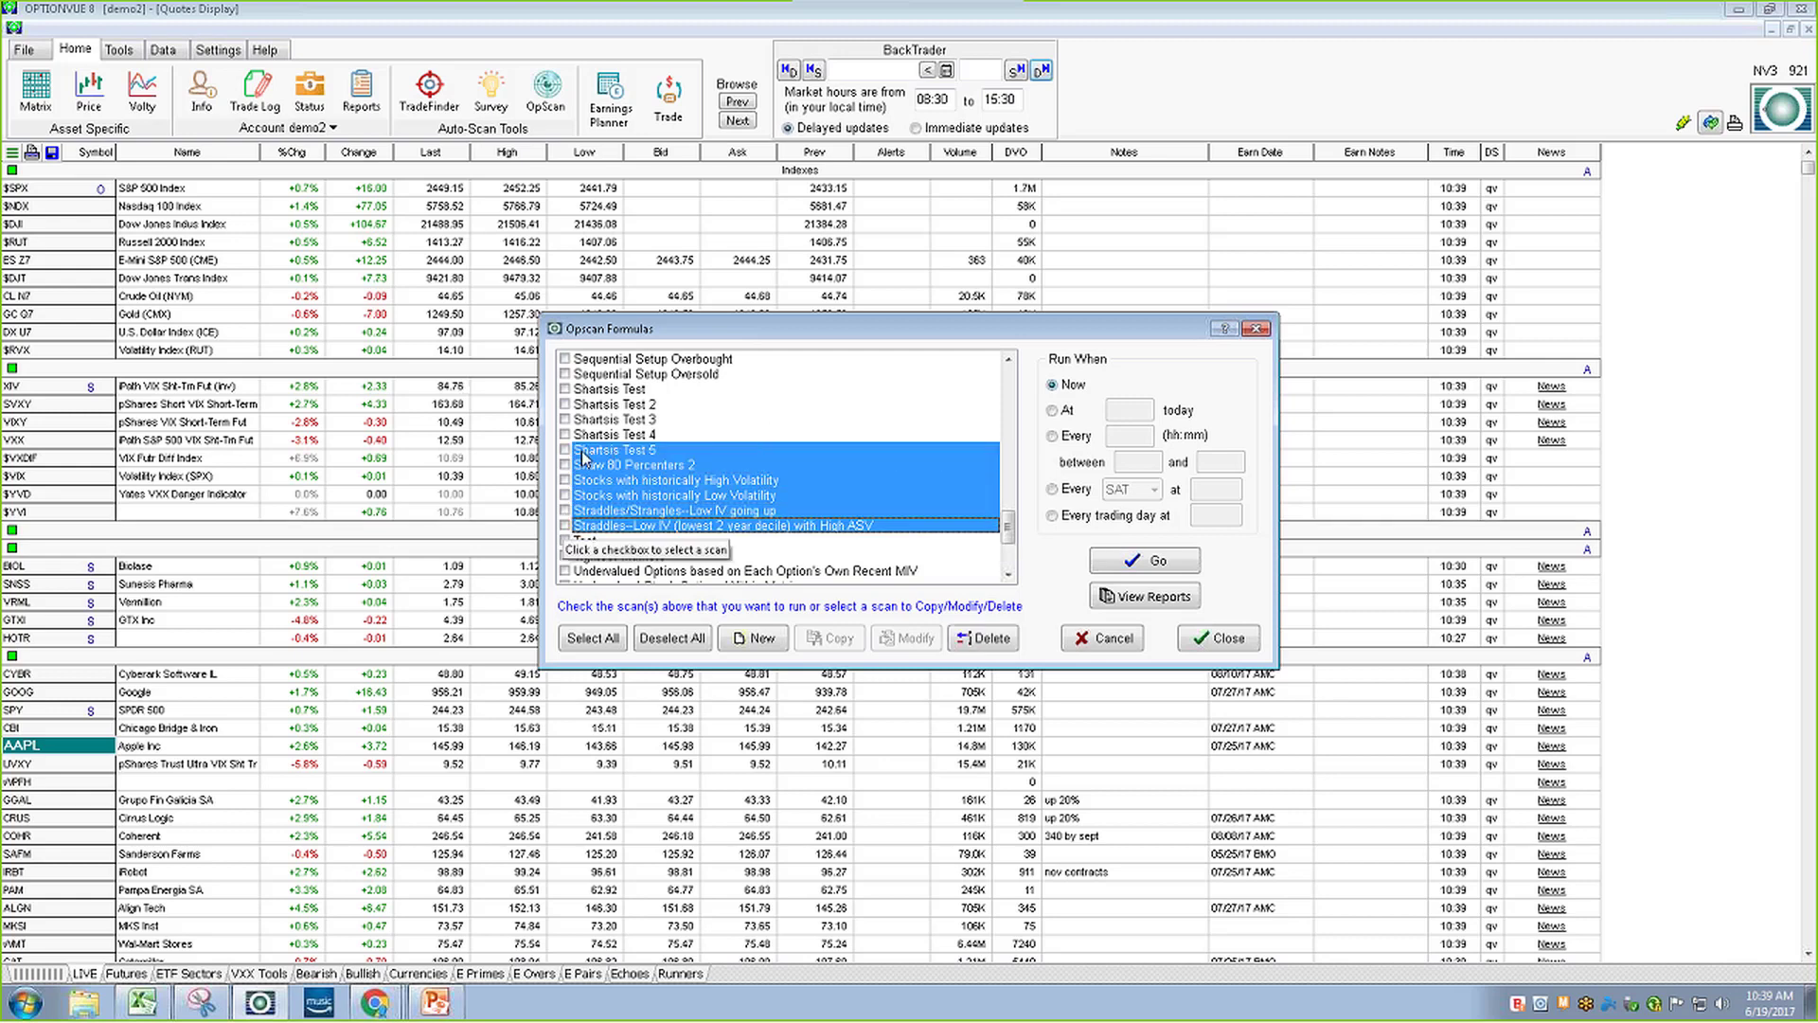
click(713, 421)
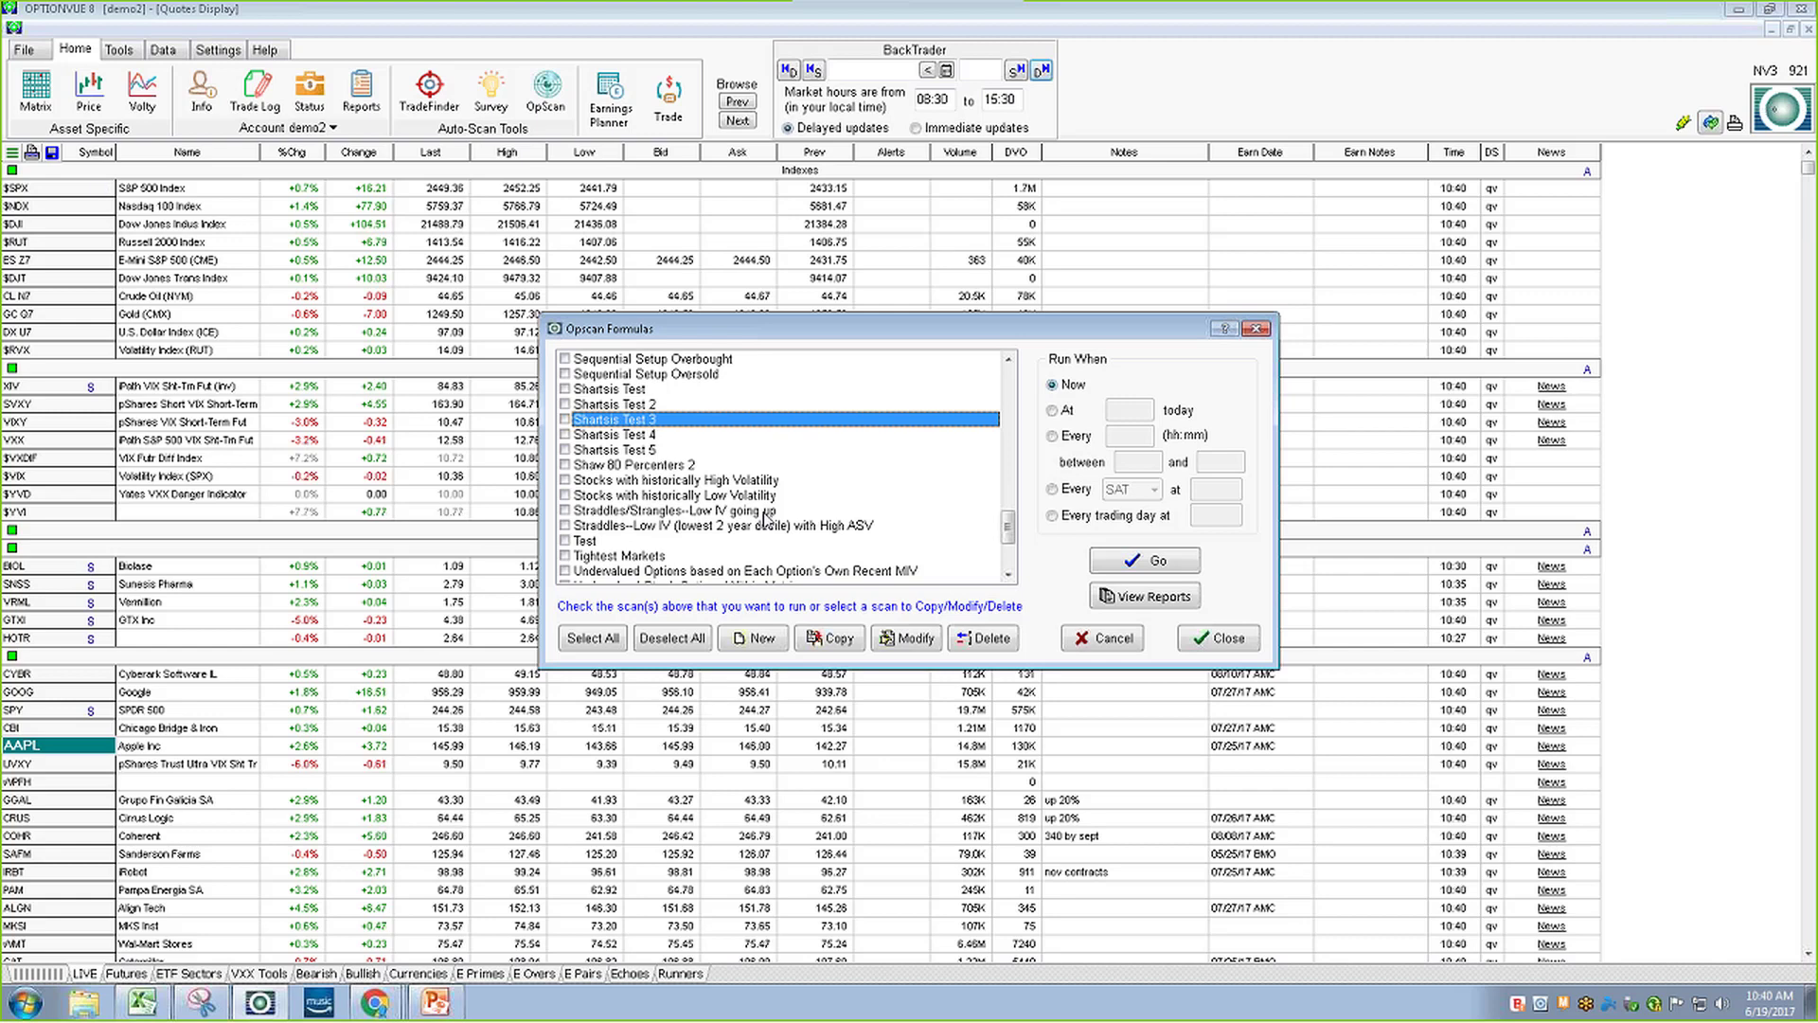
click(566, 556)
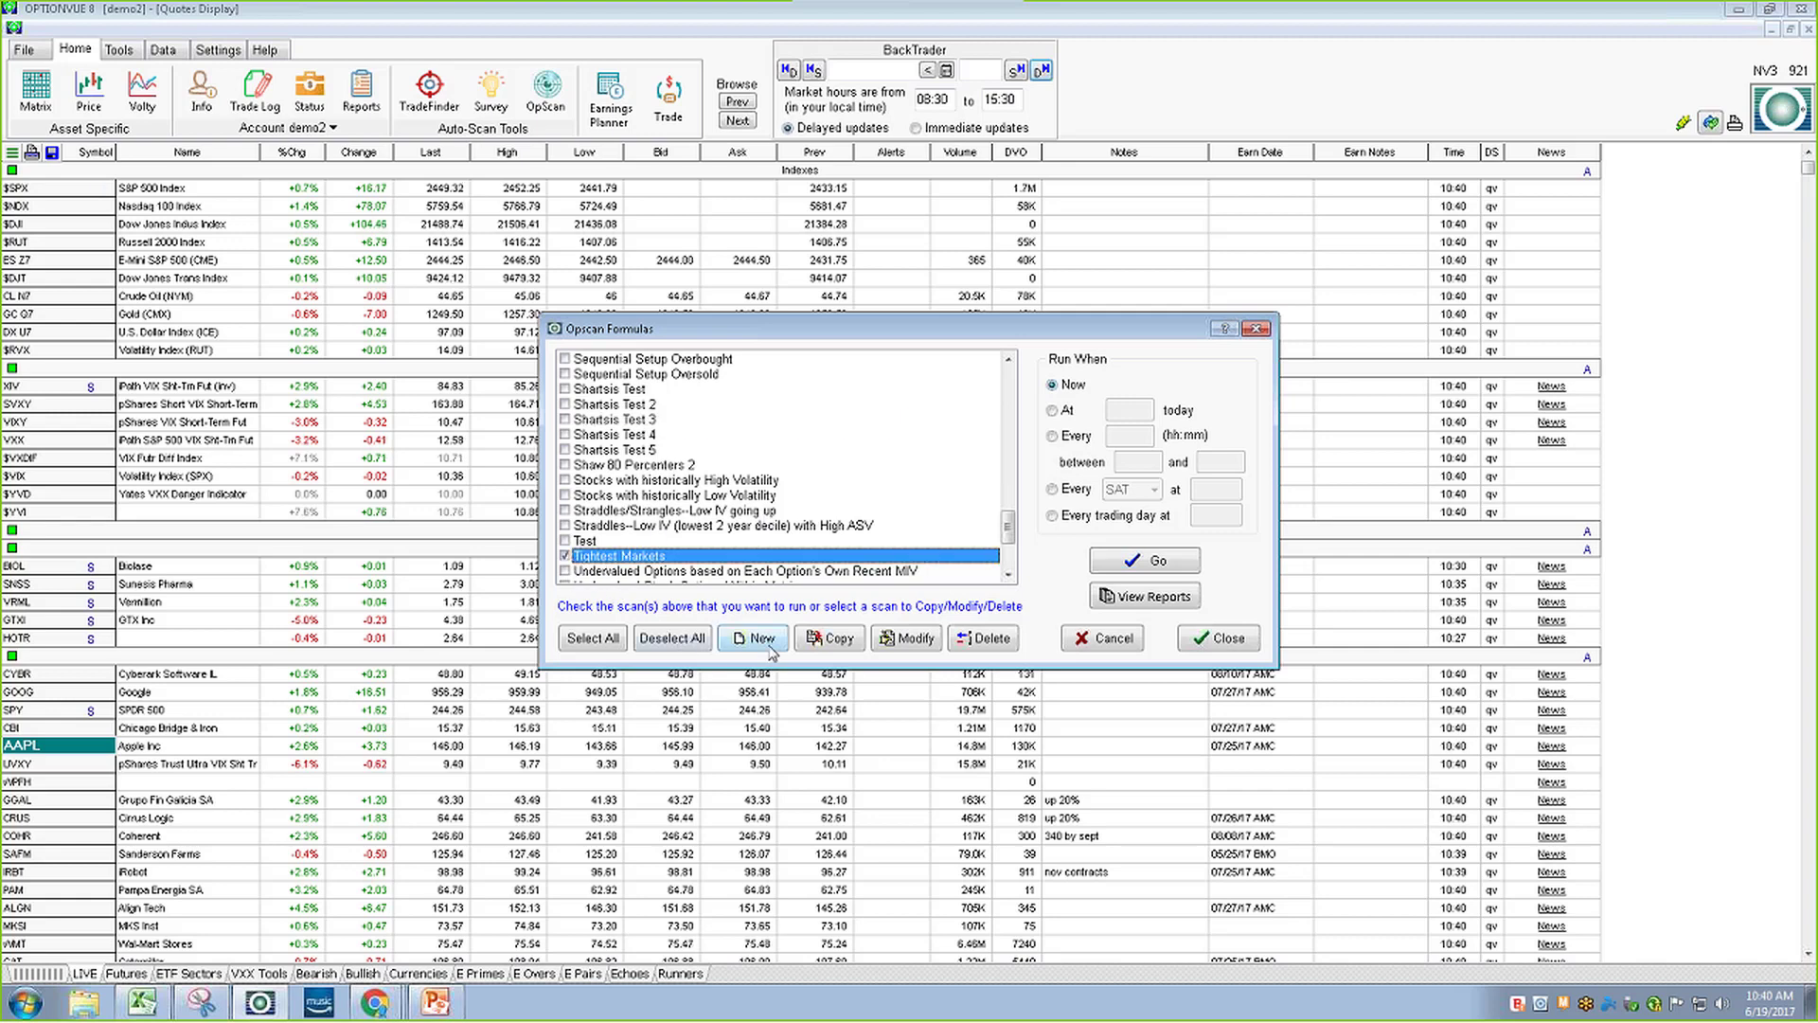
Review the Tightest Markets formula, accept it unchanged, and untick it in the list
click(910, 639)
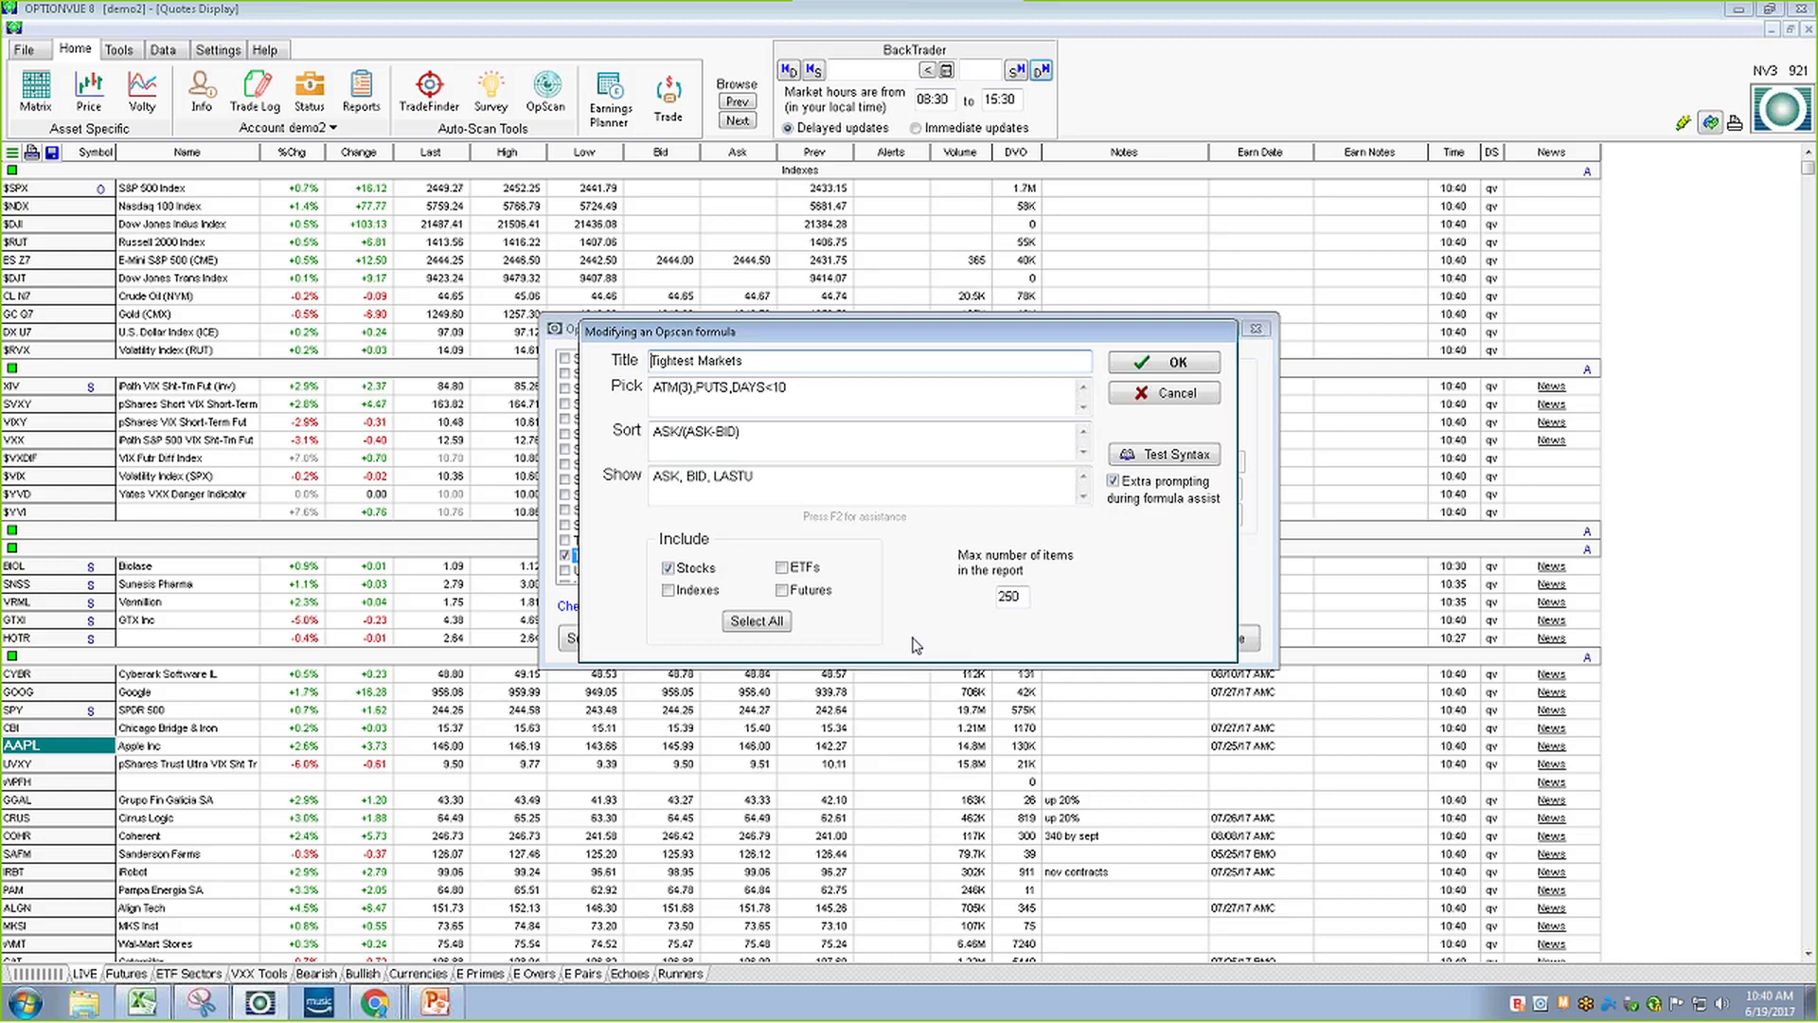
click(1167, 364)
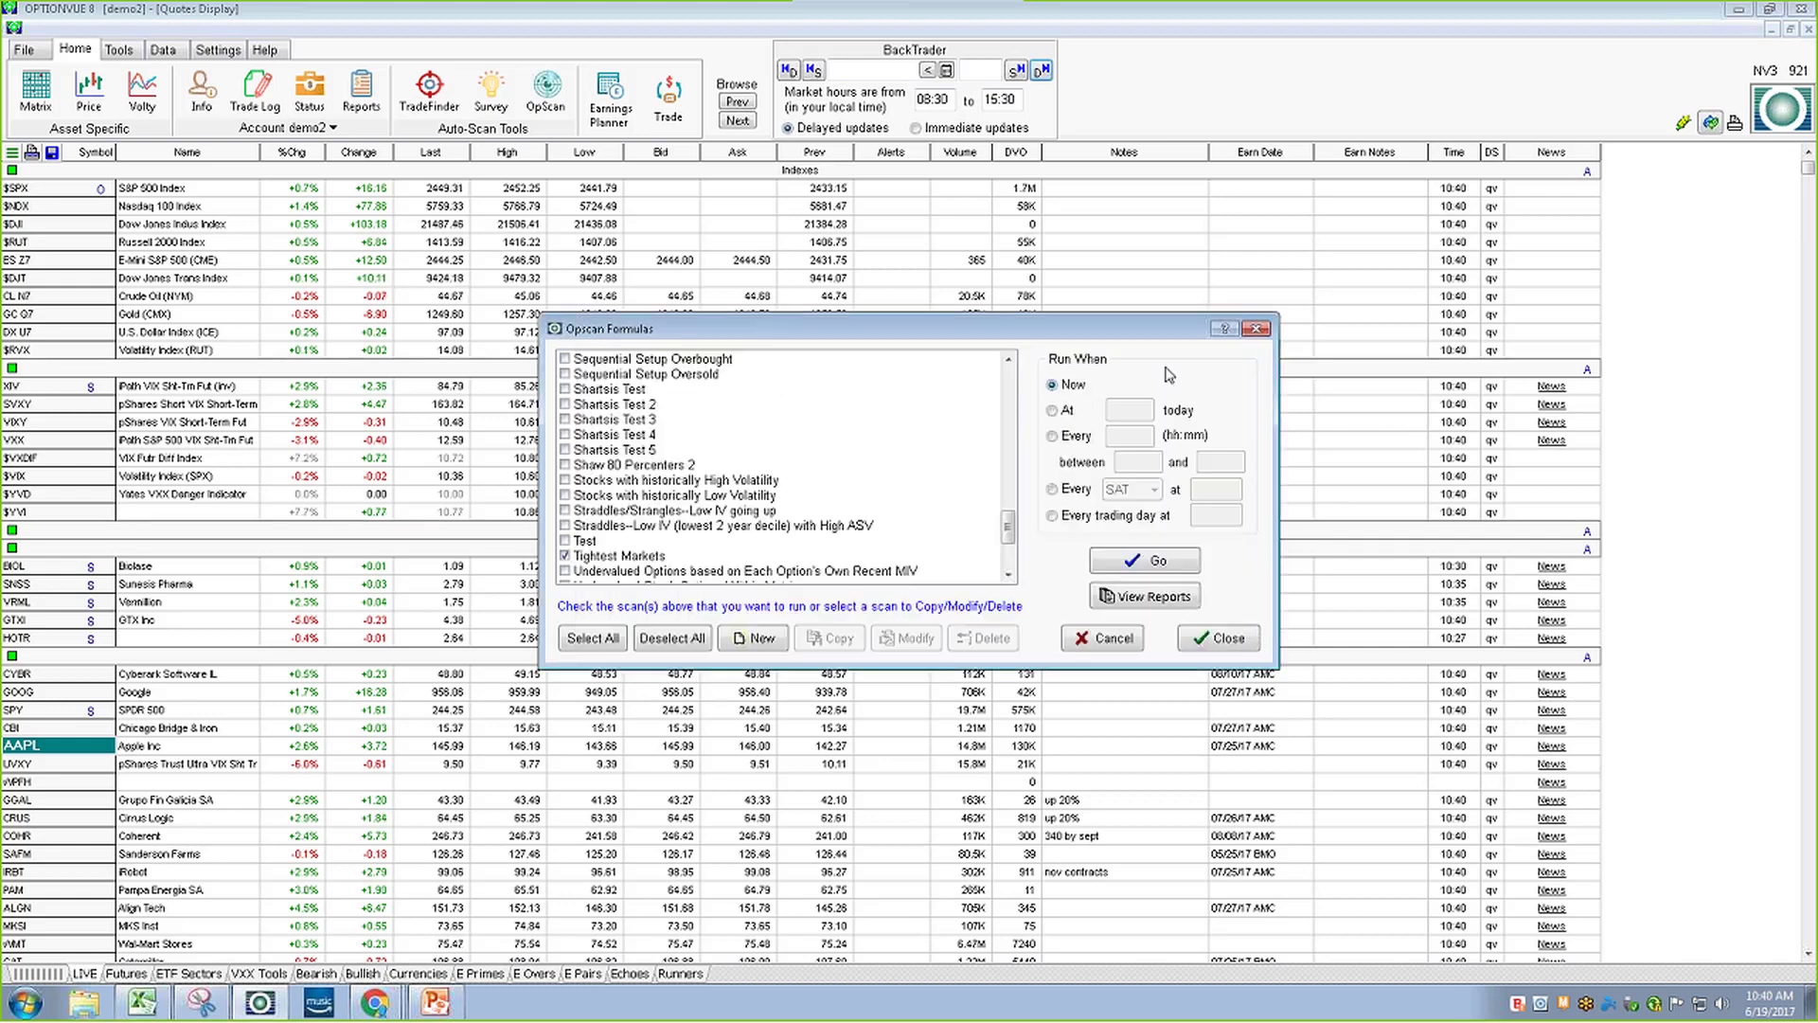
click(566, 556)
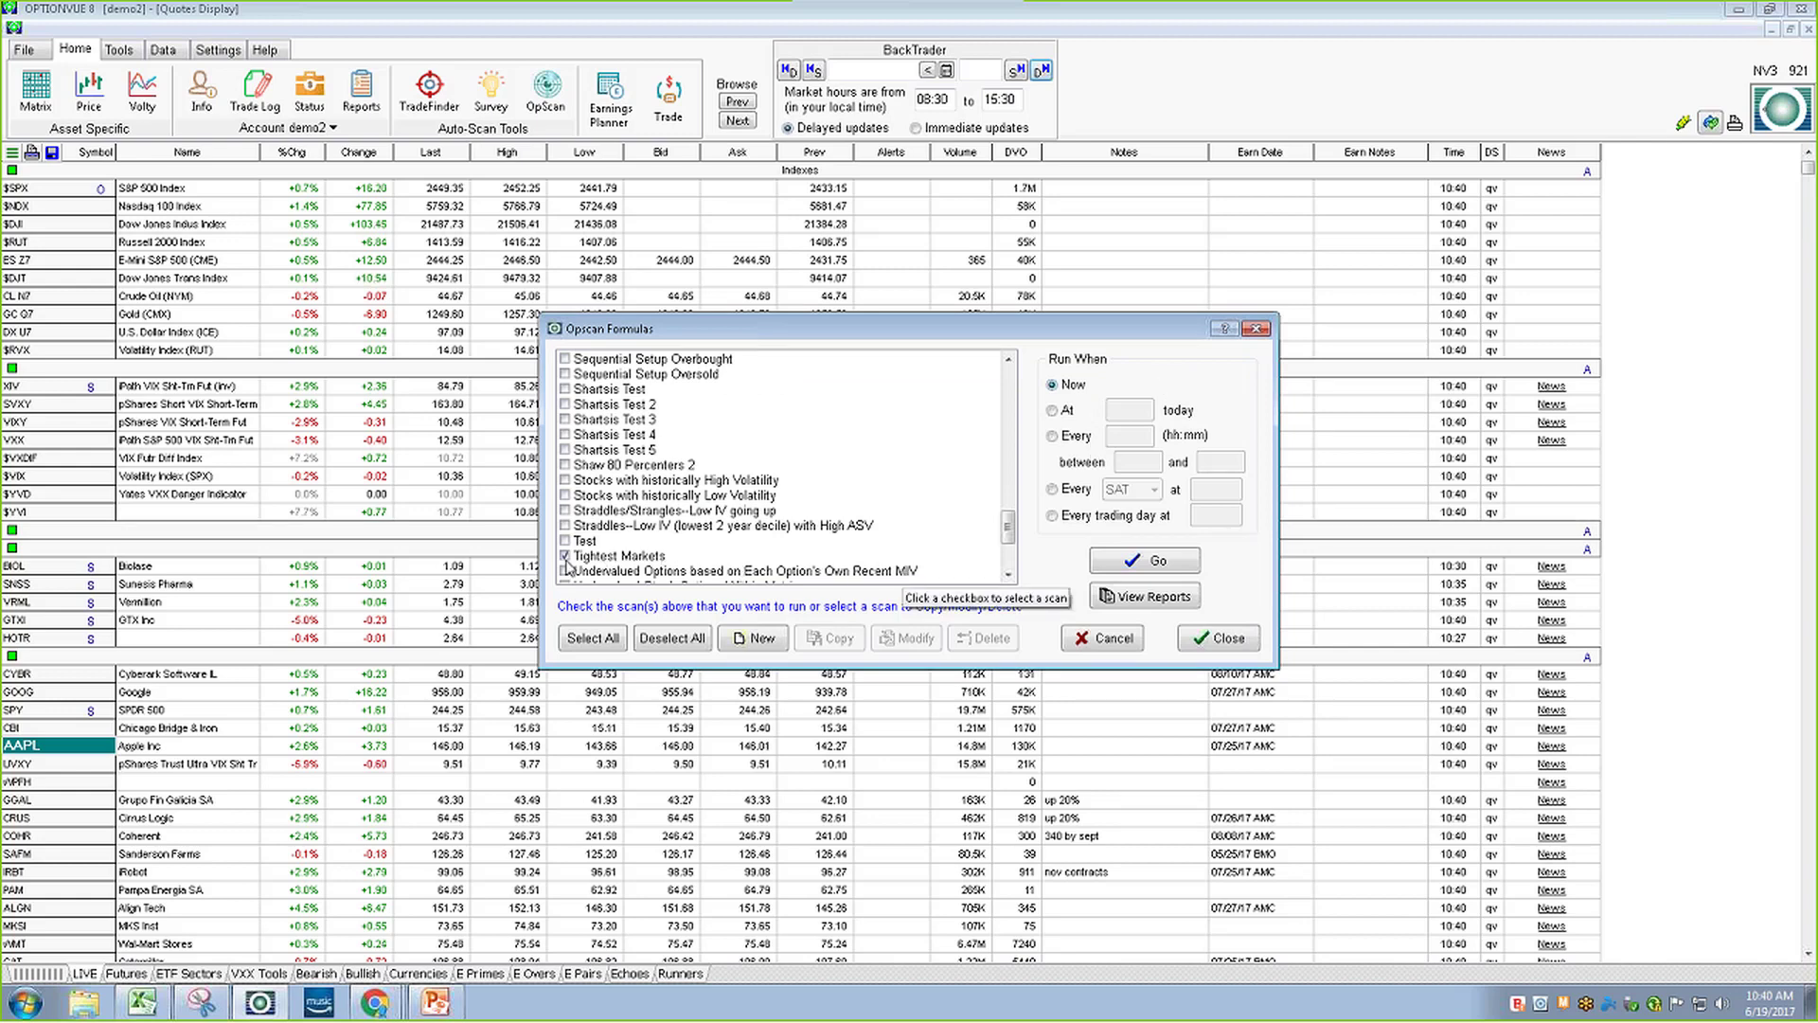
click(611, 556)
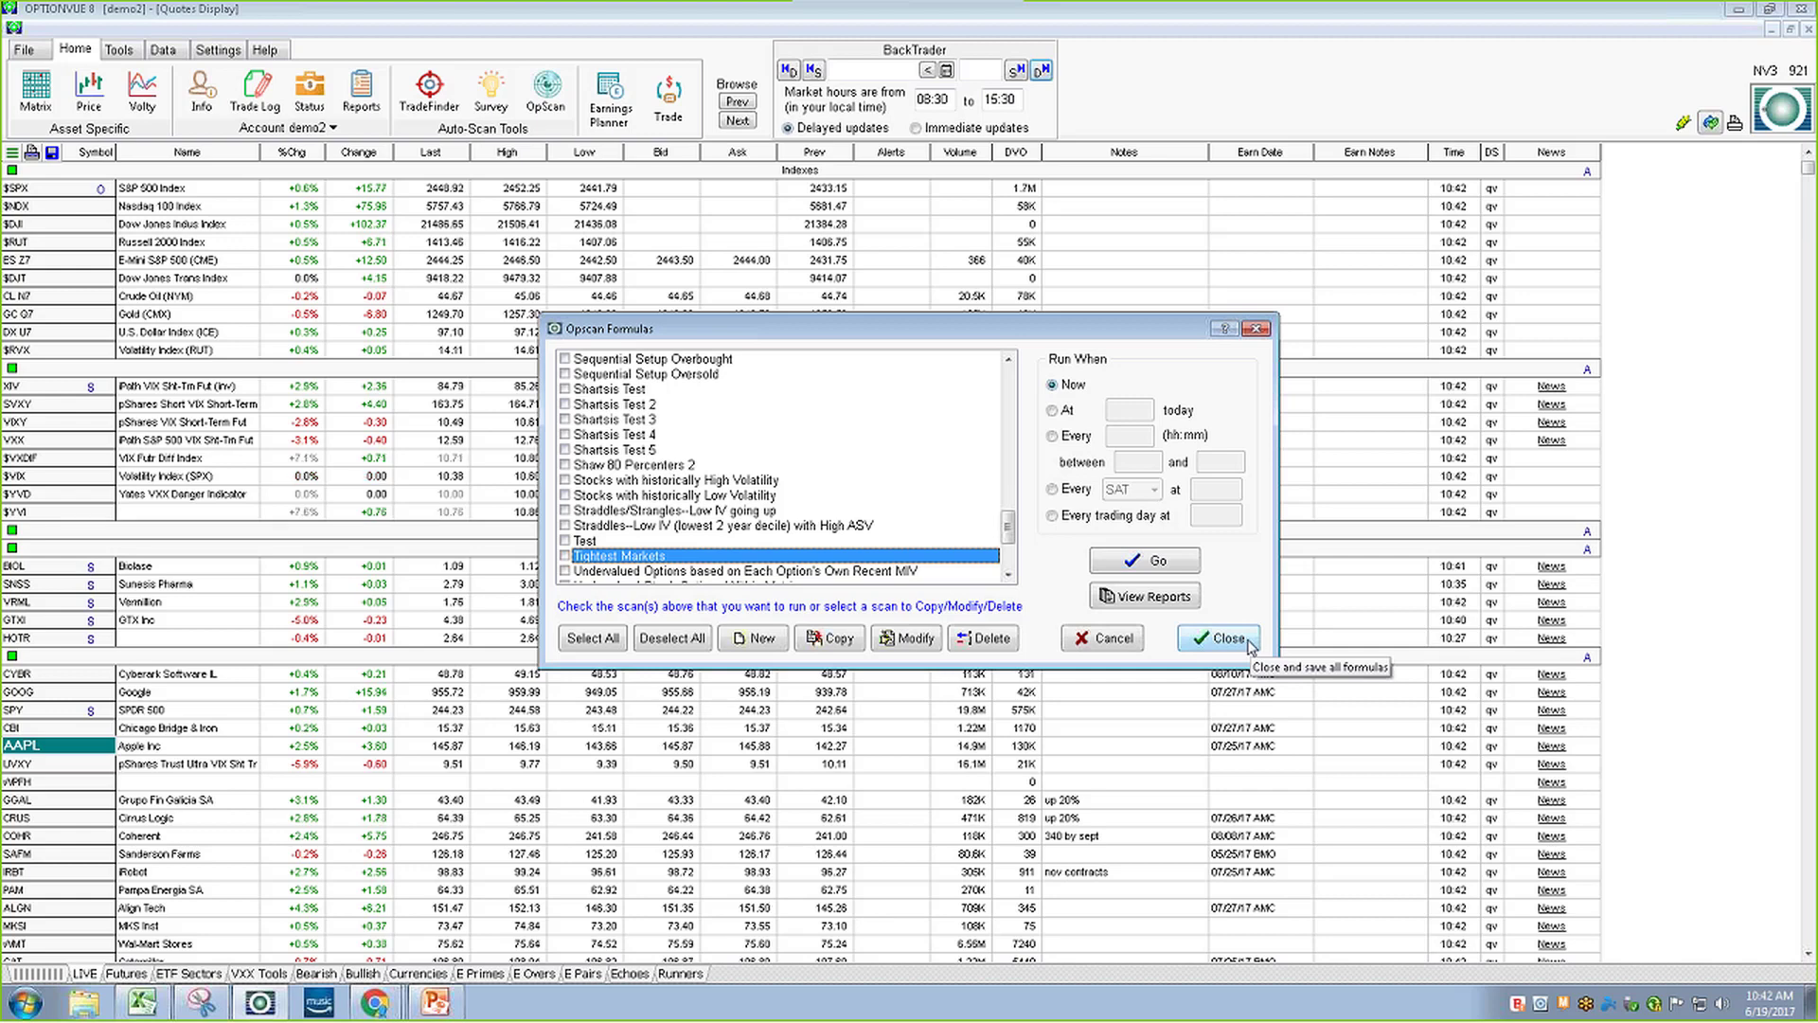
mouse_move(1008, 531)
mouse_down()
mouse_move(1009, 509)
mouse_move(1009, 530)
mouse_up()
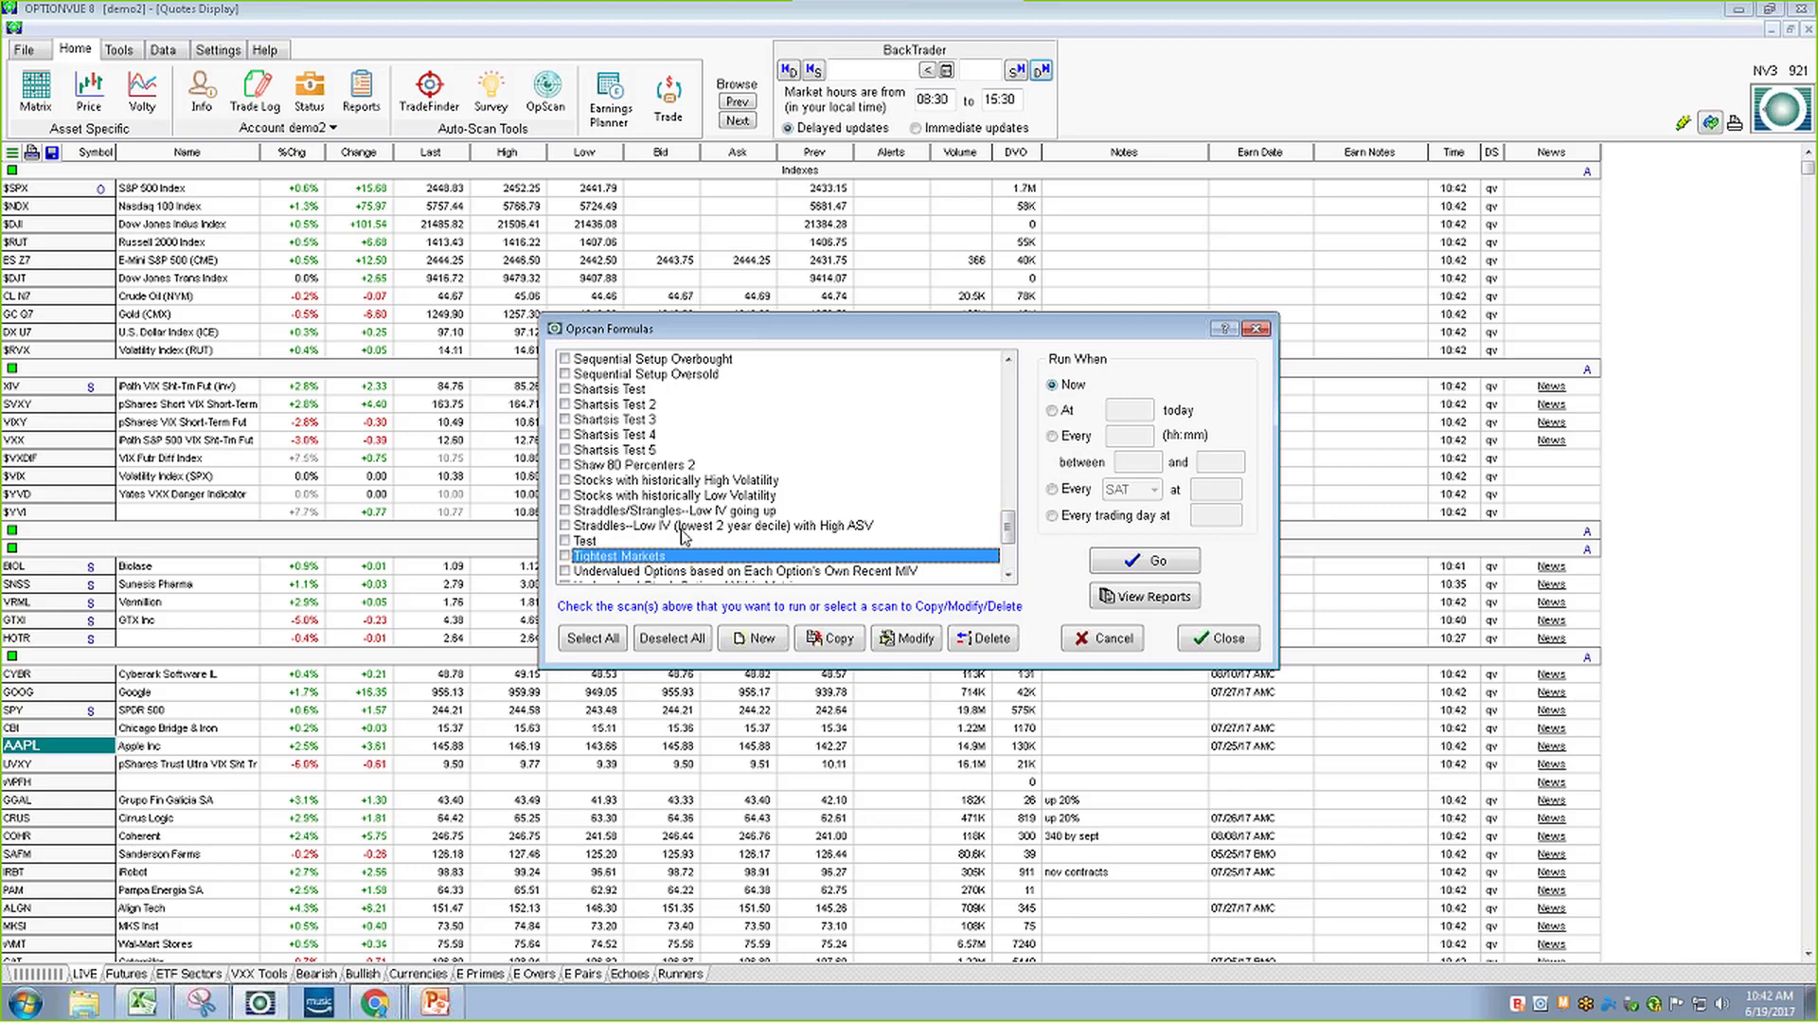
Run only the Straddles/Strangles--Low IV going up scan, view OpscanRpt170619 001.txt, then close it
click(566, 510)
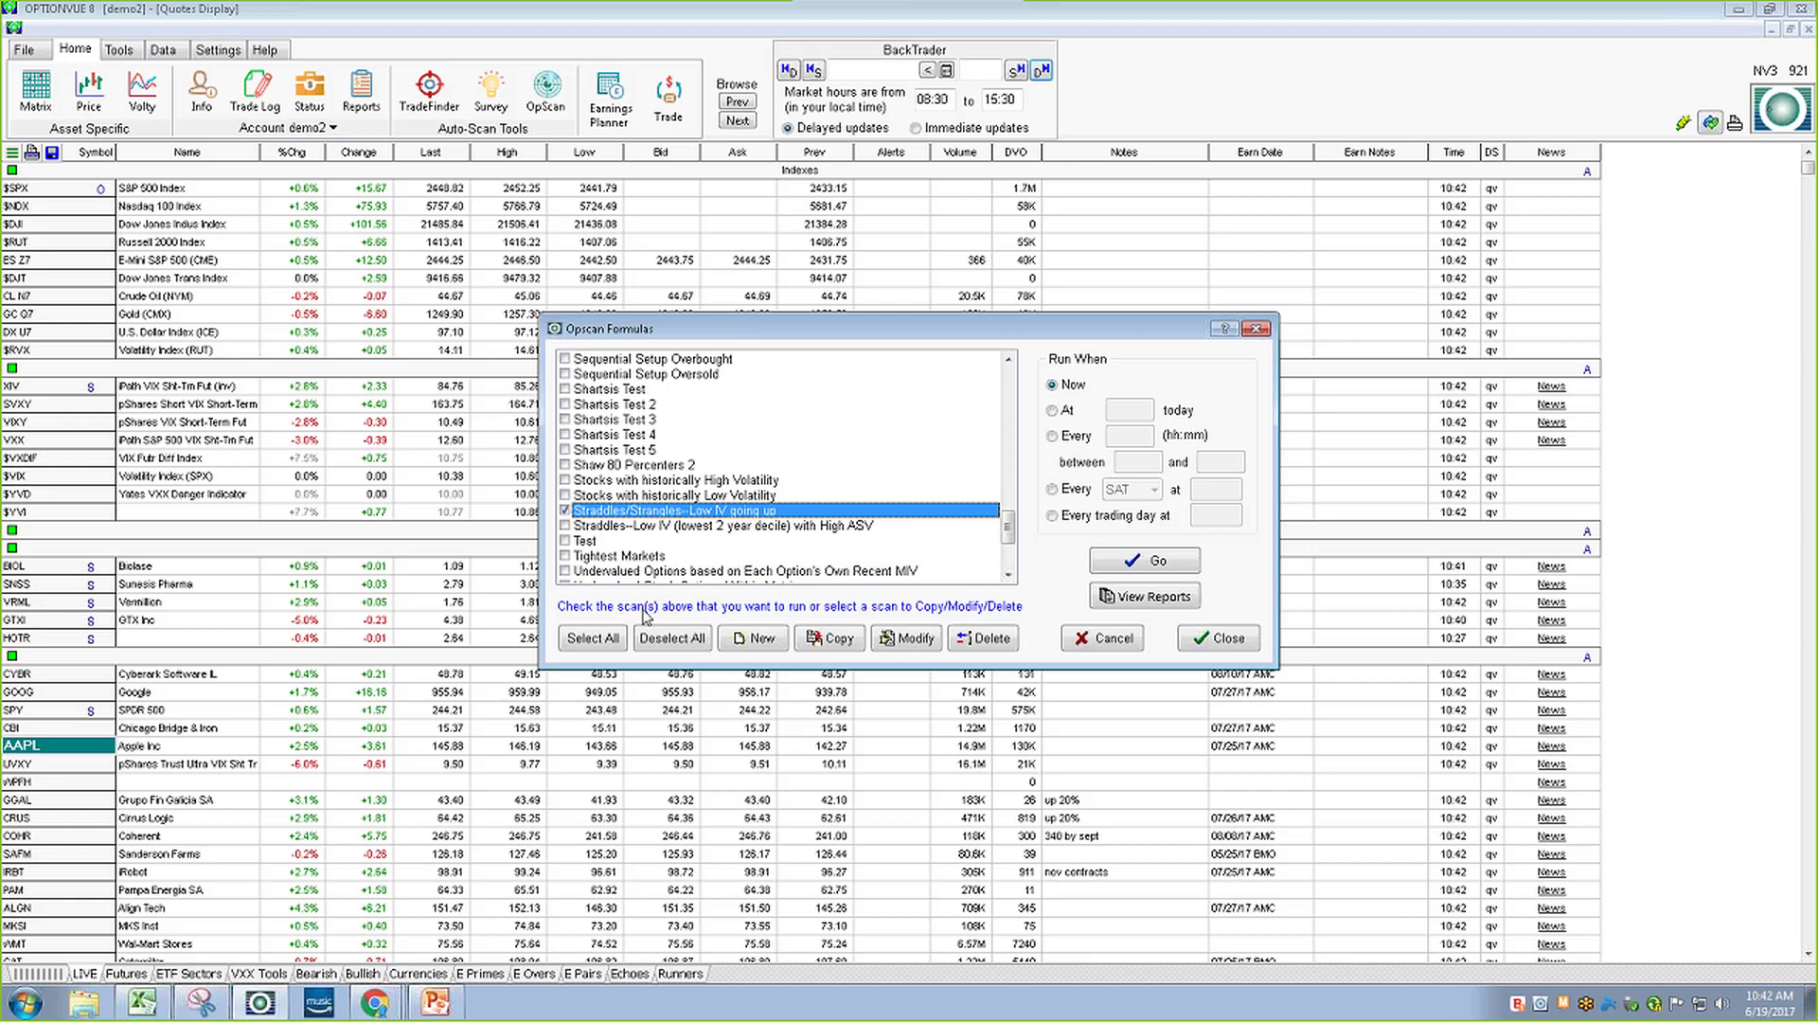
click(673, 638)
click(566, 510)
click(1160, 565)
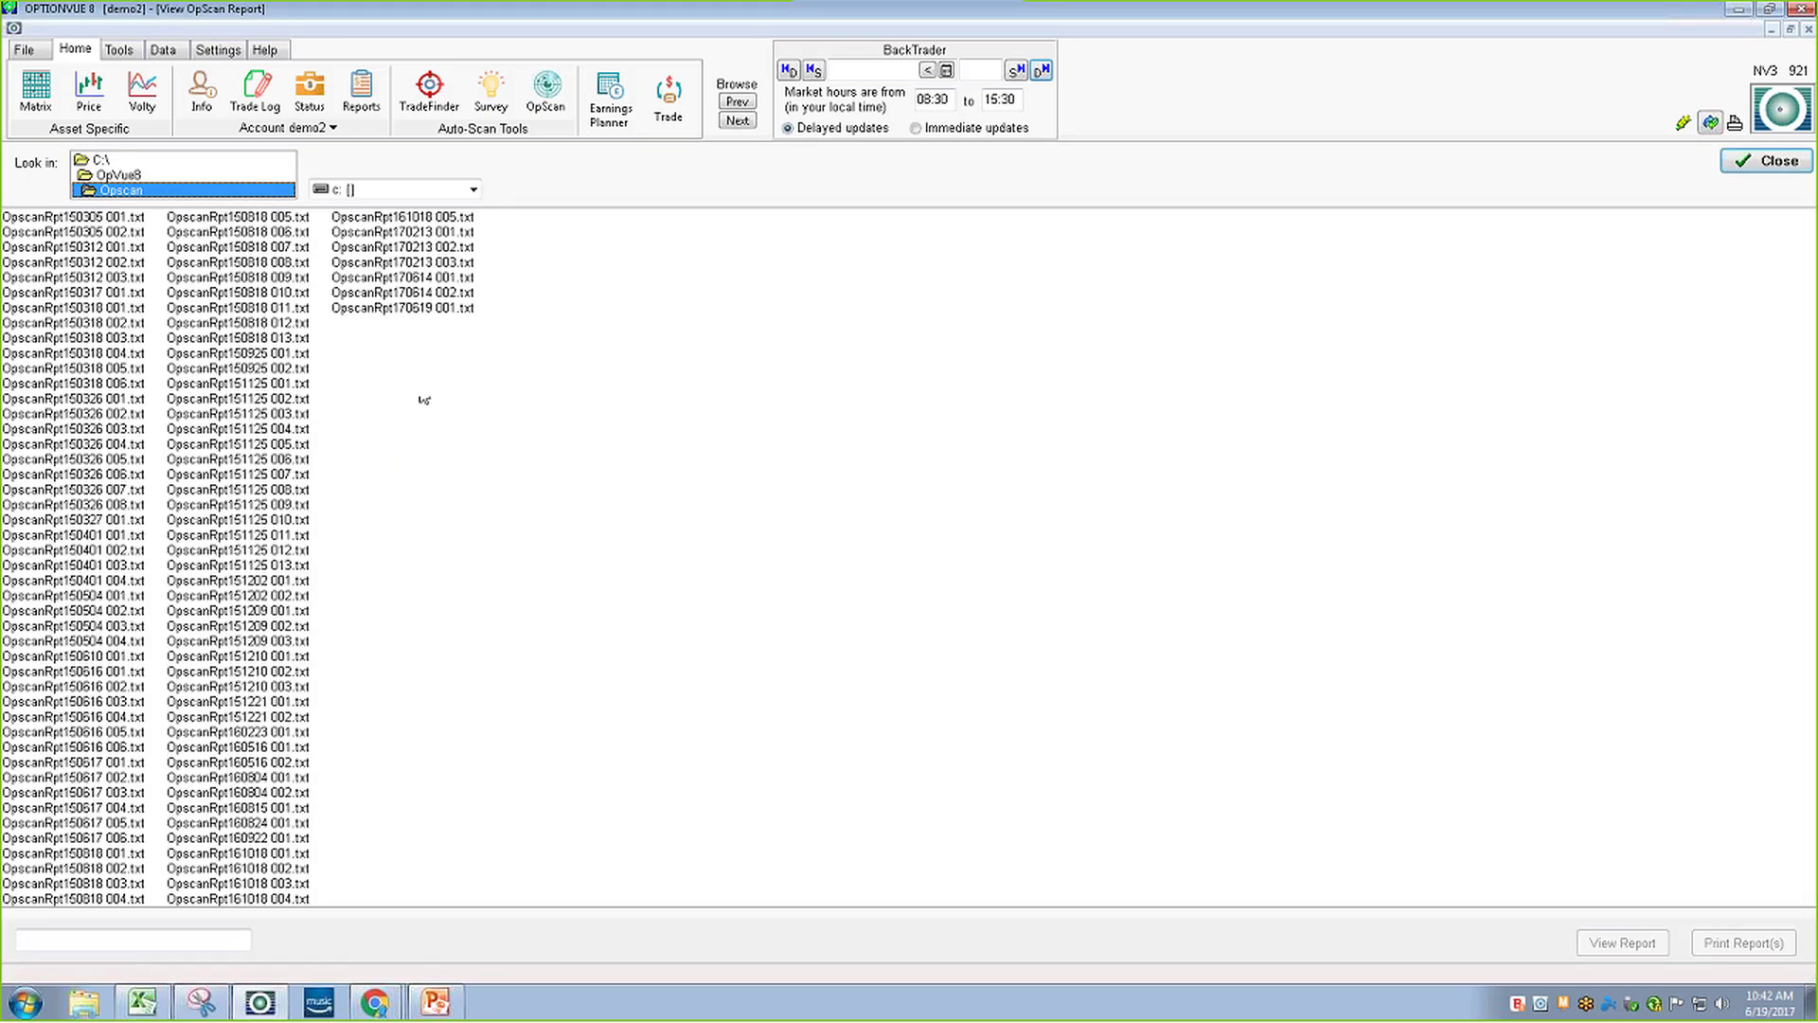
double_click(439, 310)
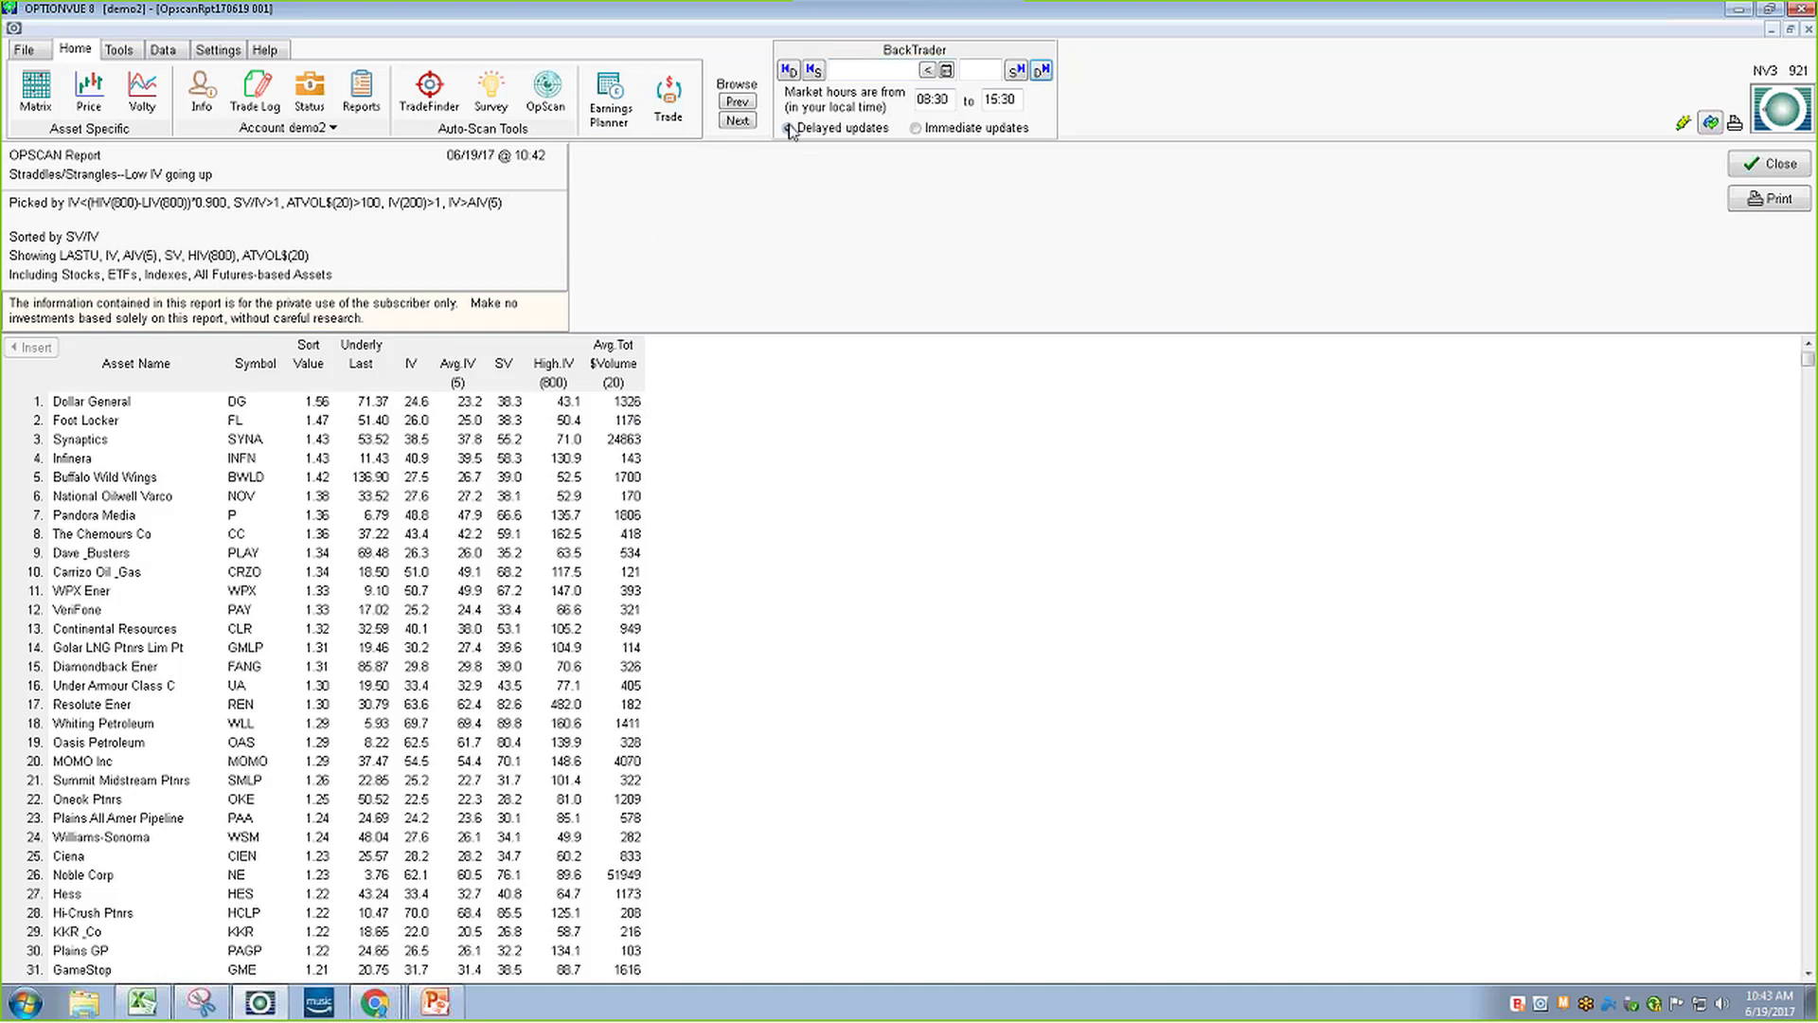
click(1763, 169)
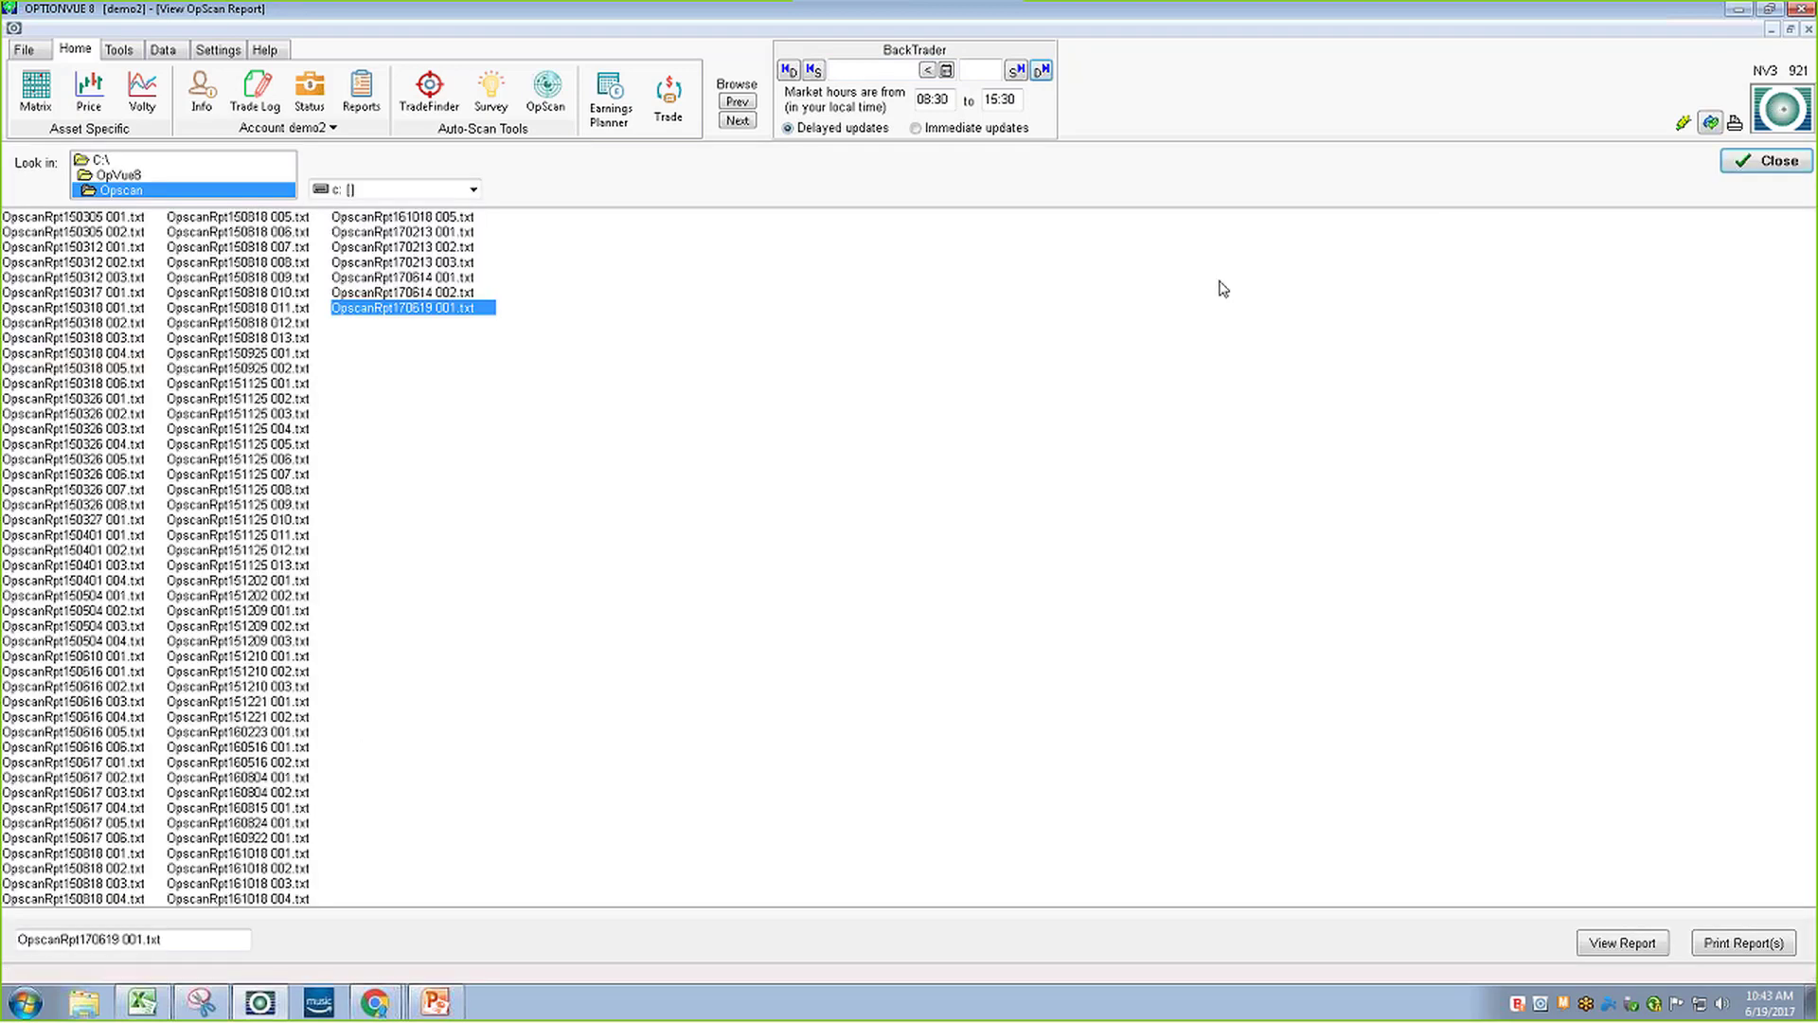
Close the View OpScan Report list to return to the Quotes Display
click(1763, 169)
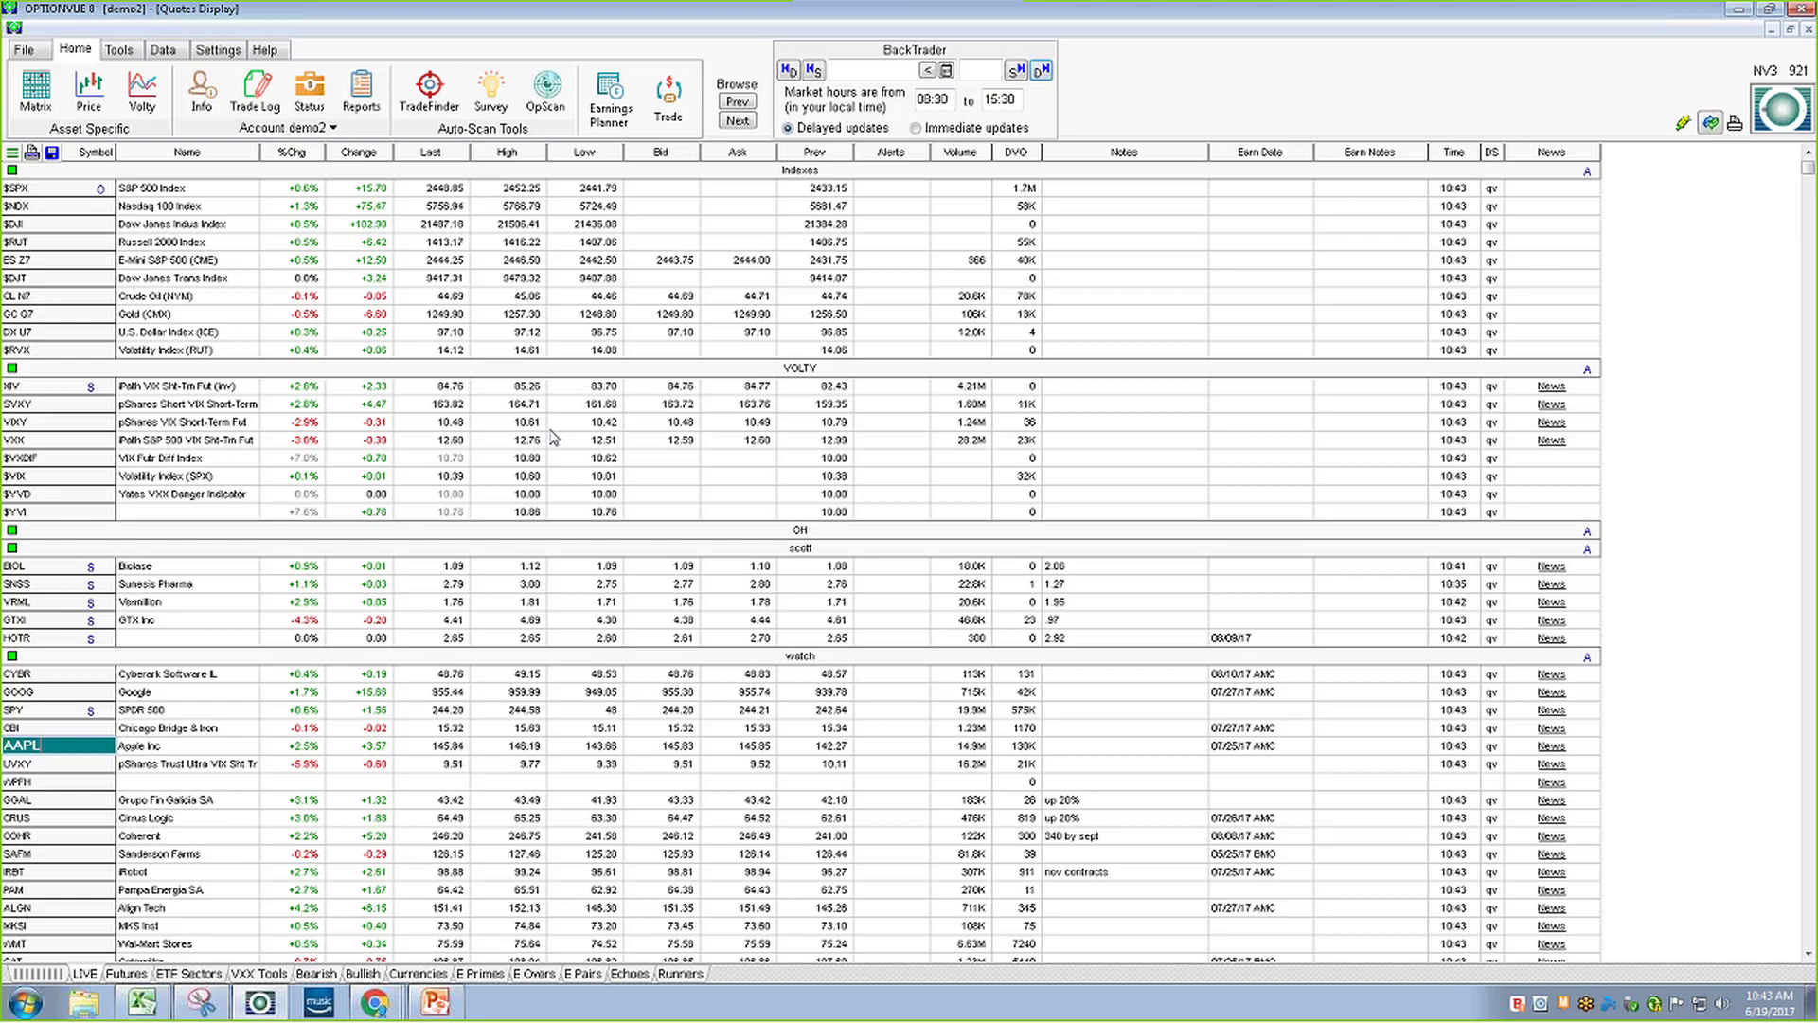
double_click(58, 747)
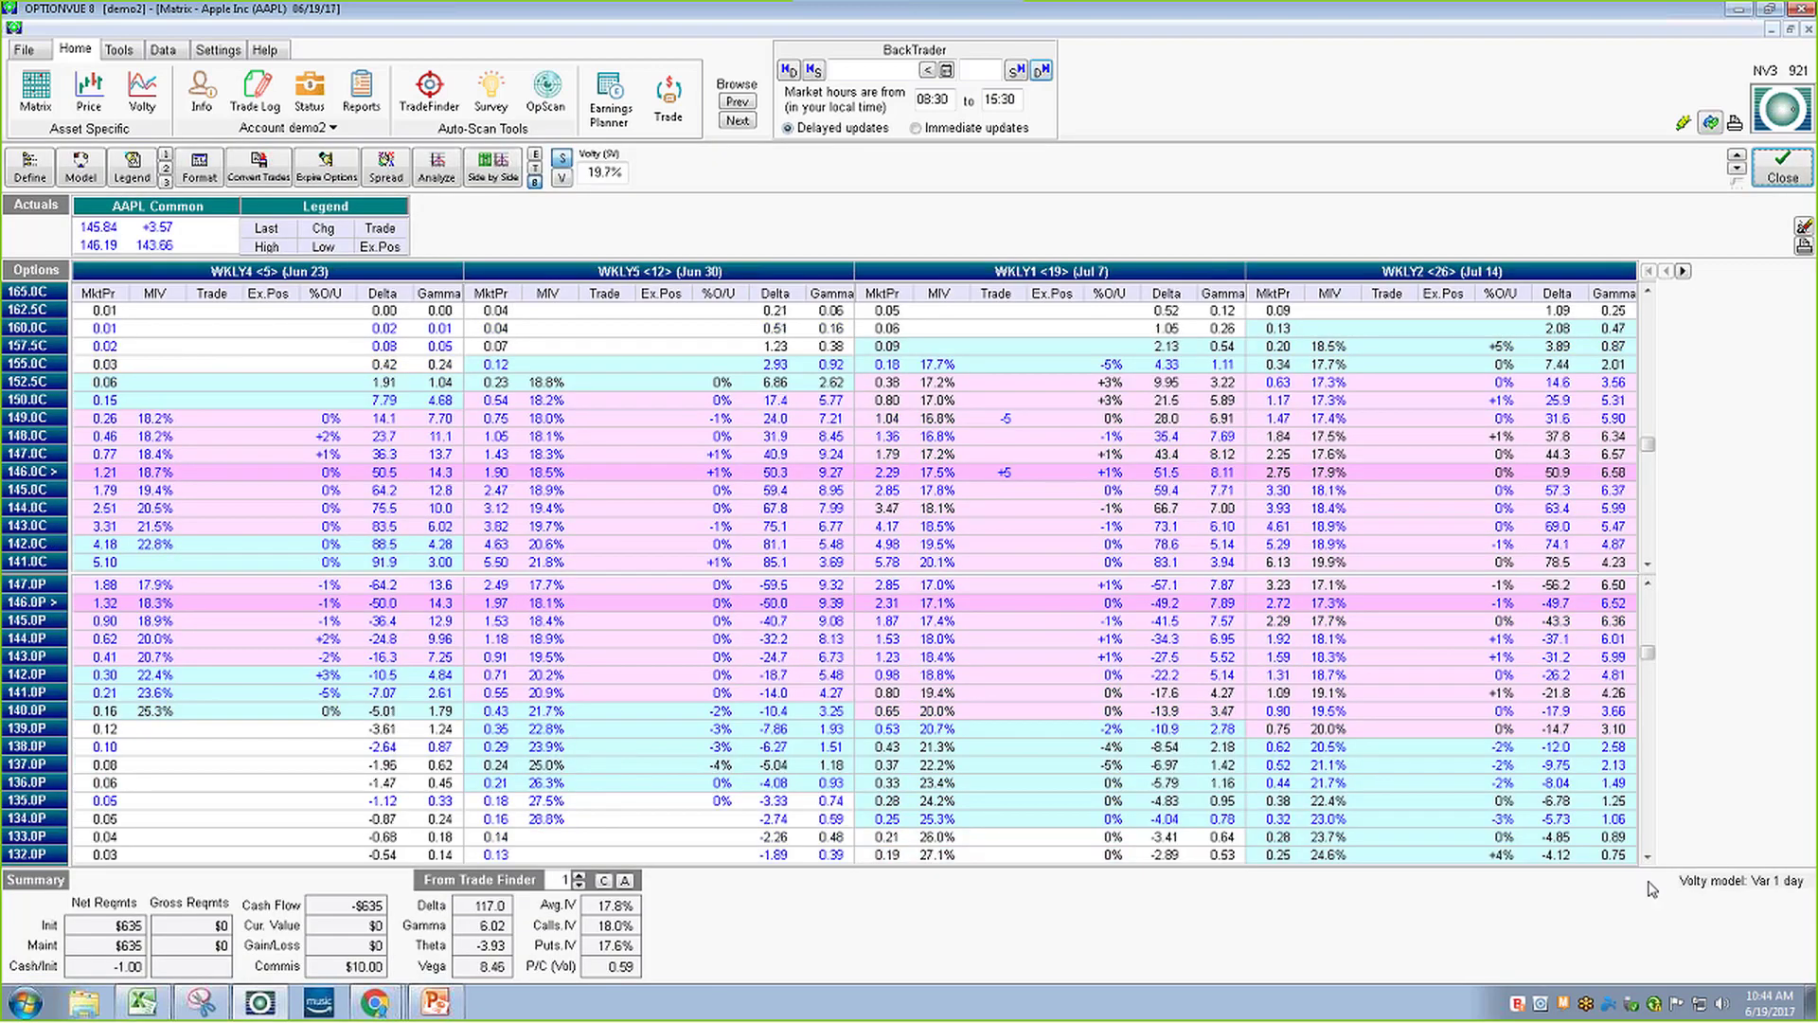
click(1732, 892)
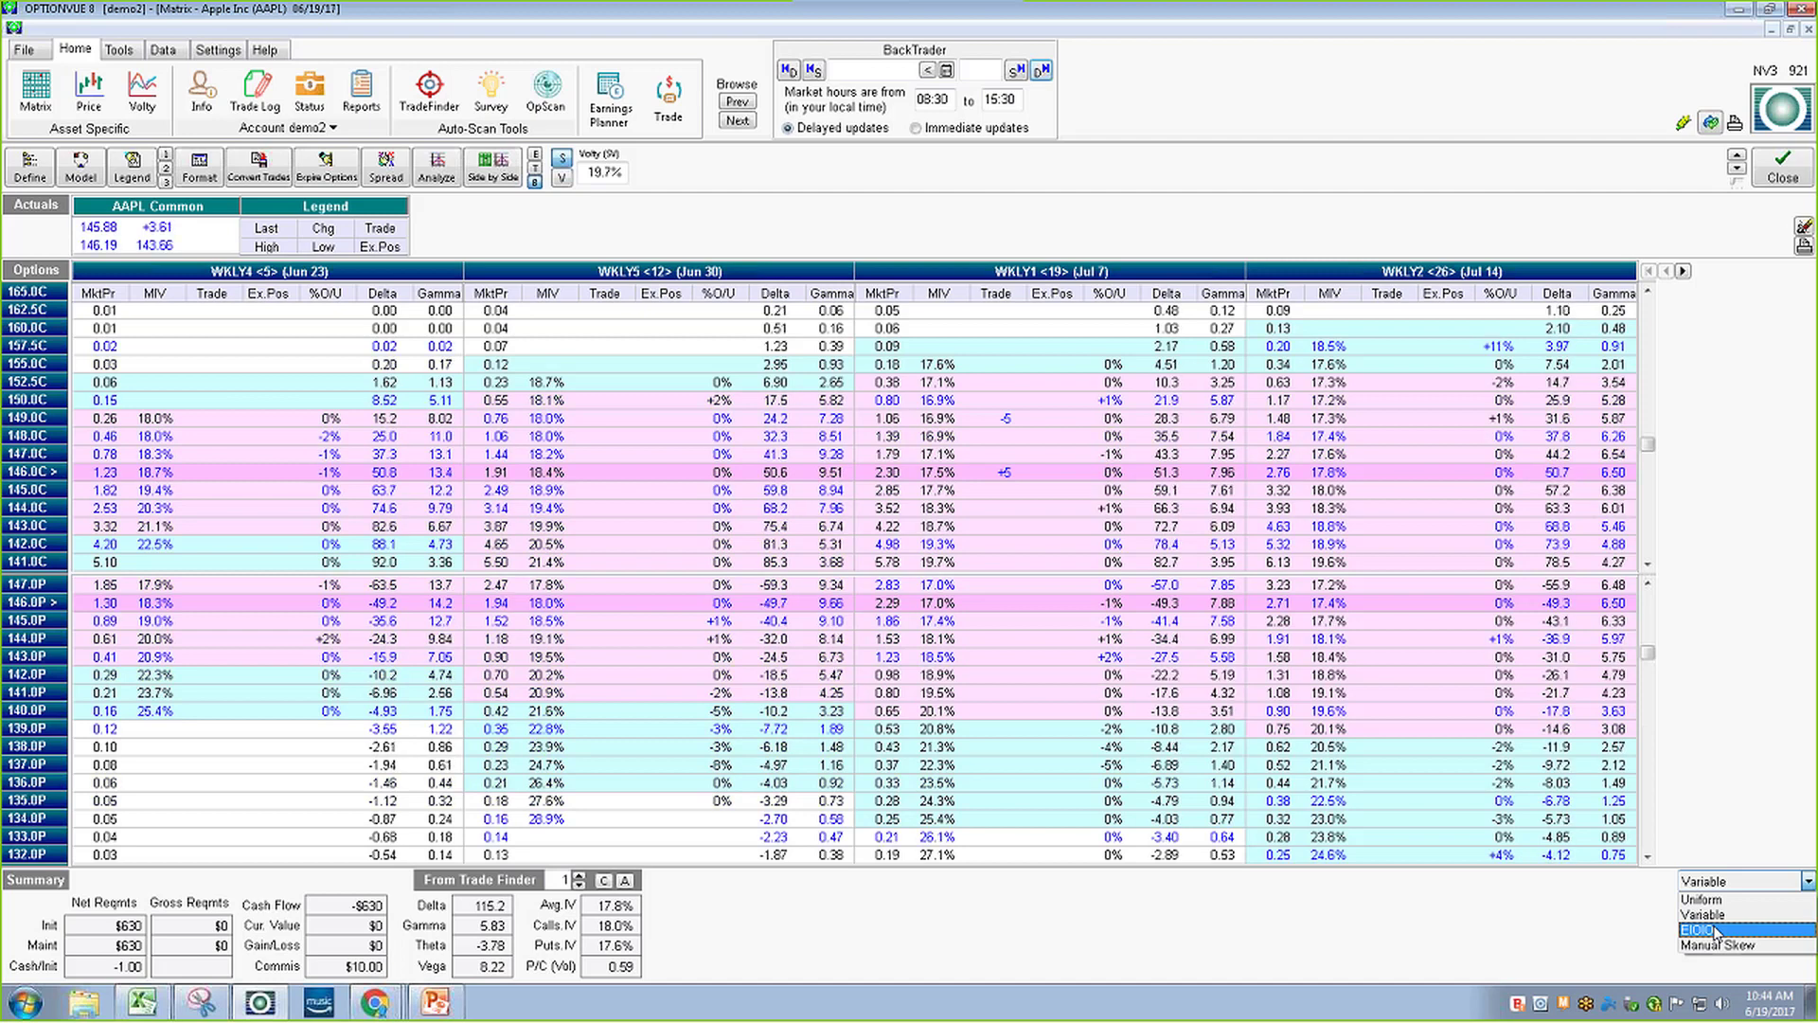
click(1141, 159)
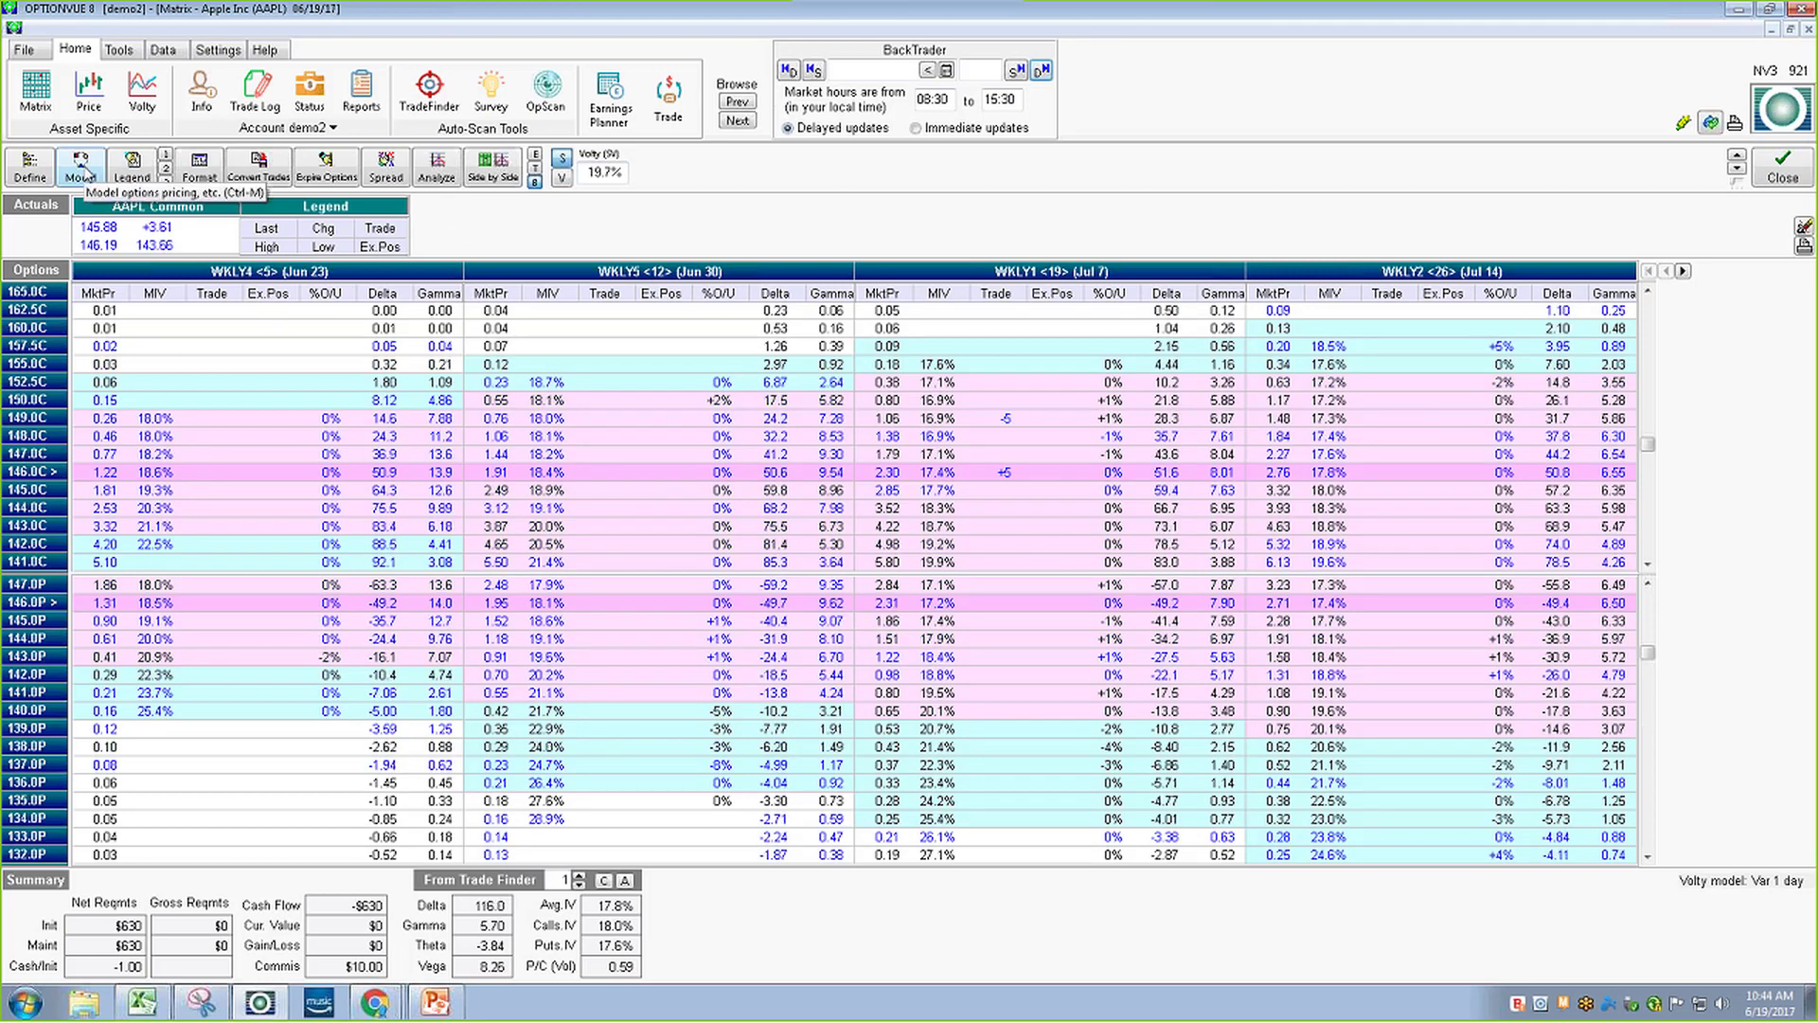
click(1758, 176)
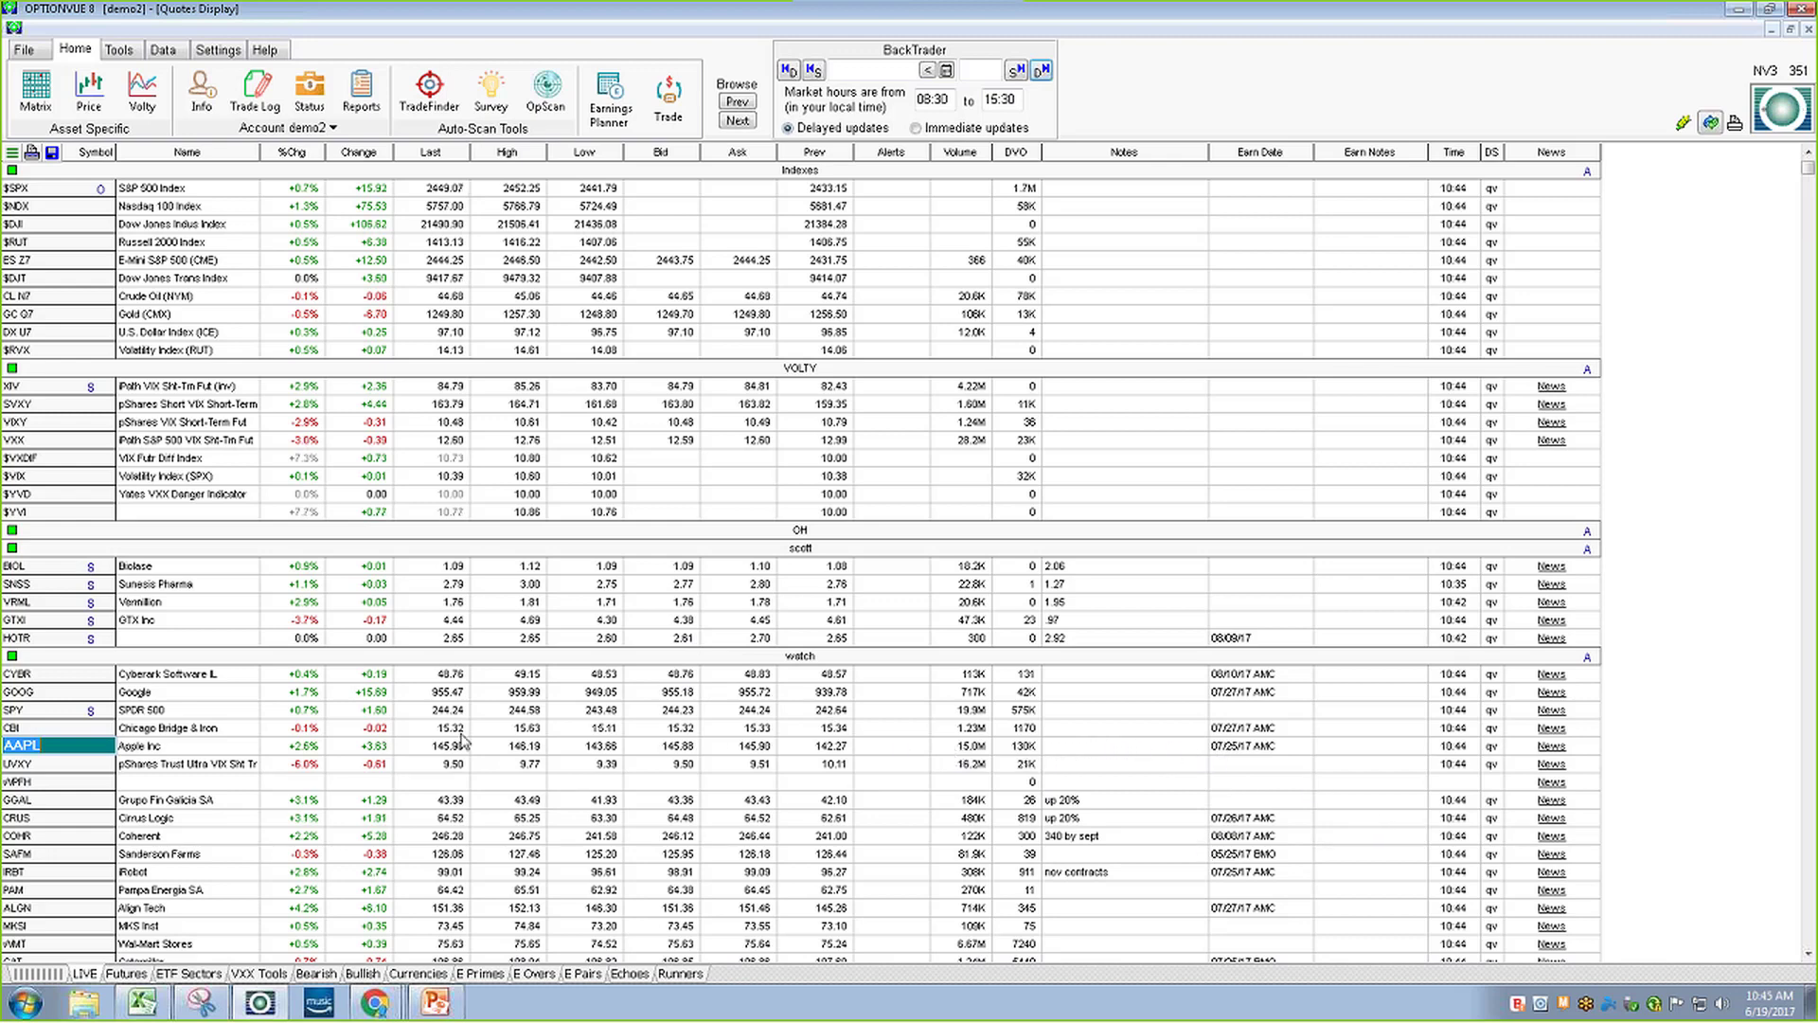
Reopen AAPL's matrix, clear its existing positions, check the Price chart, and open Model settings
double_click(75, 744)
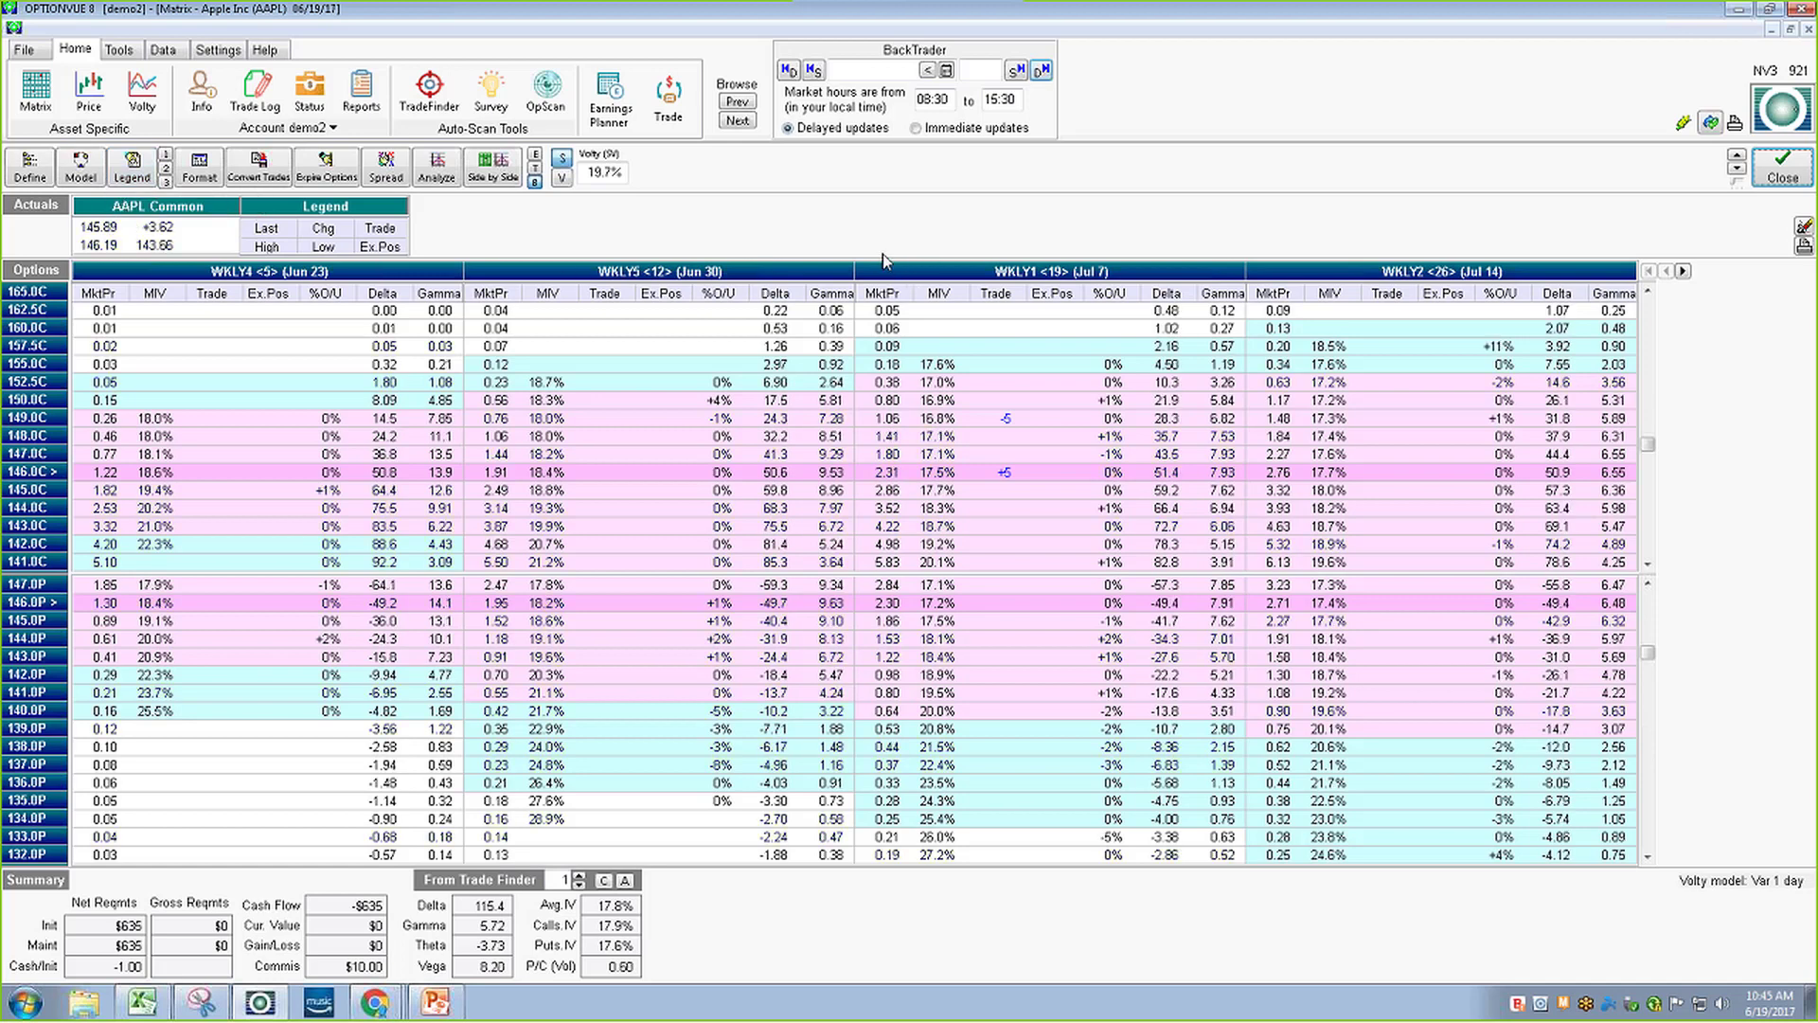
click(1803, 227)
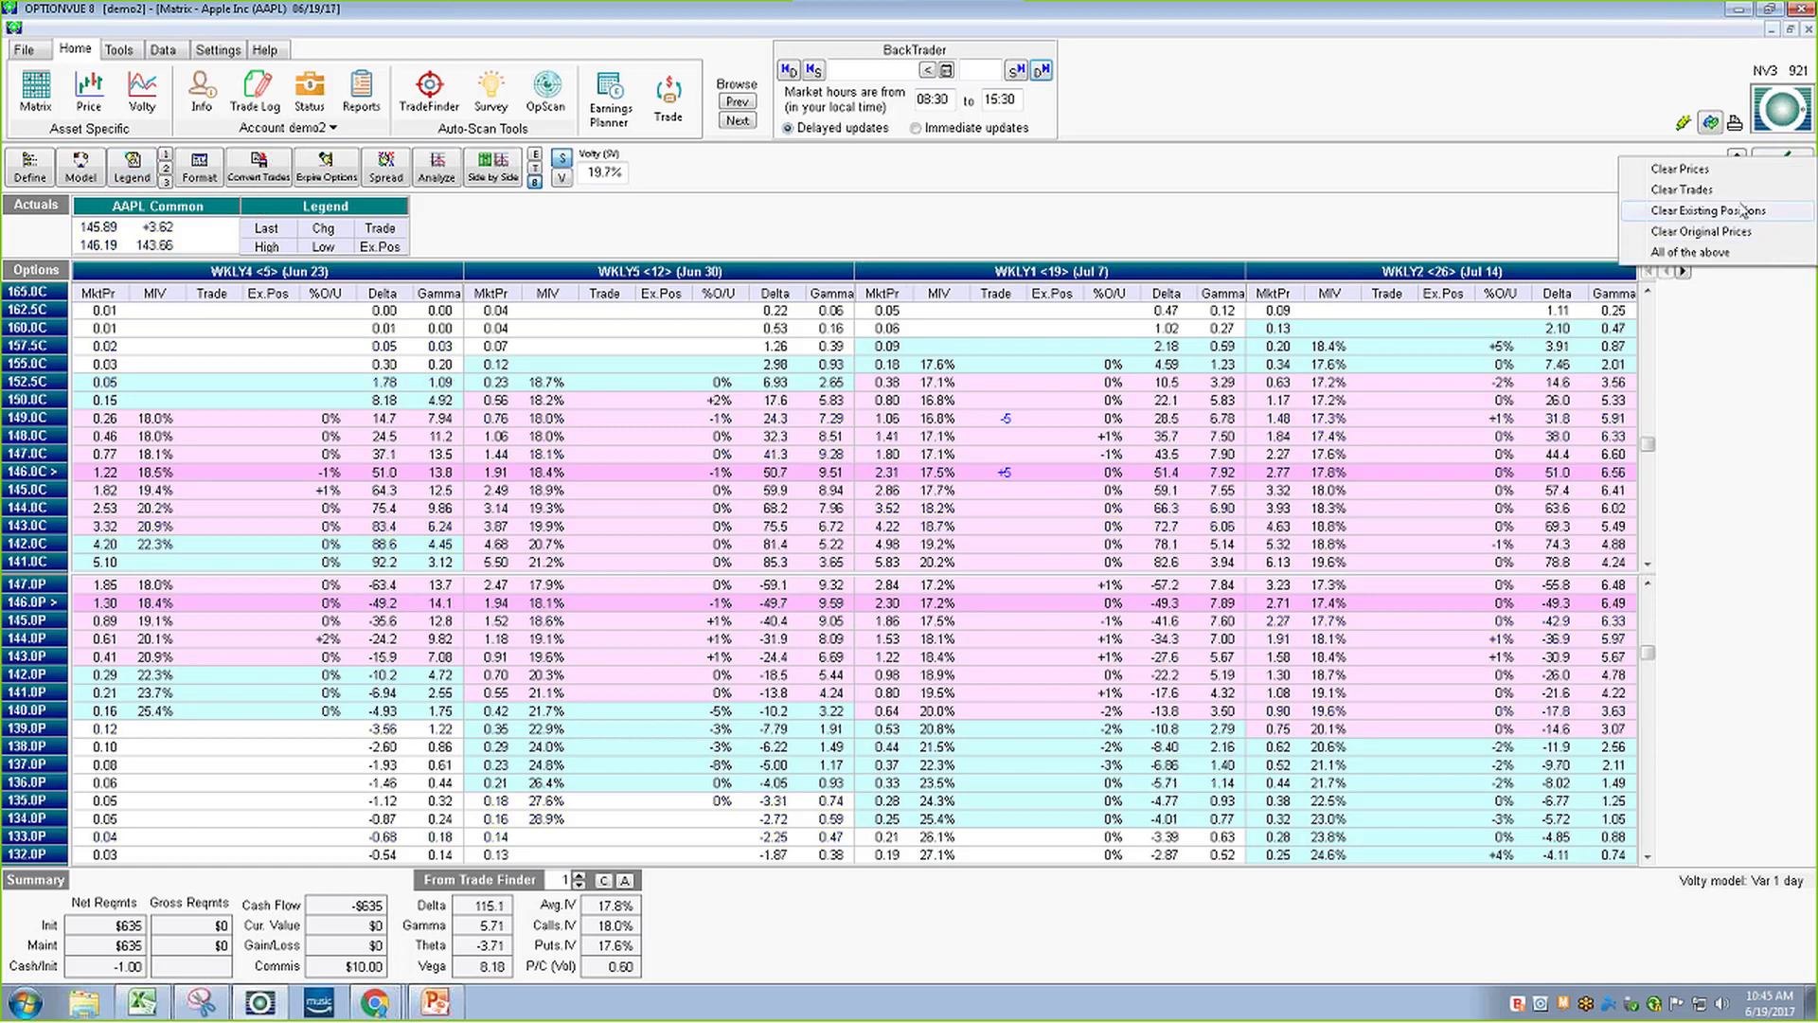
click(1710, 192)
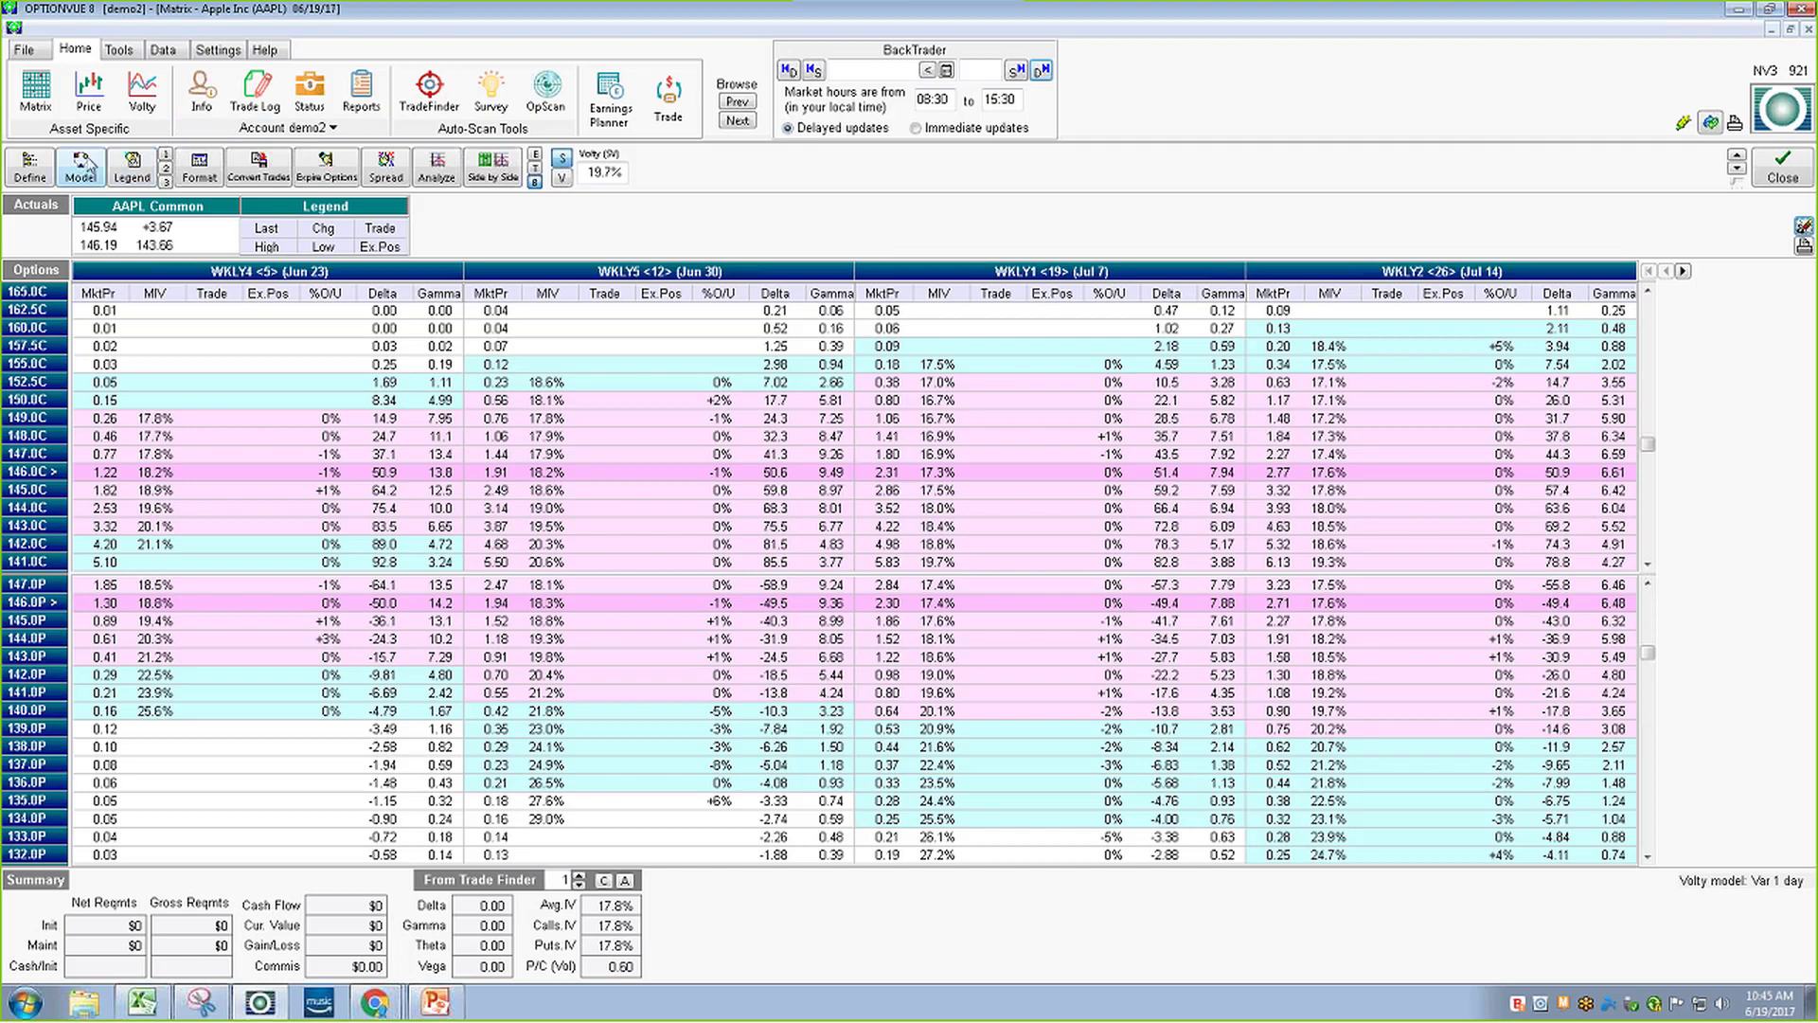
click(90, 91)
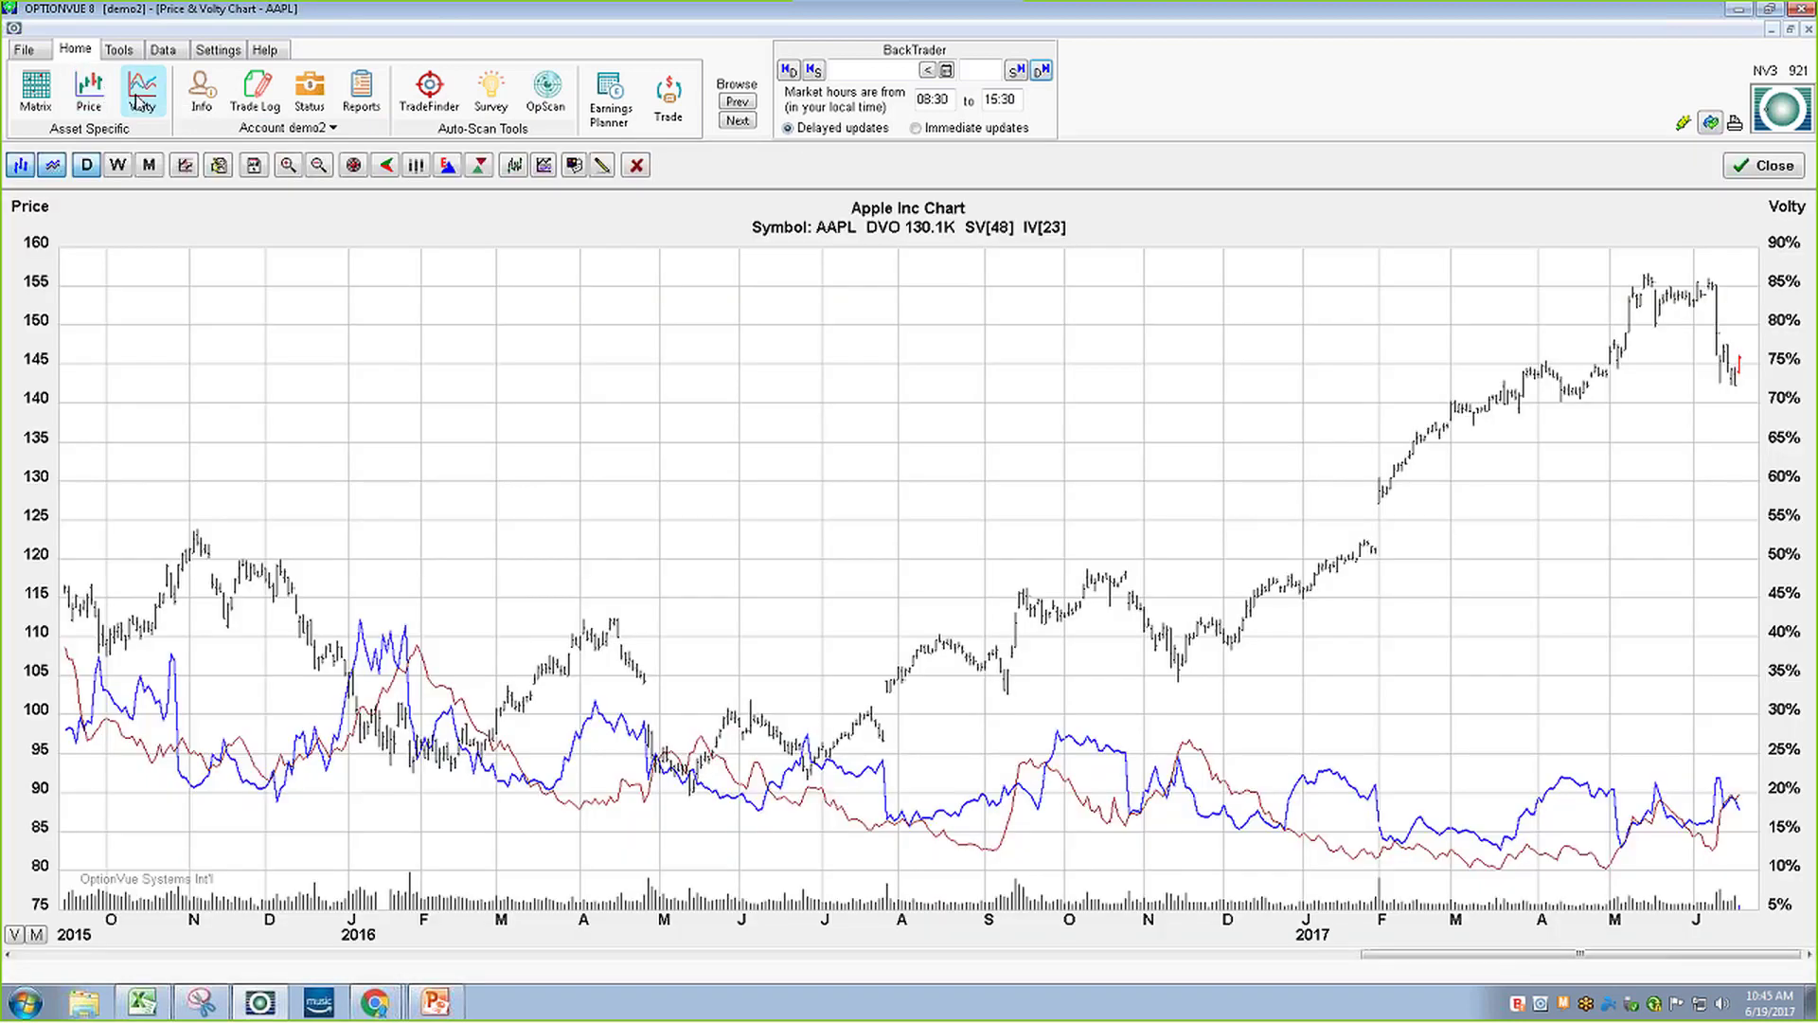
click(1743, 169)
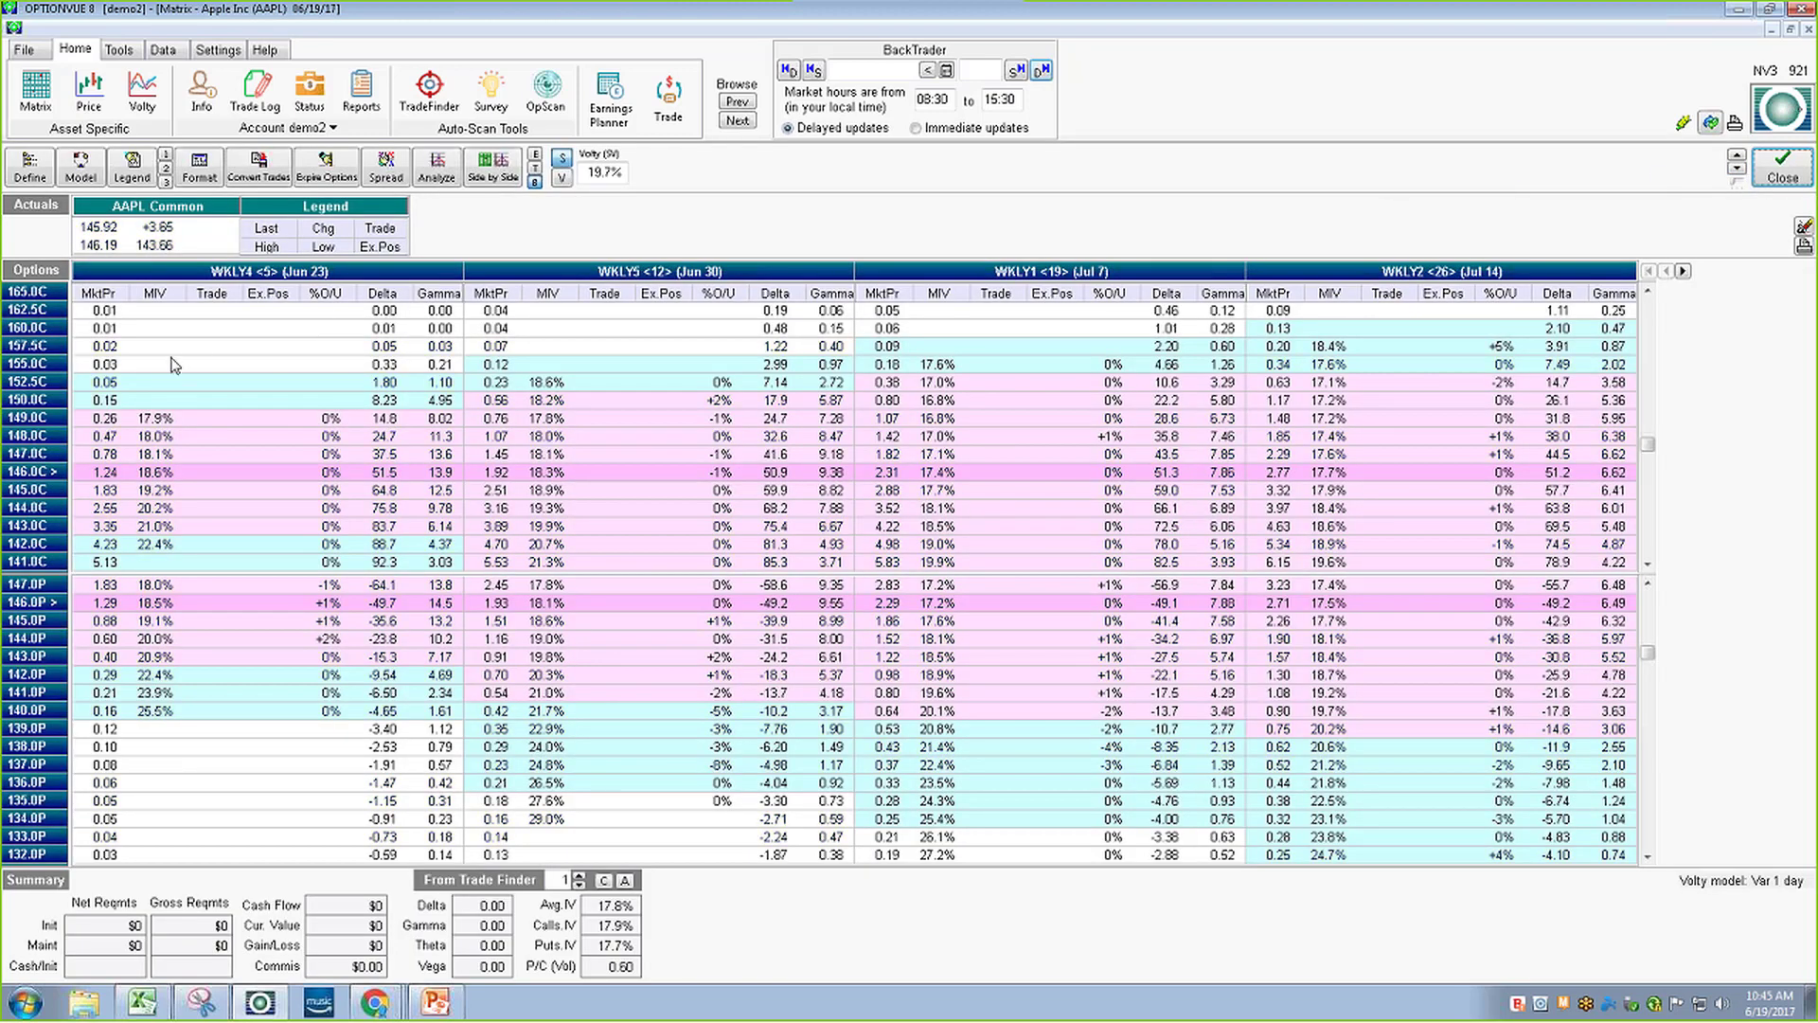
click(83, 168)
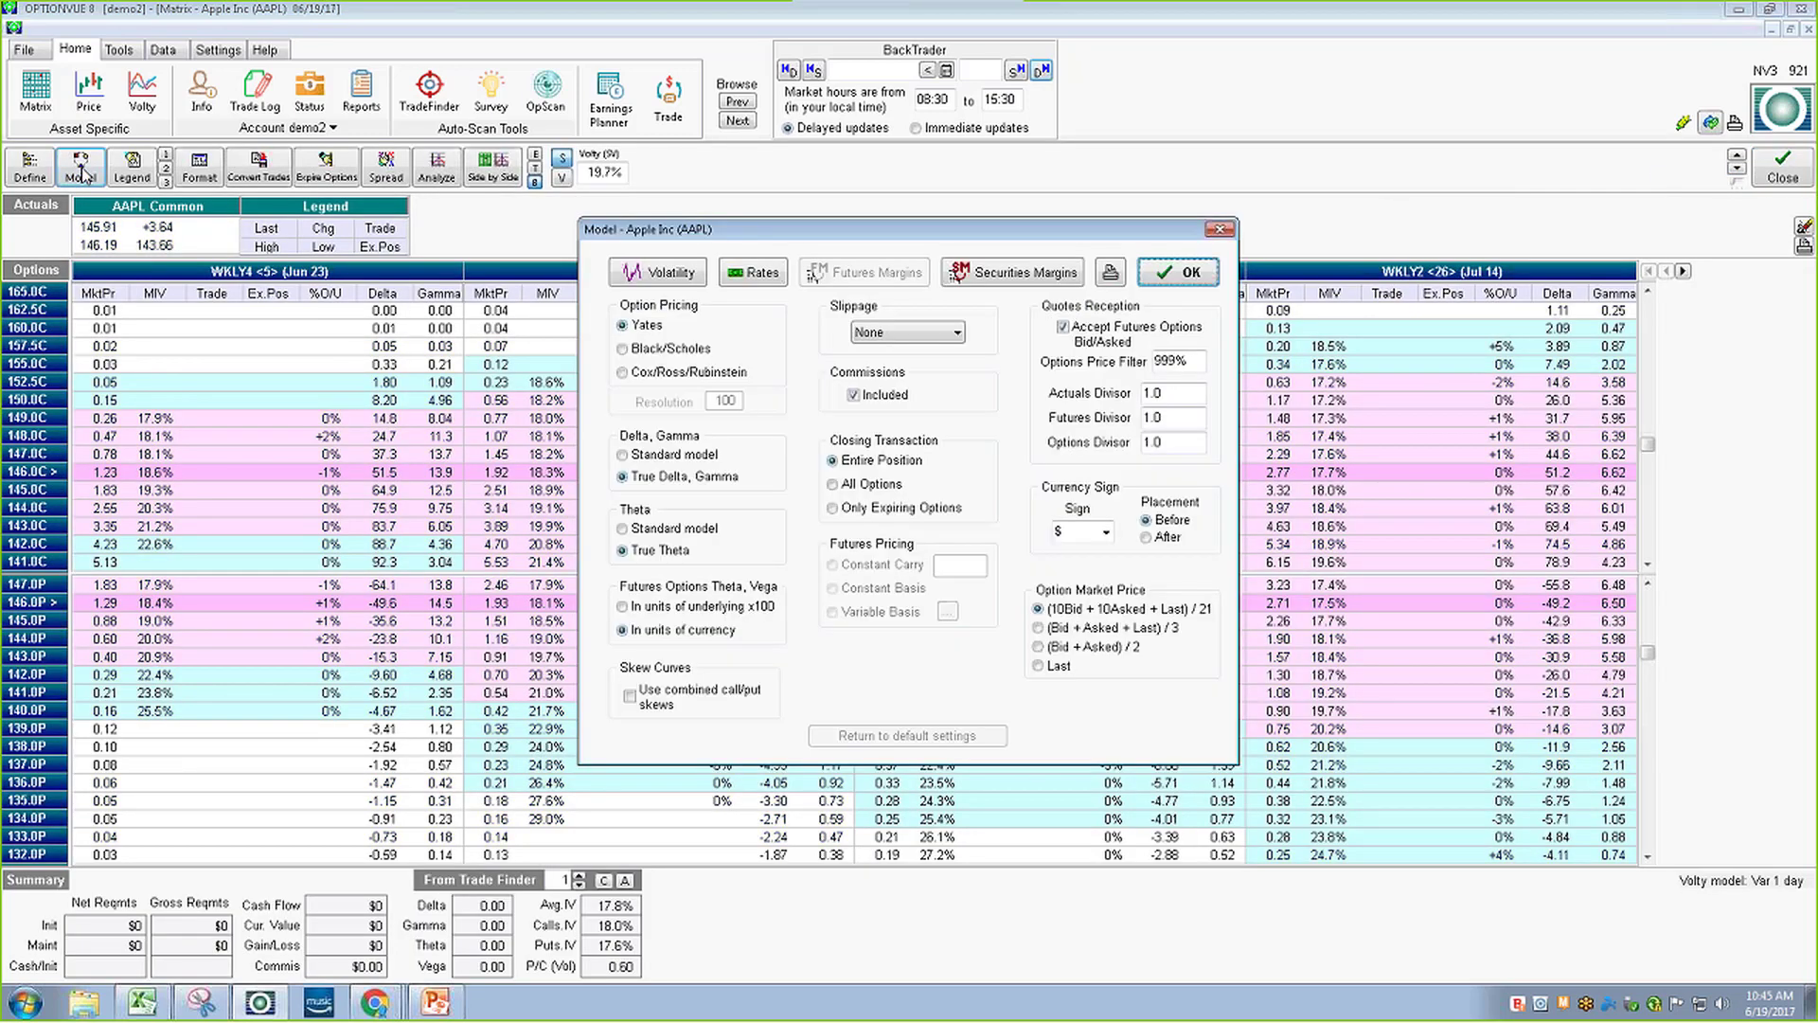
Zero and flatten AAPL's expected volatility changes, then accept the Volatility and Model dialogs
click(668, 278)
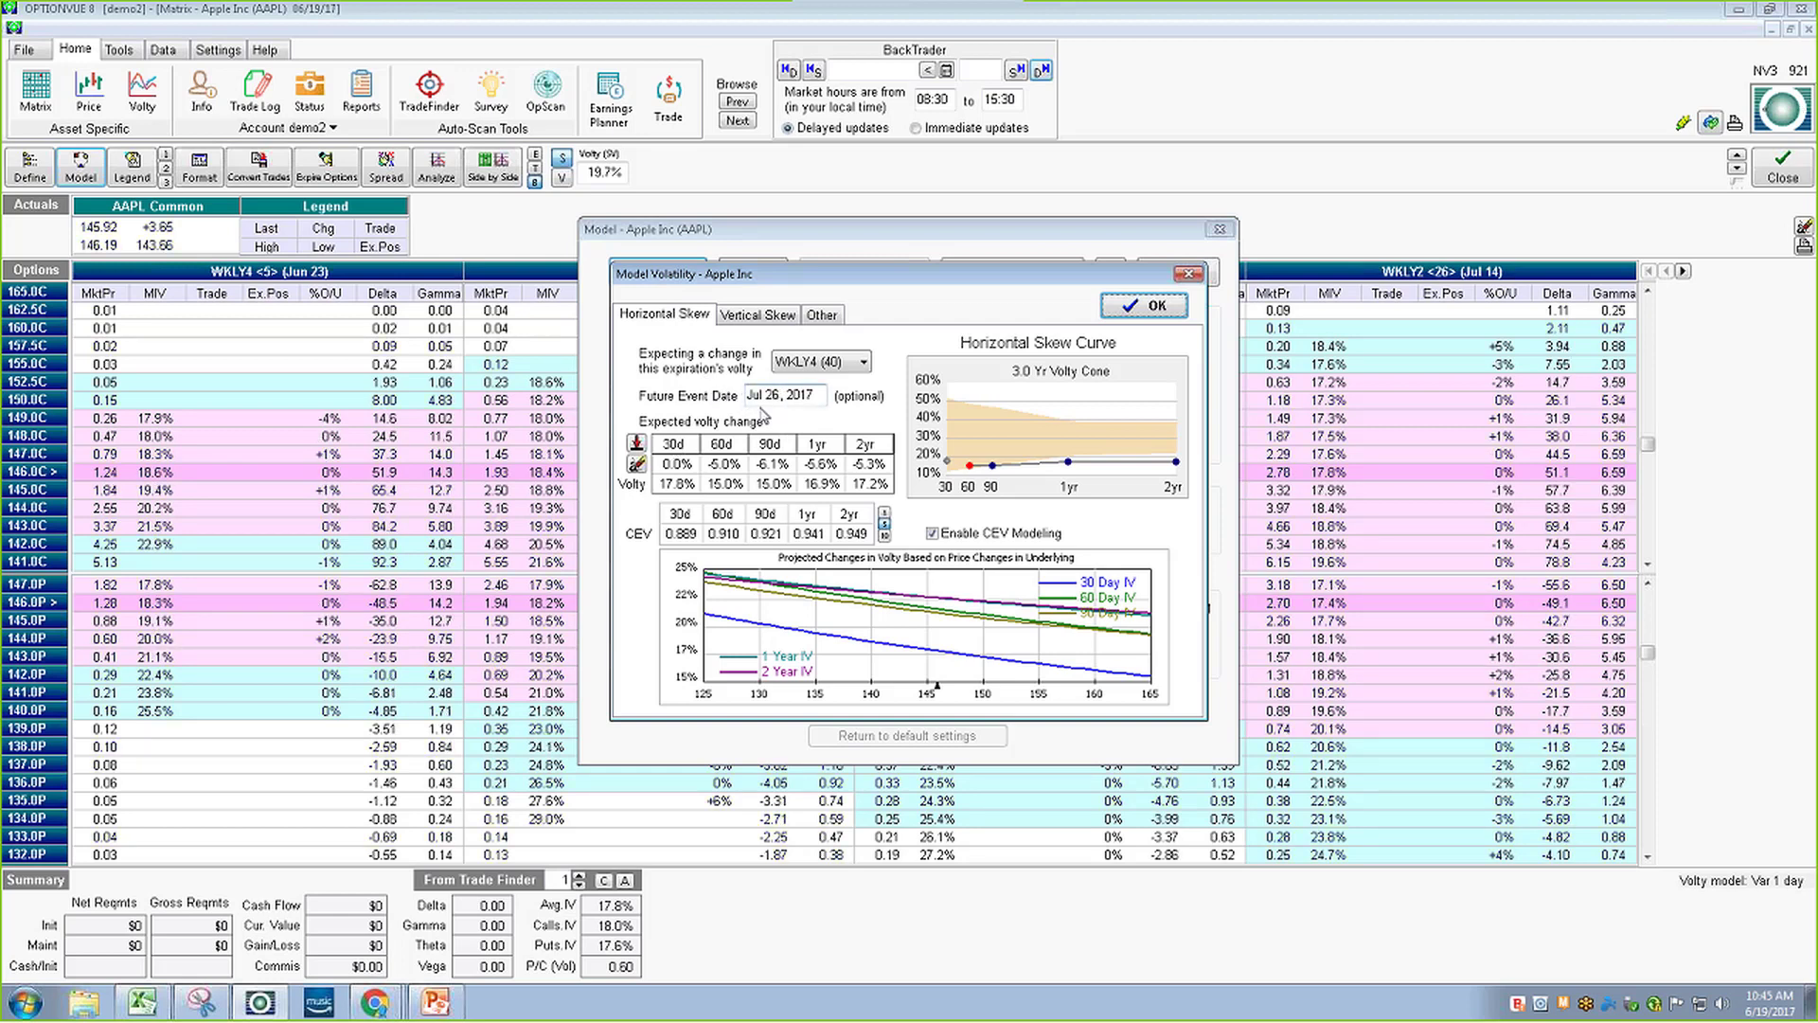
click(637, 464)
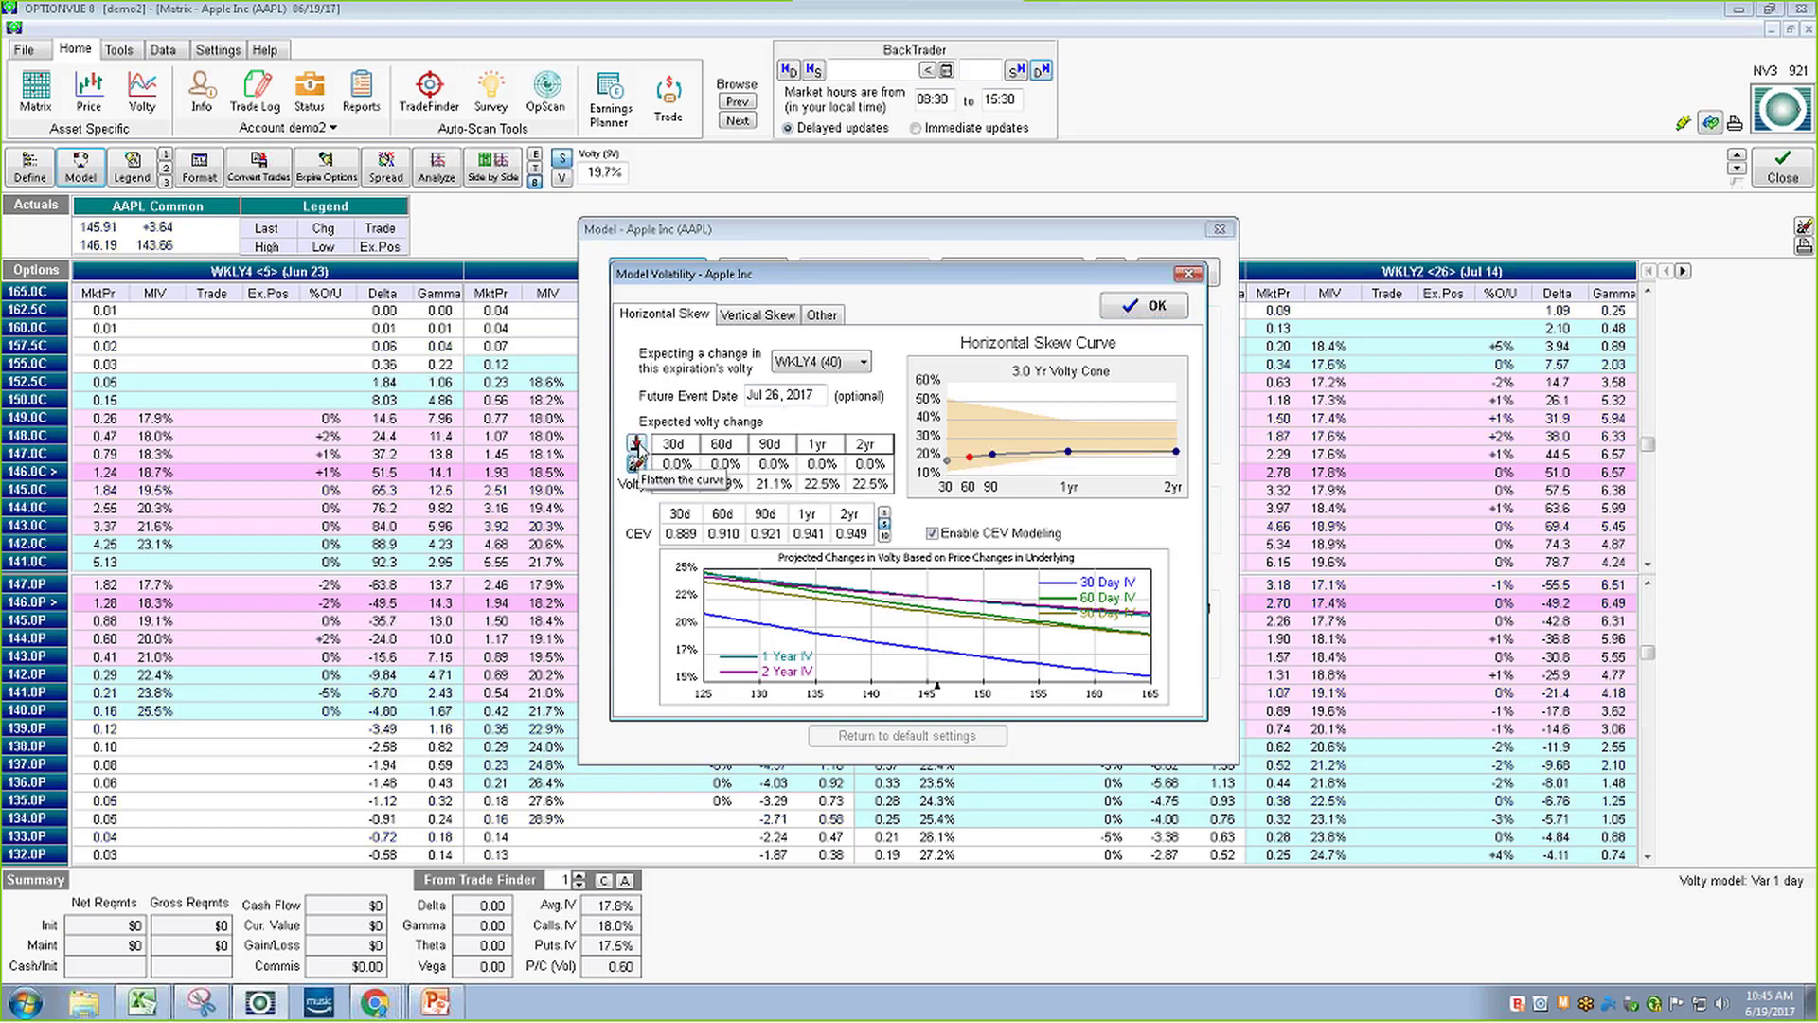
click(636, 443)
click(1156, 313)
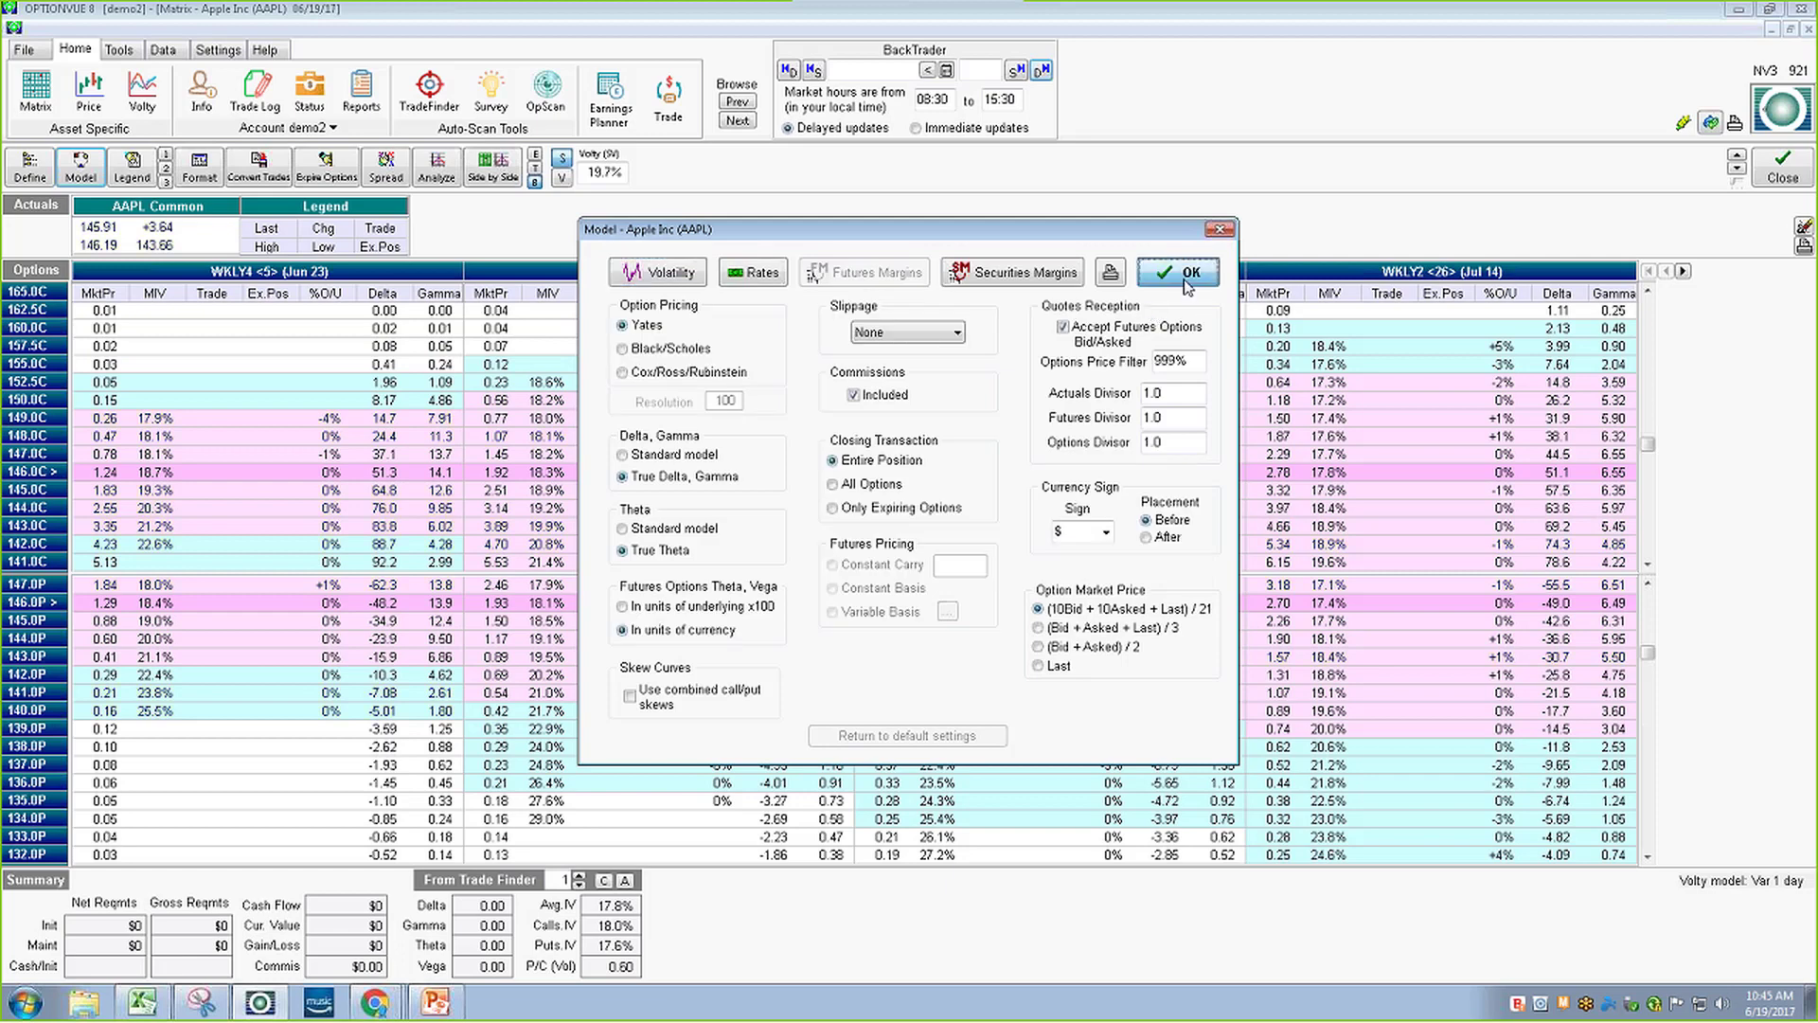
click(1184, 274)
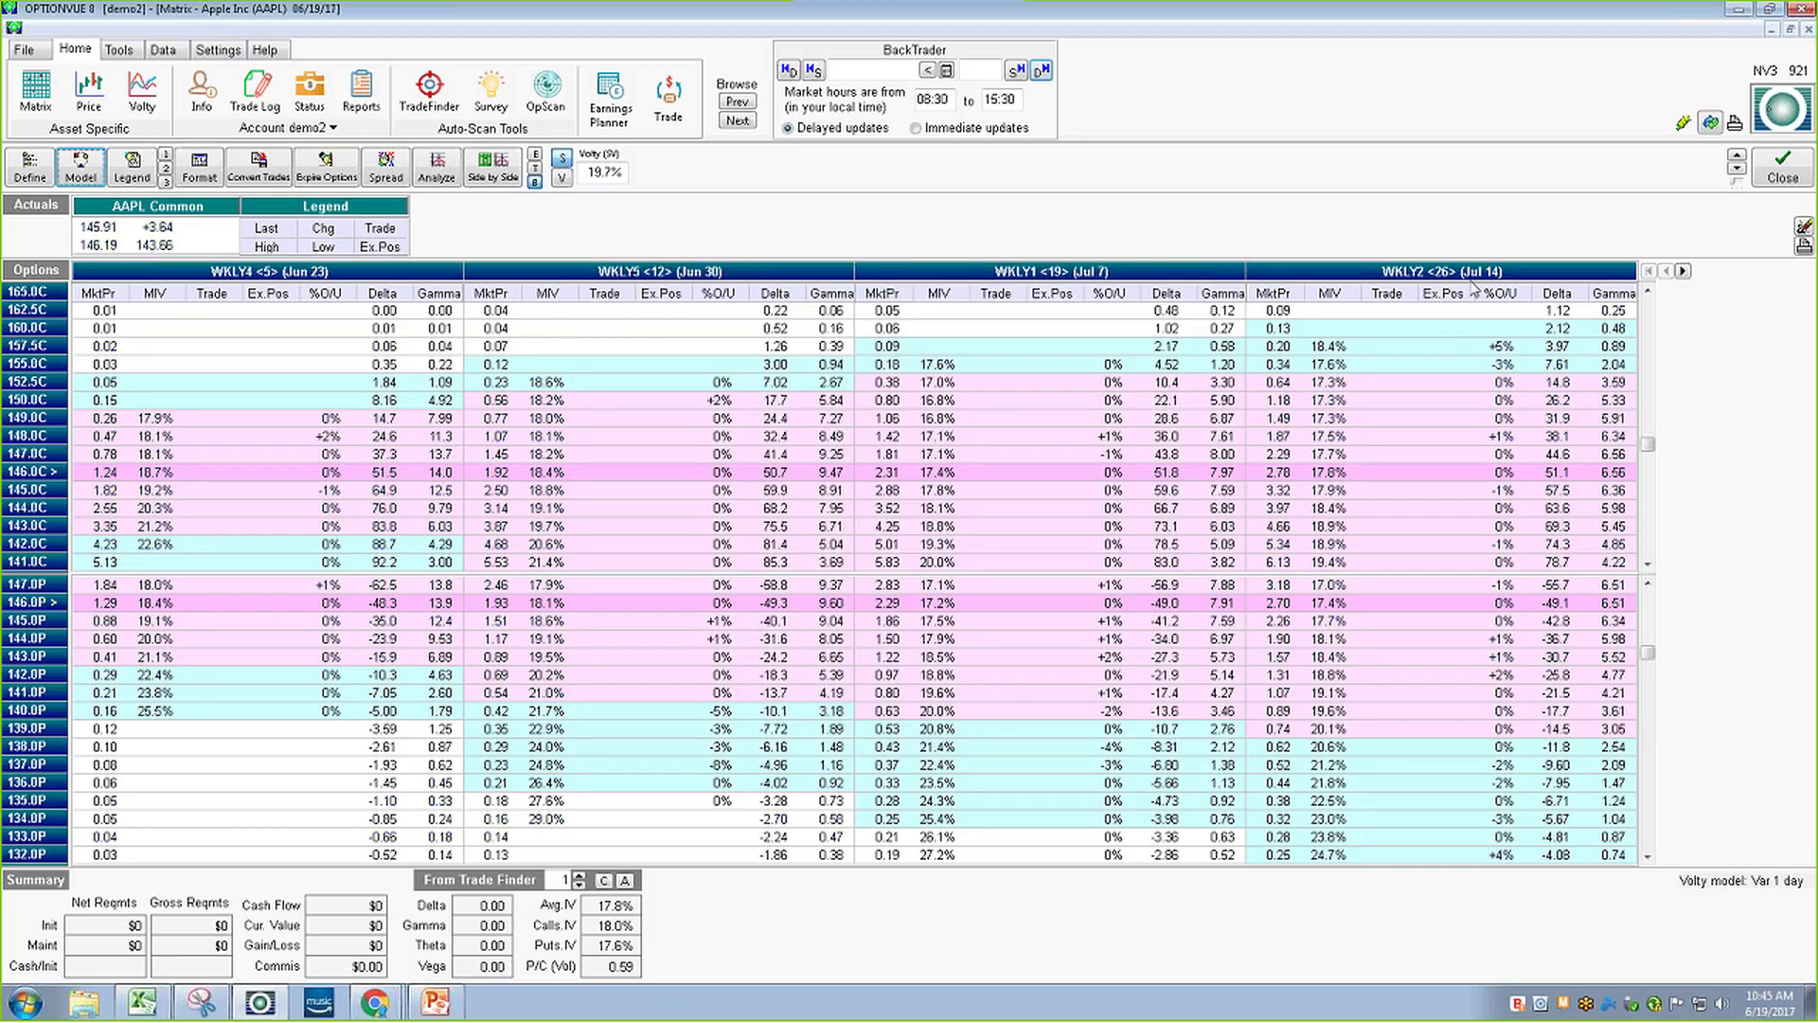
Step AAPL's matrix out through SEP, then back to WKLY1, WKLY2, JUL and WKLY4
click(1682, 272)
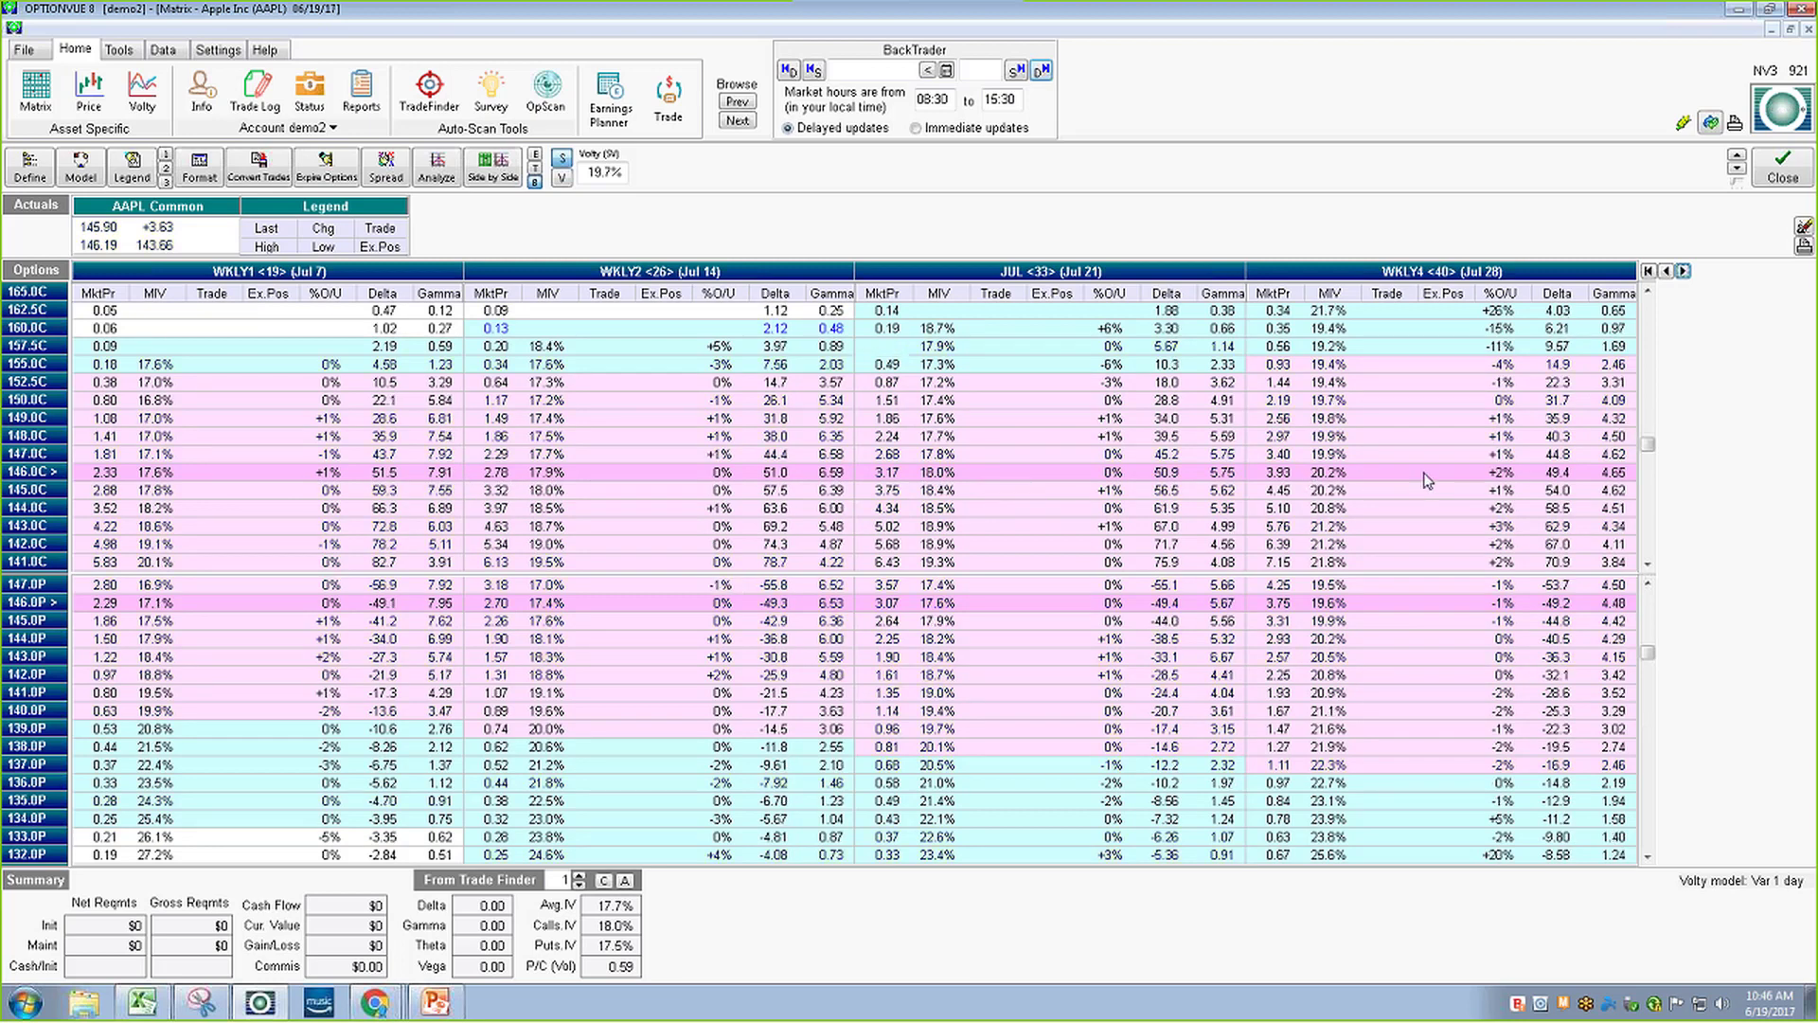
click(1683, 272)
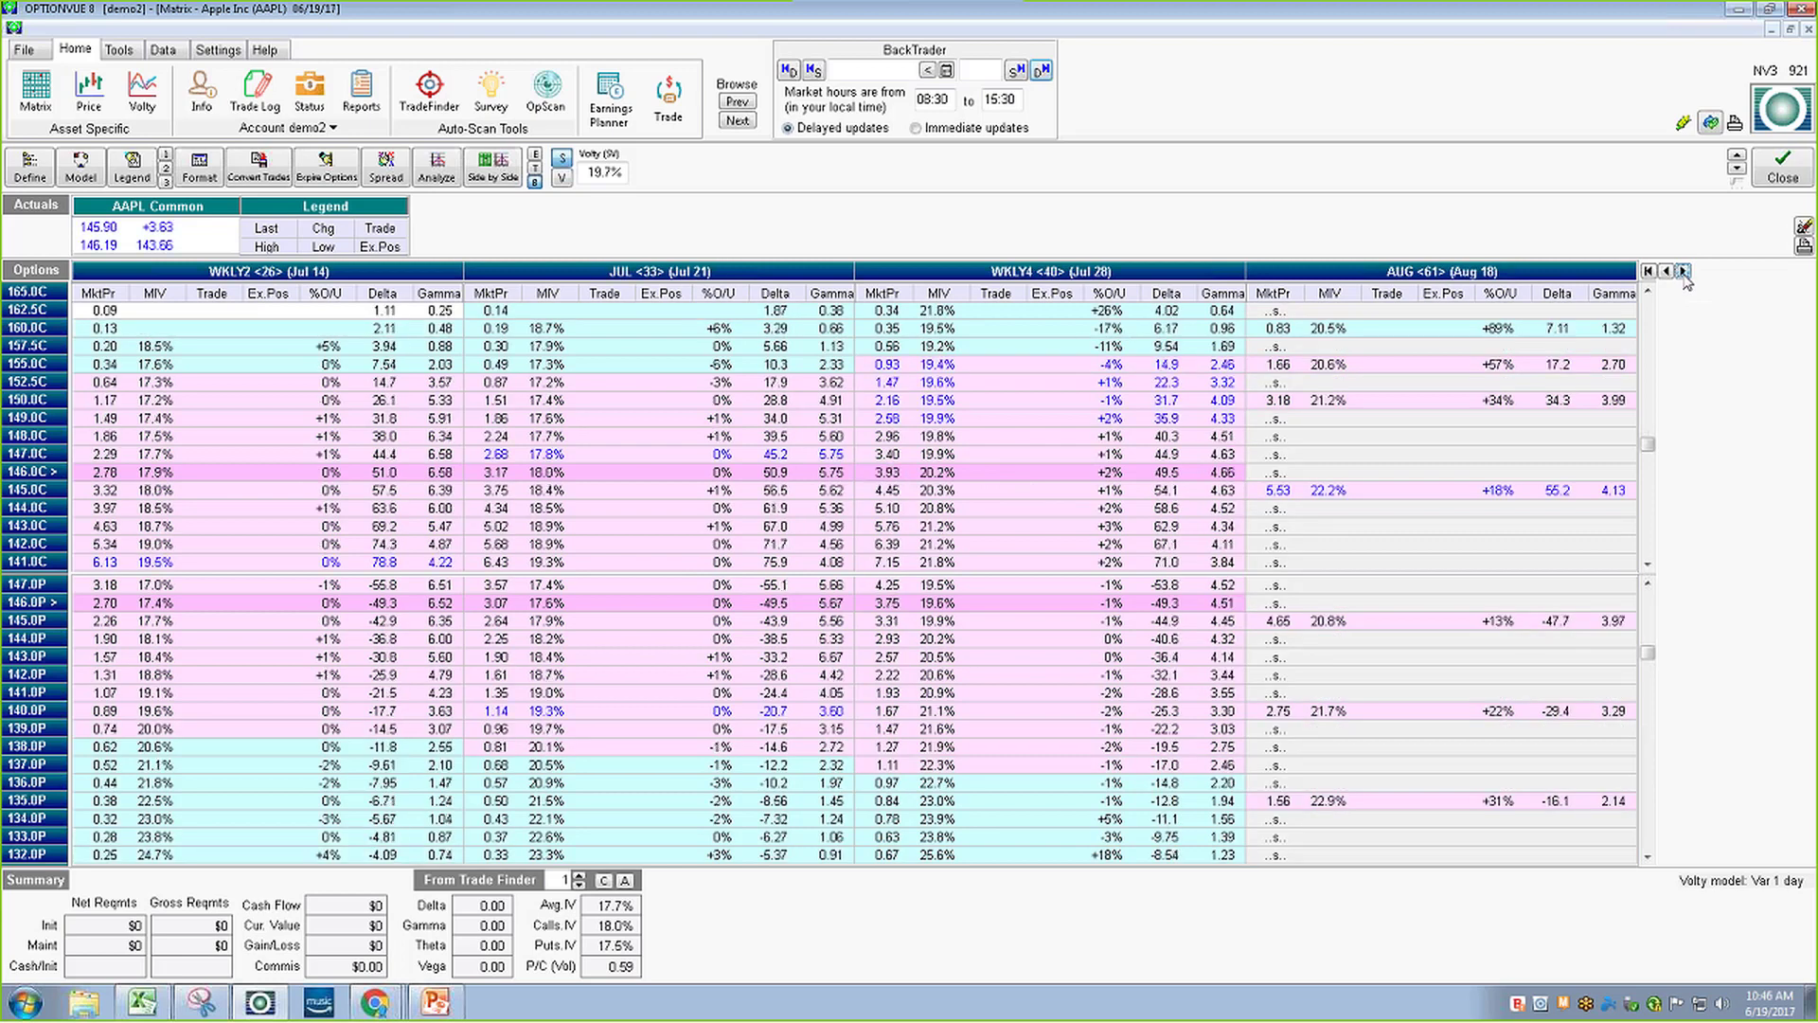
click(1683, 272)
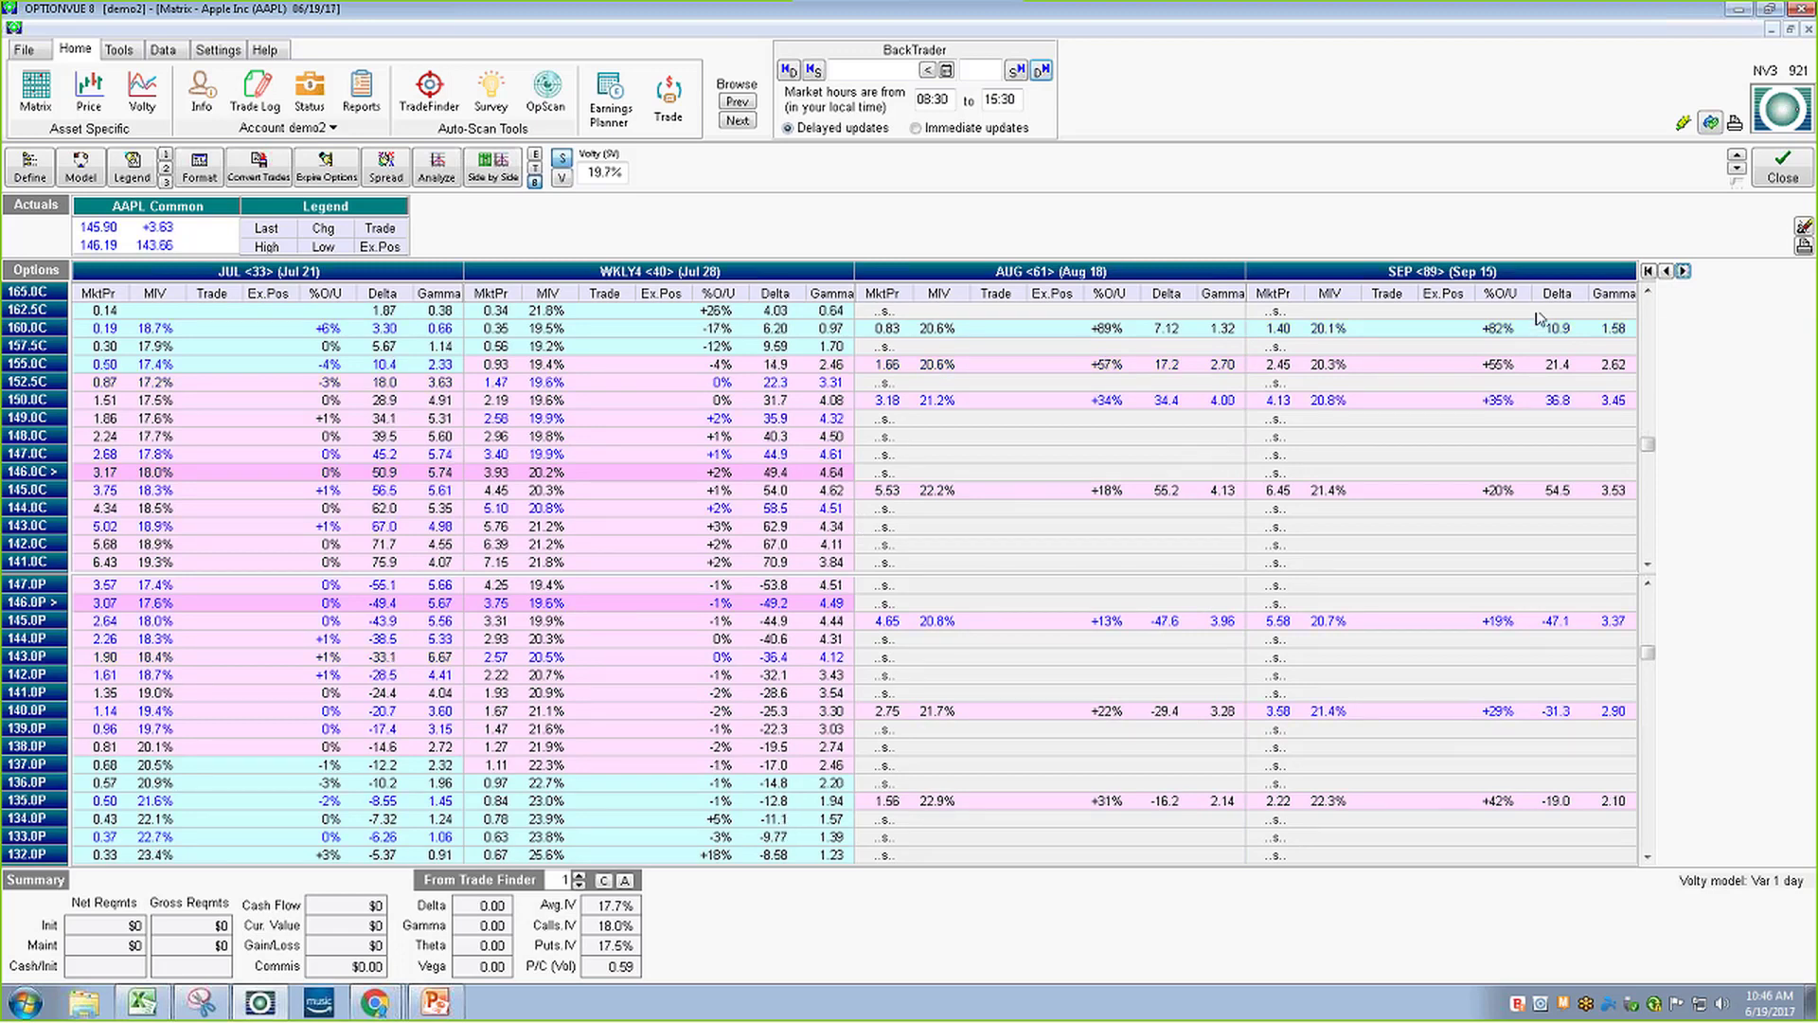
click(1665, 272)
click(1663, 273)
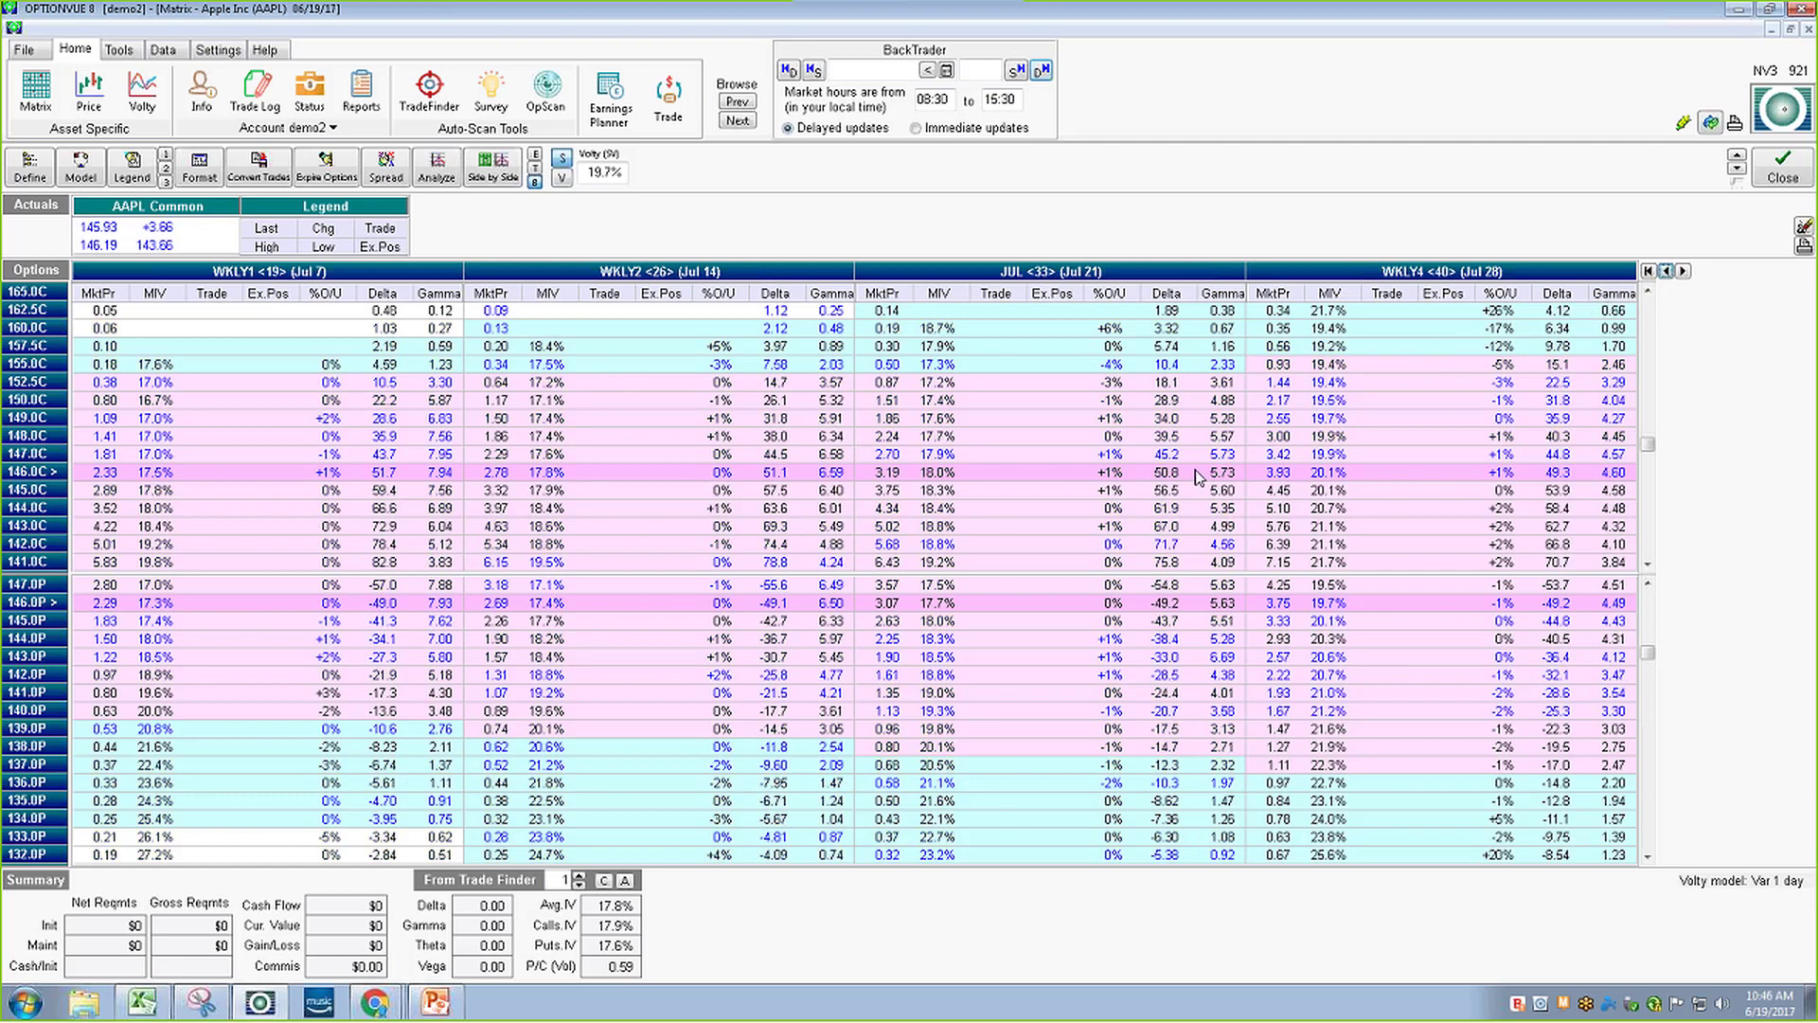
click(97, 166)
click(673, 284)
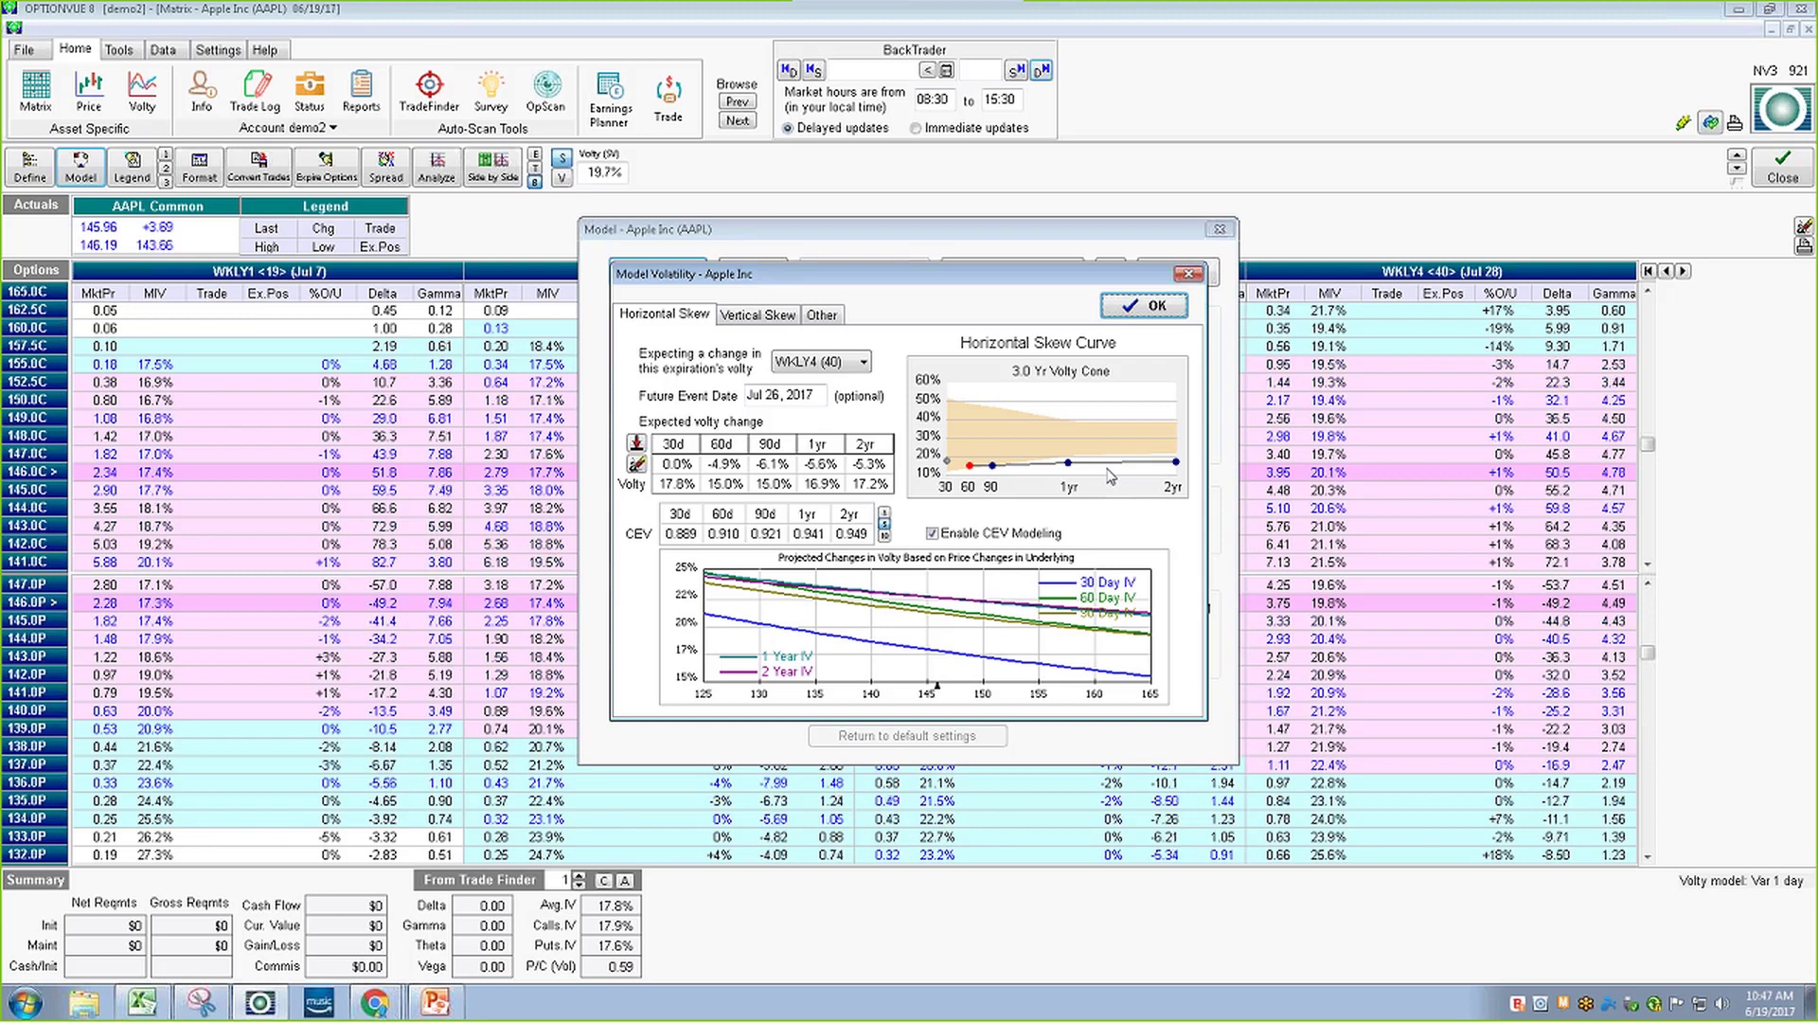
click(1142, 306)
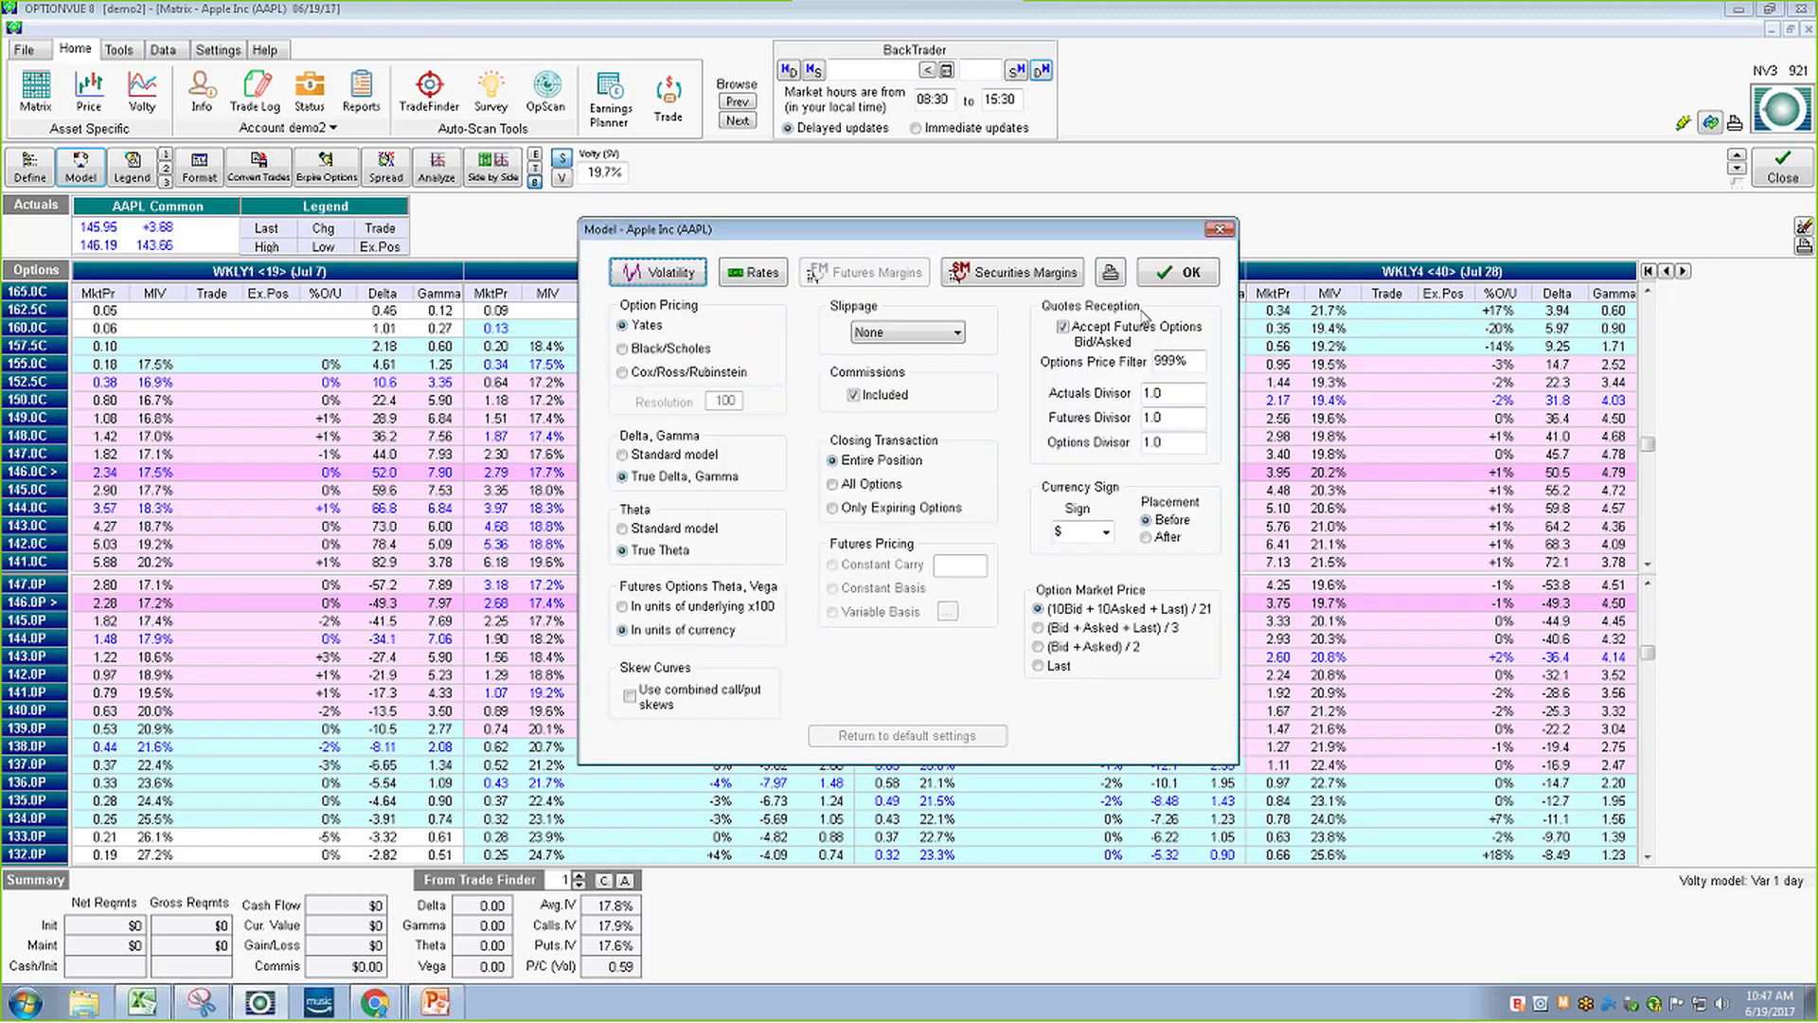
click(1162, 277)
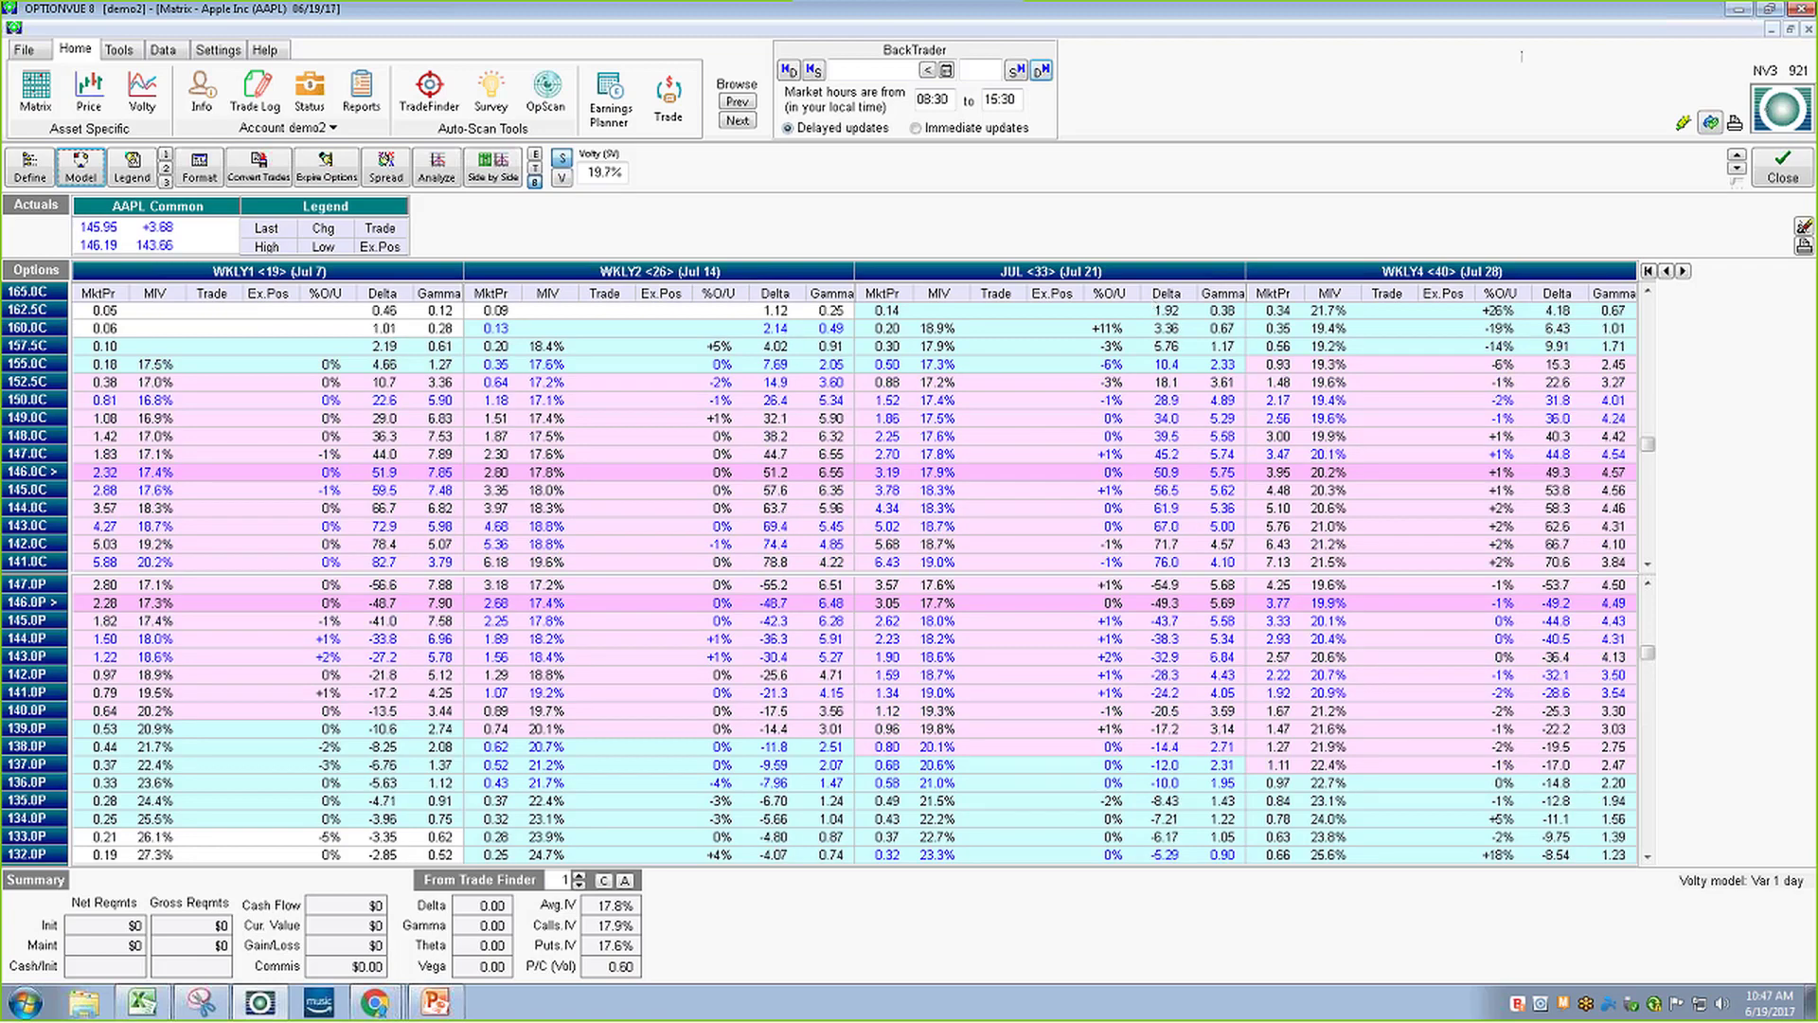
click(1784, 180)
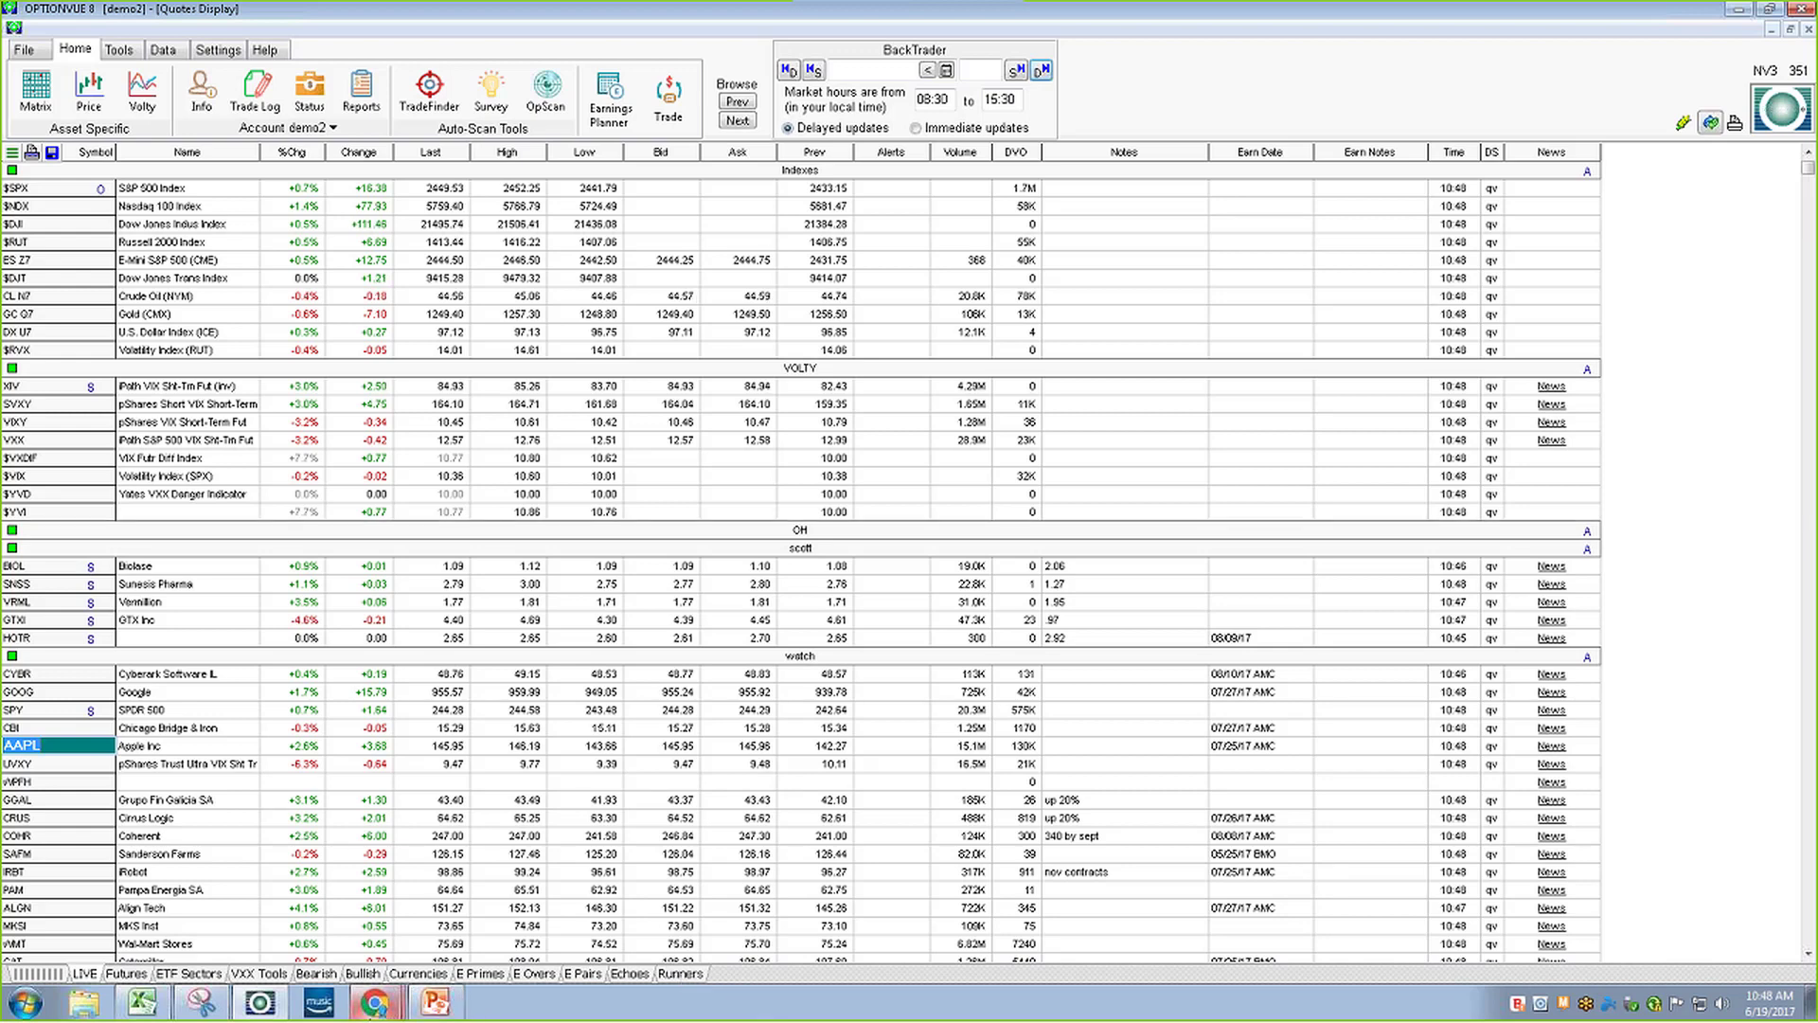
Close the AAPL matrix to show the Quotes Display with the Indexes, VOLTY, scott and watch groups
mouse_move(375, 1001)
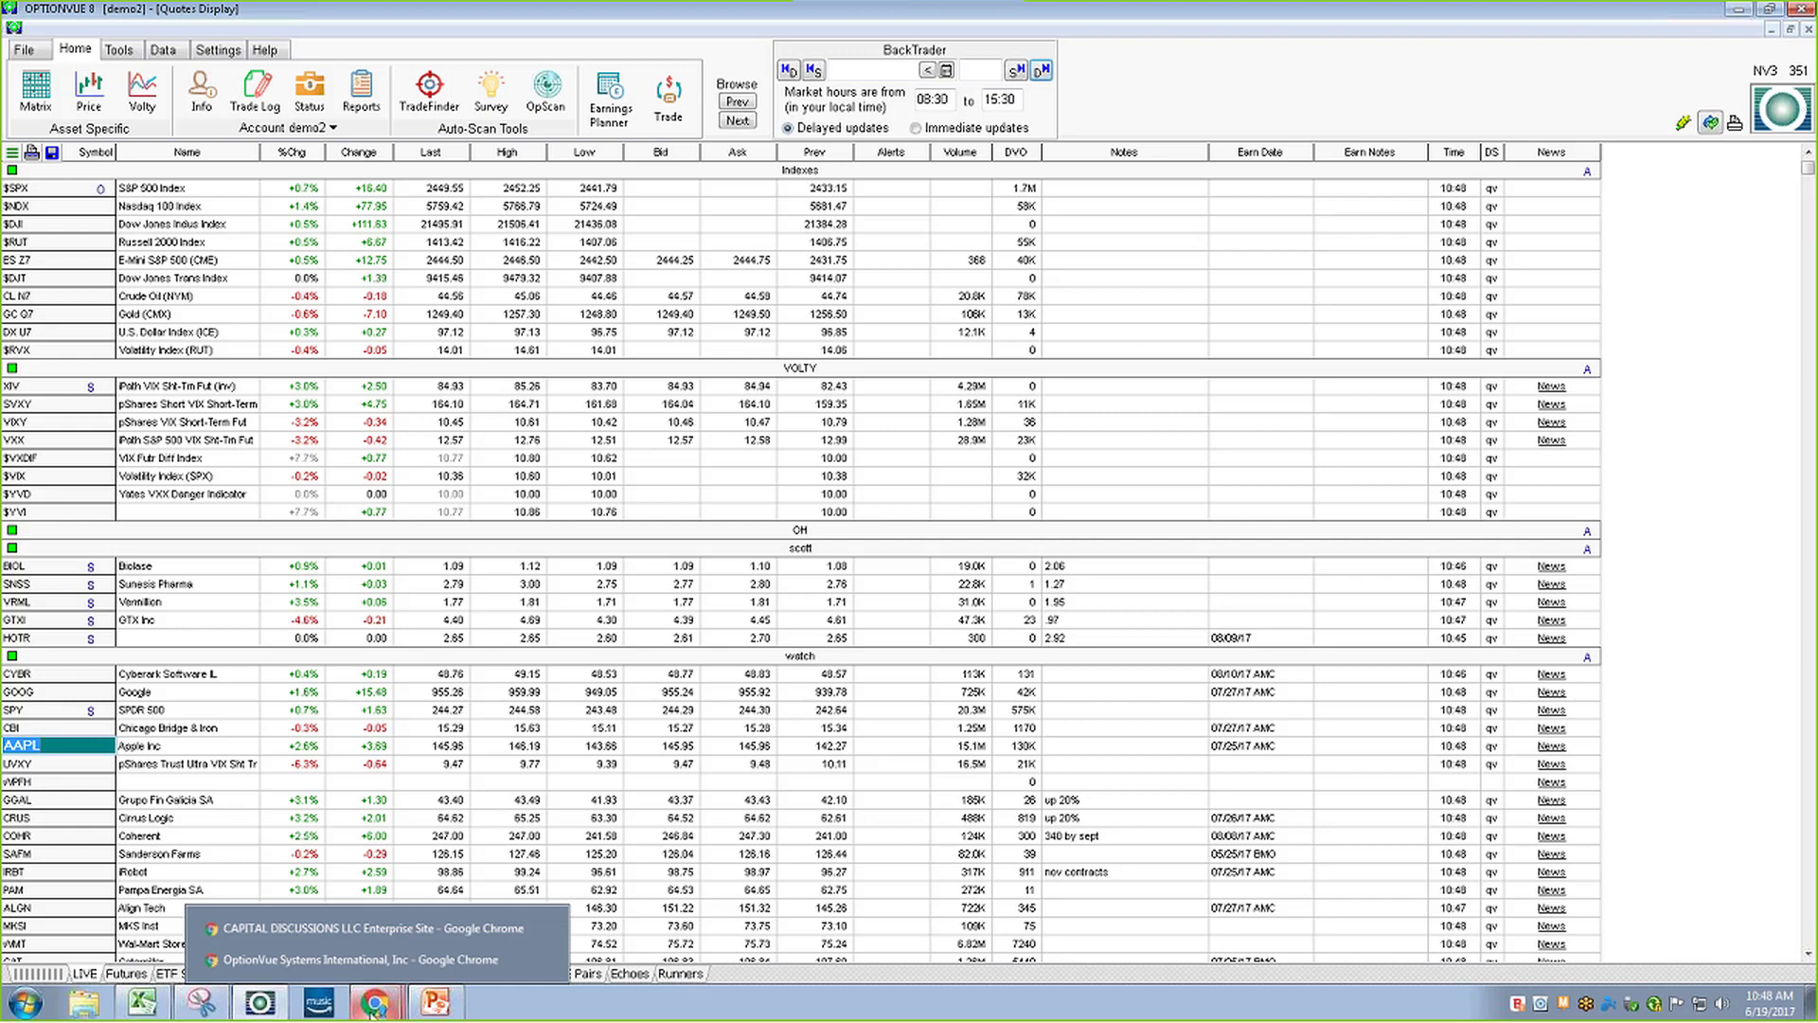
Switch to the OptionVue site in Chrome and go to Trading Tools, listing OpScan and Market Maker add-ons
click(404, 960)
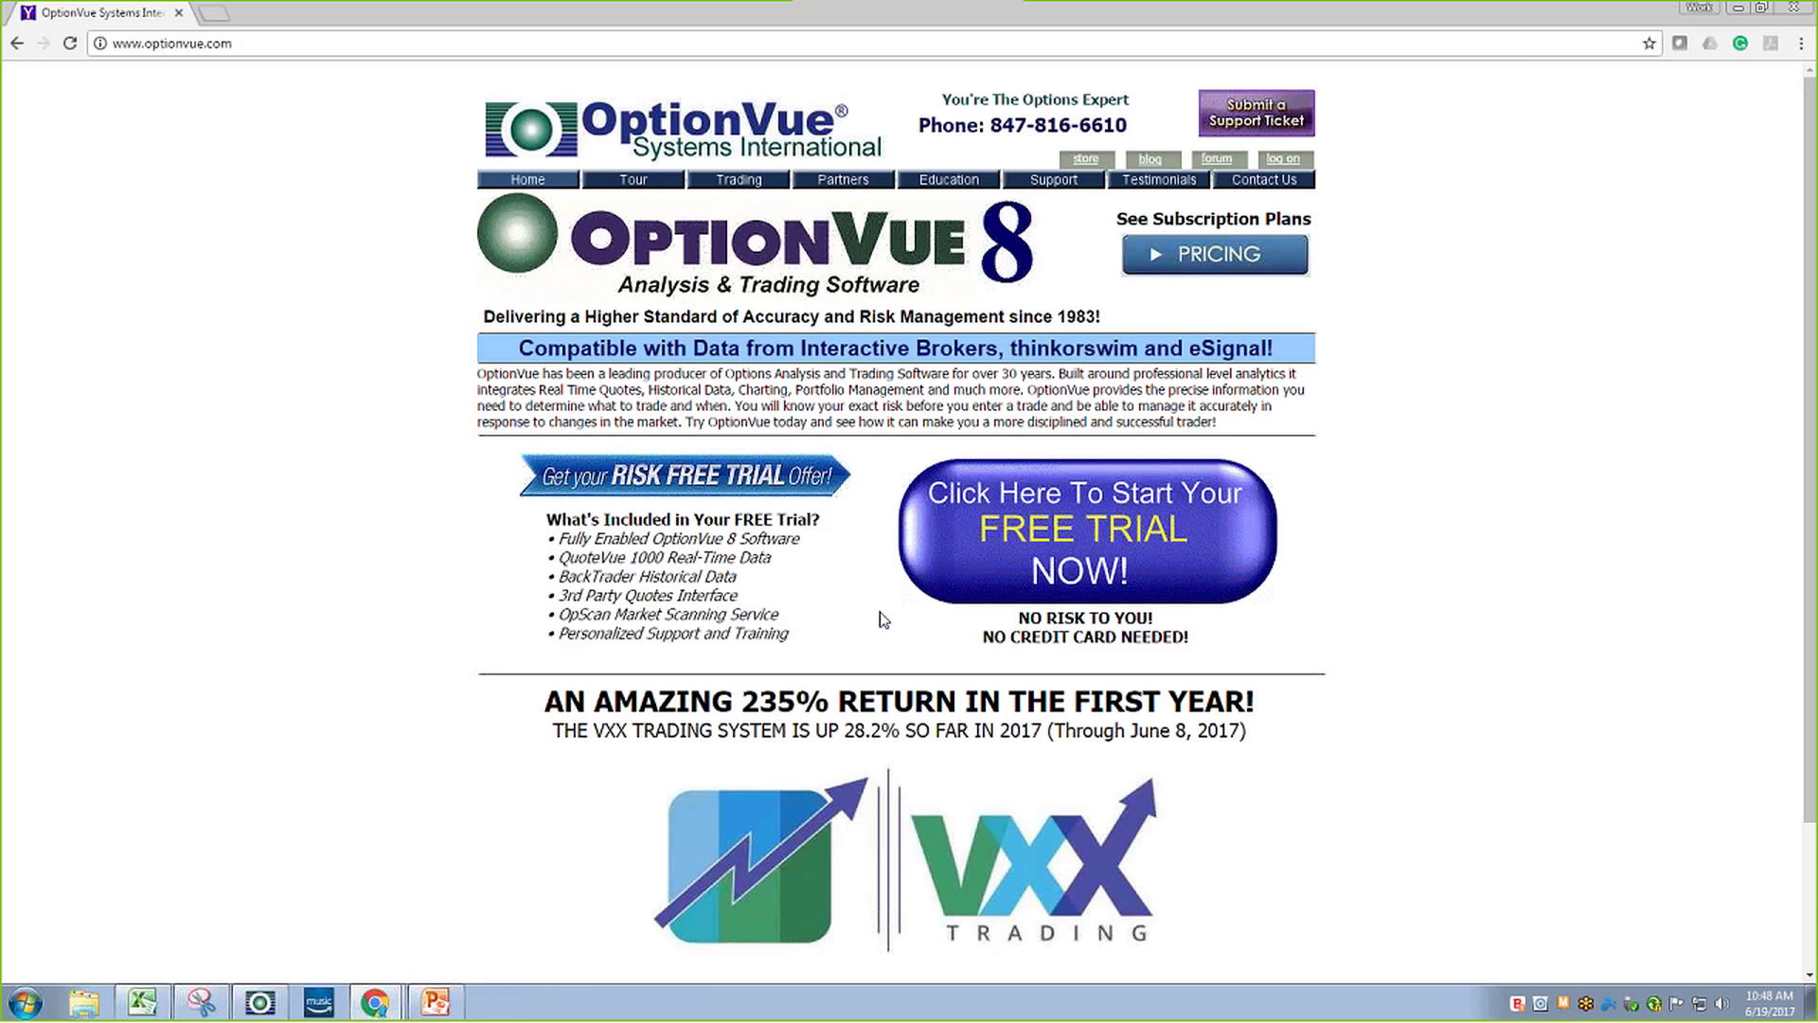
click(731, 185)
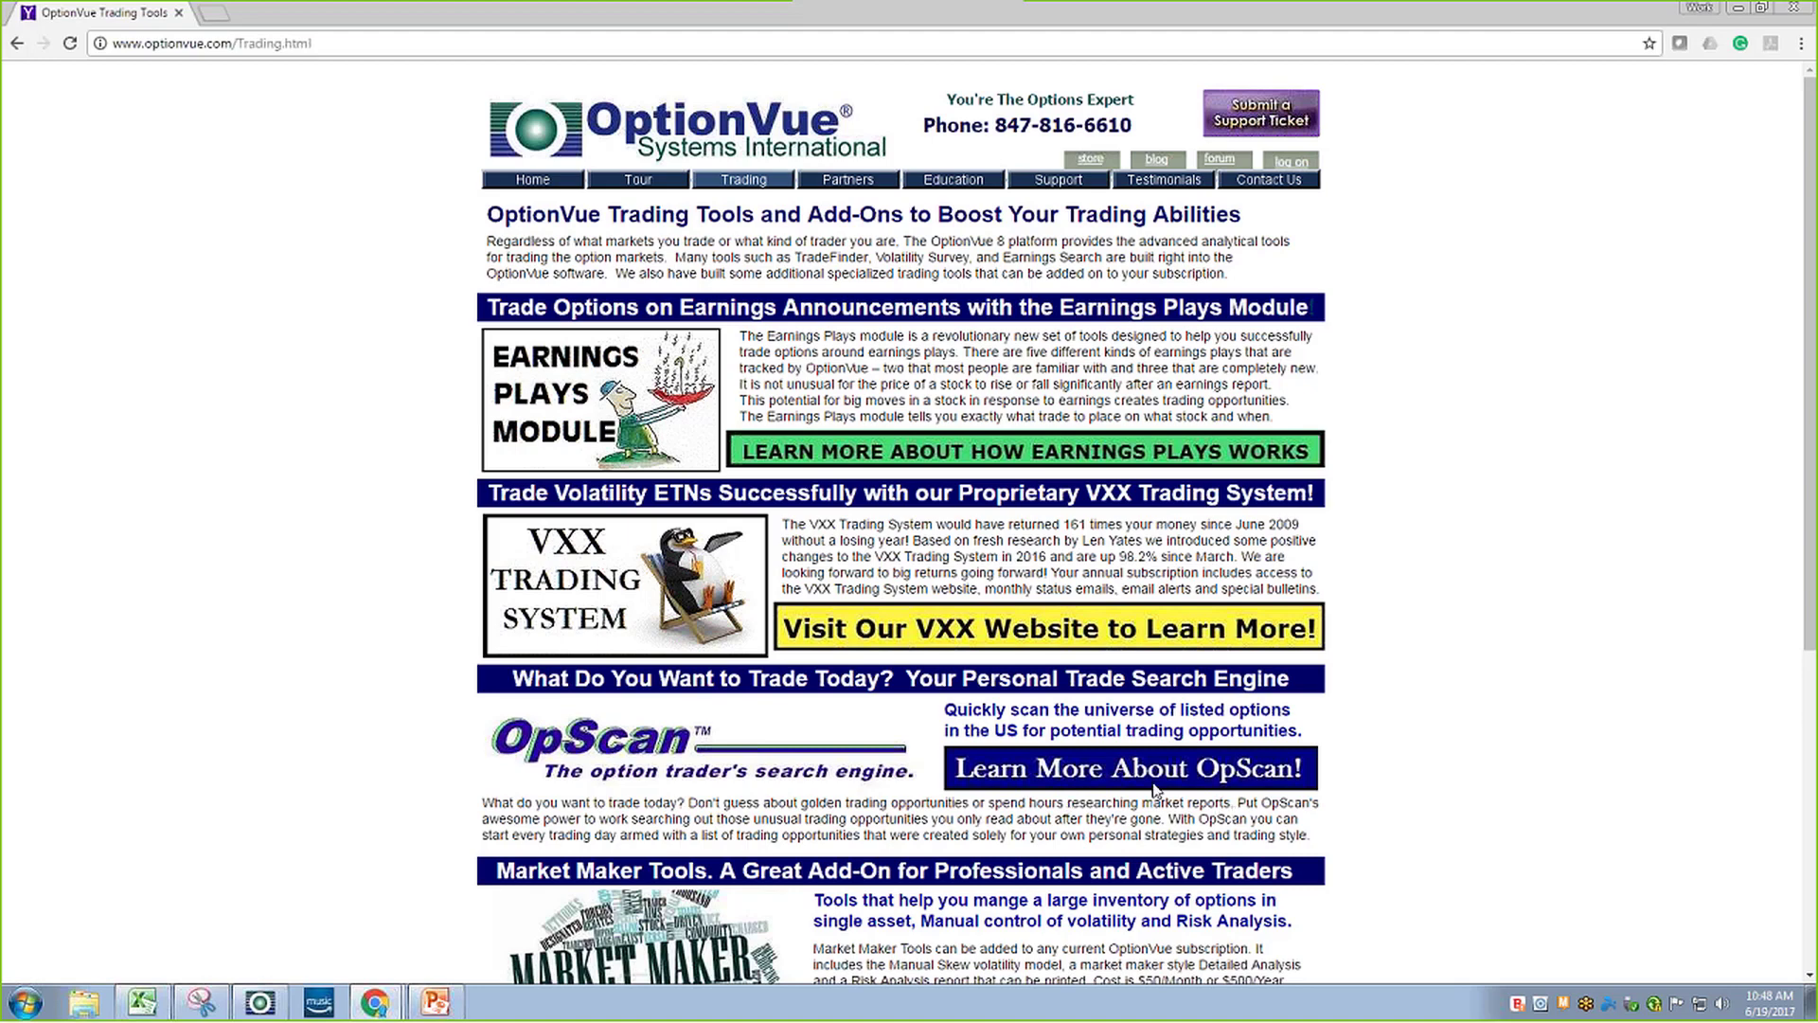
click(1122, 774)
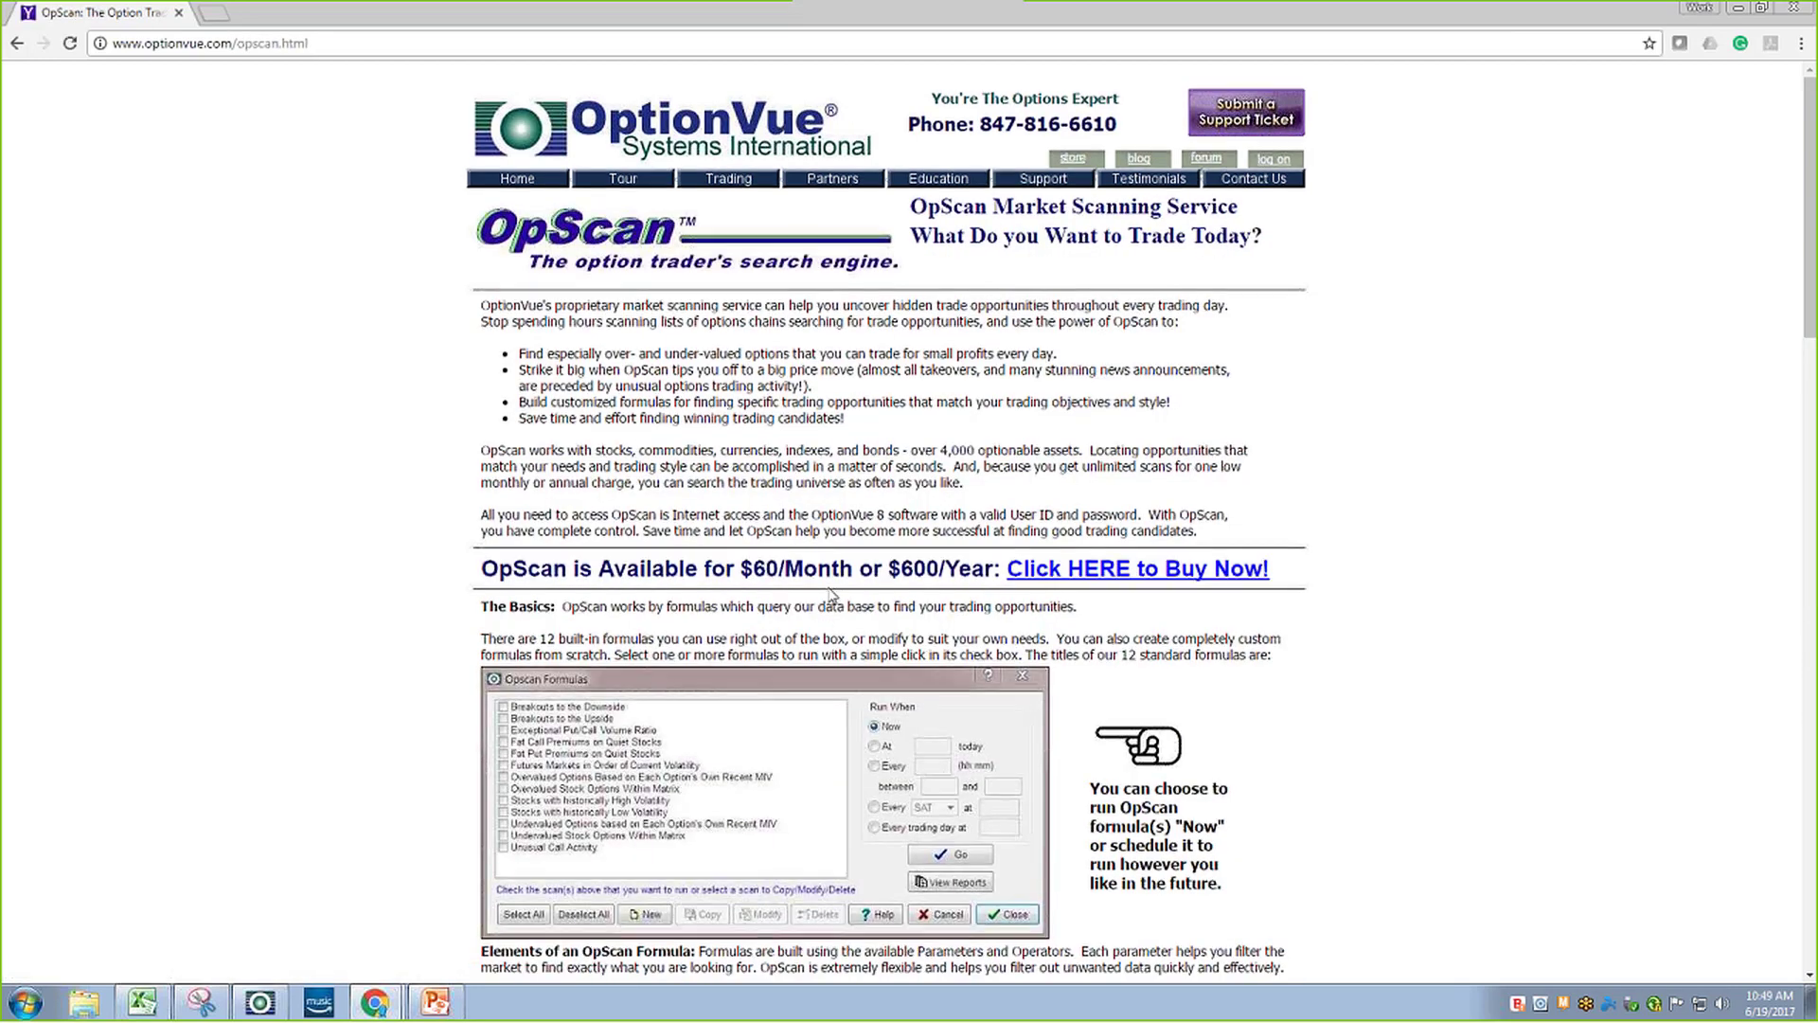
scroll(830, 594, down, 8)
scroll(758, 644, down, 20)
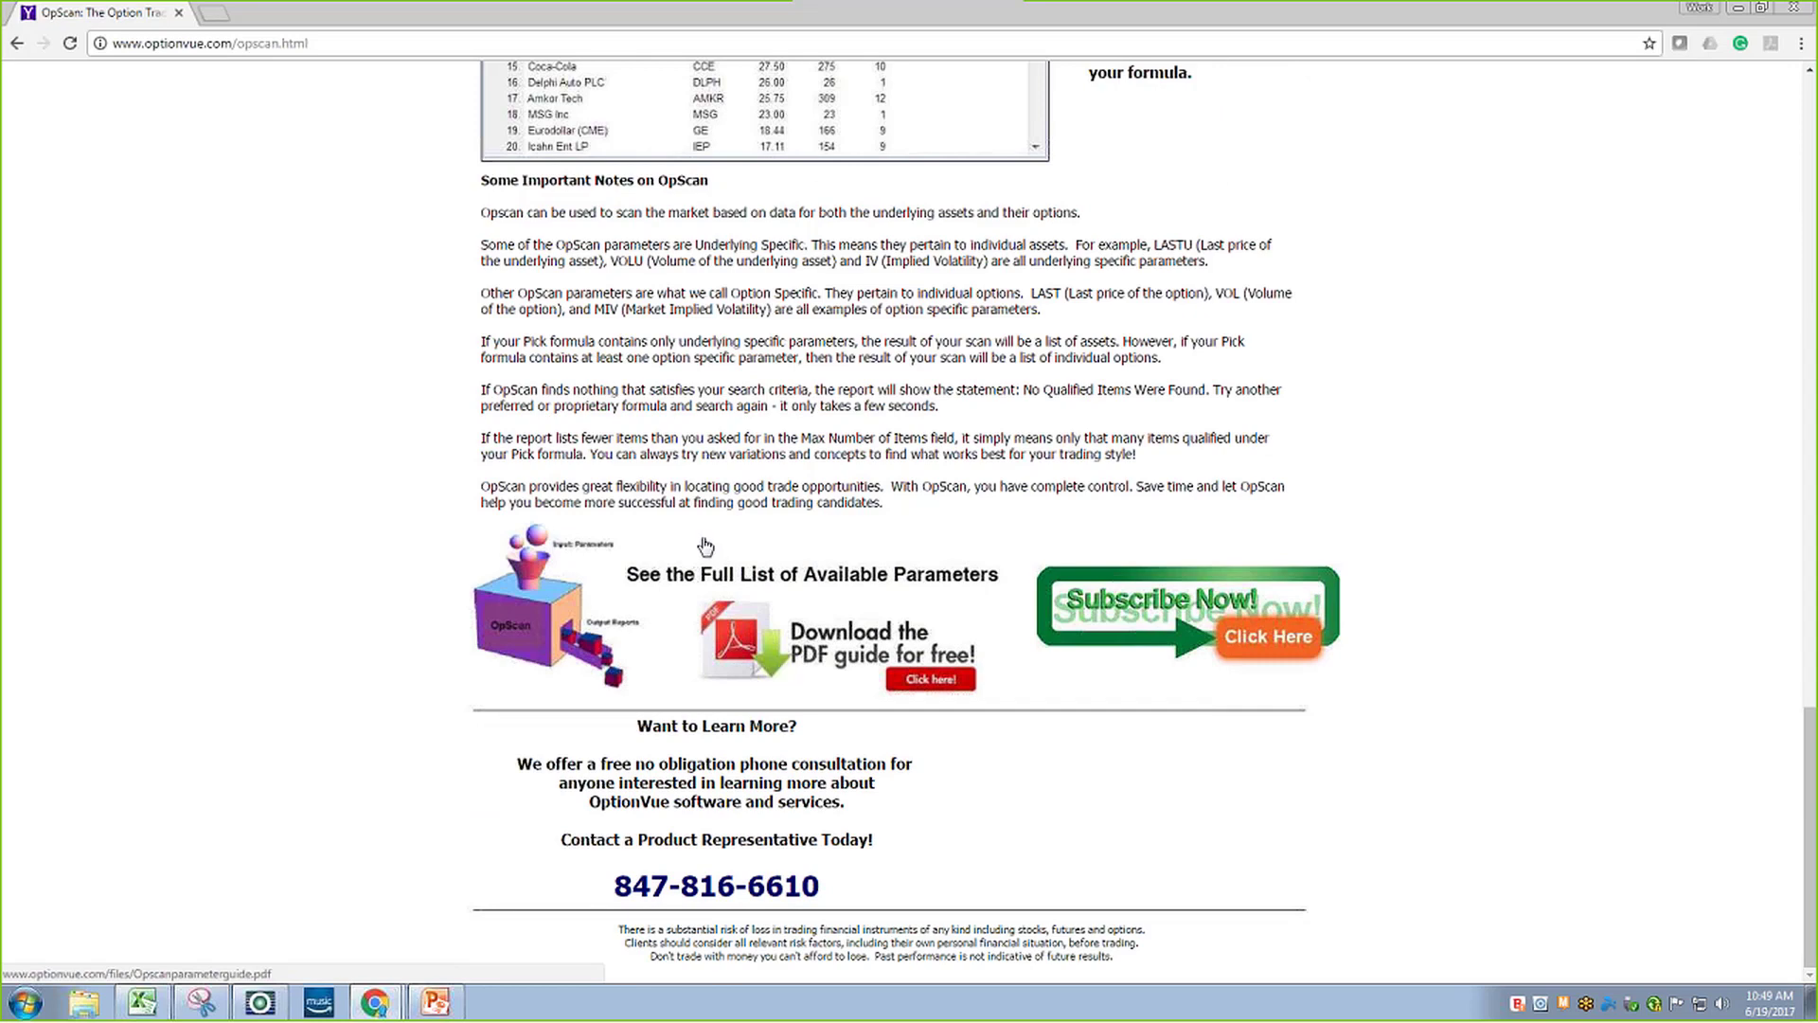
scroll(706, 545, up, 1)
click(17, 42)
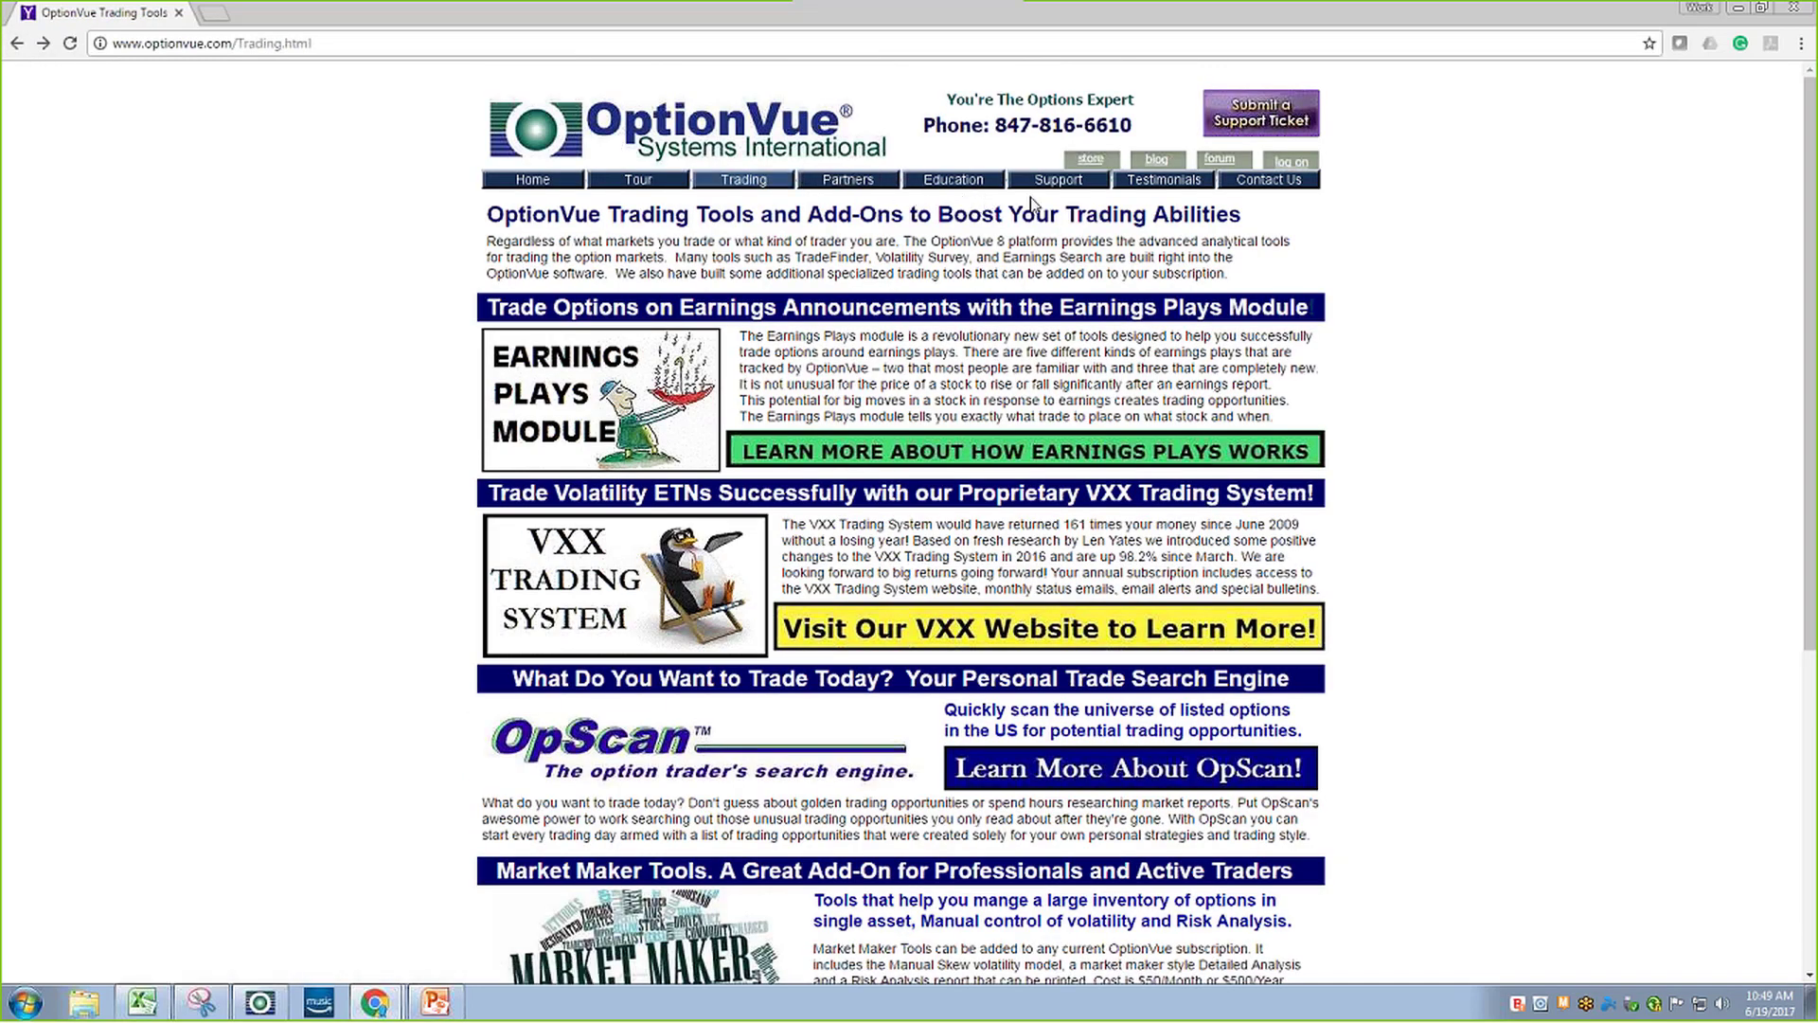
Go to the Support & Services page listing the Version 8.24 release and video tutorials
click(1068, 189)
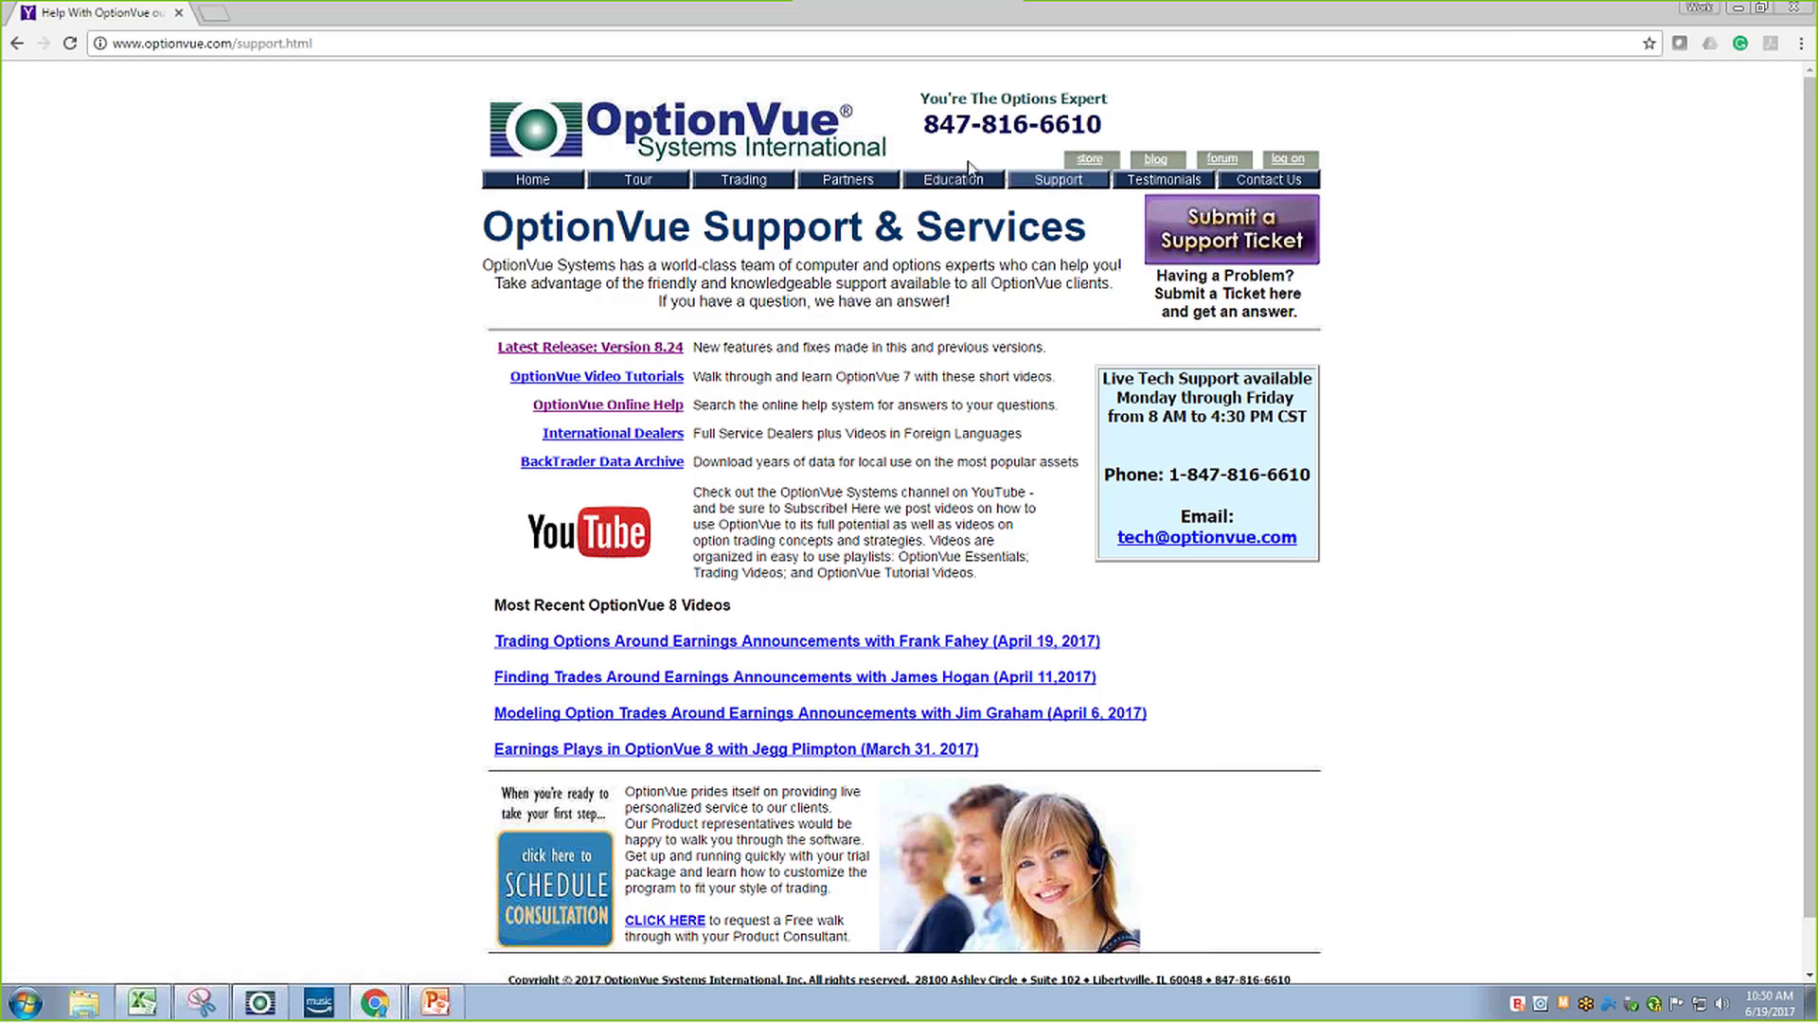
Return the website to its home page, then bring OptionVue 8's live Quotes Display to the front
click(724, 139)
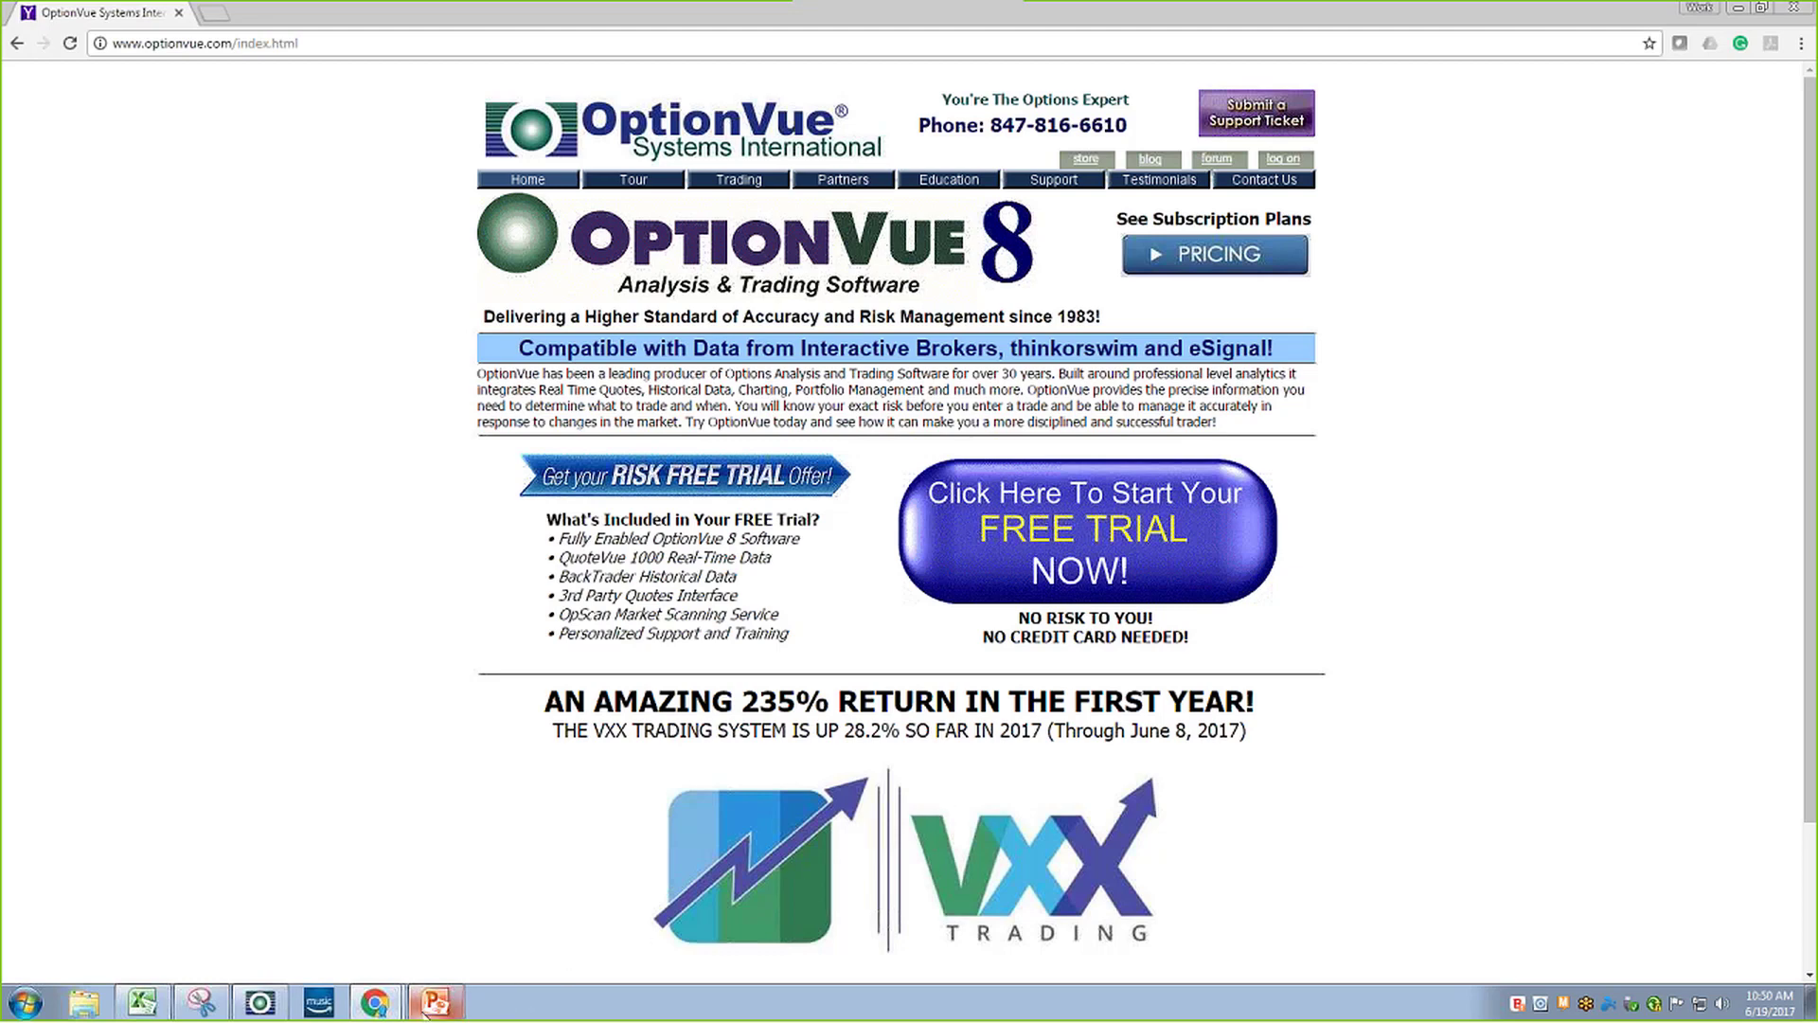
mouse_move(445, 1012)
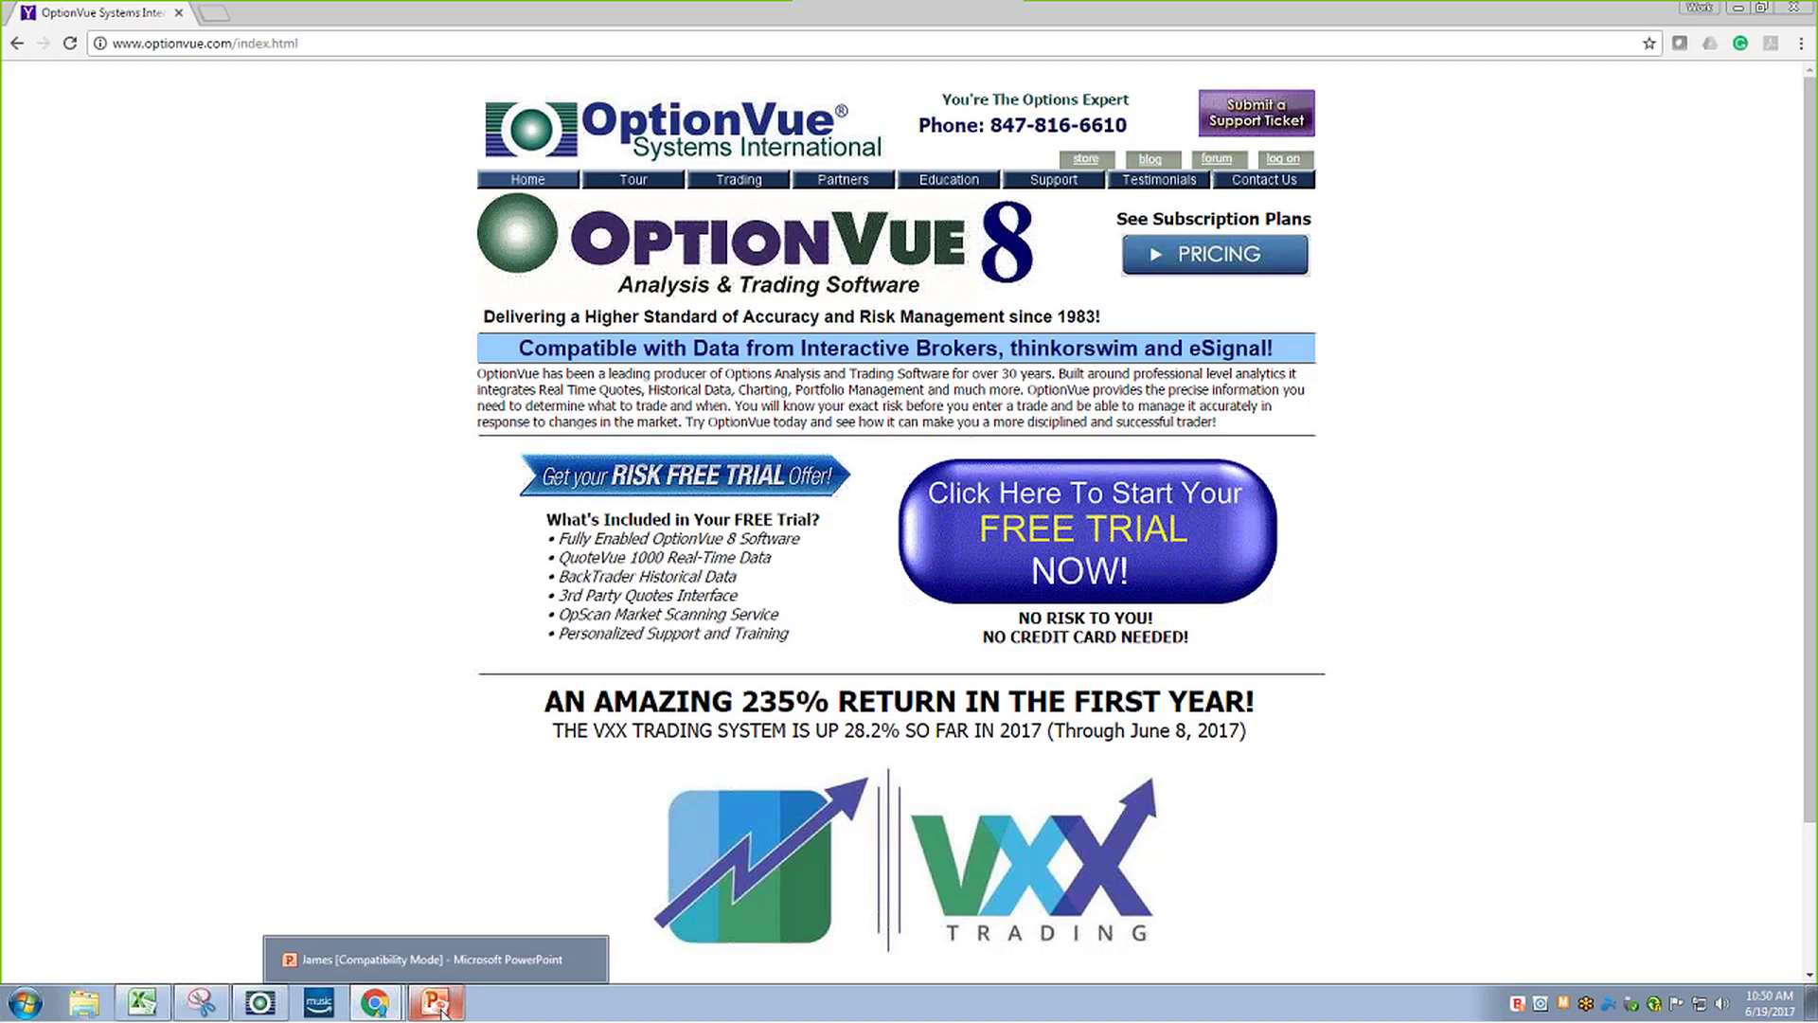
click(442, 1012)
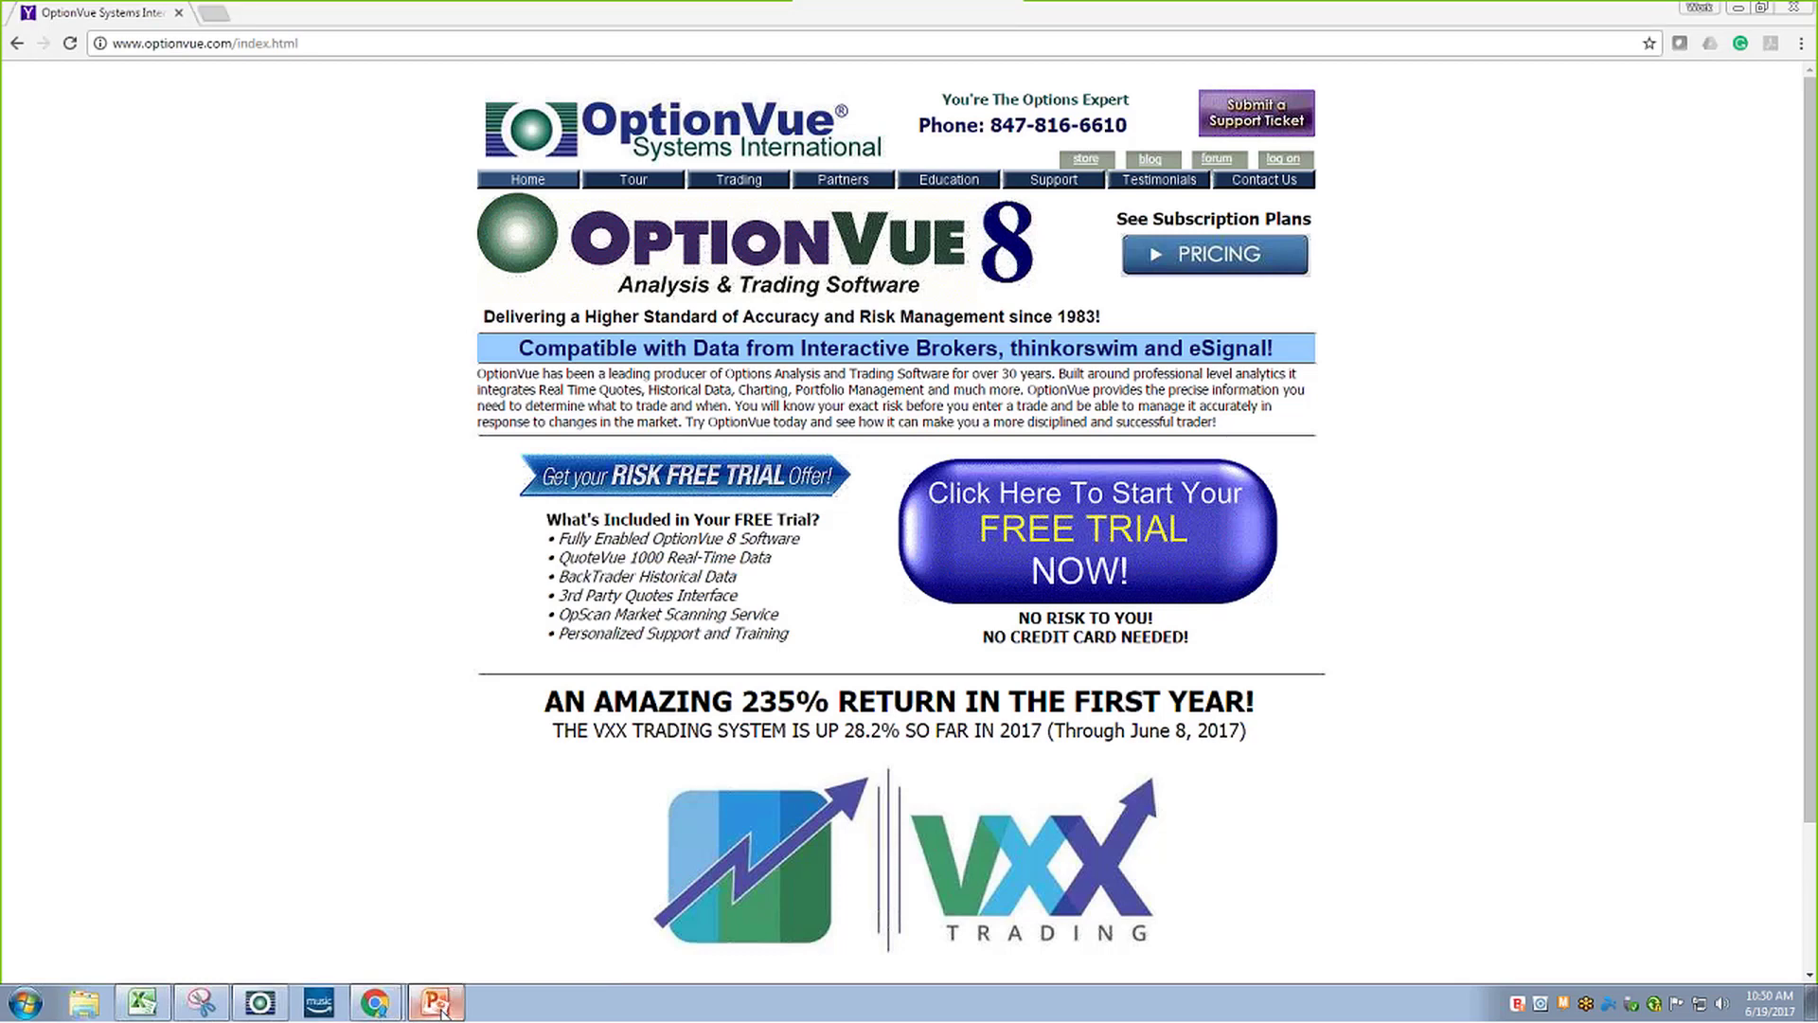
mouse_move(379, 1011)
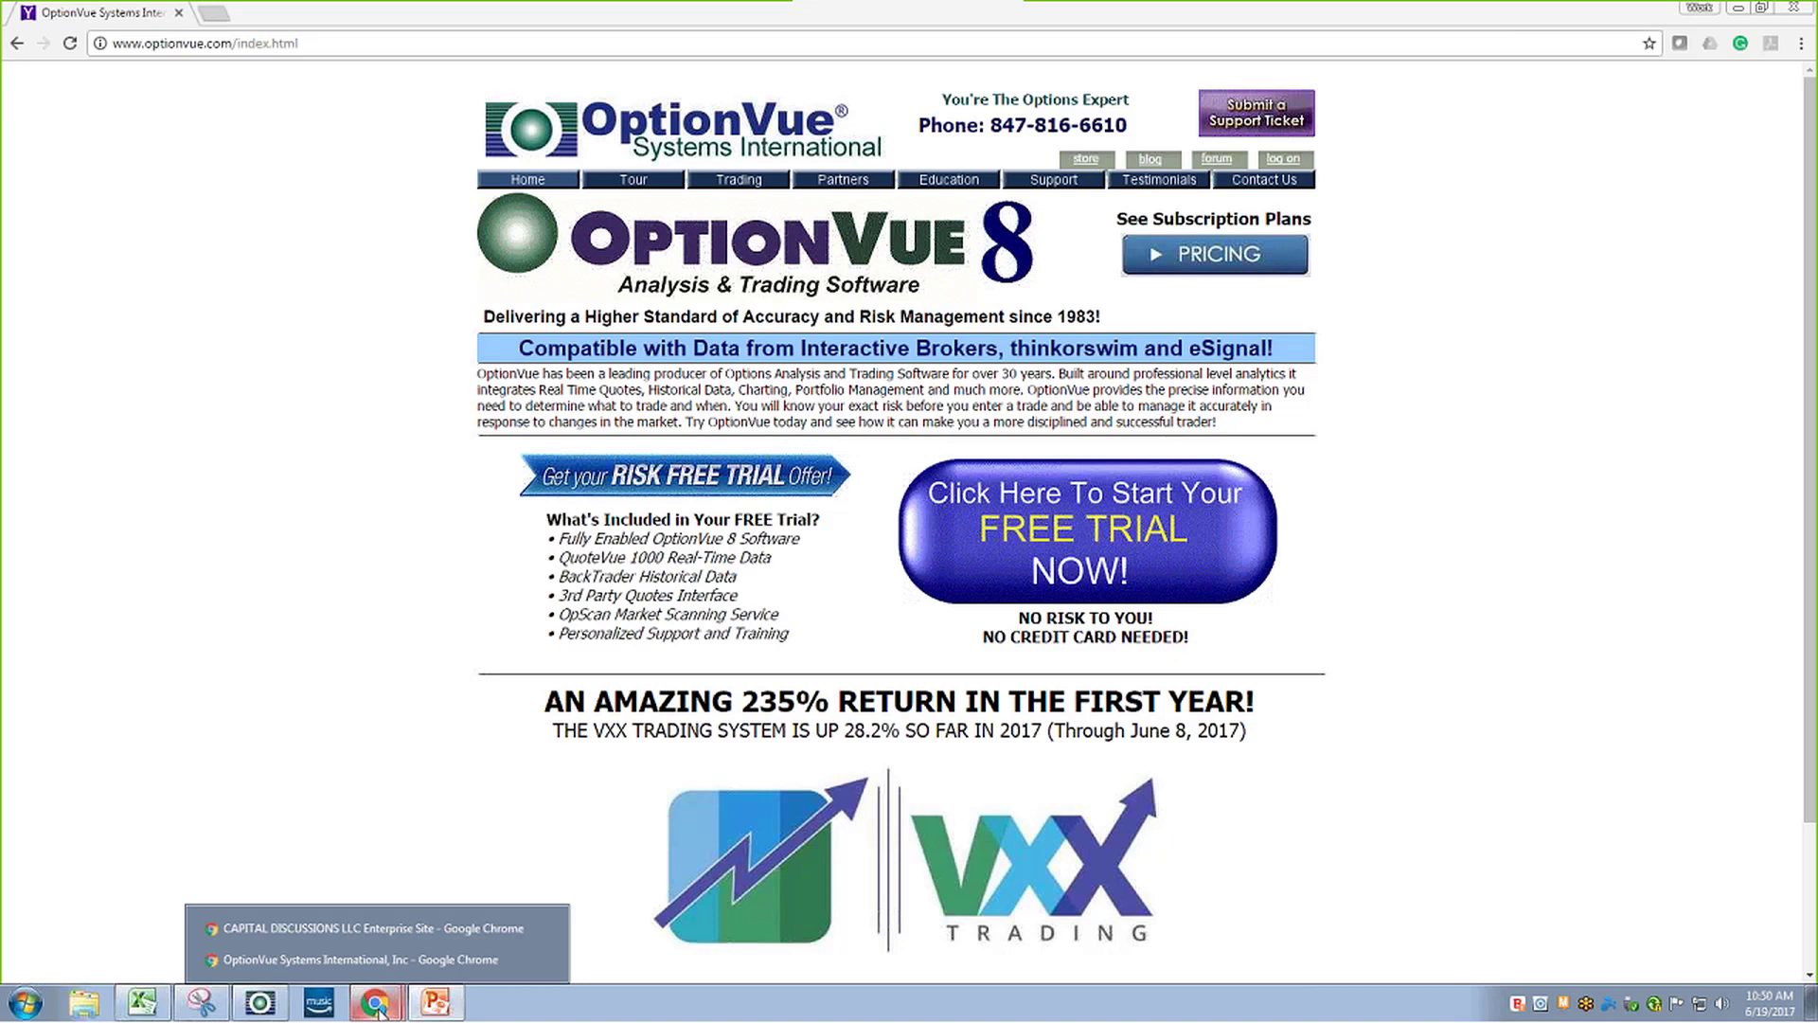
click(260, 1002)
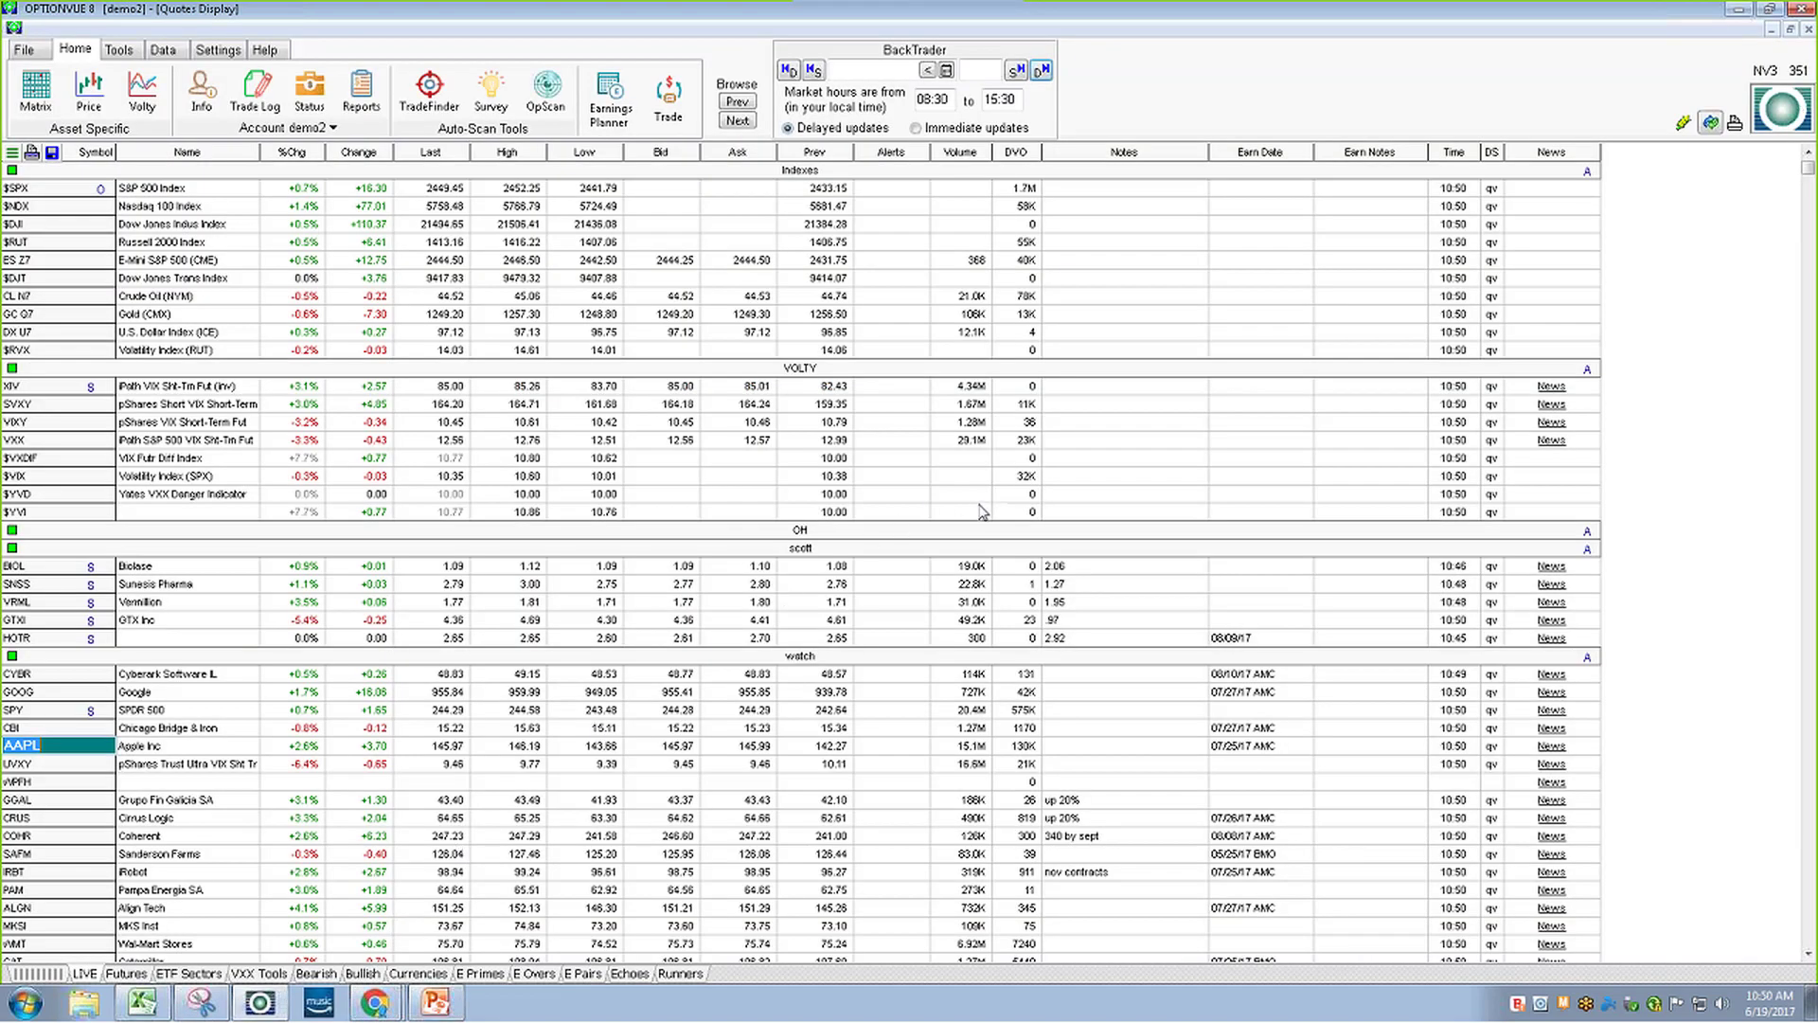